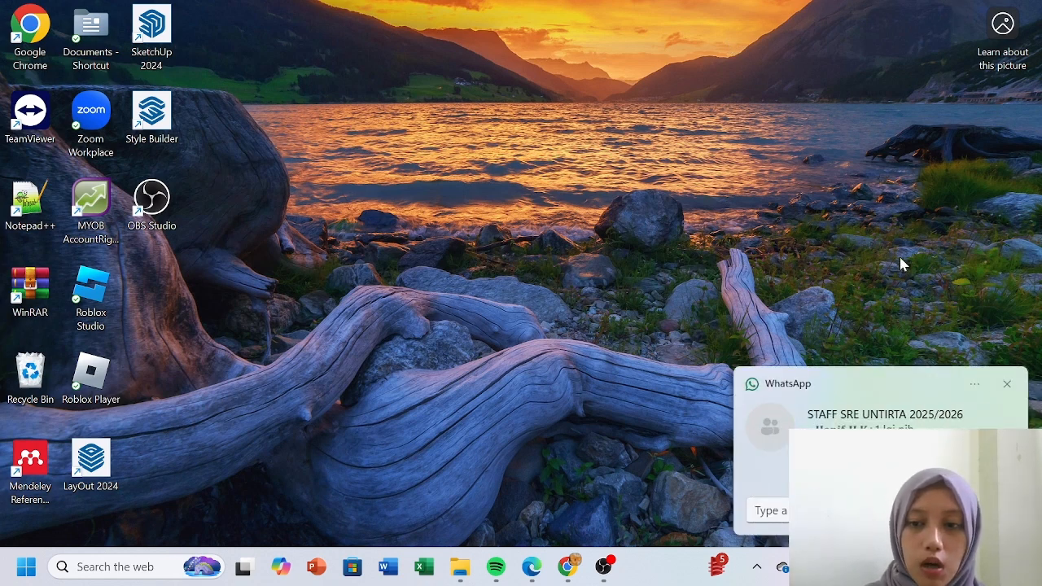
# - Launch MYOB AccountRight and start a new company file, reaching the Company Information page
pyautogui.click(1007, 384)
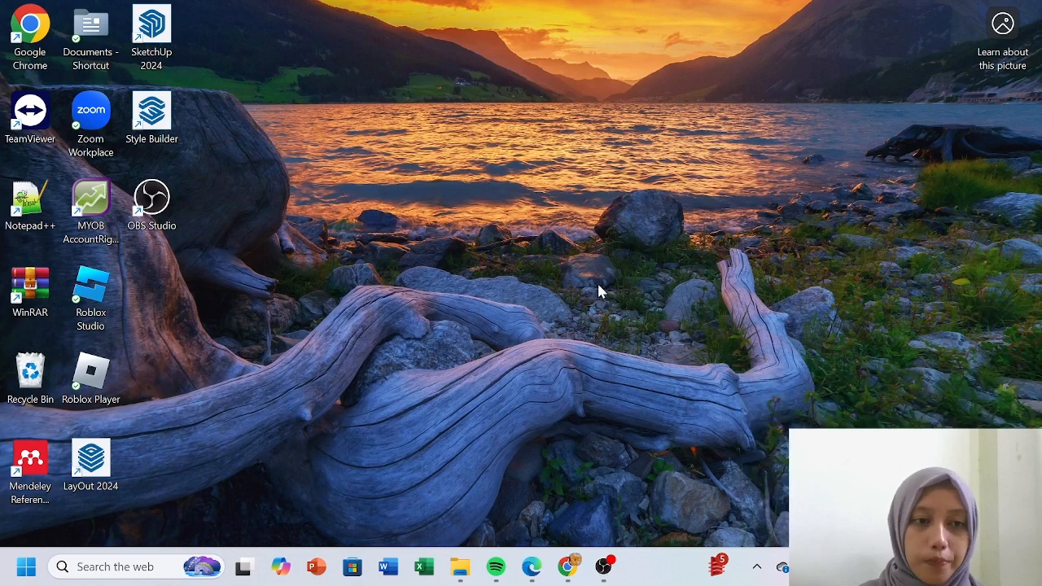
pyautogui.doubleClick(101, 218)
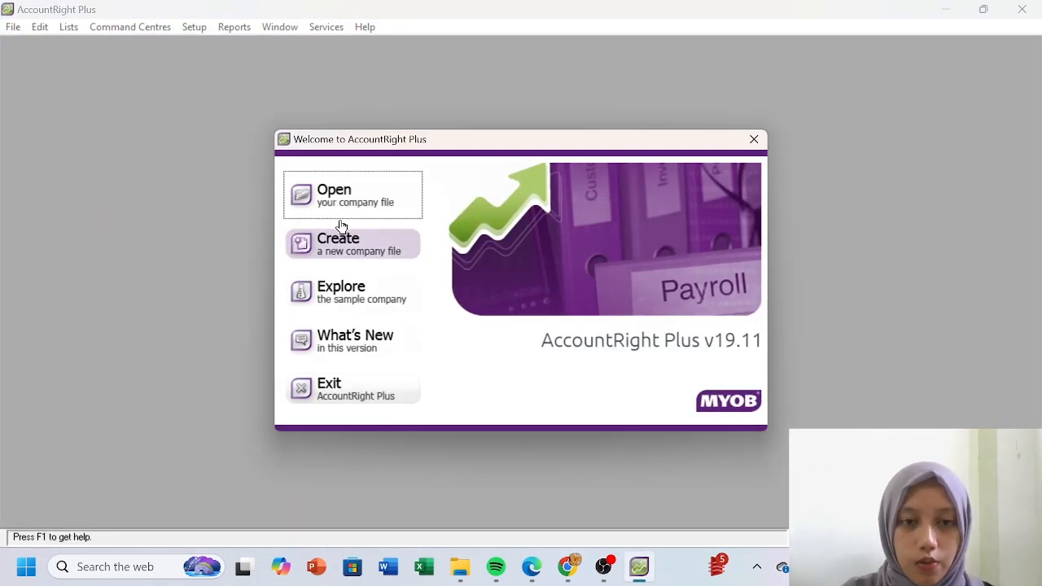
pyautogui.click(342, 240)
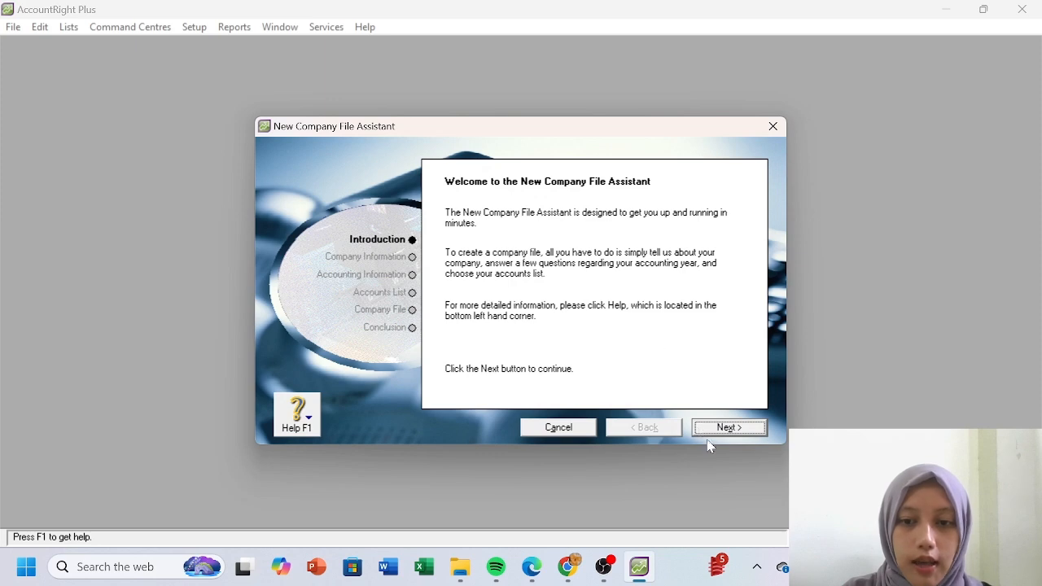
pyautogui.click(710, 433)
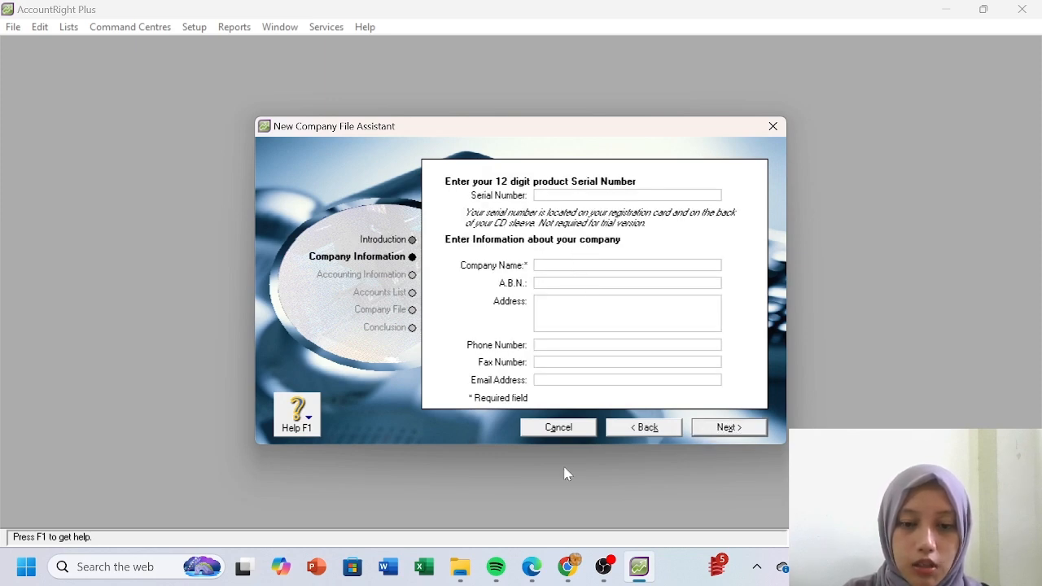
# - Enter the company name from the assignment PDF
pyautogui.click(518, 577)
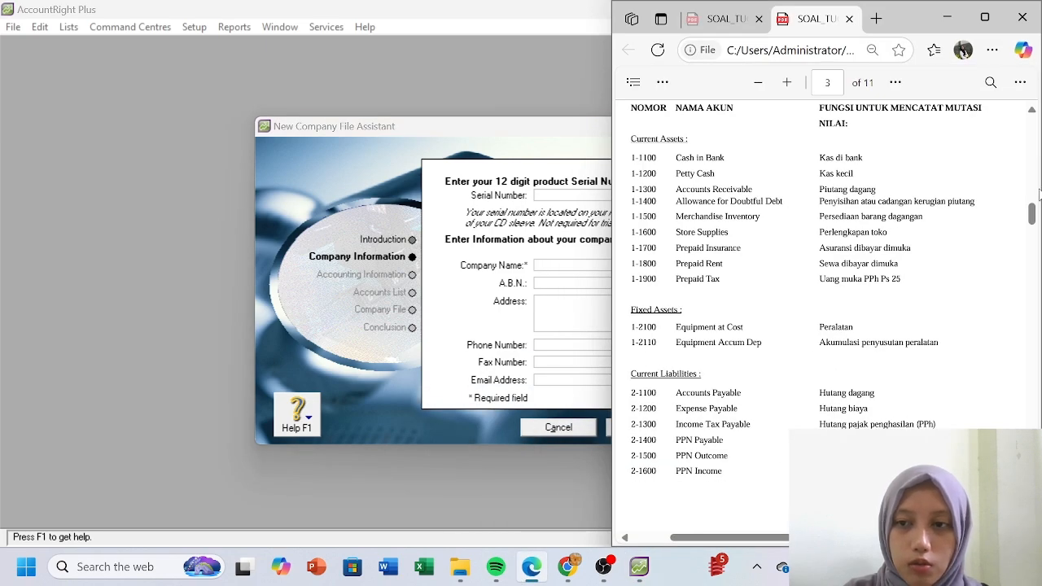
pyautogui.moveTo(1032, 212); pyautogui.dragTo(1032, 131)
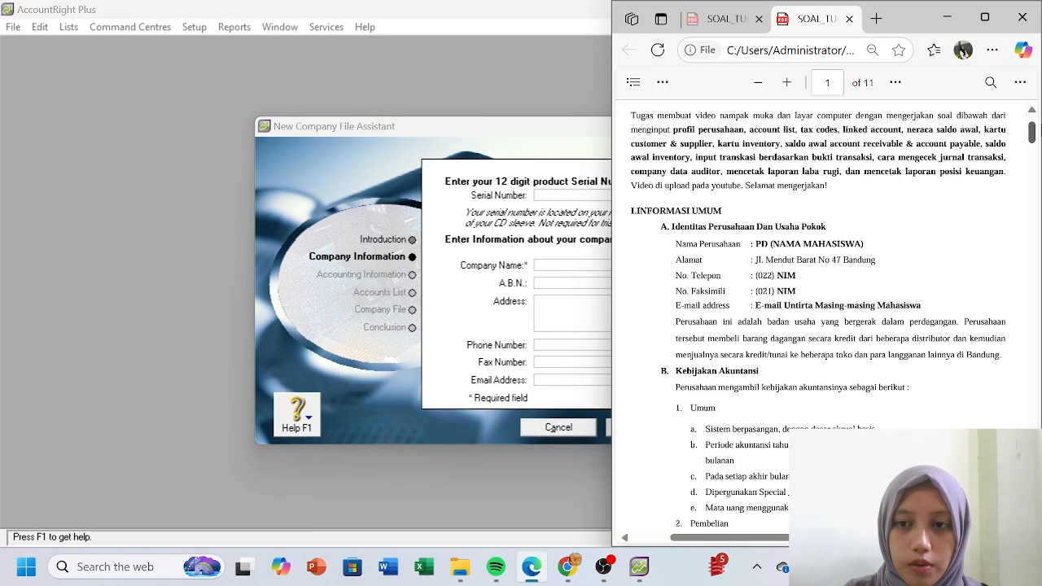
pyautogui.click(571, 265)
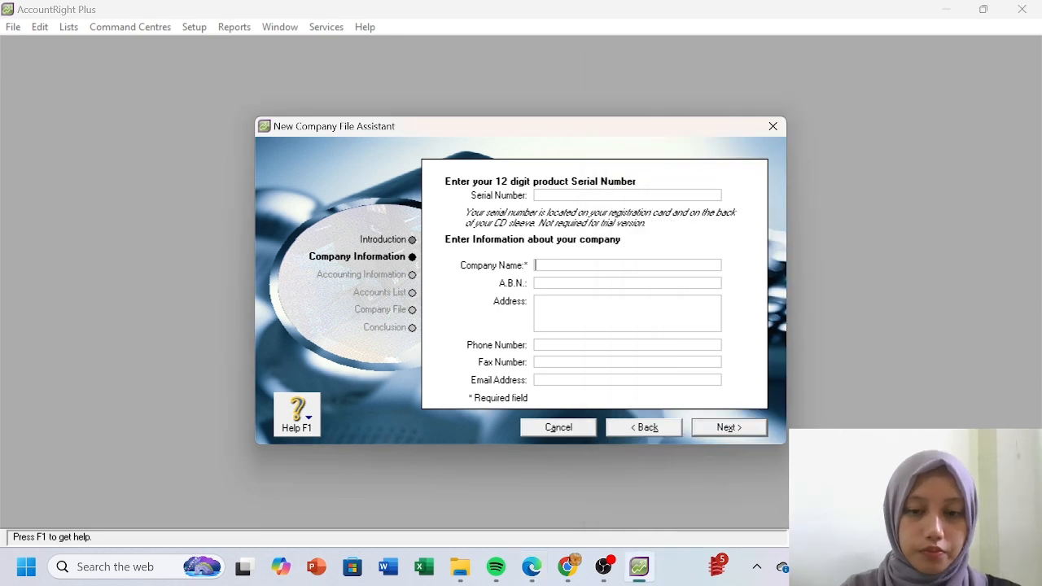
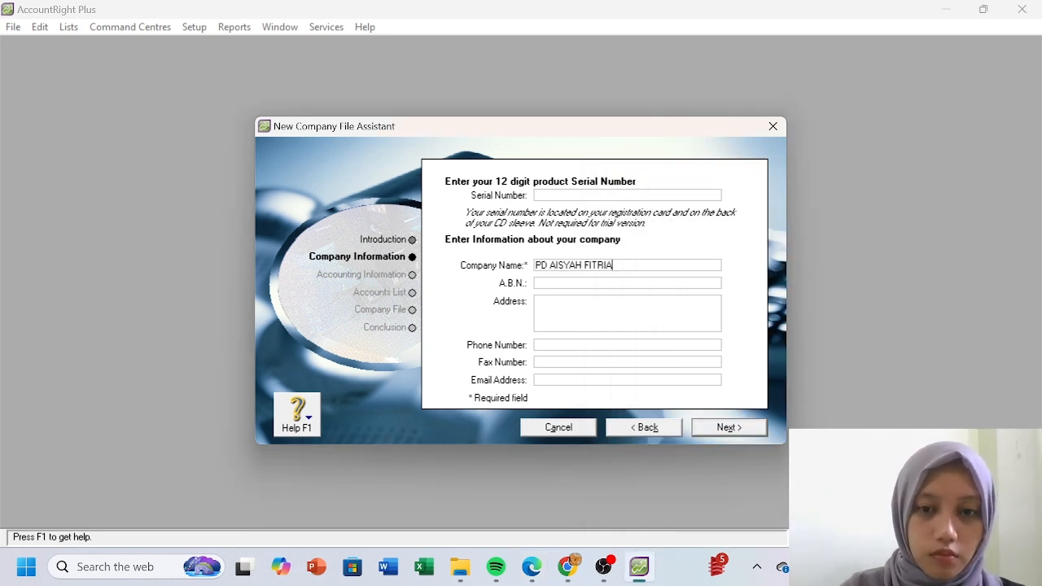
# - Enter the company's street address, copying it from the assignment PDF
pyautogui.click(576, 311)
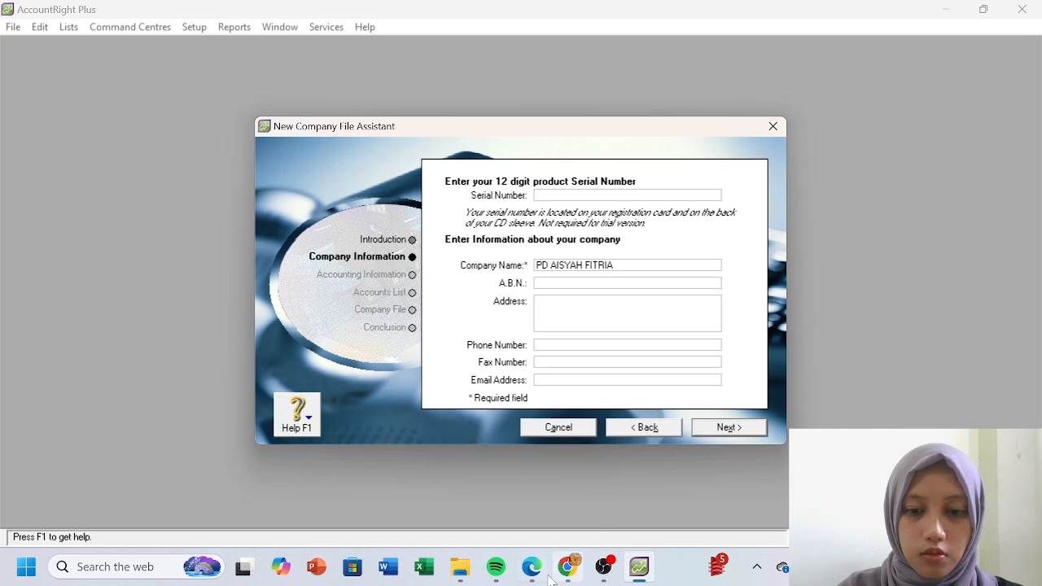
pyautogui.moveTo(531, 576)
pyautogui.click(530, 499)
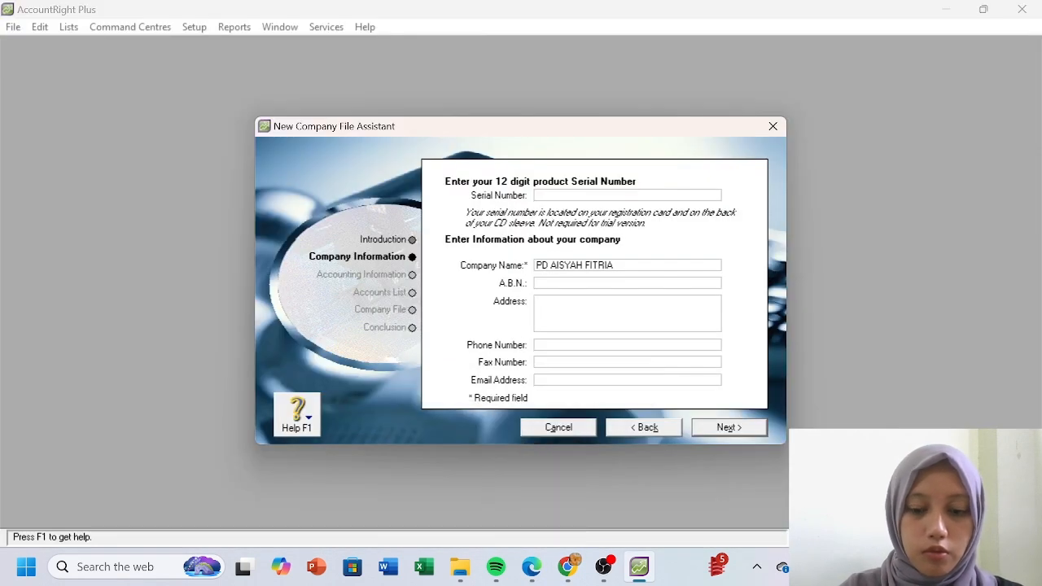
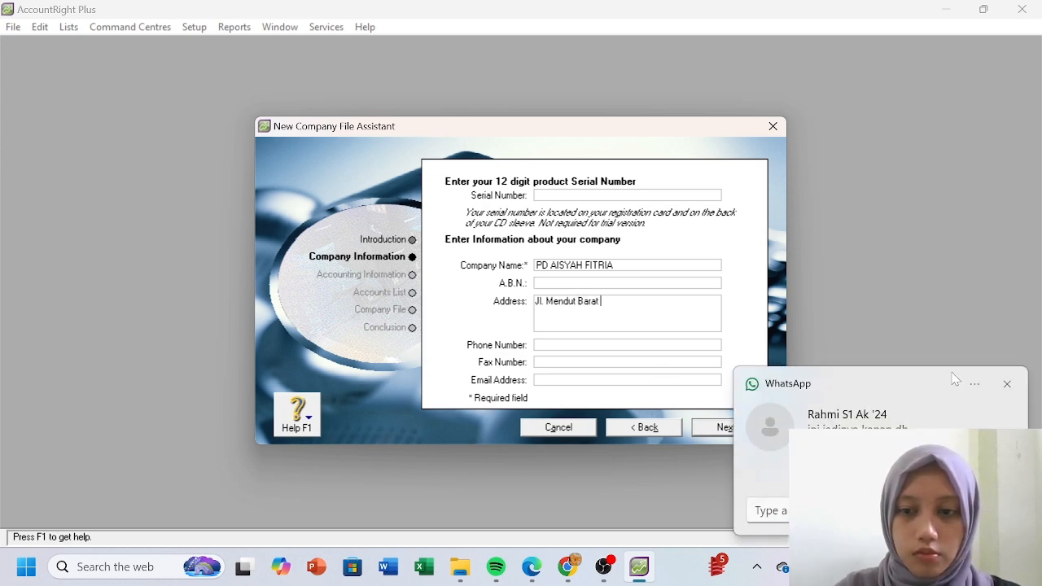
pyautogui.click(1006, 384)
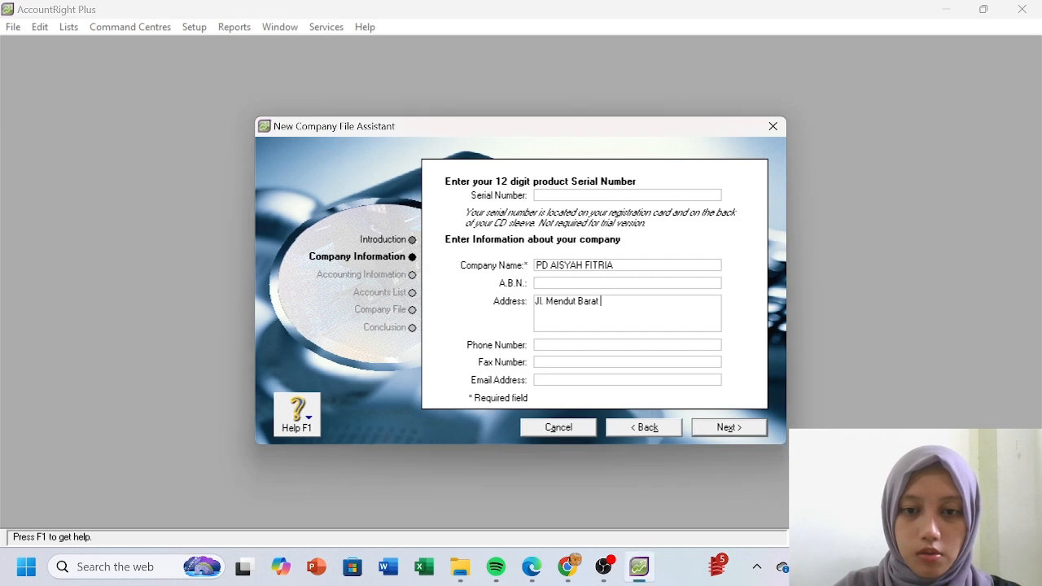
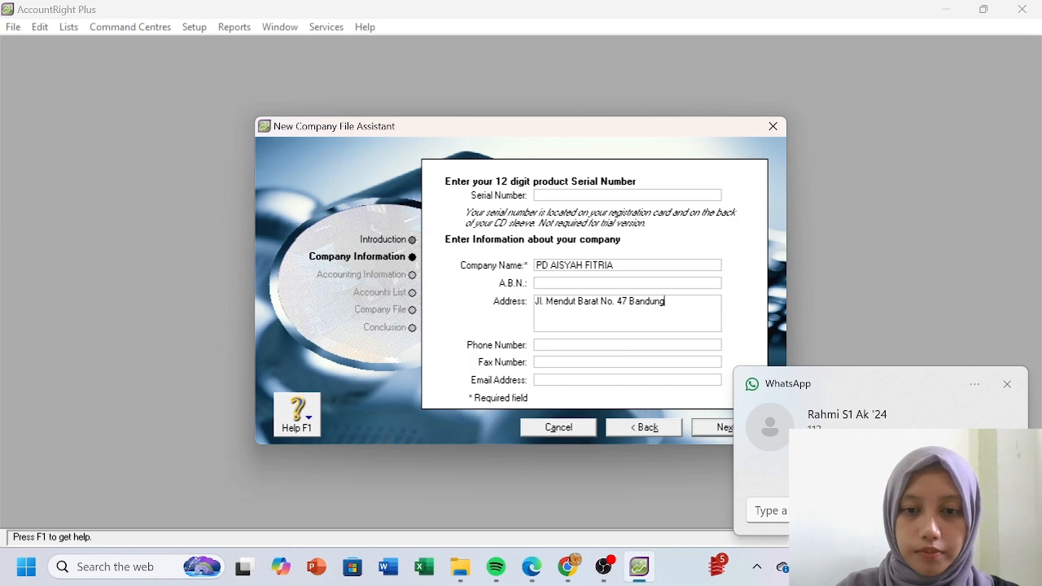
pyautogui.click(1010, 384)
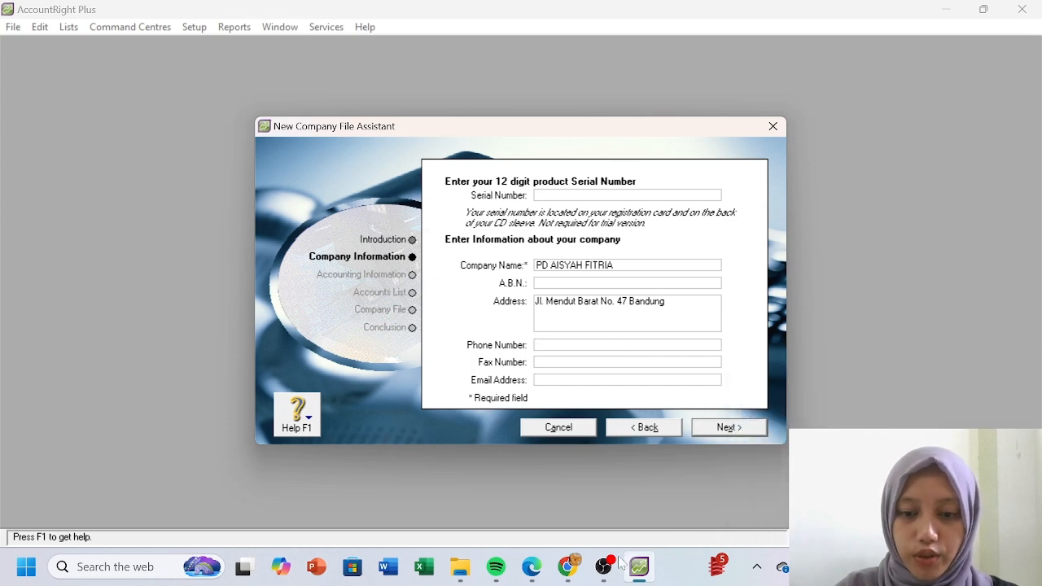
pyautogui.moveTo(541, 568)
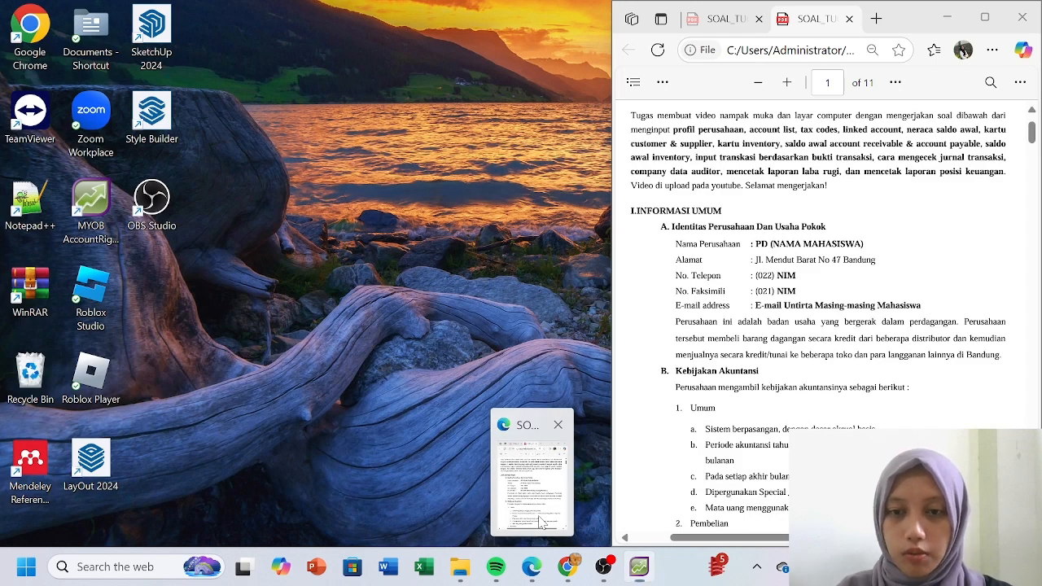
pyautogui.click(540, 519)
pyautogui.click(530, 566)
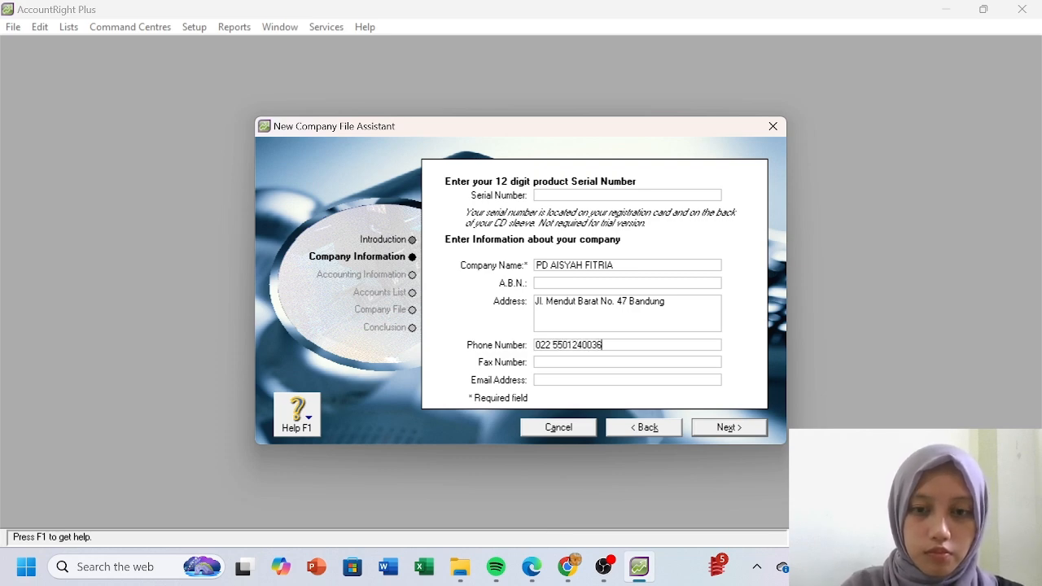
# - Fill in the company fax number and e-mail address, then continue to the accounting year
pyautogui.click(560, 362)
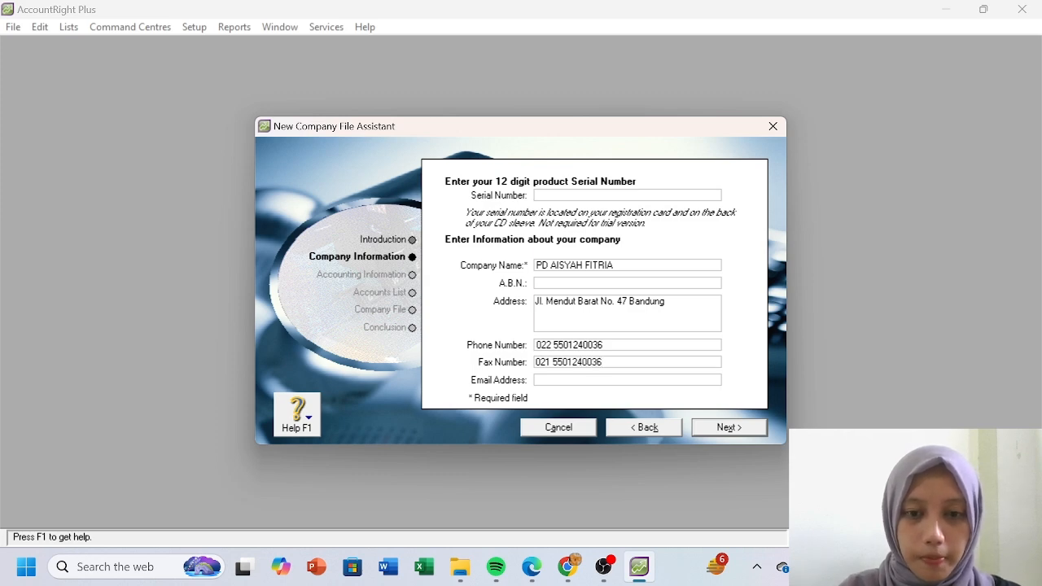
pyautogui.click(558, 380)
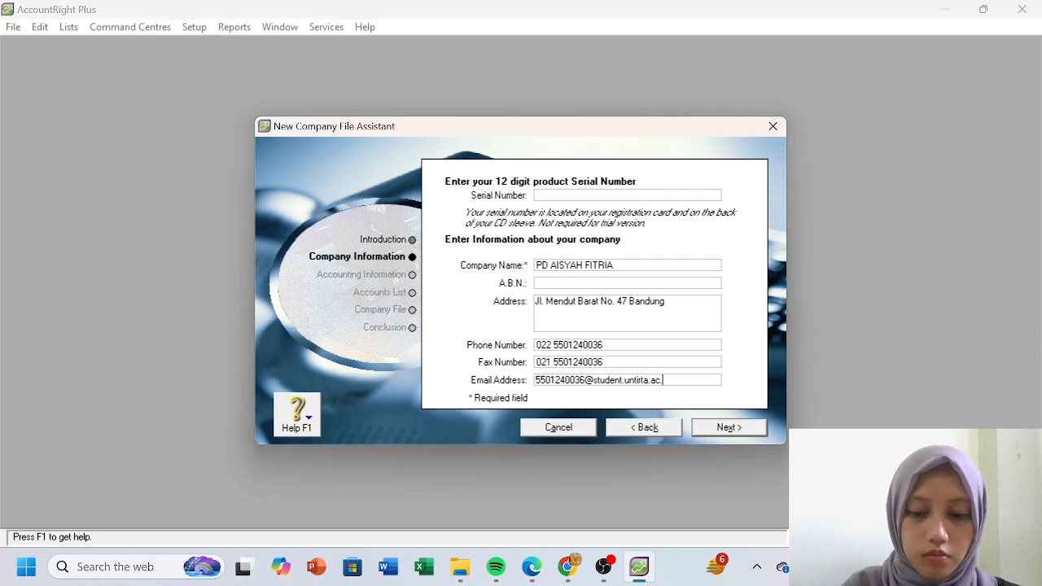
pyautogui.click(729, 427)
# - Set financial year 2020 with December as last month and conversion month
pyautogui.write('2020')
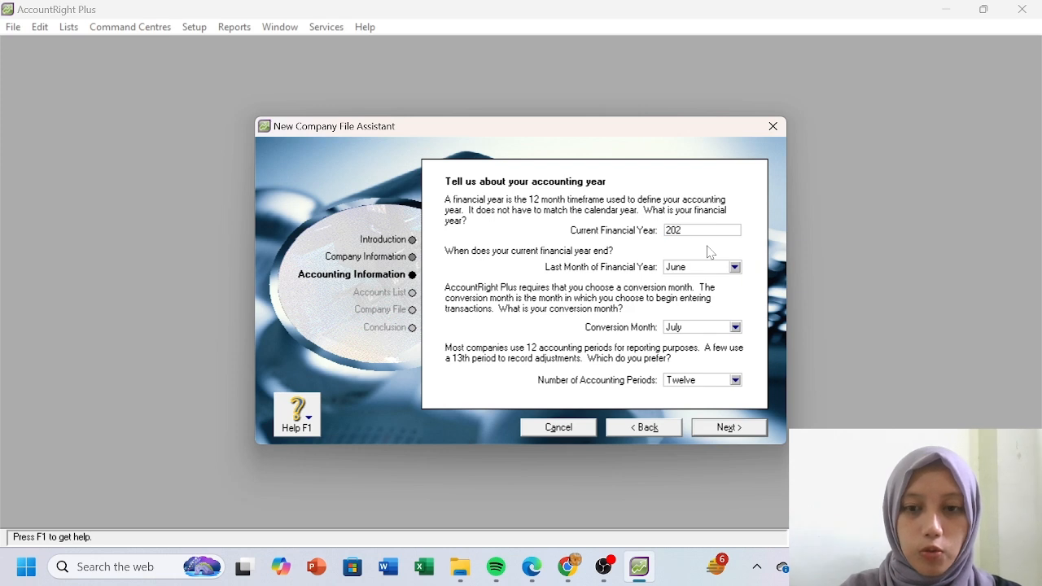
pyautogui.click(734, 268)
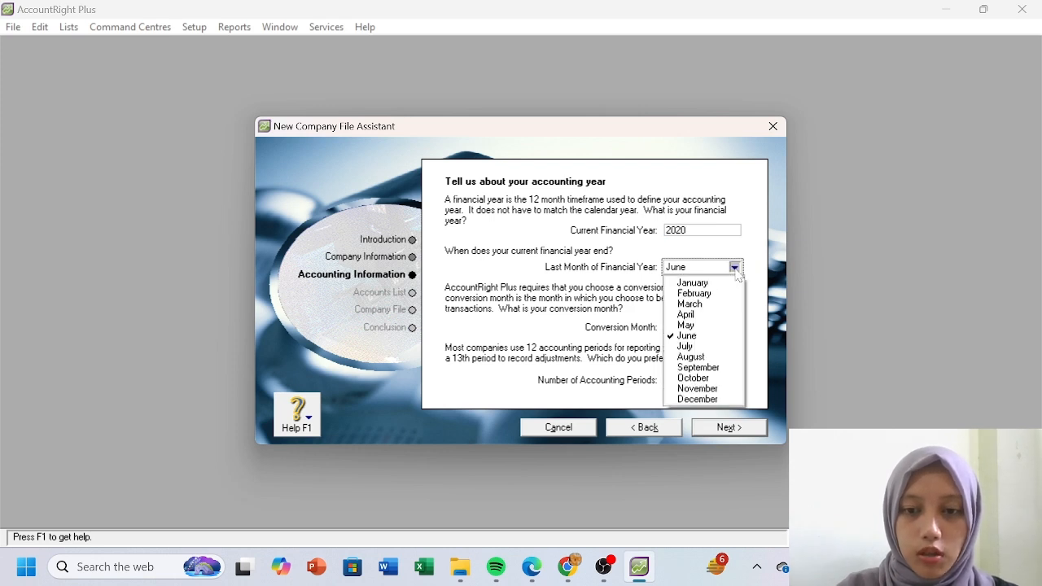
pyautogui.click(725, 400)
pyautogui.click(735, 328)
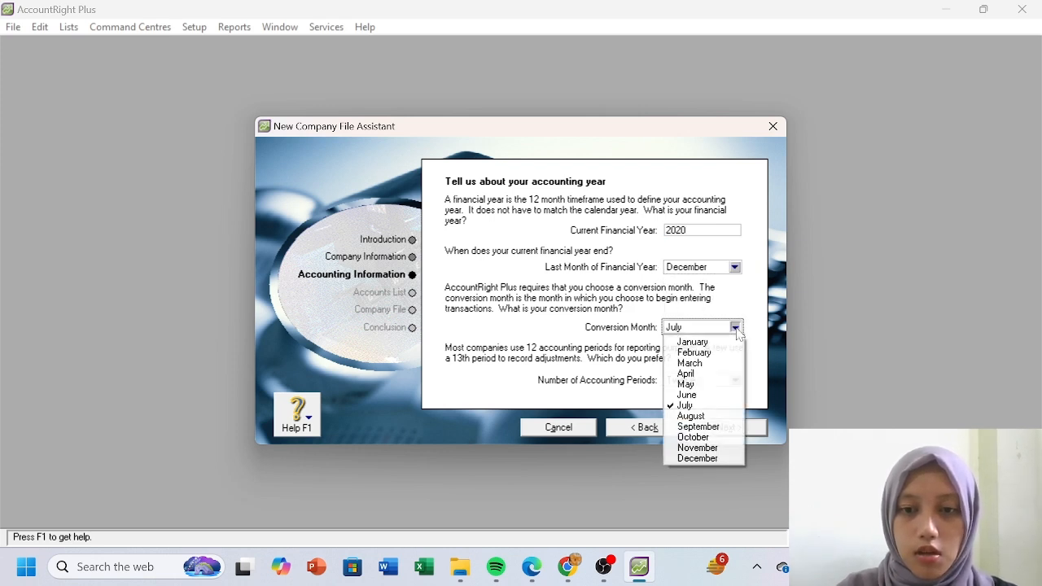
pyautogui.click(702, 458)
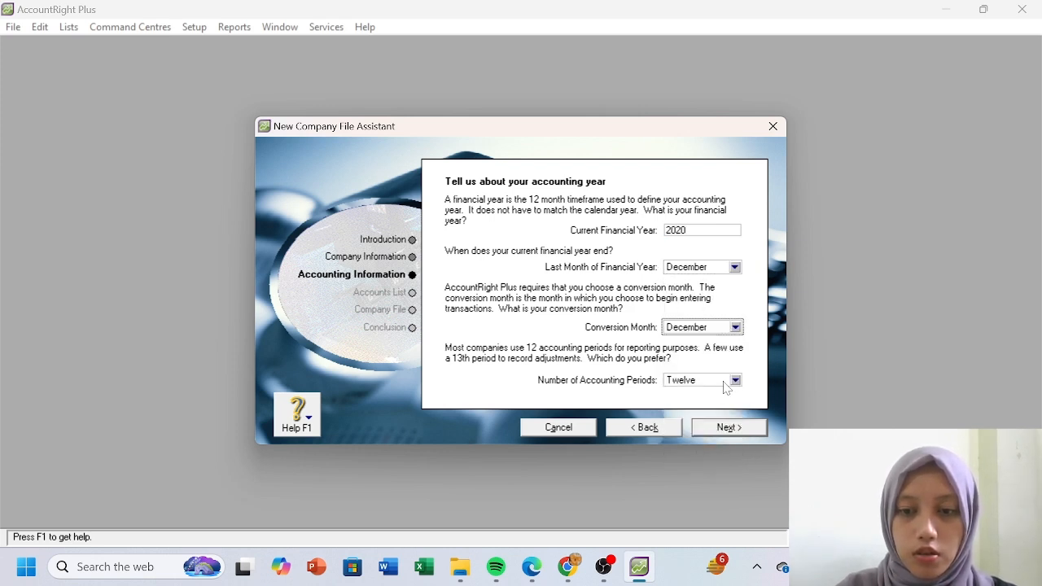
pyautogui.click(729, 427)
pyautogui.click(726, 429)
# - Choose to build your own accounts list and save the company file in TUGAS MYOB
pyautogui.click(455, 327)
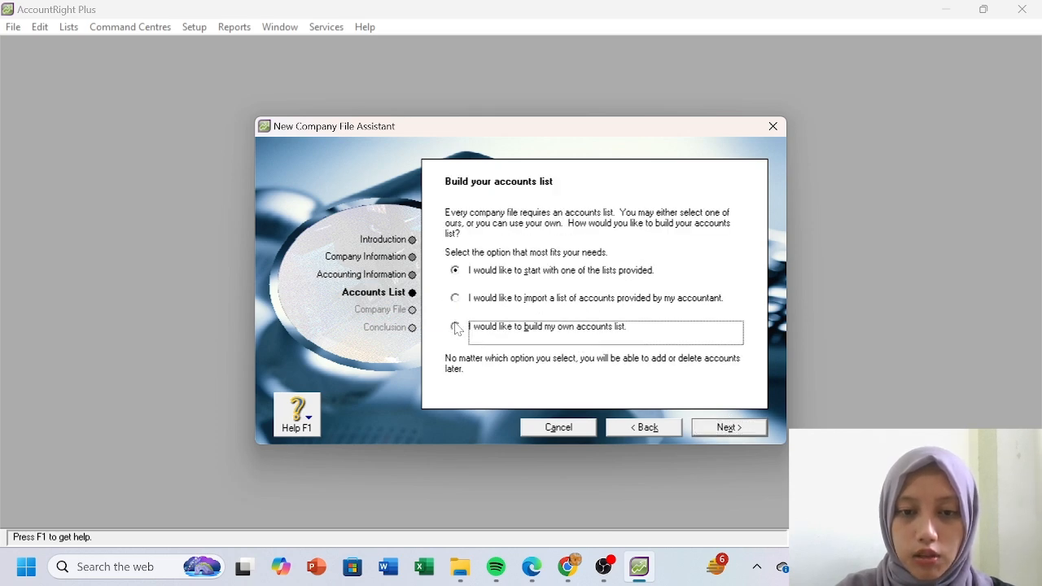
pyautogui.click(704, 430)
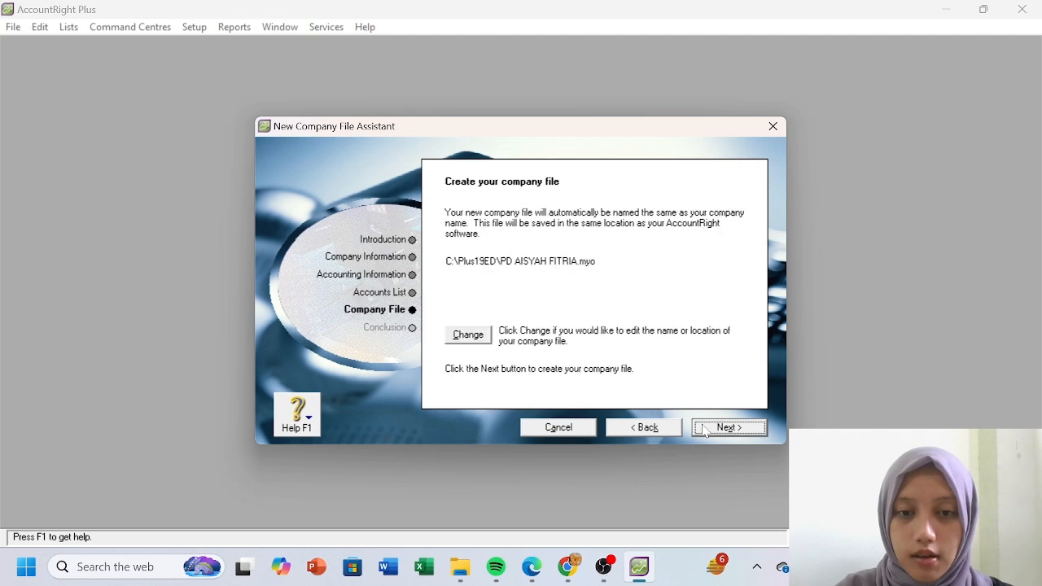
pyautogui.click(480, 335)
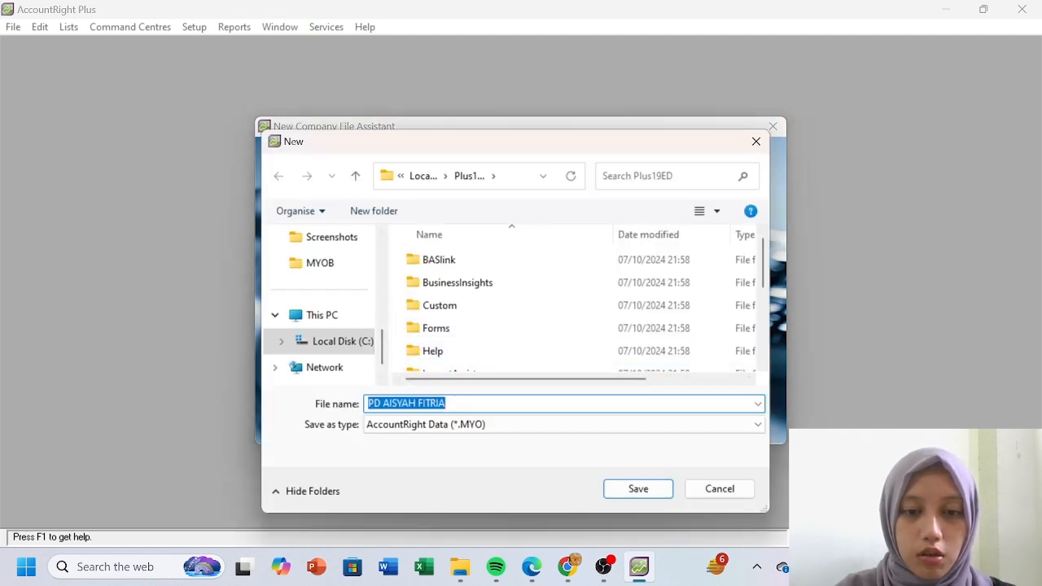
pyautogui.click(458, 403)
pyautogui.moveTo(383, 352); pyautogui.dragTo(381, 279)
pyautogui.click(358, 294)
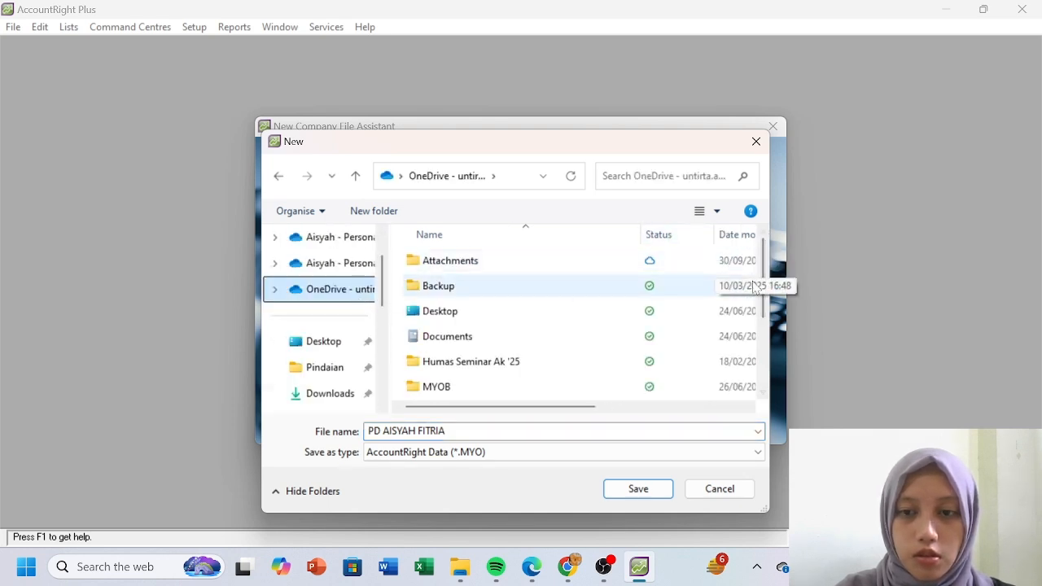
pyautogui.moveTo(762, 293); pyautogui.dragTo(765, 368)
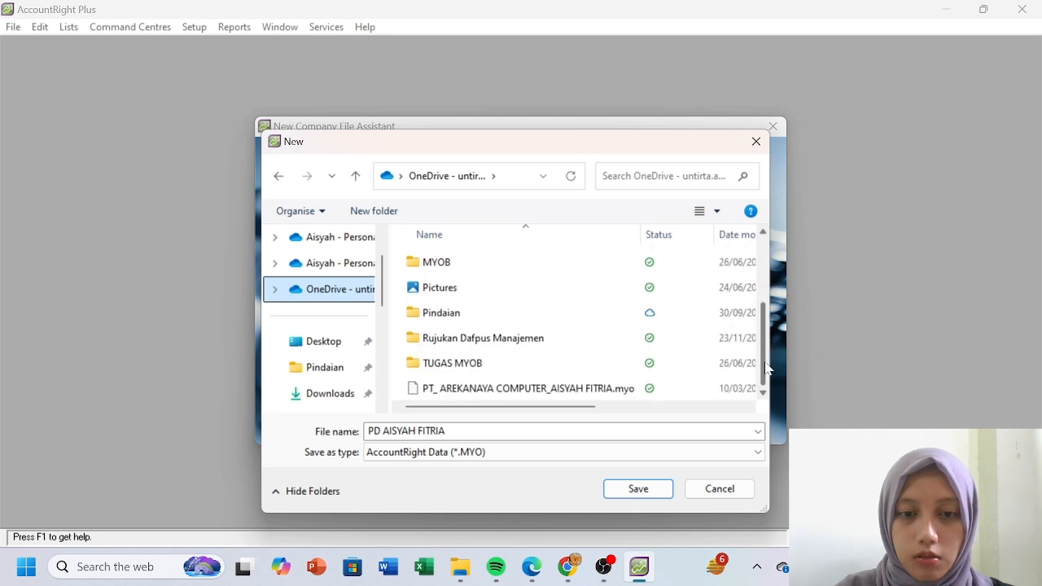
pyautogui.doubleClick(576, 363)
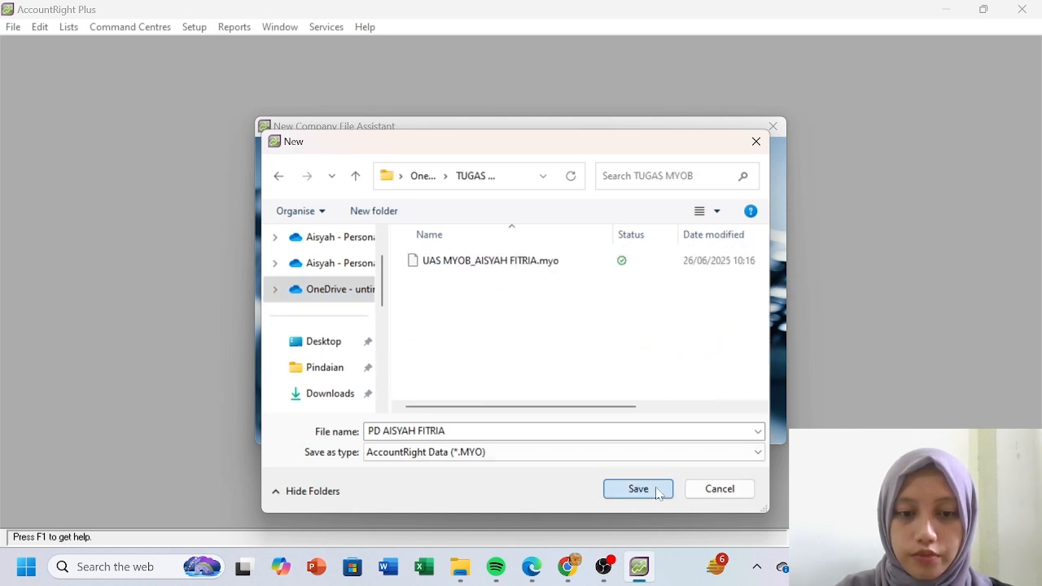
pyautogui.click(659, 489)
pyautogui.click(729, 429)
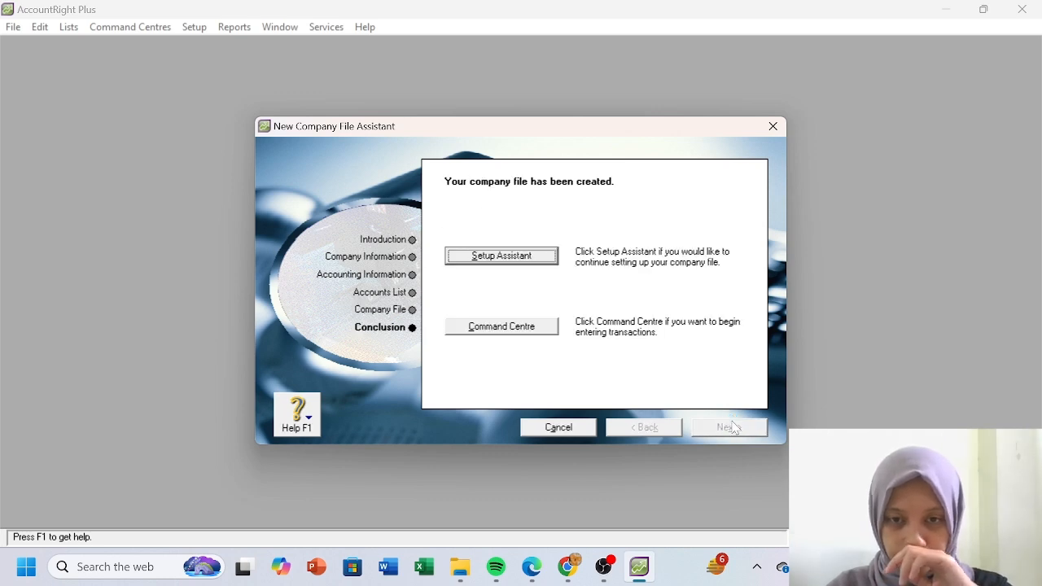
# - In the Accounts List, rename General Cheque Account to Cash in Bank
pyautogui.click(523, 326)
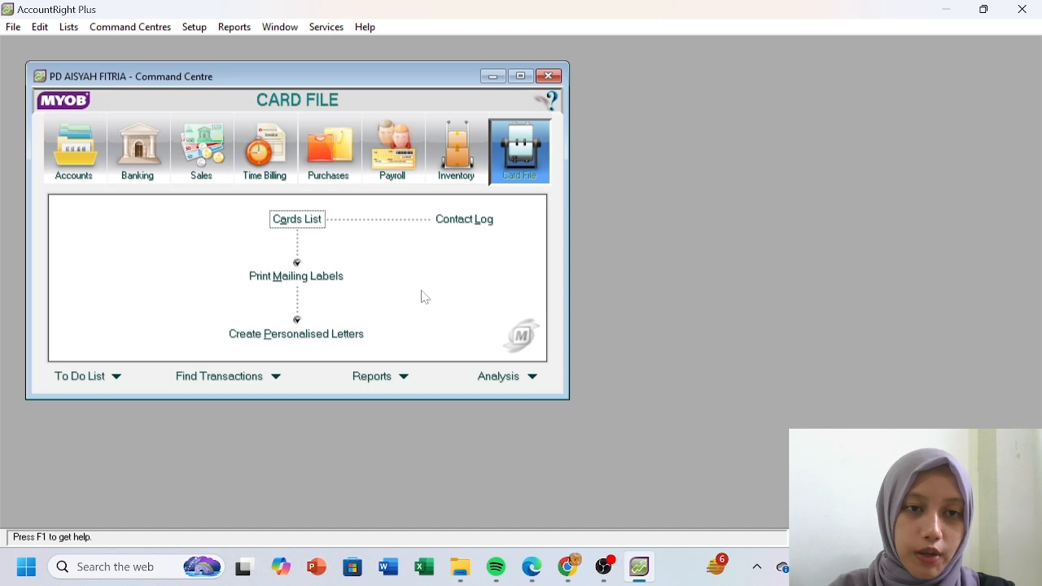
pyautogui.click(81, 181)
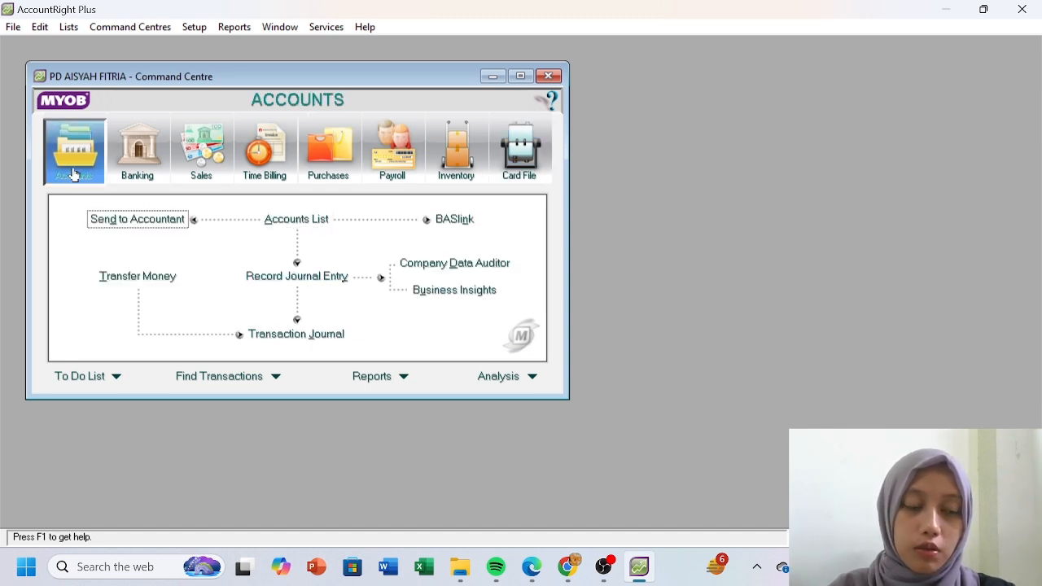
pyautogui.click(285, 221)
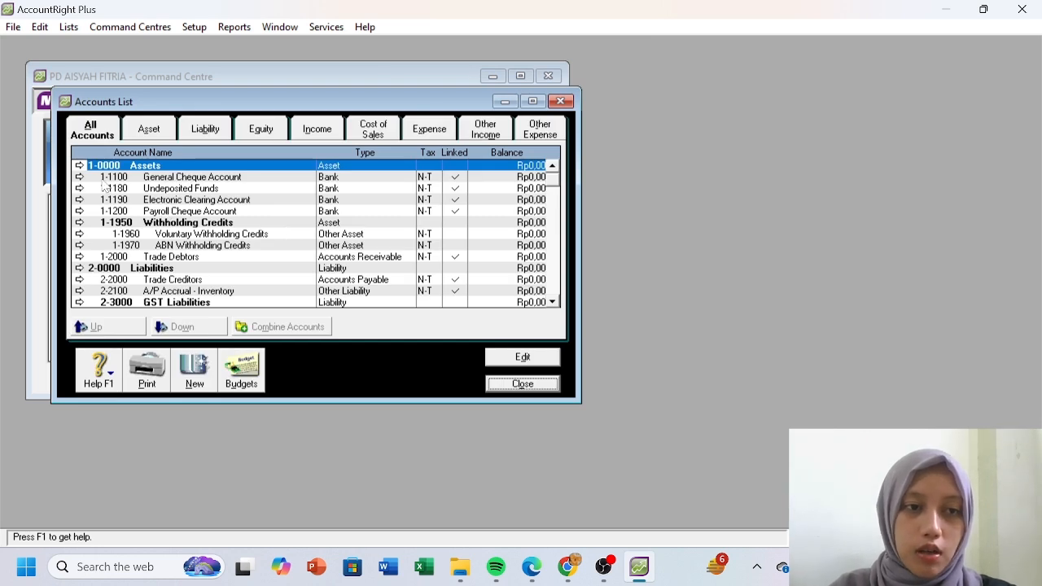
pyautogui.click(79, 177)
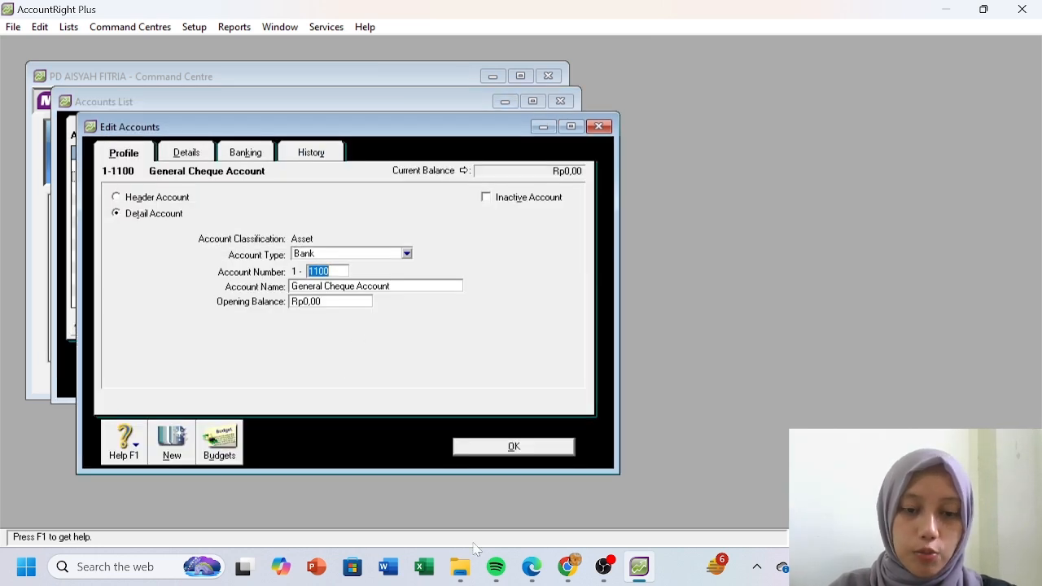
pyautogui.click(567, 446)
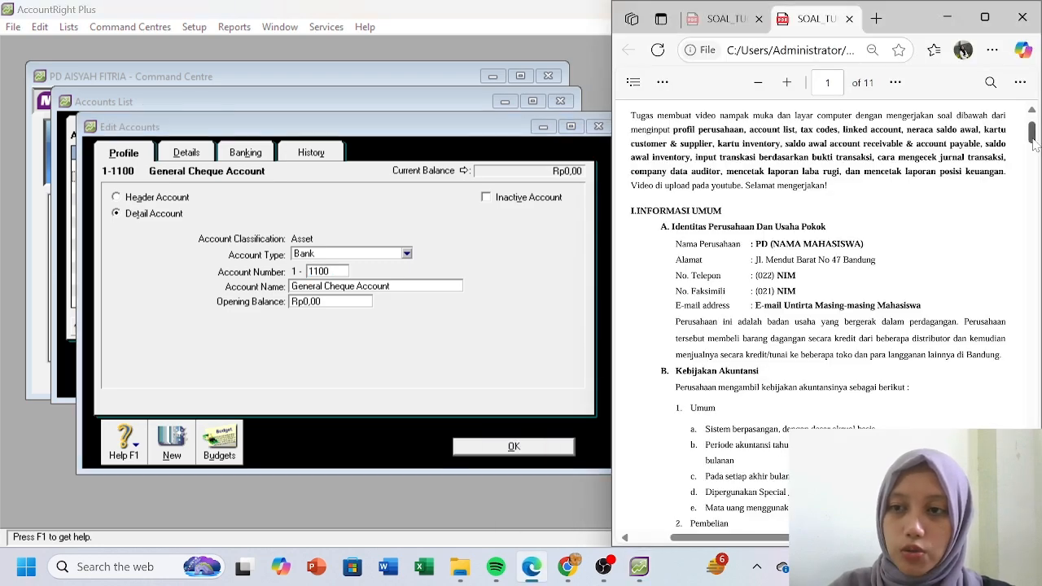
pyautogui.scroll(-10, 822, 326)
pyautogui.scroll(-5, 822, 326)
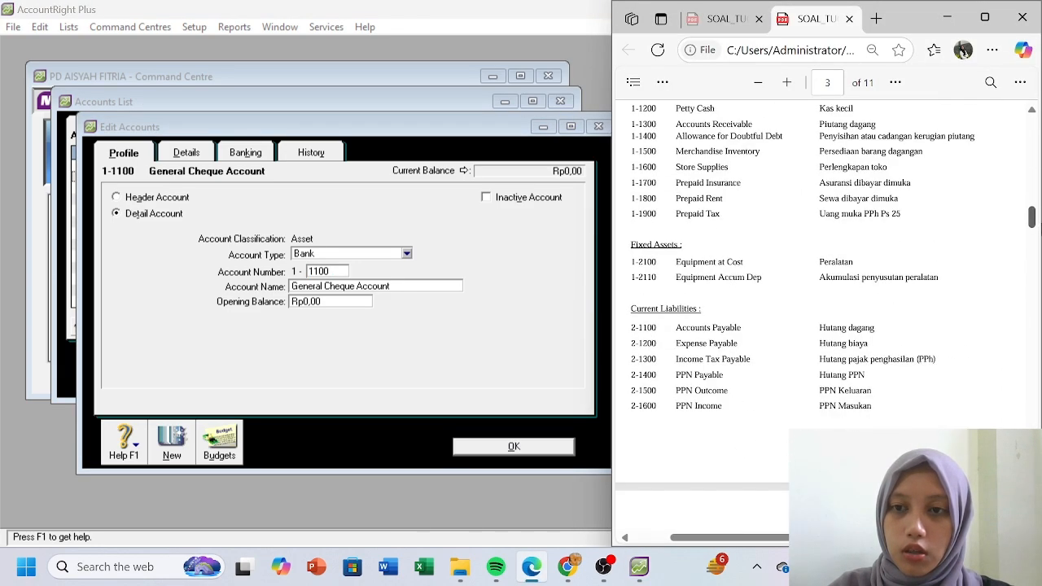
pyautogui.scroll(2, 822, 325)
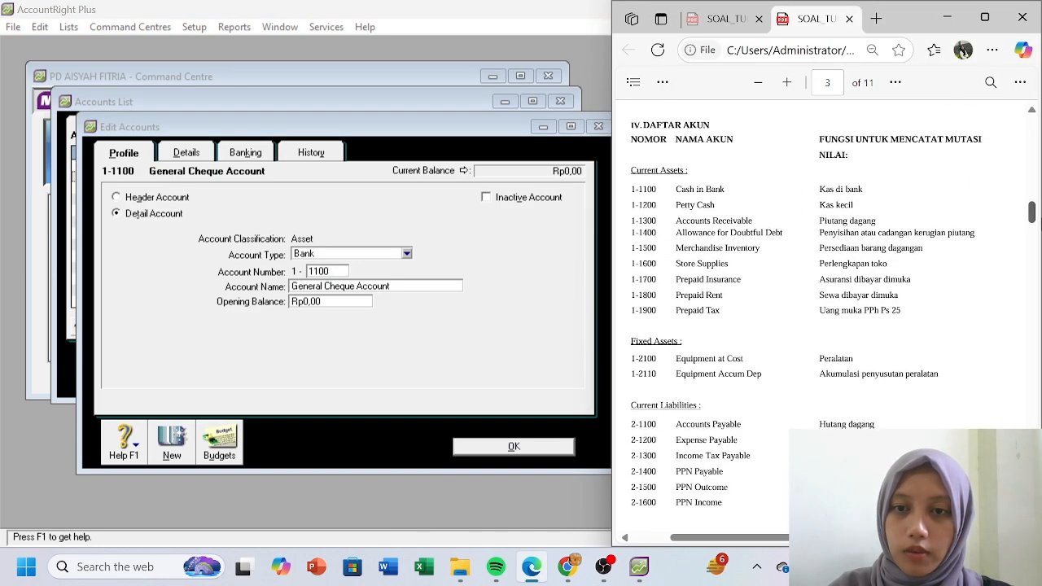
pyautogui.click(390, 285)
pyautogui.write('Cash in BAn')
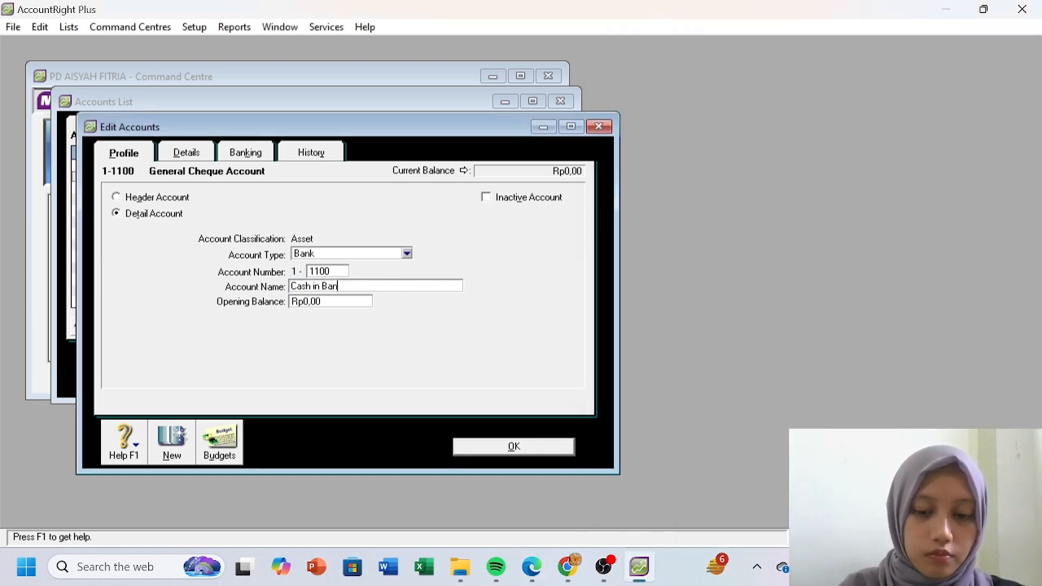
pyautogui.write('k')
pyautogui.click(505, 450)
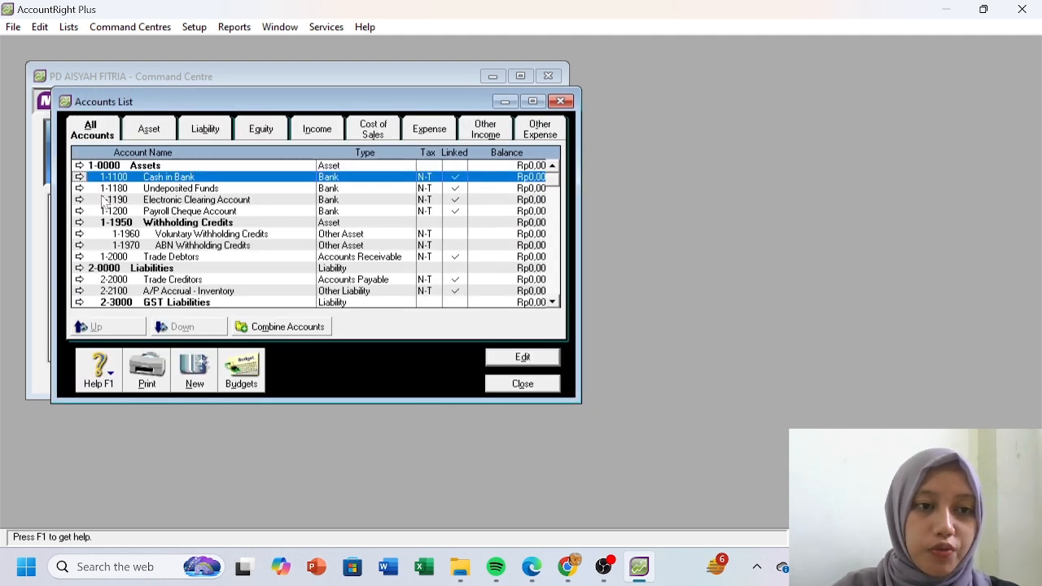
# - Rename Undeposited Funds to Petty Cash and snap AccountRight beside the PDF
pyautogui.click(79, 188)
pyautogui.click(381, 287)
pyautogui.write('Petty Cash')
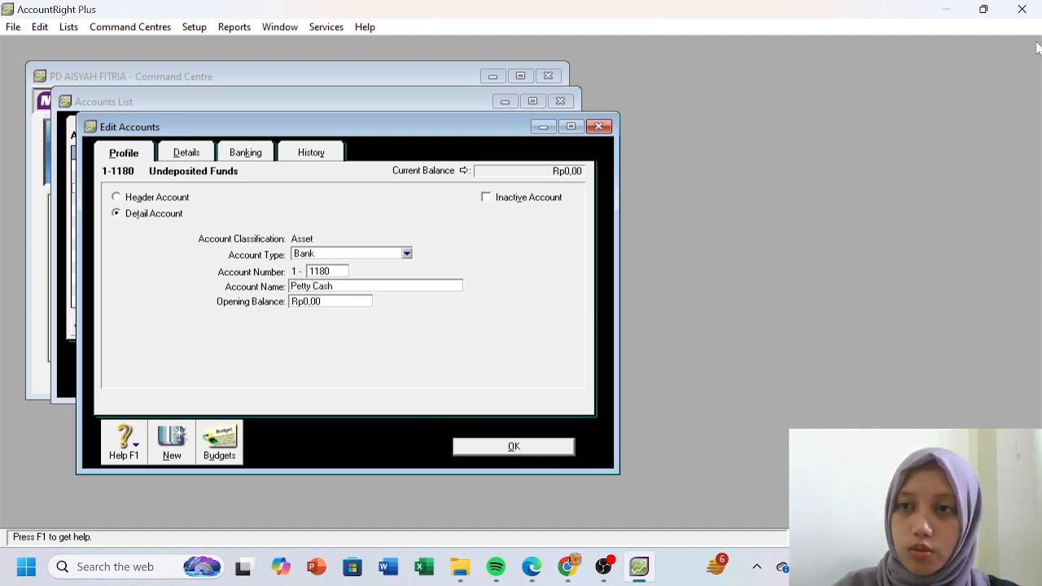
pyautogui.moveTo(986, 9)
pyautogui.click(917, 66)
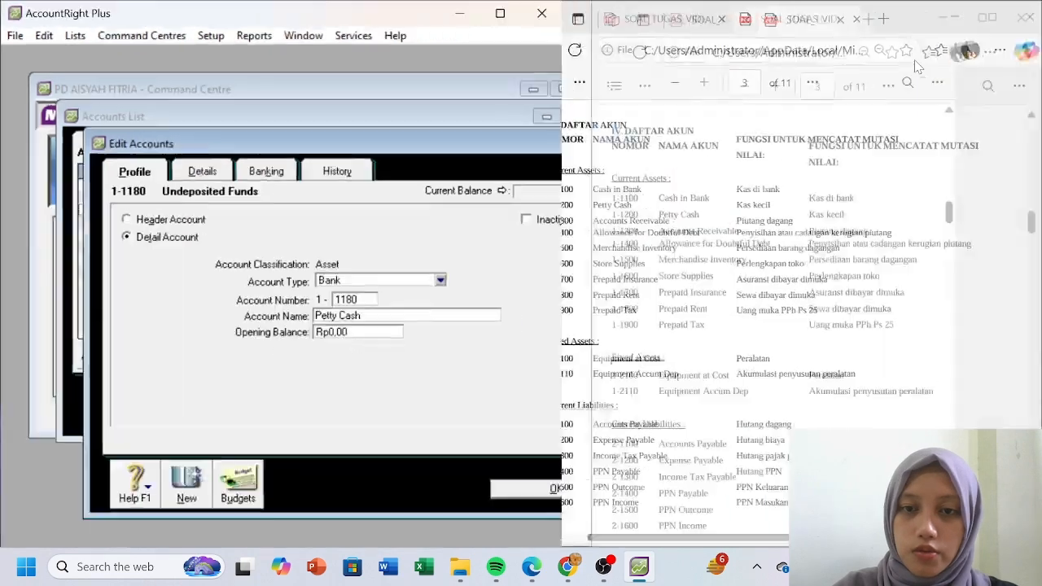
pyautogui.moveTo(522, 342); pyautogui.dragTo(612, 342)
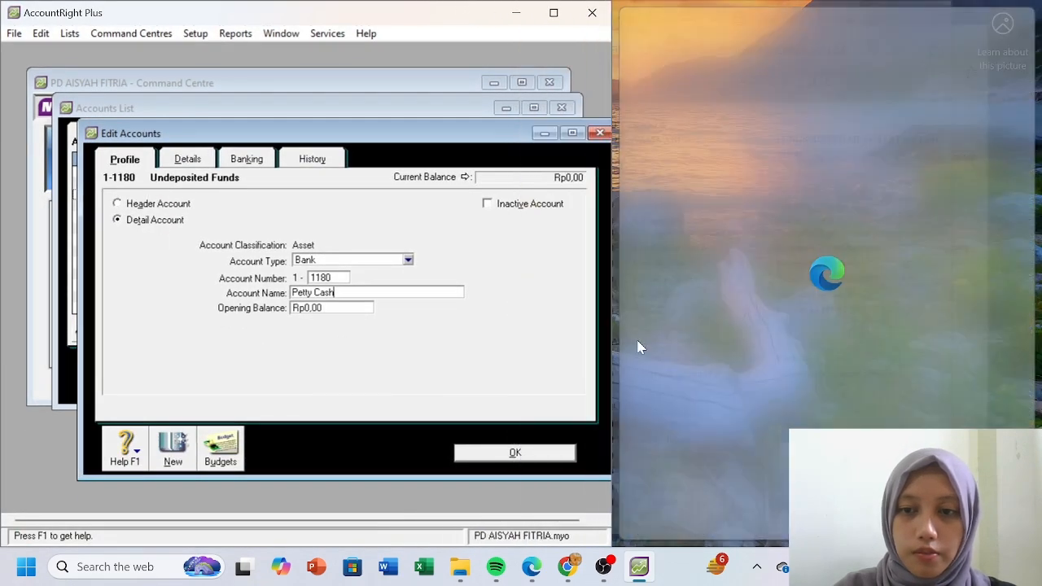
pyautogui.moveTo(802, 537); pyautogui.dragTo(819, 537)
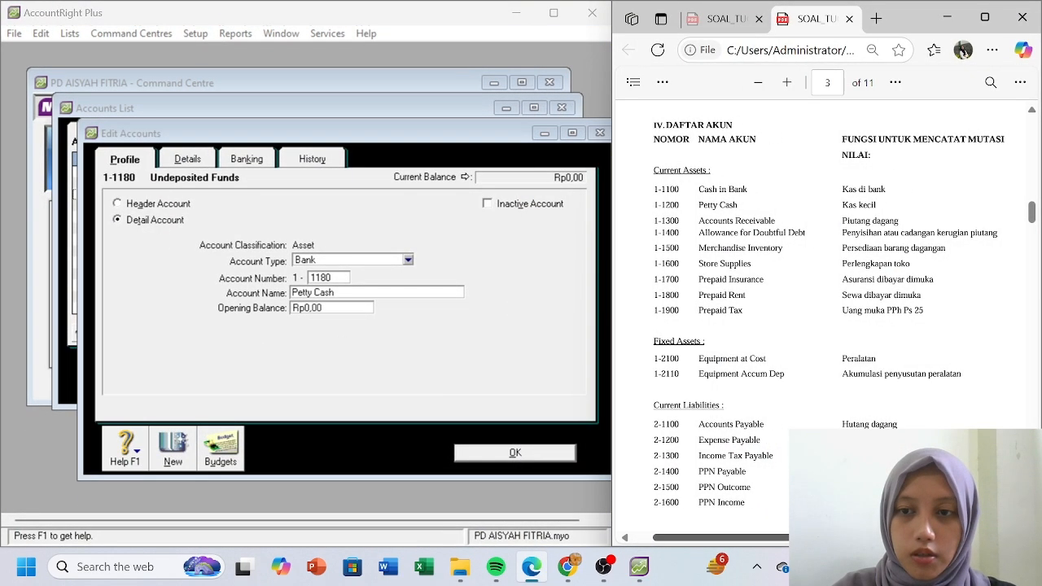
# - Try numbering Petty Cash 1-1200, dismiss the duplicate-number warning, and save
pyautogui.click(342, 279)
pyautogui.press('BackSpace')
pyautogui.press('BackSpace')
pyautogui.press('BackSpace')
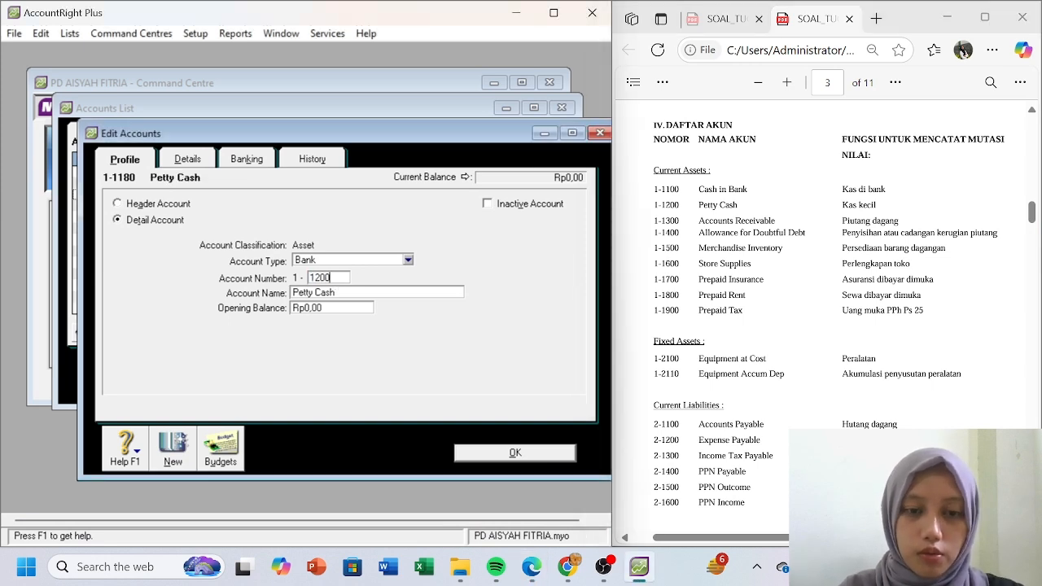
pyautogui.write('200')
pyautogui.press('Tab')
pyautogui.click(305, 337)
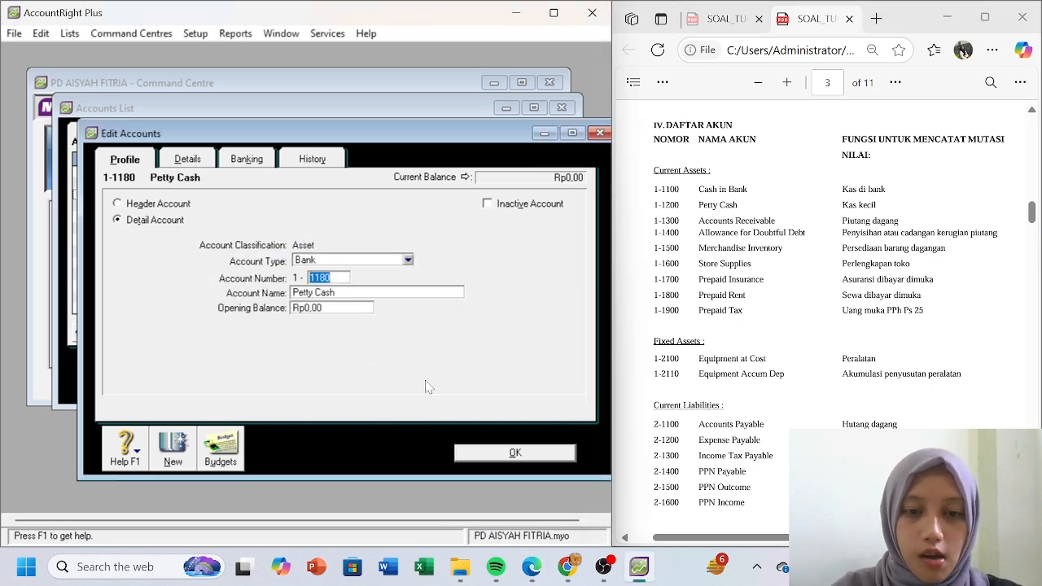
pyautogui.click(500, 453)
# - Renumber Payroll Cheque Account to 1-3450 and set Petty Cash to 1-1200
pyautogui.click(179, 208)
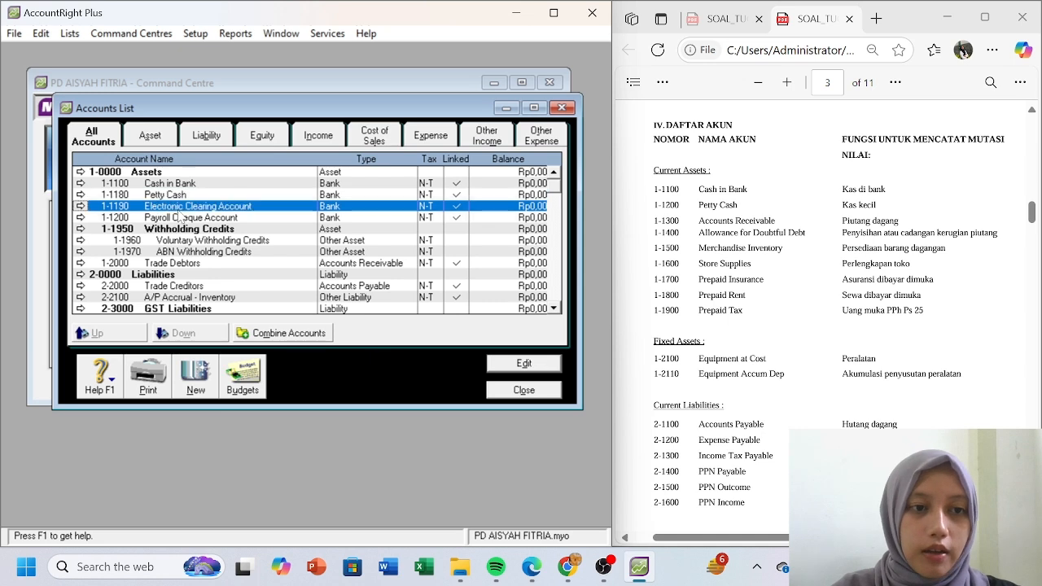
pyautogui.click(80, 217)
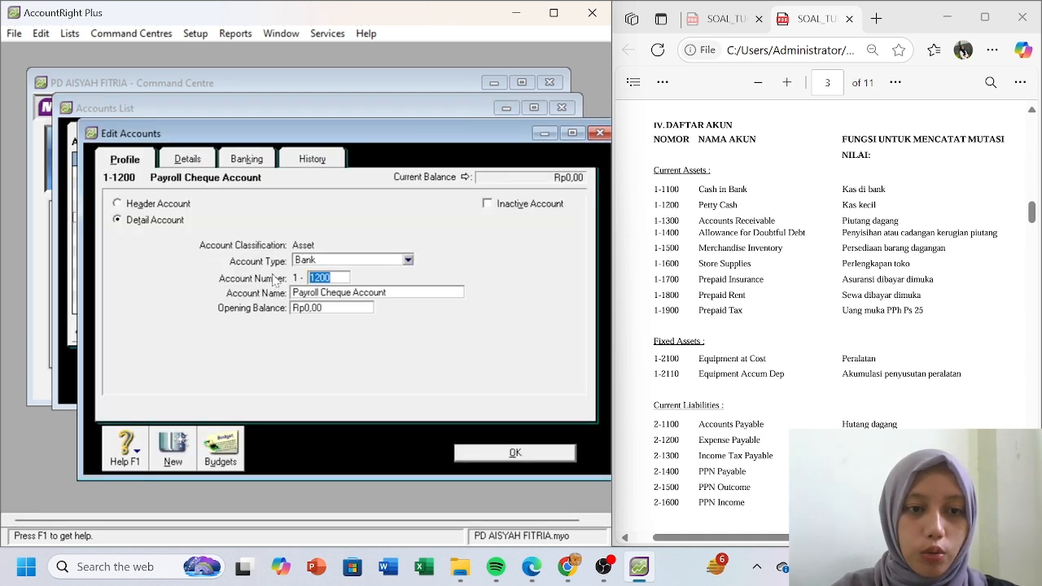
pyautogui.click(330, 277)
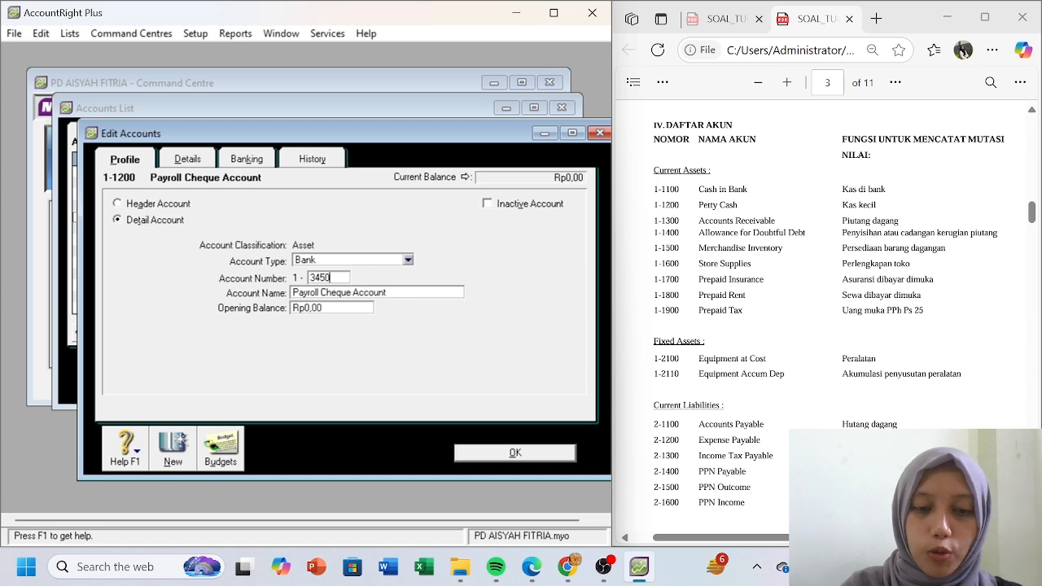
pyautogui.click(491, 453)
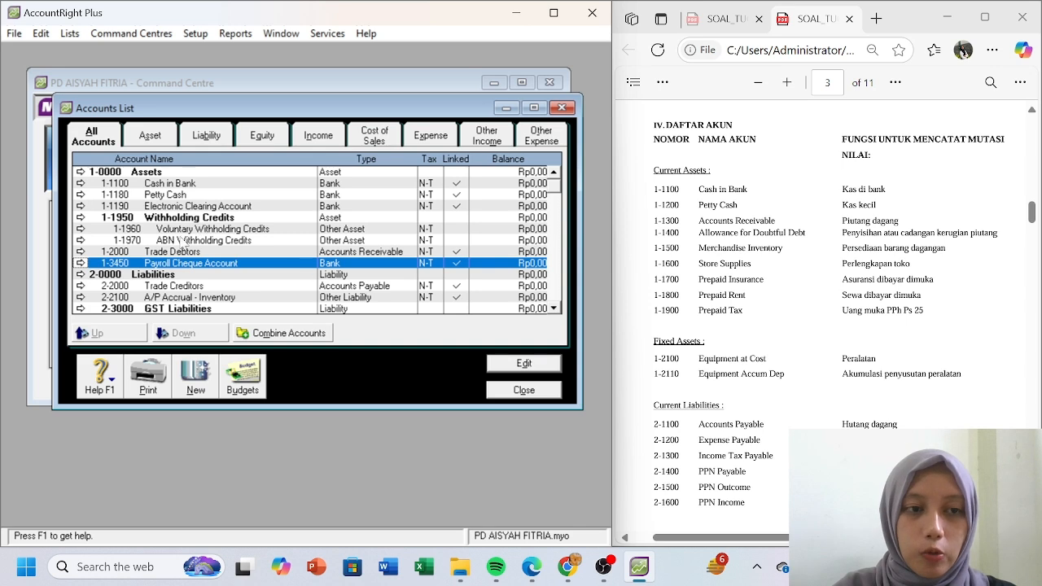
pyautogui.click(80, 194)
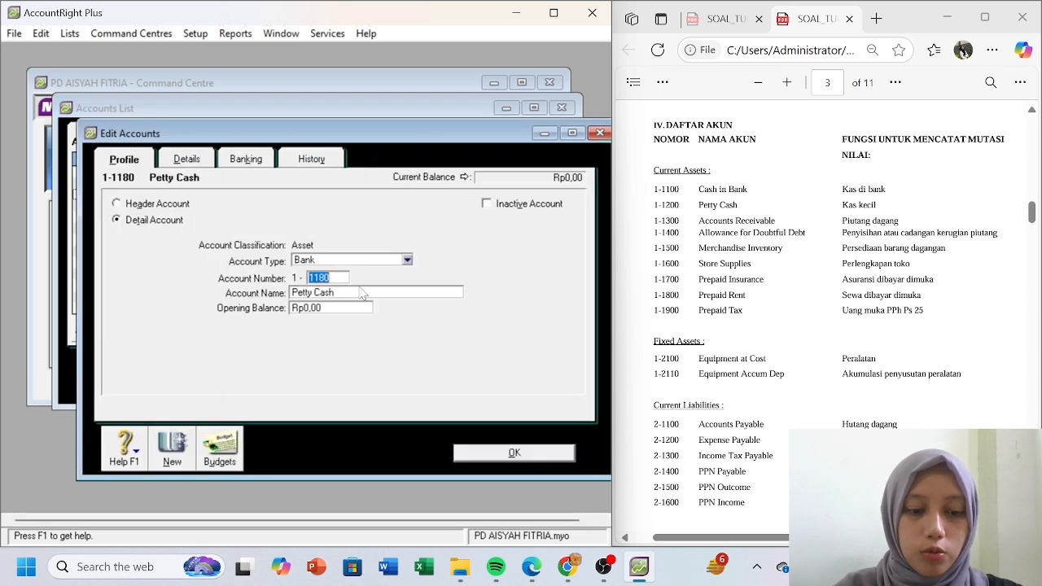
pyautogui.write('1200')
pyautogui.press('Tab')
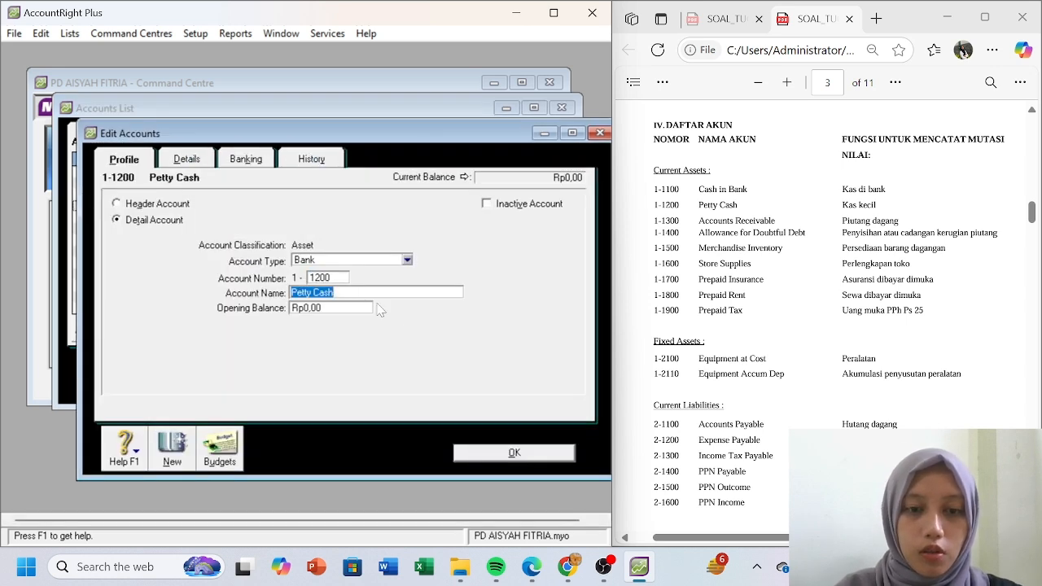
pyautogui.click(478, 453)
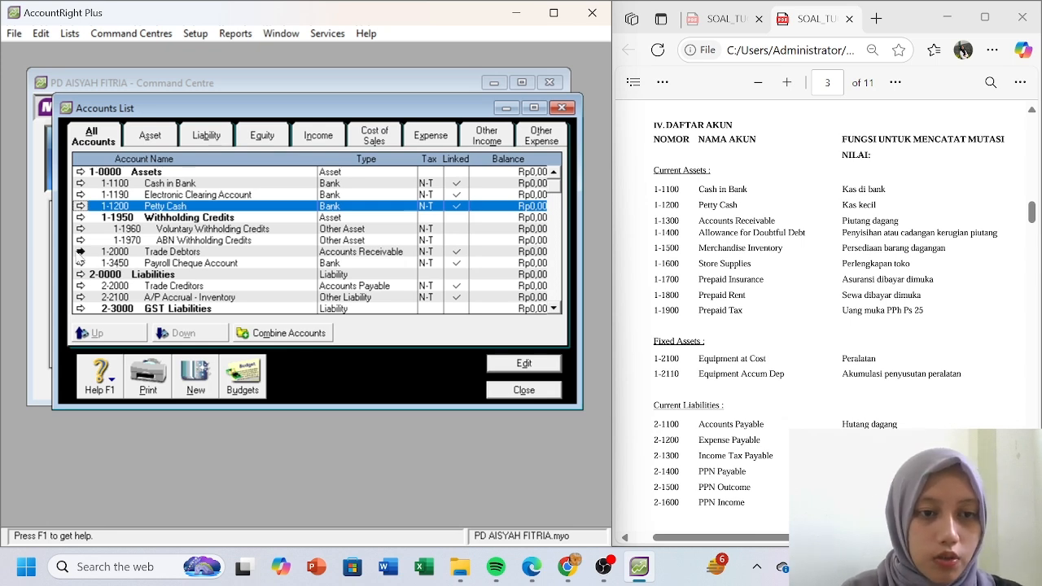
# - Change Trade Debtors to 1-1300 Accounts Receivable
pyautogui.click(79, 253)
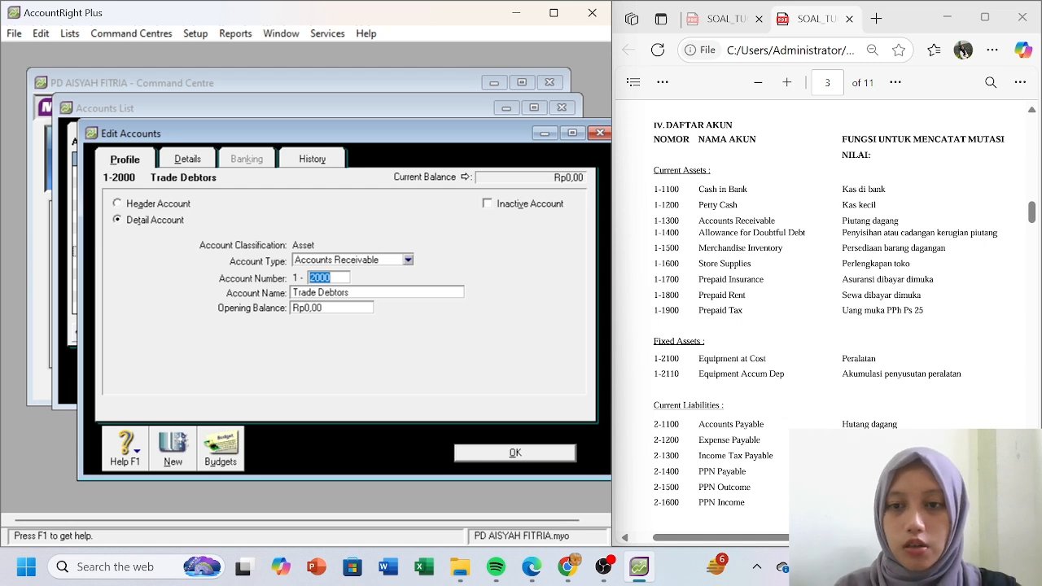
pyautogui.write('1300')
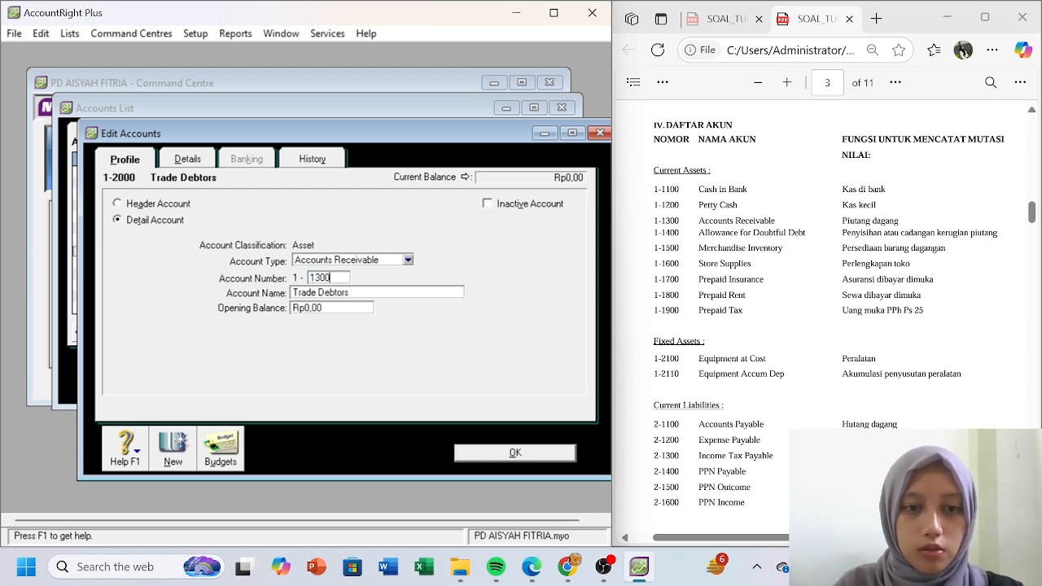
pyautogui.press('Tab')
pyautogui.write('Acc')
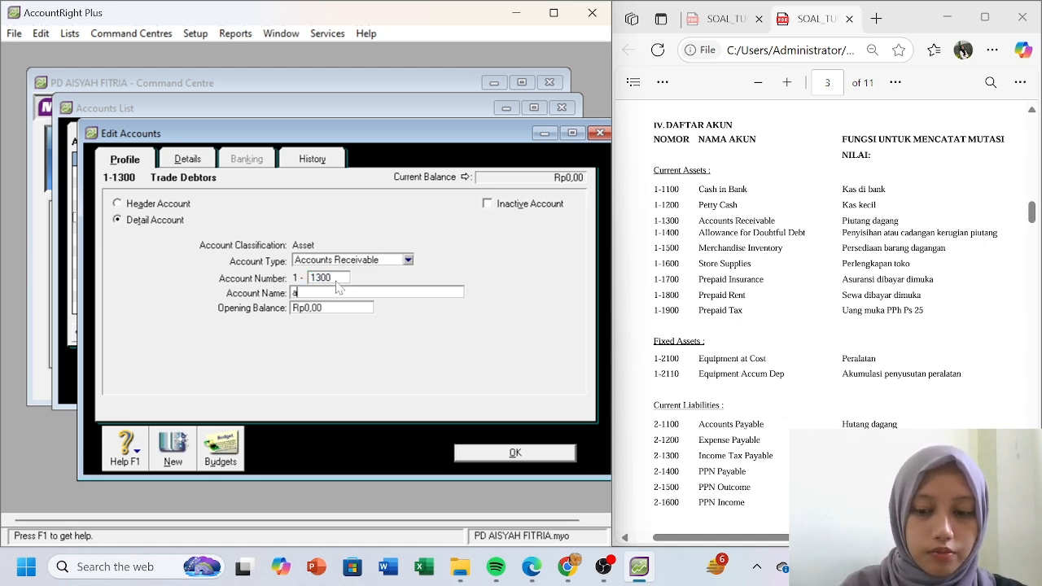
pyautogui.write('ou')
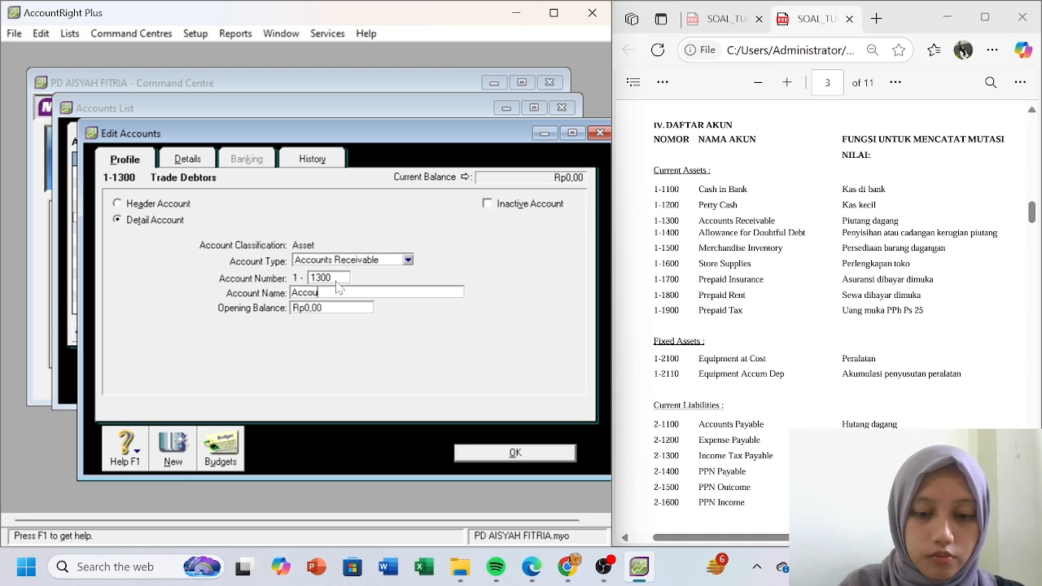
pyautogui.write('nts Rece')
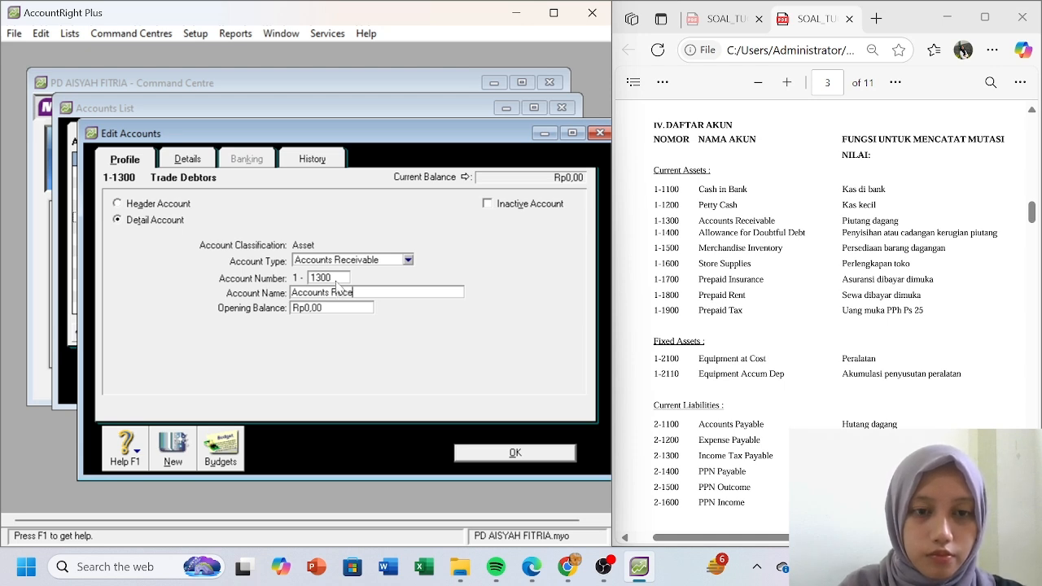
pyautogui.write('ivable')
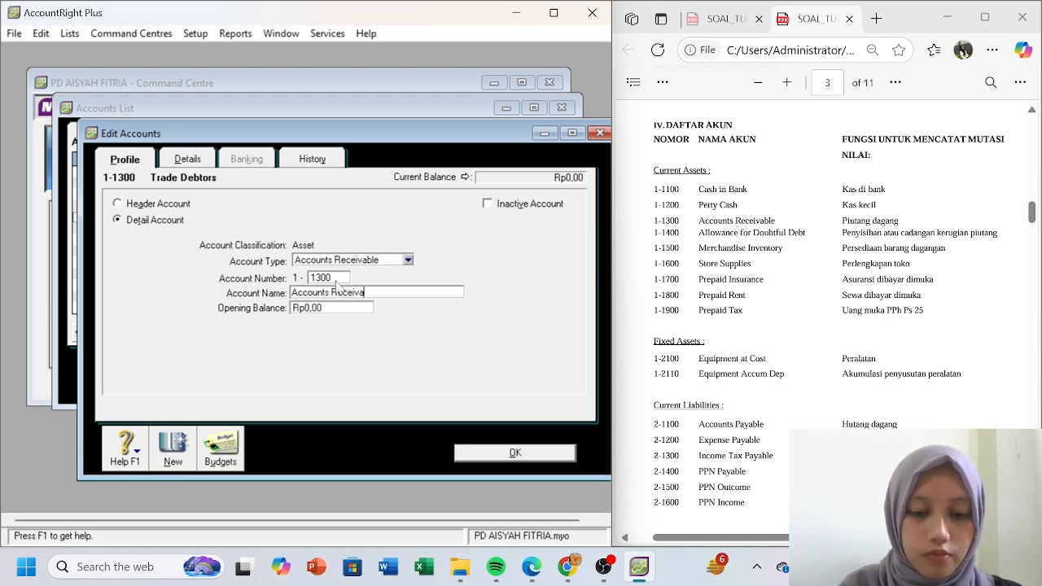
pyautogui.click(500, 457)
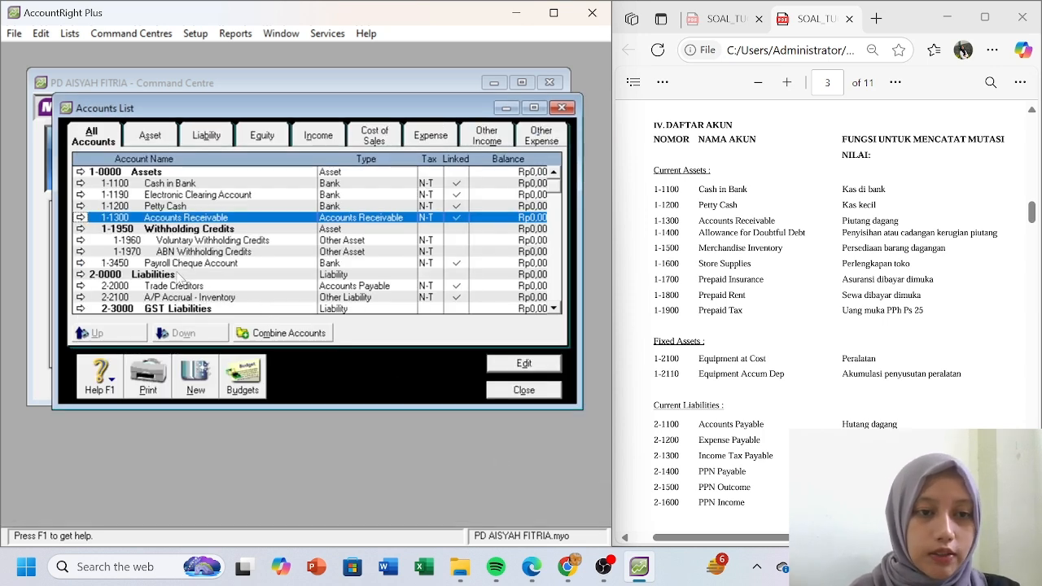
# - Renumber Trade Creditors to 2-1100 and rename it Accounts Payable
pyautogui.click(80, 286)
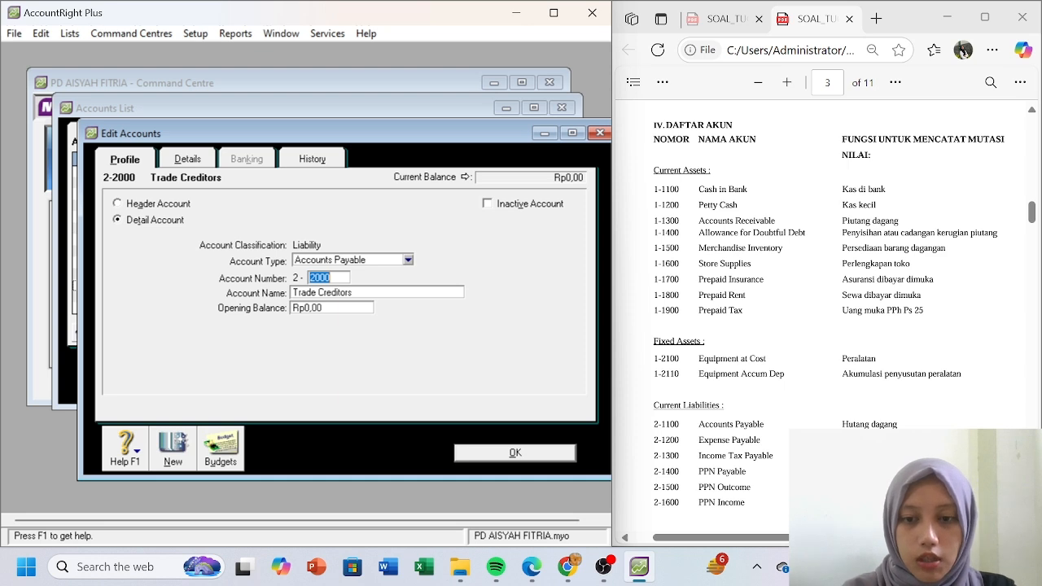
pyautogui.write('11')
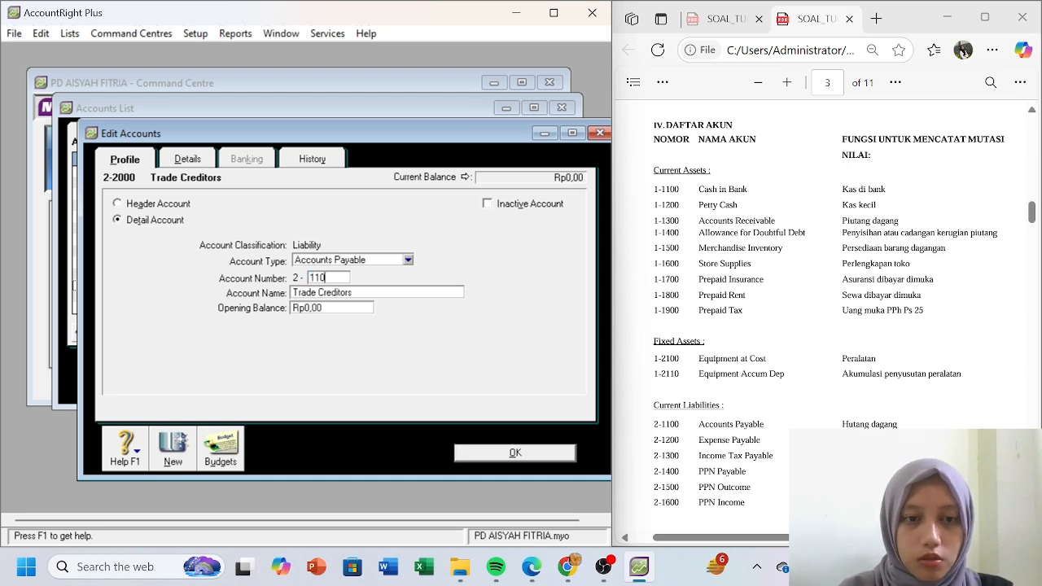
pyautogui.press('Tab')
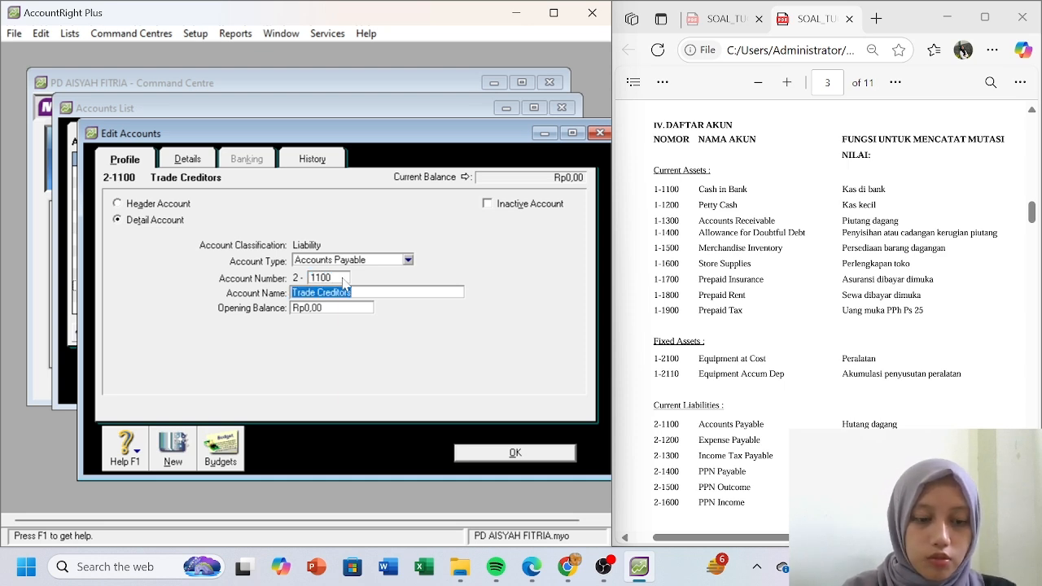
pyautogui.write('Accounts Payable')
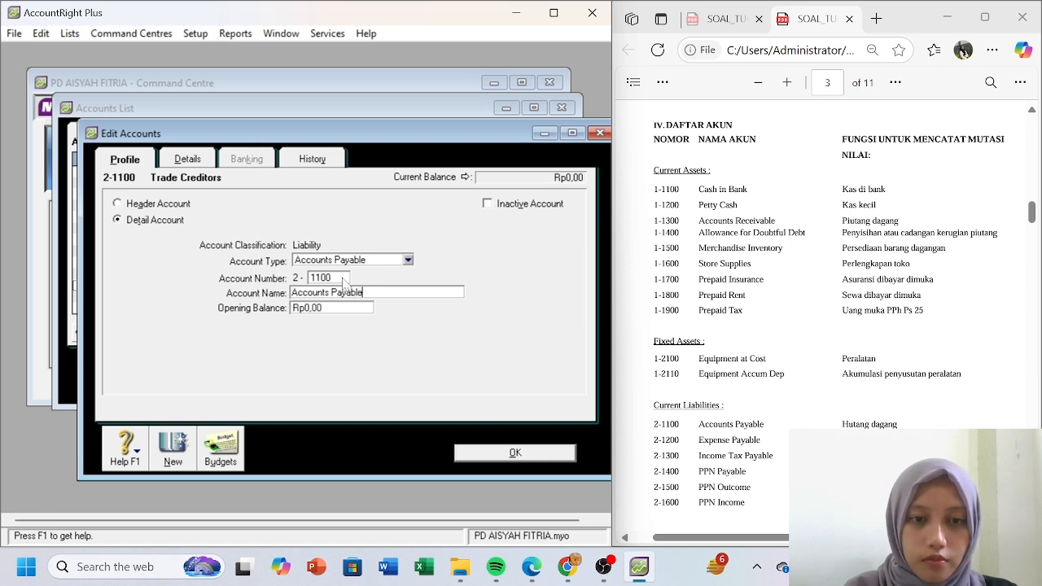
# - Save Accounts Payable 2-1100, then turn GST Collected into 2-1500 PPN Outcome
pyautogui.click(501, 452)
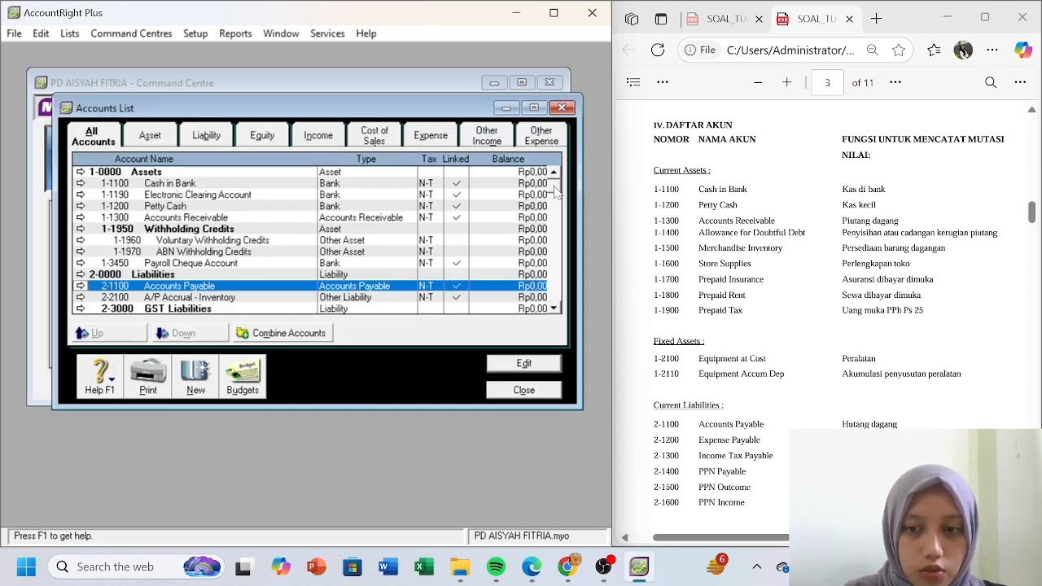
pyautogui.moveTo(554, 187); pyautogui.dragTo(555, 207)
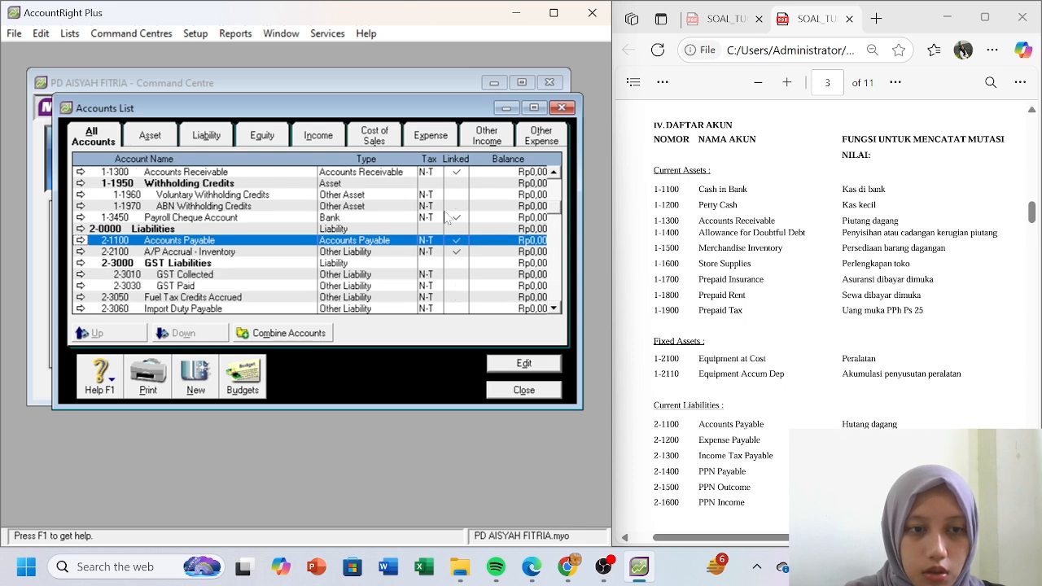
pyautogui.click(79, 274)
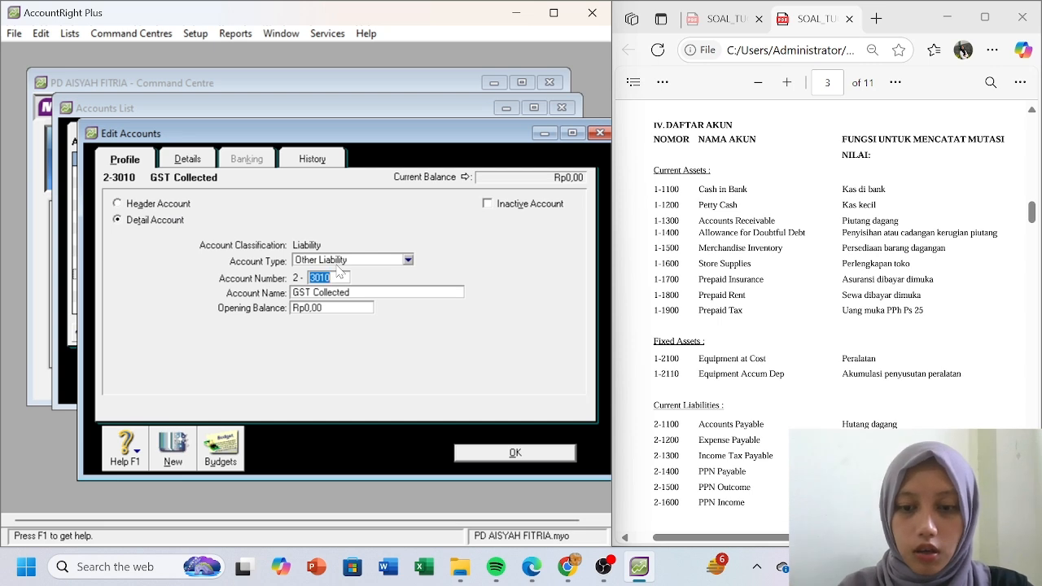
pyautogui.write('1500')
pyautogui.press('Tab')
pyautogui.write('PPN Ou')
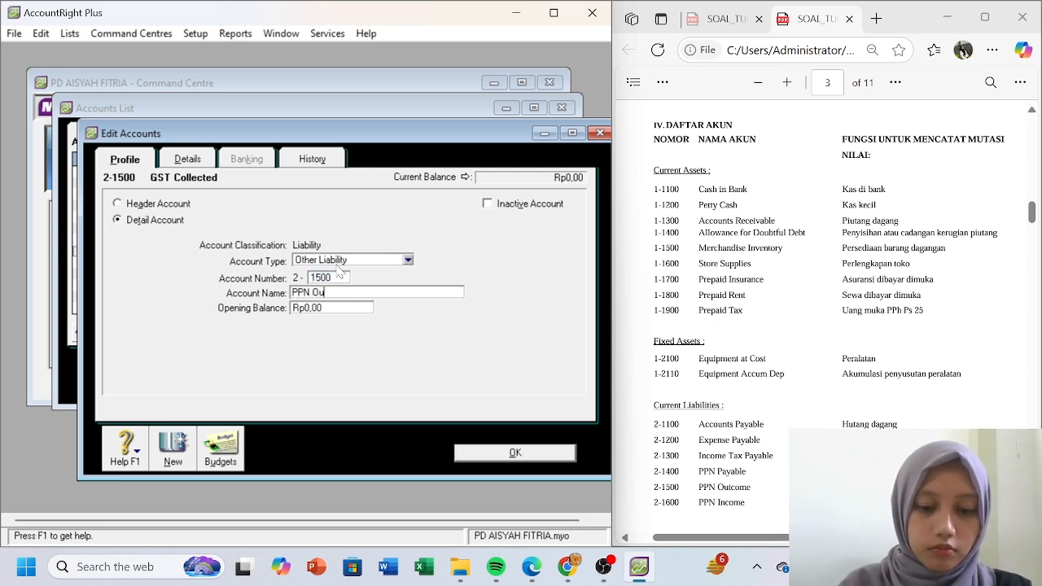
pyautogui.write('tcome')
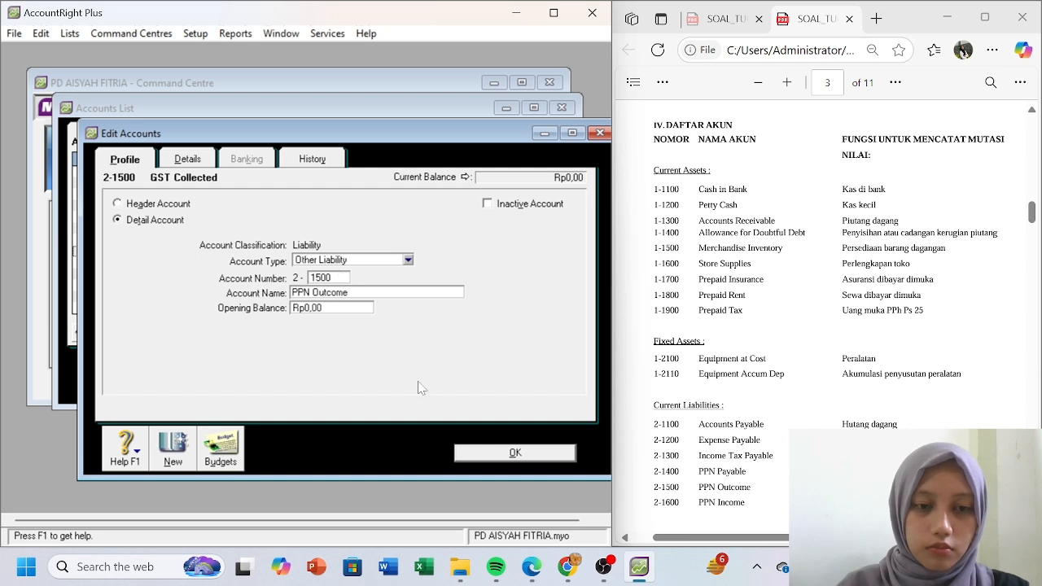
pyautogui.click(485, 459)
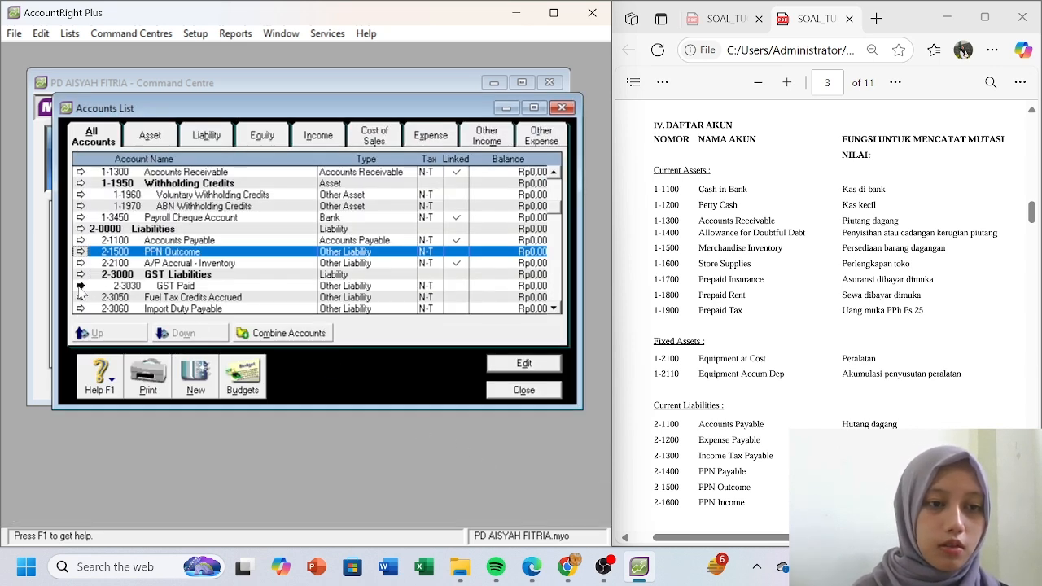
# - Turn GST Paid into liability account 2-1600 PPN Income
pyautogui.click(80, 285)
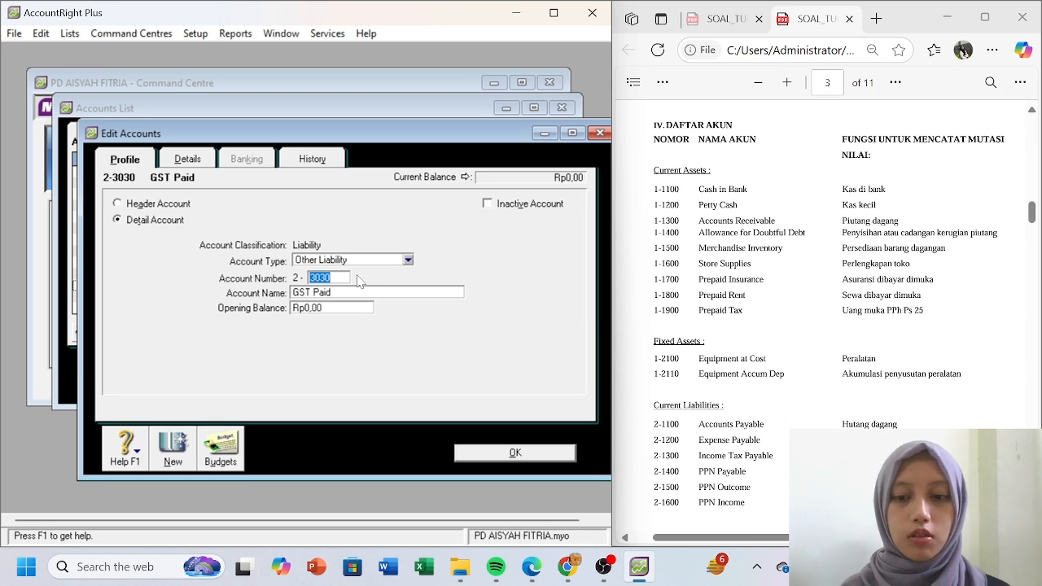
pyautogui.write('1600')
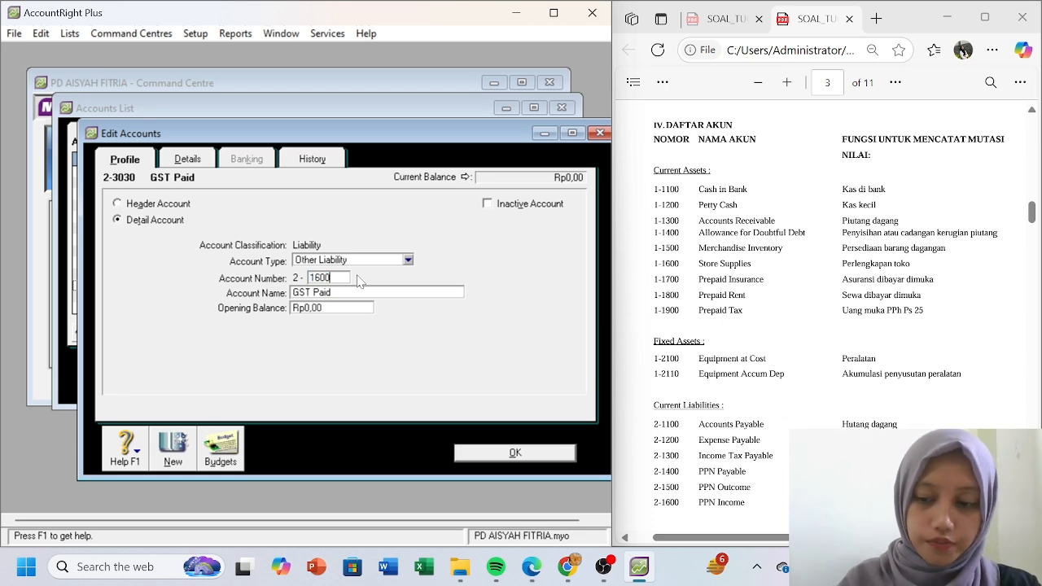
pyautogui.press('Tab')
pyautogui.write('PPN')
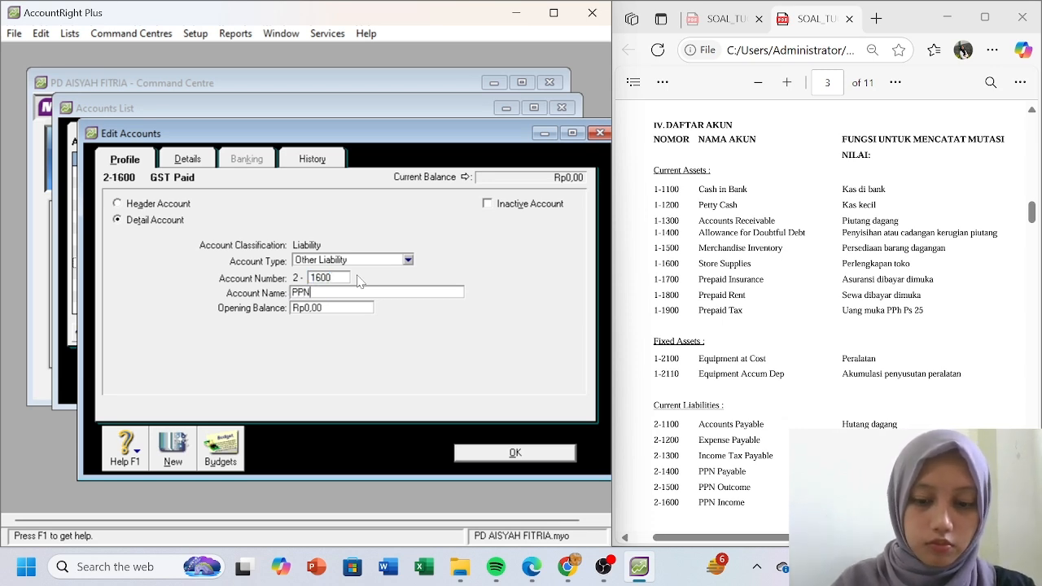
pyautogui.write(' Income')
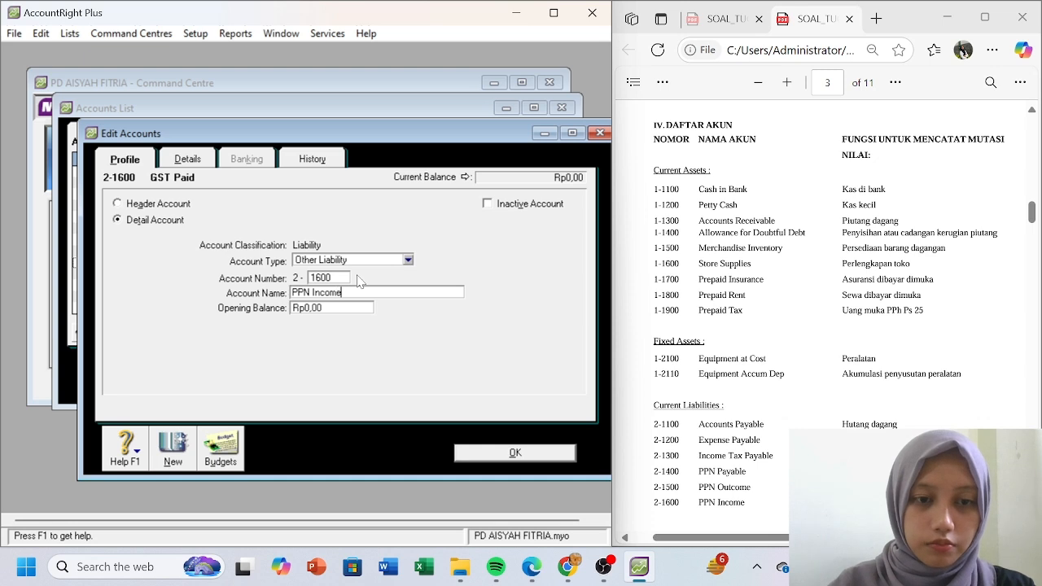
pyautogui.click(492, 449)
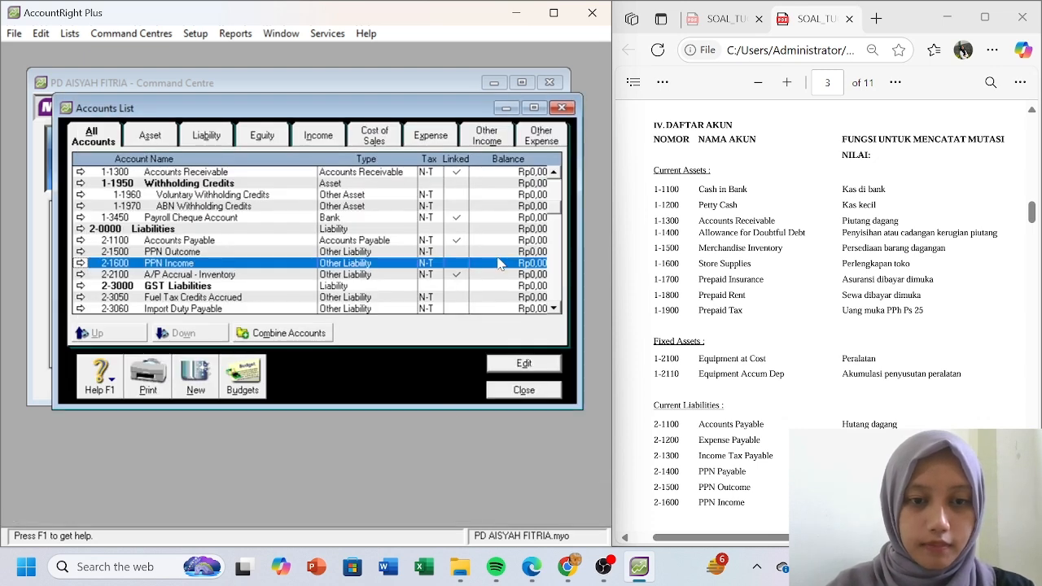
pyautogui.moveTo(556, 221); pyautogui.dragTo(558, 246)
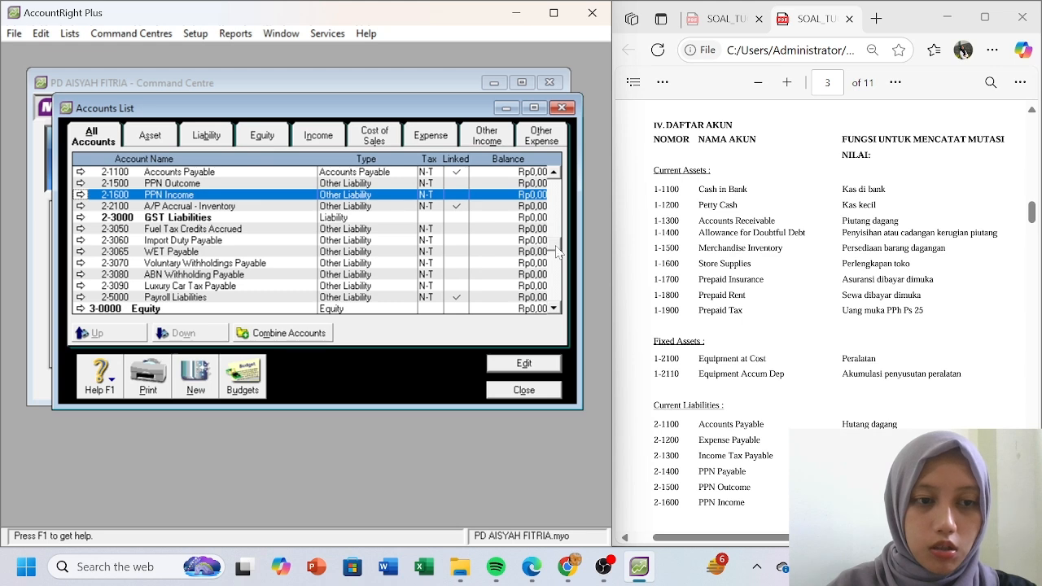
pyautogui.moveTo(557, 210); pyautogui.dragTo(555, 187)
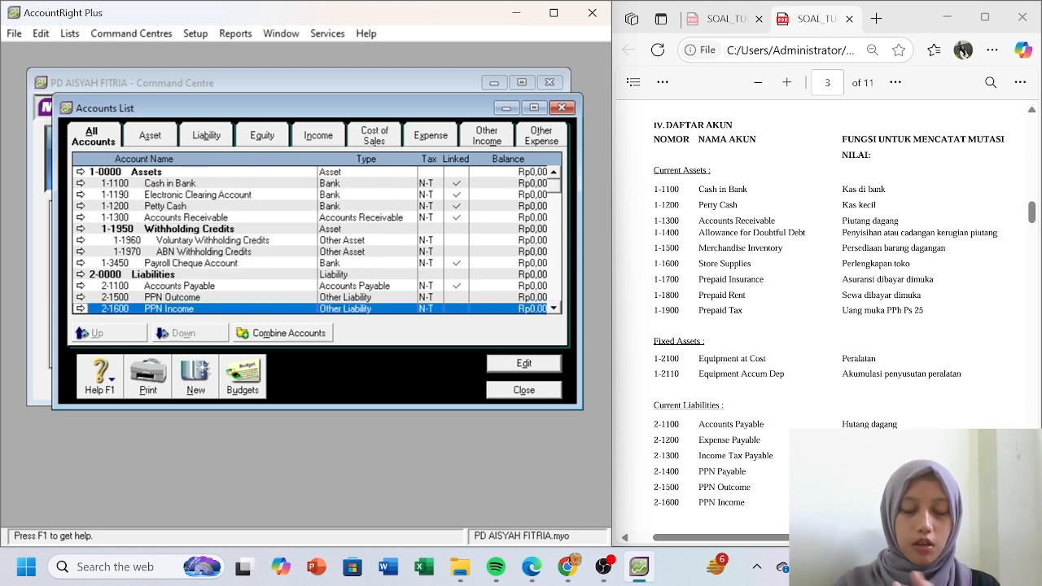
# - Create asset header account 1-1000 Current Assets
pyautogui.click(166, 142)
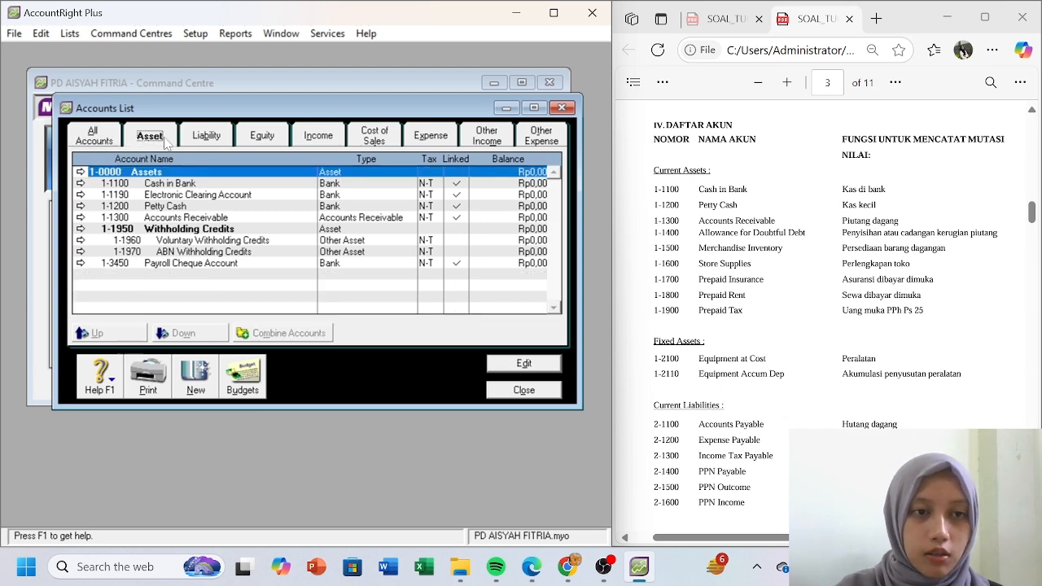
pyautogui.click(198, 391)
pyautogui.click(118, 205)
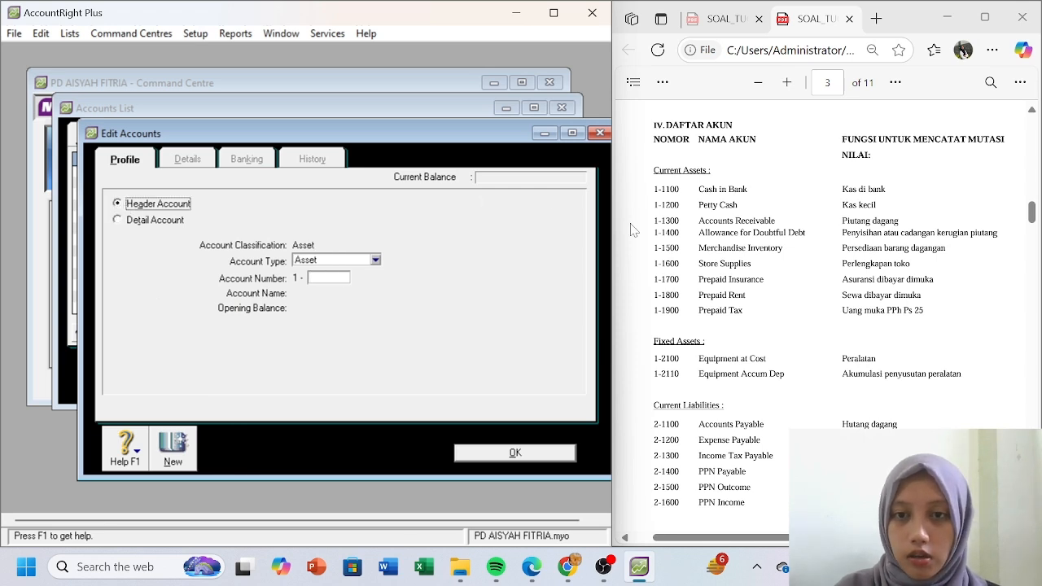
pyautogui.click(375, 261)
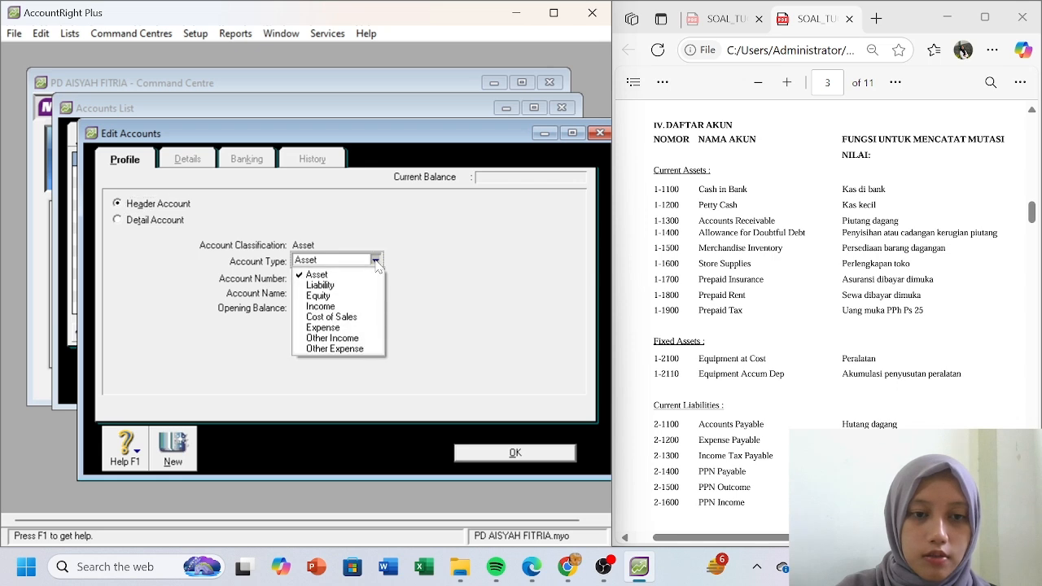
pyautogui.click(457, 295)
pyautogui.click(332, 277)
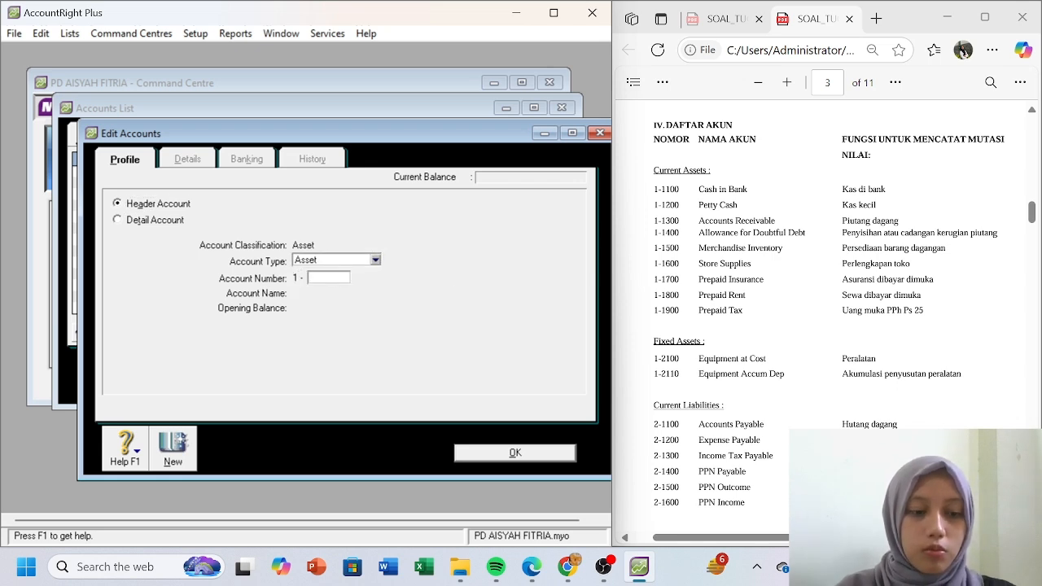
pyautogui.write('1000')
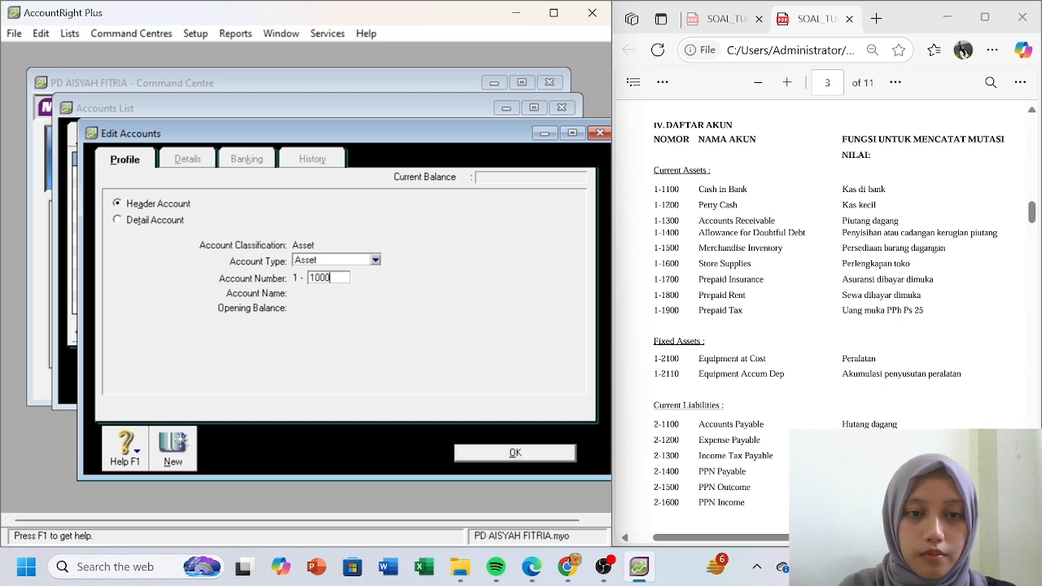
pyautogui.press('Tab')
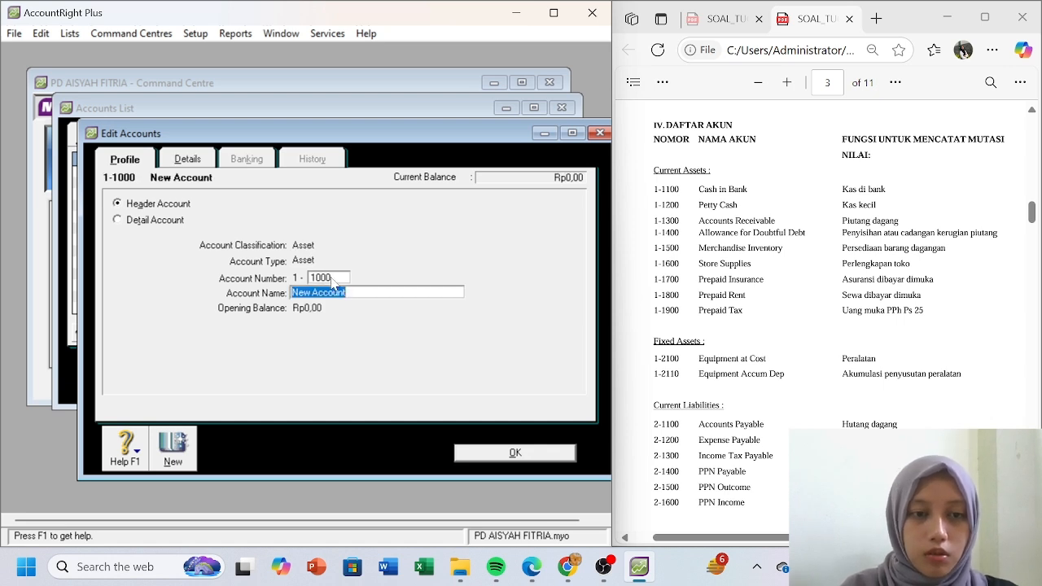
pyautogui.write('Current')
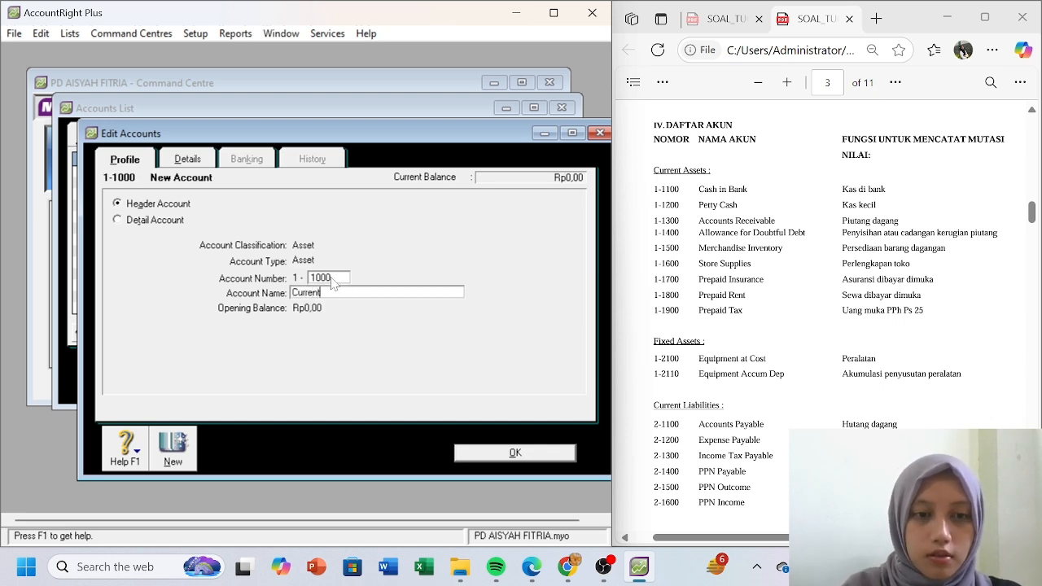
pyautogui.write(' A')
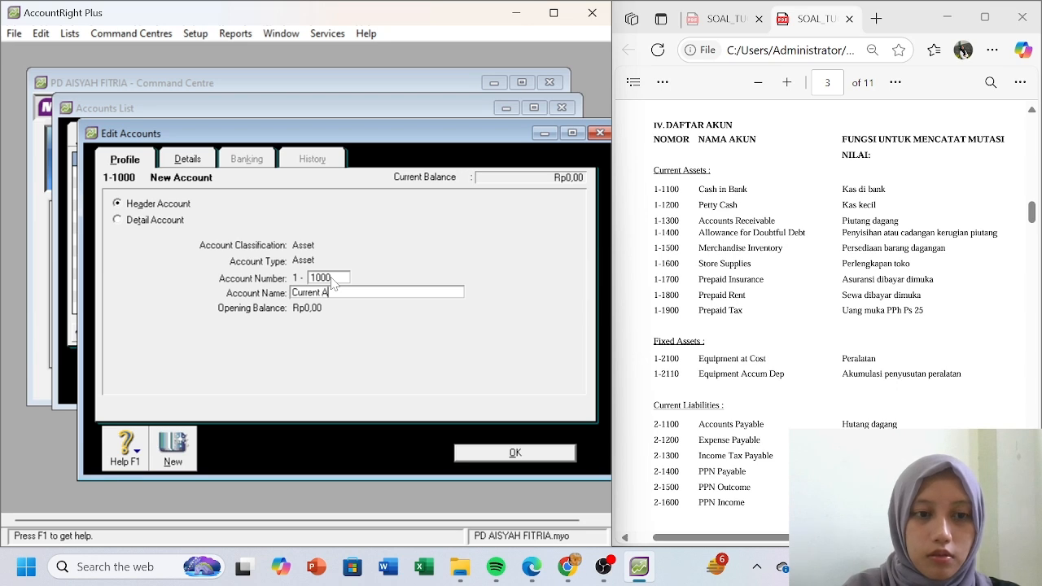
pyautogui.write('ssets')
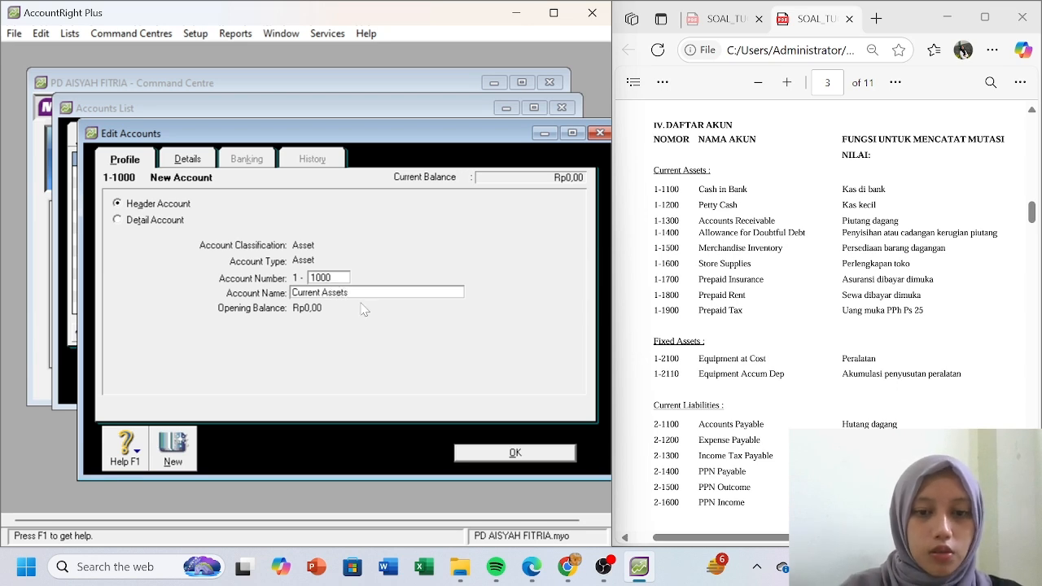
pyautogui.click(174, 449)
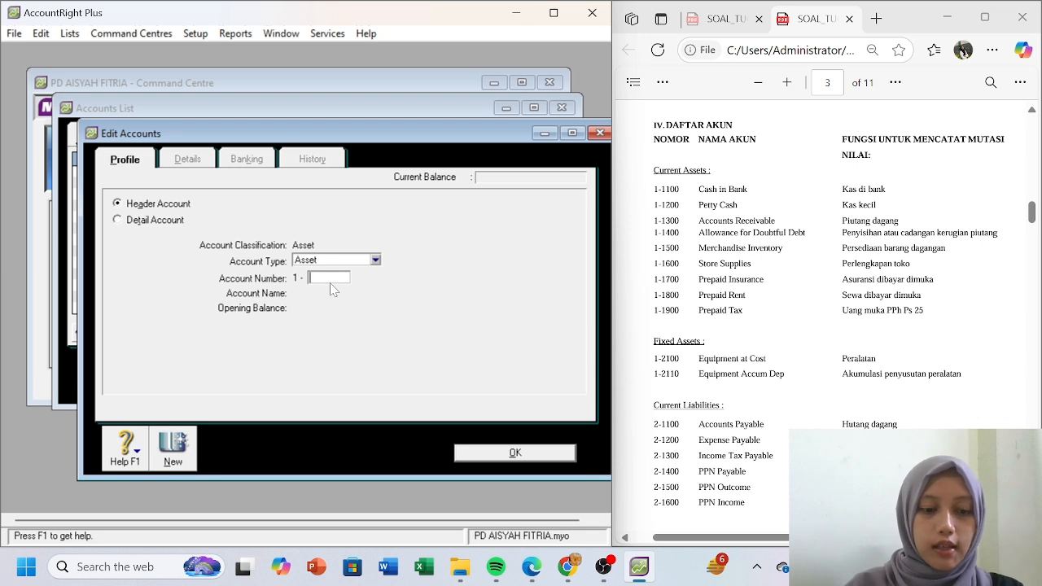
# - Create asset header account 1-2000 Fixed Assets
pyautogui.write('2000')
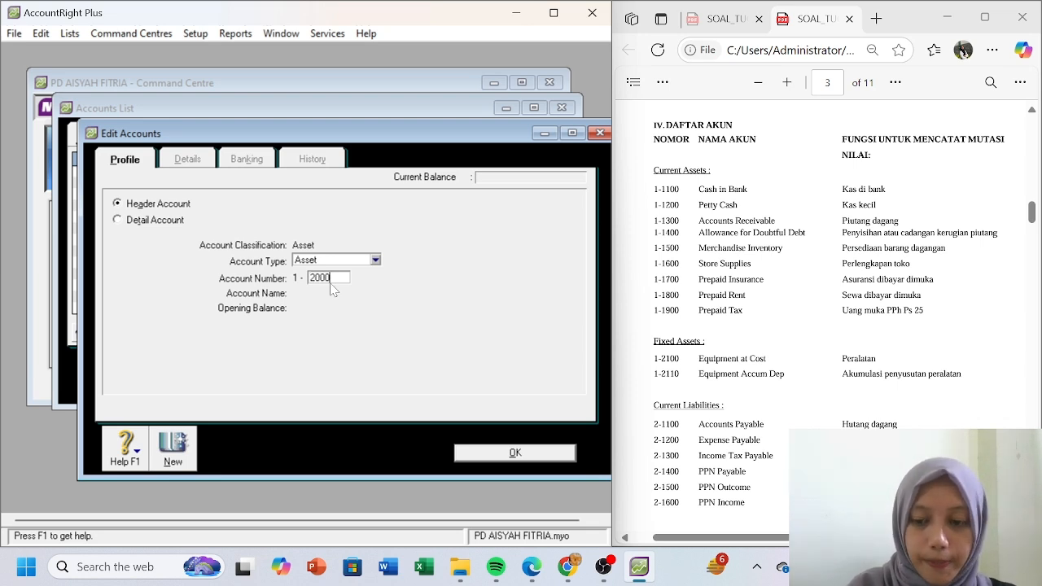
pyautogui.press('Tab')
pyautogui.write('Fixe')
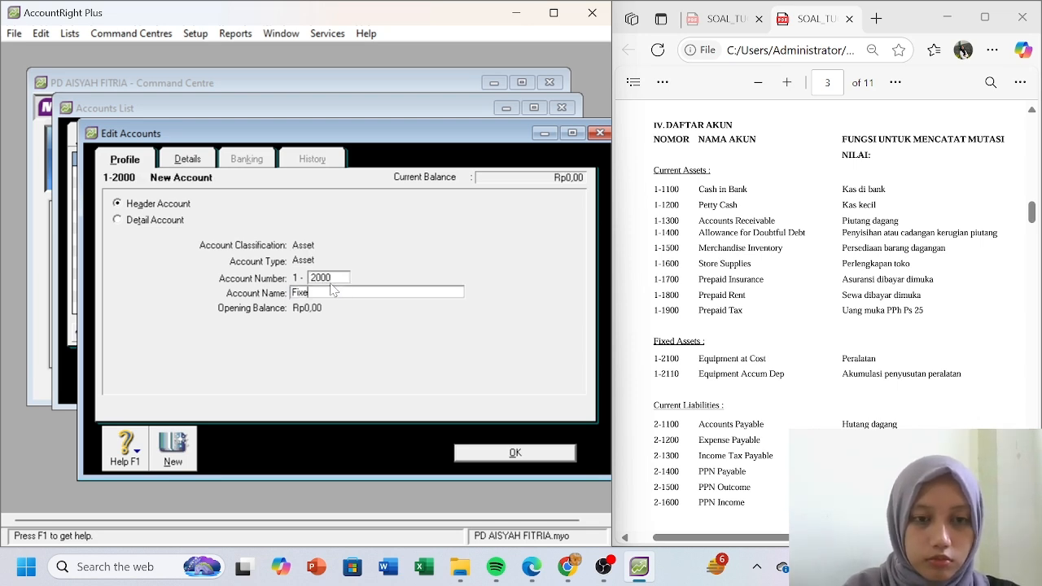
pyautogui.write('d Assets')
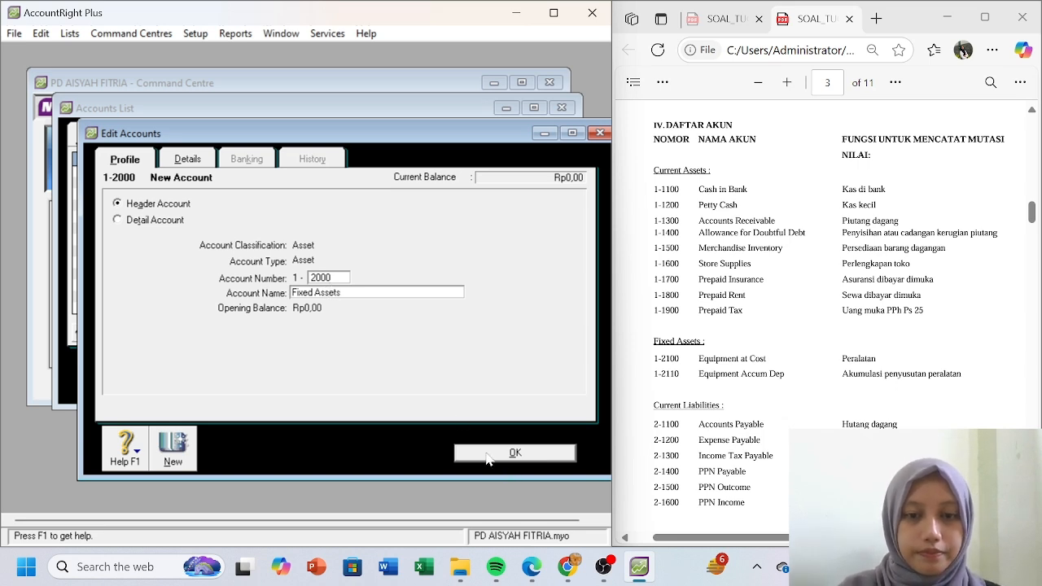
pyautogui.click(184, 438)
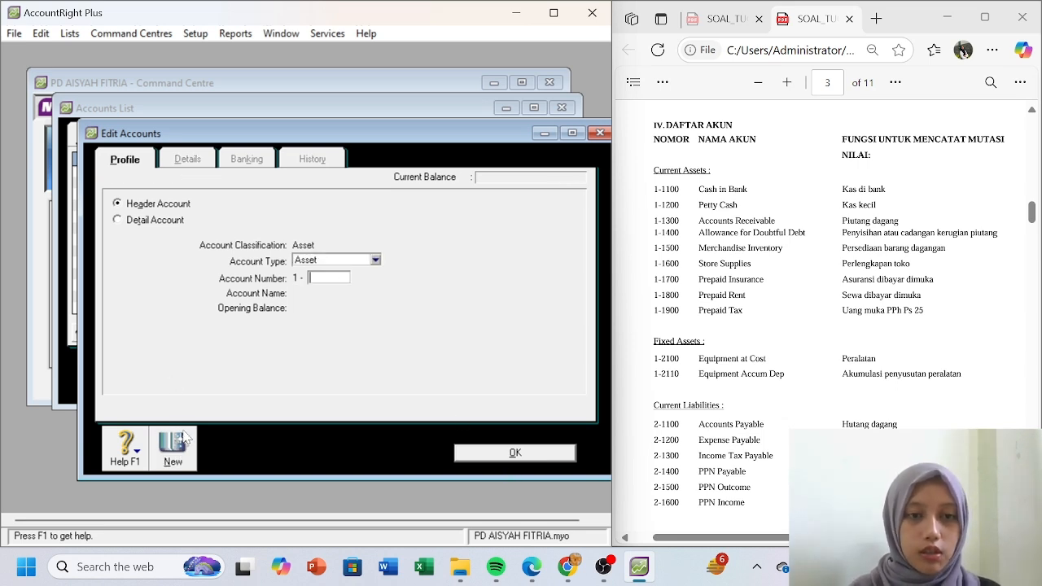
# - Add detail accounts 1-1400 Allowance for Doubtful Debt and 1-1500 Merchandise Inventory
pyautogui.click(116, 220)
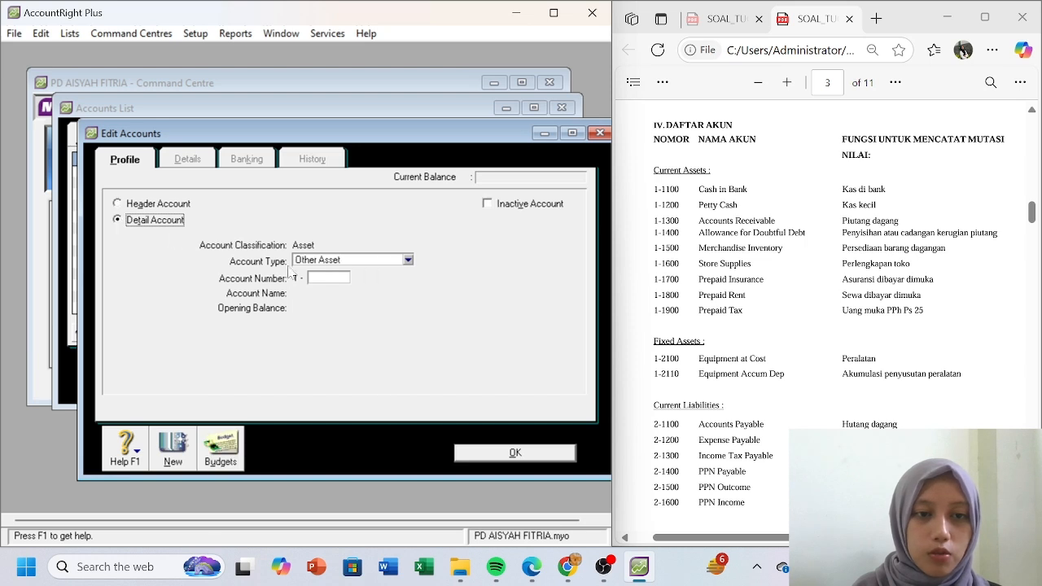
pyautogui.click(331, 277)
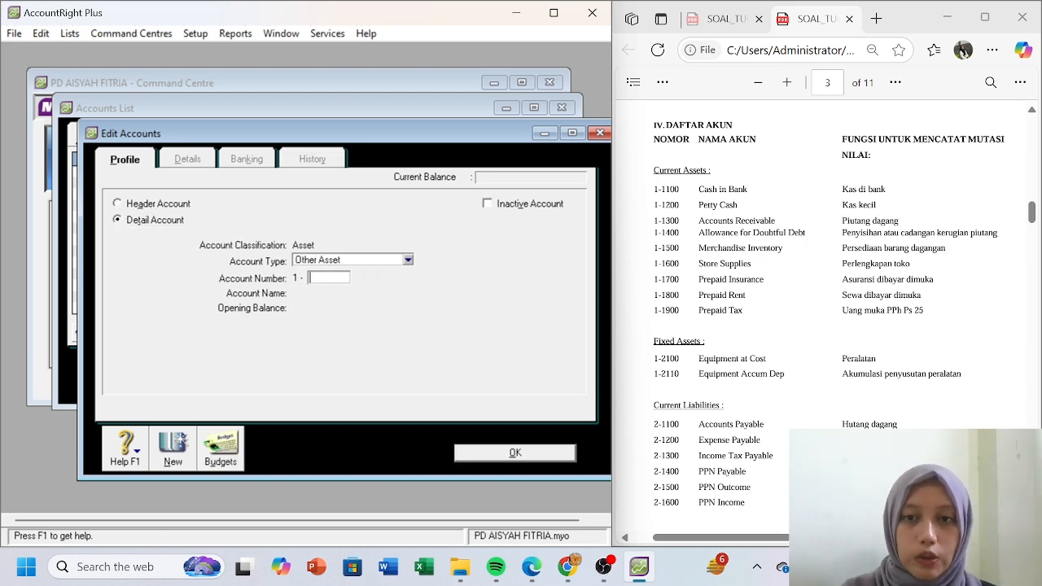
pyautogui.write('1400')
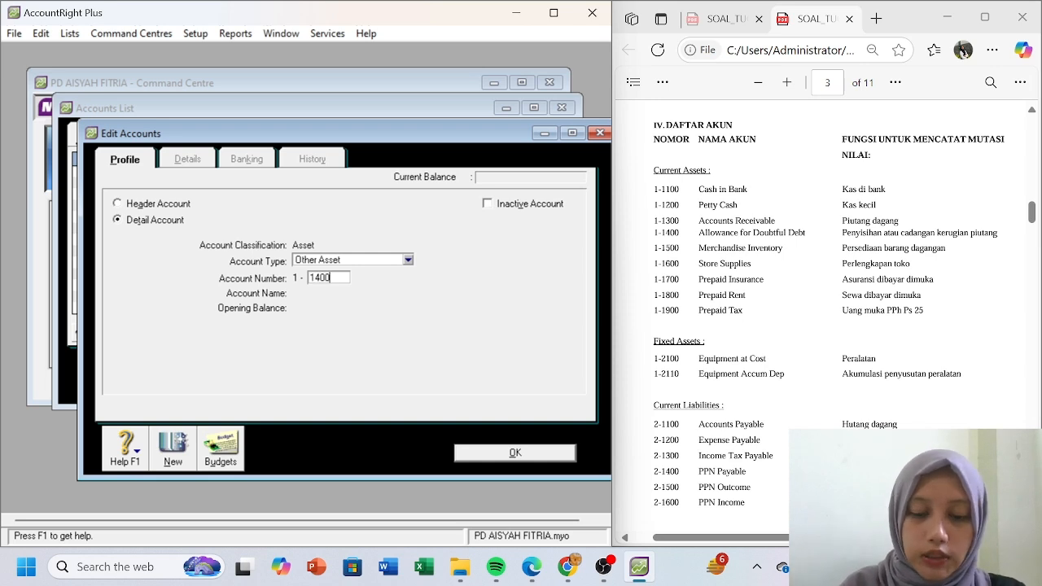
pyautogui.press('Tab')
pyautogui.write('All')
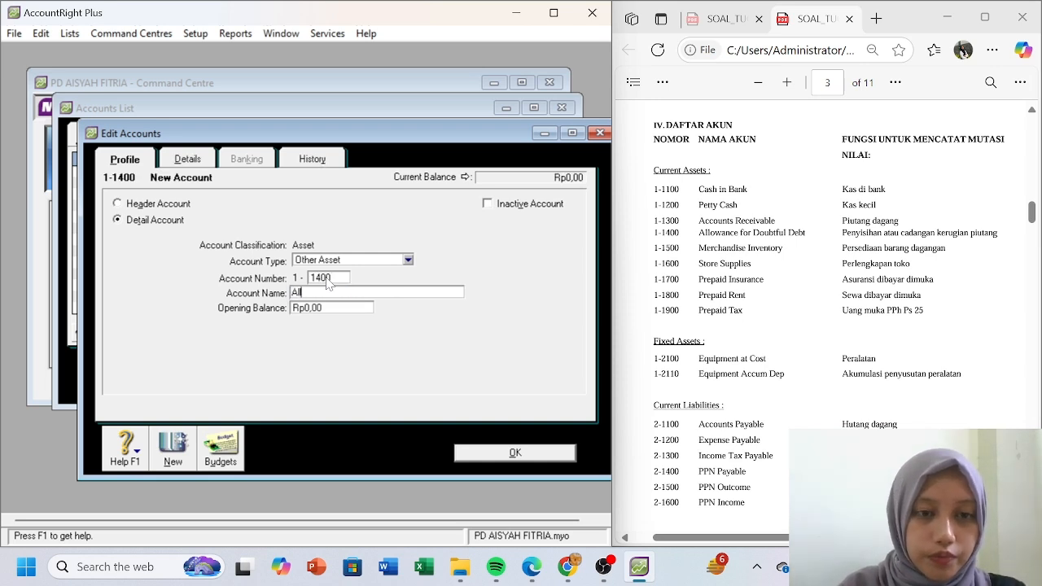
pyautogui.write('owance for Dou')
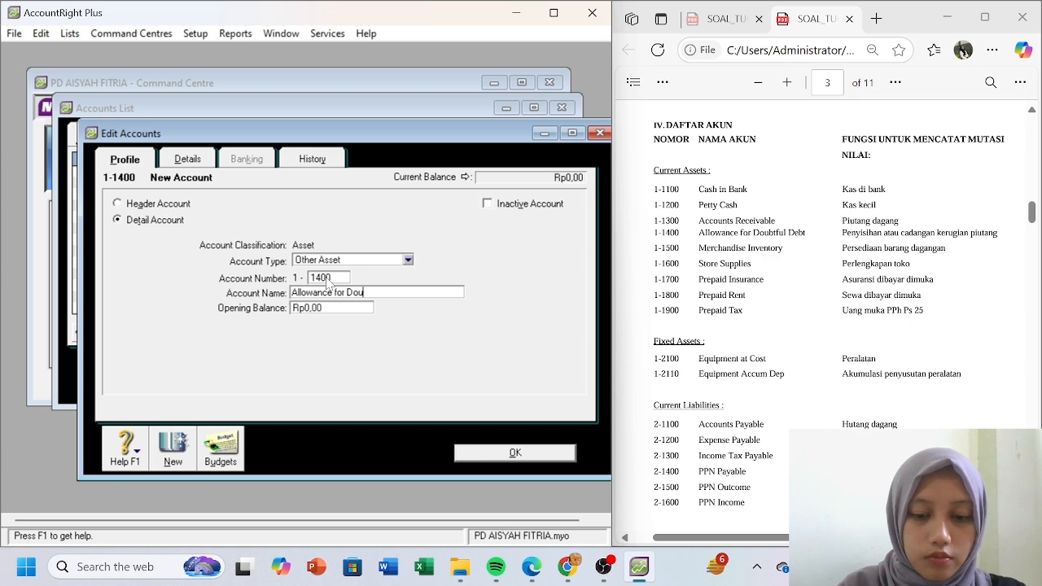
pyautogui.write('btful Debt')
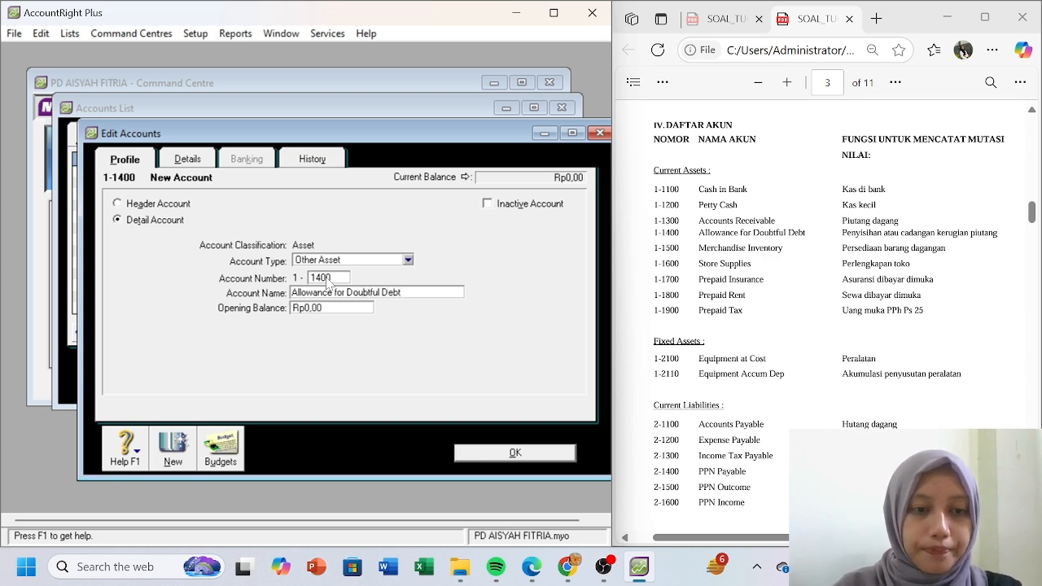
pyautogui.click(174, 457)
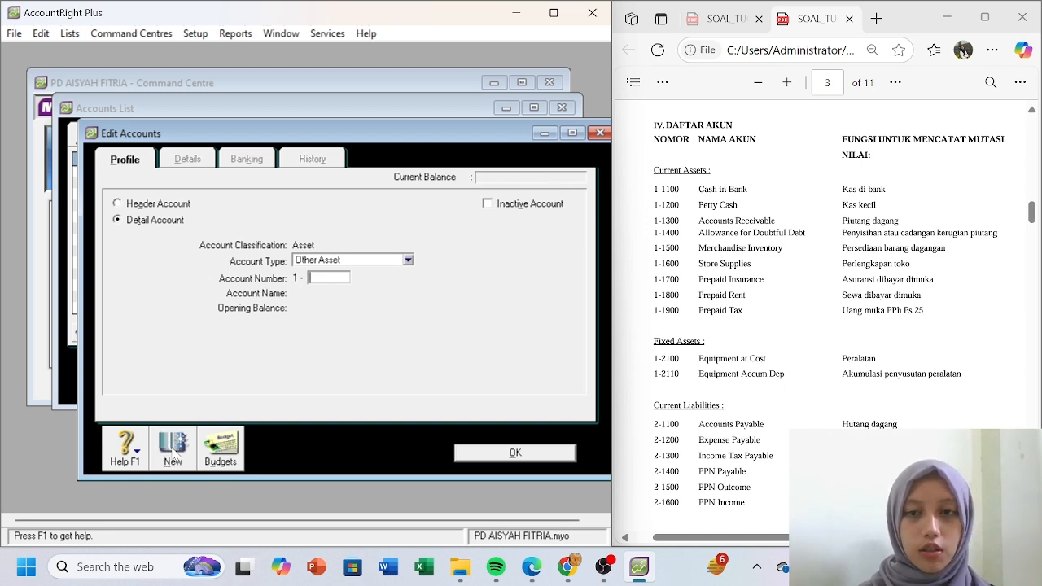
pyautogui.write('1500')
pyautogui.press('Tab')
pyautogui.write('Merchandise Invento')
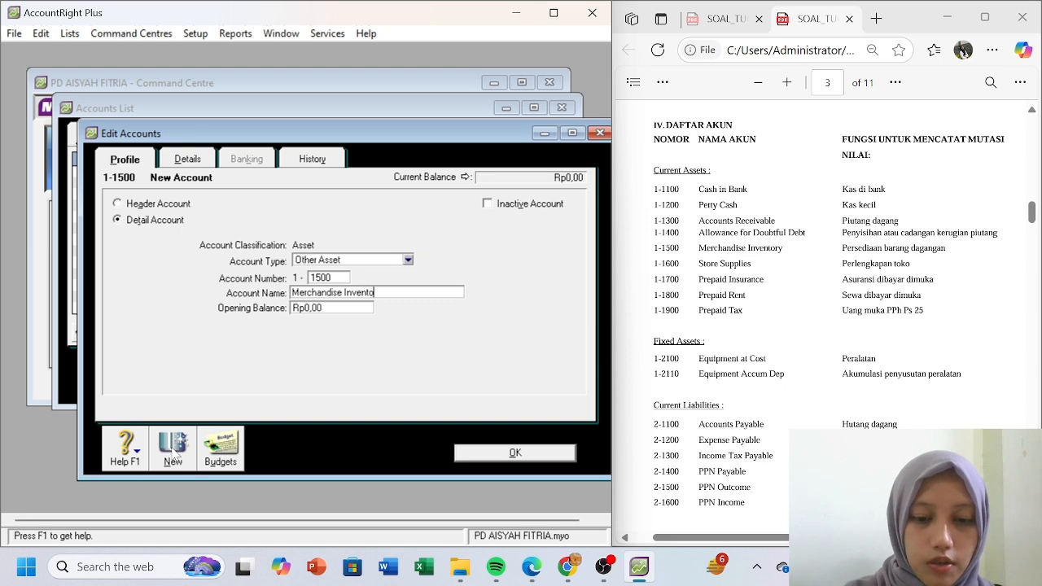
pyautogui.write('ry')
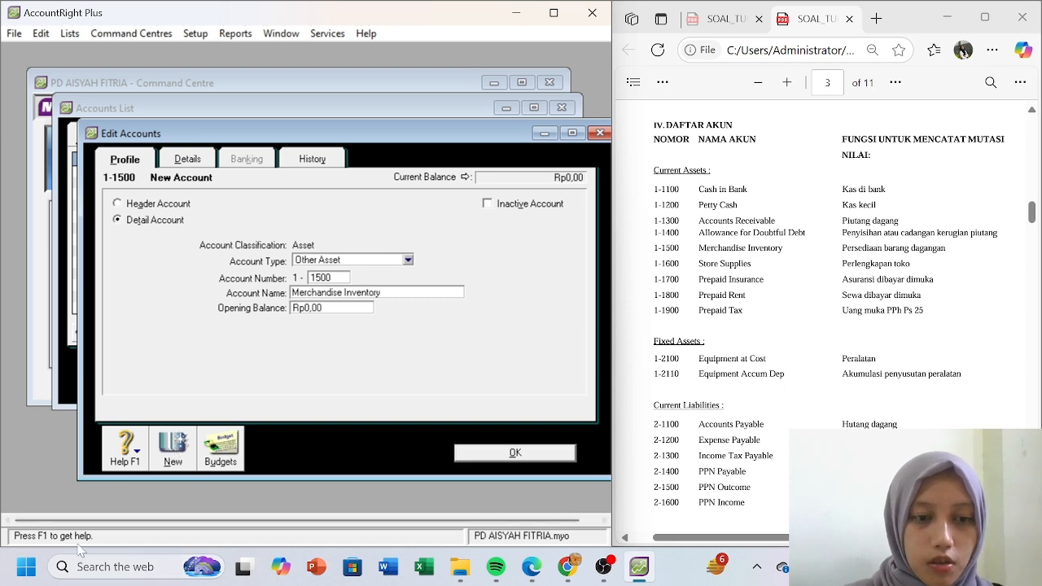
pyautogui.click(172, 449)
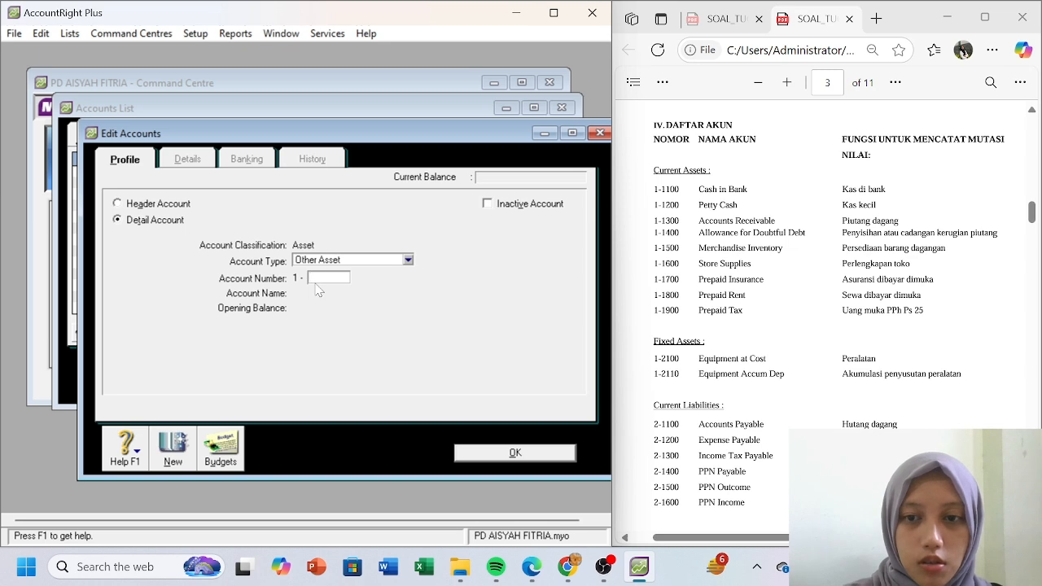
# - Add asset accounts 1-1600 Store Supplies and 1-1700 Prepaid Insurance
pyautogui.write('160')
pyautogui.press('Tab')
pyautogui.write('Store')
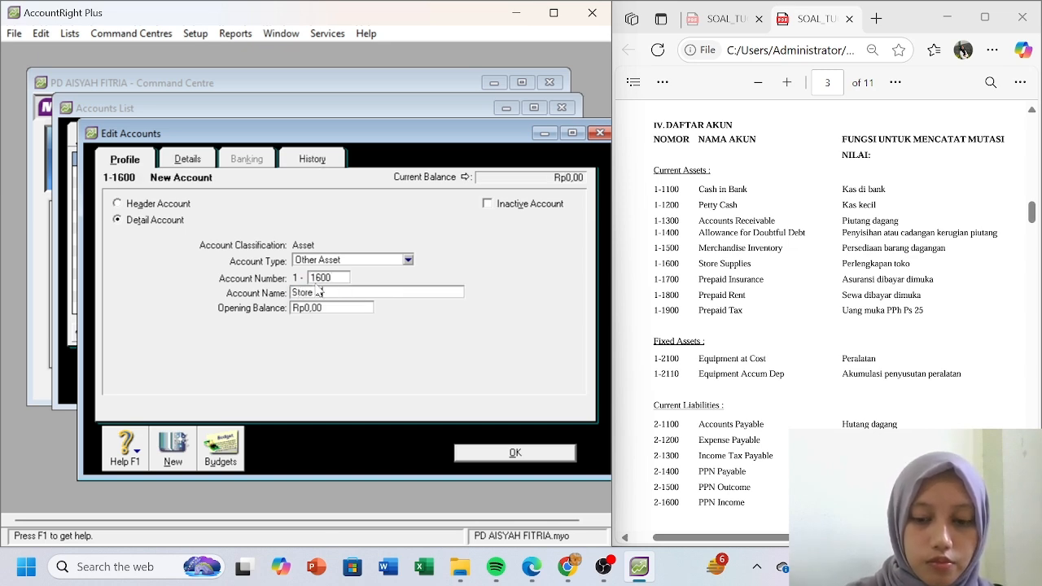
pyautogui.write(' Supplies')
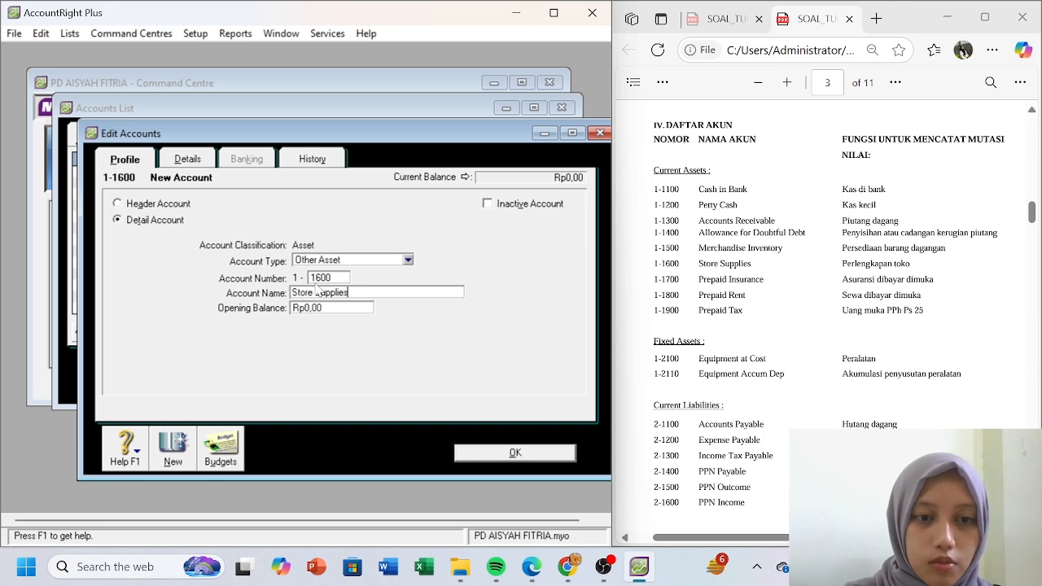
pyautogui.click(170, 448)
pyautogui.write('1700')
pyautogui.press('Tab')
pyautogui.write('Prep')
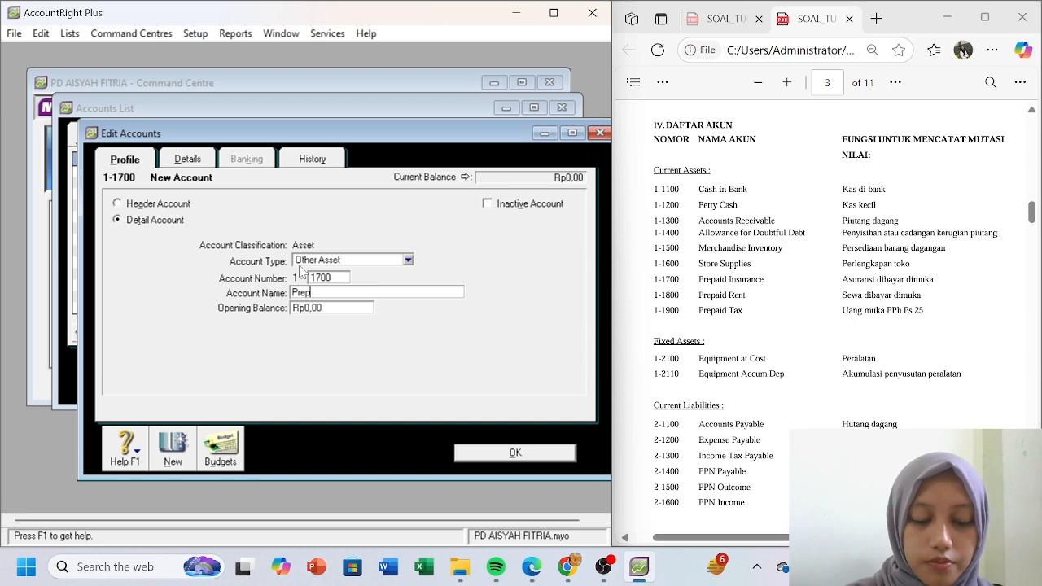
pyautogui.write('aid Insurance')
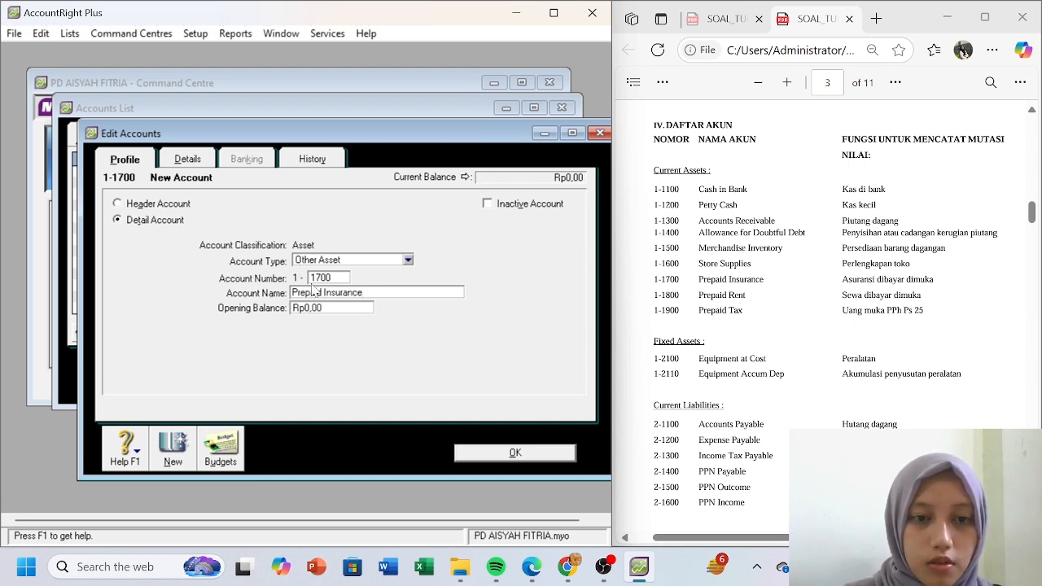
pyautogui.click(162, 453)
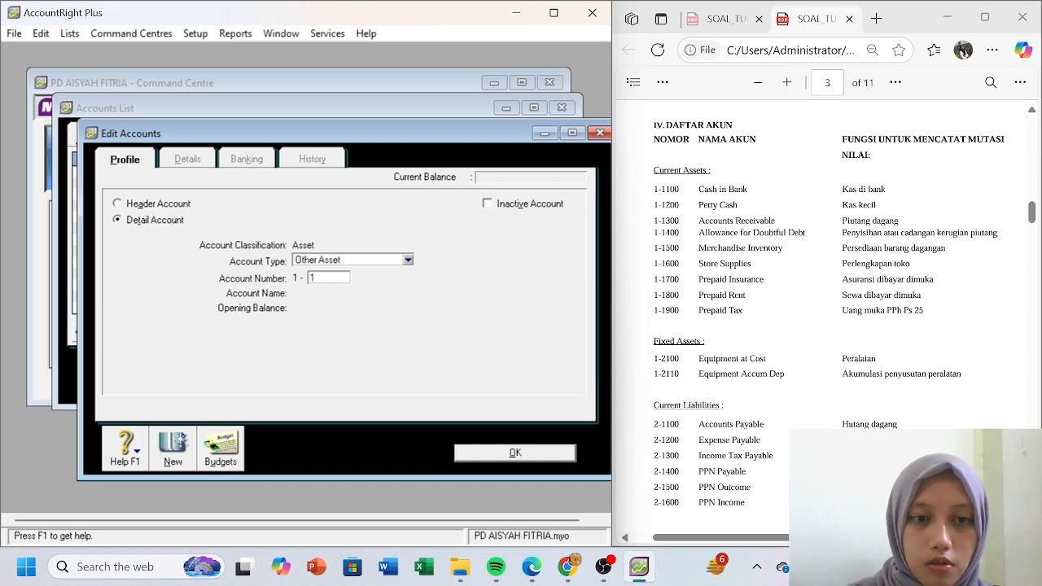
# - Add 1-1800 Prepaid Rent as an Other Current Asset and begin 1-1900 Prepaid Tax
pyautogui.write('1800')
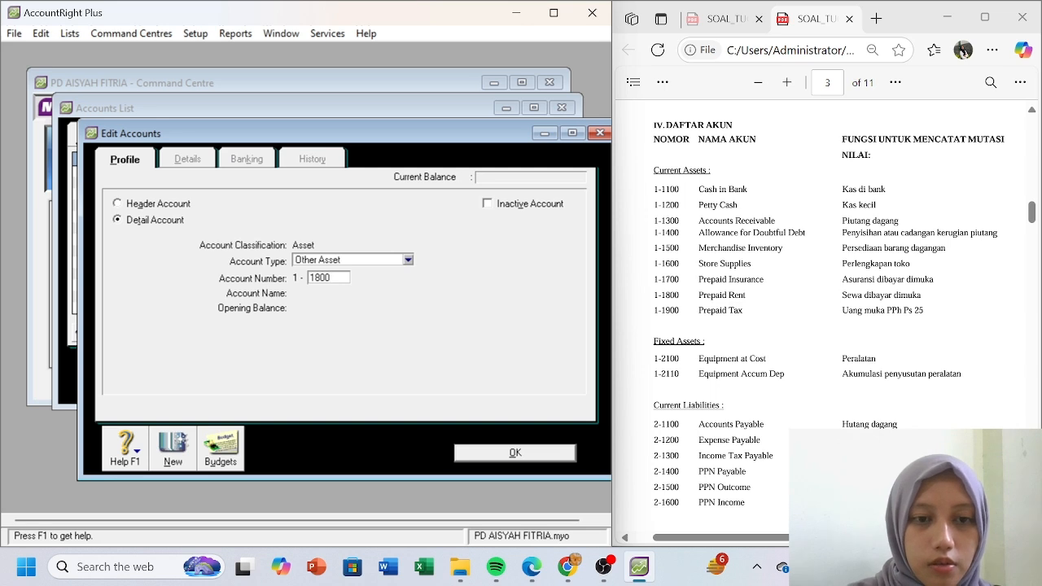
pyautogui.press('Tab')
pyautogui.write('P')
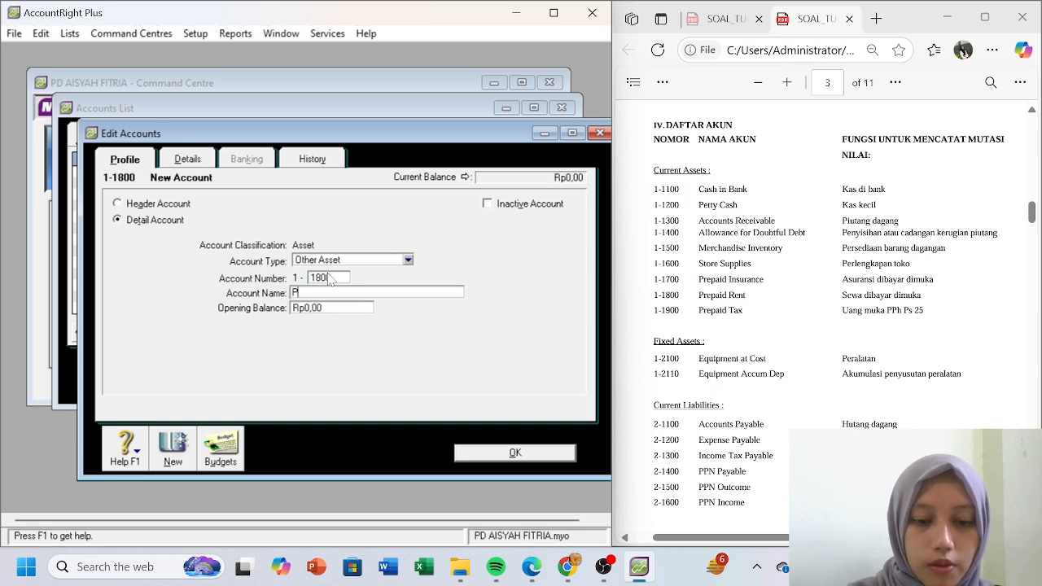
pyautogui.write('repaid Rent')
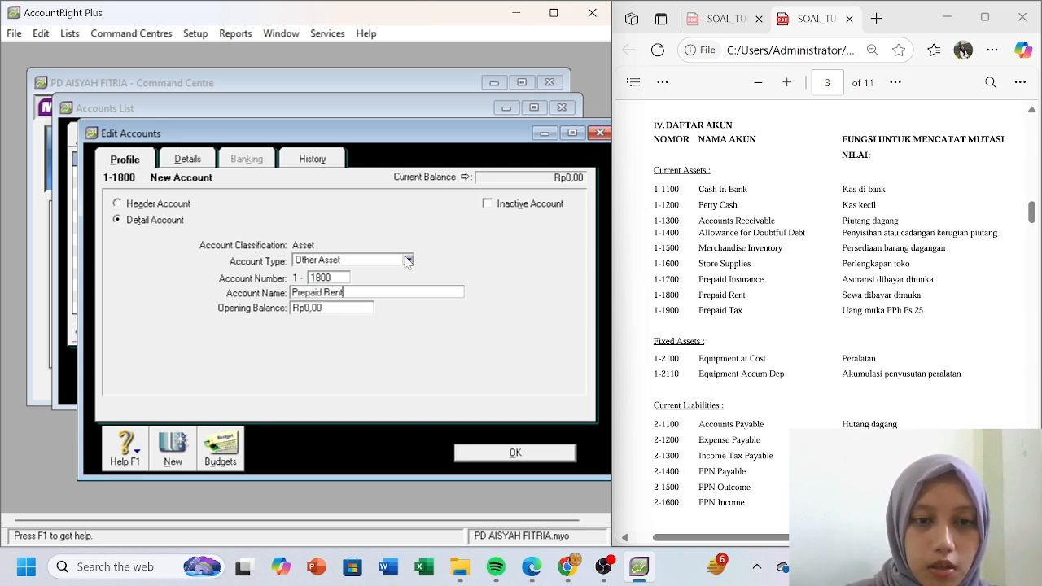
pyautogui.click(407, 260)
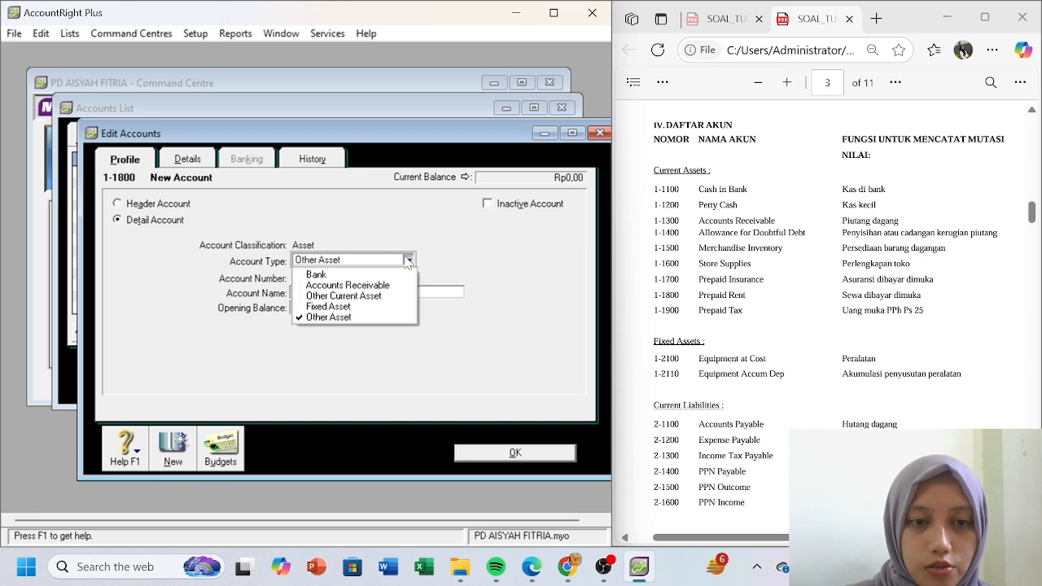
pyautogui.click(392, 296)
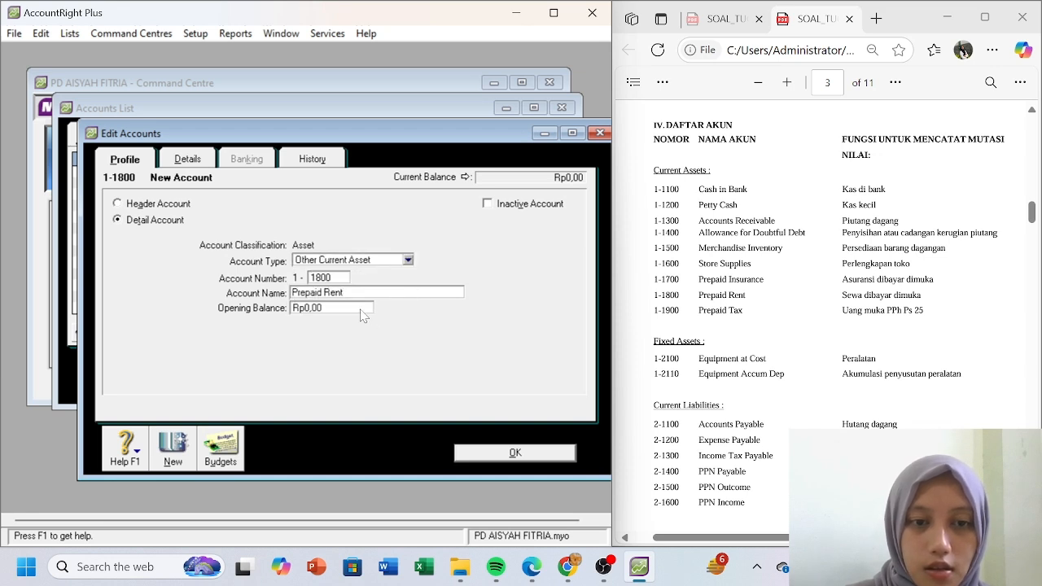
pyautogui.click(172, 450)
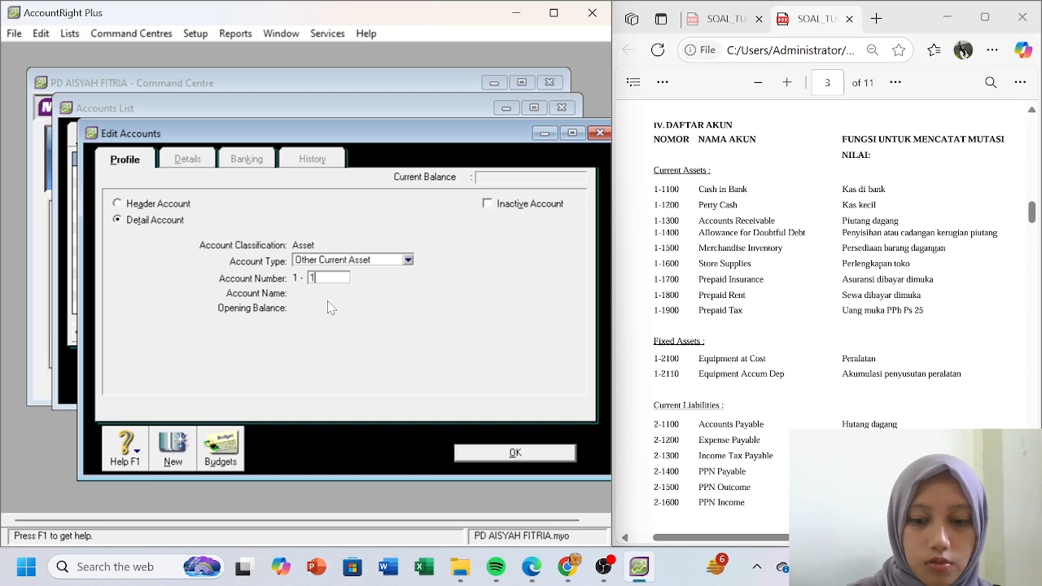
pyautogui.press('Tab')
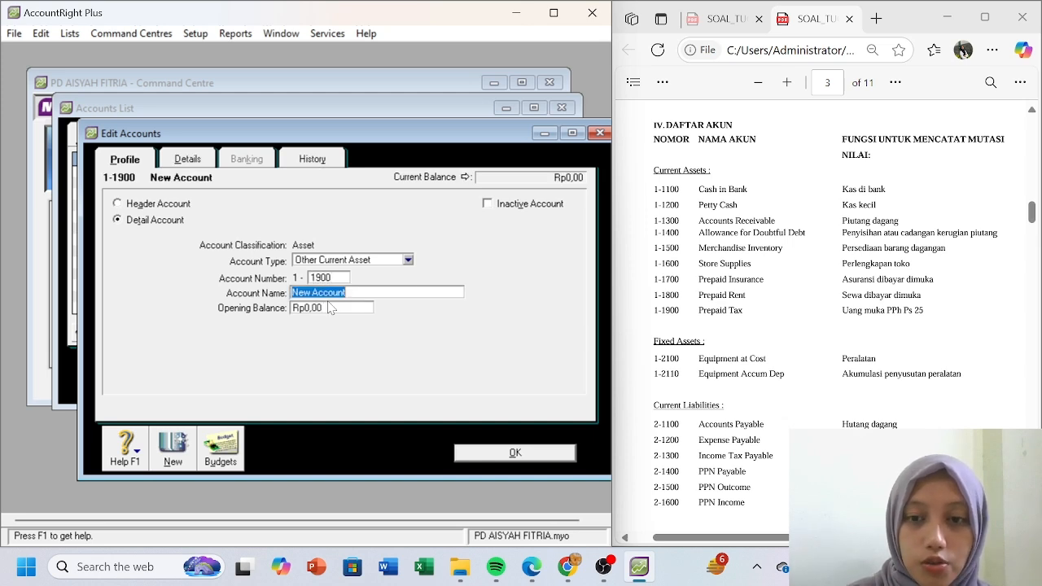
pyautogui.write('Prepaid Tax')
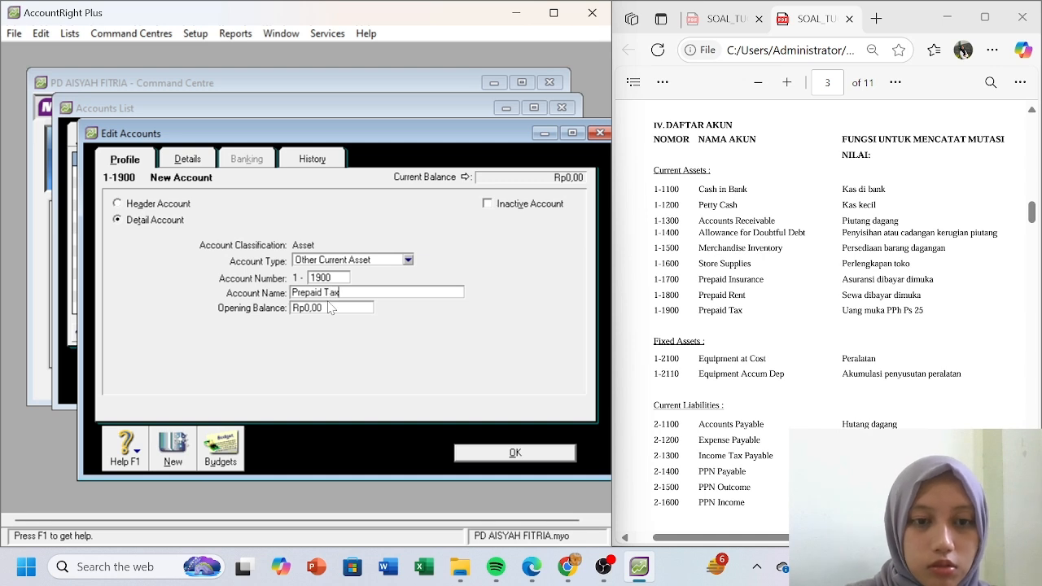
# - Save 1-1900 Prepaid Tax and change 1-1400 and 1-1500 to Other Current Asset
pyautogui.click(476, 451)
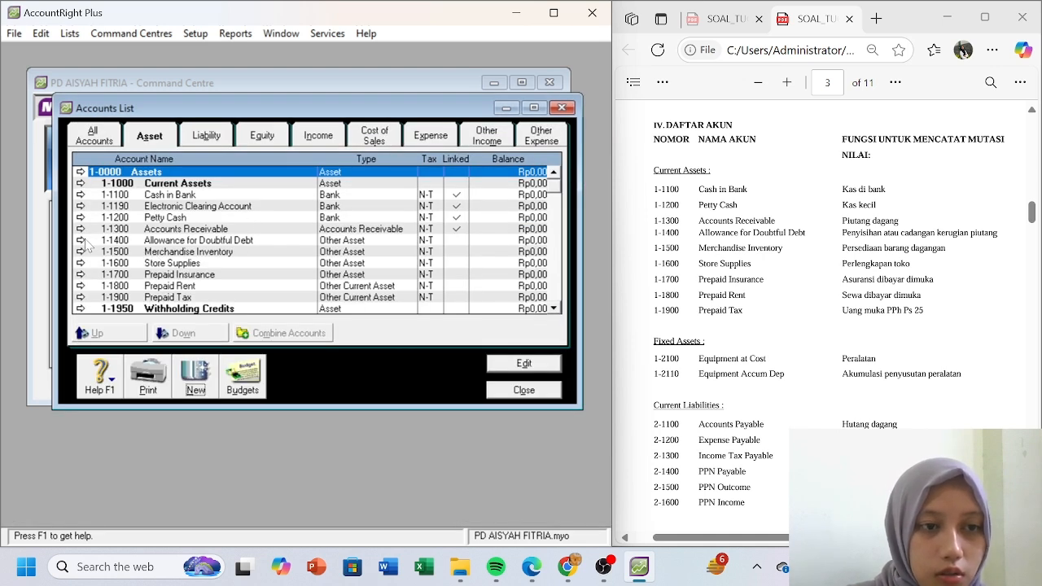
pyautogui.click(81, 241)
pyautogui.click(394, 260)
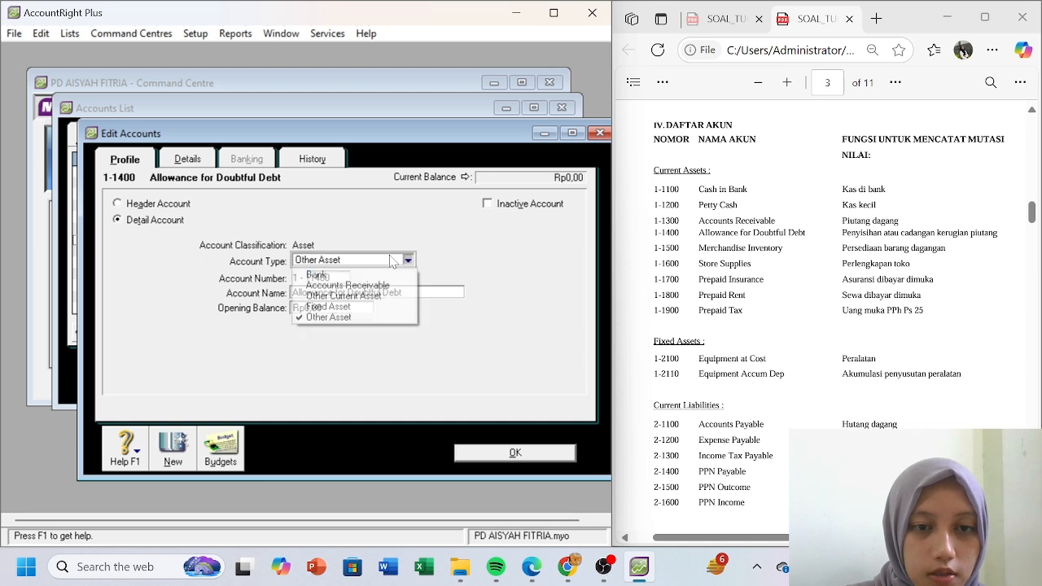
pyautogui.click(344, 295)
pyautogui.click(483, 444)
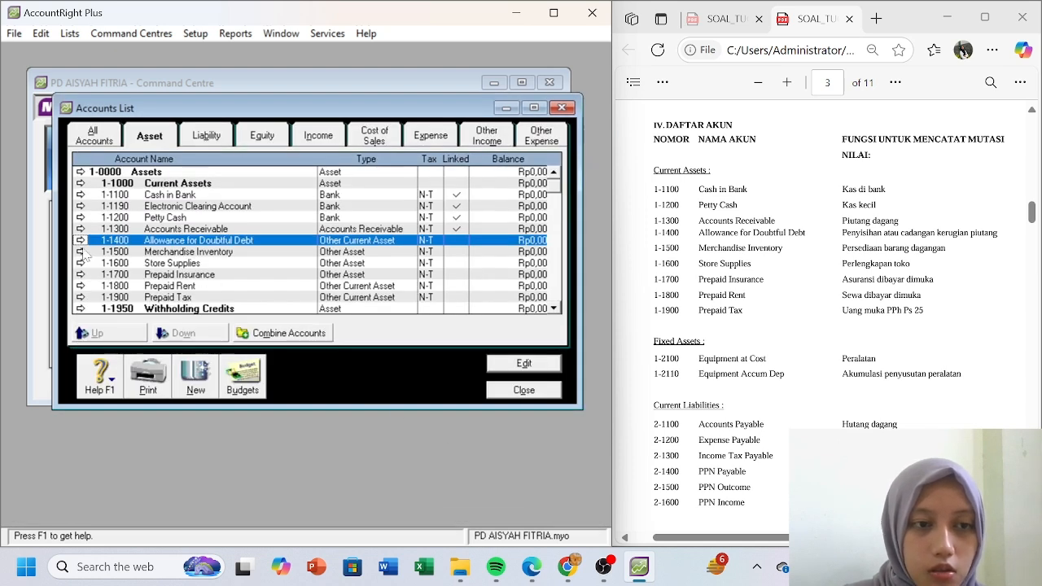
pyautogui.click(82, 249)
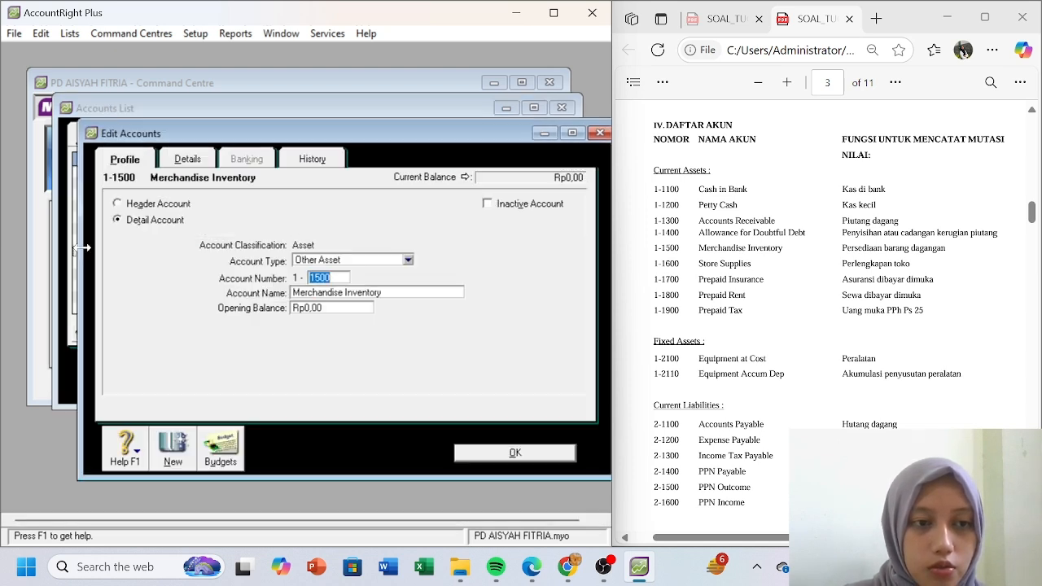
pyautogui.click(407, 260)
pyautogui.click(394, 296)
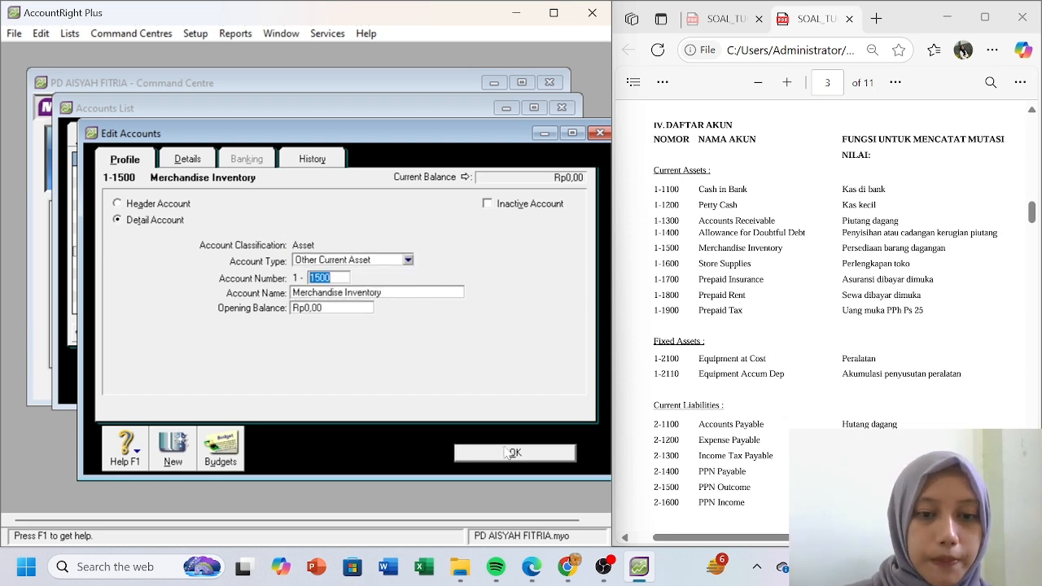
pyautogui.click(505, 452)
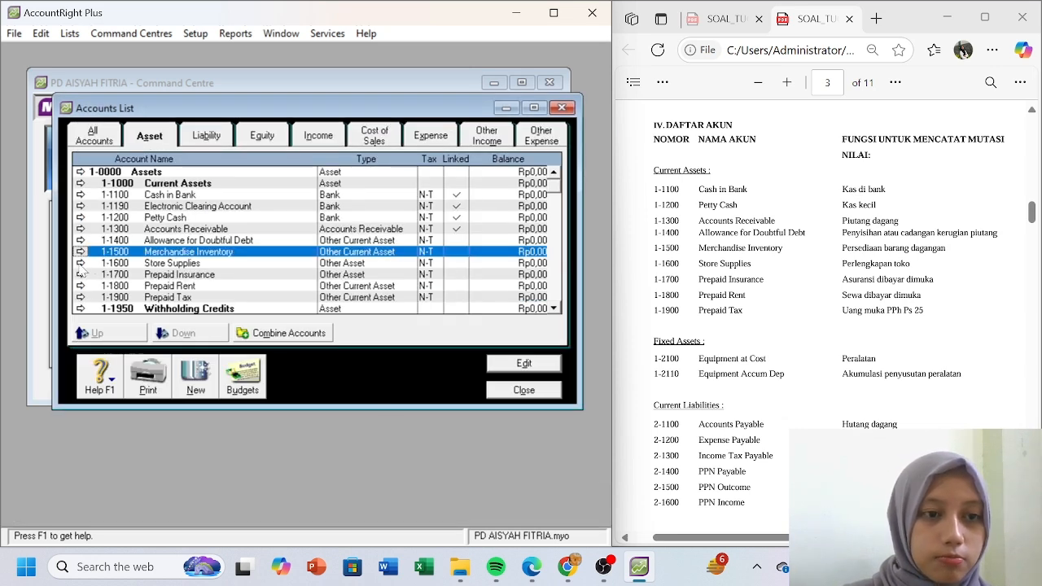
# - Change 1-1600 Store Supplies and 1-1700 Prepaid Insurance to Other Current Asset
pyautogui.click(81, 263)
pyautogui.click(408, 260)
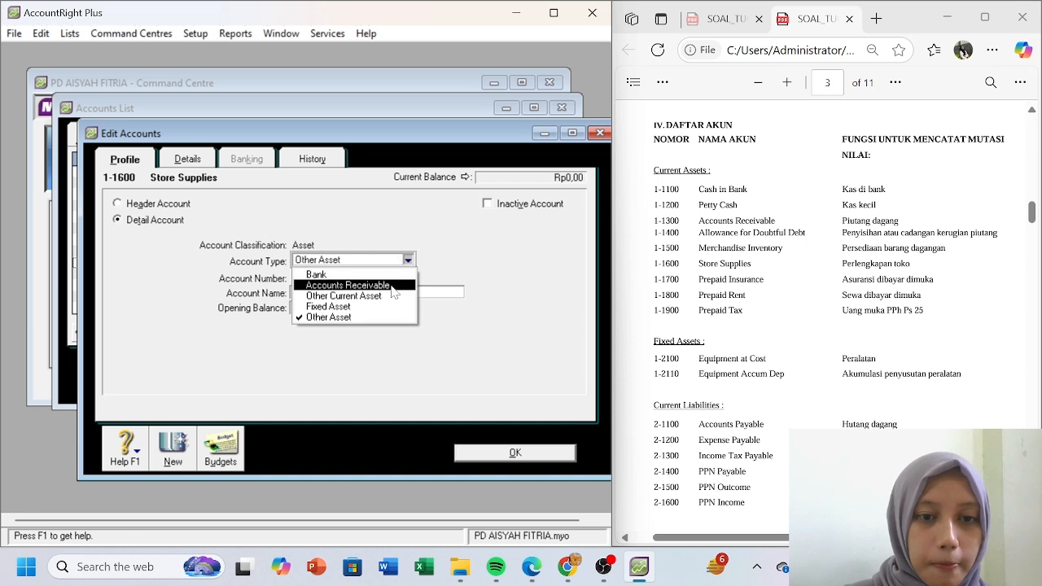
pyautogui.click(479, 449)
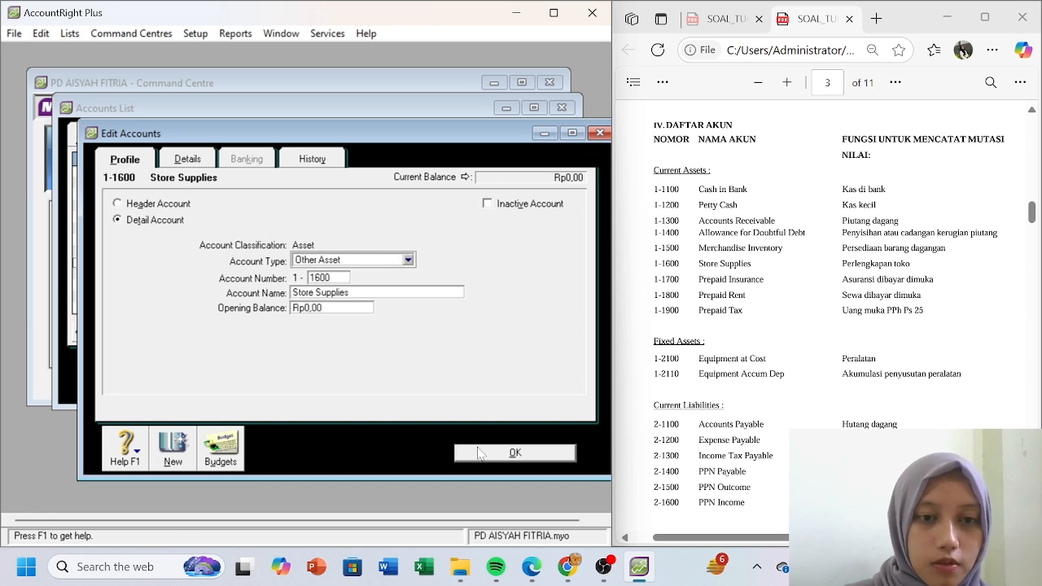
pyautogui.click(410, 261)
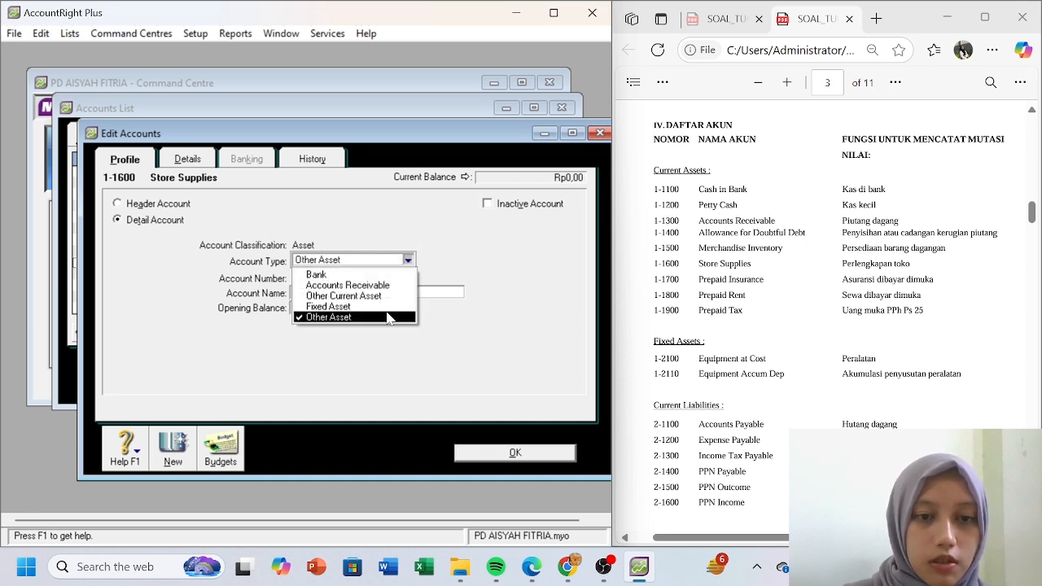
pyautogui.click(389, 307)
pyautogui.click(407, 261)
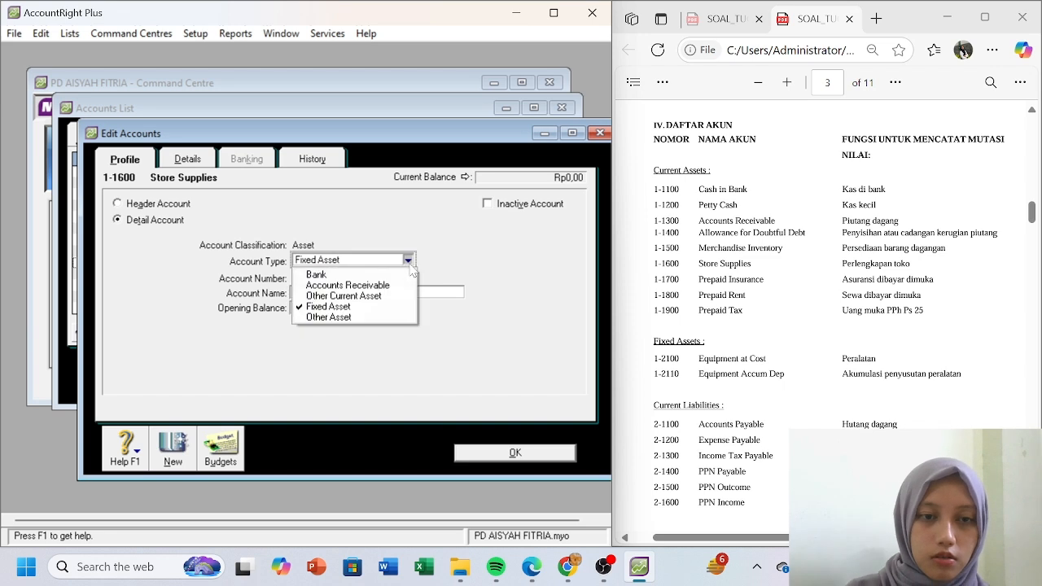
pyautogui.click(389, 297)
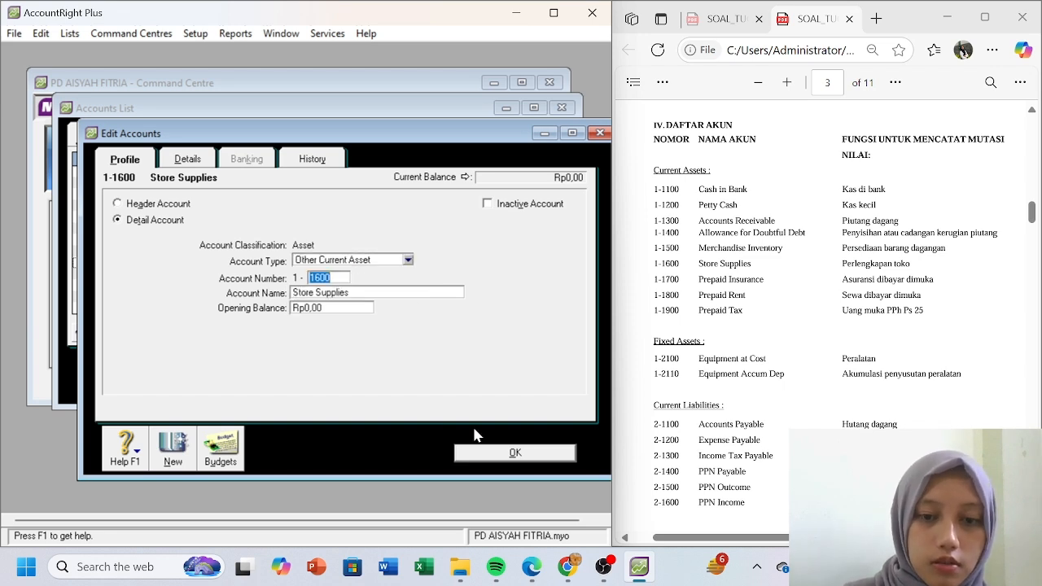
pyautogui.click(483, 450)
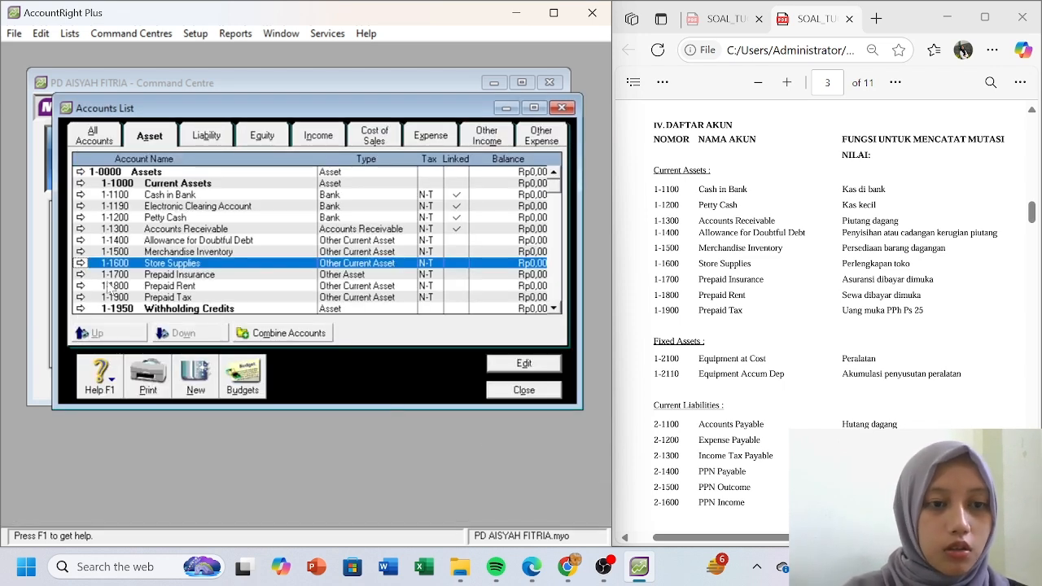
pyautogui.click(82, 275)
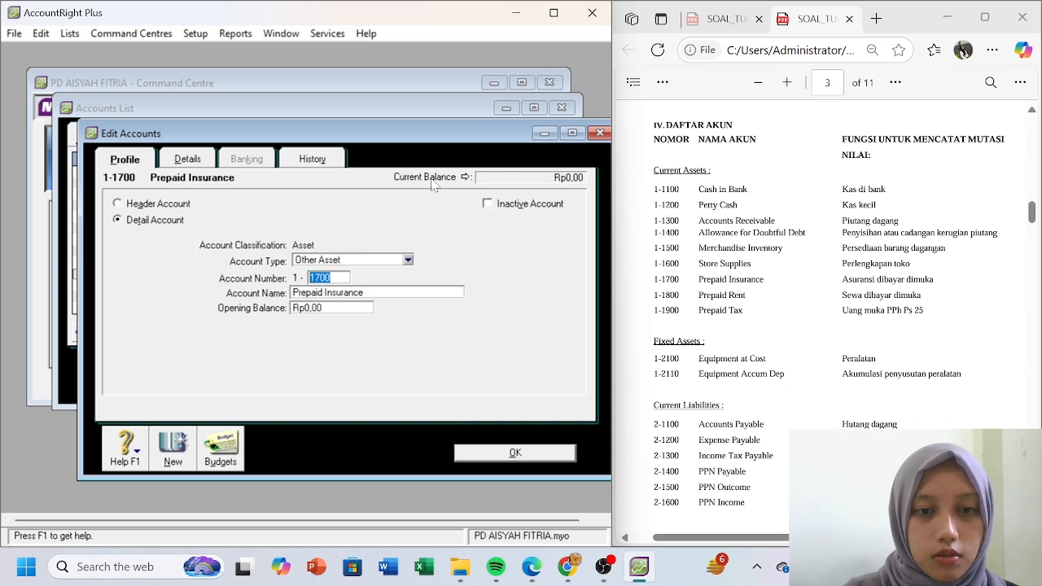
pyautogui.click(407, 259)
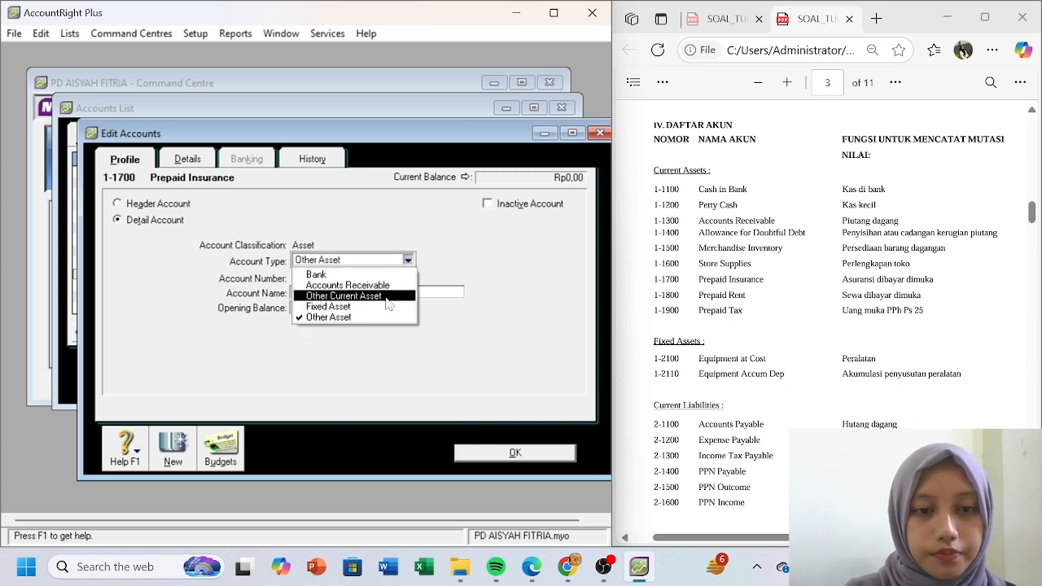
pyautogui.click(344, 295)
pyautogui.click(511, 462)
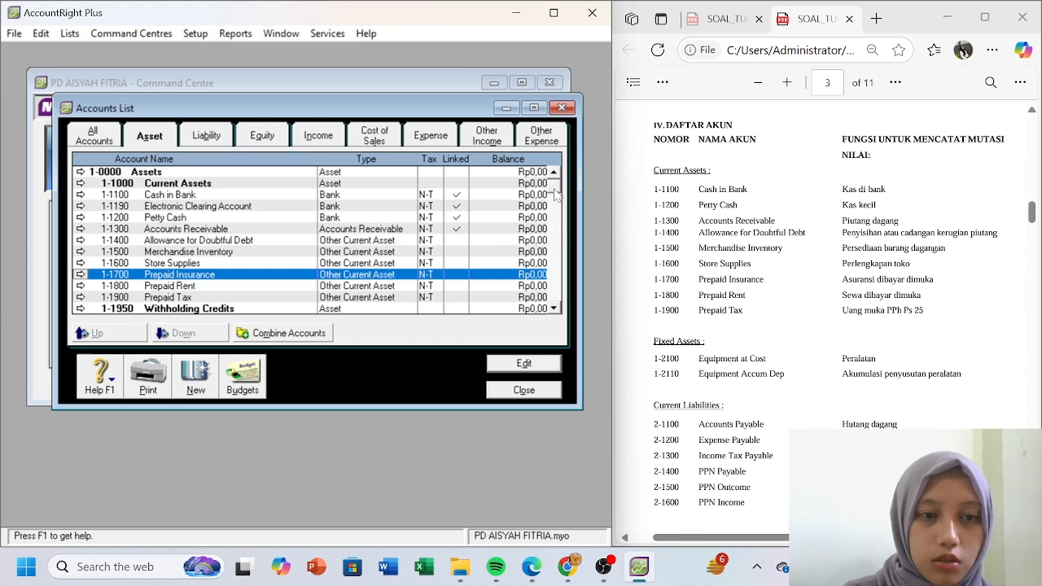
# - Create Fixed Asset account 1-2100 Equipment at Cost
pyautogui.scroll(-1, 554, 213)
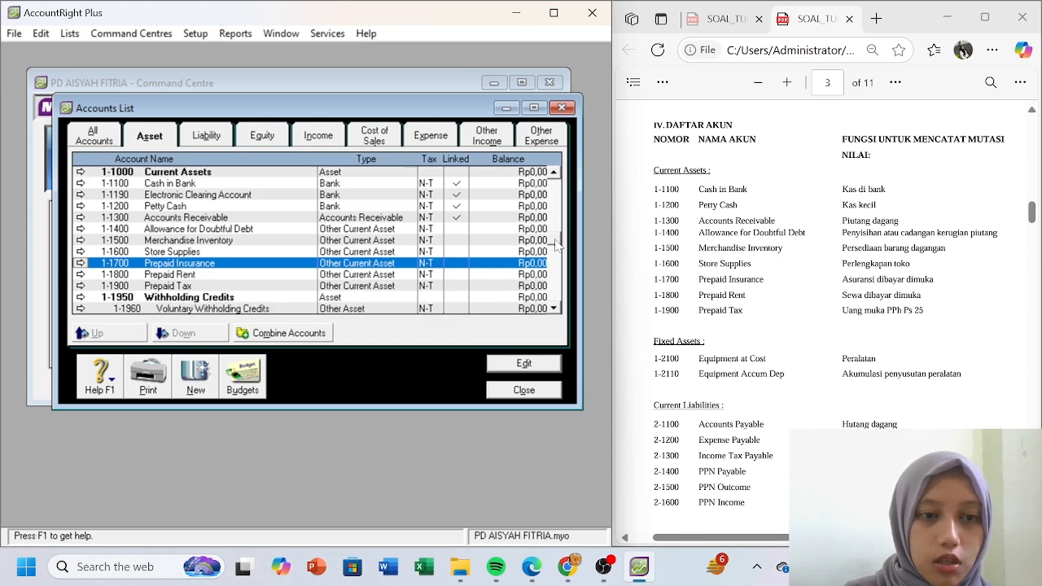
pyautogui.scroll(-1, 544, 254)
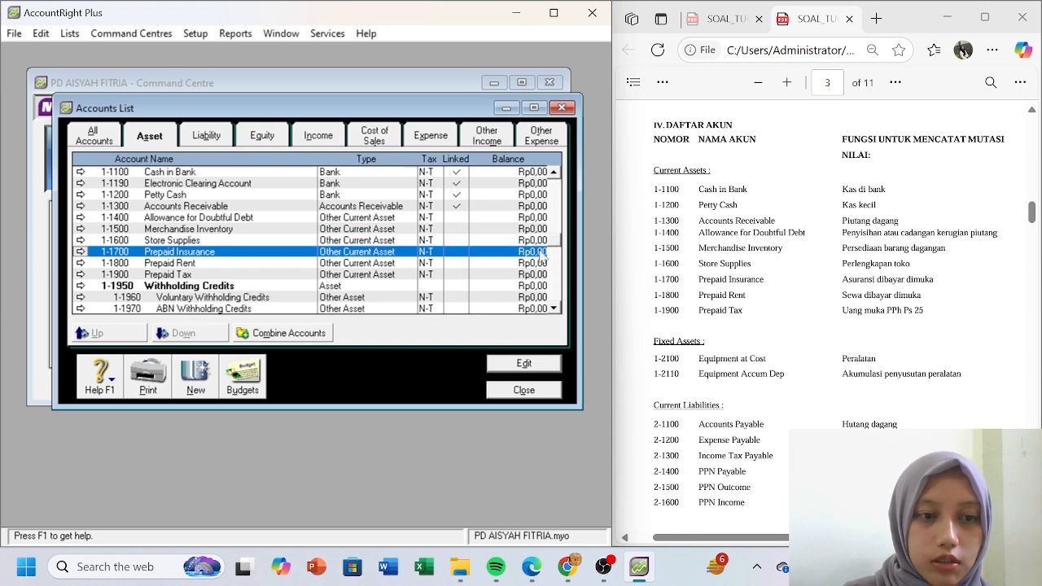
pyautogui.click(196, 379)
pyautogui.click(407, 260)
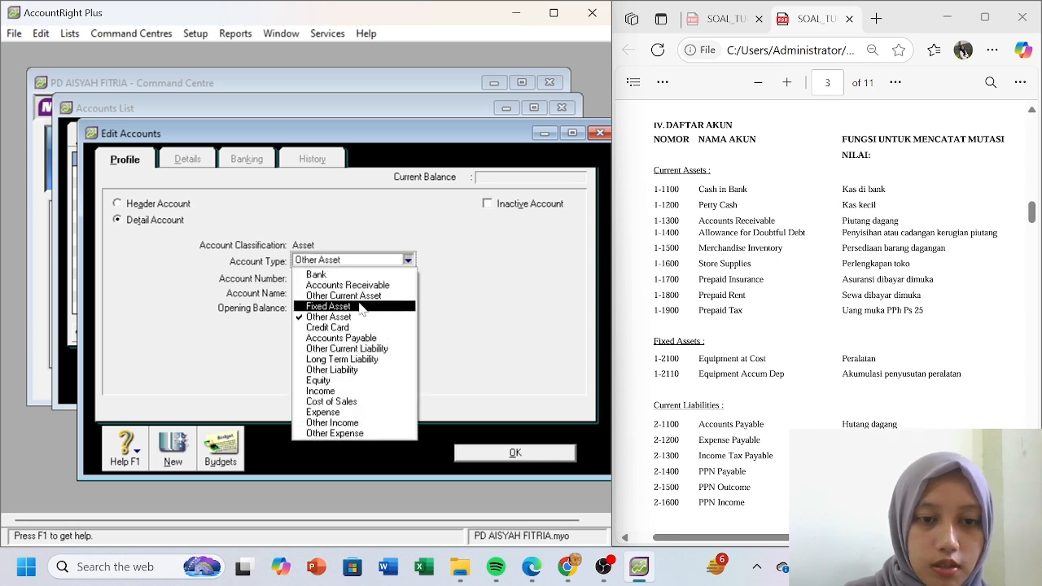
pyautogui.click(328, 306)
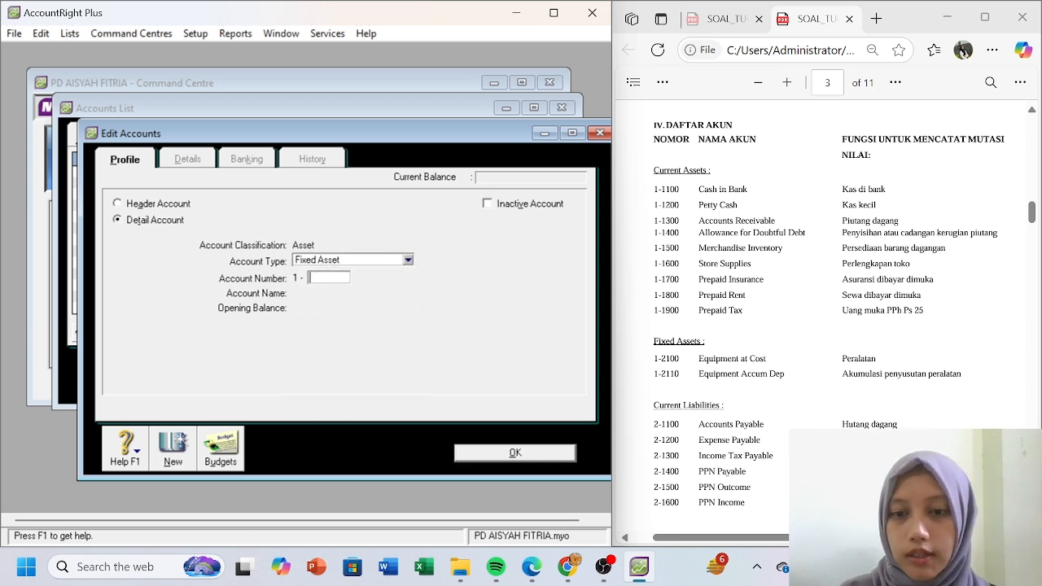
pyautogui.write('2100')
pyautogui.press('Tab')
pyautogui.write('E')
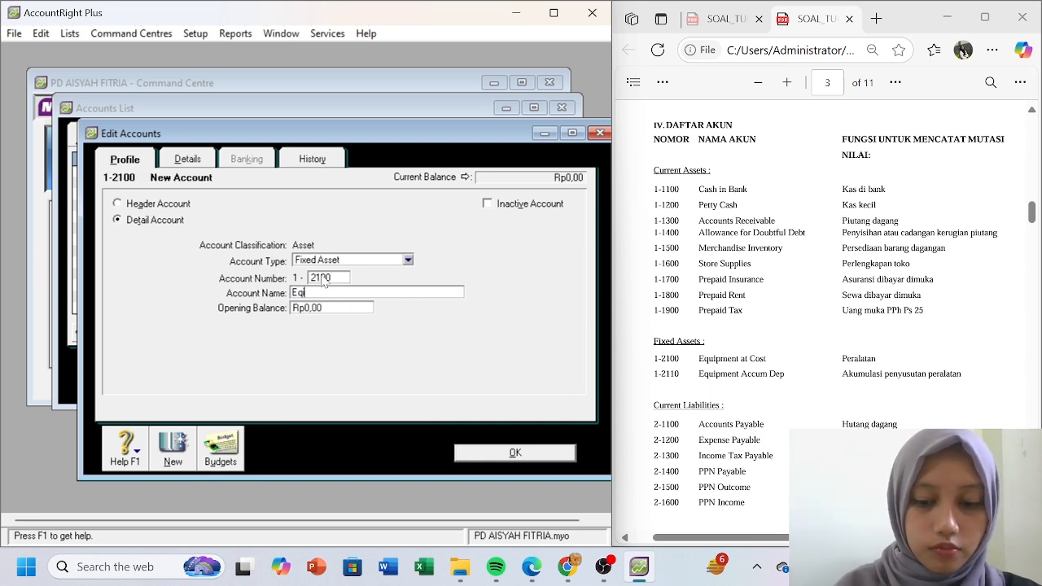
pyautogui.write('quipment ')
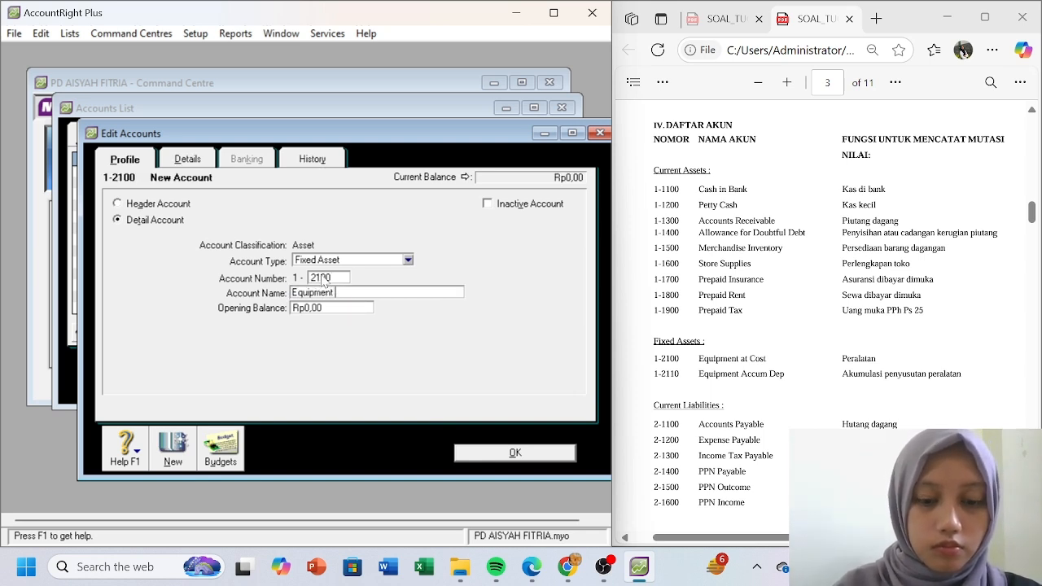
pyautogui.write('at Cost')
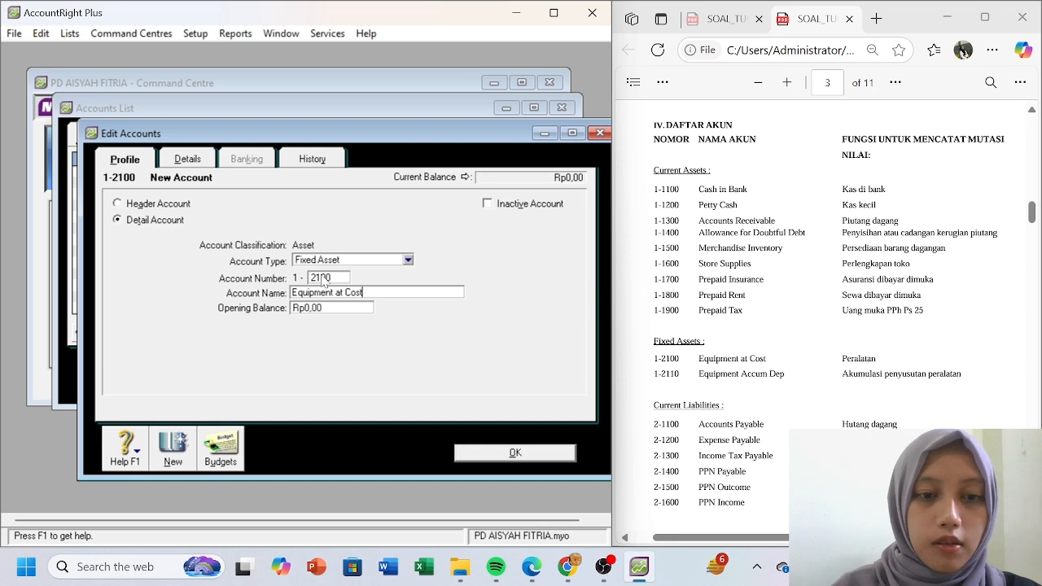
pyautogui.click(174, 461)
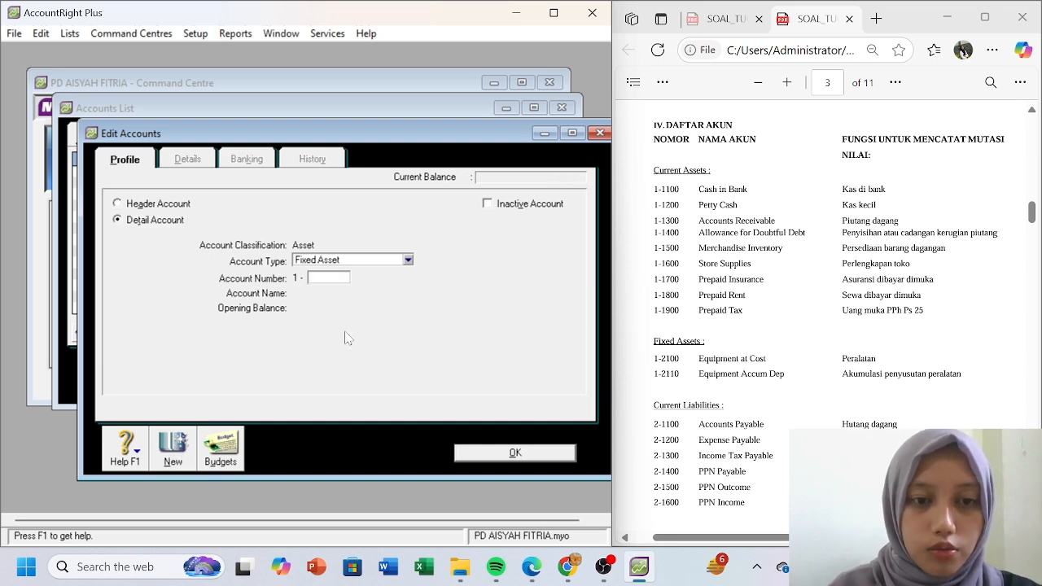
# - Create account 1-2110 Equipment Accum Dep and close the form
pyautogui.write('2100')
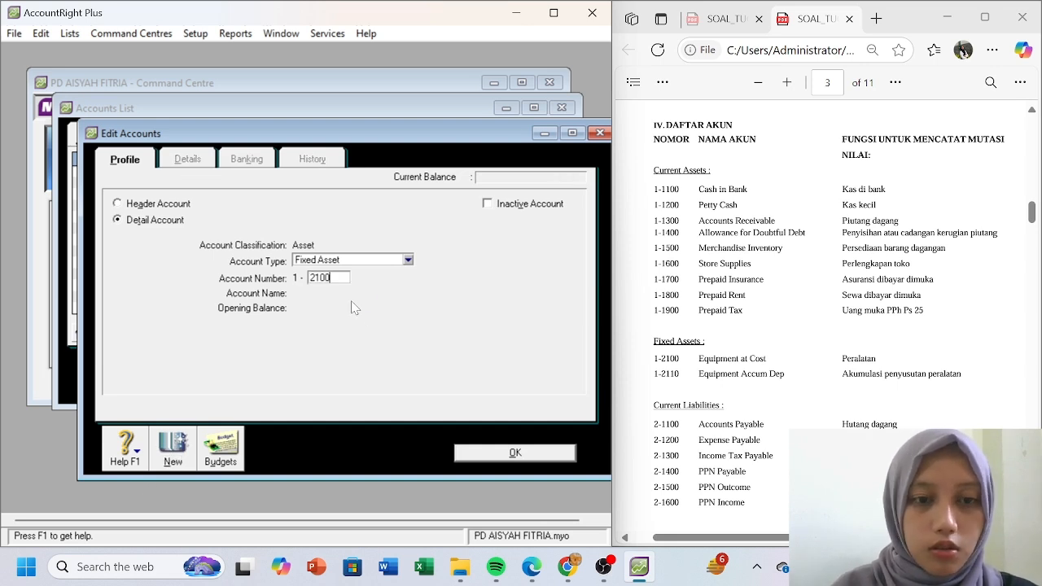
pyautogui.press('BackSpace')
pyautogui.press('BackSpace')
pyautogui.write('1')
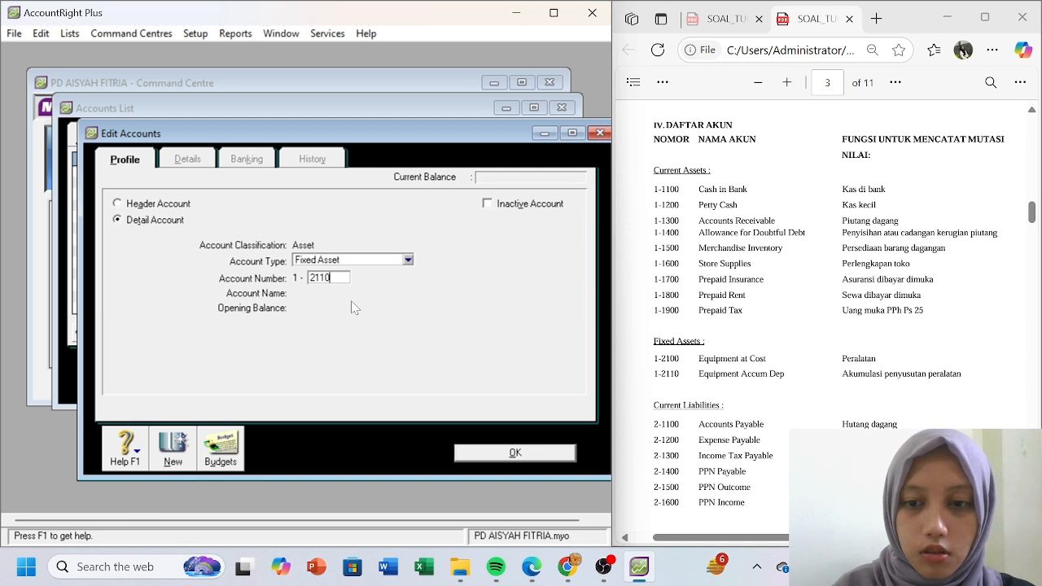
pyautogui.press('Tab')
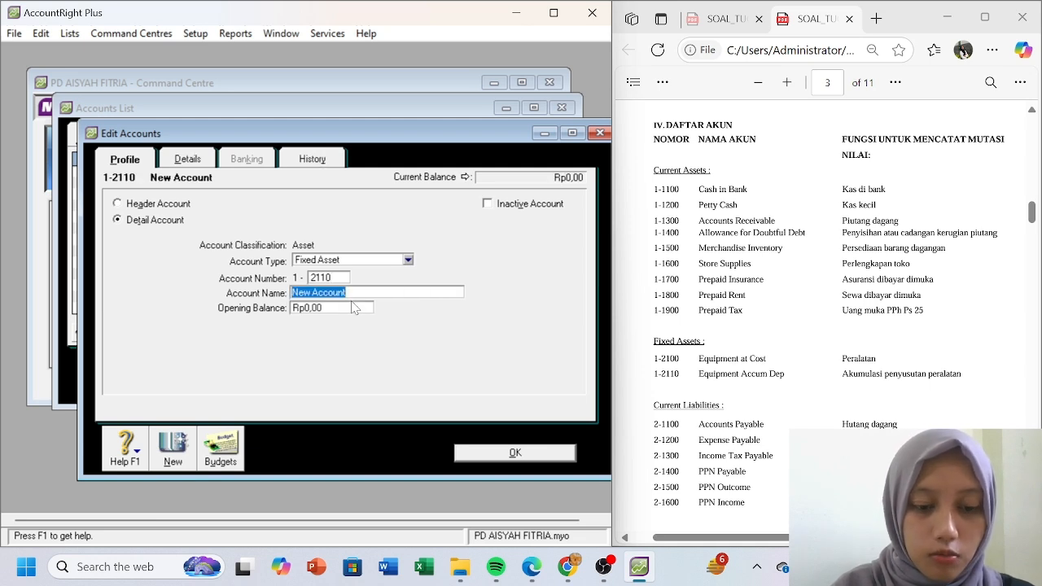
pyautogui.write('A')
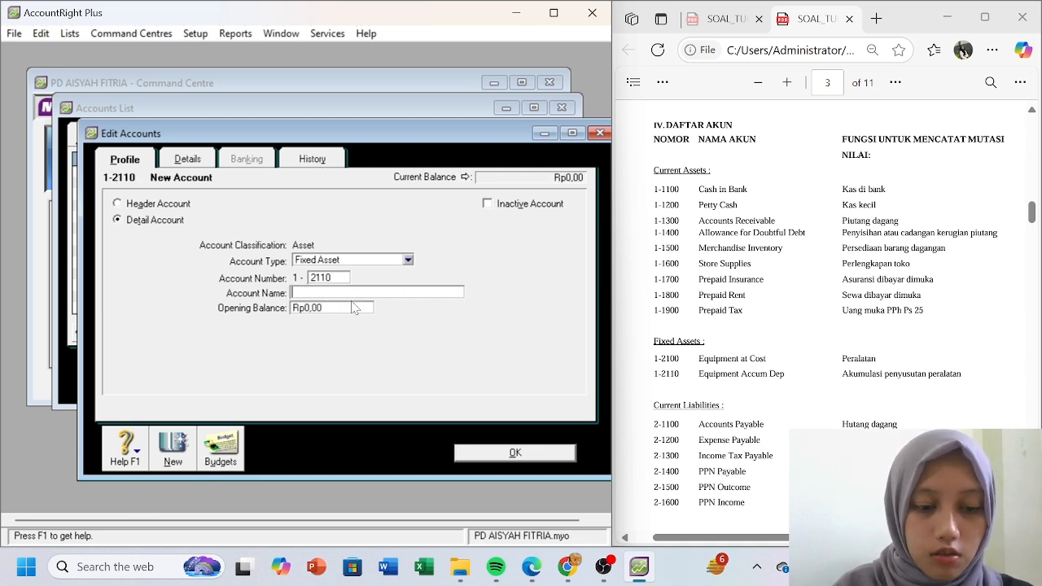
pyautogui.write('quipment Acc')
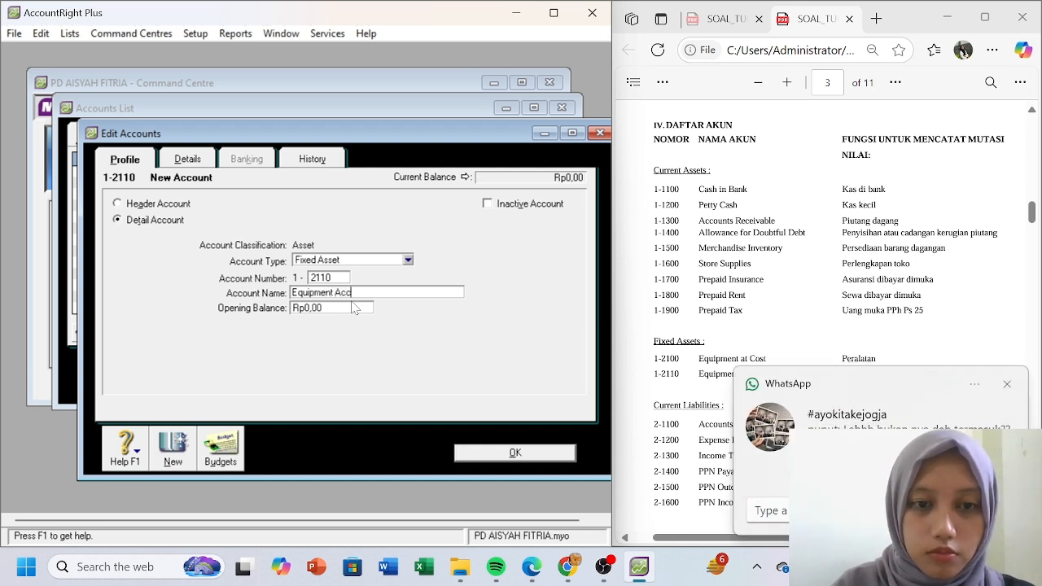
pyautogui.write('um Dept')
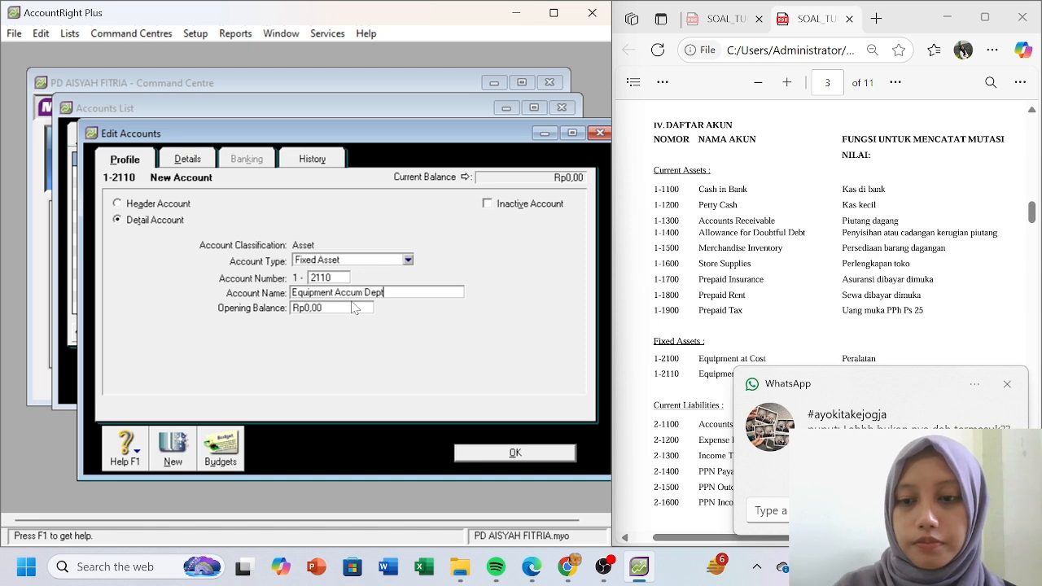
pyautogui.click(1006, 395)
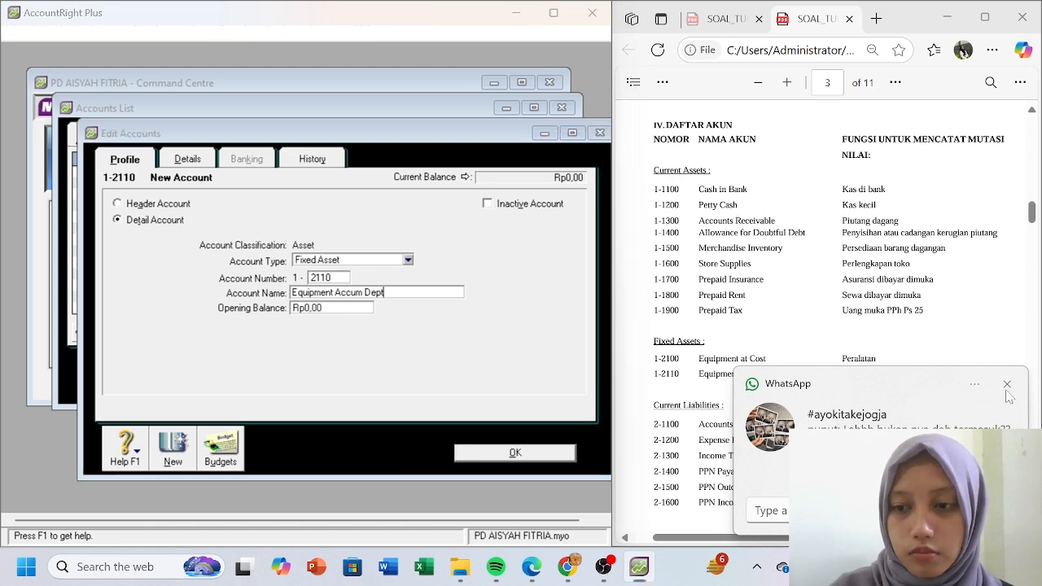
pyautogui.click(399, 280)
pyautogui.press('BackSpace')
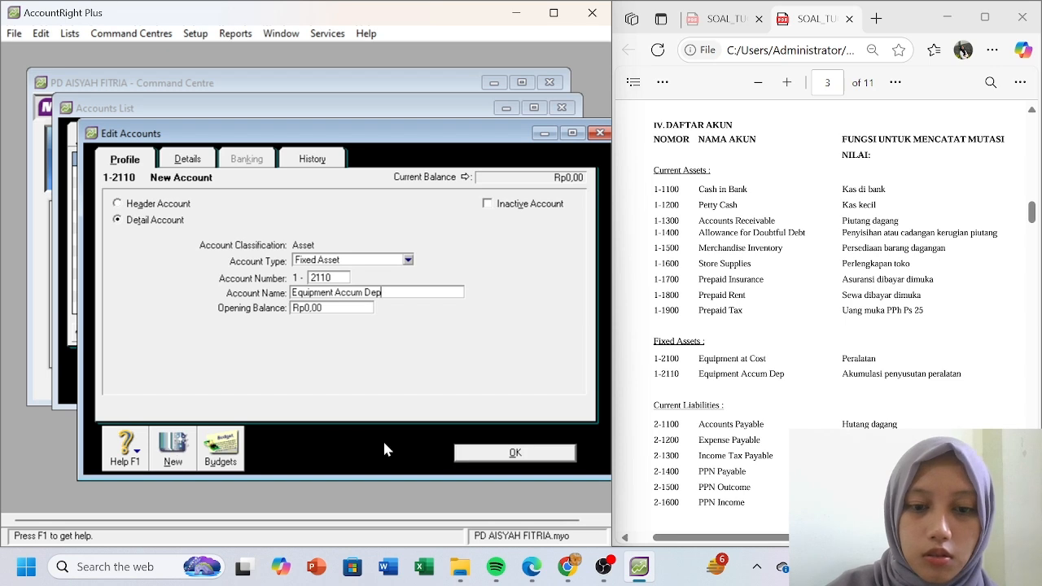
pyautogui.click(477, 456)
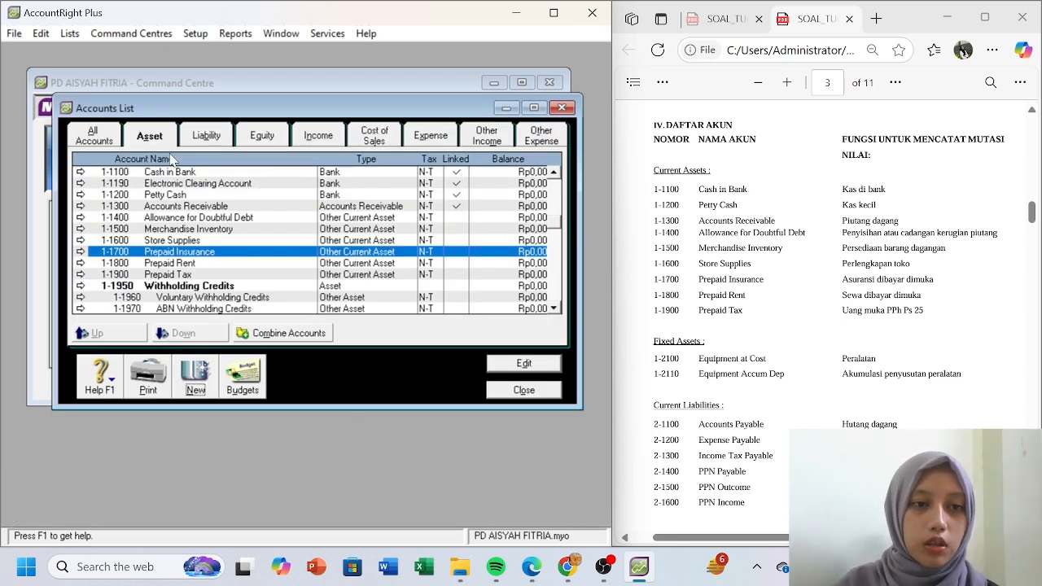
# - Create liability header account 2-1000 Current Liabilities
pyautogui.click(204, 137)
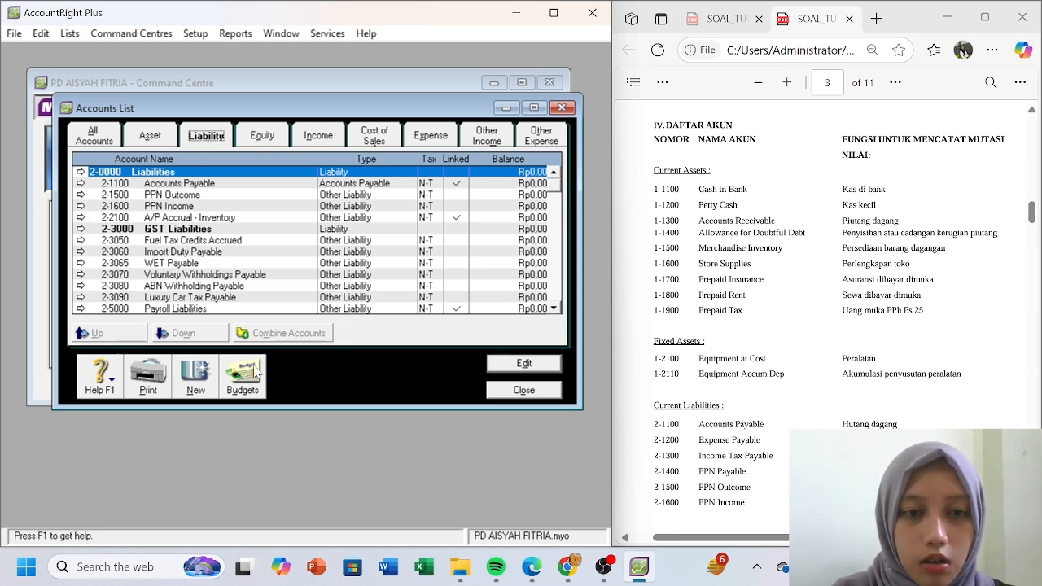
pyautogui.click(904, 334)
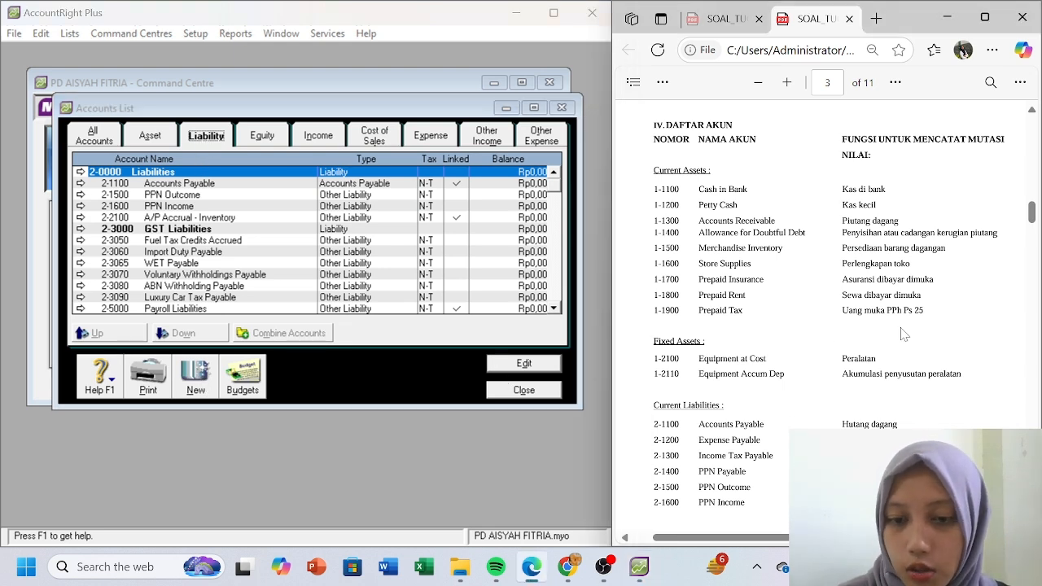
pyautogui.scroll(-3, 904, 334)
pyautogui.scroll(-3, 903, 334)
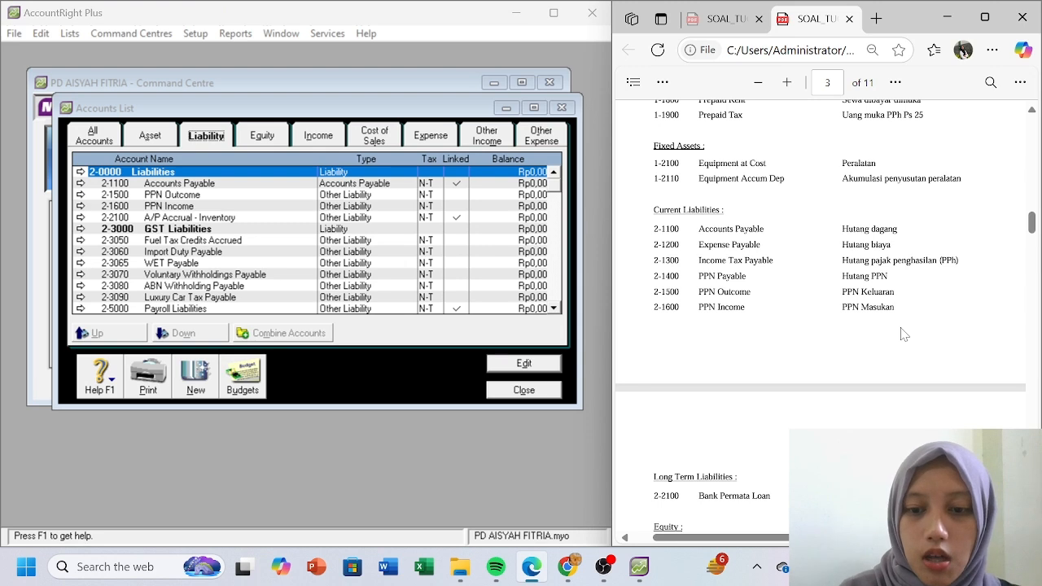
pyautogui.click(202, 378)
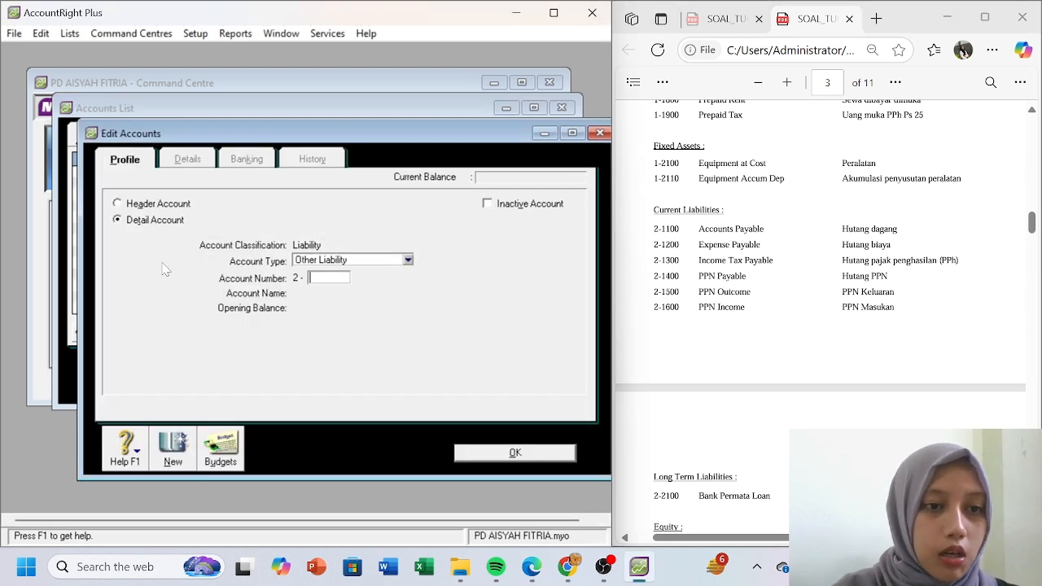
pyautogui.click(122, 206)
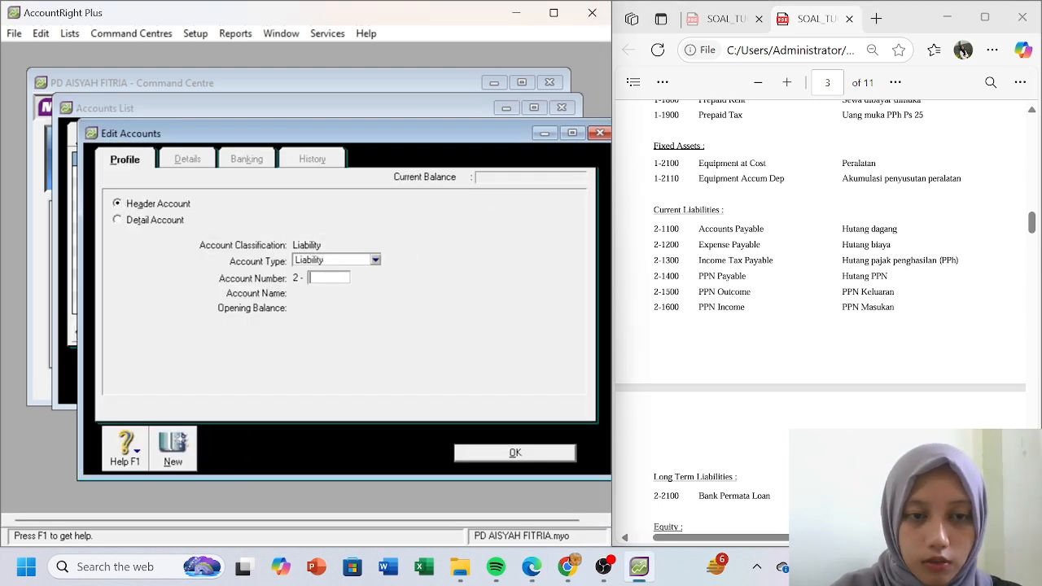
pyautogui.write('1000')
pyautogui.press('Tab')
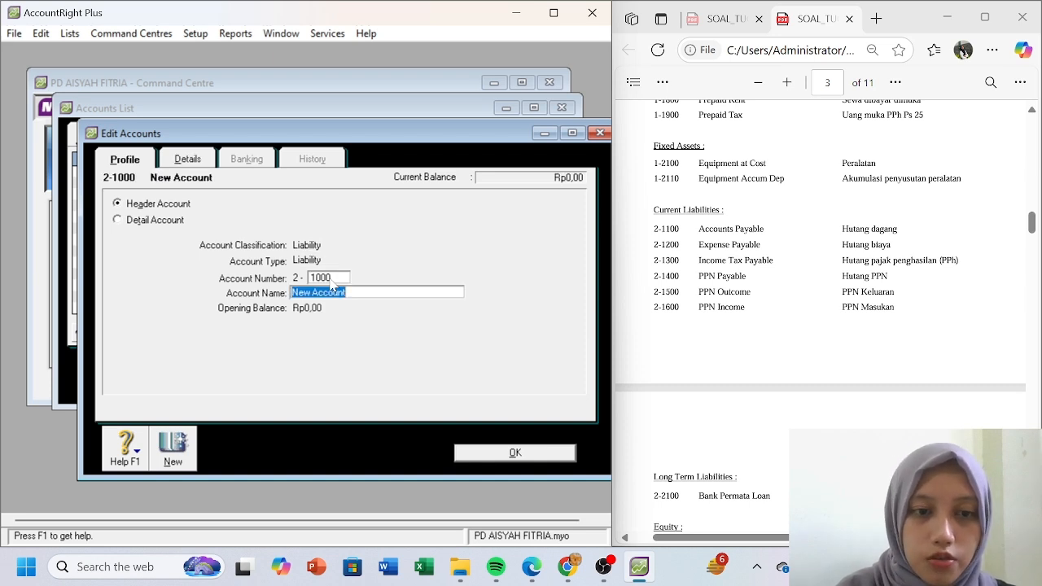
pyautogui.write('Current L')
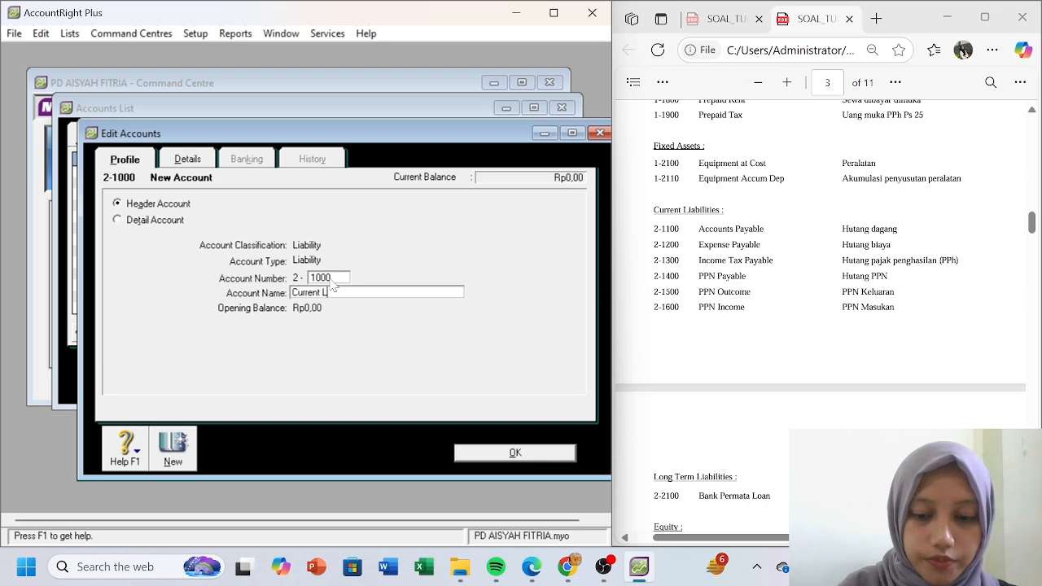
pyautogui.write('iabilities')
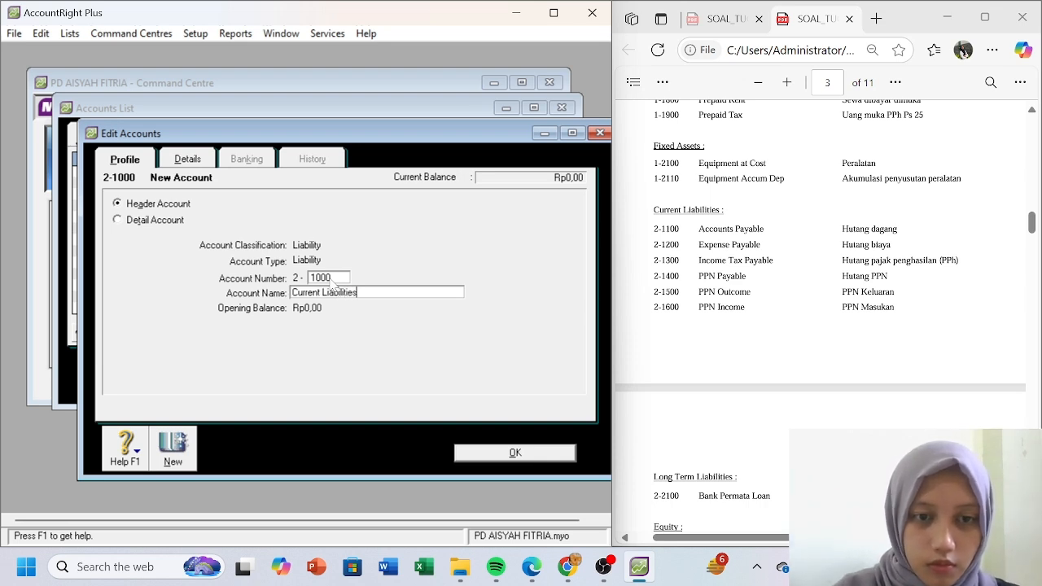
pyautogui.click(178, 450)
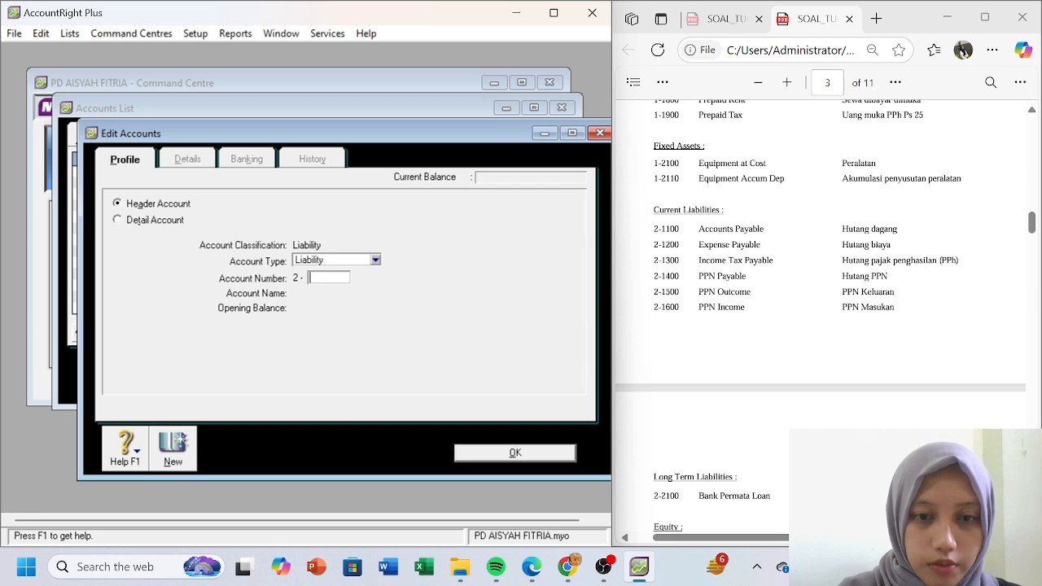
# - Create header account 2-2000 Long Term Liabilities
pyautogui.write('2000')
pyautogui.press('Tab')
pyautogui.write('L')
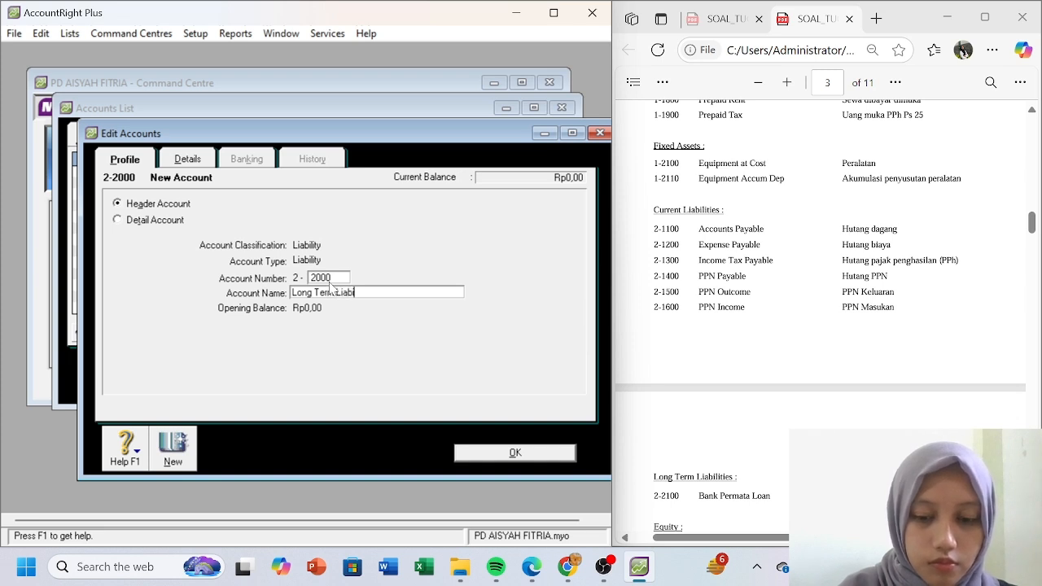
pyautogui.write('ong Term Liabilities')
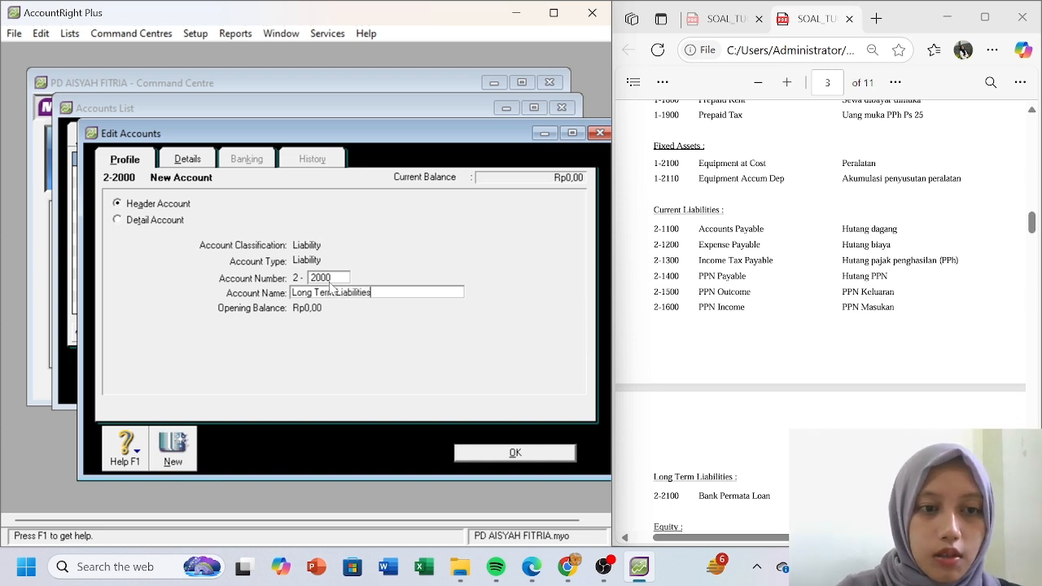
pyautogui.click(187, 450)
# - Create detail Other Current Liability account 2-1200 Expense Payable
pyautogui.click(366, 264)
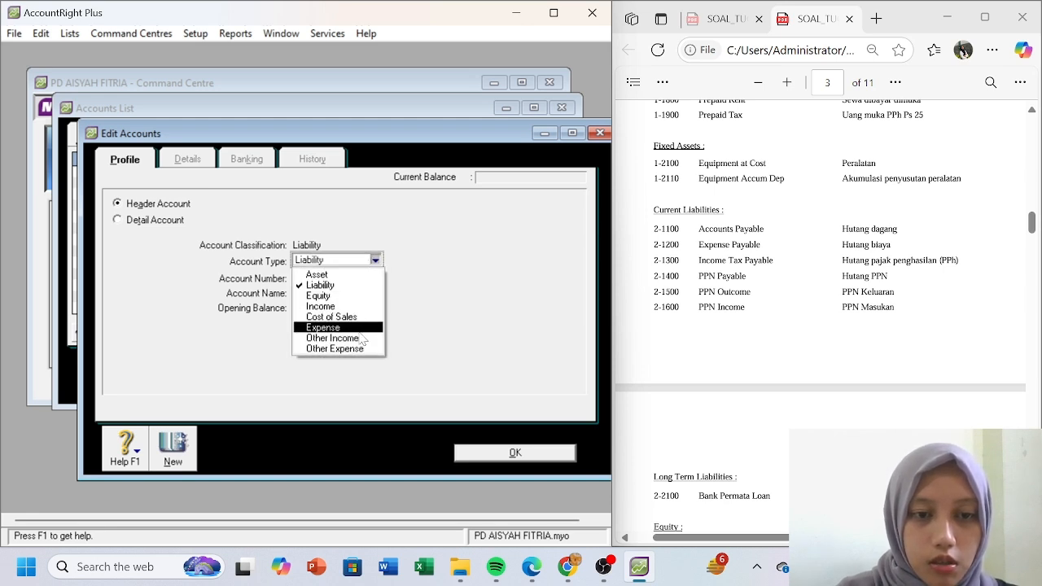
pyautogui.click(416, 311)
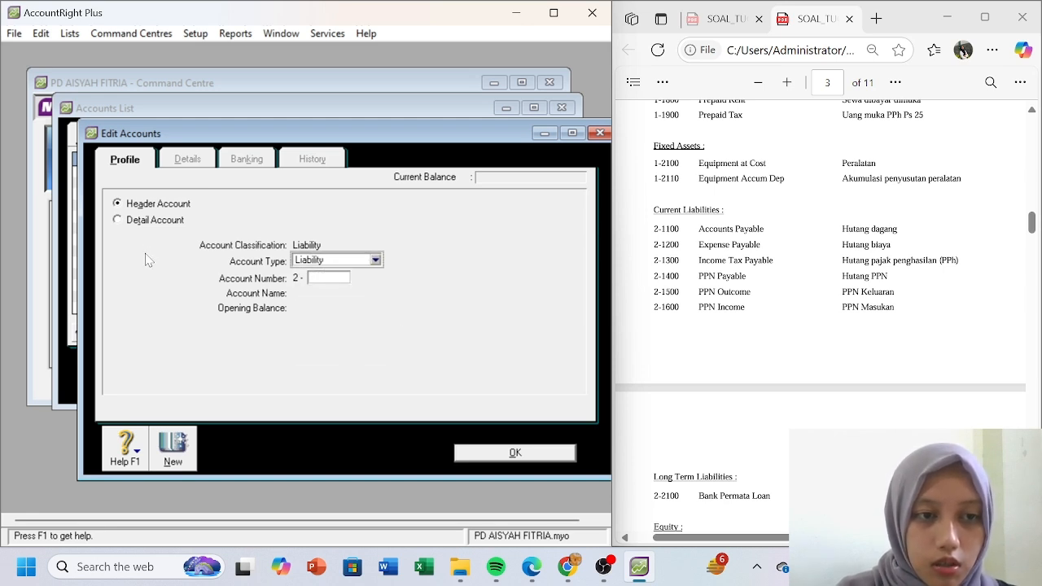
pyautogui.click(118, 221)
pyautogui.click(406, 260)
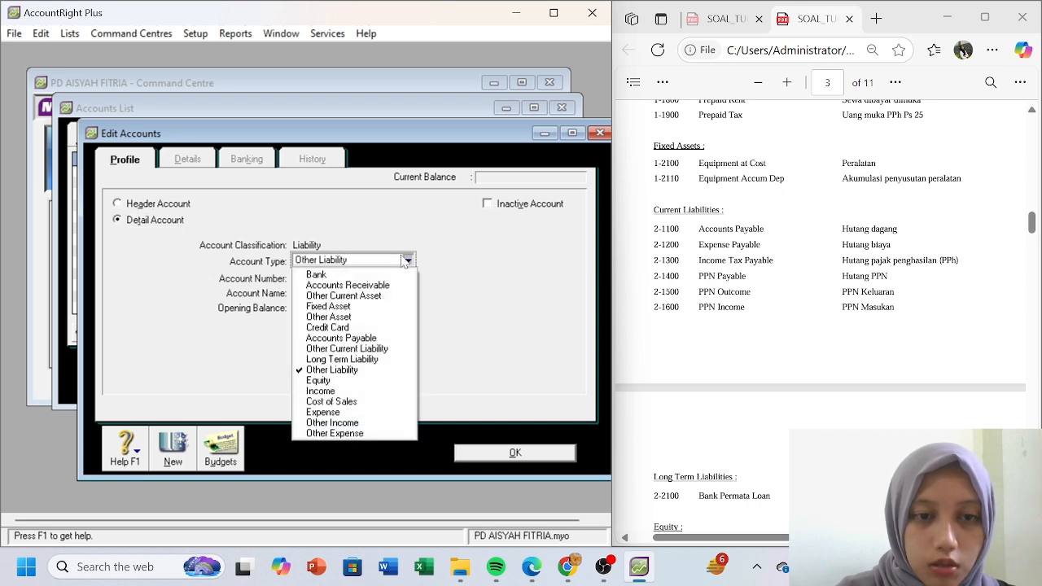
pyautogui.click(350, 349)
pyautogui.click(327, 277)
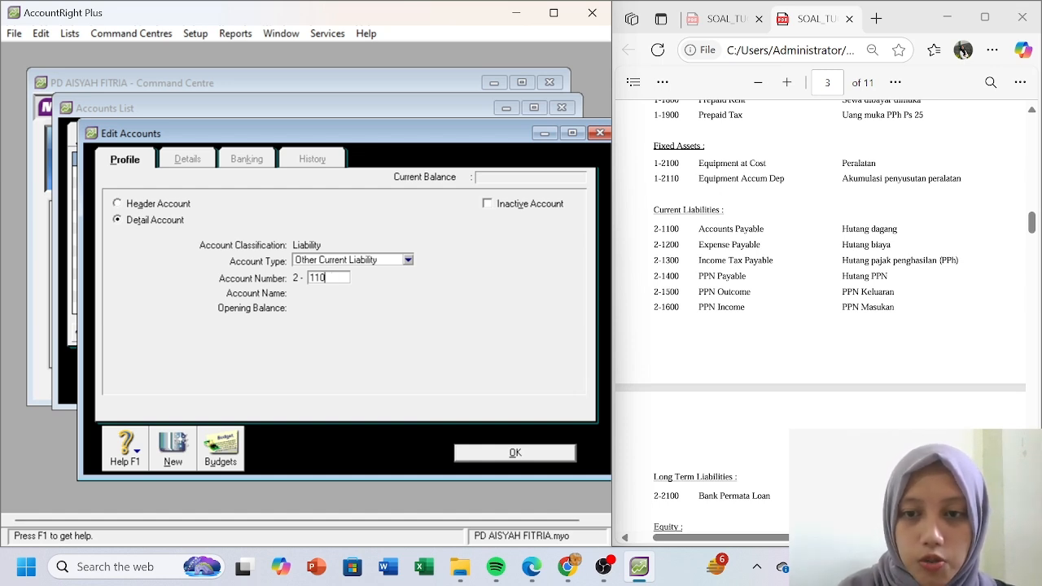
pyautogui.press('BackSpace')
pyautogui.press('BackSpace')
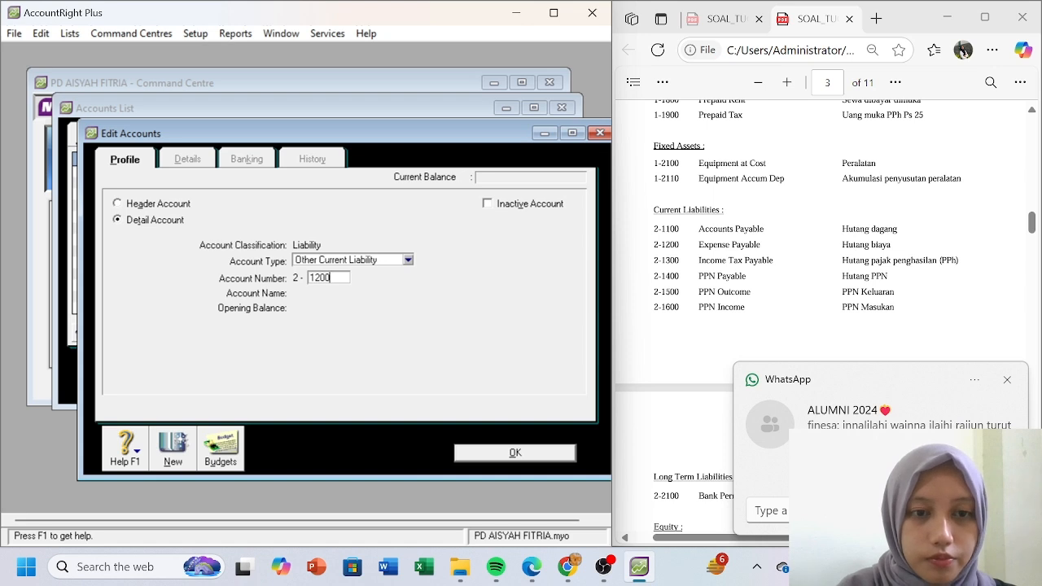
pyautogui.press('Tab')
pyautogui.write('A')
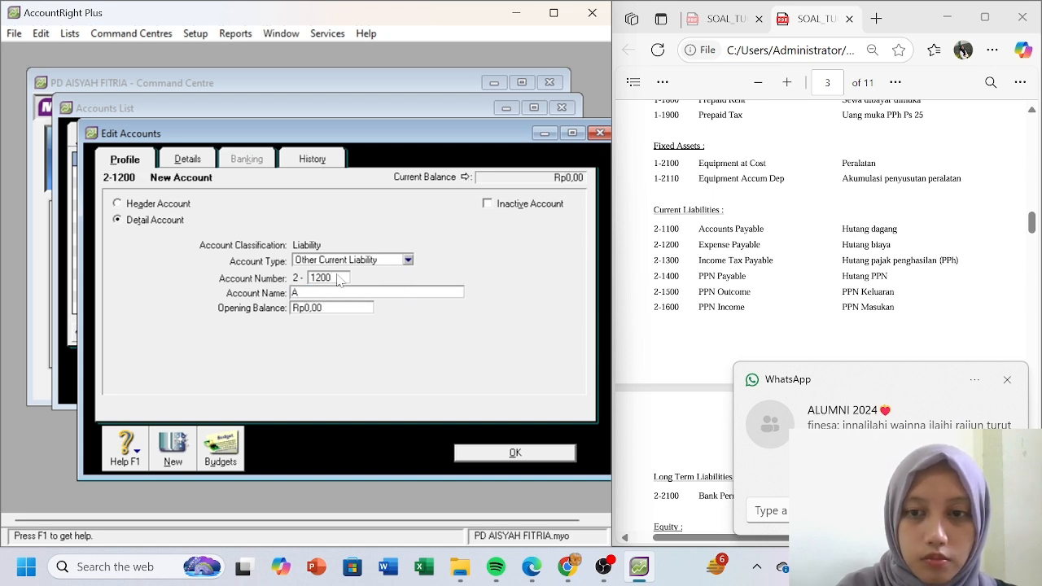
pyautogui.write('xpense Payable')
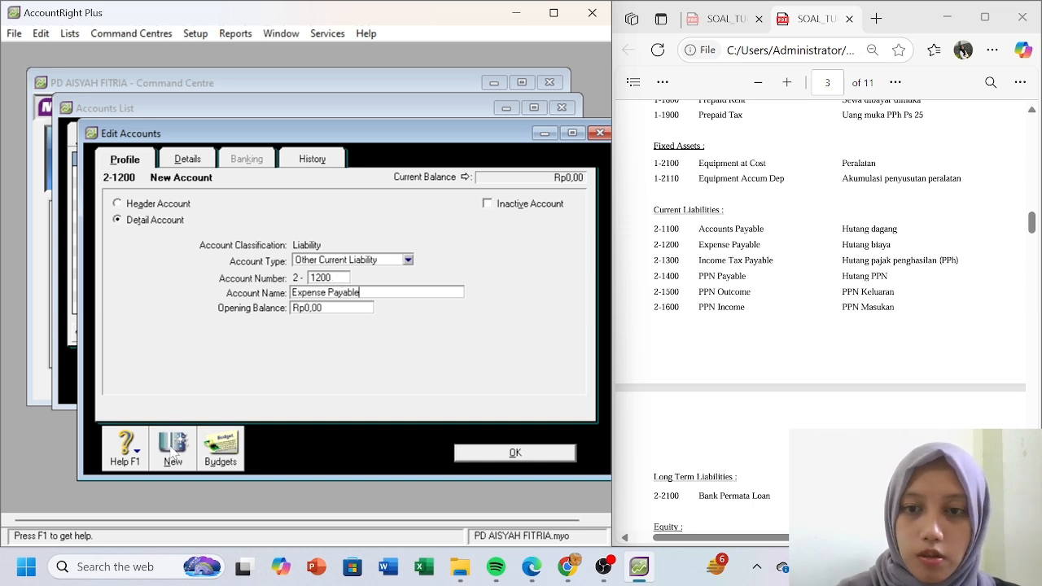
pyautogui.click(173, 448)
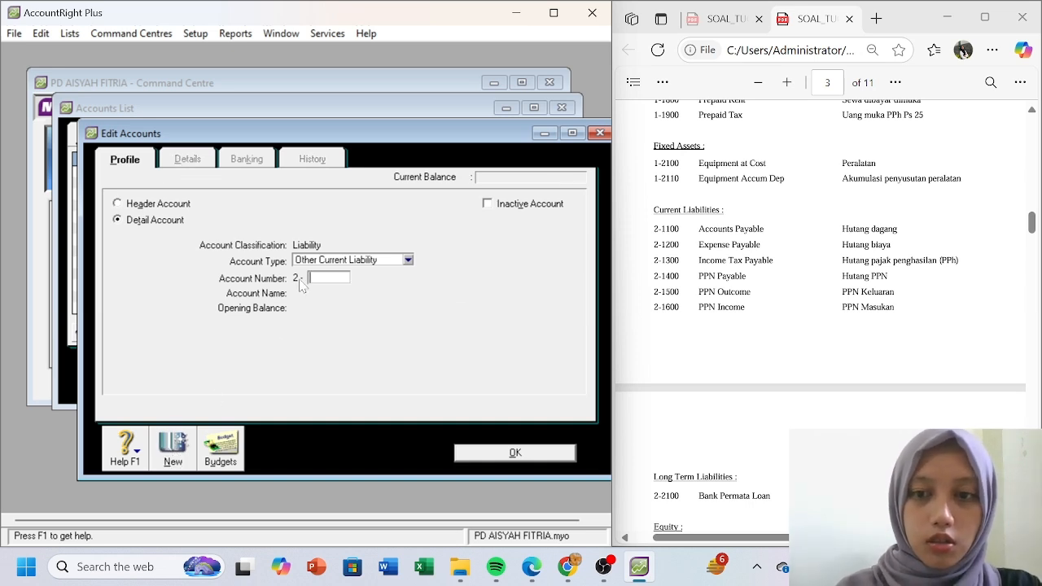
# - Create accounts 2-1300 Income Tax Payable and 2-1400 PPN Payable
pyautogui.write('1300')
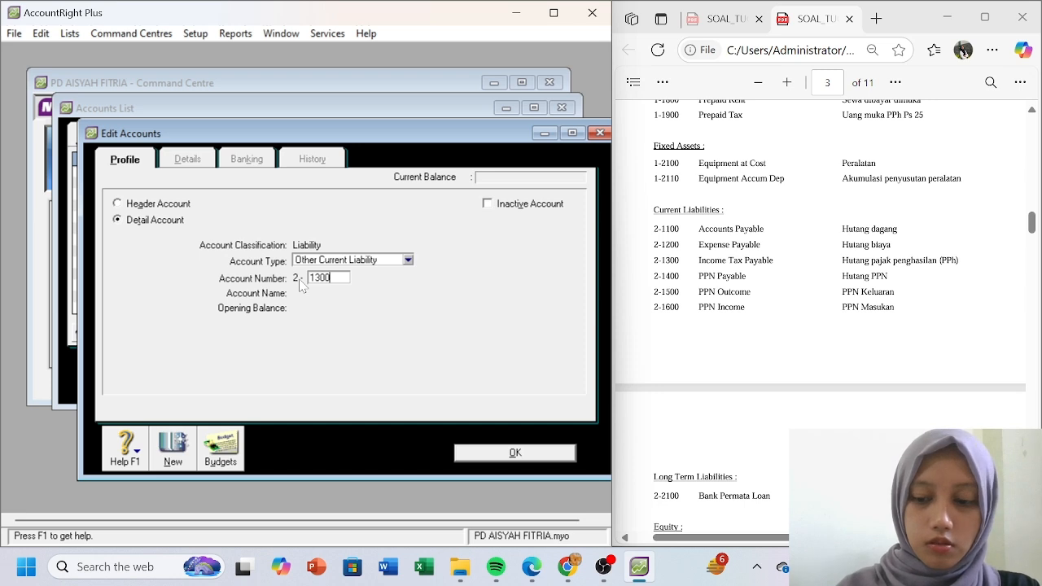
pyautogui.press('Tab')
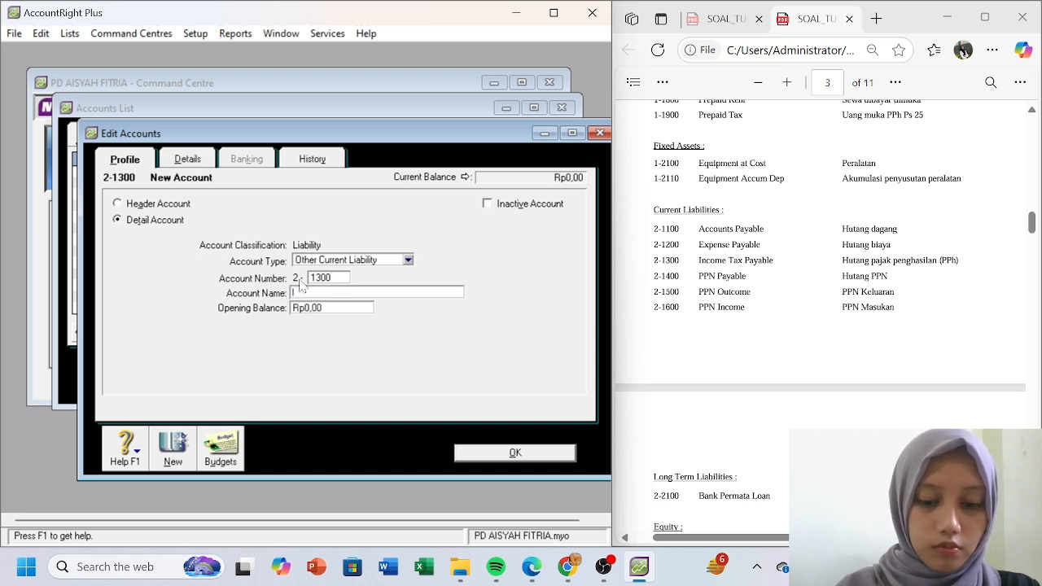
pyautogui.write('Income tax Pay')
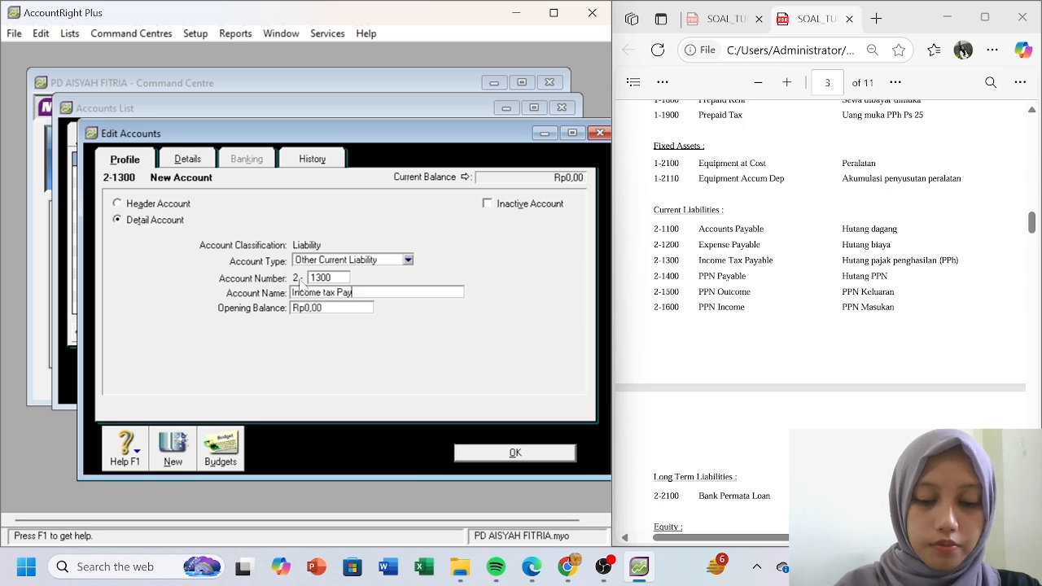
pyautogui.write('able')
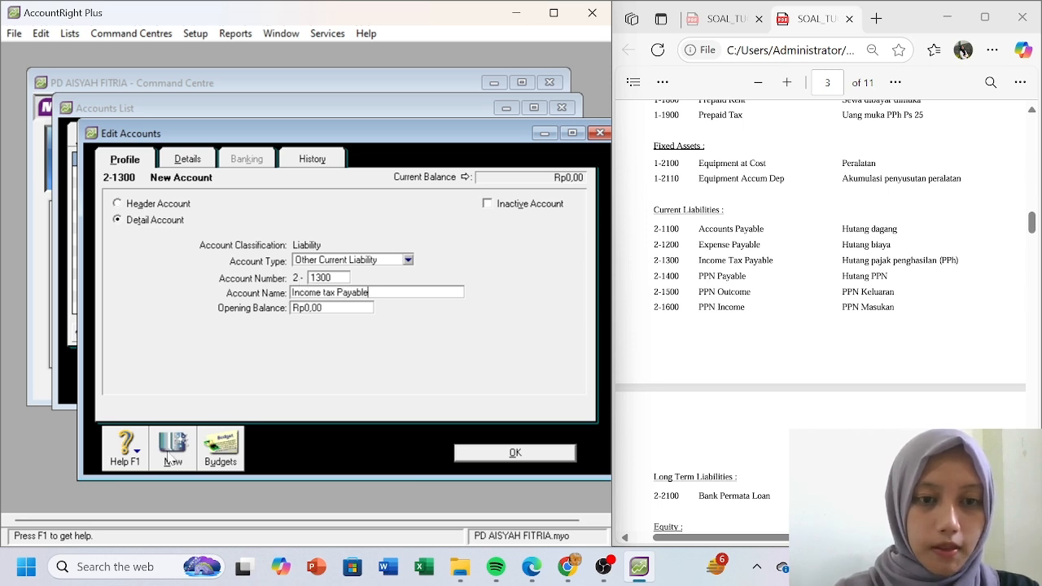
pyautogui.press('BackSpace')
pyautogui.write('T')
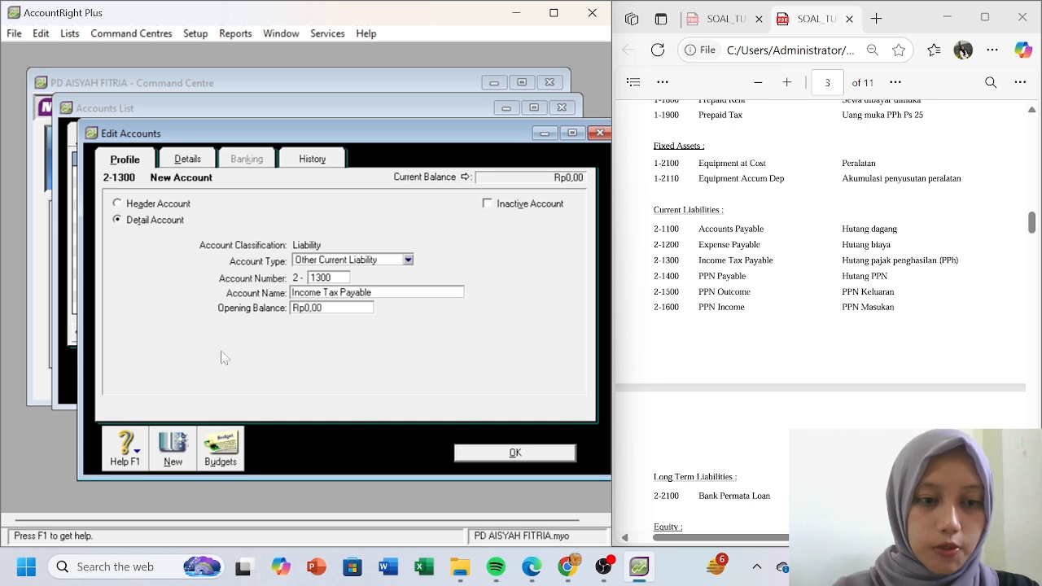
pyautogui.click(171, 450)
pyautogui.write('1400')
pyautogui.press('Tab')
pyautogui.write('PPN Payable')
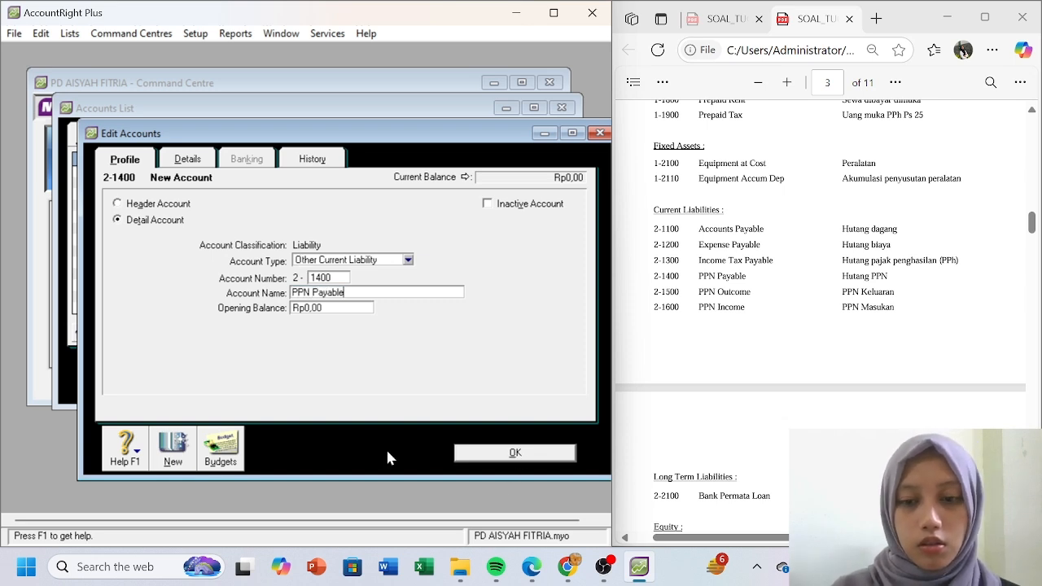
pyautogui.click(172, 447)
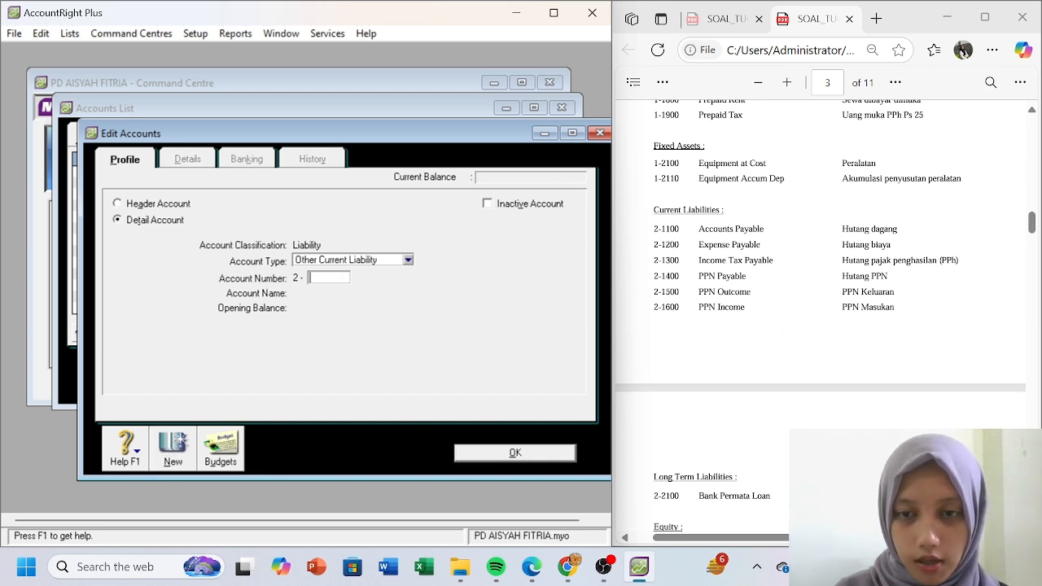
# - Start a Long Term Liability numbered 2100, then abandon it after the duplicate-number warning
pyautogui.click(408, 260)
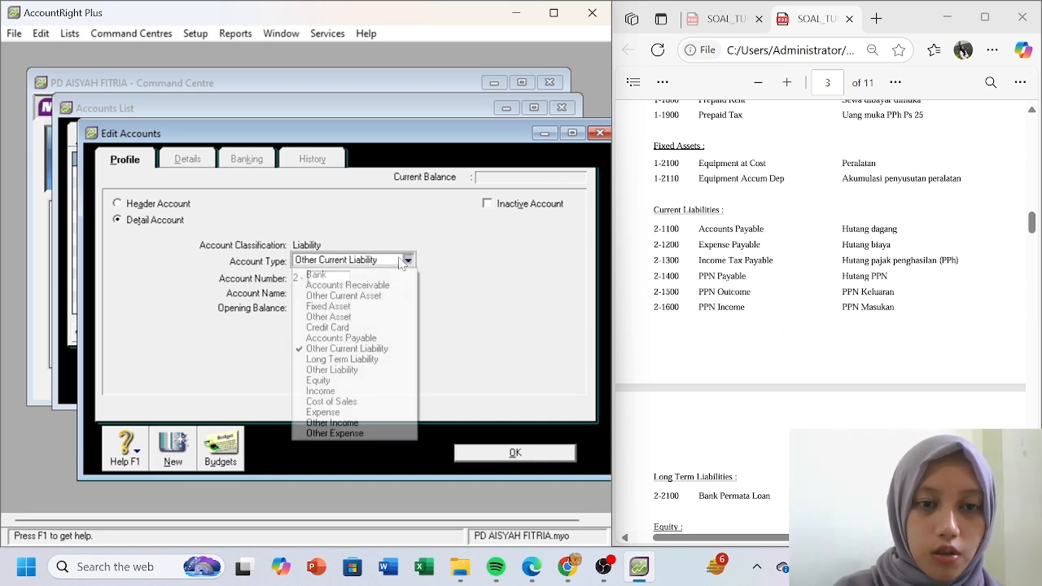
pyautogui.click(369, 360)
pyautogui.press('Tab')
pyautogui.write('210')
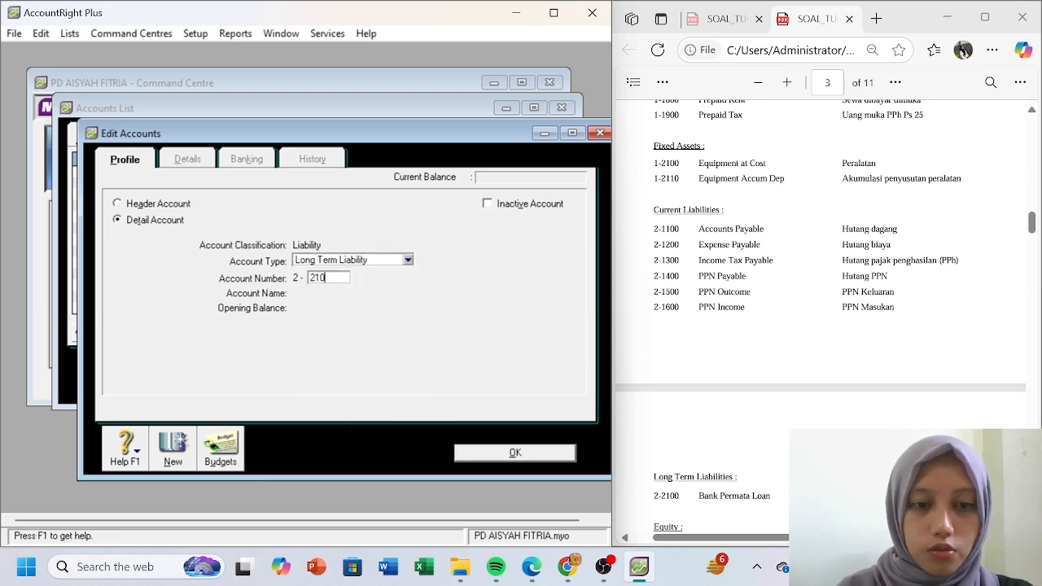
pyautogui.press('Tab')
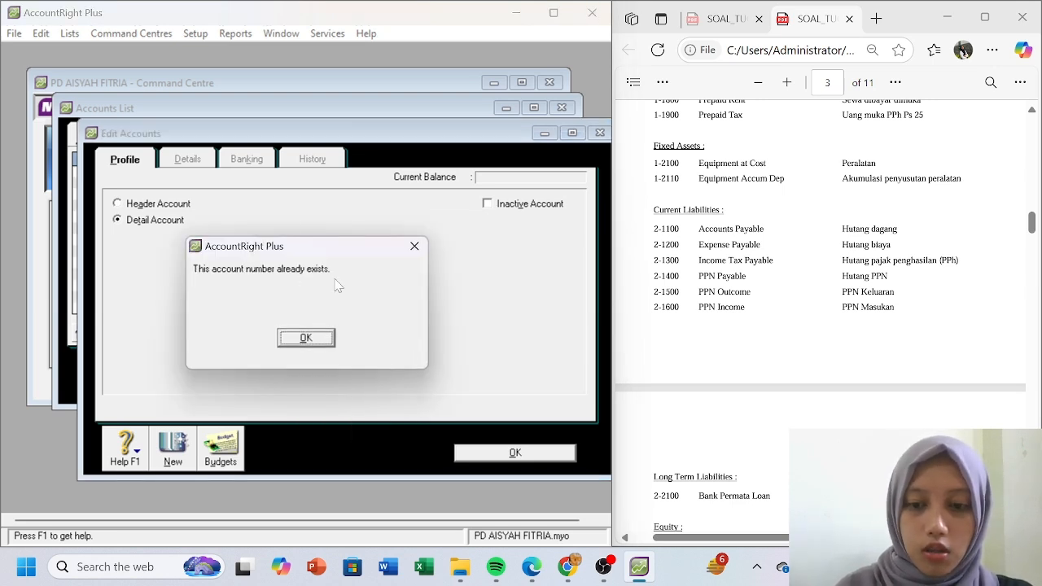
pyautogui.click(304, 340)
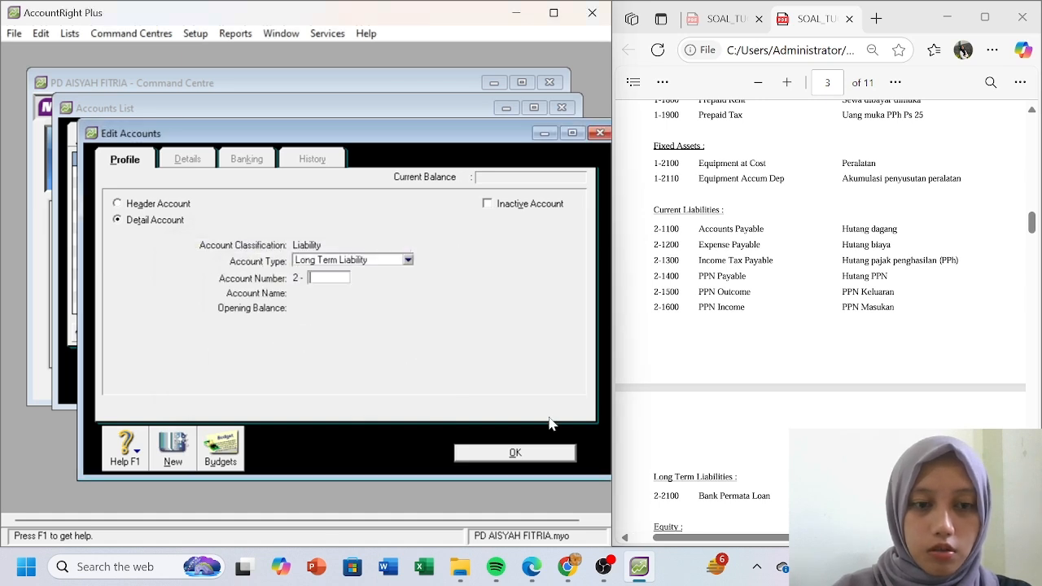
pyautogui.click(522, 454)
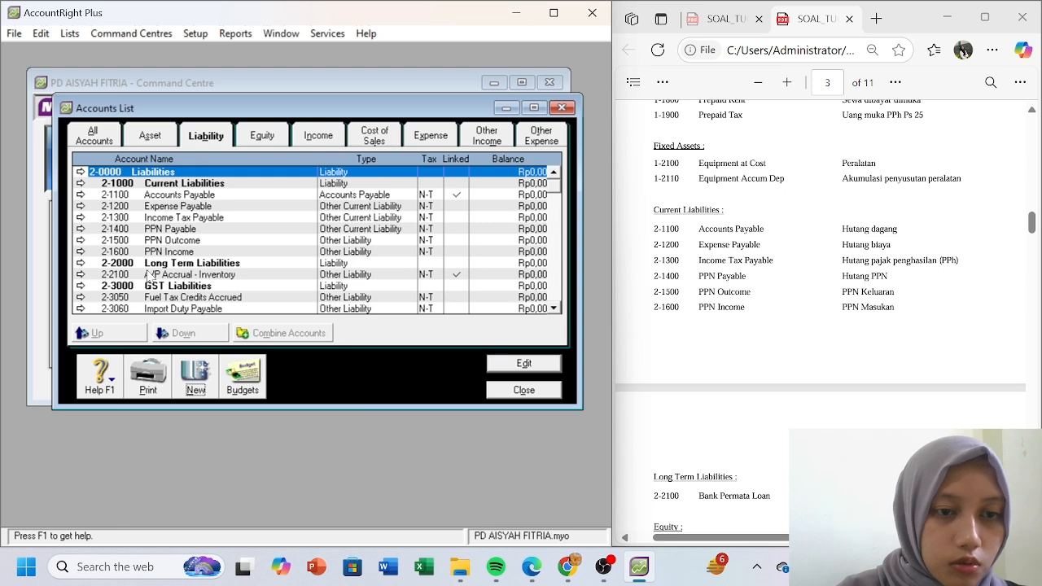
# - Renumber A/P Accrual - Inventory to 2-3455
pyautogui.click(80, 275)
pyautogui.write('3455')
pyautogui.press('Tab')
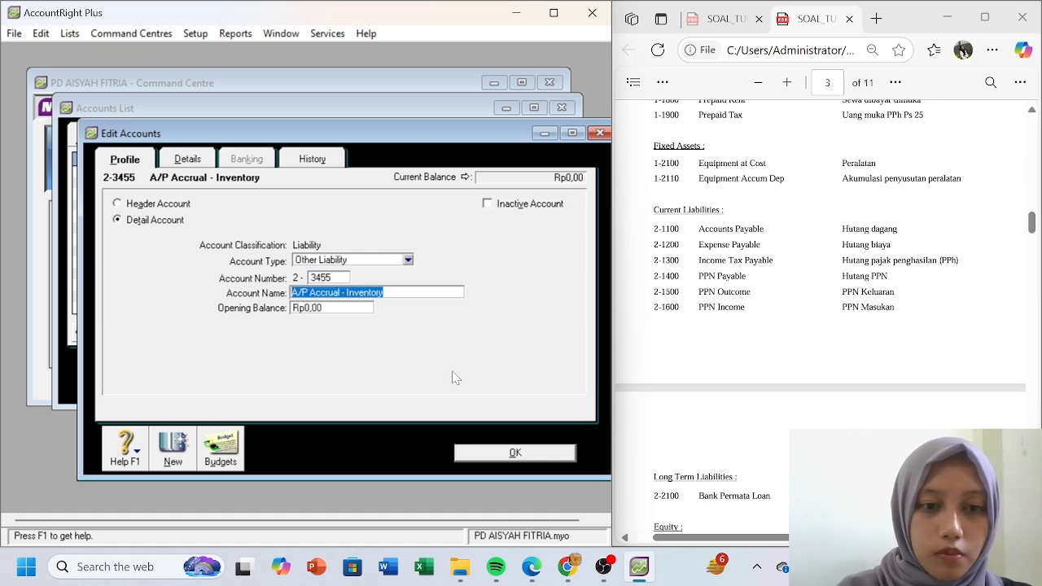
pyautogui.click(516, 453)
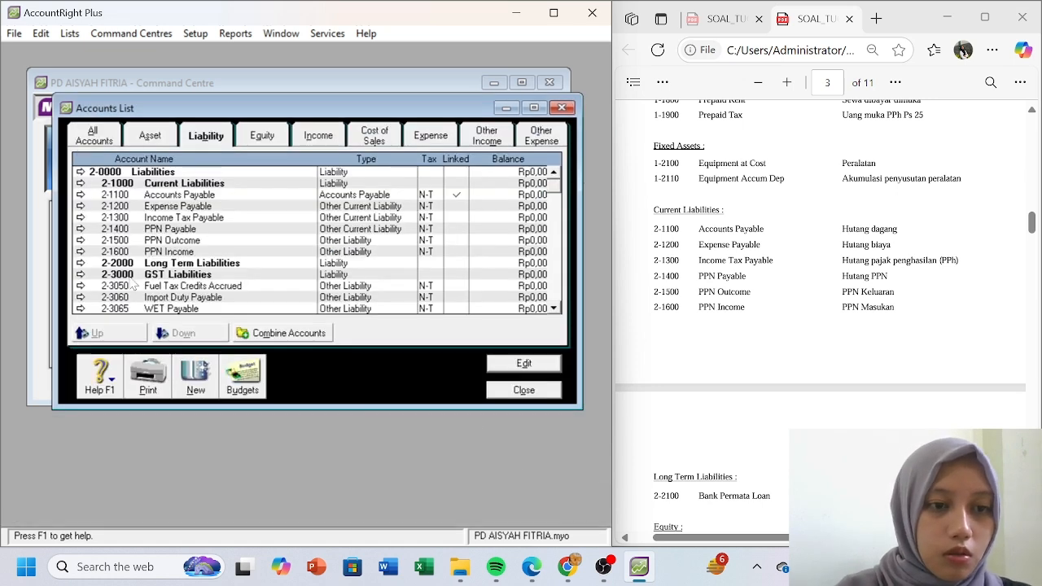
# - Create liability account 2-2100 Bank Permata Loan
pyautogui.click(192, 379)
pyautogui.write('2100')
pyautogui.press('Tab')
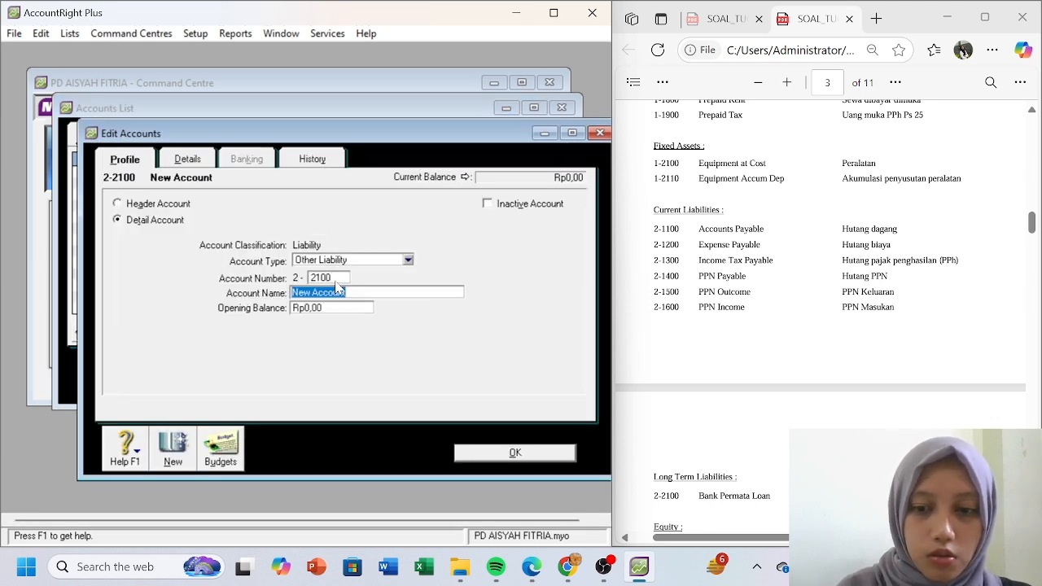
pyautogui.write('ank')
pyautogui.press('BackSpace')
pyautogui.press('BackSpace')
pyautogui.press('BackSpace')
pyautogui.write('Bank ')
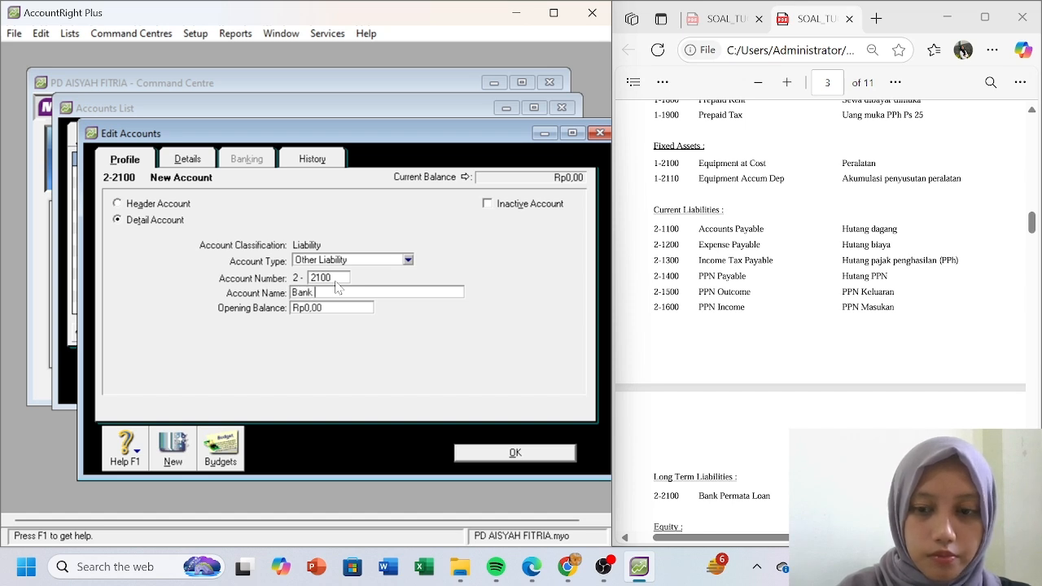
pyautogui.write('Permata')
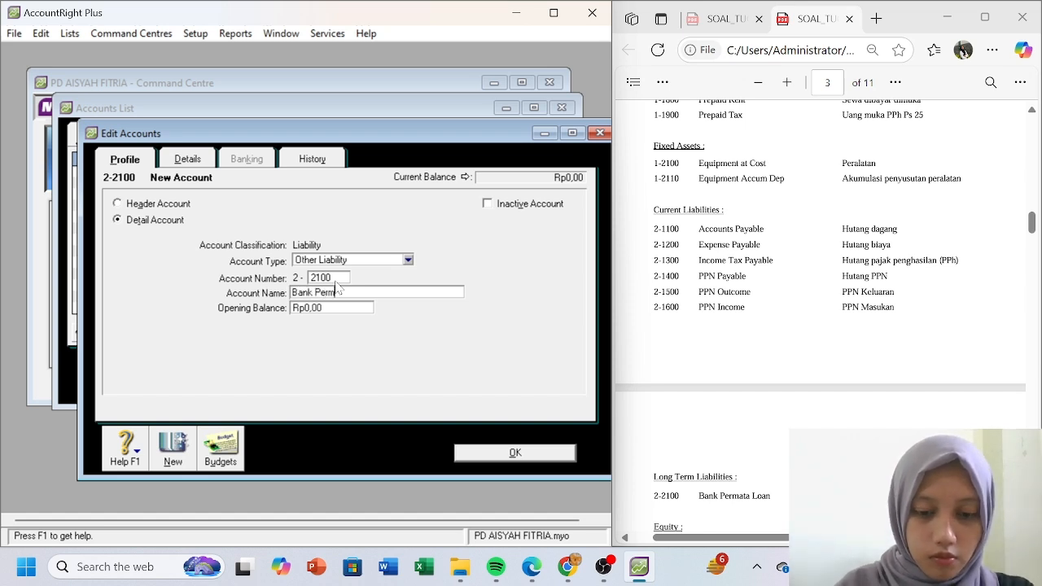
pyautogui.write(' Loan')
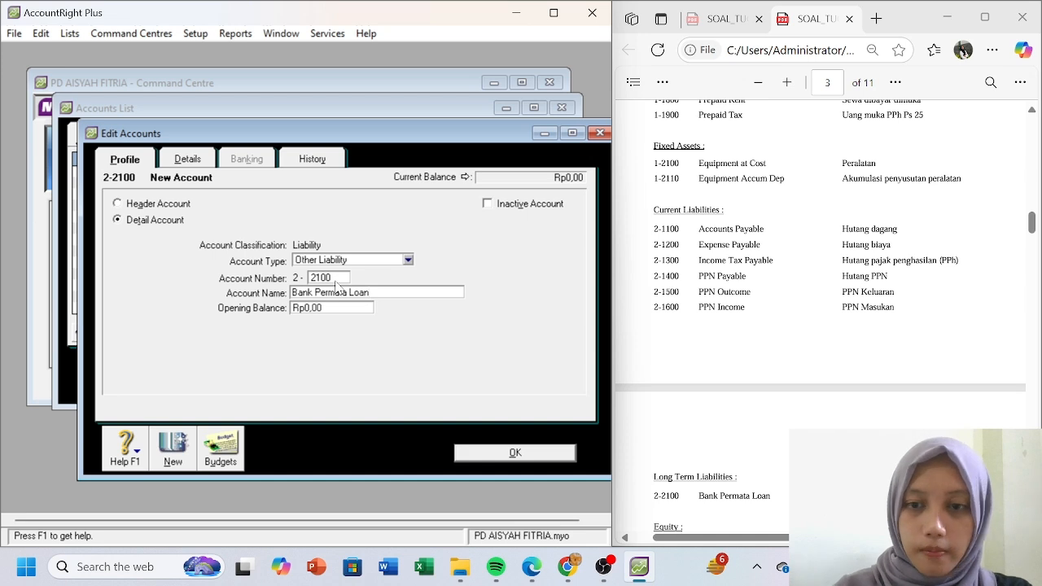
pyautogui.click(508, 454)
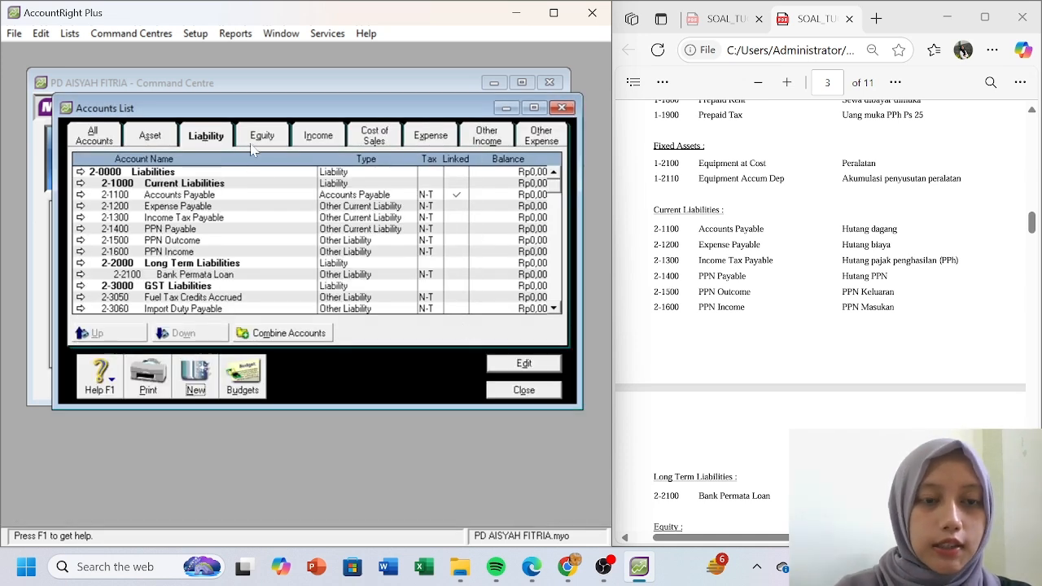
# - Create equity account 3-1100 Capital Stock
pyautogui.click(260, 138)
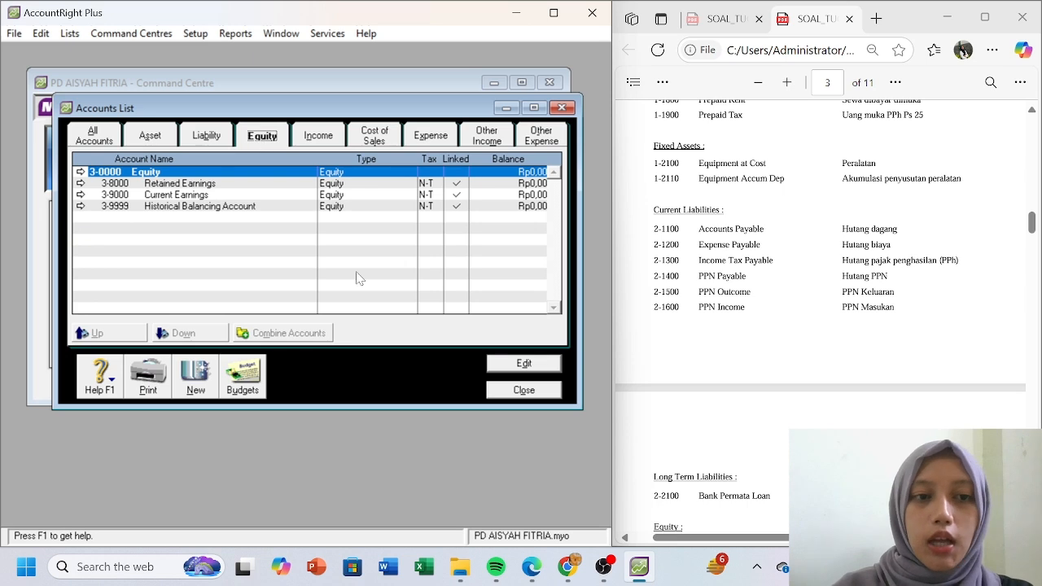
pyautogui.click(198, 386)
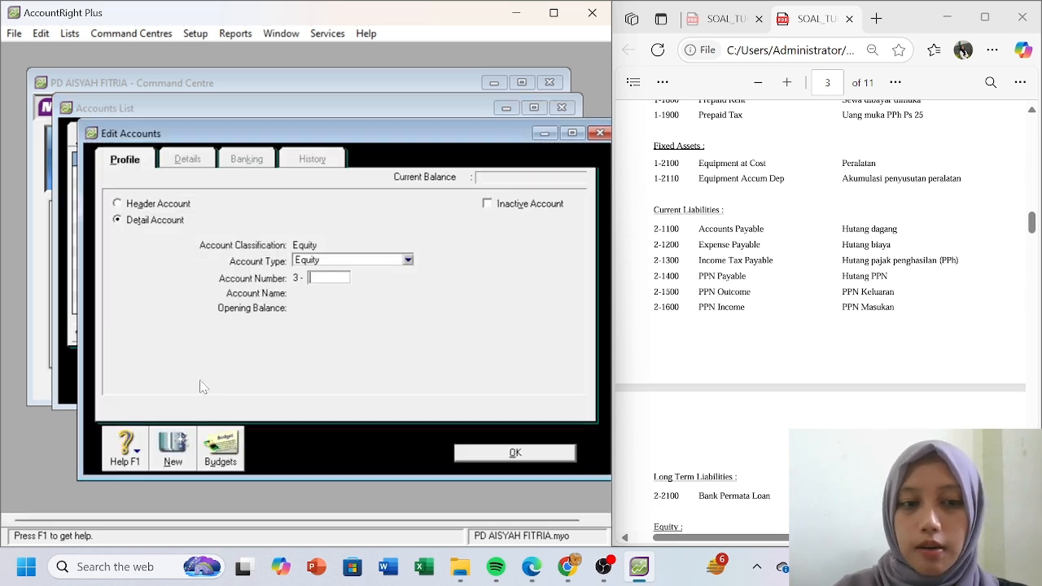
pyautogui.click(805, 396)
pyautogui.scroll(-1, 808, 400)
pyautogui.scroll(-3, 808, 400)
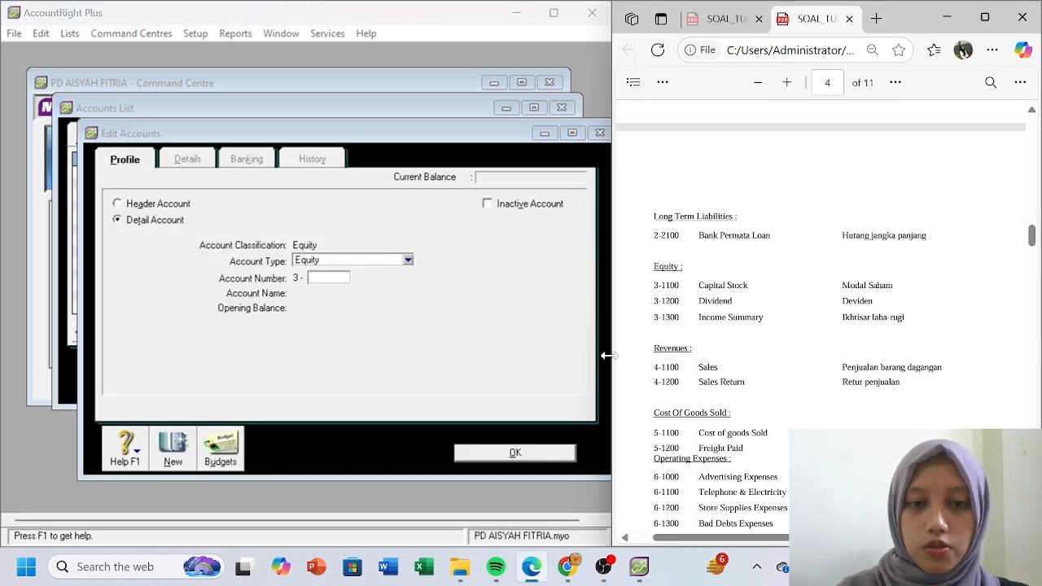
pyautogui.click(327, 277)
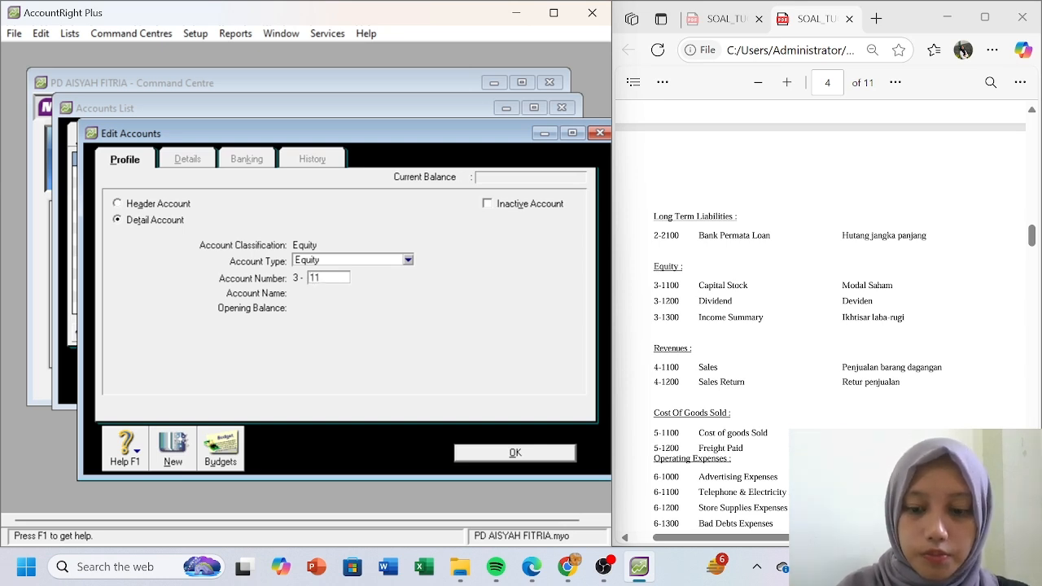
pyautogui.write('1100')
pyautogui.press('Tab')
pyautogui.write('Ca')
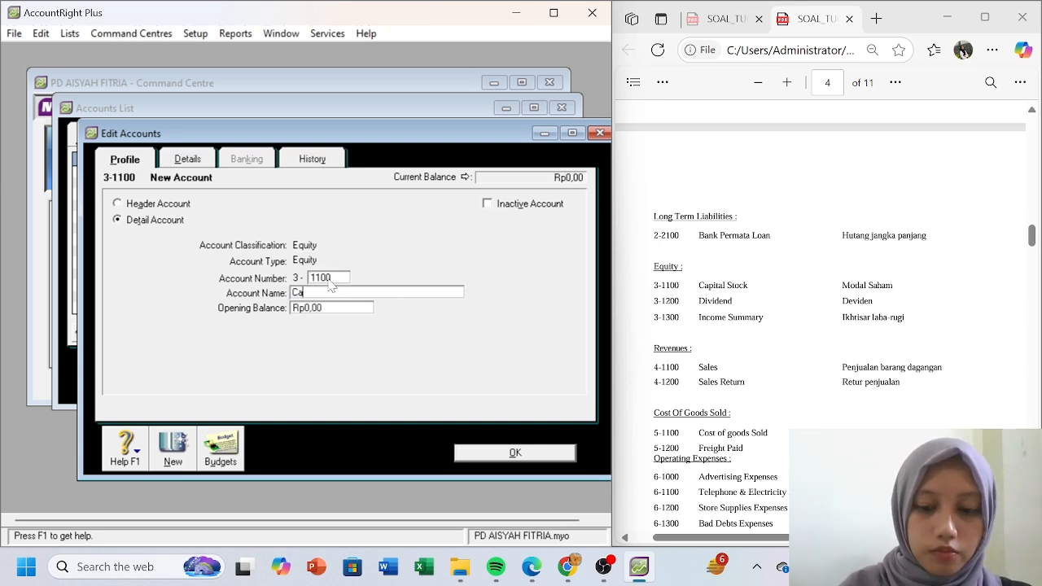
pyautogui.write('pital stoc')
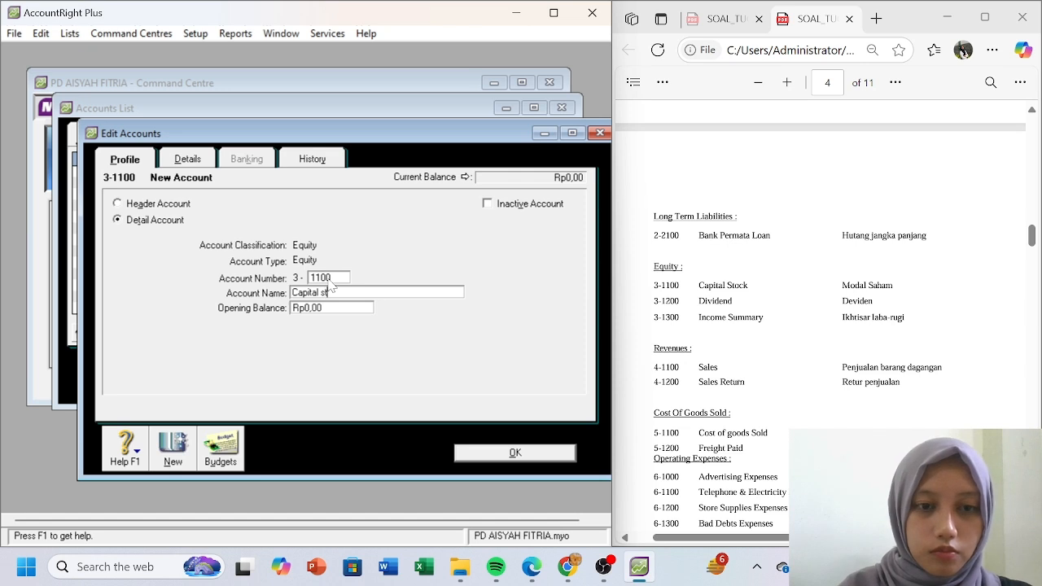
pyautogui.press('BackSpace')
pyautogui.press('BackSpace')
pyautogui.press('BackSpace')
pyautogui.press('BackSpace')
pyautogui.write('Stoc')
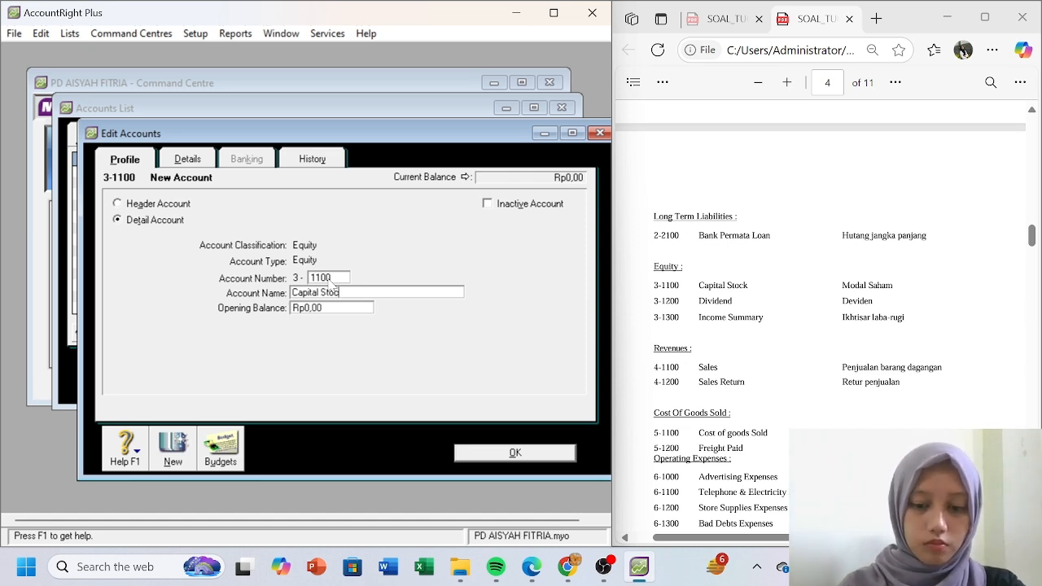
pyautogui.write('k')
pyautogui.click(173, 446)
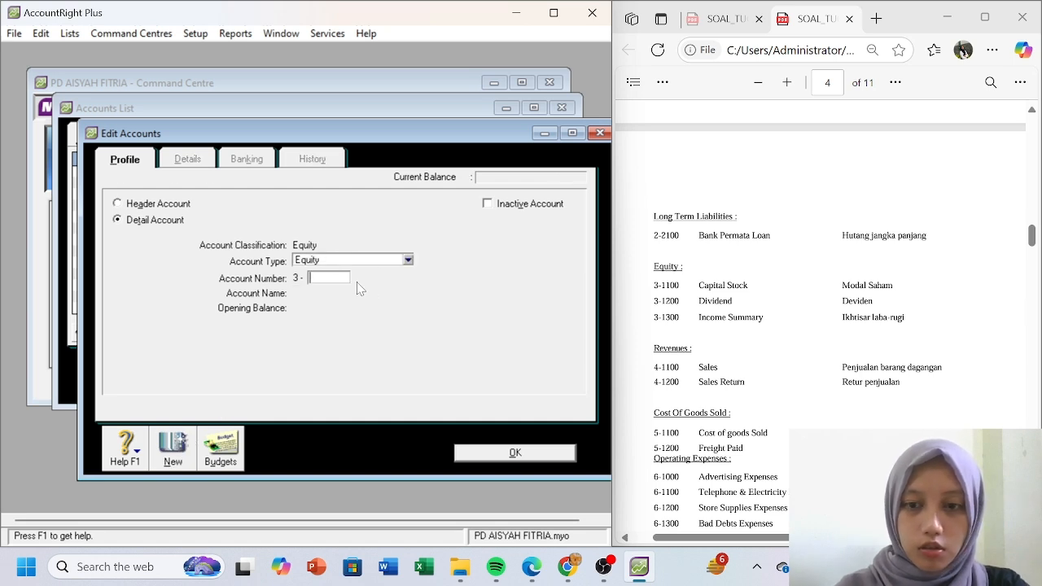
# - Create equity accounts 3-1200 Dividend and 3-1300 Income Summary
pyautogui.write('120')
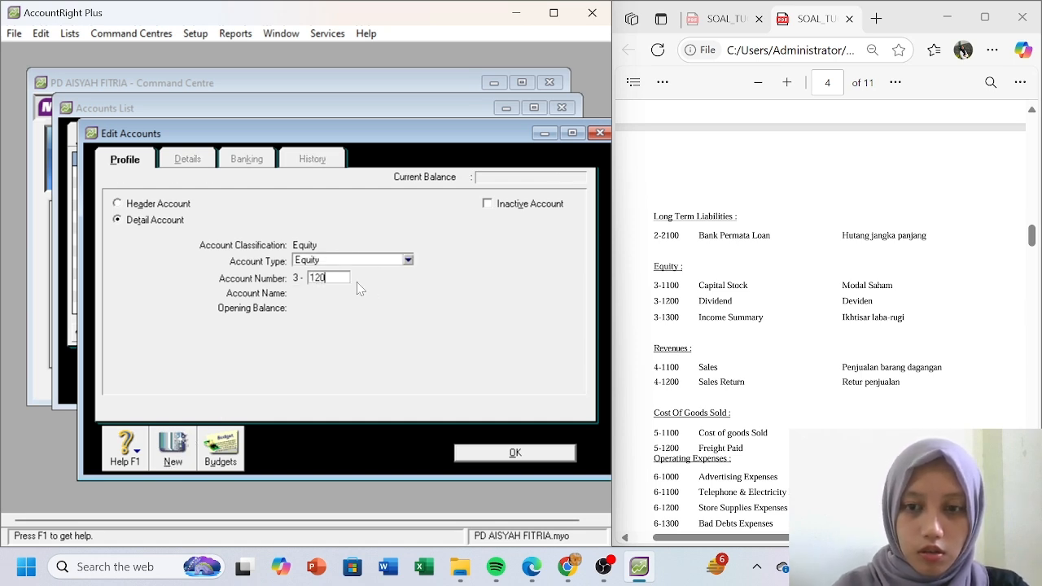
pyautogui.write('0')
pyautogui.press('Tab')
pyautogui.write('Di')
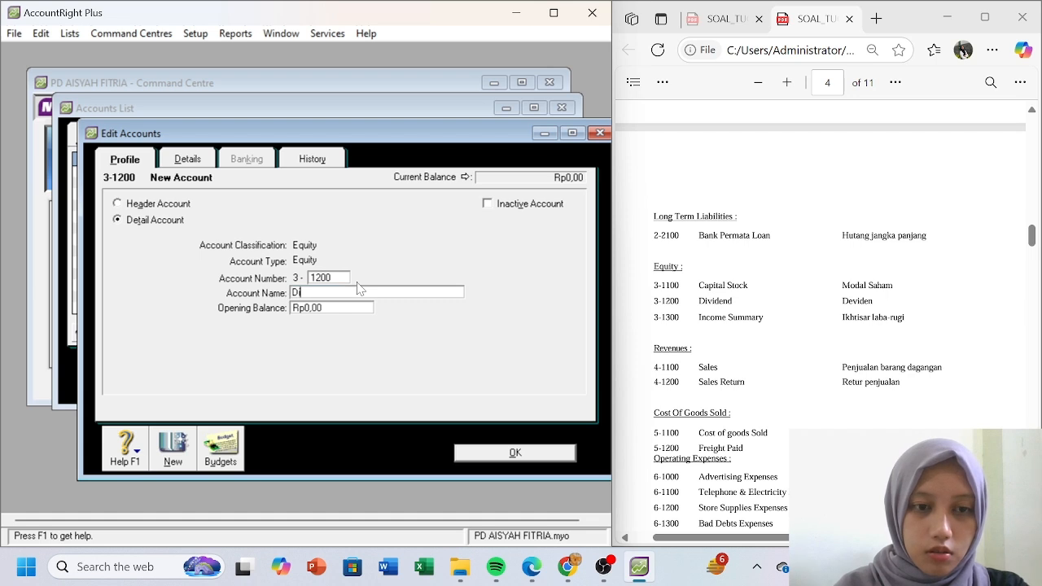
pyautogui.write('vidend')
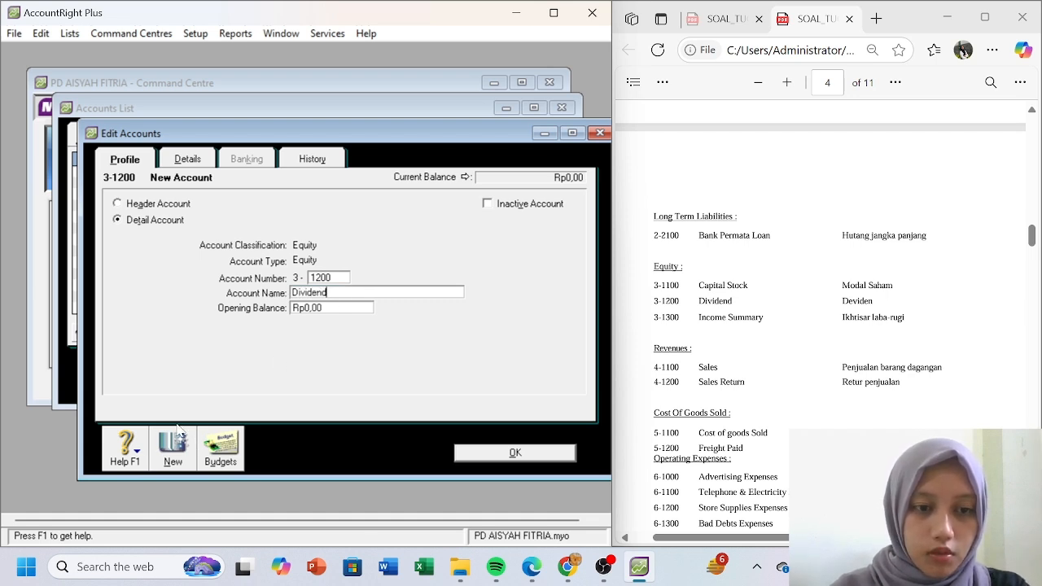
pyautogui.click(172, 456)
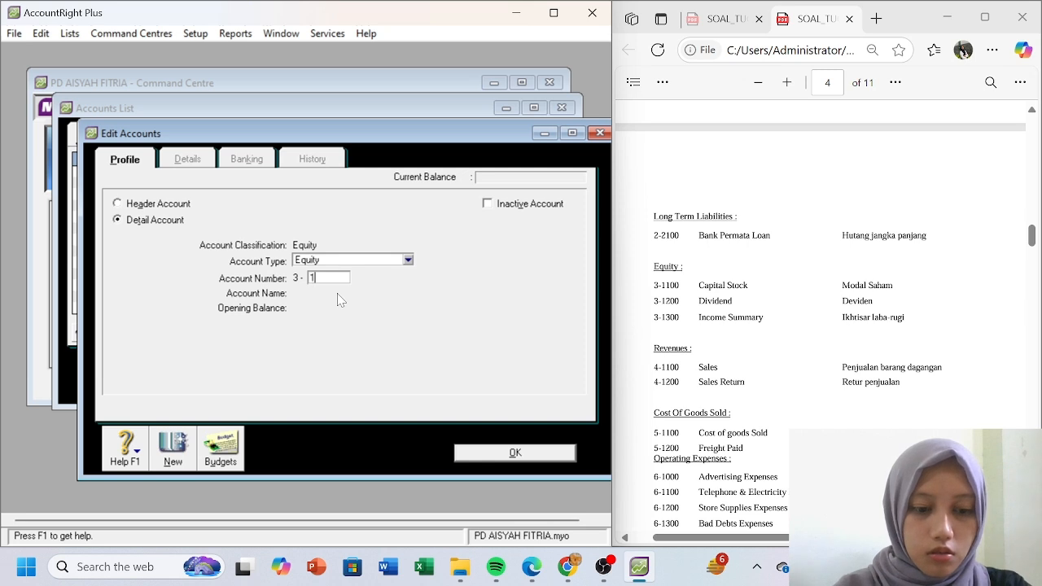
pyautogui.press('Tab')
pyautogui.write('Income')
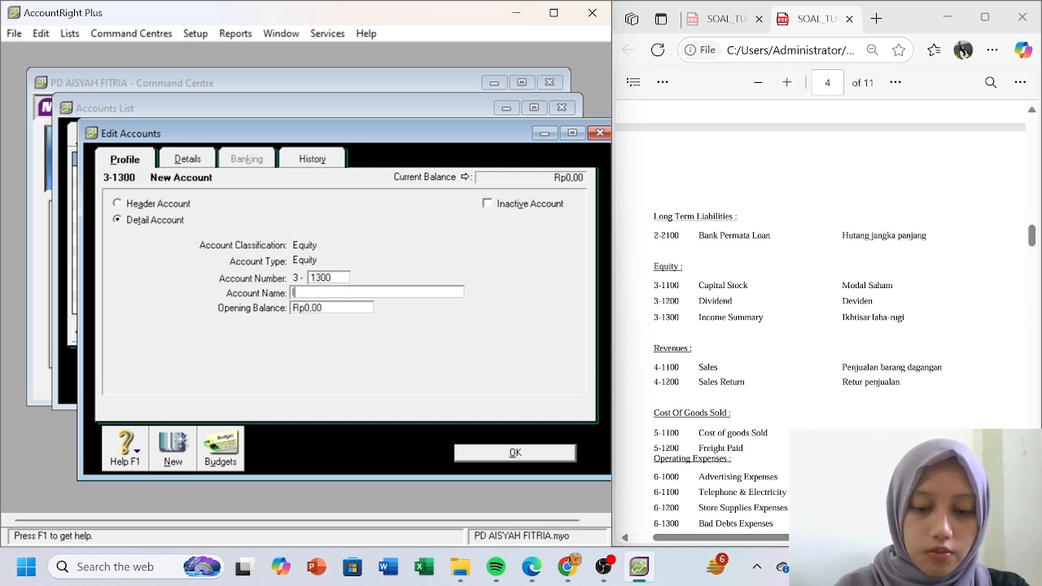
pyautogui.write(' Summary')
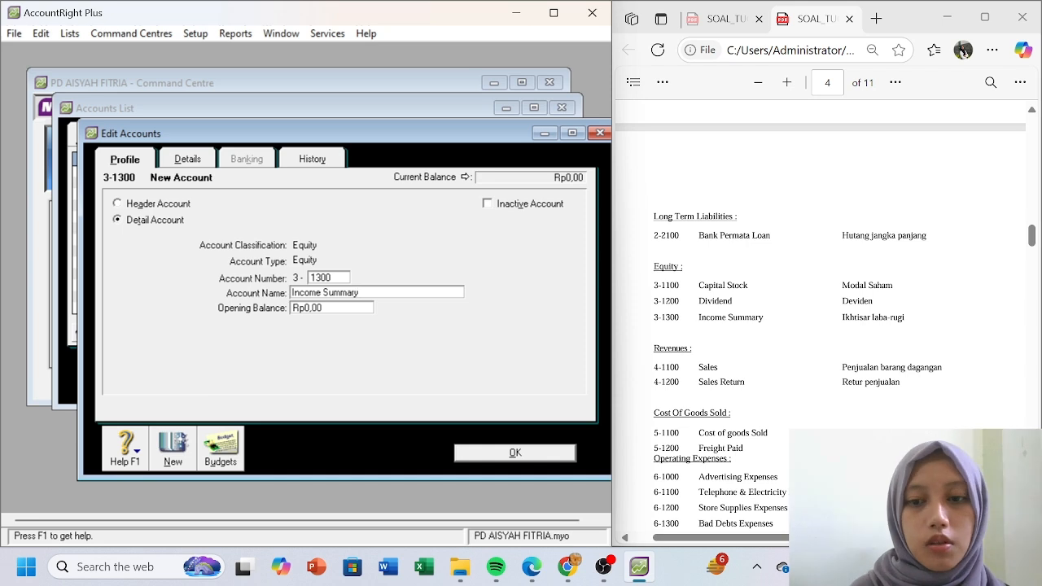
pyautogui.click(480, 453)
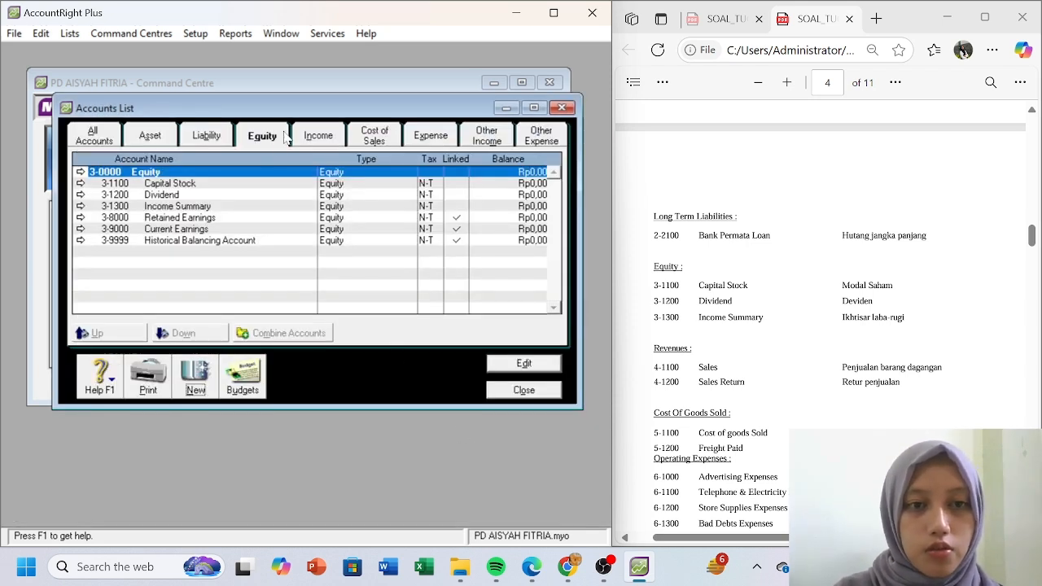
pyautogui.click(313, 132)
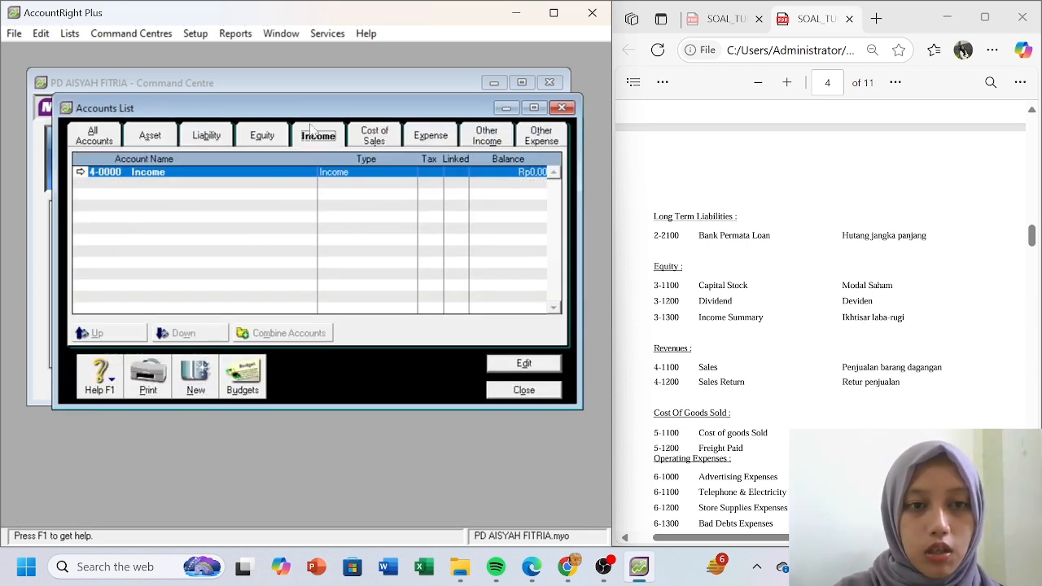
# - Create income accounts 4-1100 Sales and 4-1200 Sales Return
pyautogui.click(195, 383)
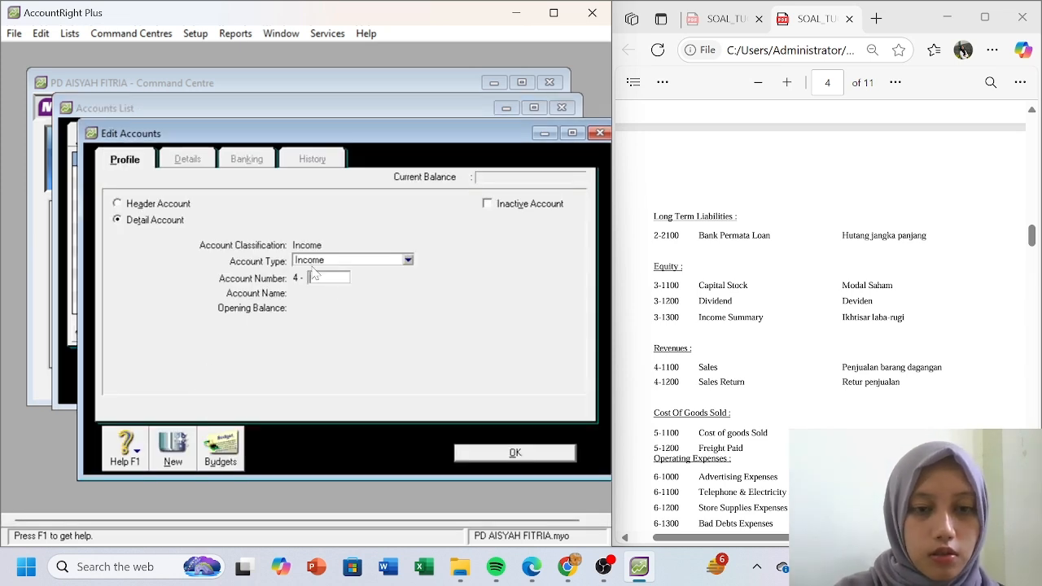
pyautogui.write('1100')
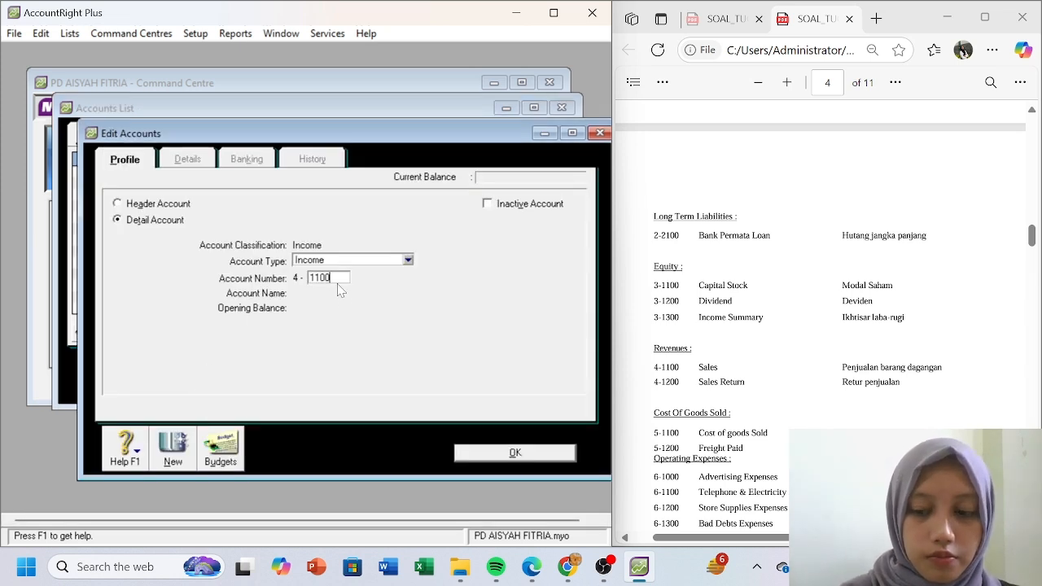
pyautogui.press('Tab')
pyautogui.write('Sales')
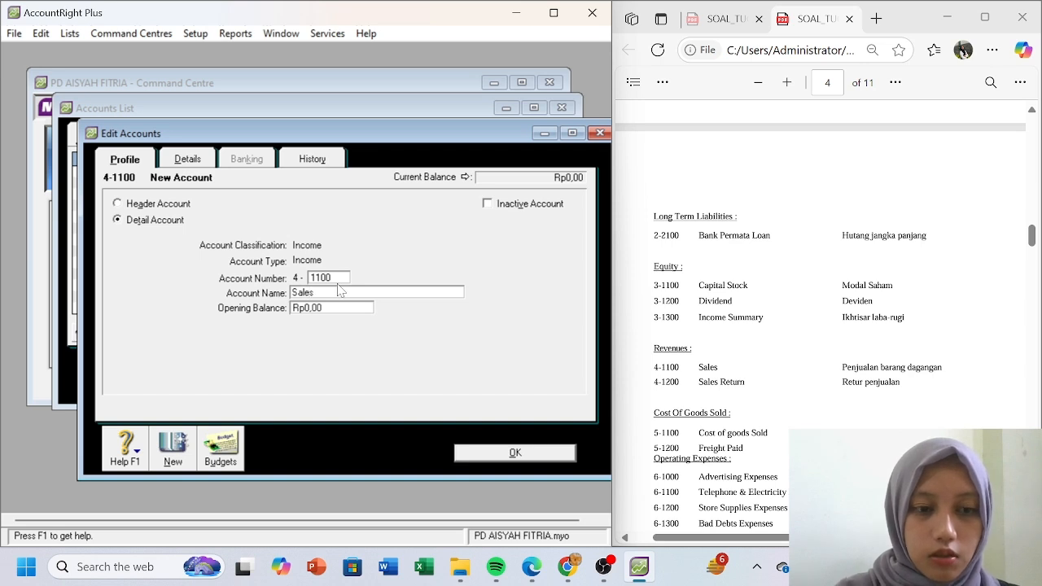
pyautogui.click(172, 446)
pyautogui.write('1200')
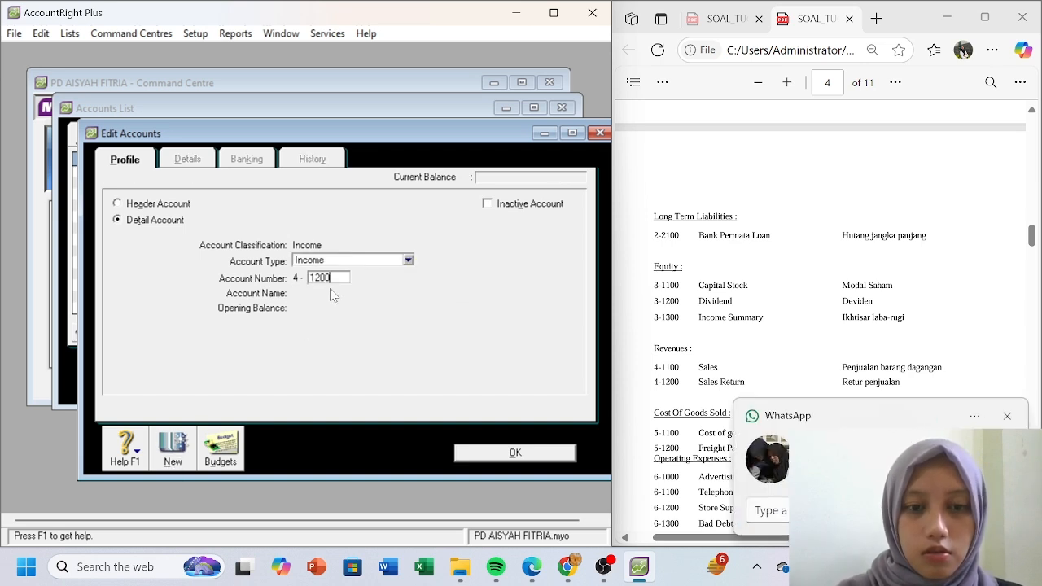
pyautogui.press('Tab')
pyautogui.write('S')
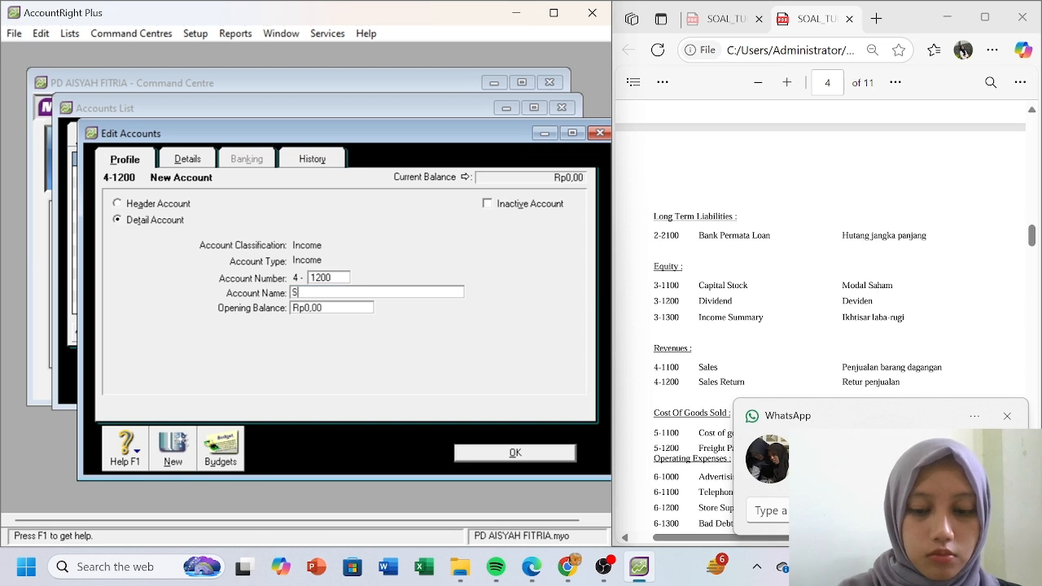
pyautogui.write('ales Return')
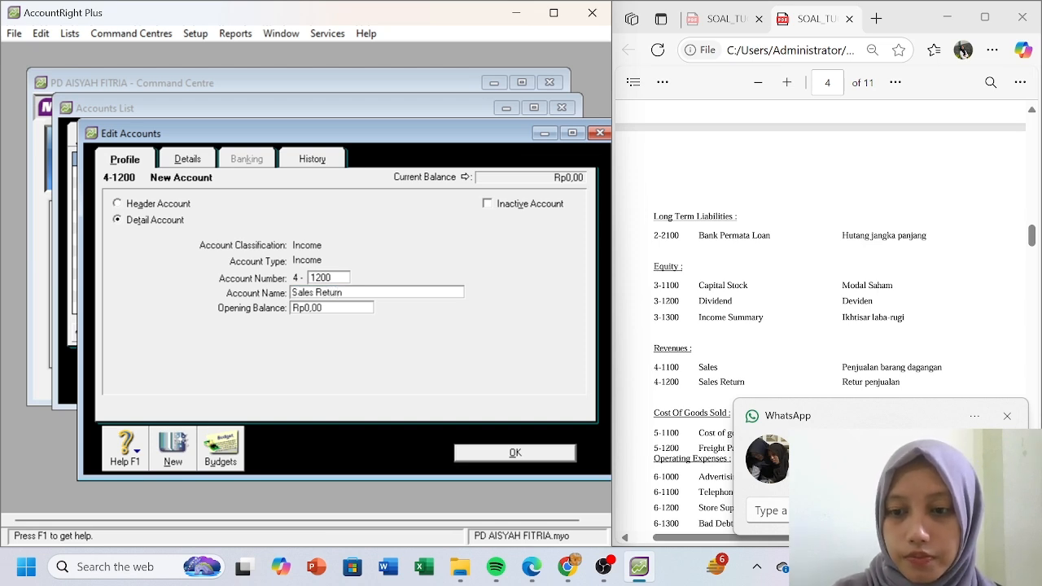
pyautogui.click(1007, 416)
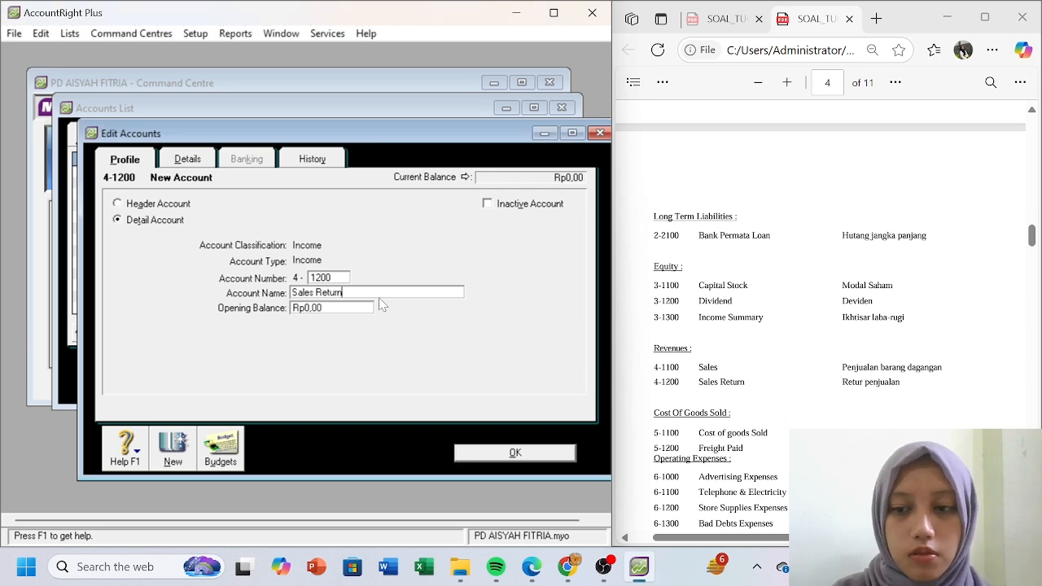
pyautogui.click(493, 458)
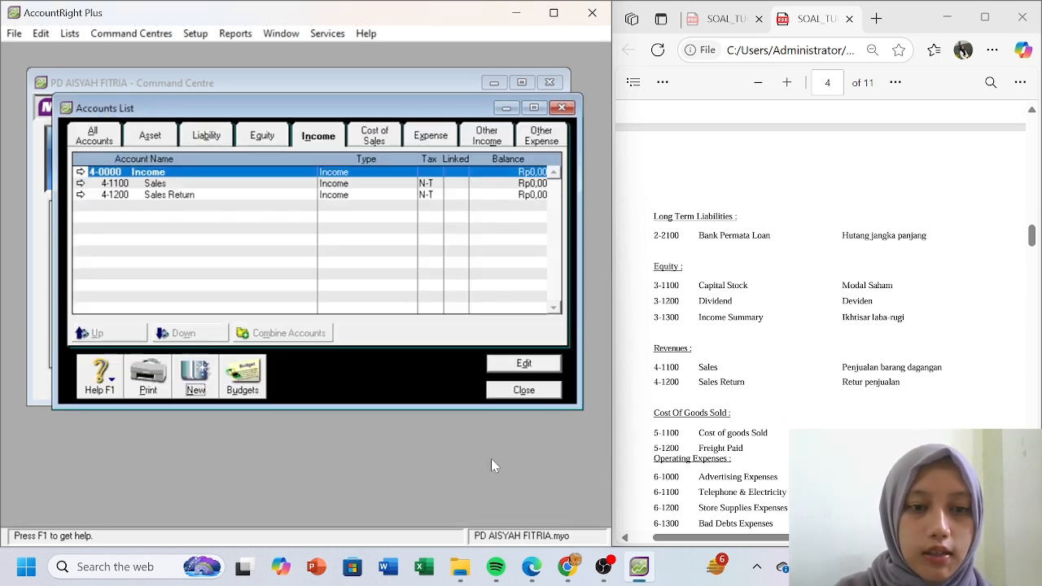
pyautogui.click(376, 137)
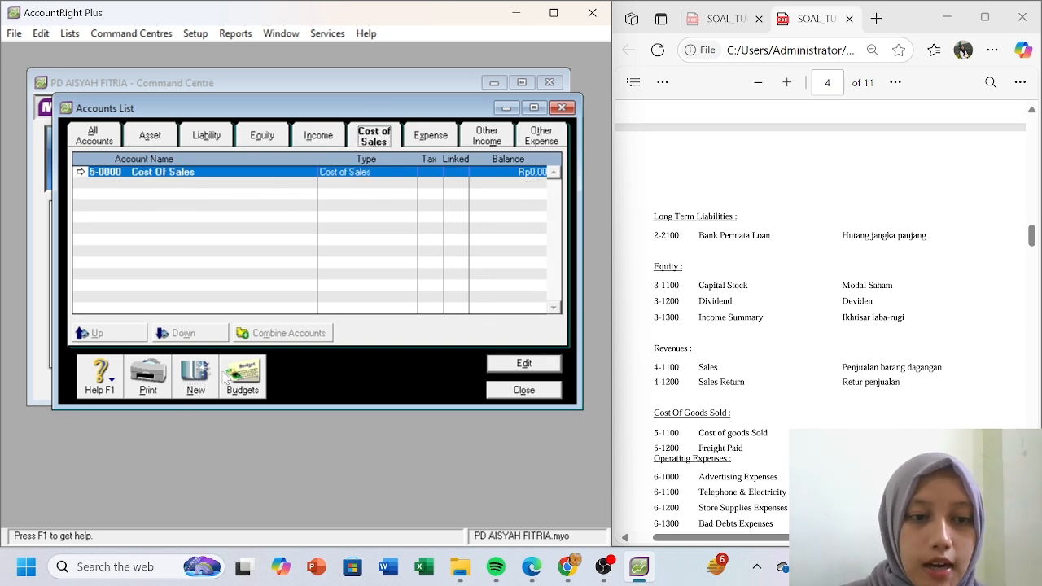
# - Create detail accounts 5-1100 Cost of Goods Sold and 5-1200 Freight Paid
pyautogui.click(195, 379)
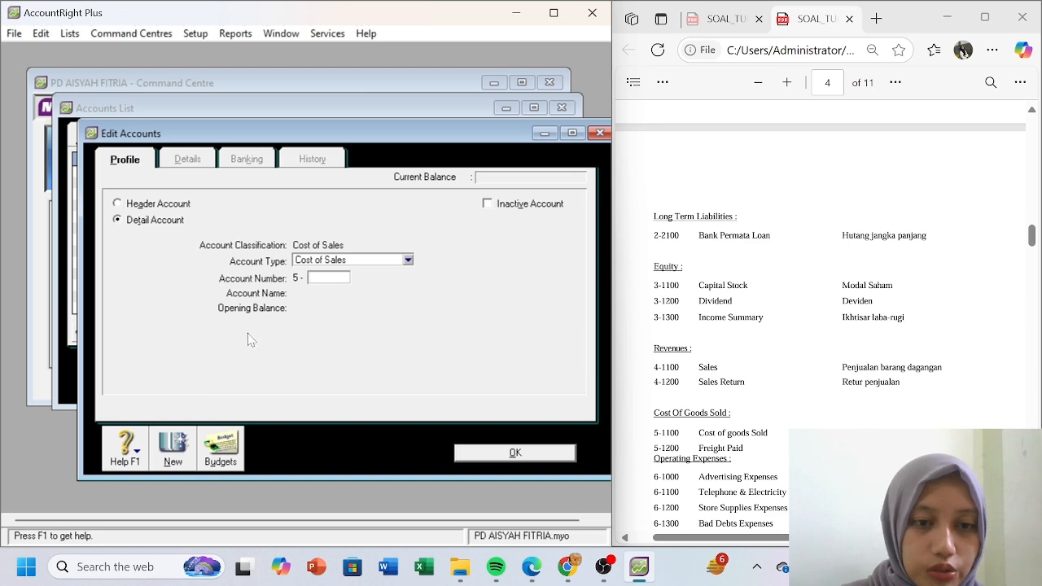
pyautogui.write('1100')
pyautogui.press('Tab')
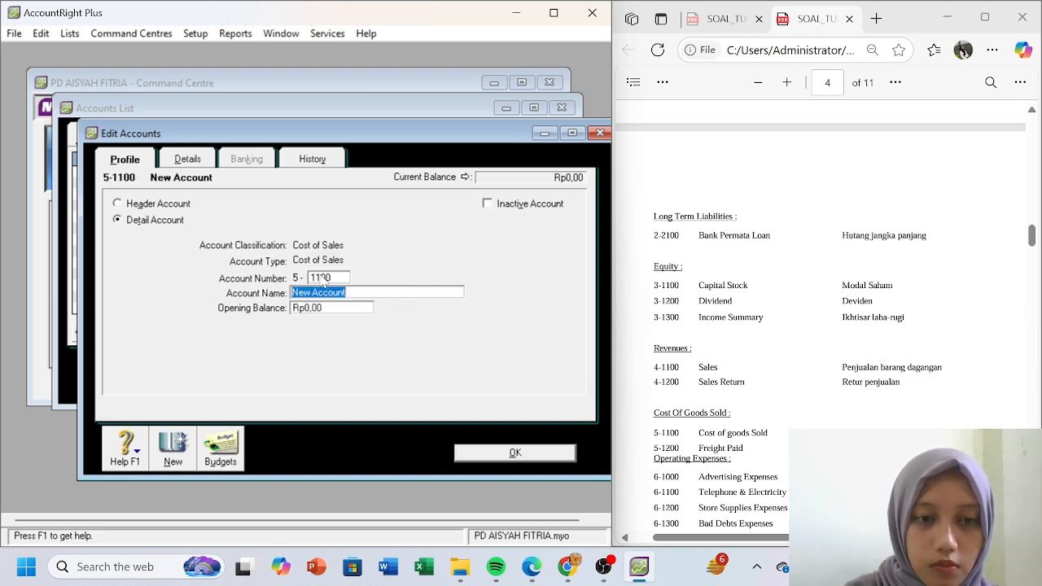
pyautogui.write('Cost')
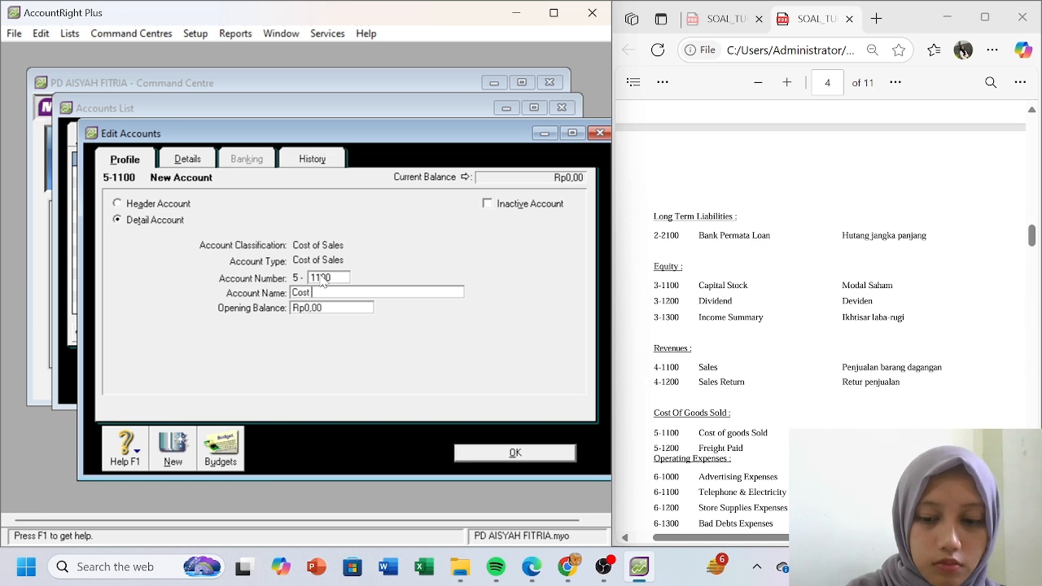
pyautogui.write(' of Go')
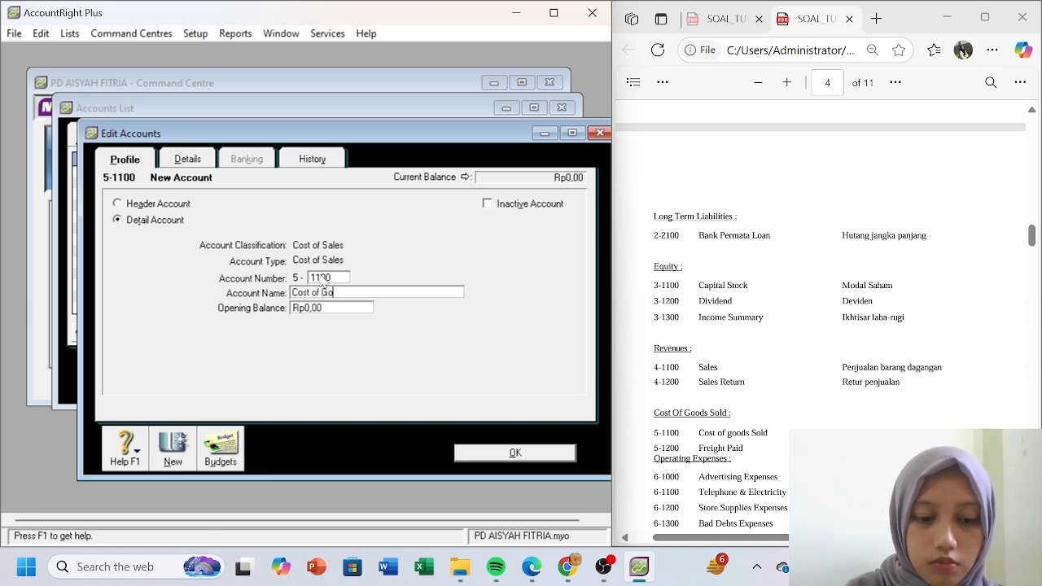
pyautogui.write('ods Sold')
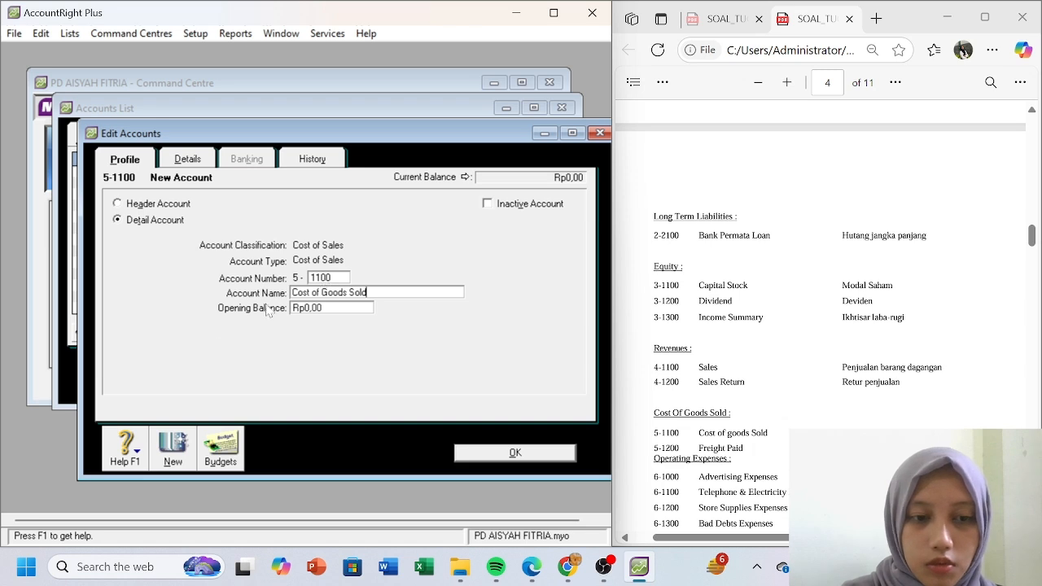
pyautogui.click(173, 454)
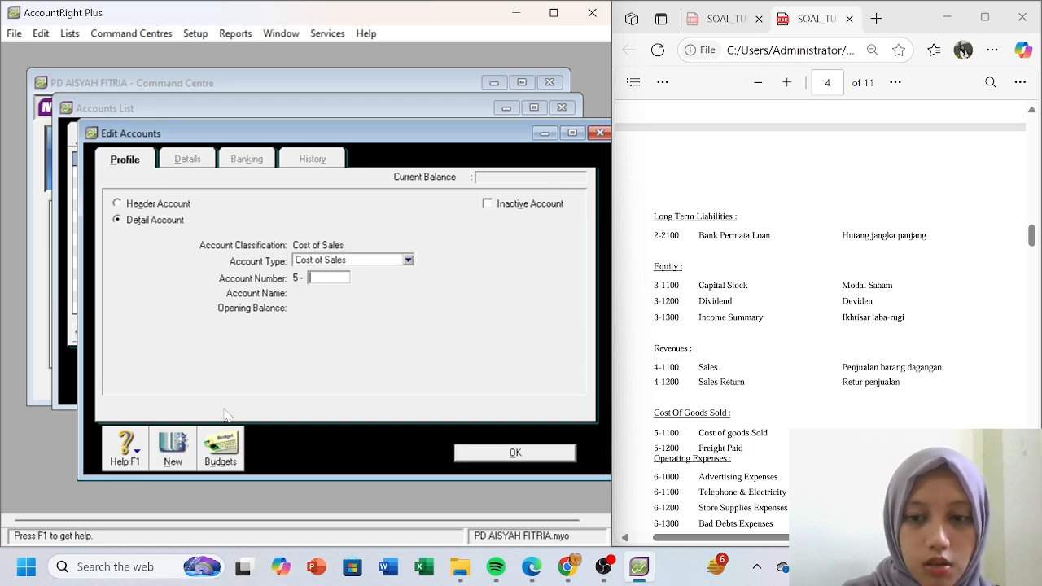
pyautogui.write('1')
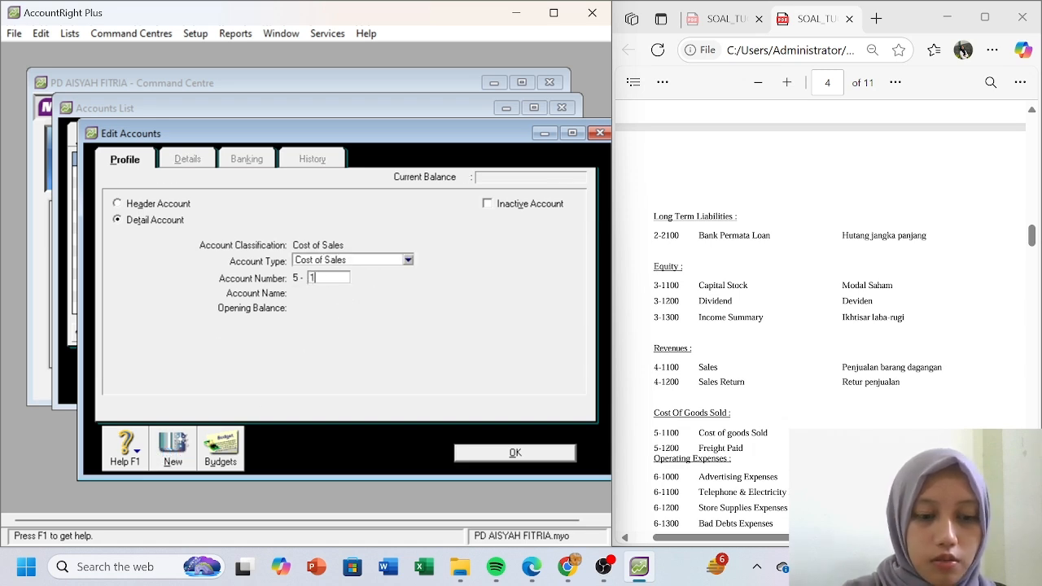
pyautogui.write('200')
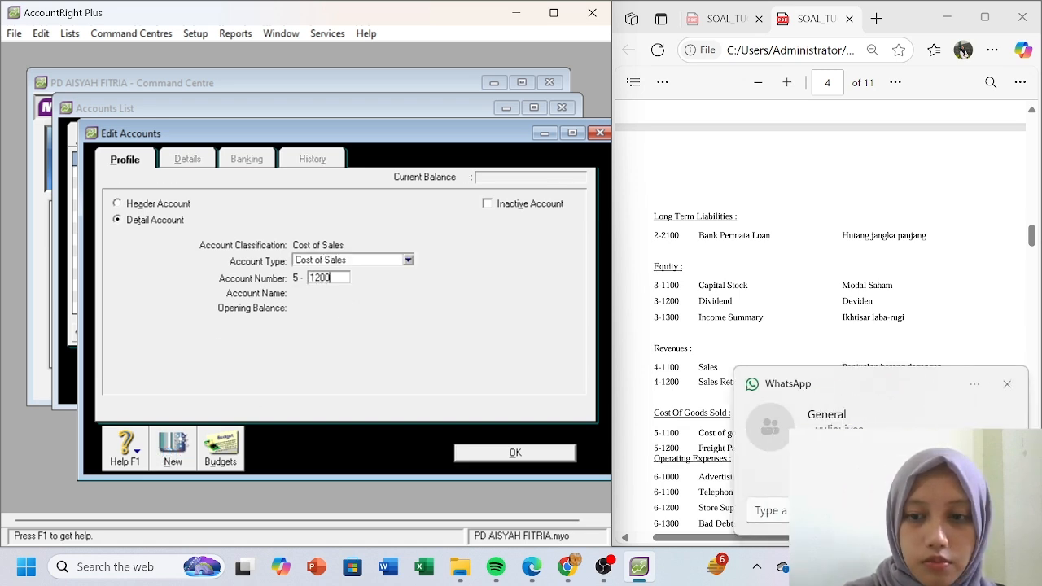
pyautogui.click(1007, 384)
pyautogui.click(413, 299)
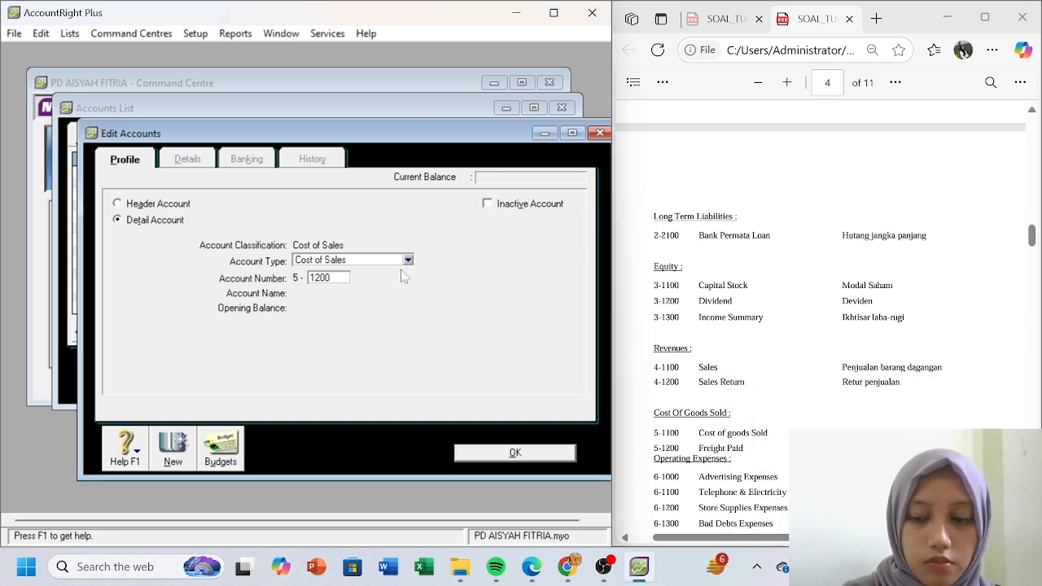
pyautogui.press('Tab')
pyautogui.write('Frei')
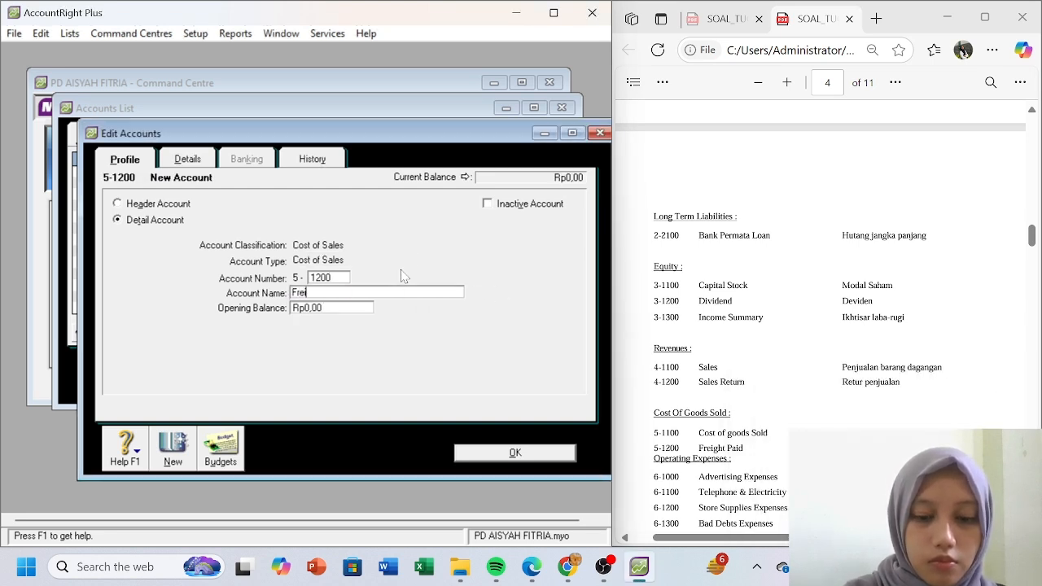
pyautogui.write('ght Paid')
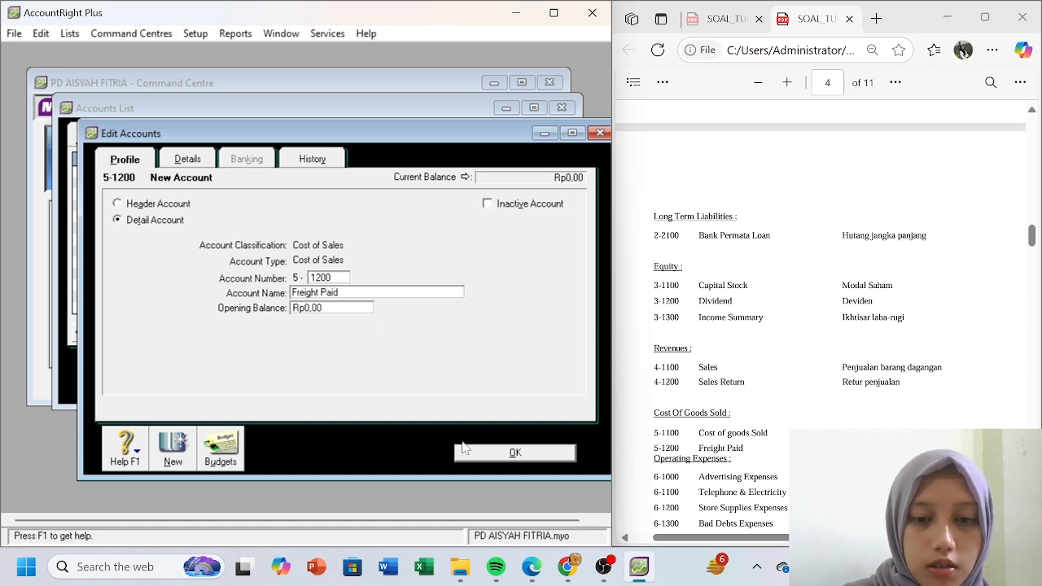
pyautogui.click(463, 448)
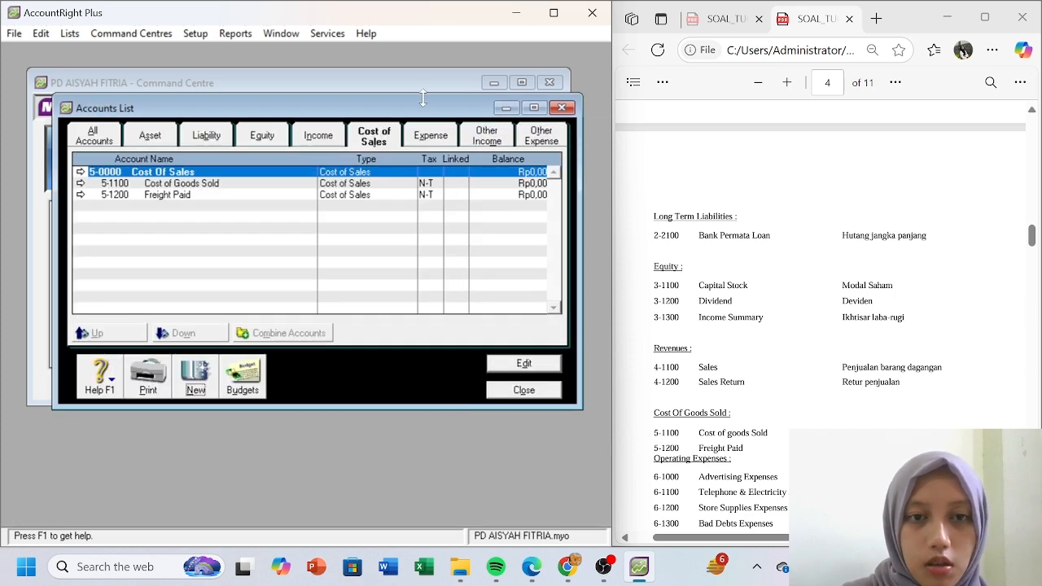
# - Show the Expense accounts list and scroll the reference PDF of accounts
pyautogui.click(438, 137)
pyautogui.click(830, 344)
pyautogui.scroll(-2, 830, 343)
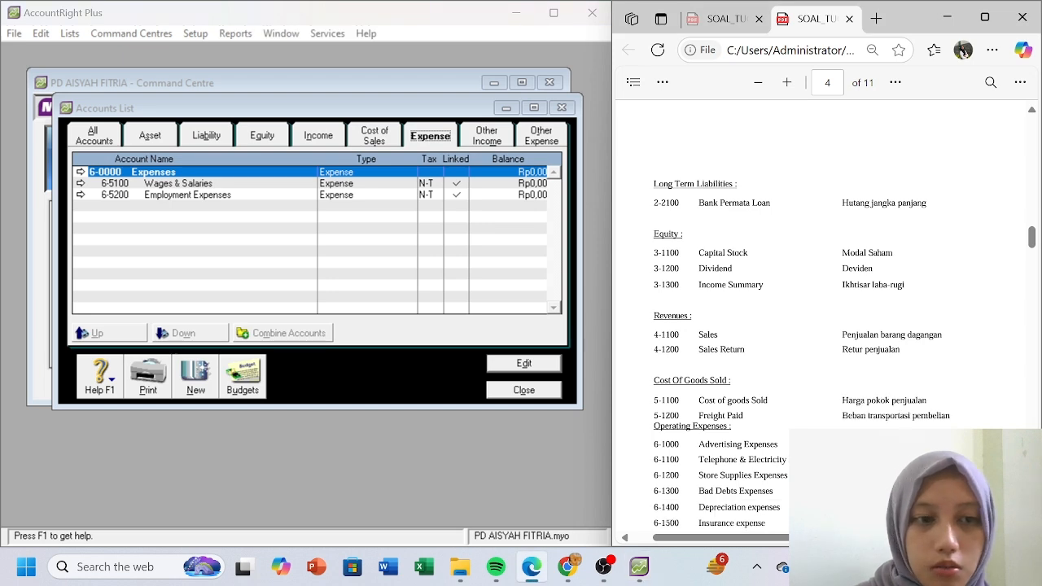
pyautogui.scroll(-1, 822, 325)
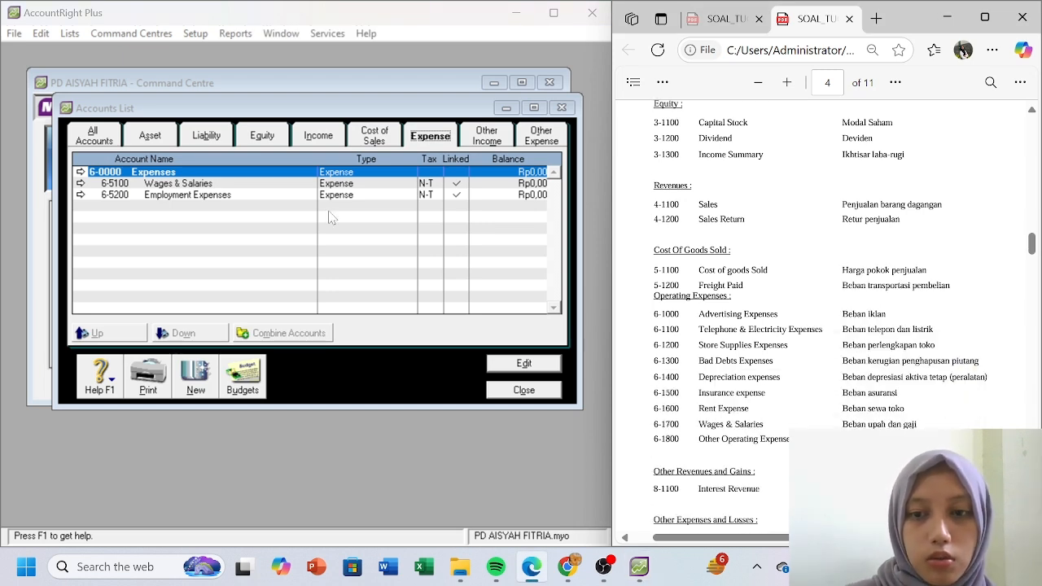
# - Create expense account 6-1100 Advertising Expenses
pyautogui.click(195, 391)
pyautogui.write('1100')
pyautogui.press('Tab')
pyautogui.write('A')
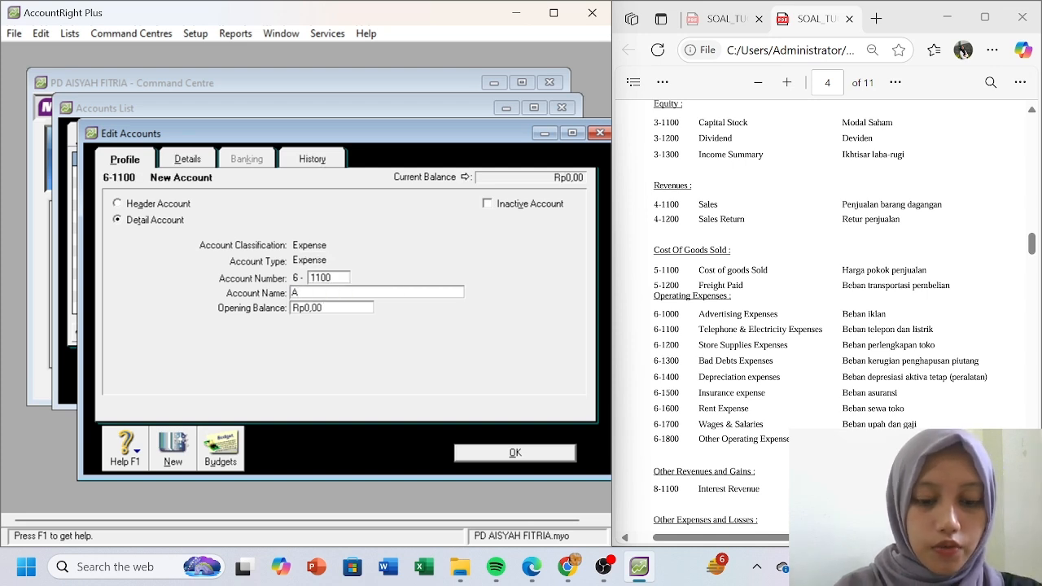
pyautogui.write('dvert')
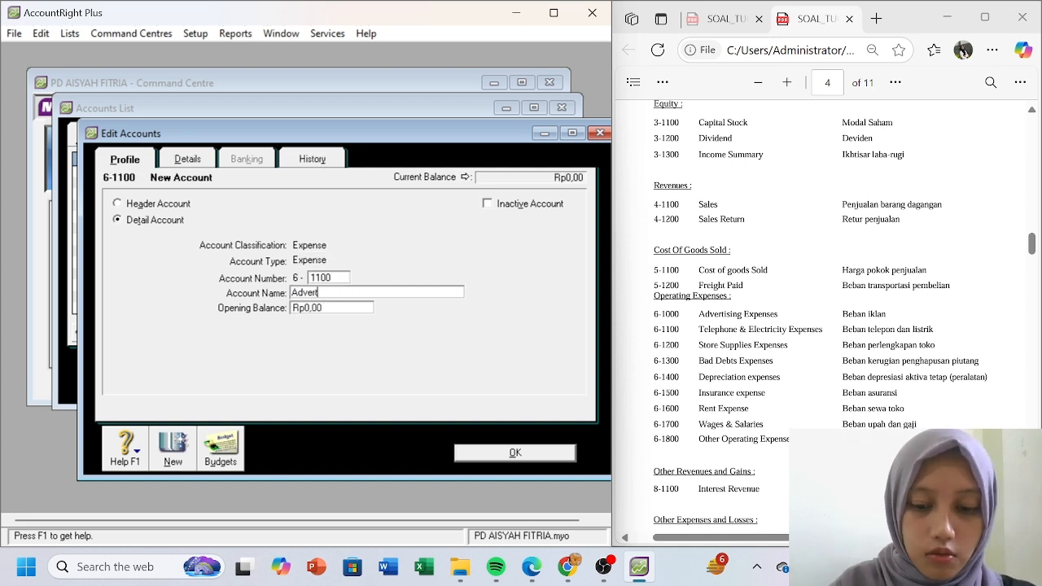
pyautogui.write('ising Expenses')
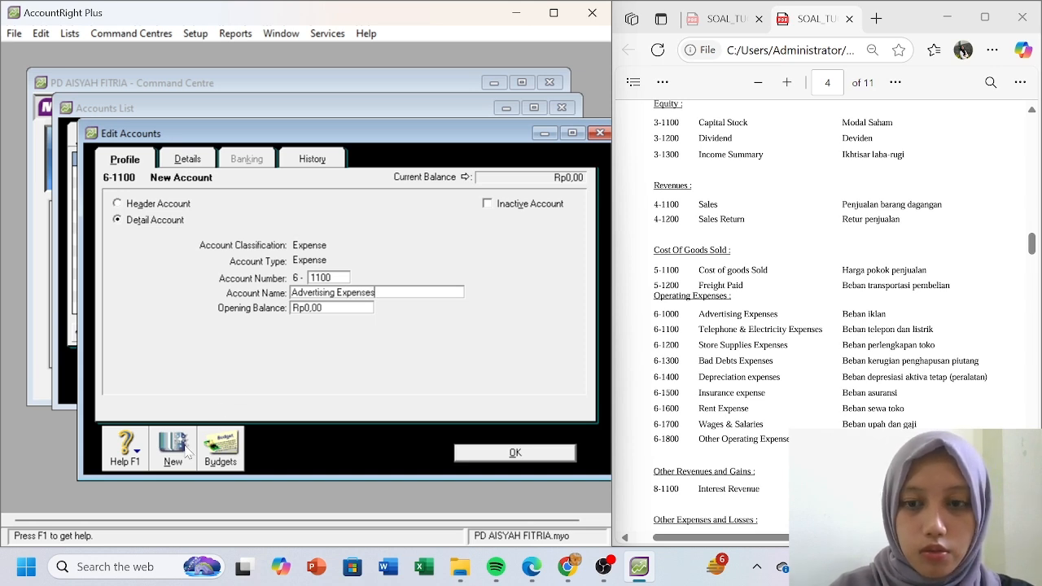
pyautogui.click(184, 453)
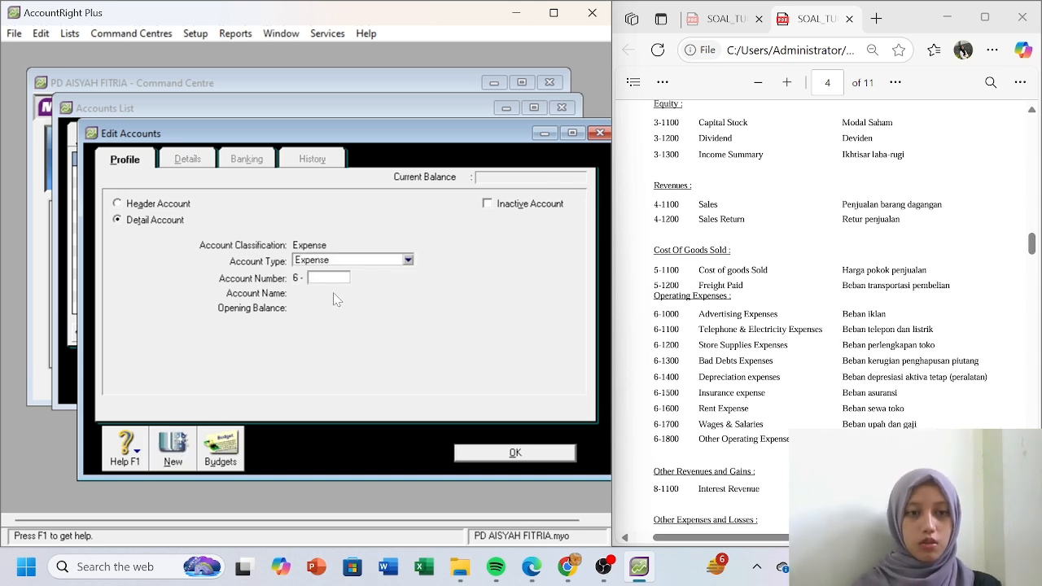
# - Create expense account 6-1200 Telephone&Electricity Expenses, then close the account form
pyautogui.write('1200')
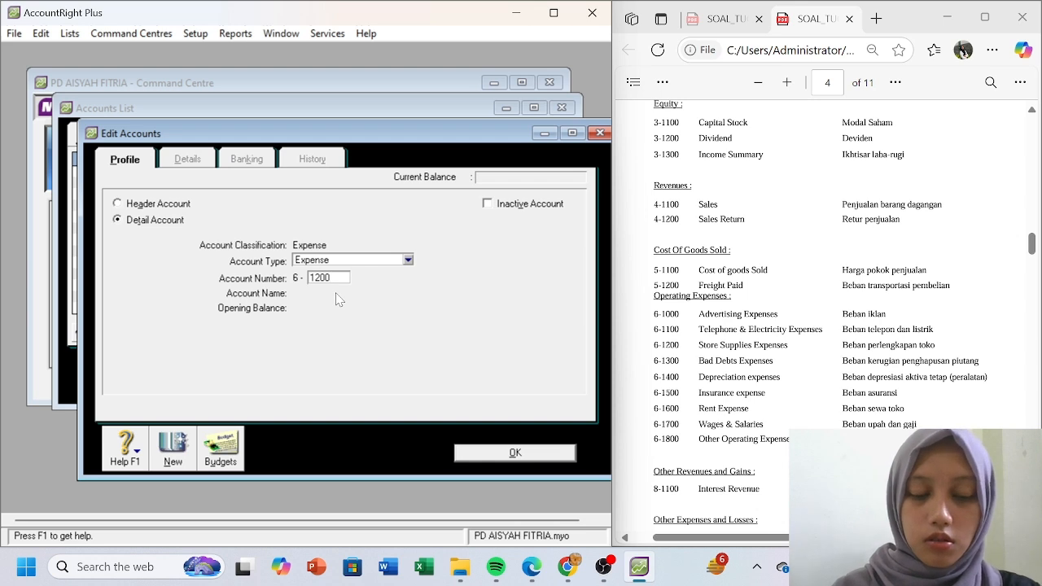
pyautogui.press('Tab')
pyautogui.press('BackSpace')
pyautogui.write('telephon')
pyautogui.press('BackSpace')
pyautogui.press('BackSpace')
pyautogui.press('BackSpace')
pyautogui.press('BackSpace')
pyautogui.press('BackSpace')
pyautogui.press('BackSpace')
pyautogui.press('BackSpace')
pyautogui.press('BackSpace')
pyautogui.write('Telephone')
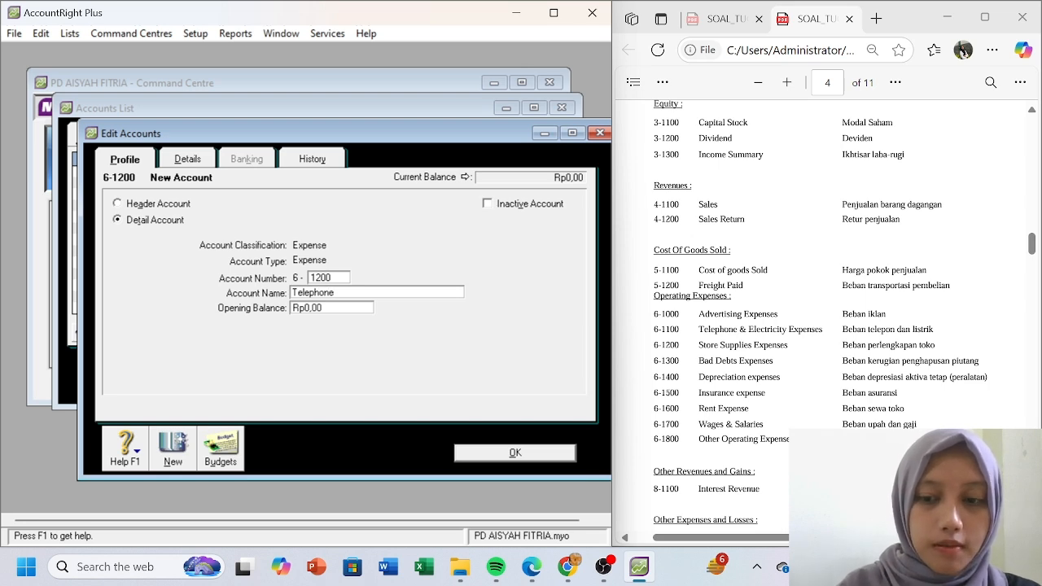
pyautogui.write('&Electricity')
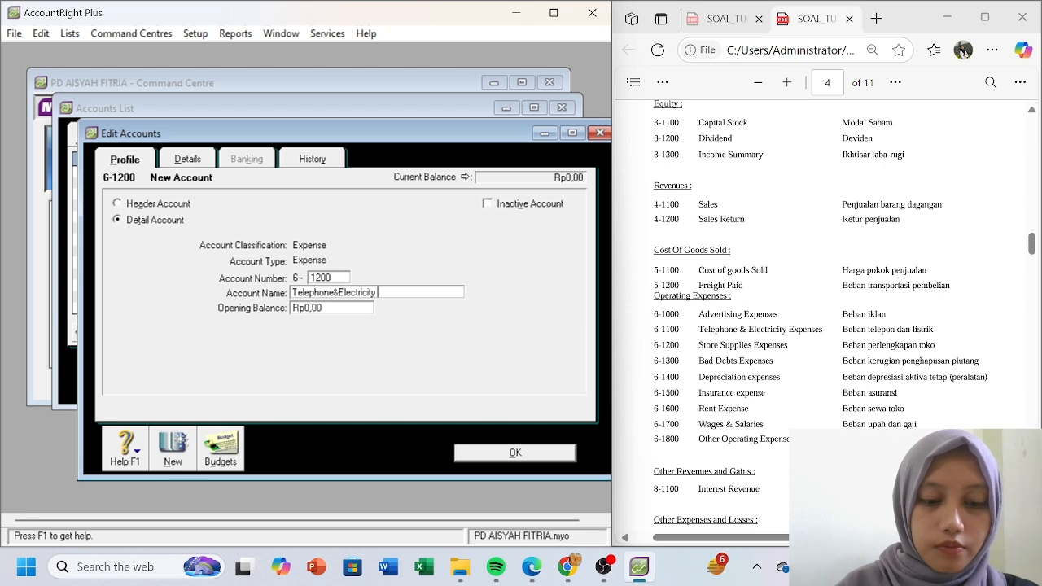
pyautogui.write(' Expenses')
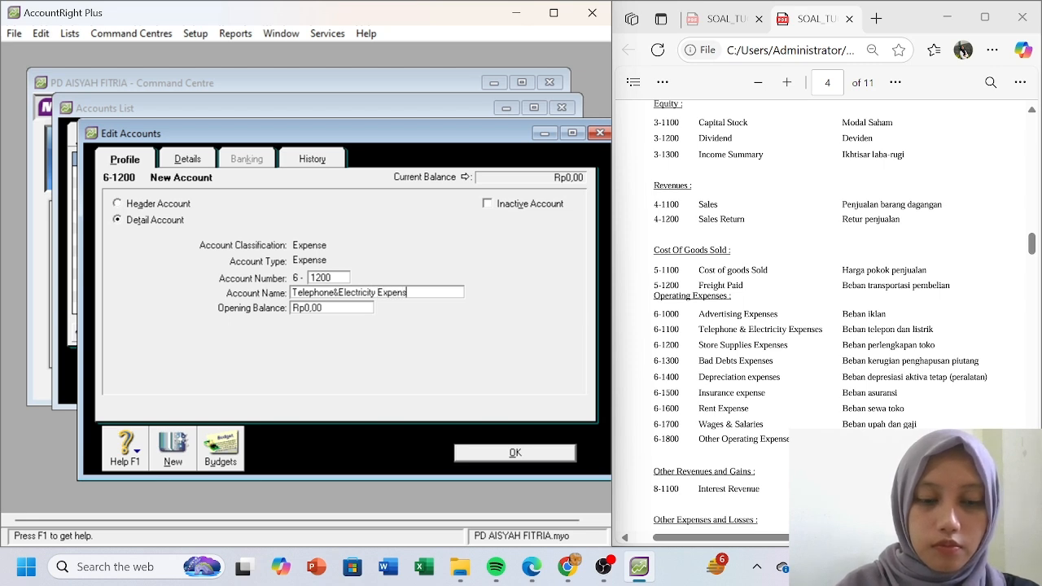
pyautogui.click(173, 444)
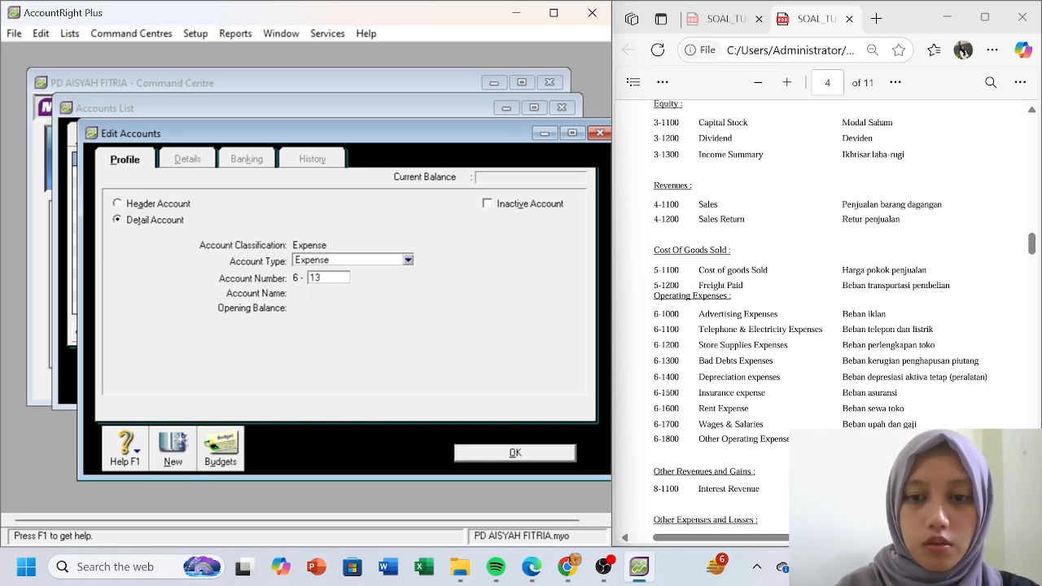
pyautogui.press('BackSpace')
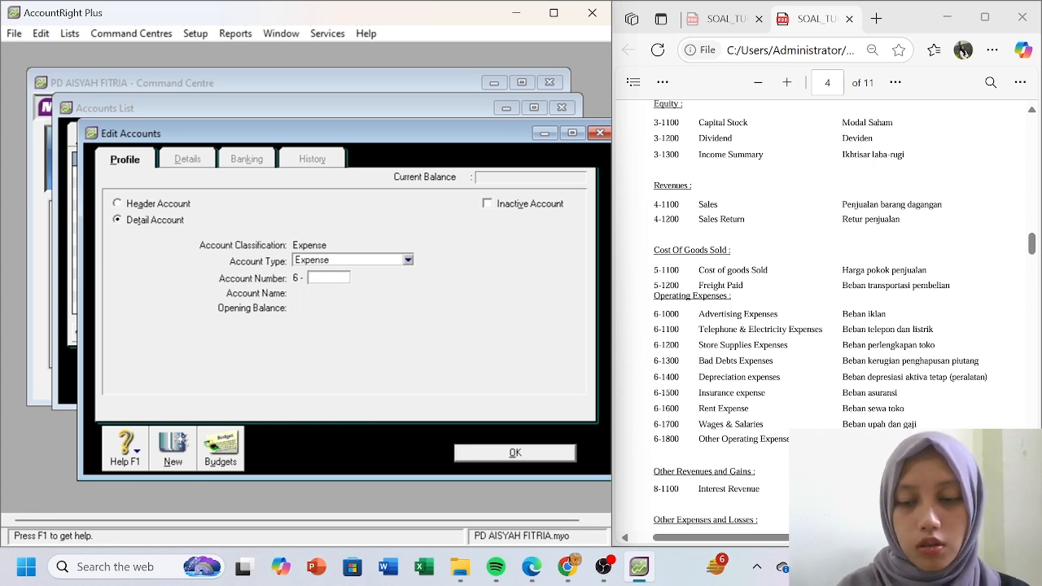
pyautogui.click(497, 452)
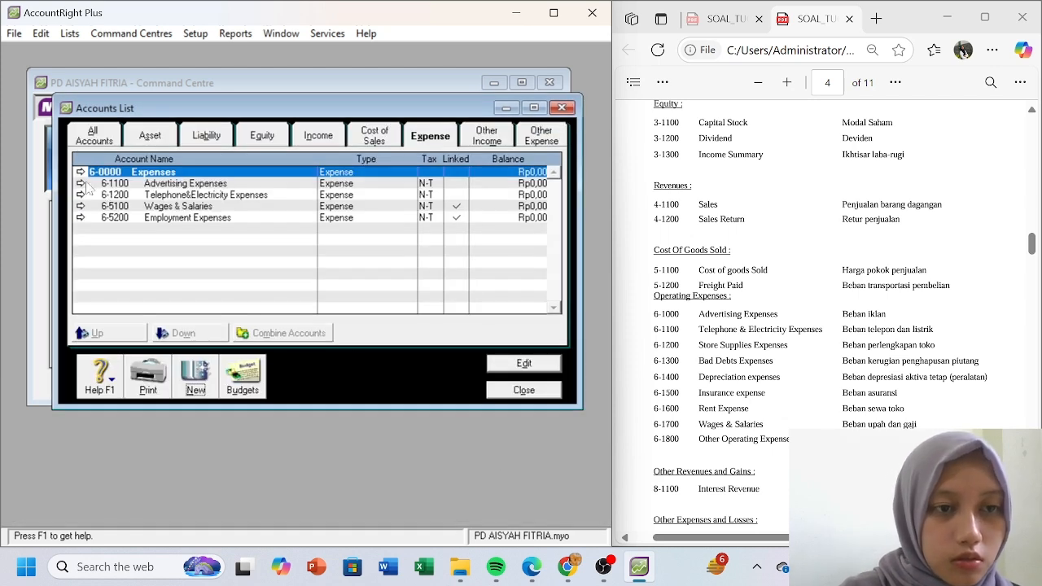
# - Renumber Advertising Expenses from 6-1100 to 6-1000
pyautogui.click(80, 183)
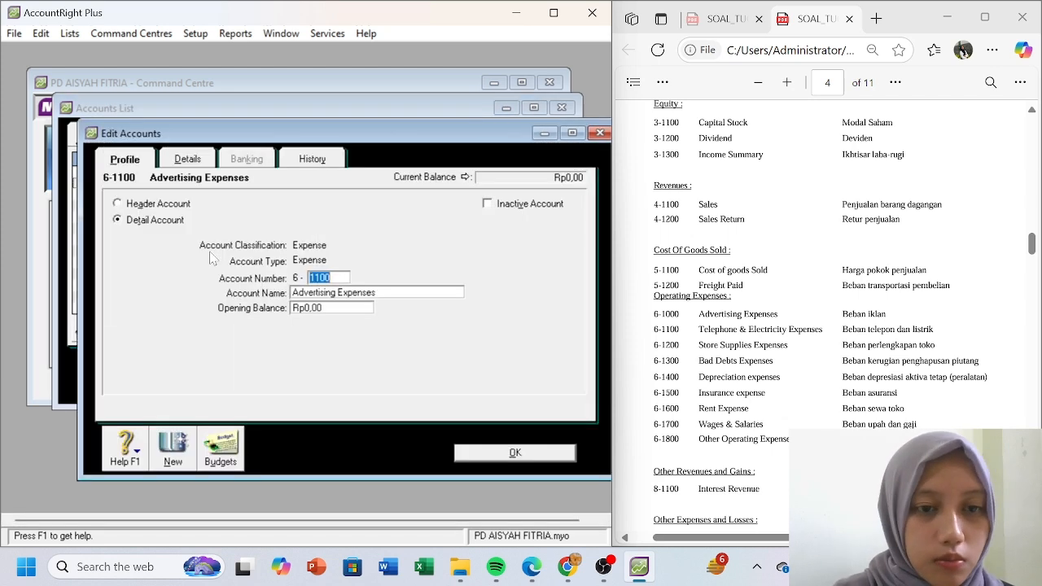
pyautogui.click(319, 277)
pyautogui.press('BackSpace')
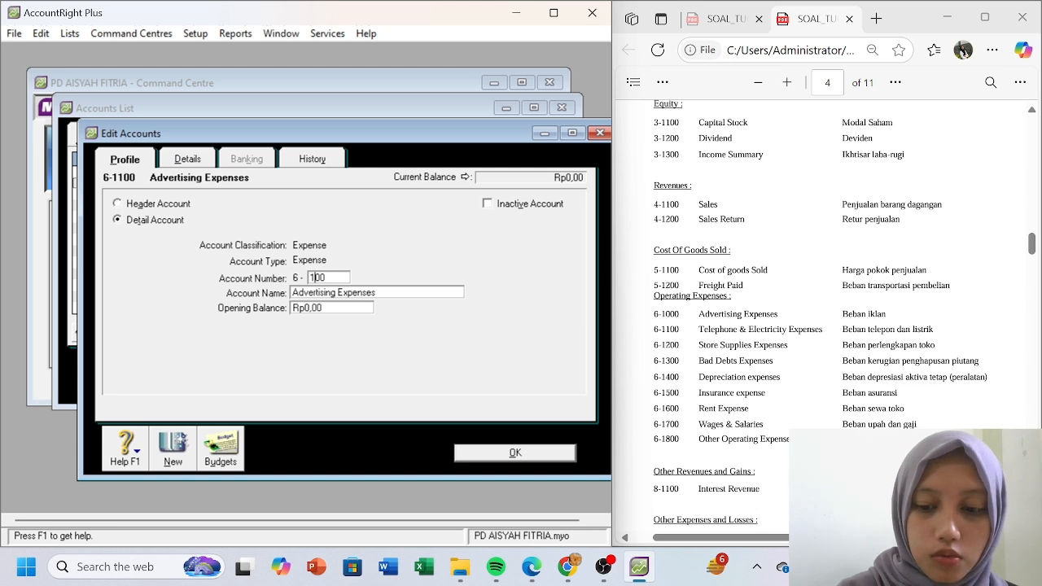
pyautogui.click(480, 449)
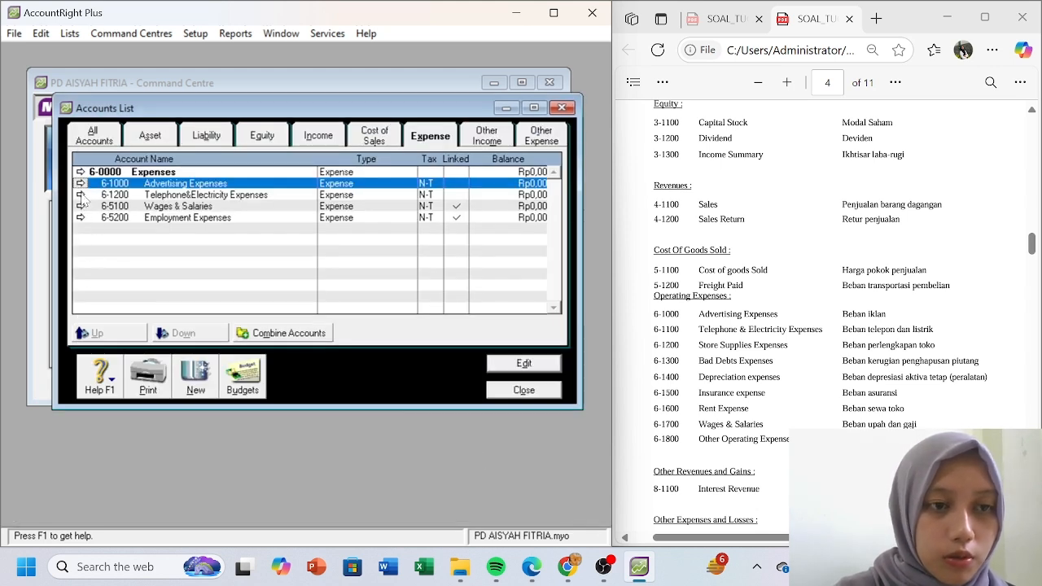
# - Renumber Telephone&Electricity Expenses from 6-1200 to 6-1100
pyautogui.click(81, 196)
pyautogui.click(319, 277)
pyautogui.press('BackSpace')
pyautogui.write('1100')
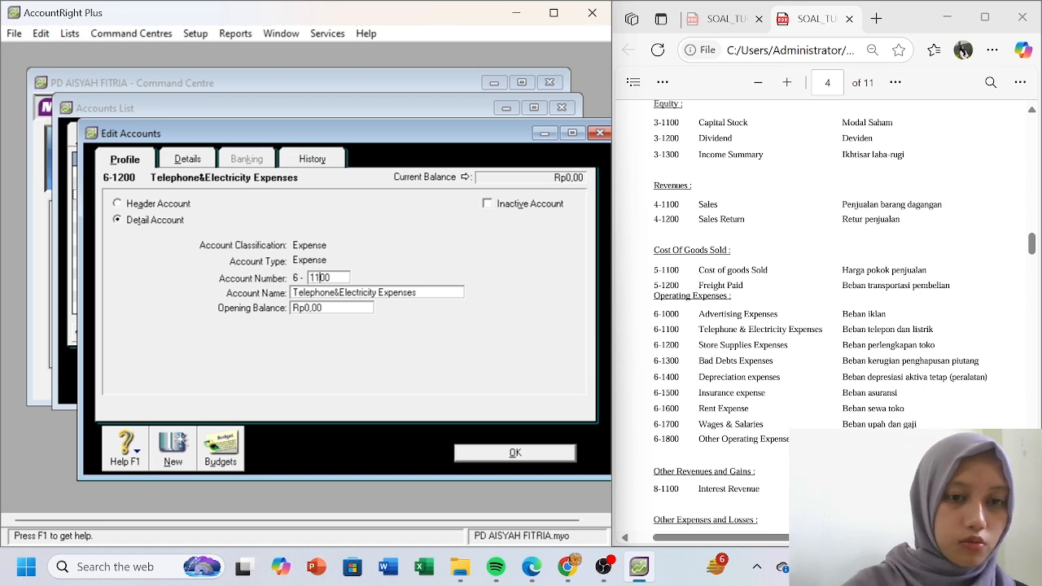
pyautogui.click(175, 455)
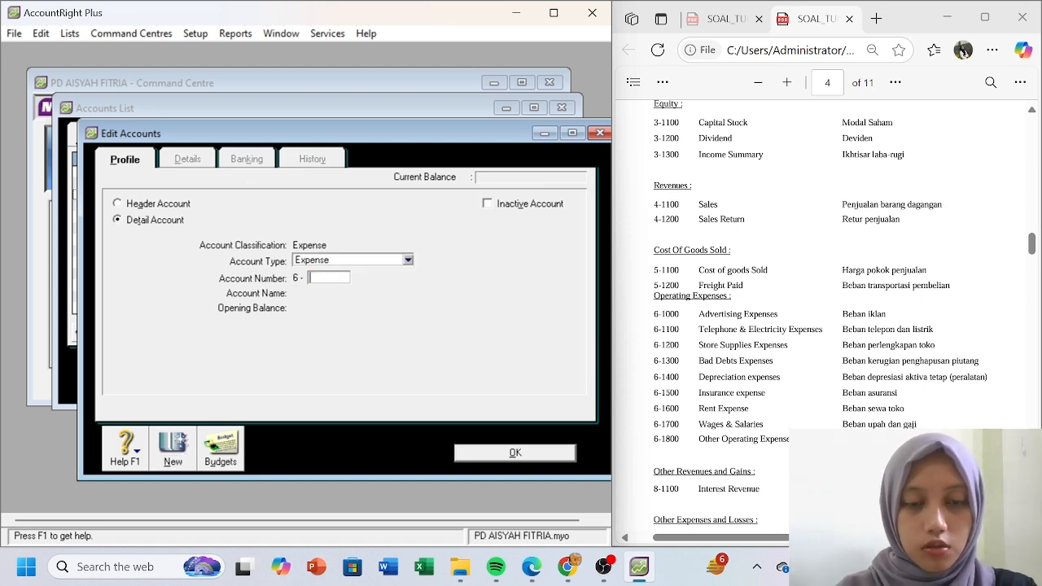
# - Add expense accounts 6-1200 Store Supplies Expenses and 6-1300 Bad Debts Expenses
pyautogui.write('12')
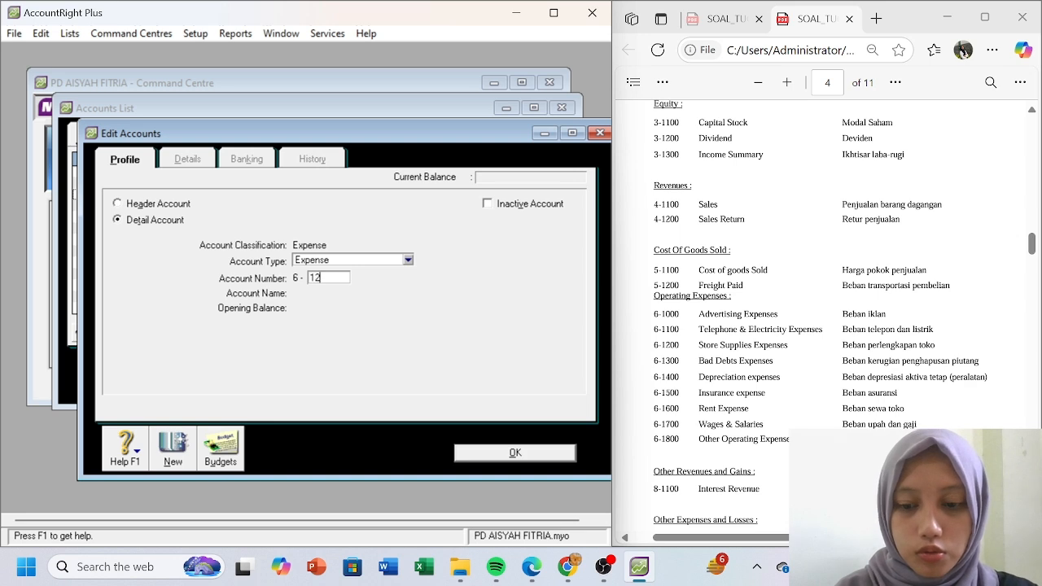
pyautogui.write('00')
pyautogui.press('Tab')
pyautogui.write('St')
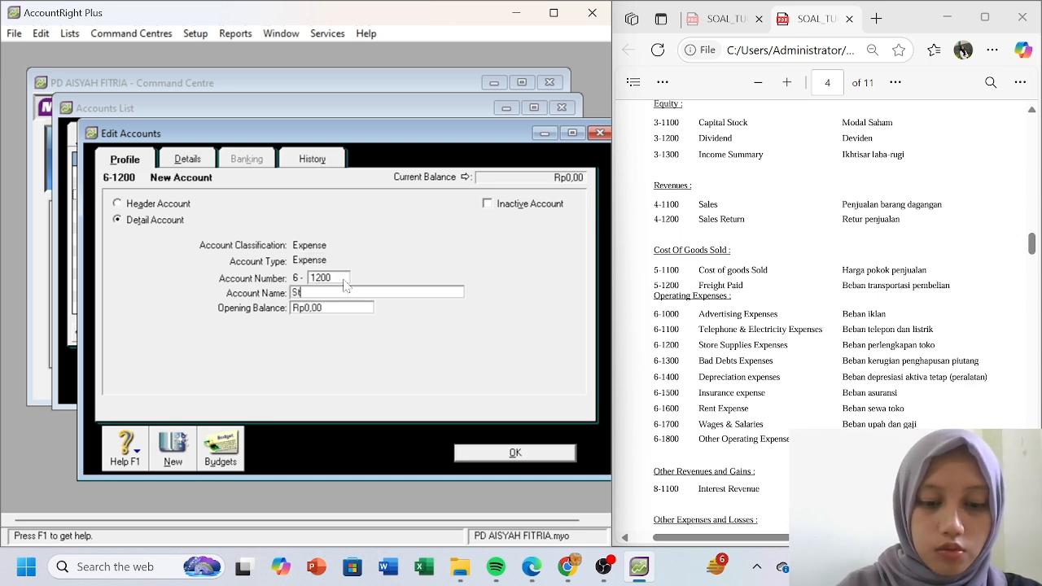
pyautogui.write('ore S')
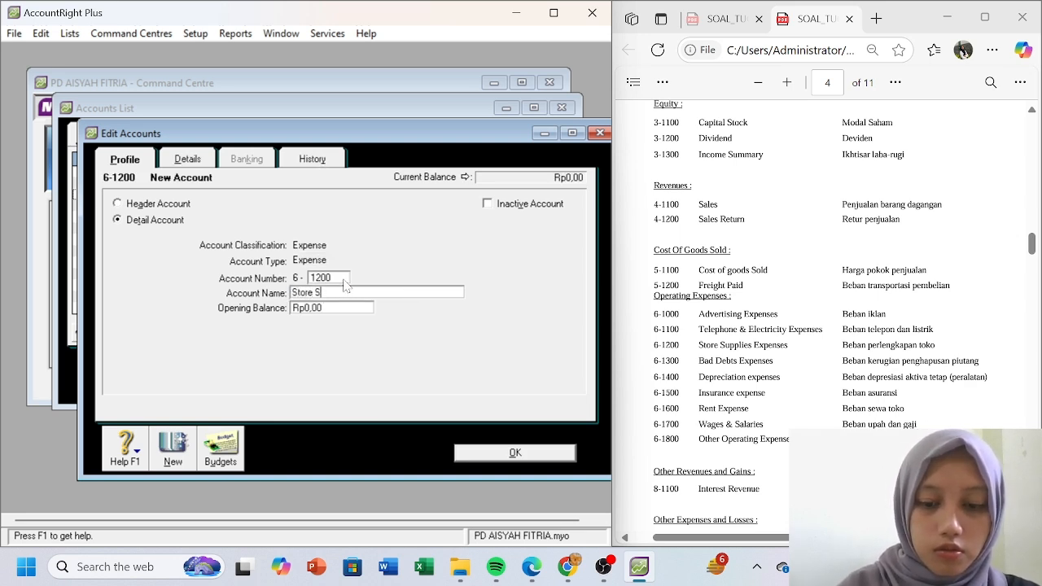
pyautogui.write('upplies Expenses')
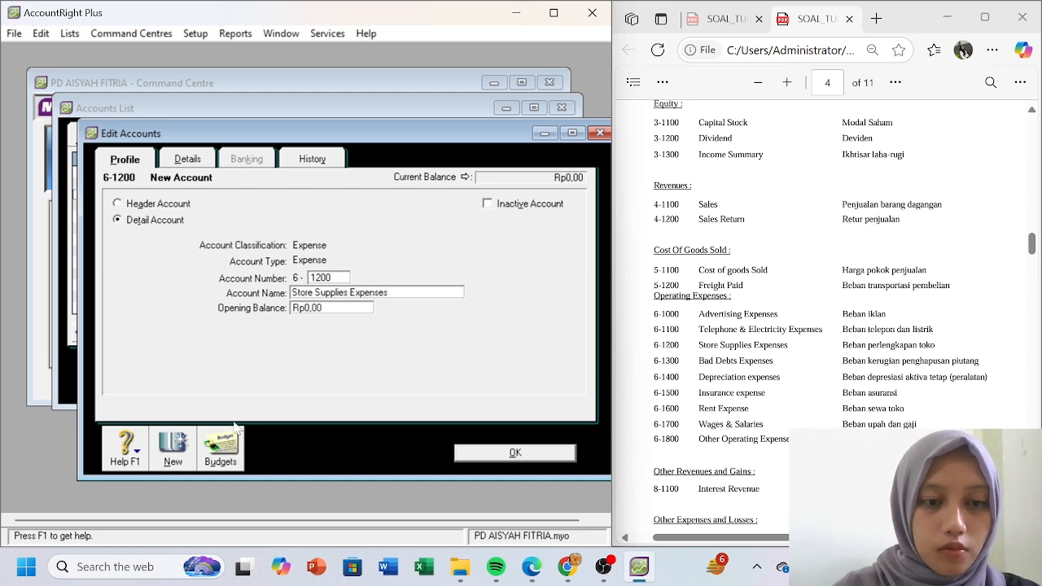
pyautogui.click(173, 451)
pyautogui.write('1')
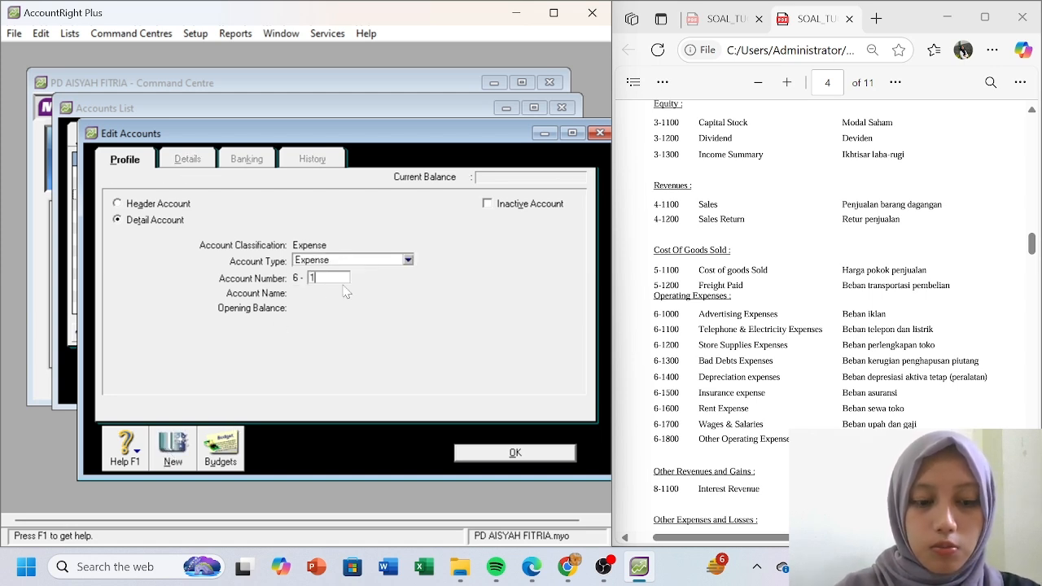
pyautogui.write('3')
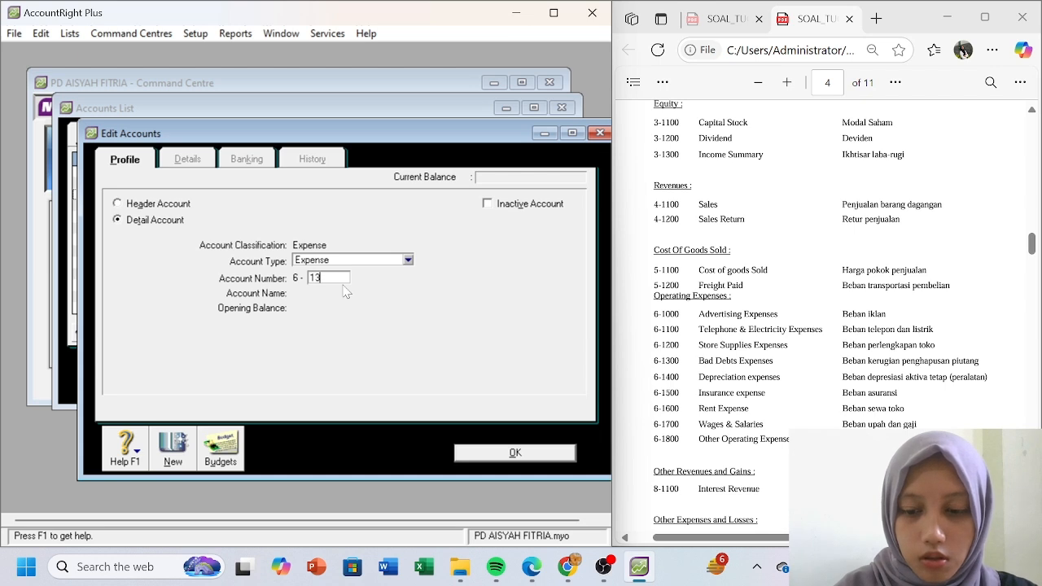
pyautogui.write('00')
pyautogui.press('Tab')
pyautogui.write('B')
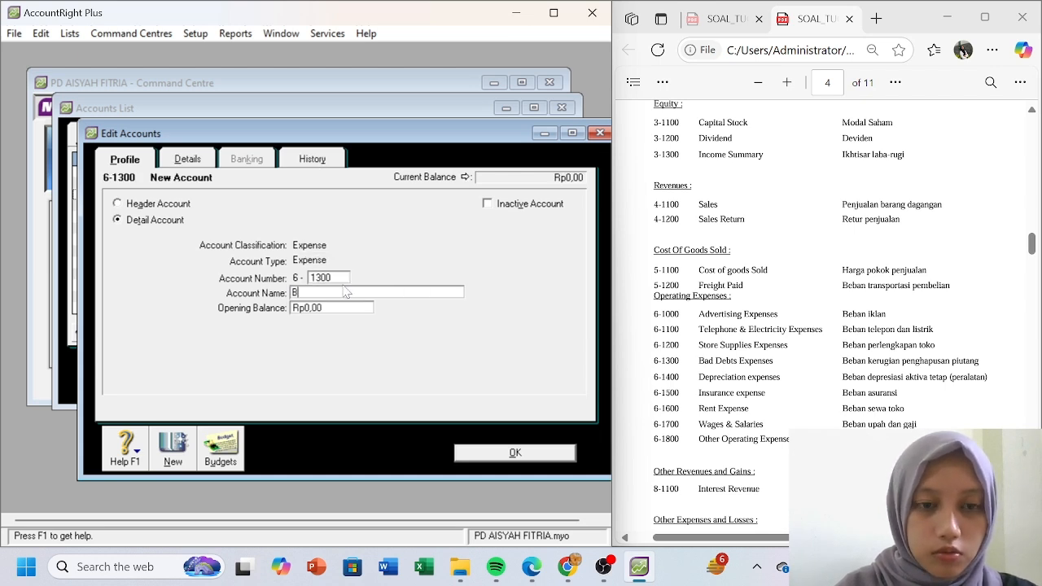
pyautogui.write('ad Debts Expenses')
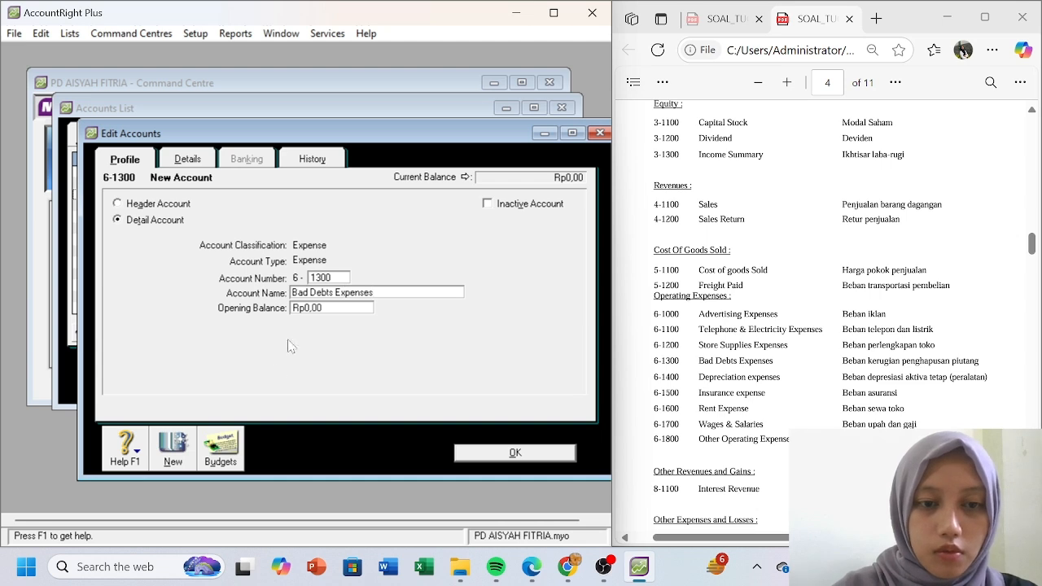
pyautogui.click(184, 462)
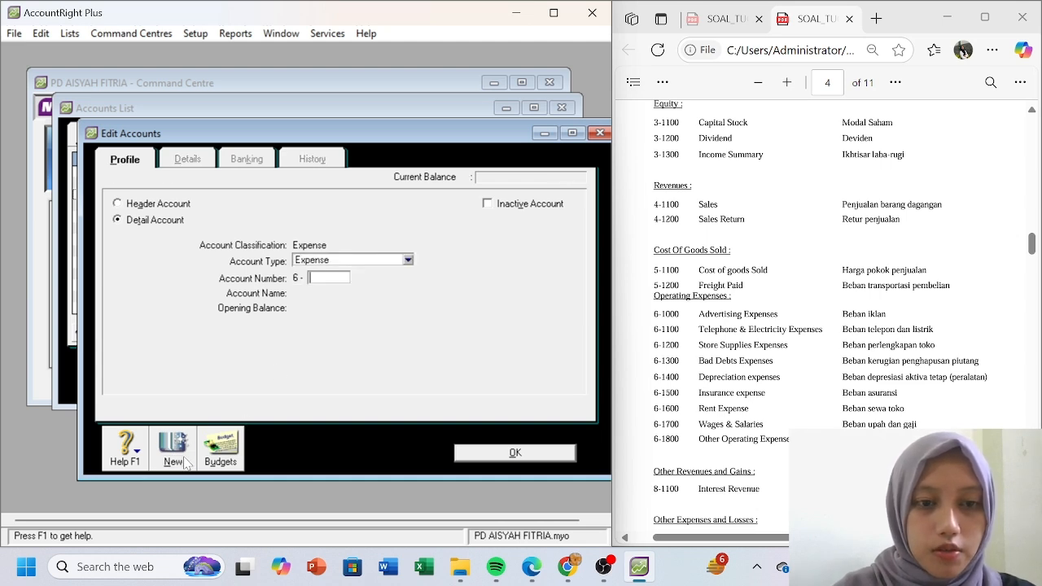
# - Add expense accounts 6-1400 Depreciation Expenses and 6-1500 Insurance Expenses
pyautogui.write('1400')
pyautogui.press('Tab')
pyautogui.write('Depreciation')
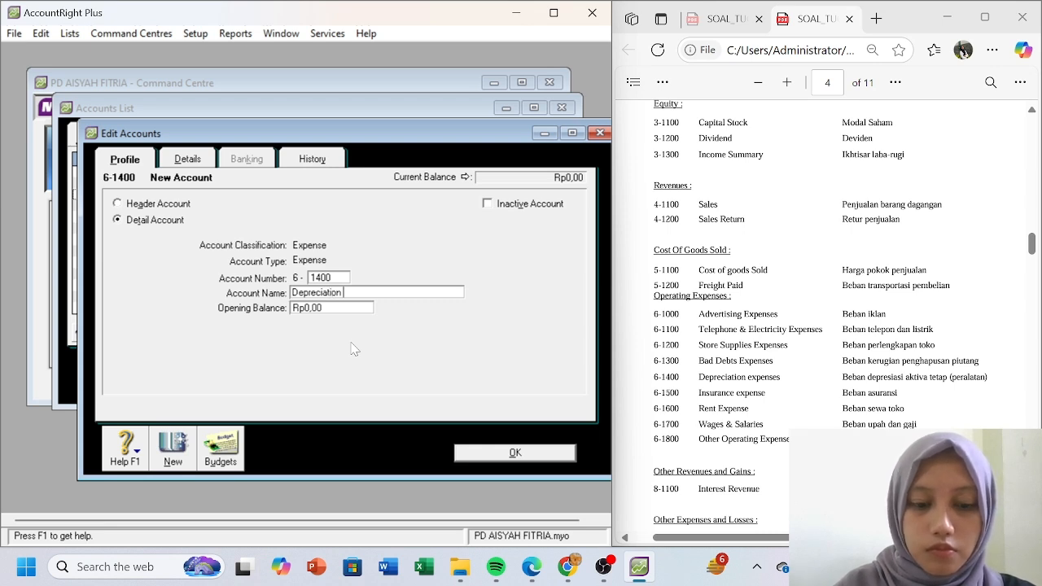
pyautogui.write(' Expenses')
pyautogui.click(166, 454)
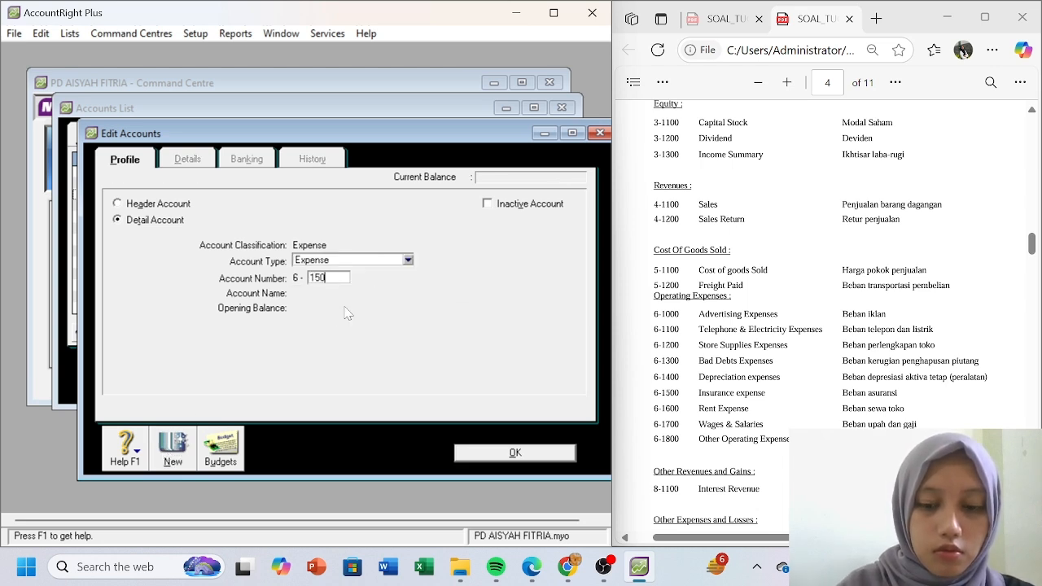
pyautogui.press('Tab')
pyautogui.write('Insuran')
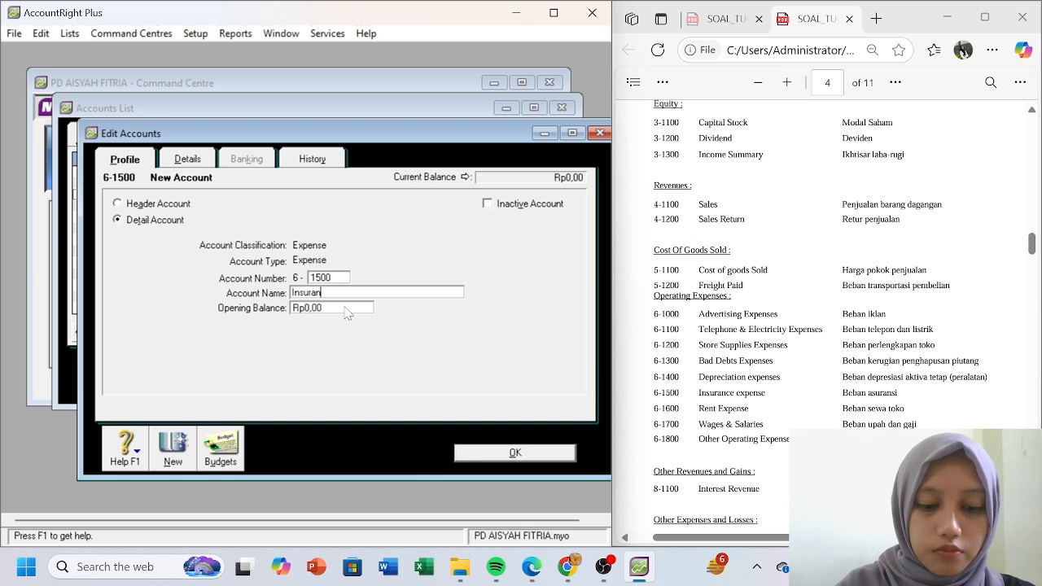
pyautogui.write('ce Expenses')
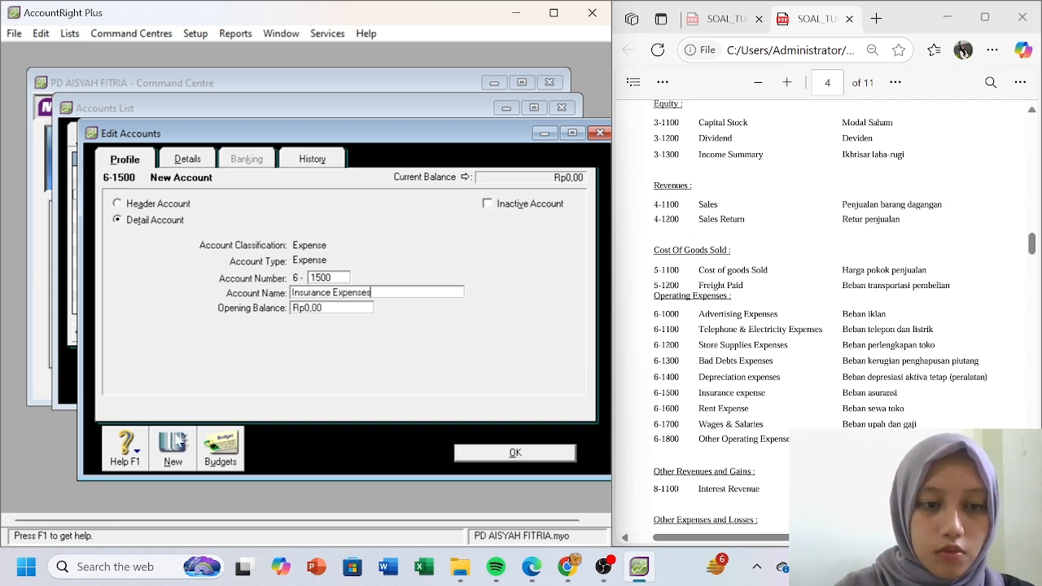
pyautogui.click(173, 457)
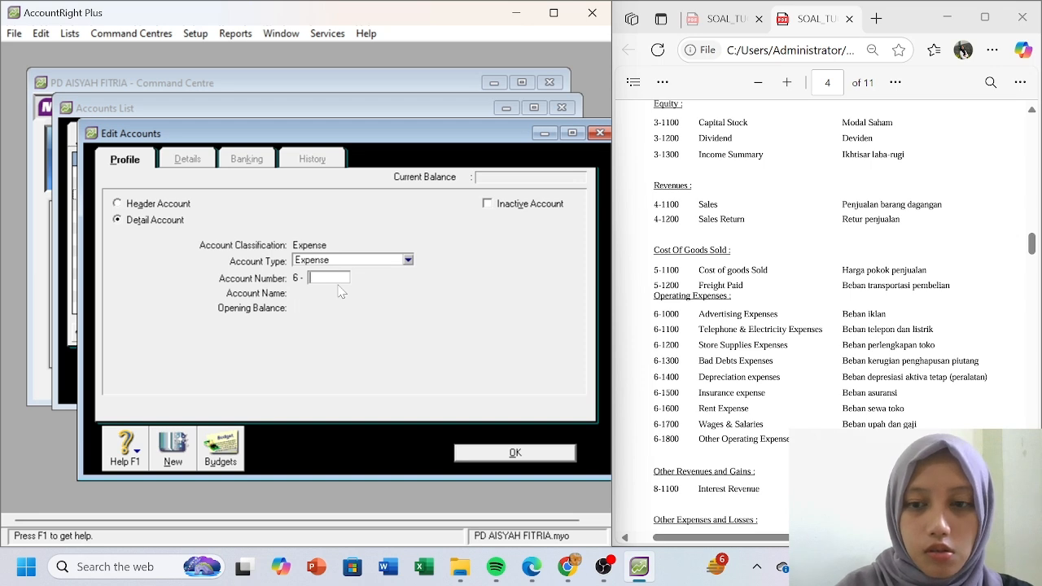
# - Add expense account 6-1600 Rent Expenses, correcting its capitalisation
pyautogui.write('1600')
pyautogui.press('Tab')
pyautogui.write('ren')
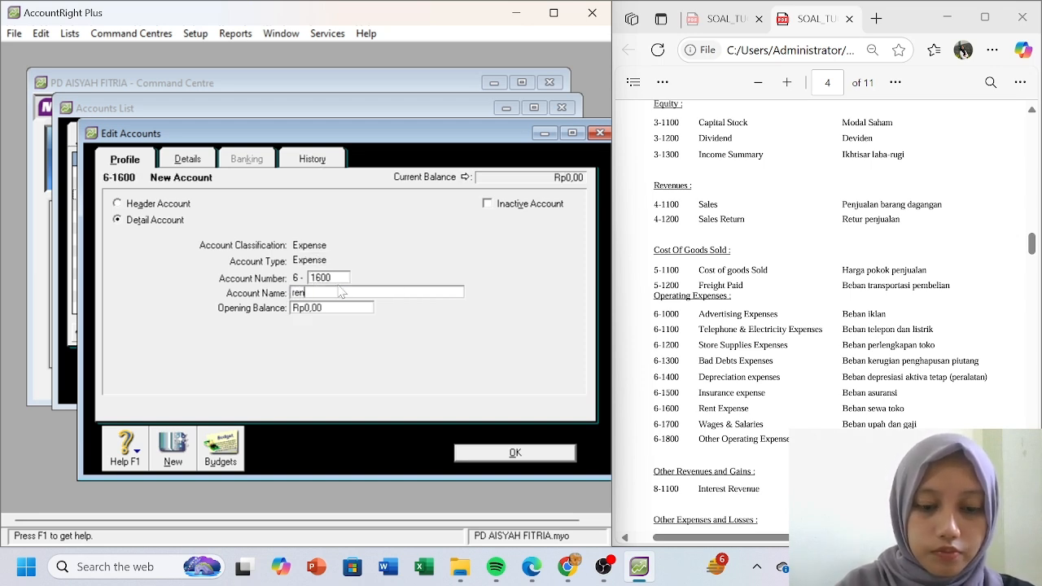
pyautogui.write('t Expe')
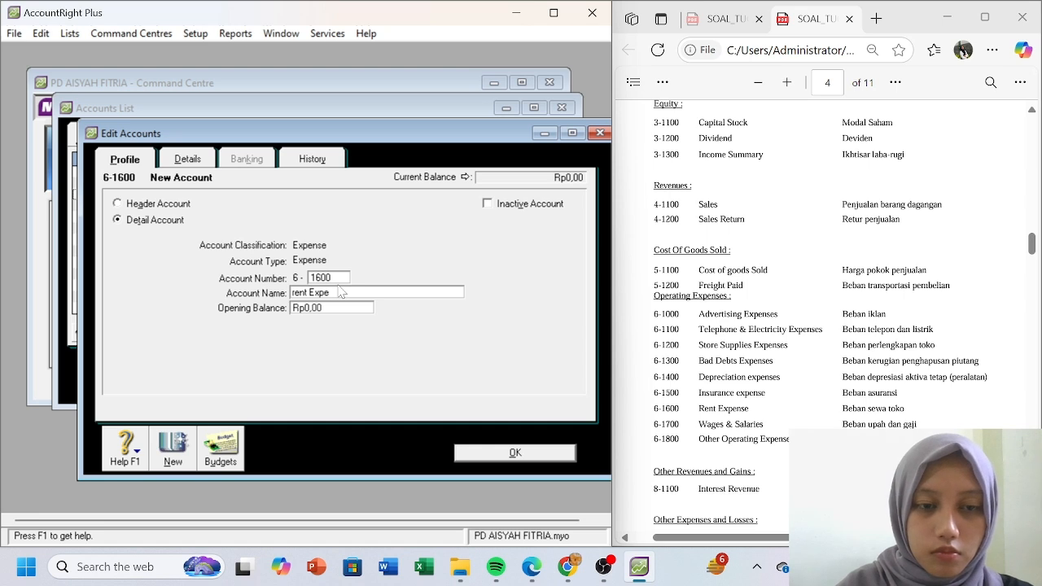
pyautogui.press('Delete')
pyautogui.write('R')
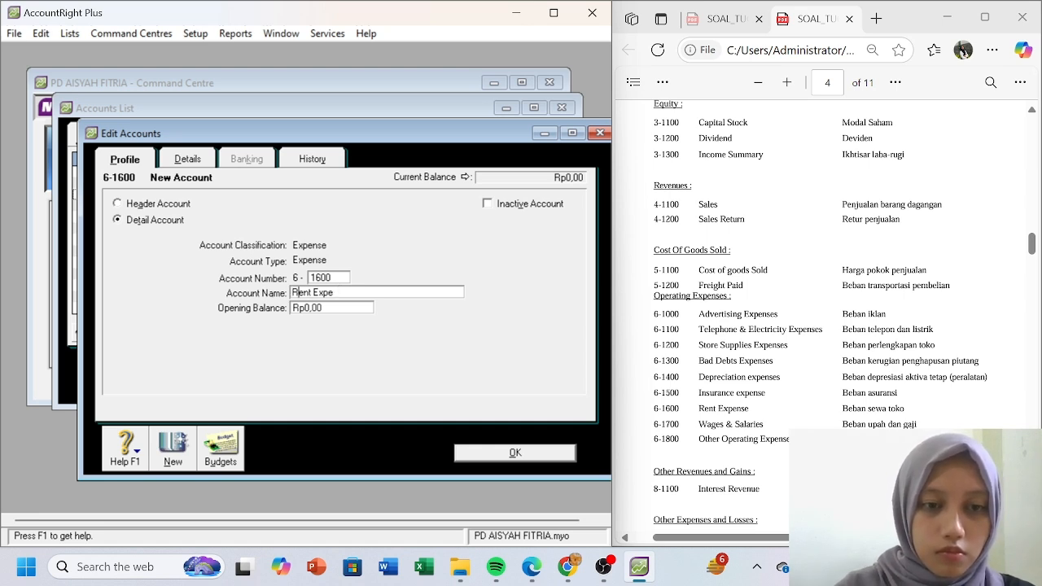
pyautogui.write('nses')
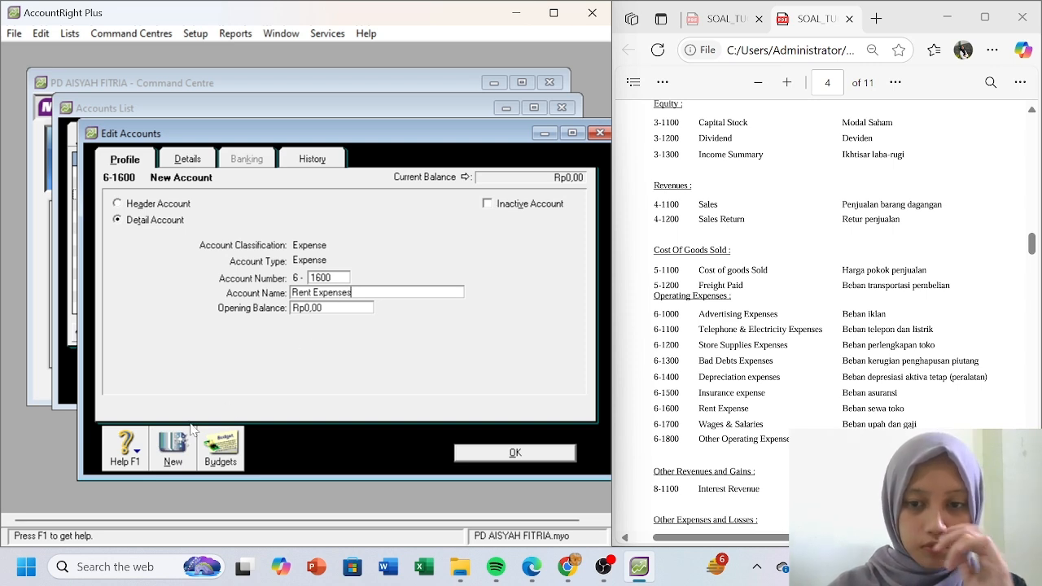
pyautogui.click(176, 444)
# - Add 6-1700 Wages & Salaries and enter 6-1800 Other Operating Expenses
pyautogui.write('1')
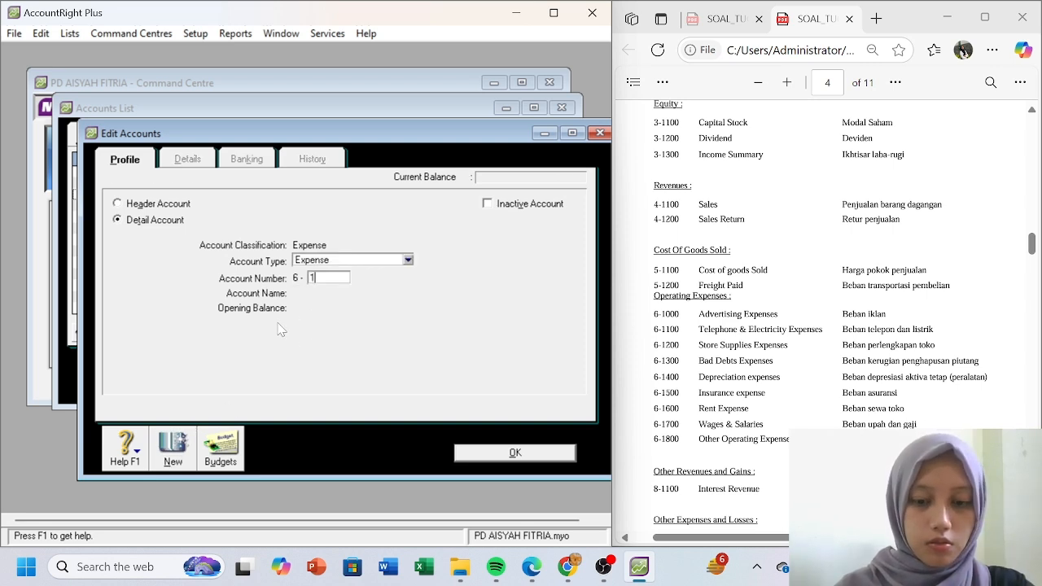
pyautogui.write('700')
pyautogui.press('Tab')
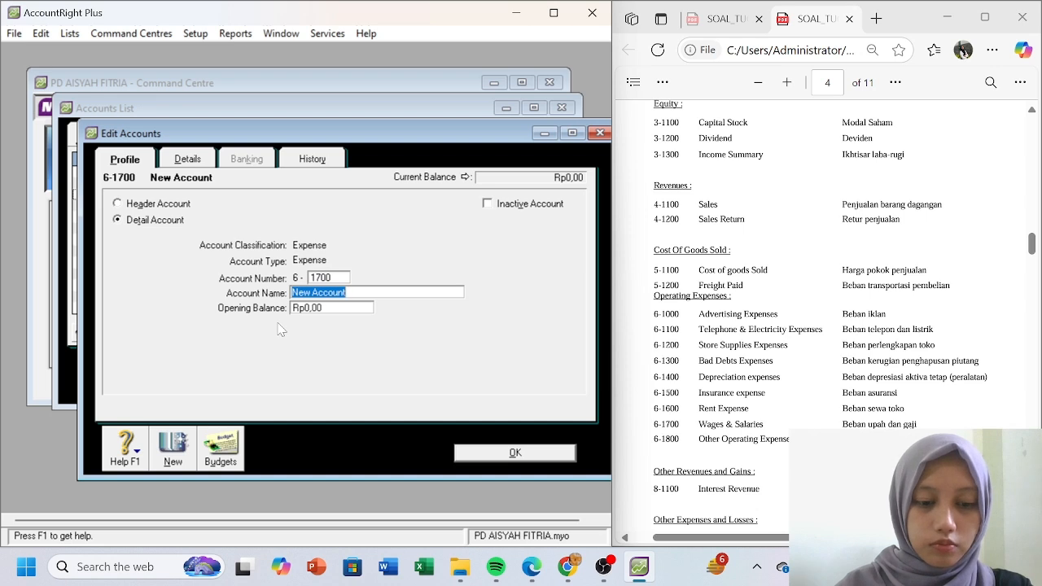
pyautogui.write('Wages')
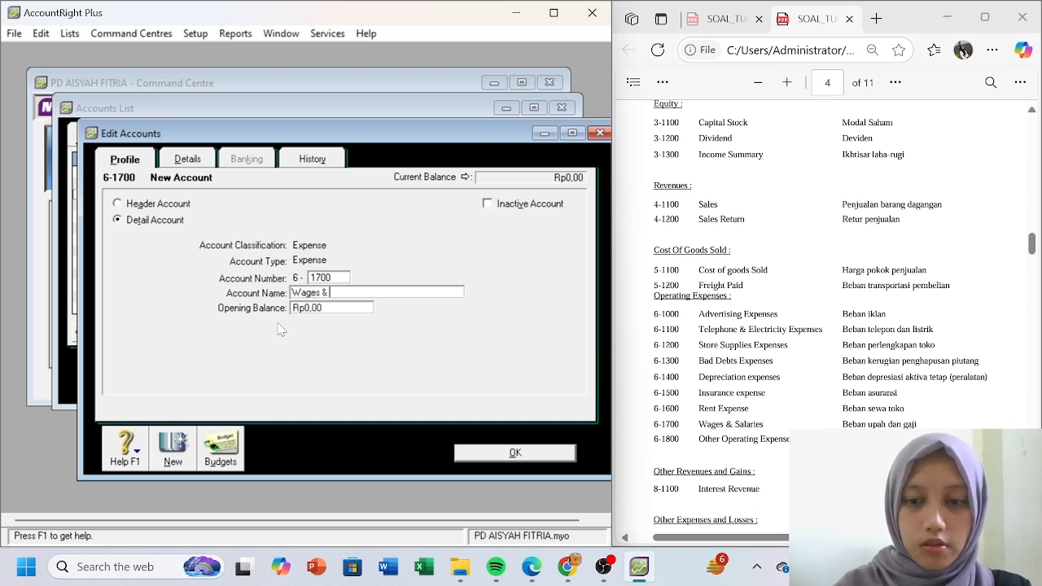
pyautogui.write(' & Salaries')
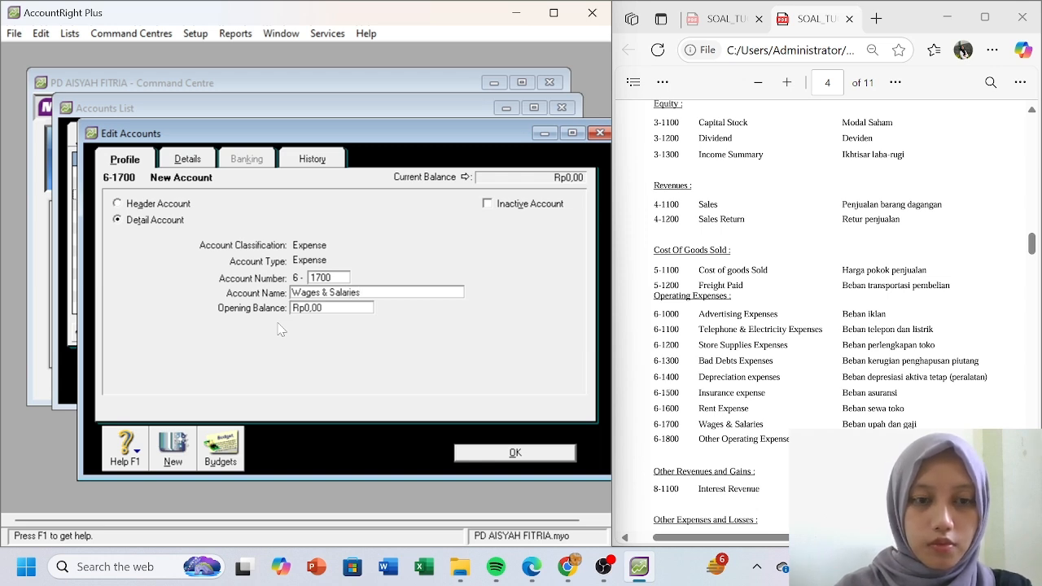
pyautogui.click(173, 454)
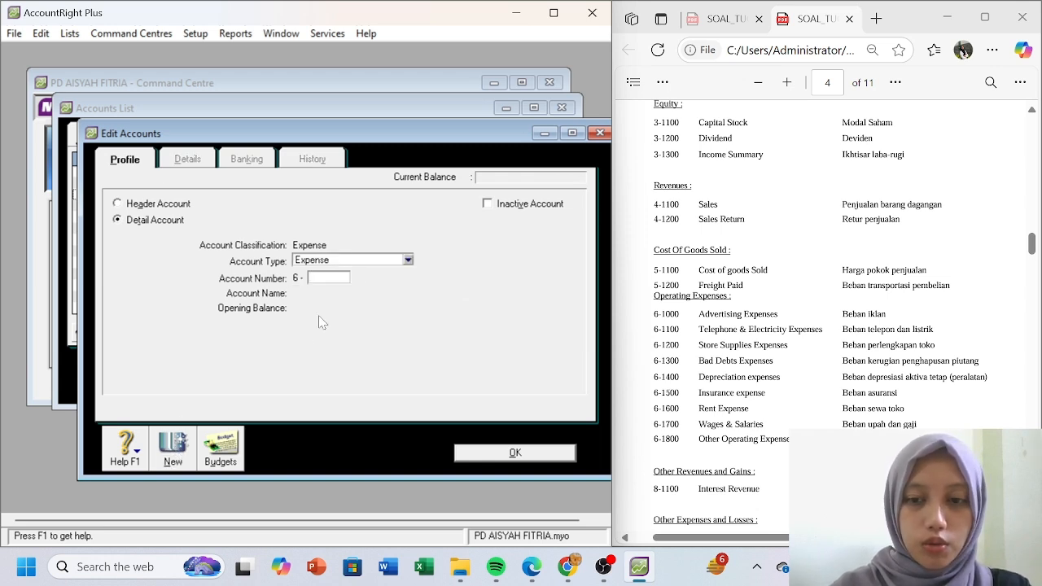
pyautogui.write('1800')
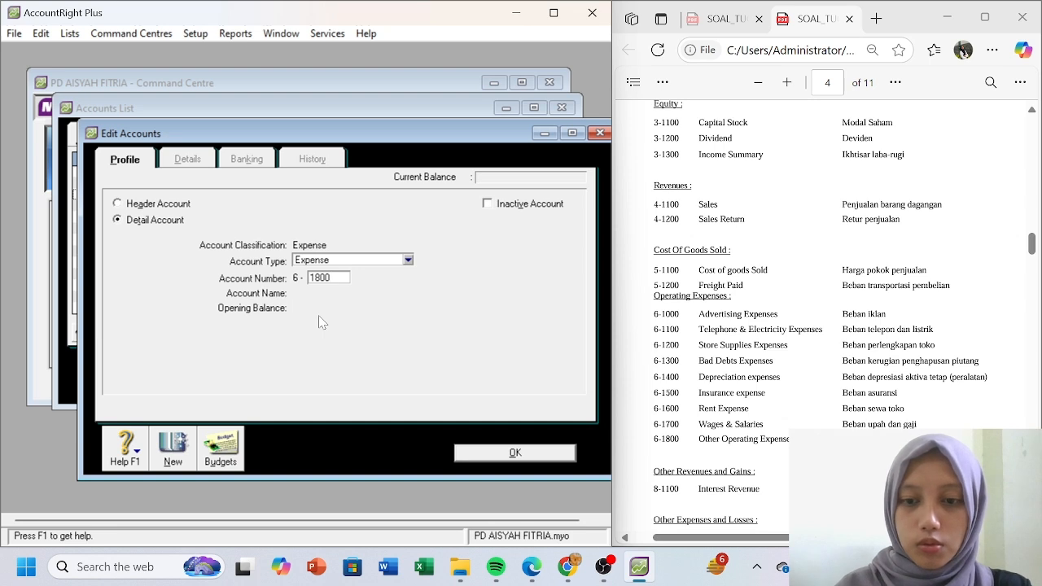
pyautogui.press('Tab')
pyautogui.write('Other Operati')
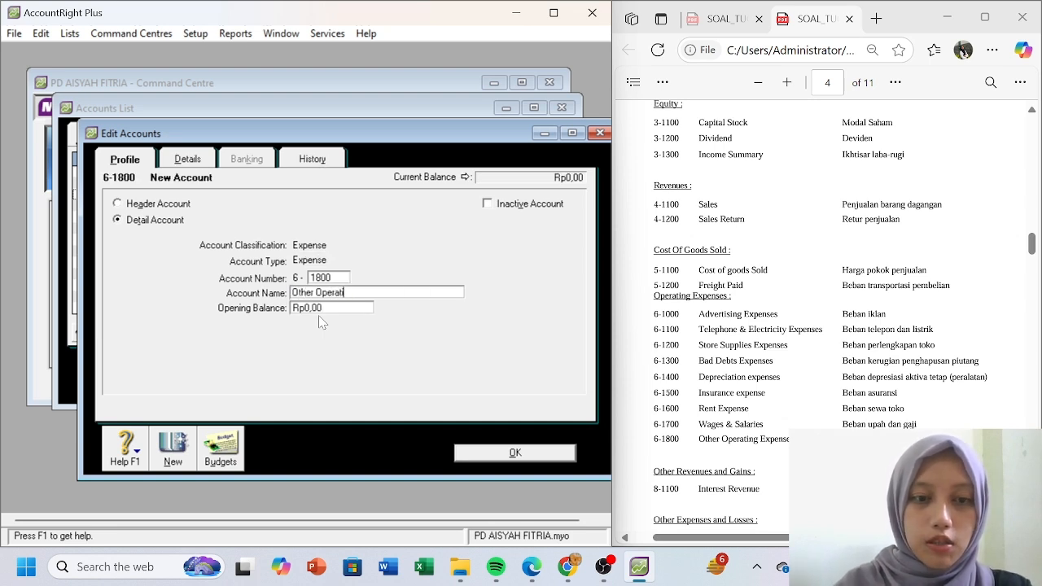
pyautogui.write('ng Expenses')
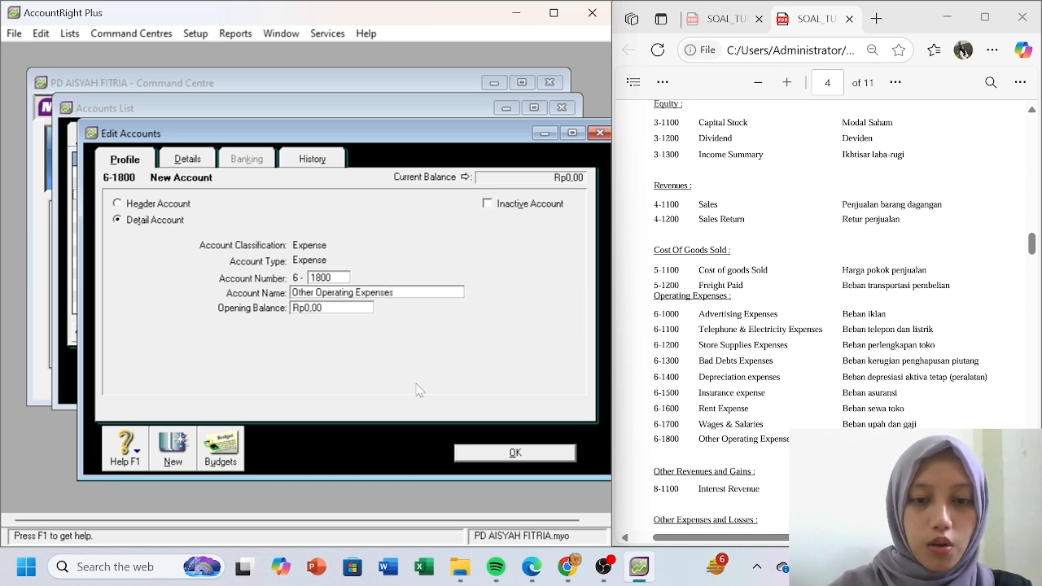
# - Save Other Operating Expenses and switch to the Other Income accounts list
pyautogui.click(500, 450)
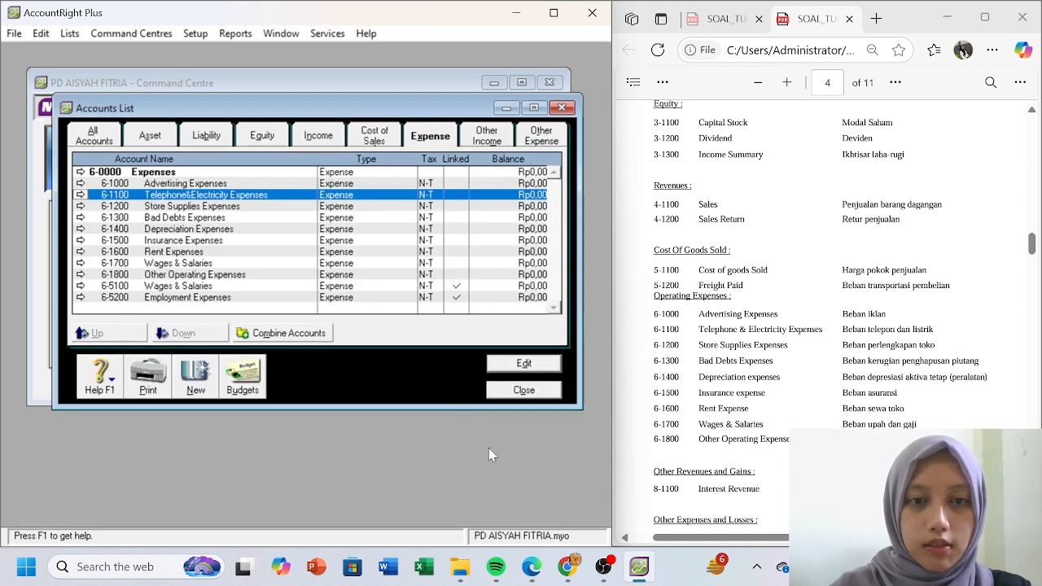
pyautogui.click(491, 138)
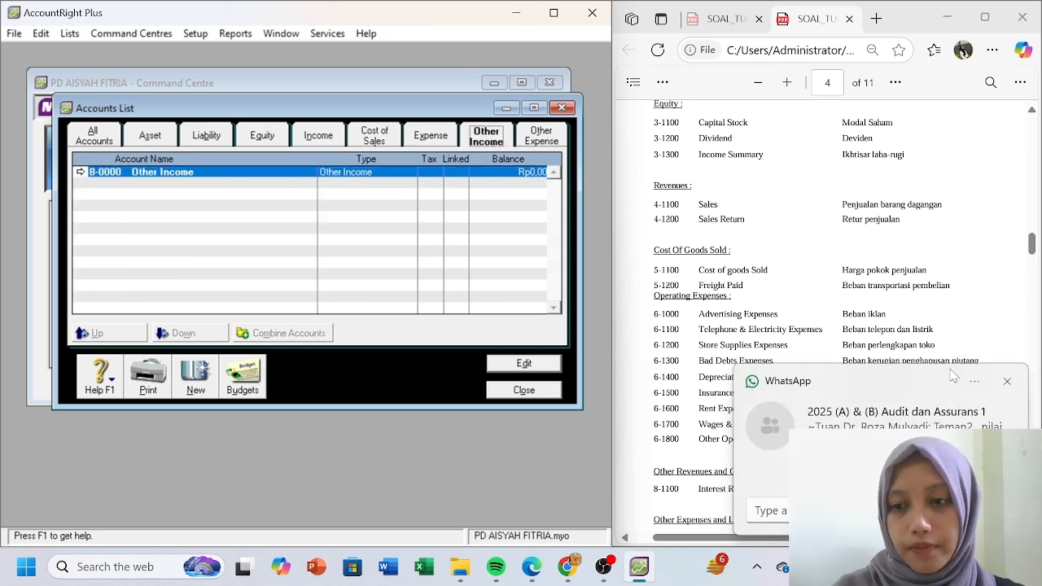
pyautogui.click(1006, 383)
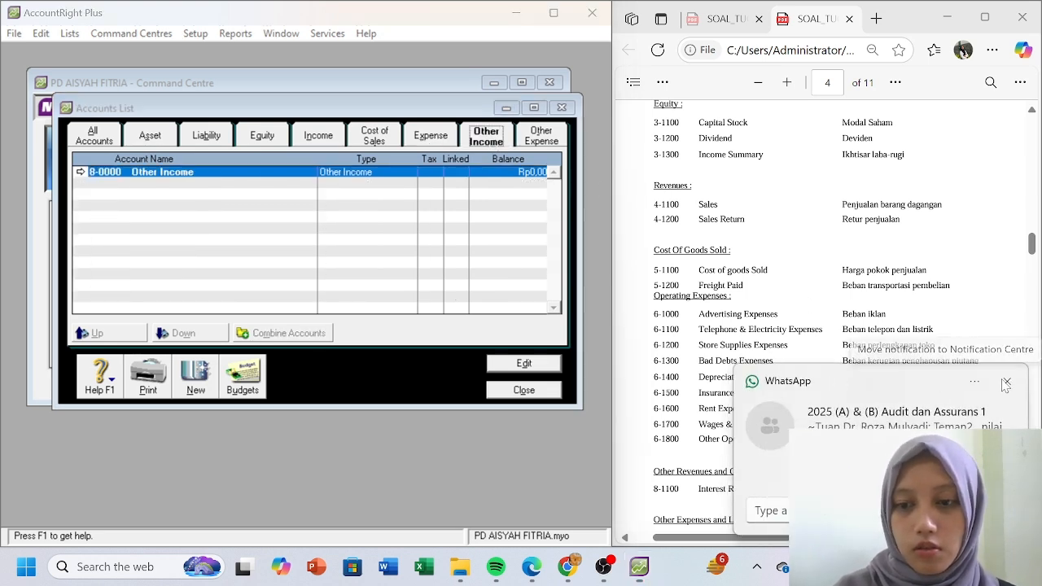
# - Create other income account 8-1100 Interest Revenue, then check the reference PDF
pyautogui.click(195, 376)
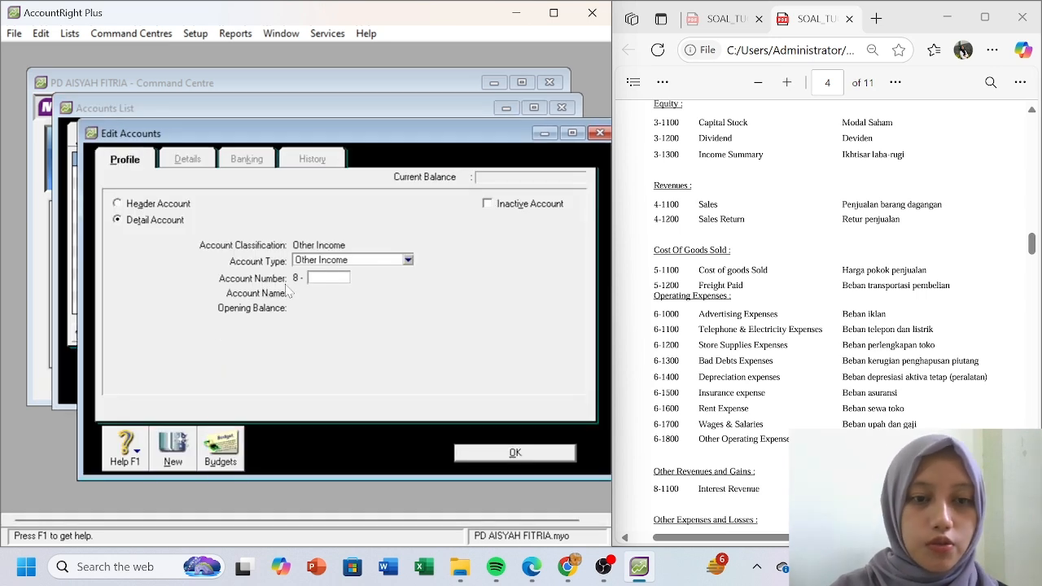
pyautogui.write('1100')
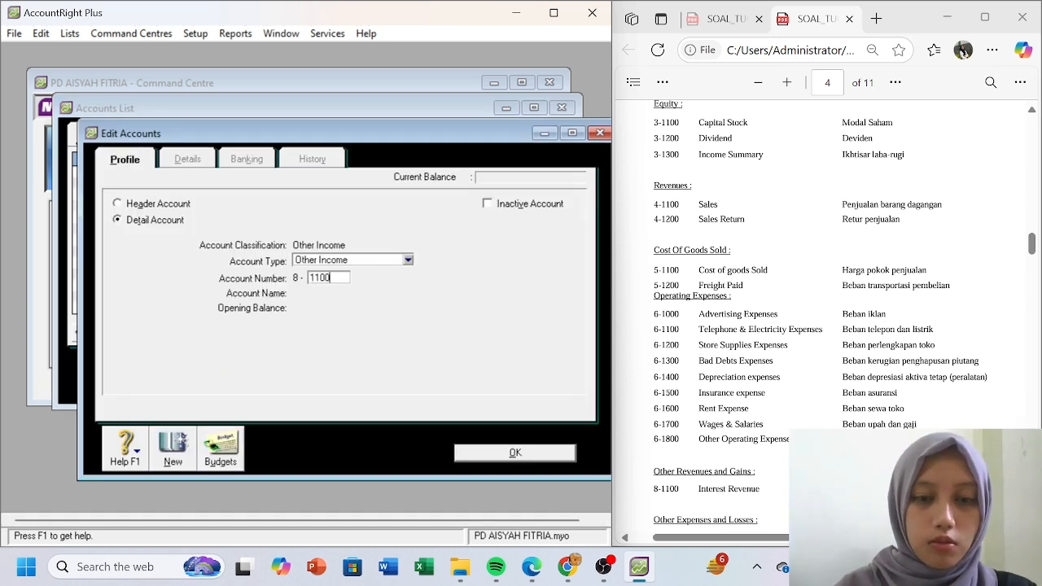
pyautogui.press('Tab')
pyautogui.write('I')
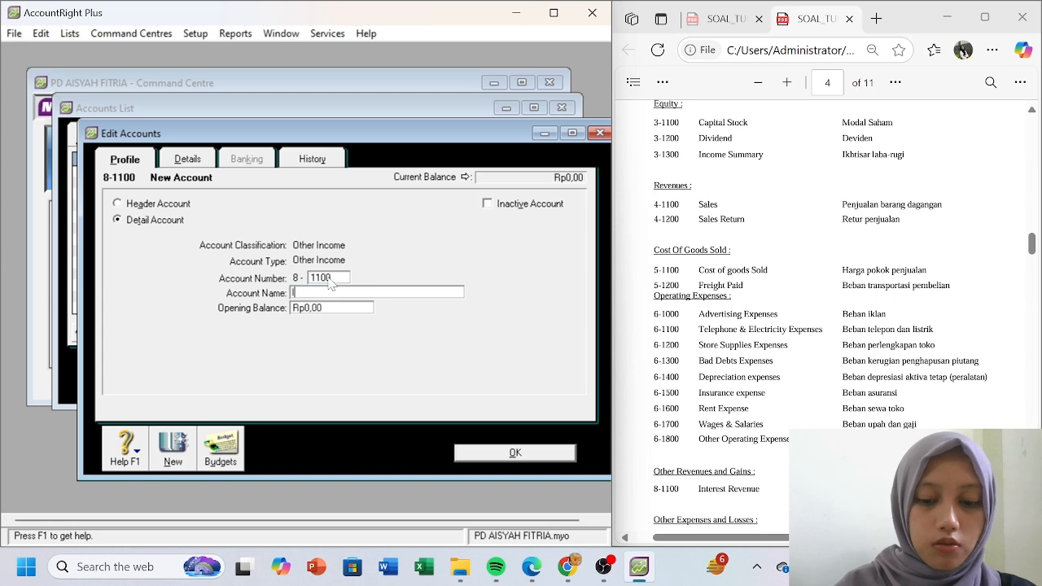
pyautogui.write('nterest Revenue')
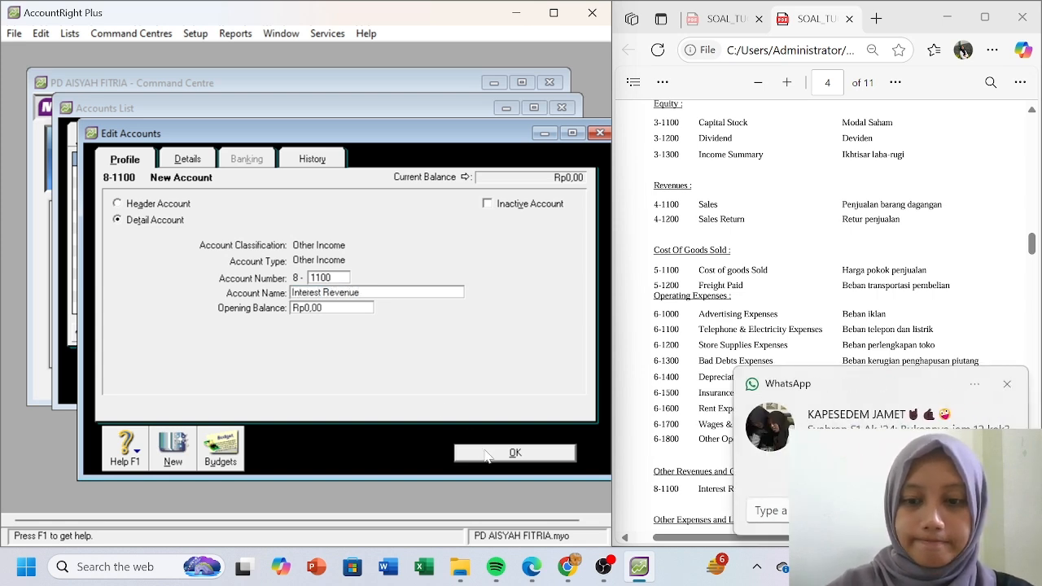
pyautogui.click(482, 450)
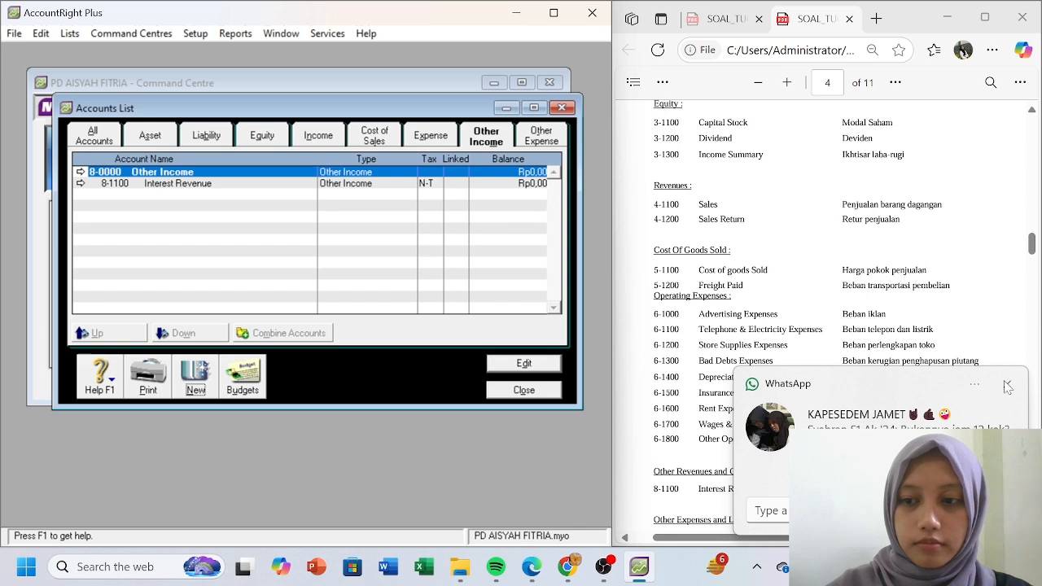
pyautogui.click(1007, 384)
pyautogui.click(834, 346)
pyautogui.scroll(-5, 834, 346)
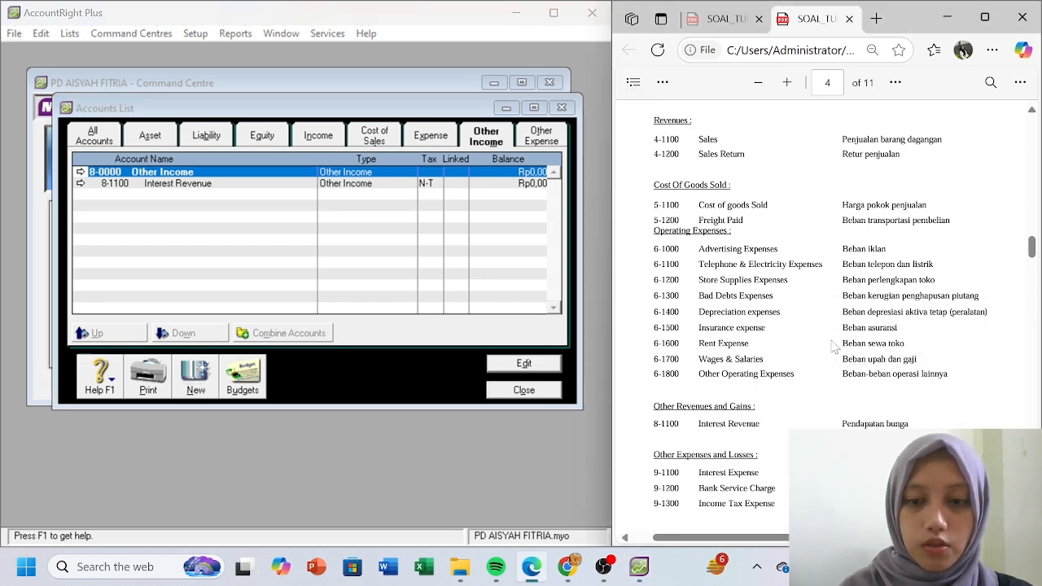
# - Create other expense account 9-1100 Interest Expense
pyautogui.click(540, 138)
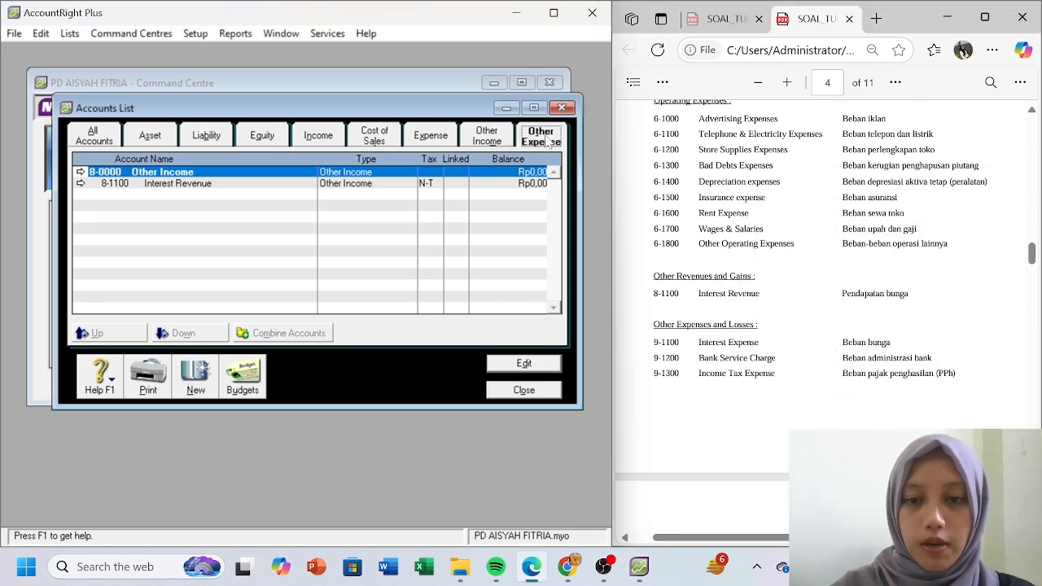
pyautogui.click(201, 381)
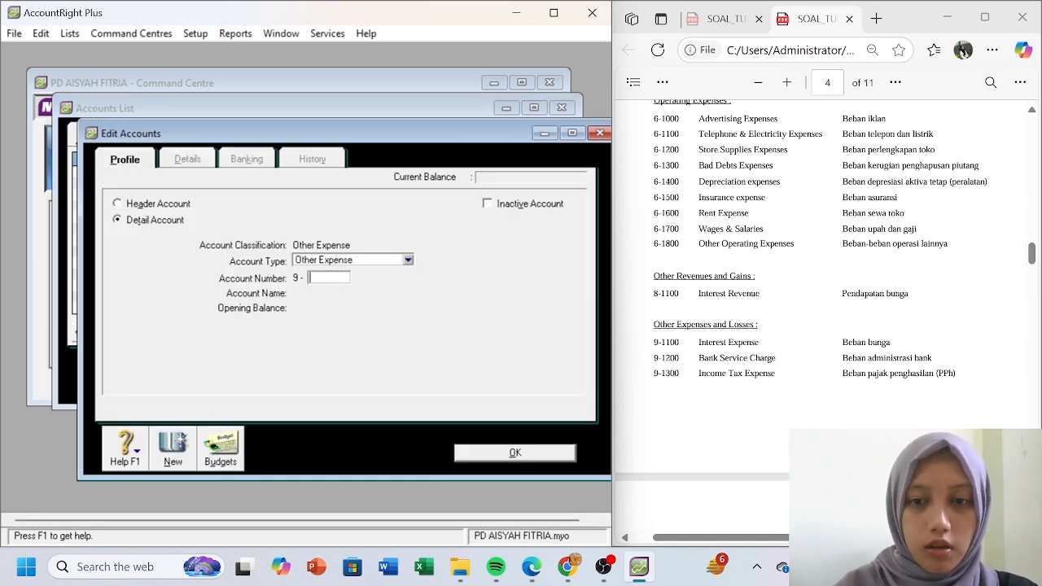
pyautogui.write('1100')
pyautogui.press('Tab')
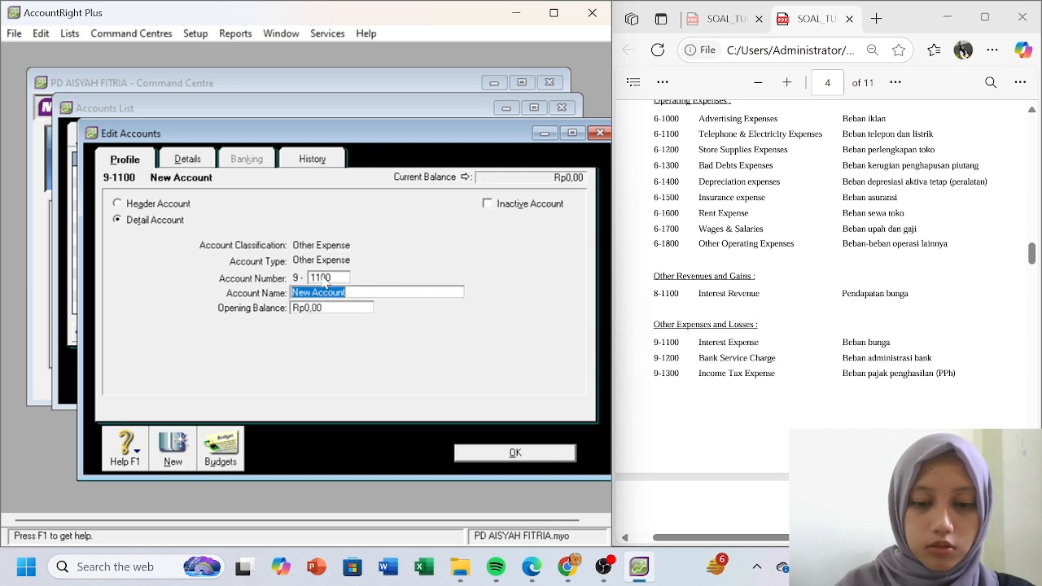
pyautogui.write('Interest E')
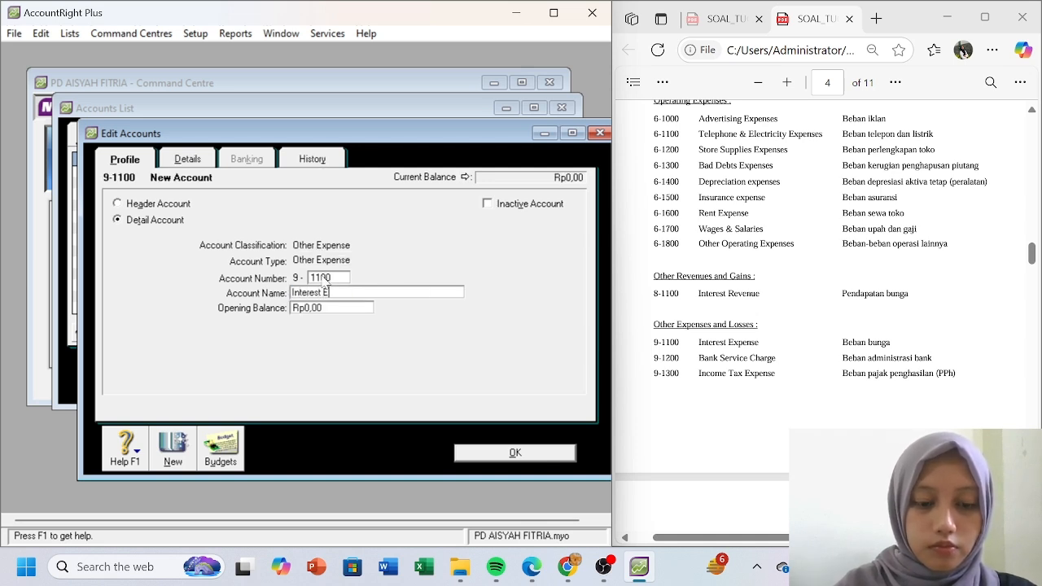
pyautogui.write('xpense')
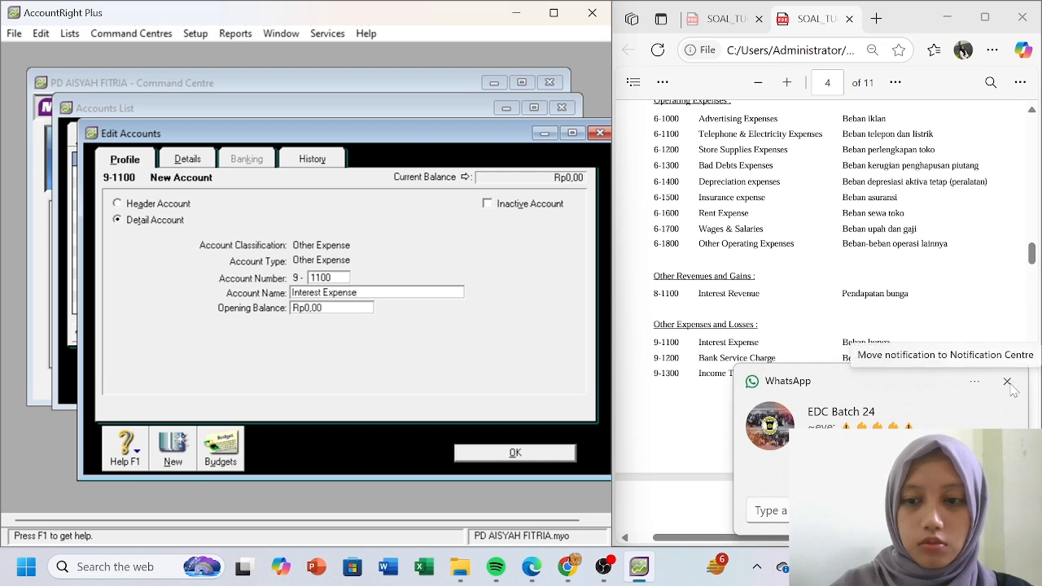
pyautogui.click(1011, 391)
pyautogui.click(1007, 383)
pyautogui.click(407, 292)
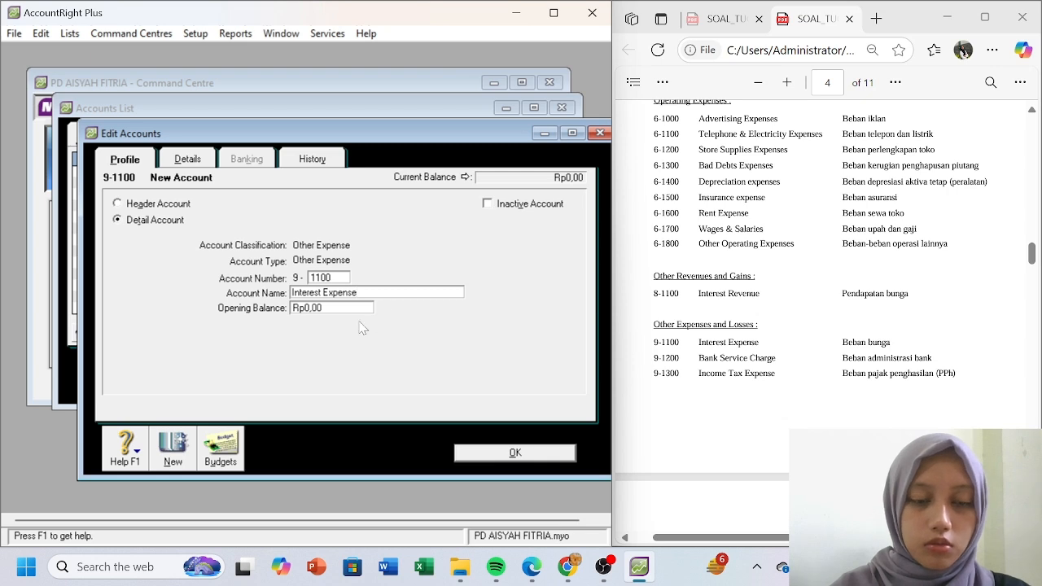
pyautogui.click(173, 457)
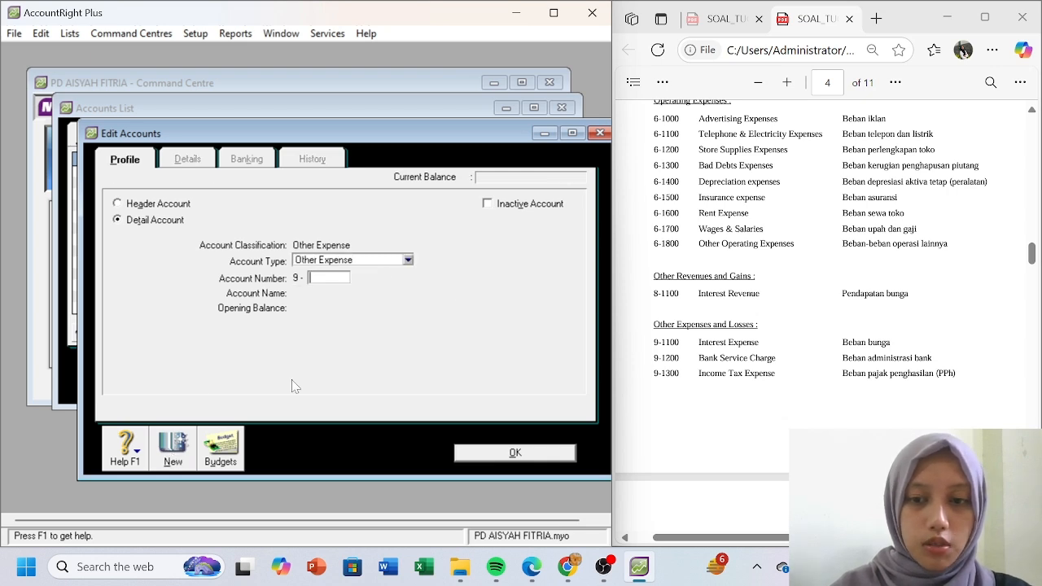
# - Create other expense account 9-1200 Bank Service Charge
pyautogui.write('1200')
pyautogui.press('Tab')
pyautogui.write('Bank ')
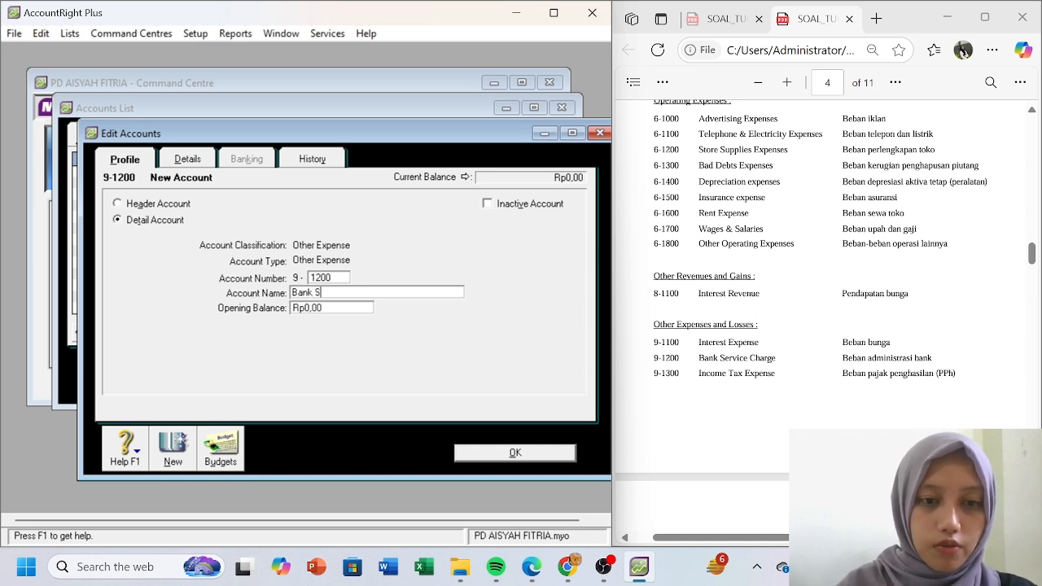
pyautogui.write('Service ')
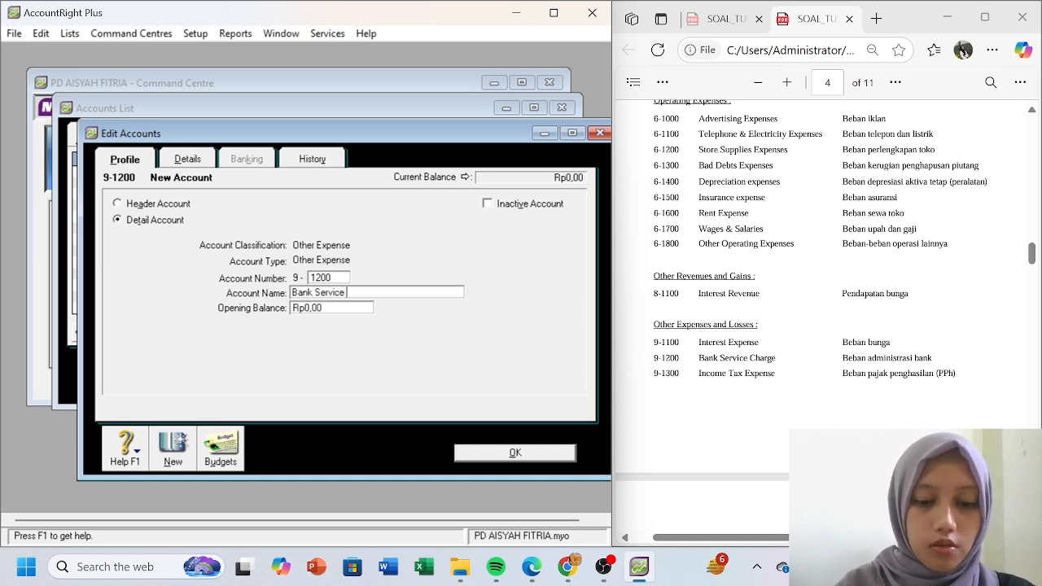
pyautogui.write('Charge')
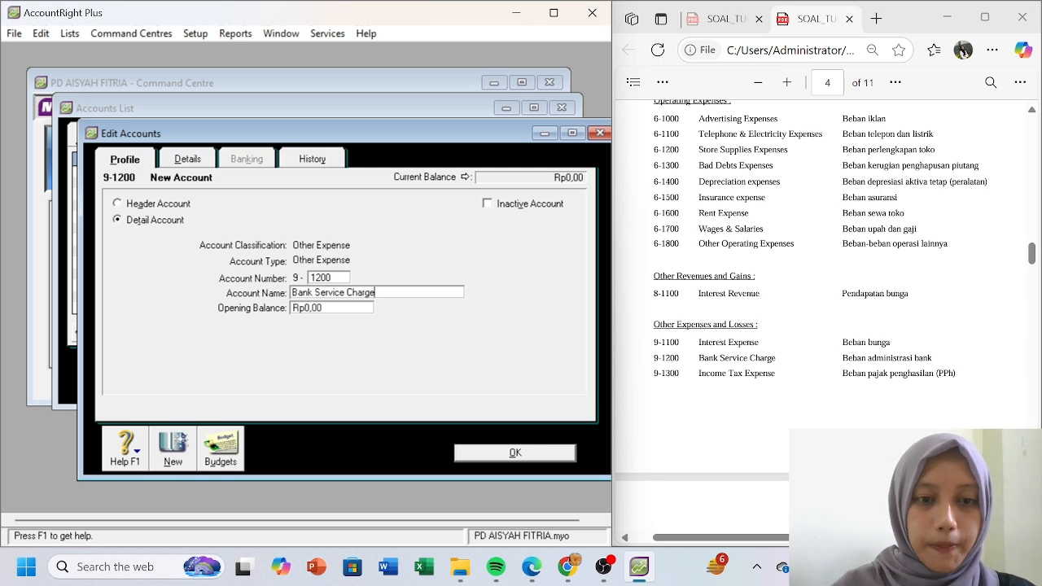
pyautogui.click(171, 448)
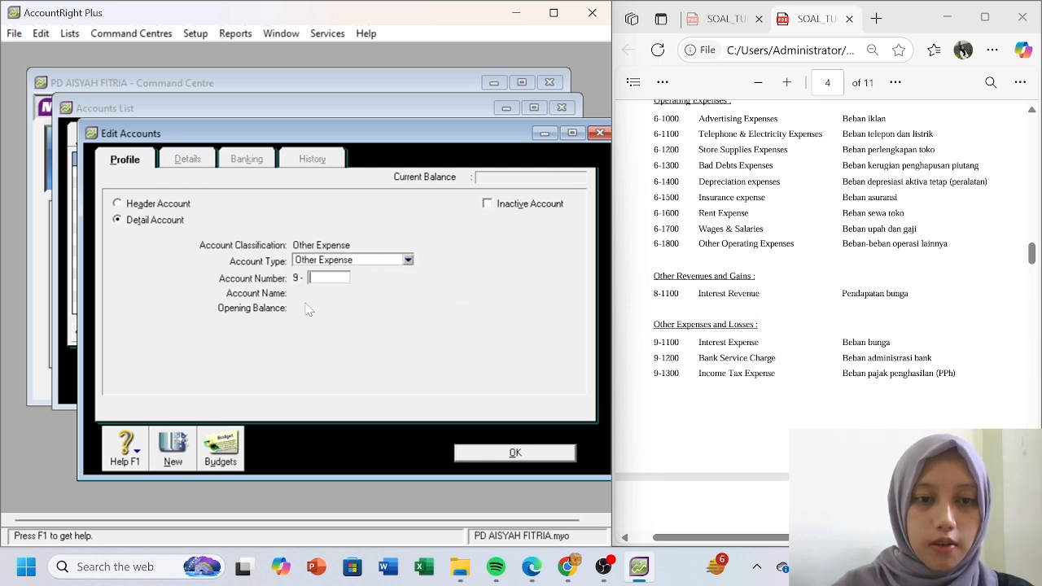
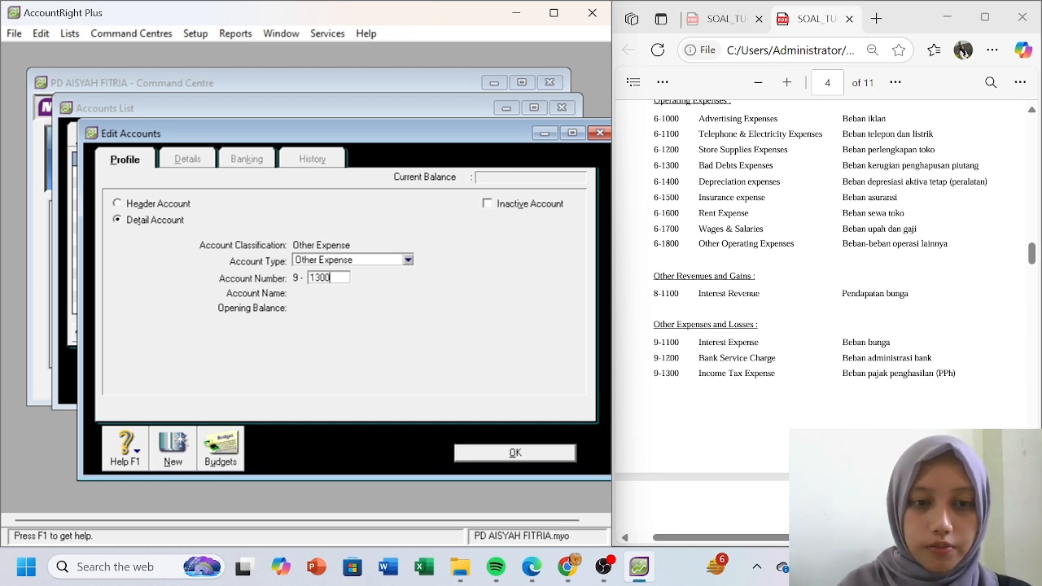
# - Create other expense account 9-1300 Income Tax Expense
pyautogui.write('1300')
pyautogui.press('Tab')
pyautogui.write('Inc')
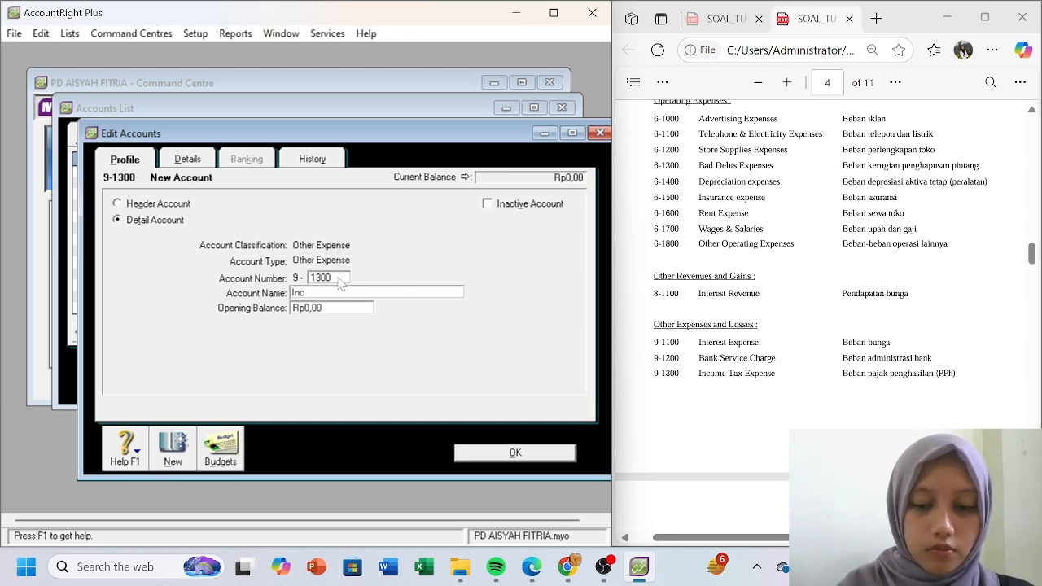
pyautogui.write('ome Tax')
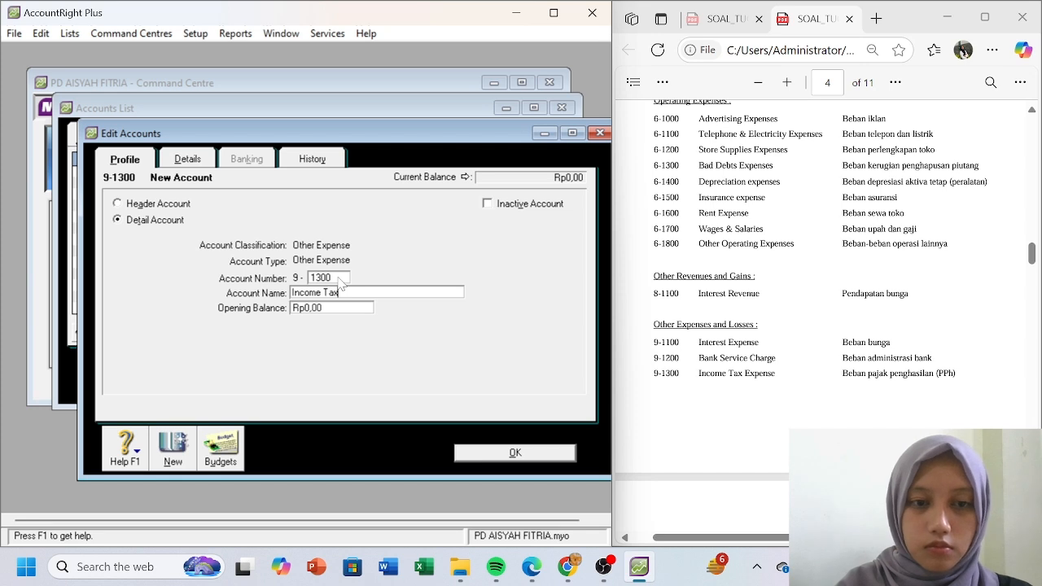
pyautogui.write(' Ex')
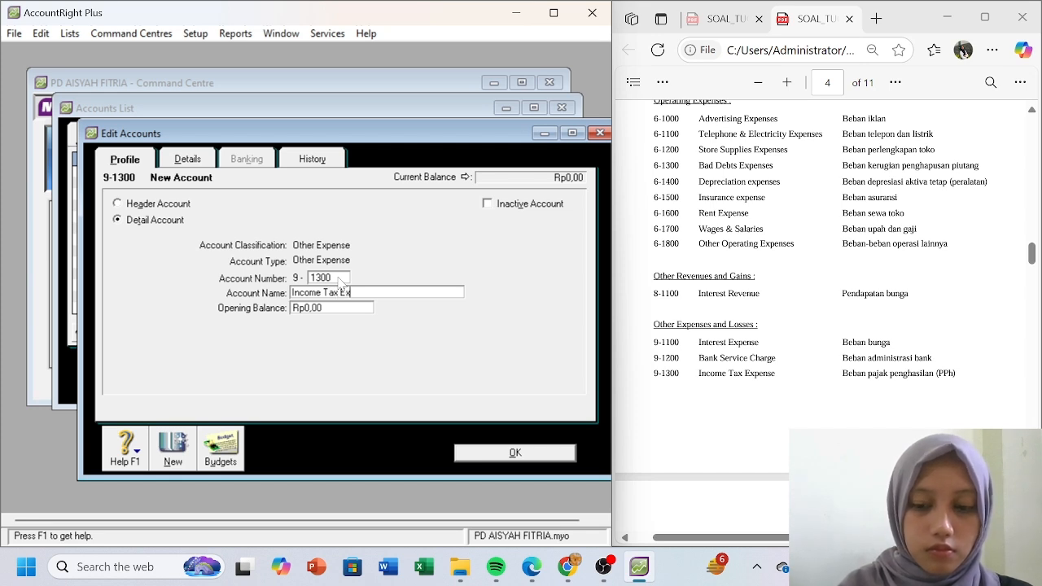
pyautogui.write('pense')
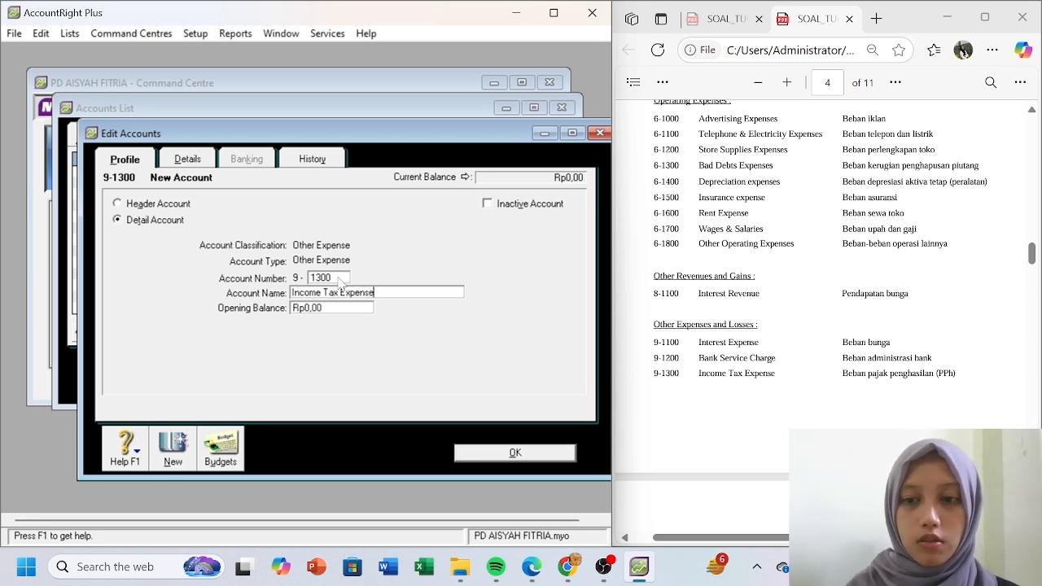
pyautogui.click(494, 455)
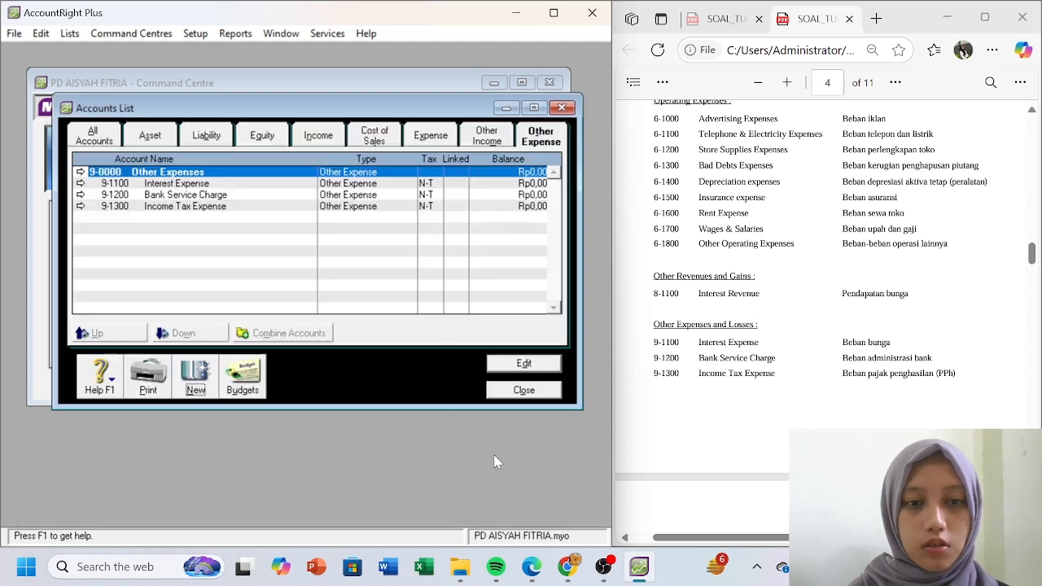
# - Check the assignment PDF, then close the Accounts List
pyautogui.click(846, 463)
pyautogui.scroll(-4, 814, 325)
pyautogui.scroll(4, 814, 325)
pyautogui.scroll(1, 814, 326)
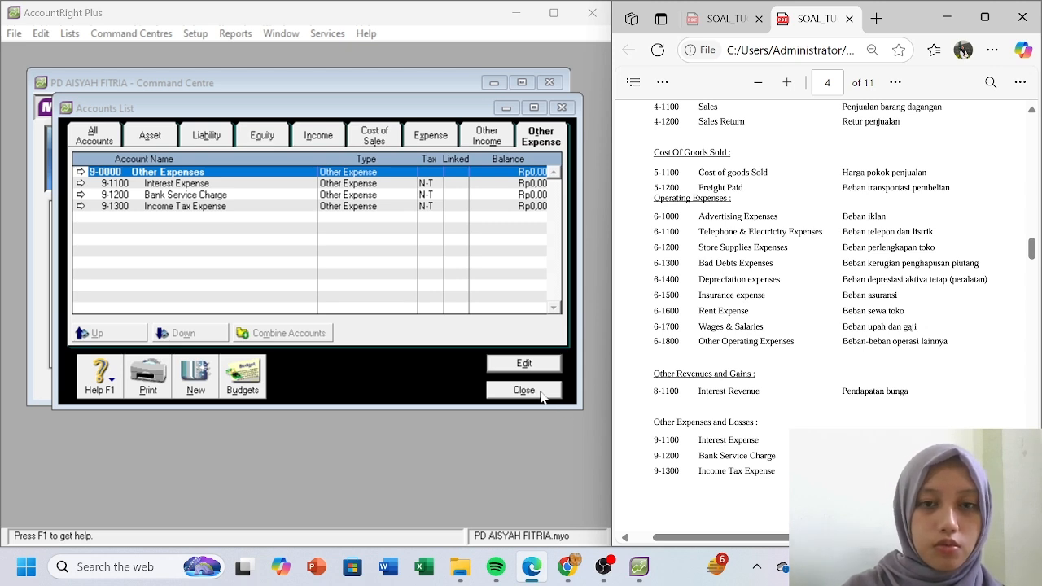
pyautogui.click(524, 391)
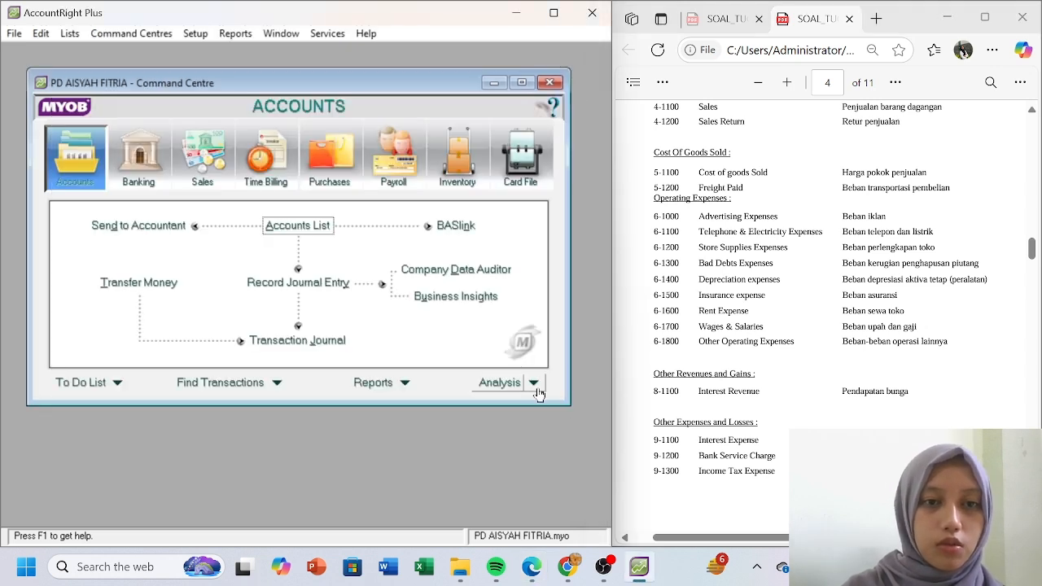
# - Open the Tax Code List and delete the ABN, CAP and FRE tax codes
pyautogui.click(70, 34)
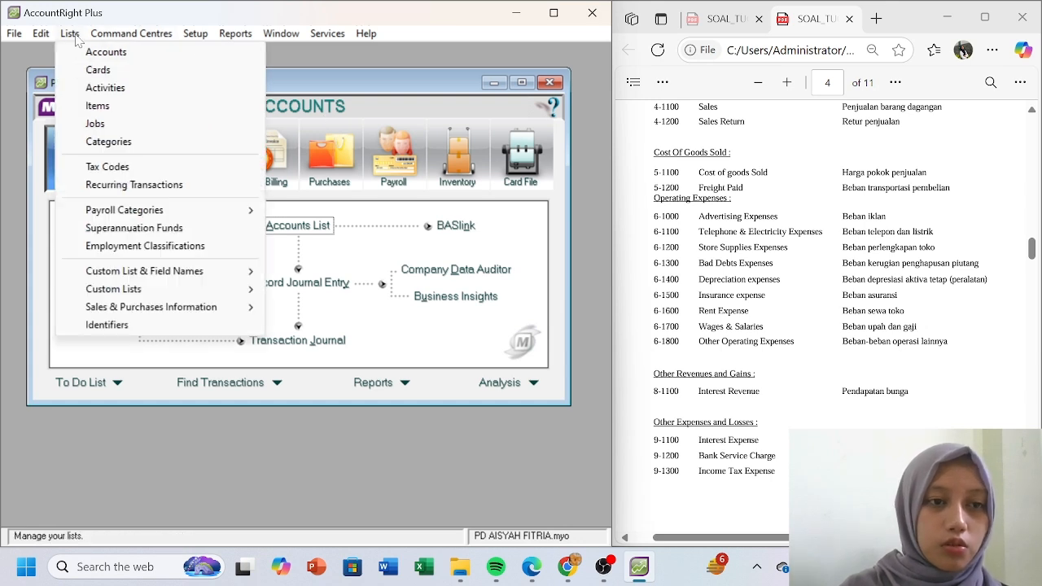
pyautogui.click(171, 166)
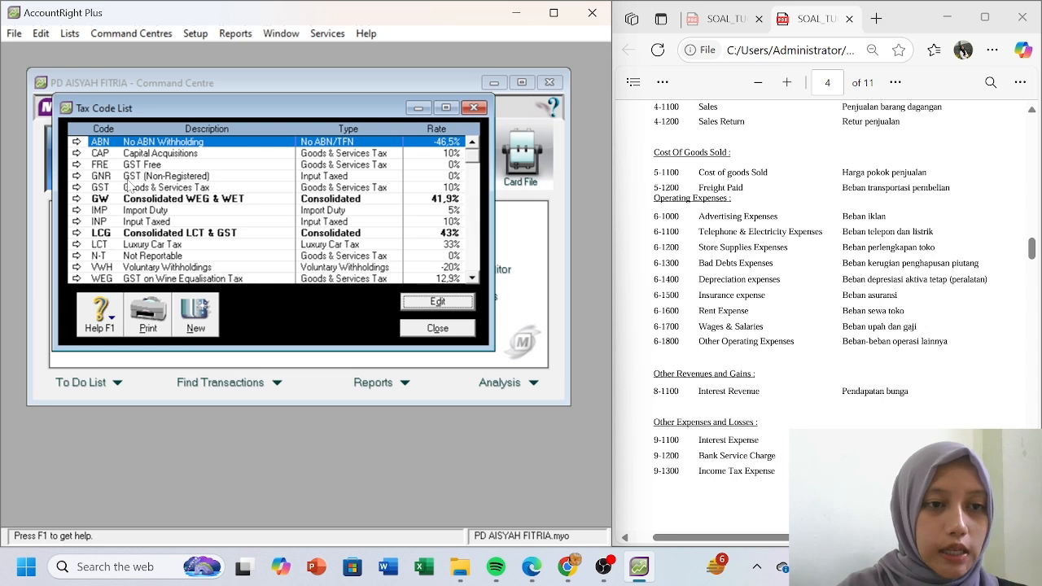
pyautogui.click(133, 142)
pyautogui.rightClick(133, 142)
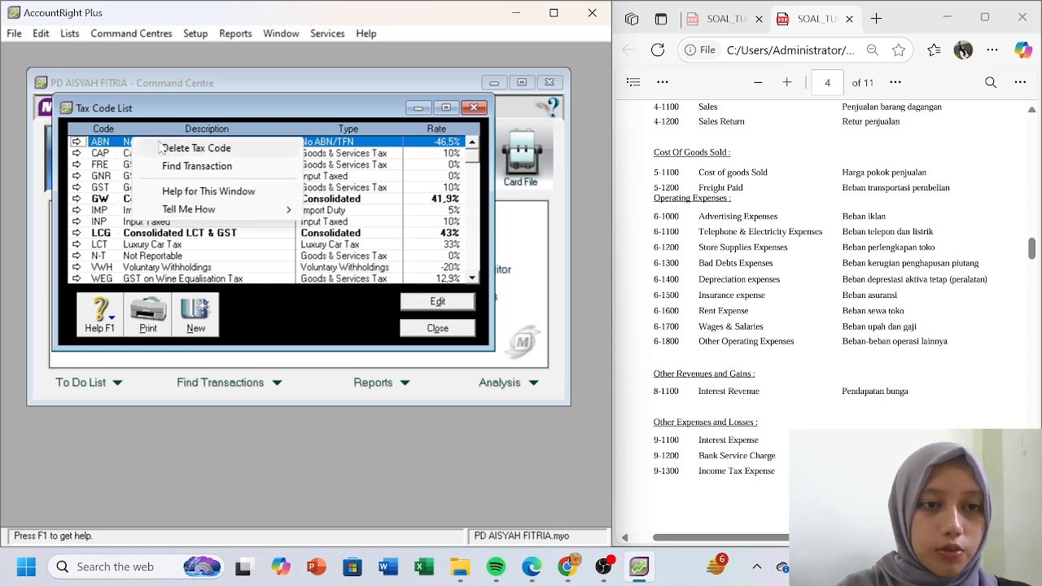
pyautogui.click(195, 144)
pyautogui.rightClick(167, 144)
pyautogui.click(195, 152)
pyautogui.rightClick(194, 150)
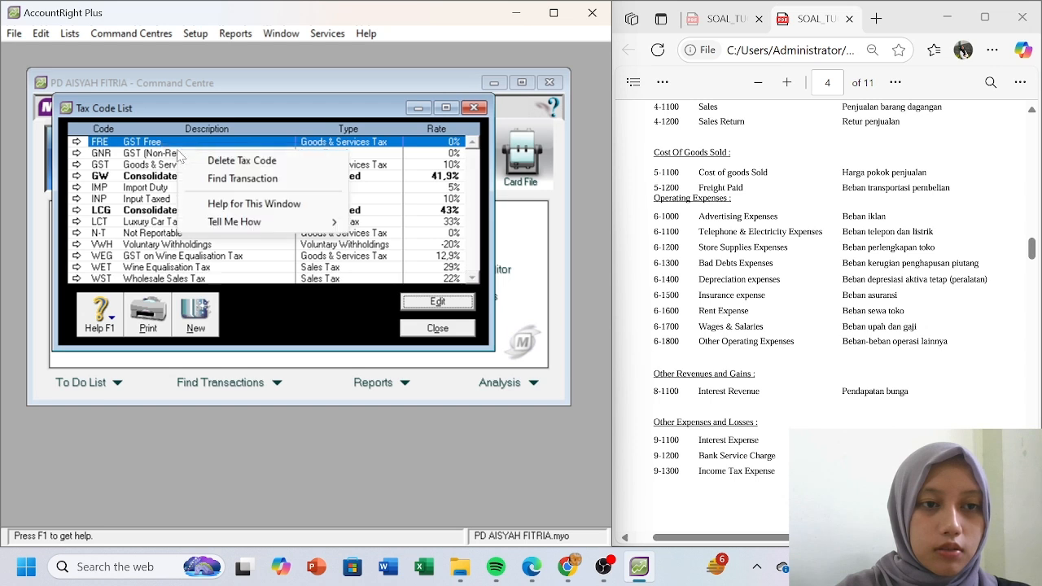
pyautogui.click(205, 161)
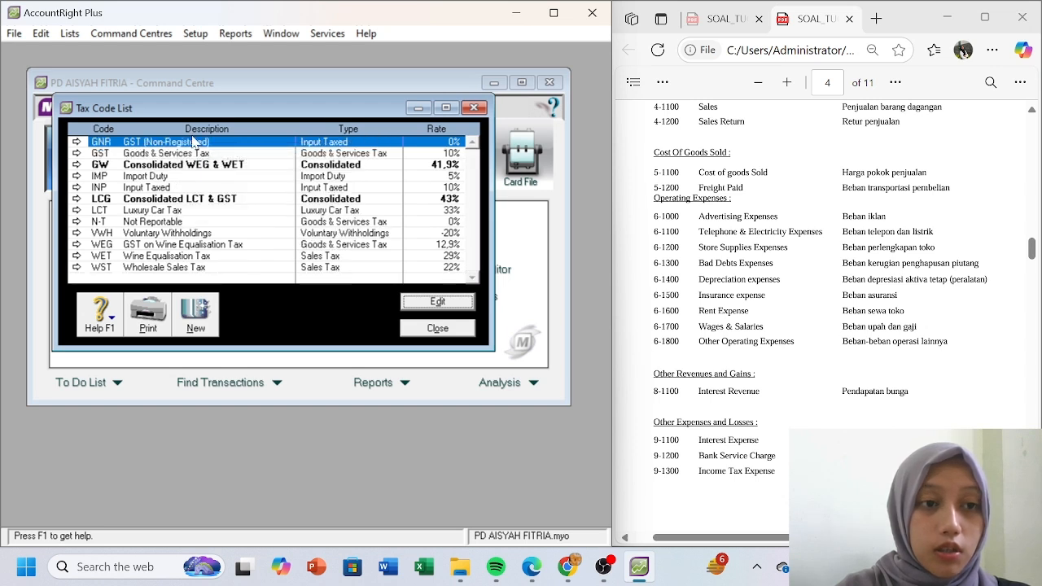
# - Delete the GNR, GW, IMP and INP tax codes
pyautogui.rightClick(193, 137)
pyautogui.click(238, 148)
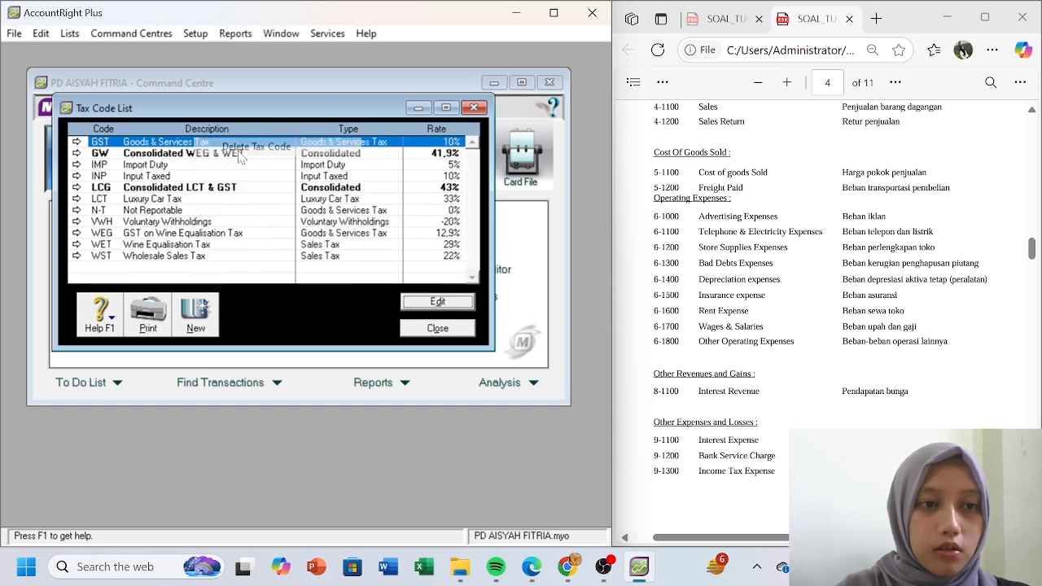
pyautogui.rightClick(196, 155)
pyautogui.click(220, 160)
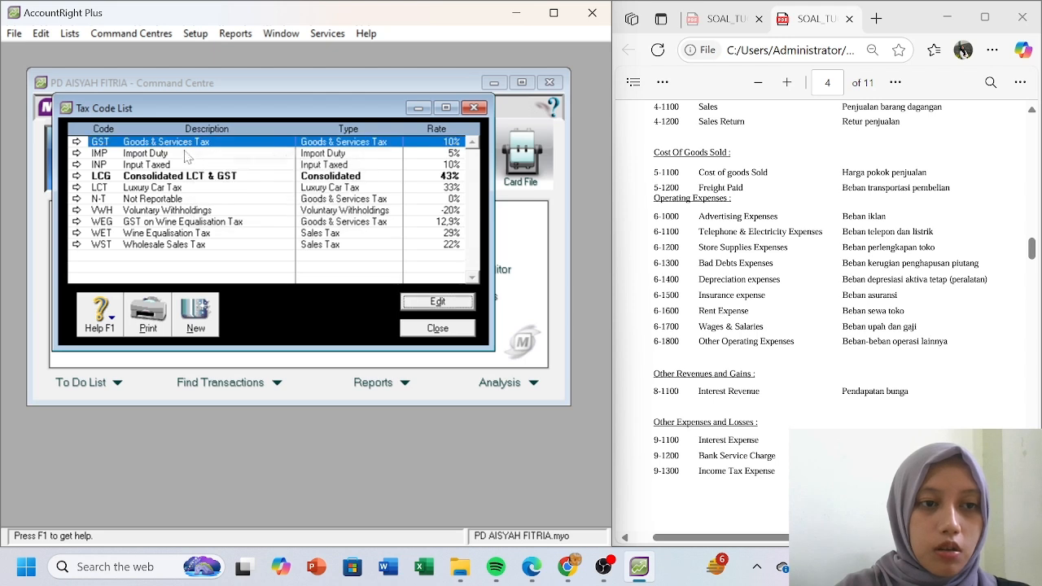
pyautogui.click(180, 154)
pyautogui.rightClick(181, 158)
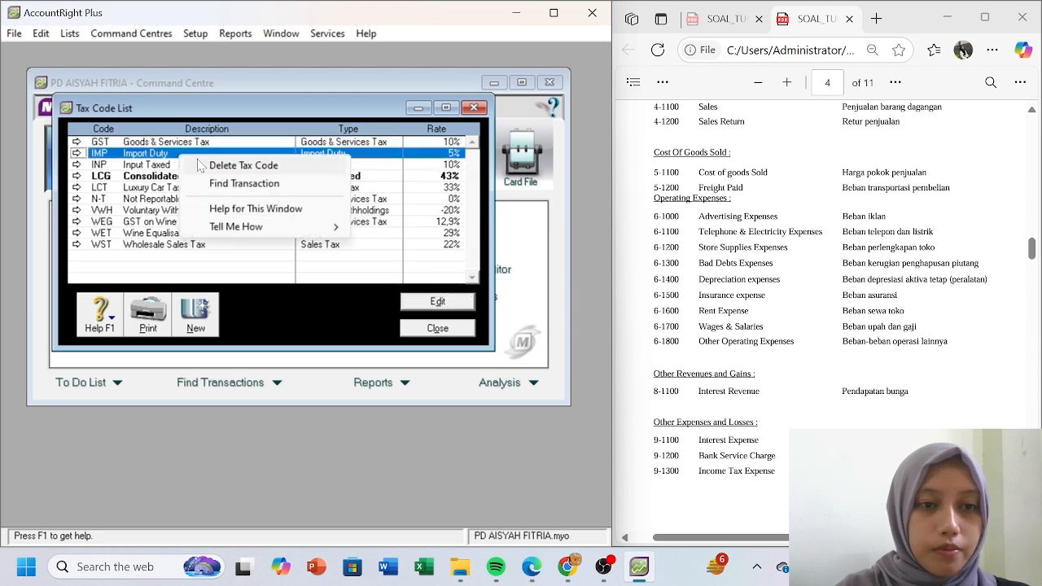
pyautogui.click(223, 166)
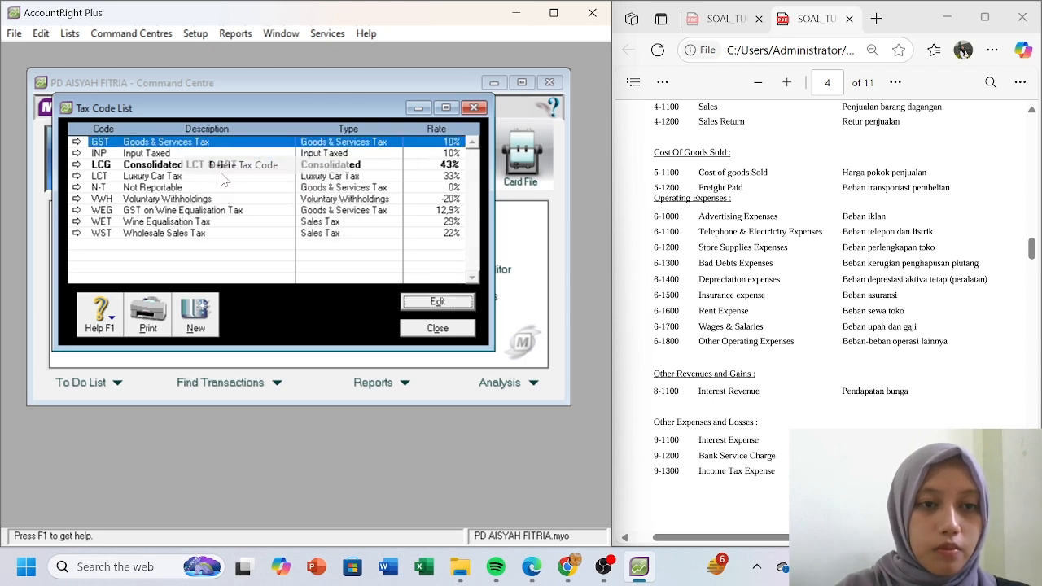
pyautogui.click(171, 153)
pyautogui.rightClick(171, 153)
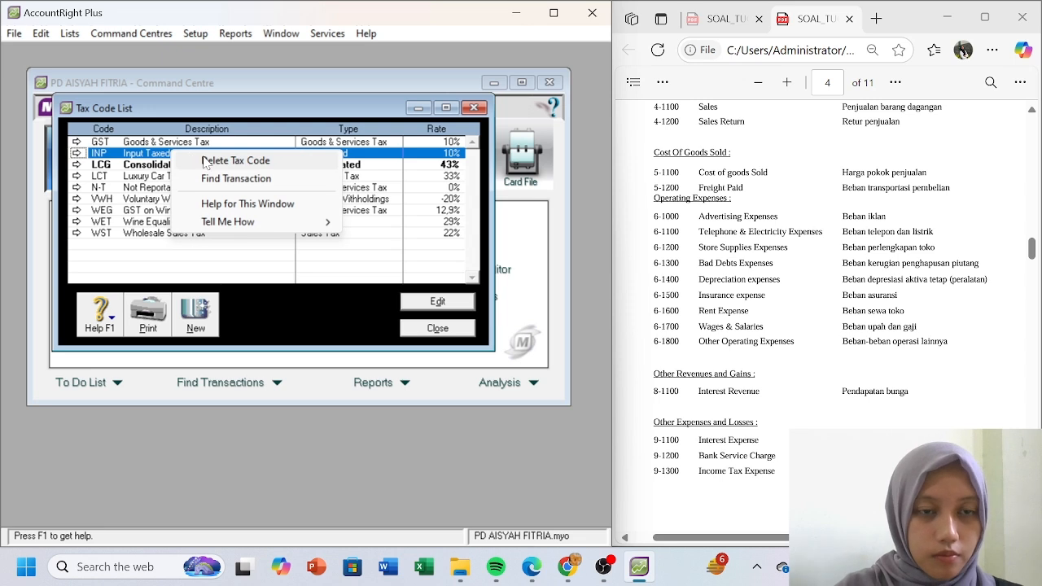
pyautogui.click(205, 162)
# - Delete the LCG, LCT, VWH and WEG tax codes
pyautogui.click(198, 155)
pyautogui.rightClick(198, 155)
pyautogui.click(208, 159)
pyautogui.click(206, 154)
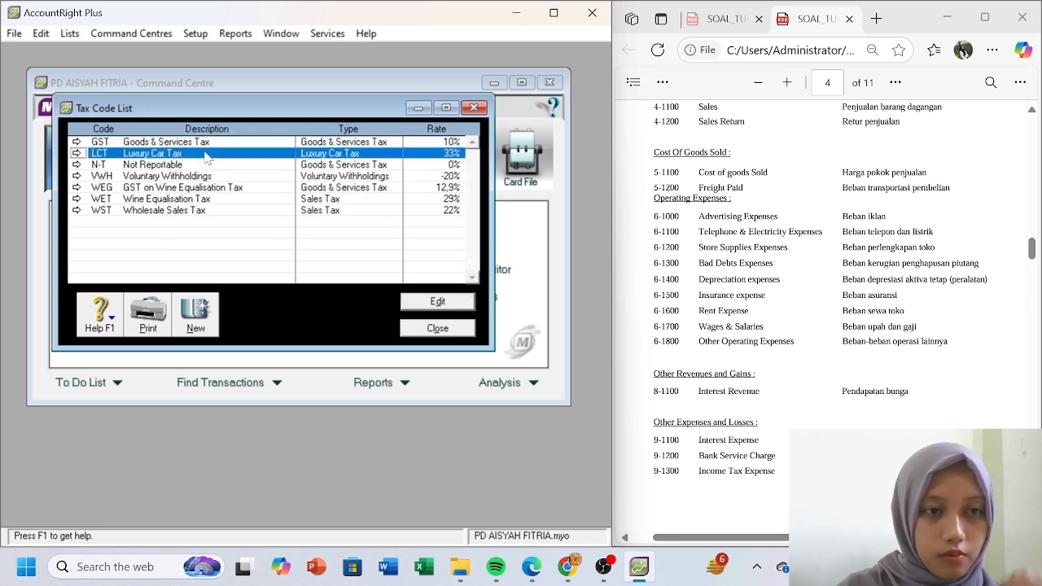
pyautogui.rightClick(206, 154)
pyautogui.click(228, 163)
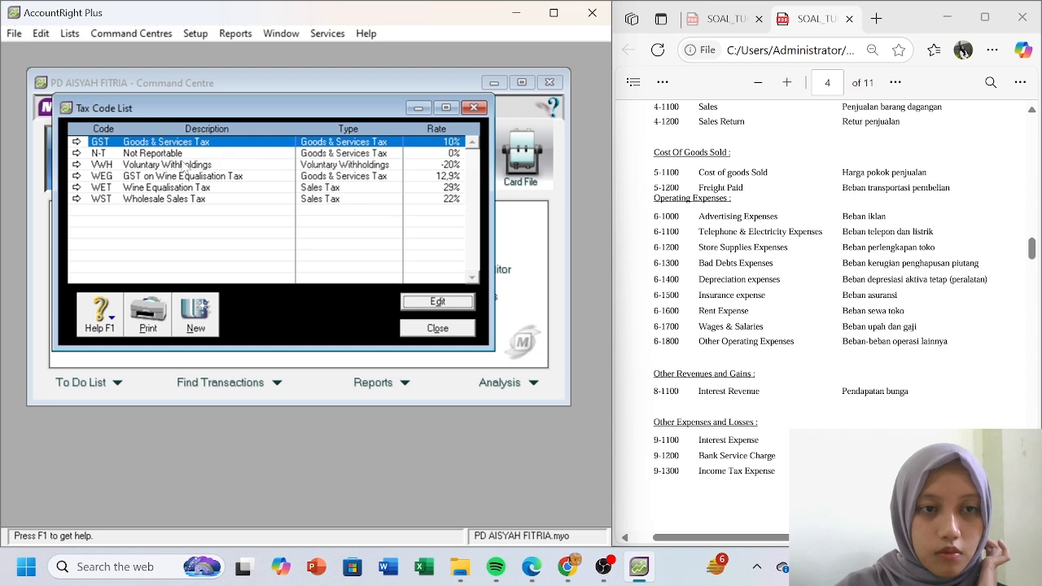
pyautogui.click(189, 165)
pyautogui.rightClick(186, 166)
pyautogui.click(234, 178)
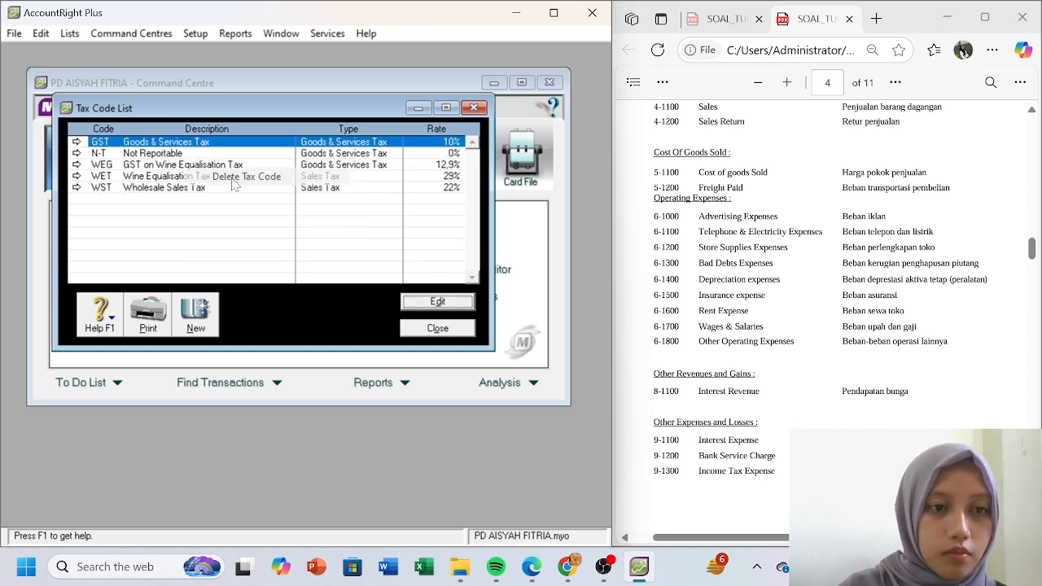
pyautogui.click(194, 166)
pyautogui.rightClick(194, 165)
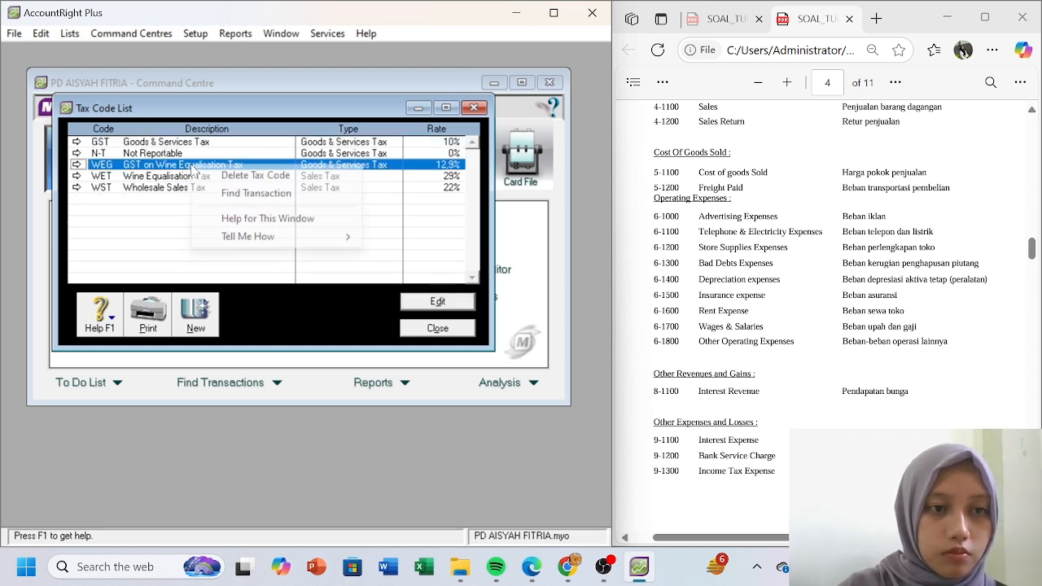
pyautogui.click(237, 175)
# - Delete the WET and WST tax codes, leaving only GST and N-T
pyautogui.click(186, 155)
pyautogui.click(192, 165)
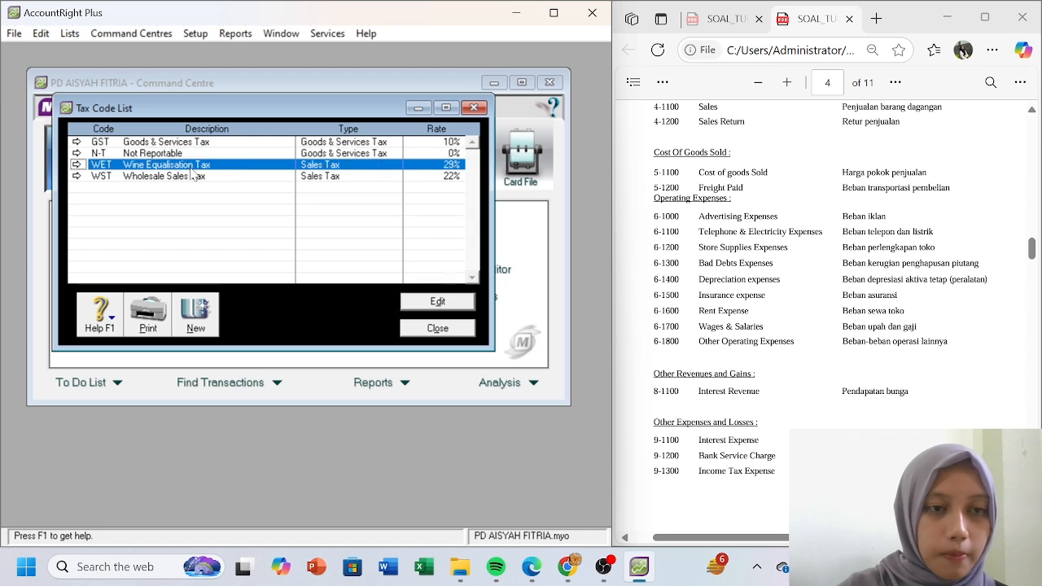
pyautogui.rightClick(191, 165)
pyautogui.click(234, 177)
pyautogui.click(189, 165)
pyautogui.rightClick(189, 165)
pyautogui.click(233, 175)
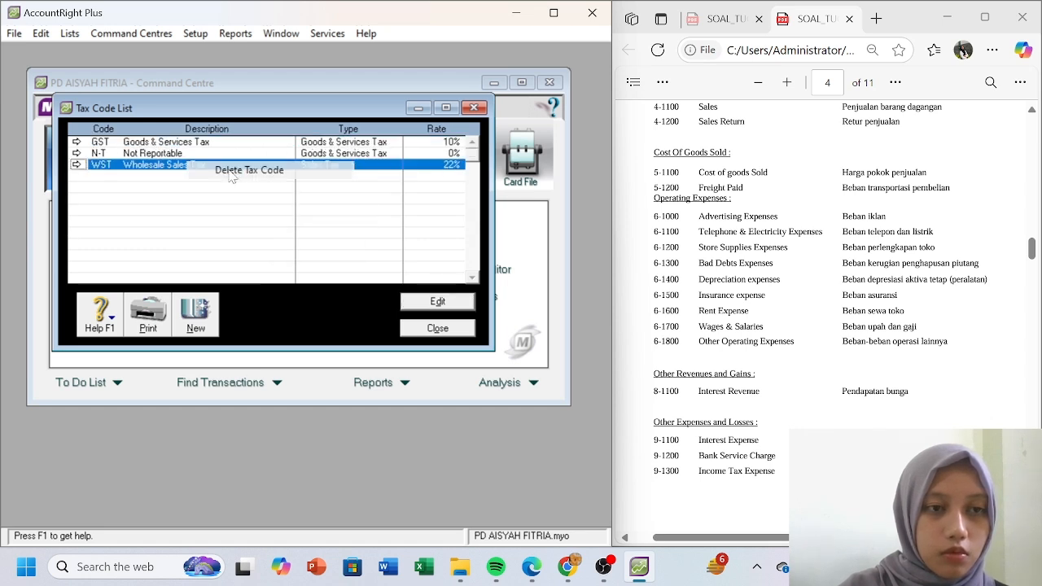
# - Rename the GST code to PPN with description 'Pajak Pertambahan Nilai' at 10%
pyautogui.click(77, 142)
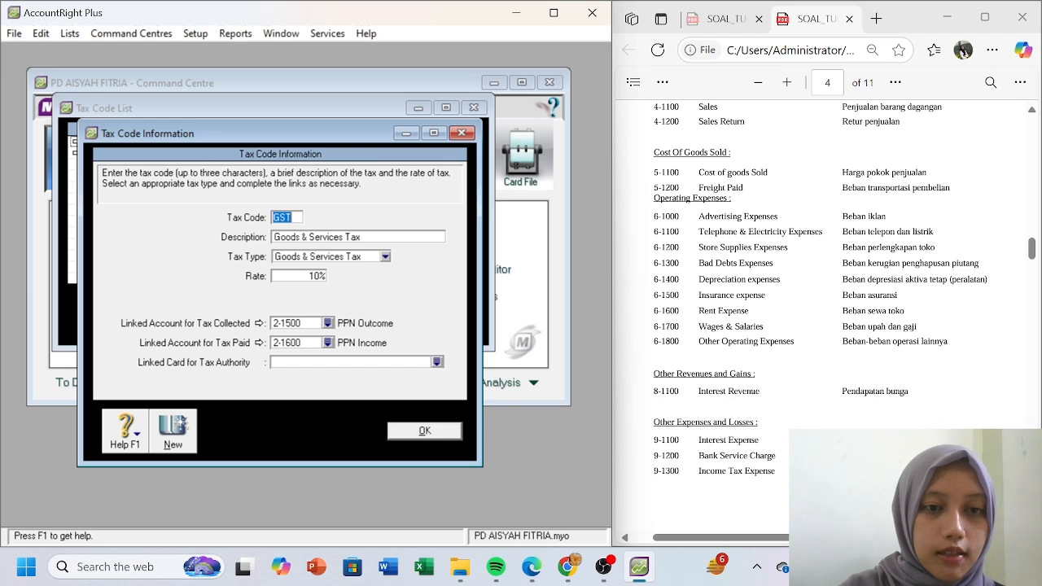
pyautogui.write('PPN')
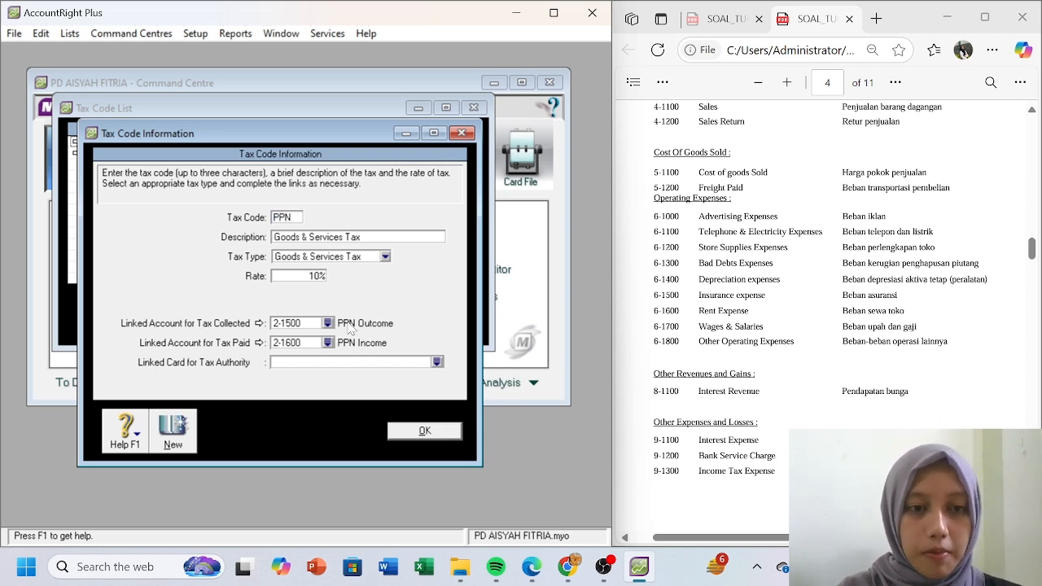
pyautogui.click(367, 238)
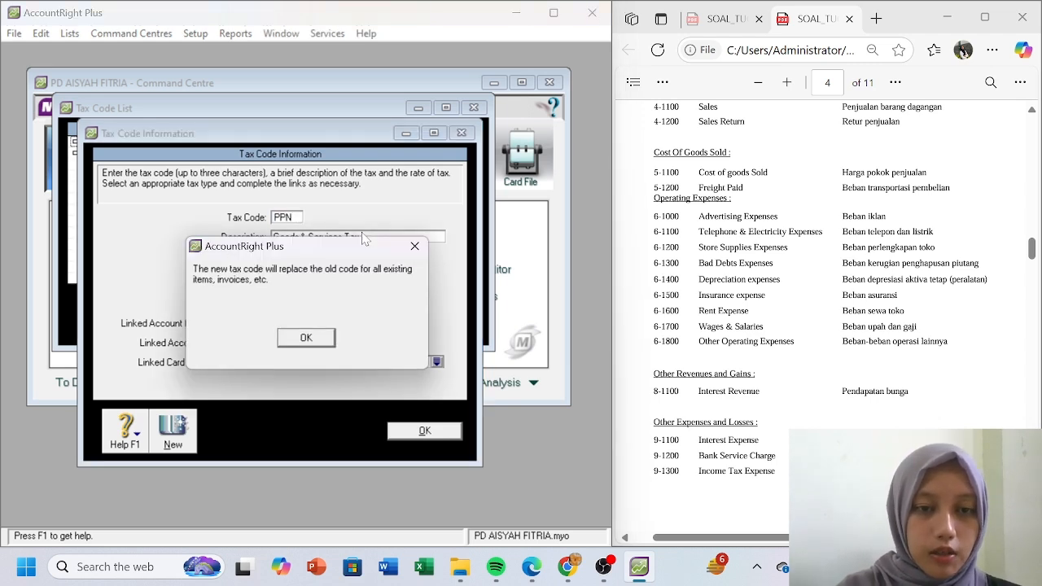
pyautogui.click(305, 337)
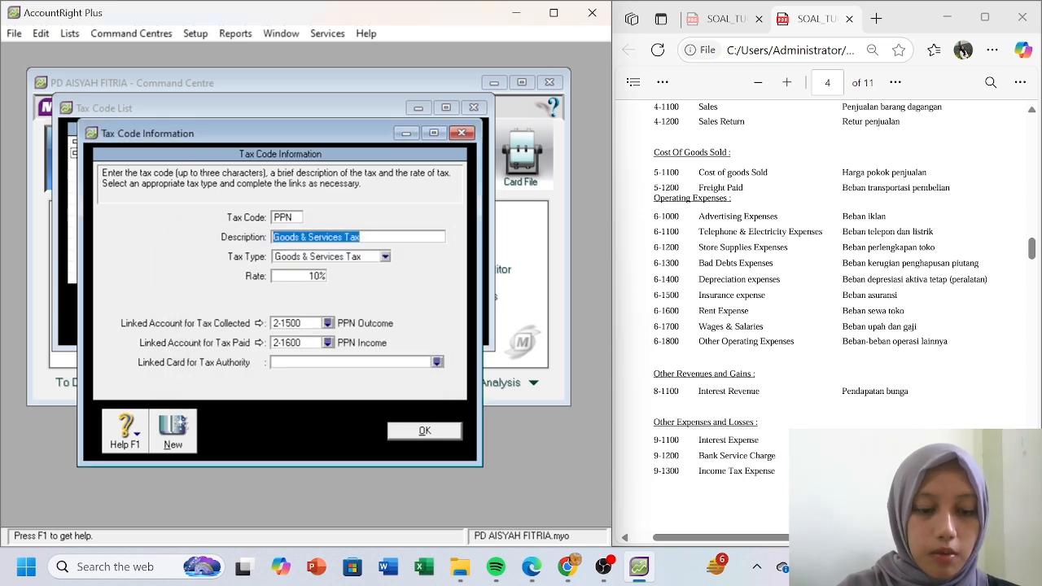
pyautogui.write('Pajak Pertambahn')
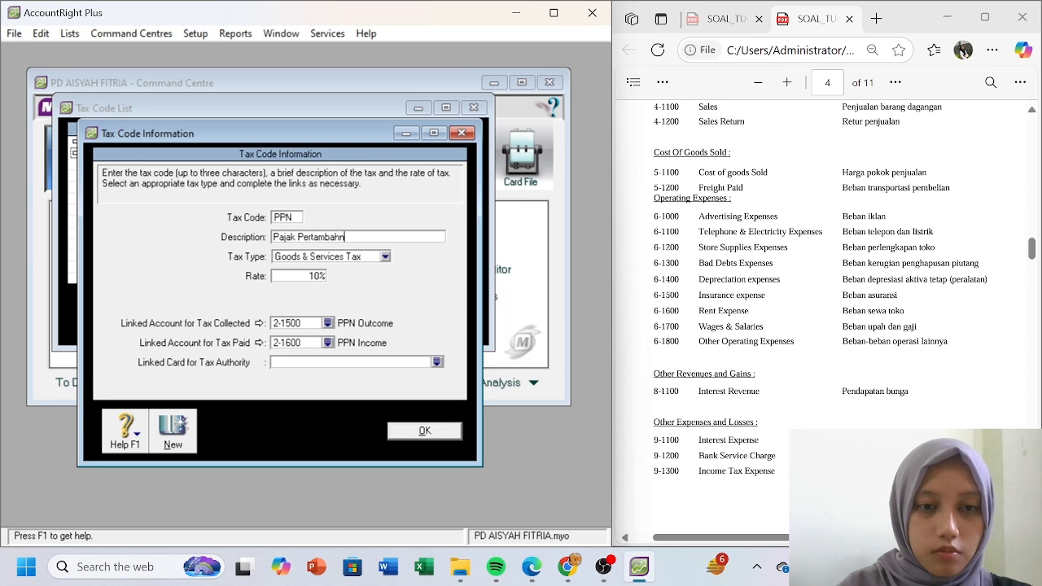
pyautogui.press('BackSpace')
pyautogui.write('an Nilai')
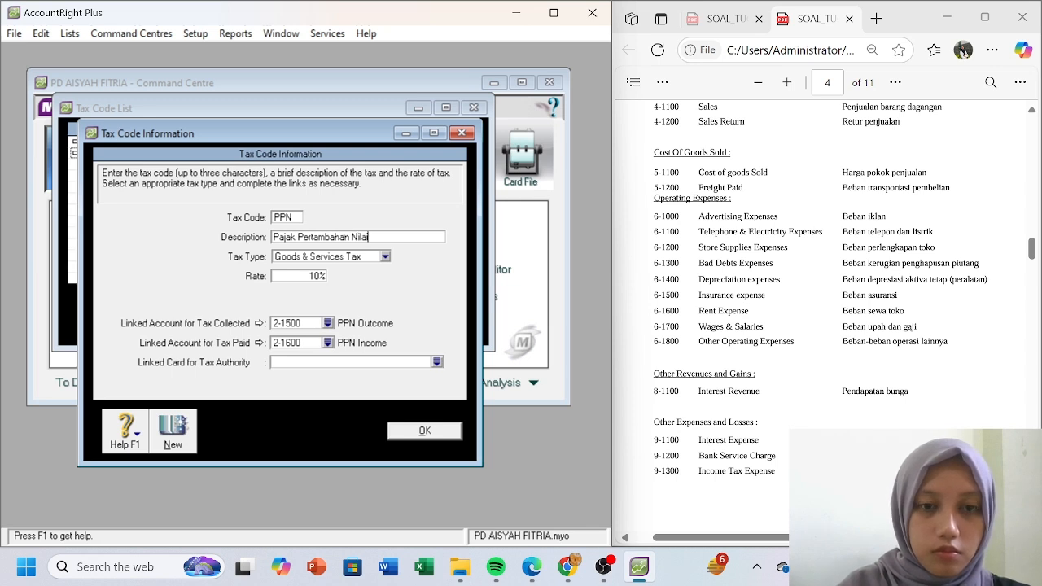
pyautogui.click(425, 433)
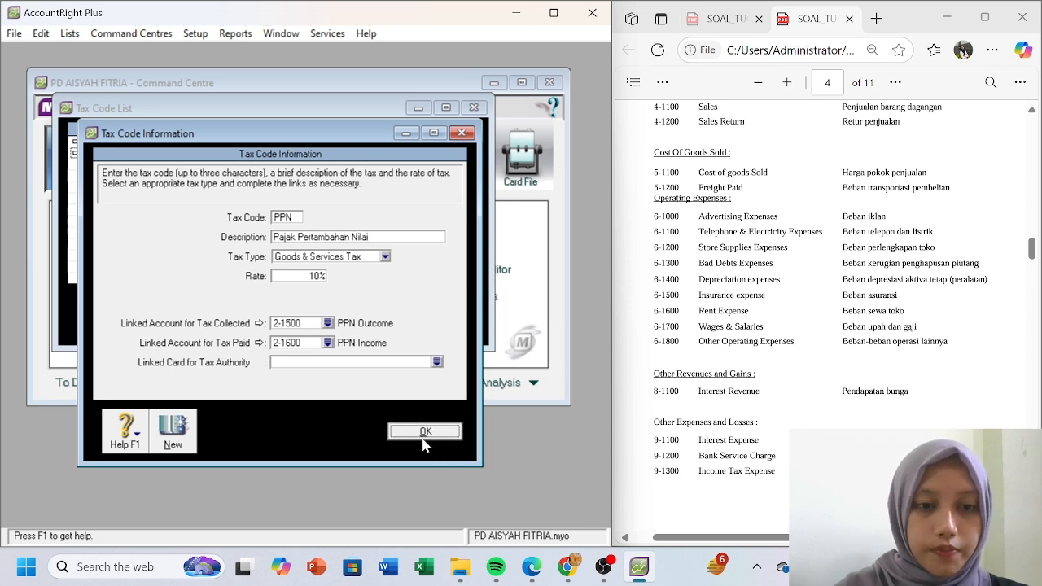
# - Change the N-T description to 'Tidak Kena Pajak' and close the Tax Code List
pyautogui.click(77, 142)
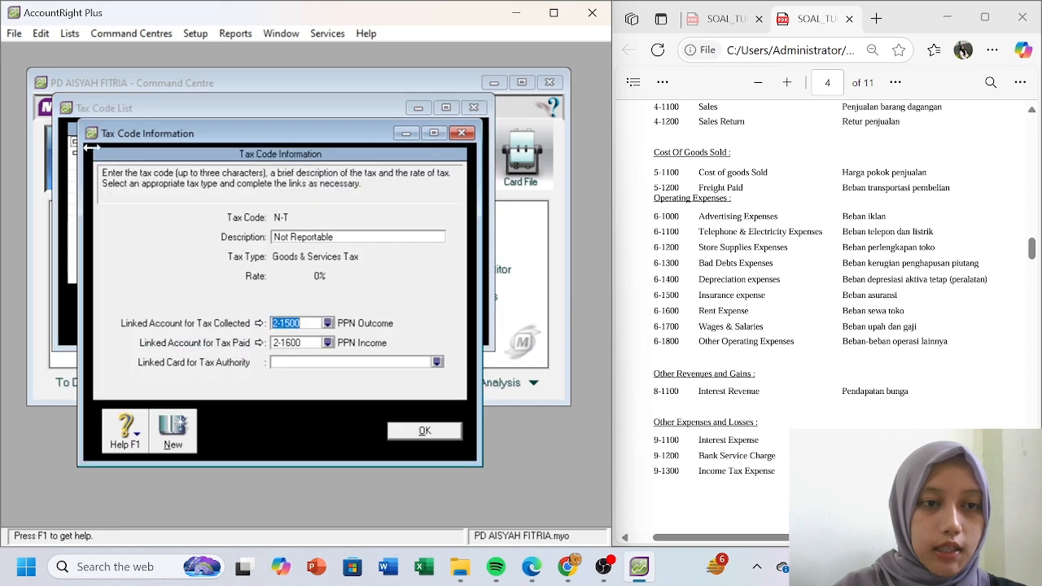
pyautogui.click(343, 237)
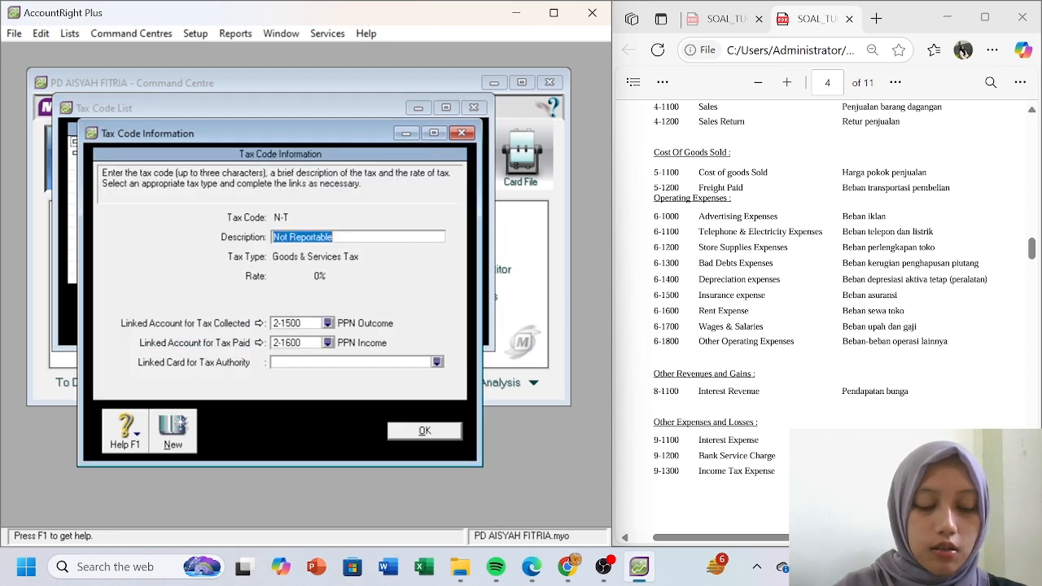
pyautogui.write('Tida')
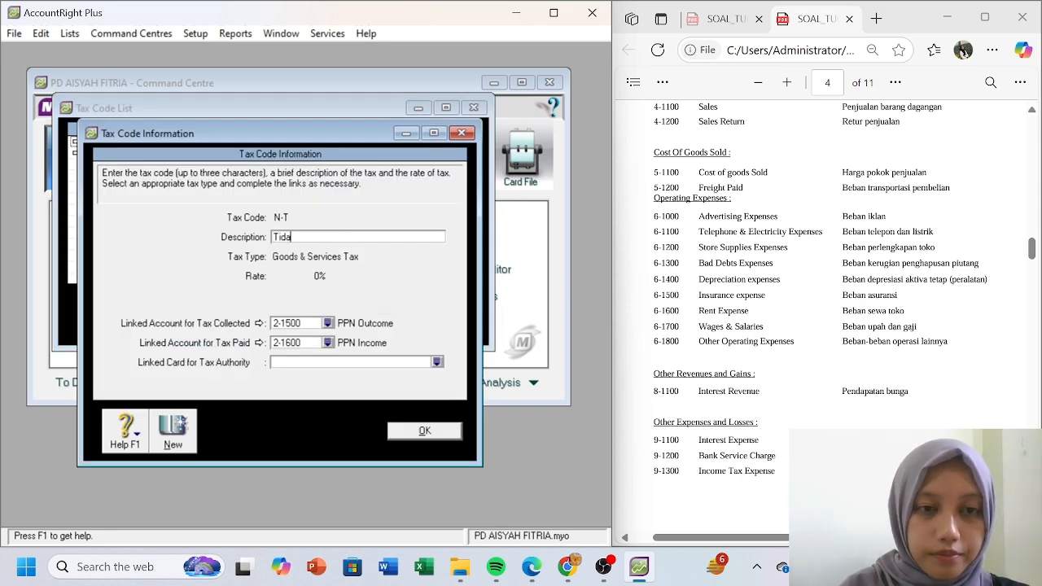
pyautogui.write('k Kena p')
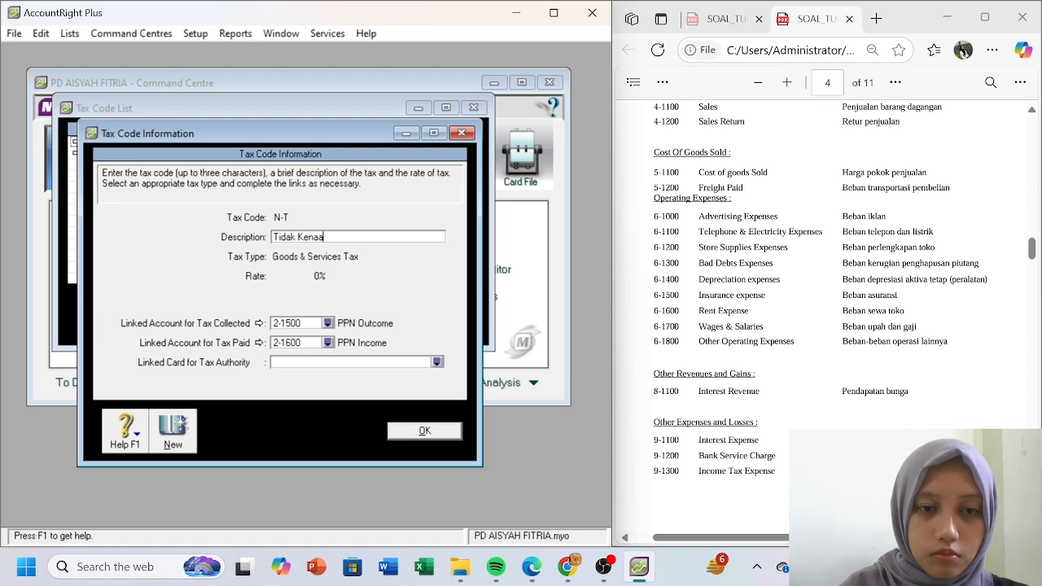
pyautogui.press('BackSpace')
pyautogui.write('Pajak')
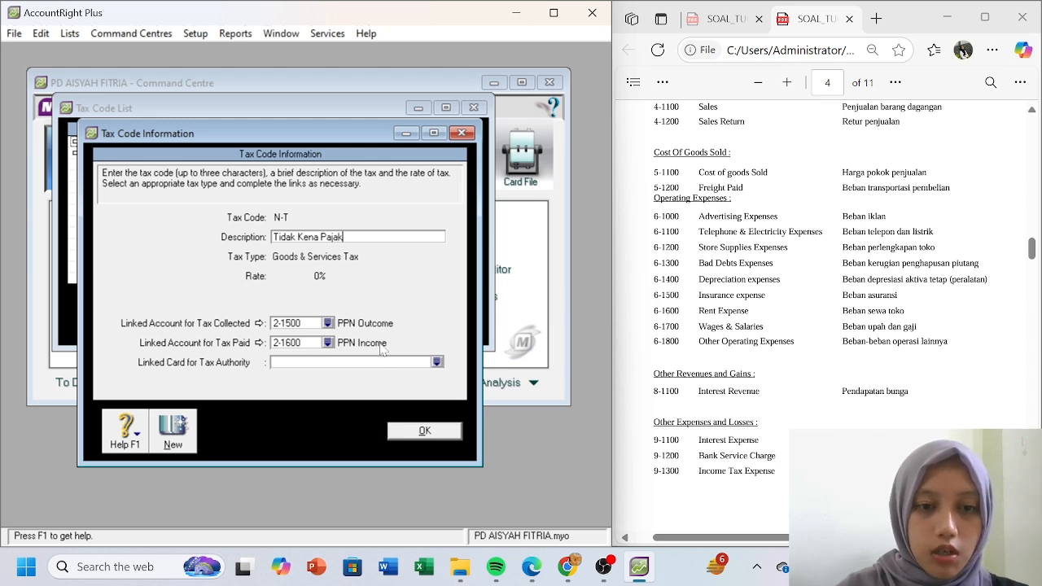
pyautogui.click(419, 429)
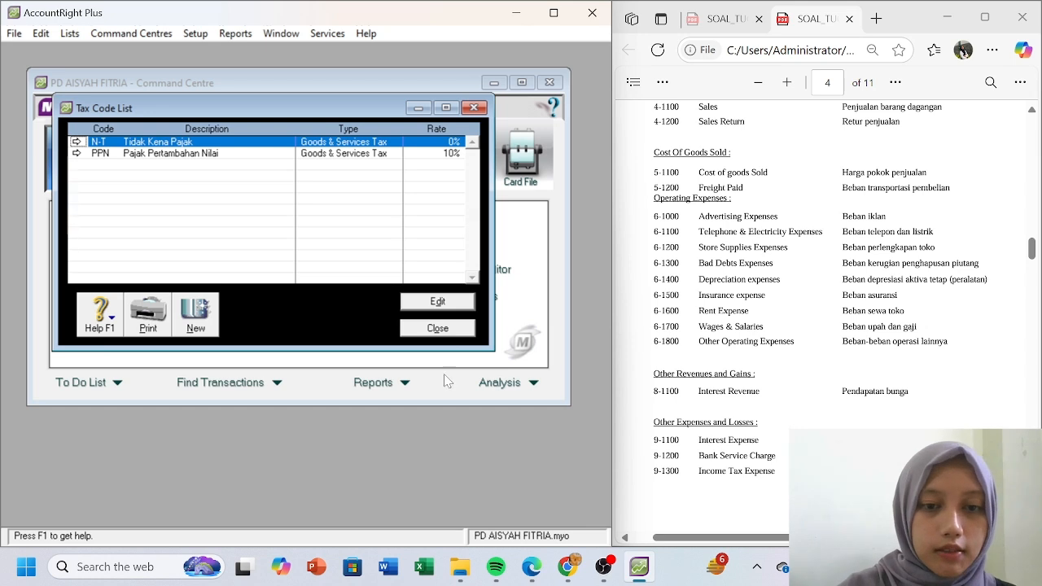
pyautogui.click(439, 330)
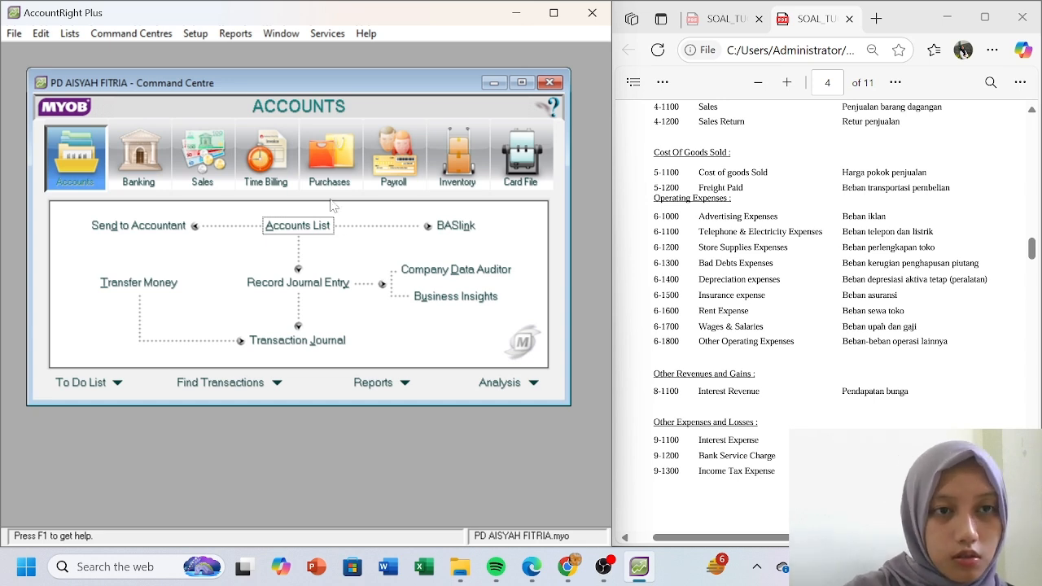
# - Link Undeposited Funds to 1-1100 Cash in Bank in the Accounts & Banking linked accounts
pyautogui.click(197, 34)
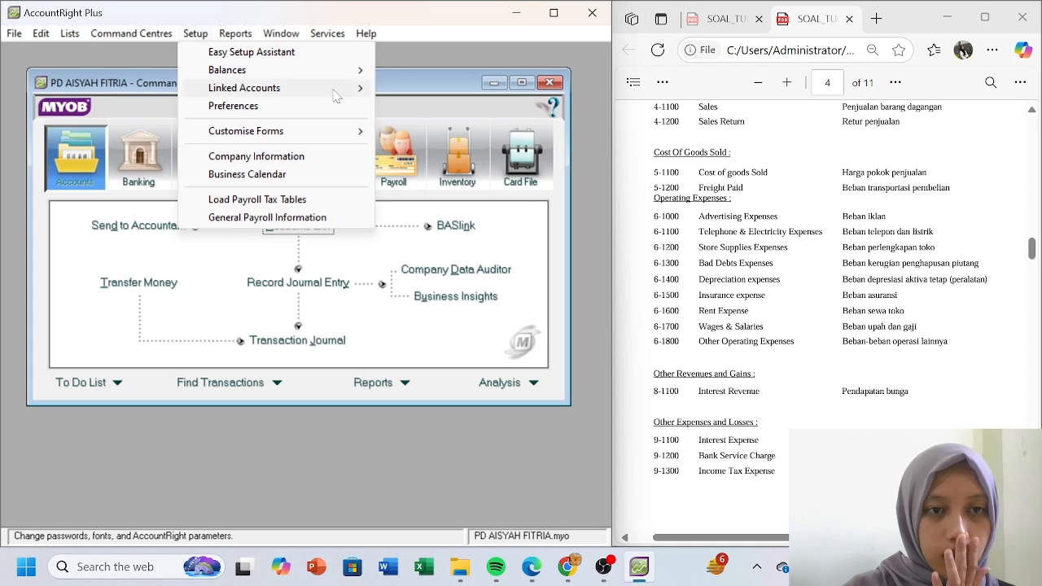
pyautogui.moveTo(335, 90)
pyautogui.click(419, 92)
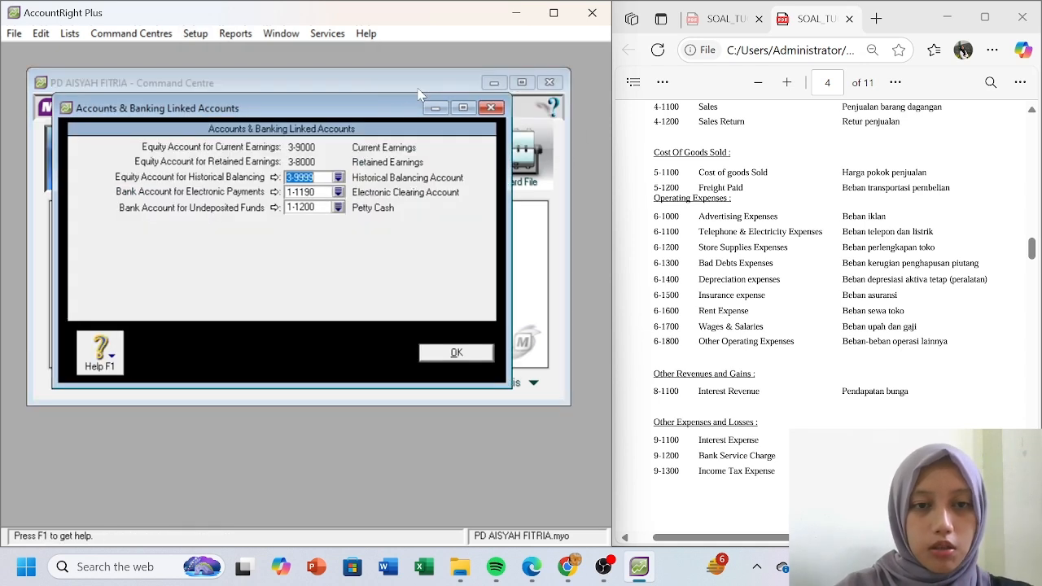
pyautogui.click(337, 208)
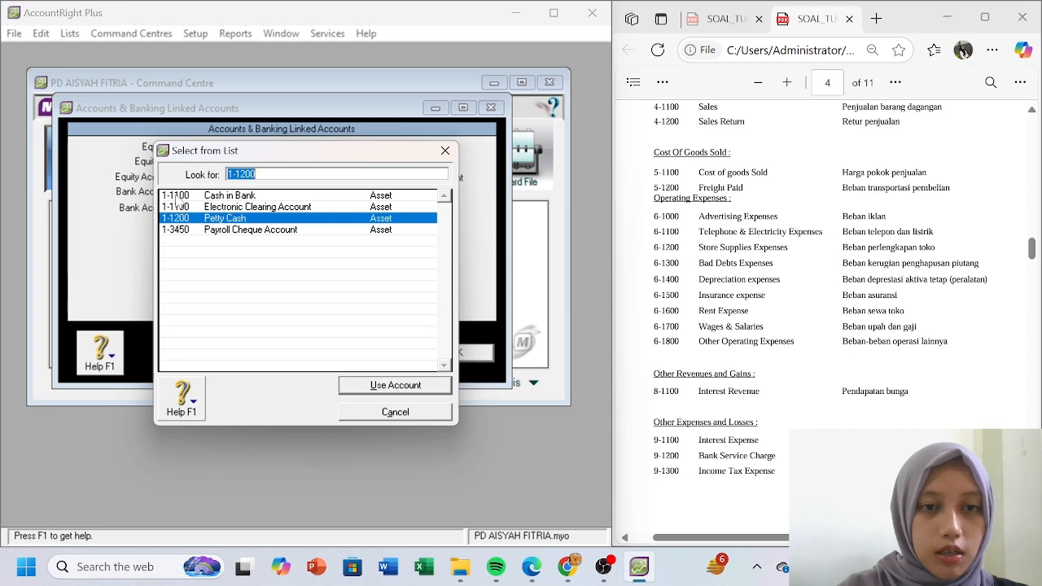
pyautogui.press('Return')
pyautogui.click(343, 361)
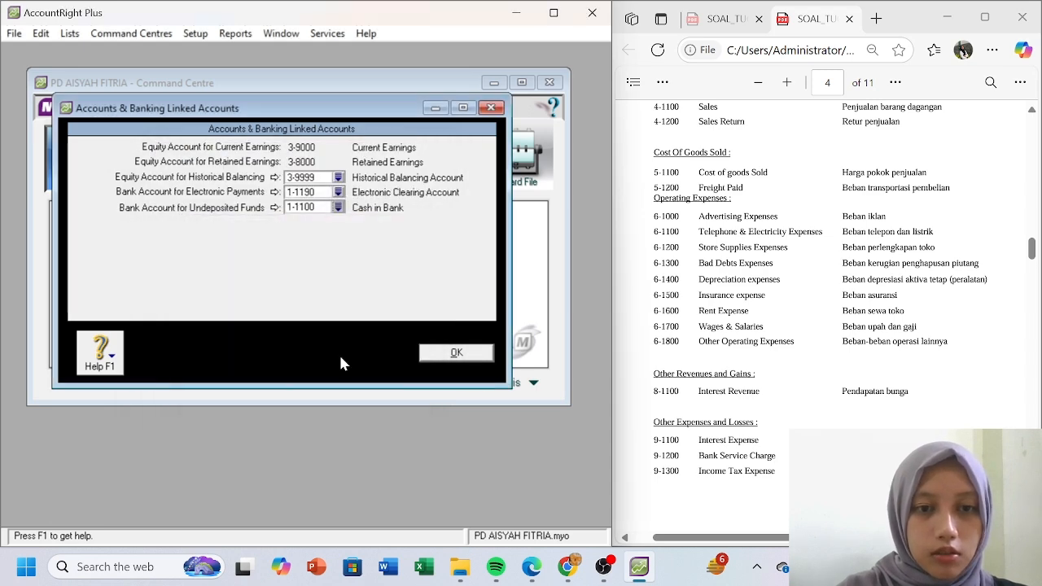
pyautogui.click(455, 353)
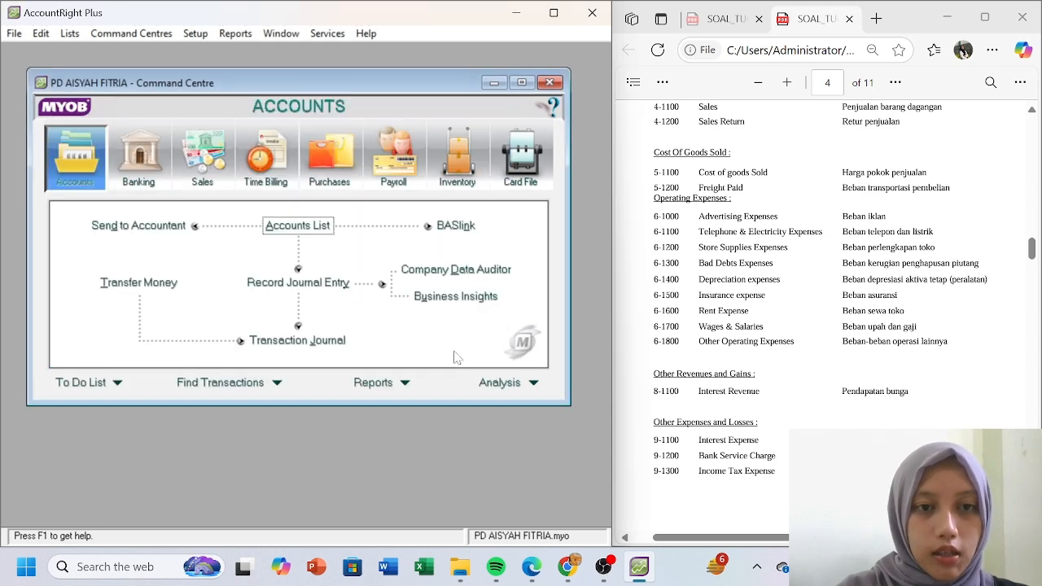
# - Review the Sales linked accounts and close them unchanged
pyautogui.click(197, 34)
pyautogui.moveTo(306, 89)
pyautogui.click(433, 105)
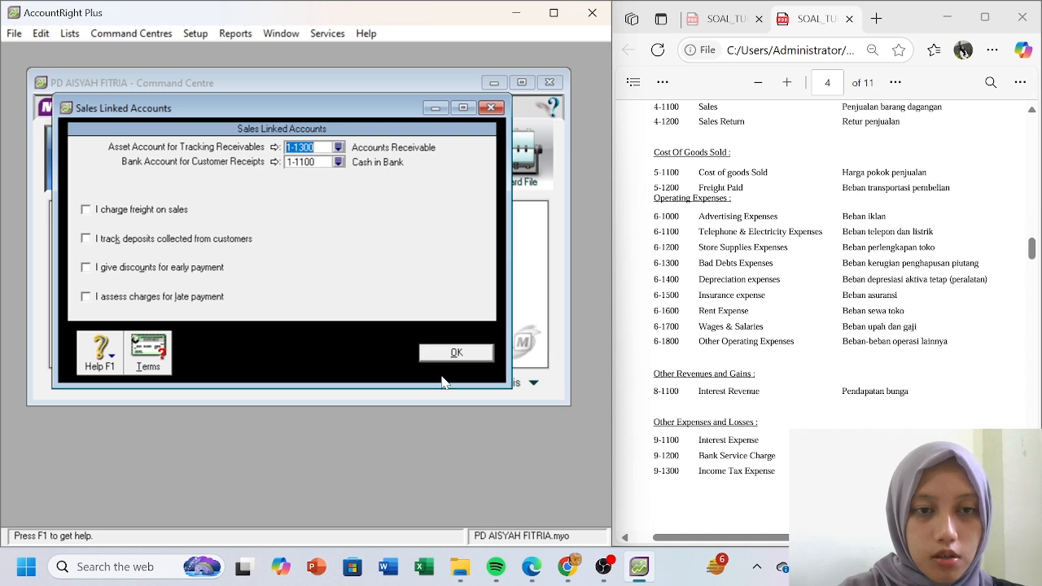
pyautogui.click(454, 352)
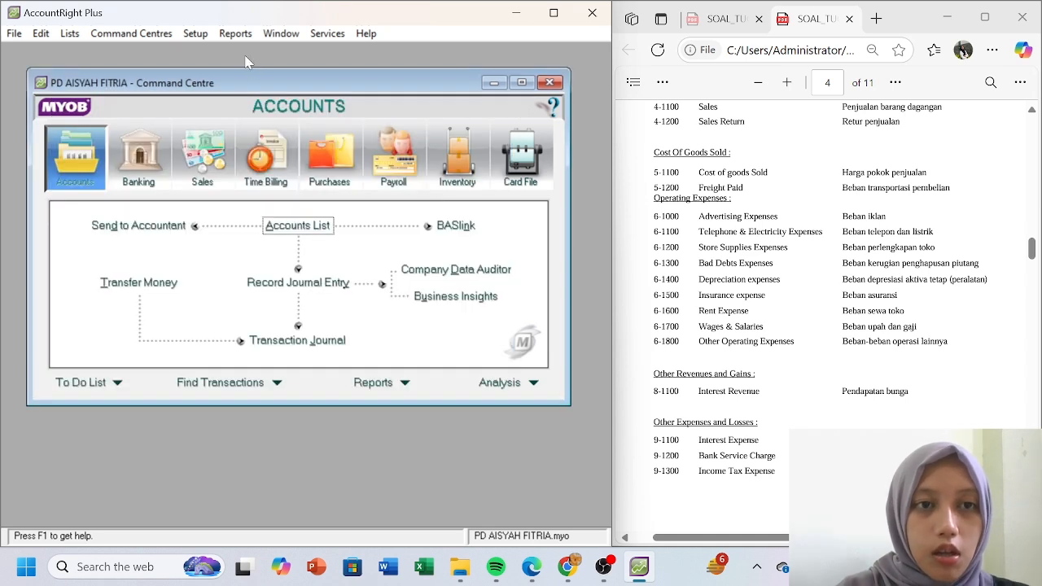
# - In the Purchases linked accounts, stop receiving items without a supplier bill
pyautogui.click(196, 33)
pyautogui.click(235, 33)
pyautogui.moveTo(204, 36)
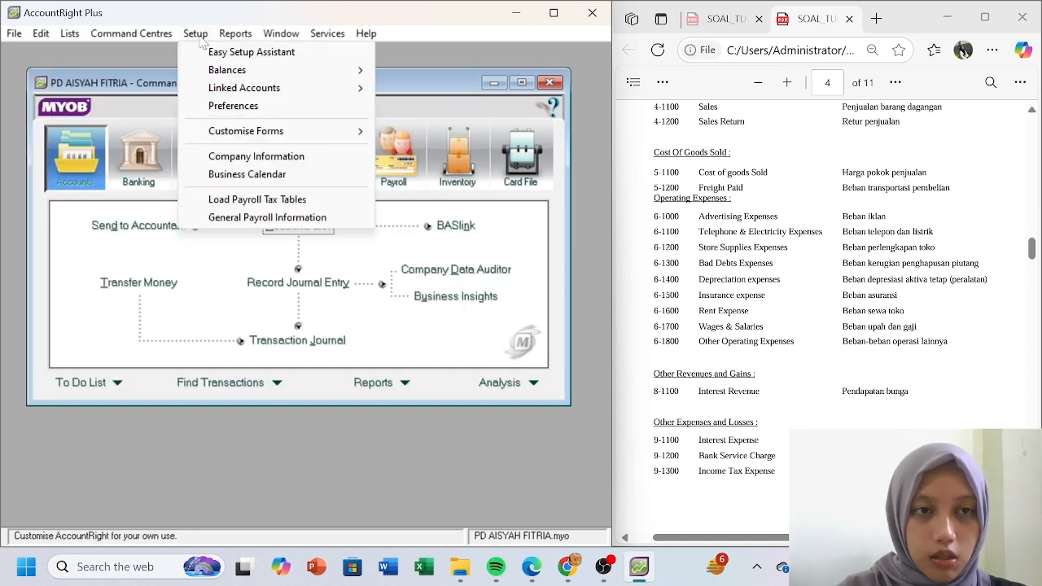
pyautogui.moveTo(348, 91)
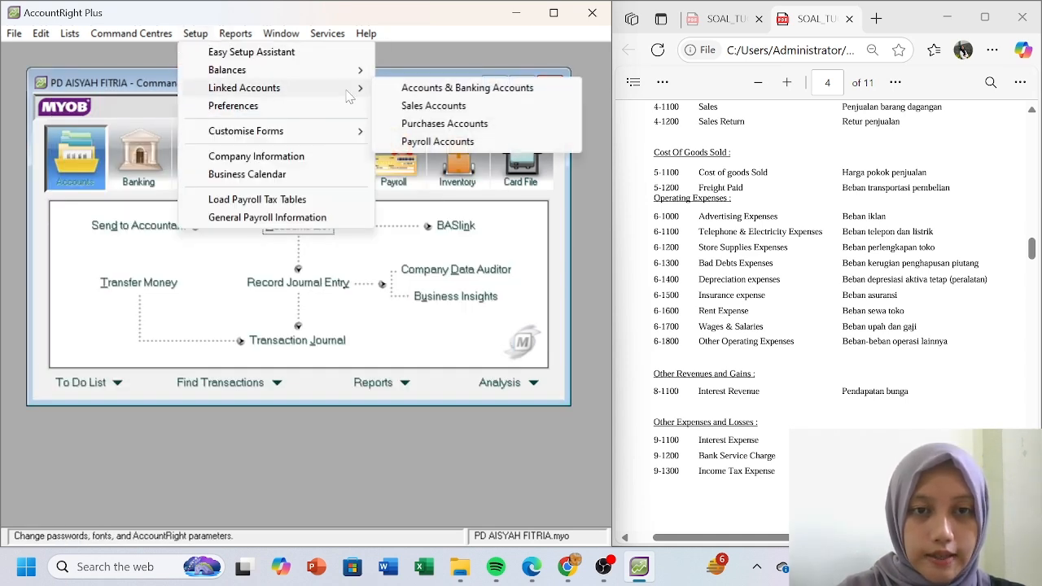
pyautogui.click(445, 124)
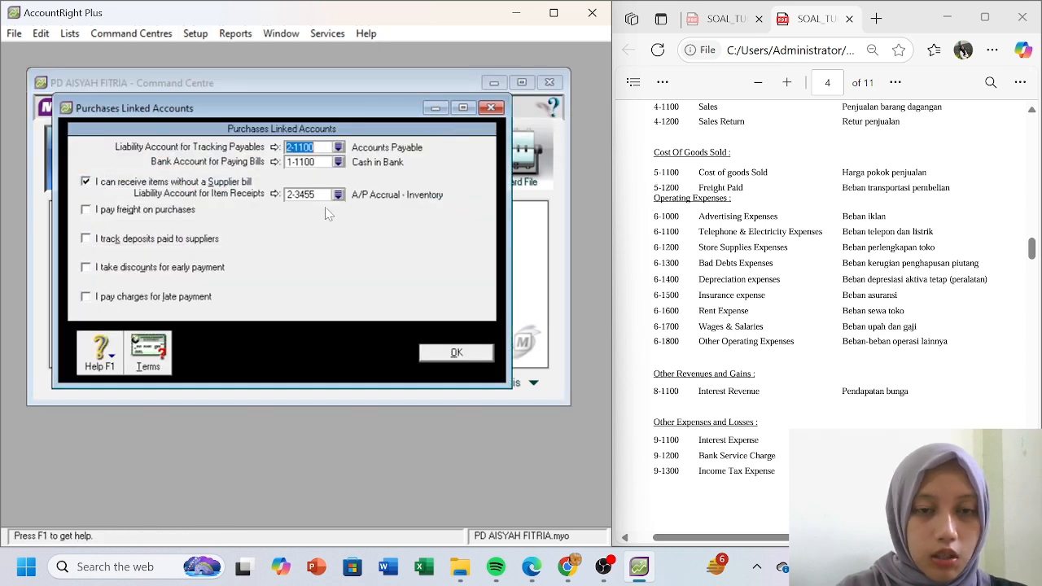
pyautogui.click(86, 182)
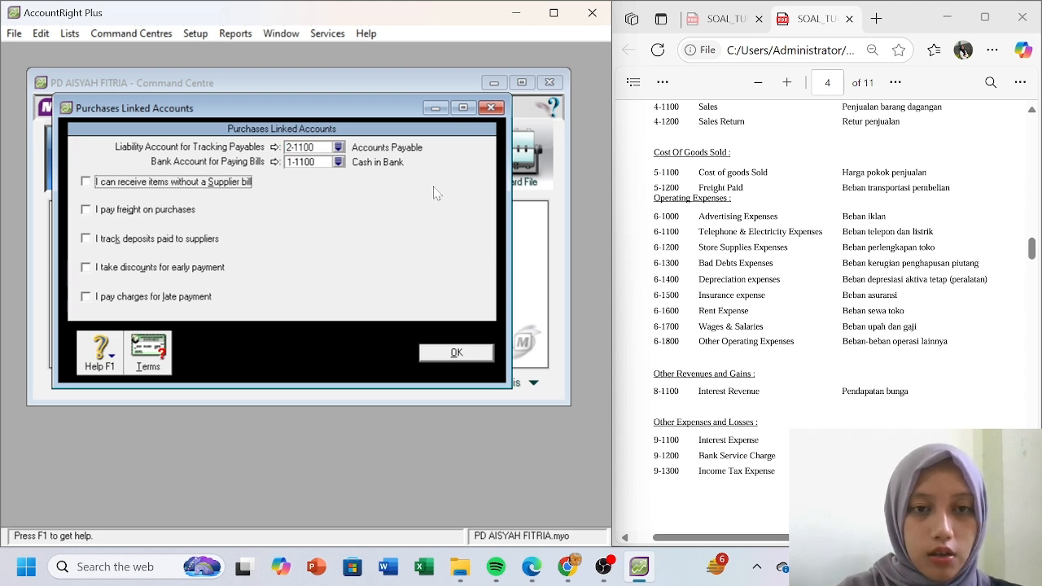
pyautogui.click(456, 361)
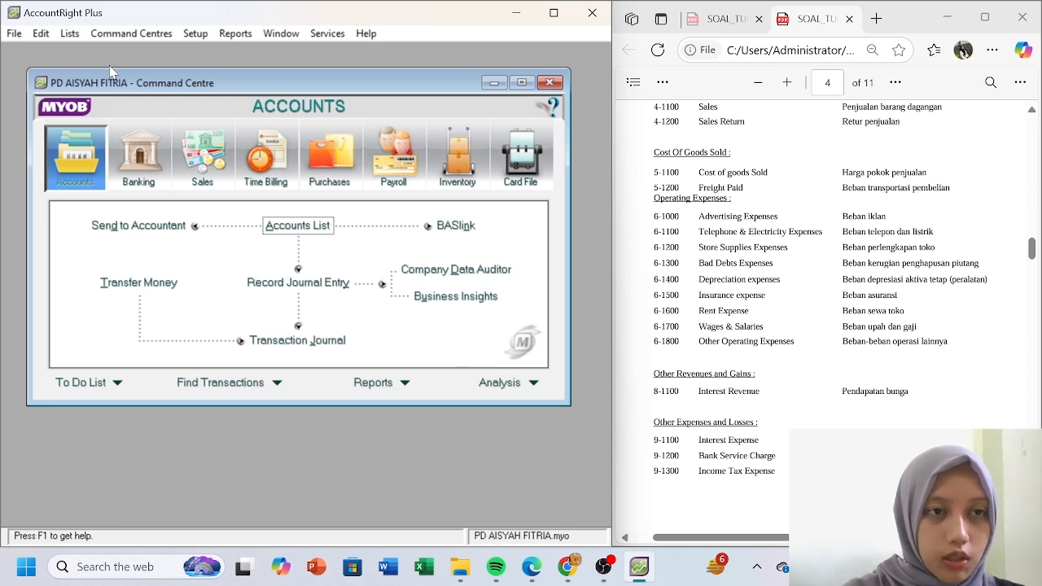
pyautogui.click(74, 36)
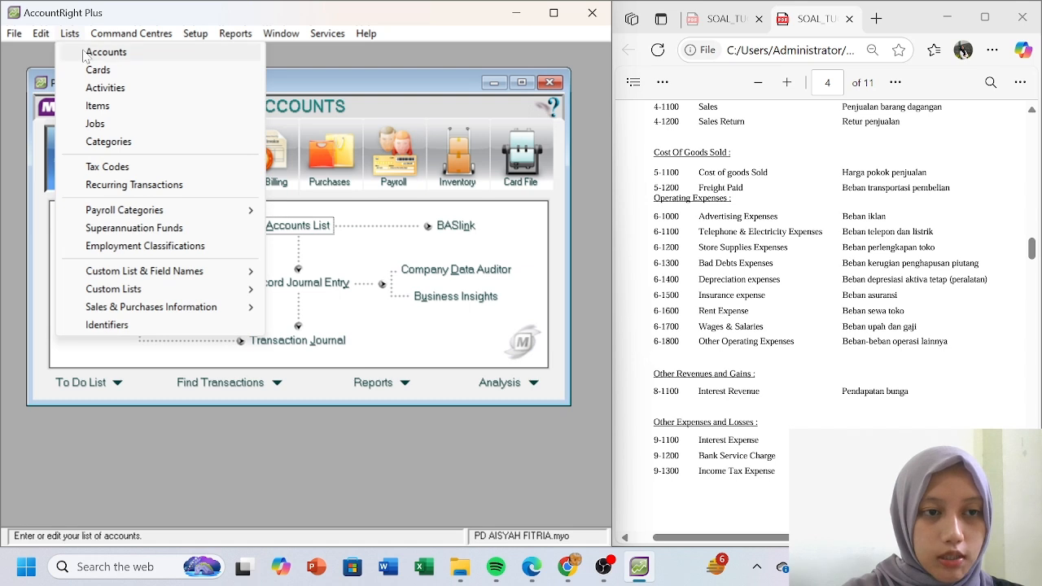
pyautogui.moveTo(101, 40)
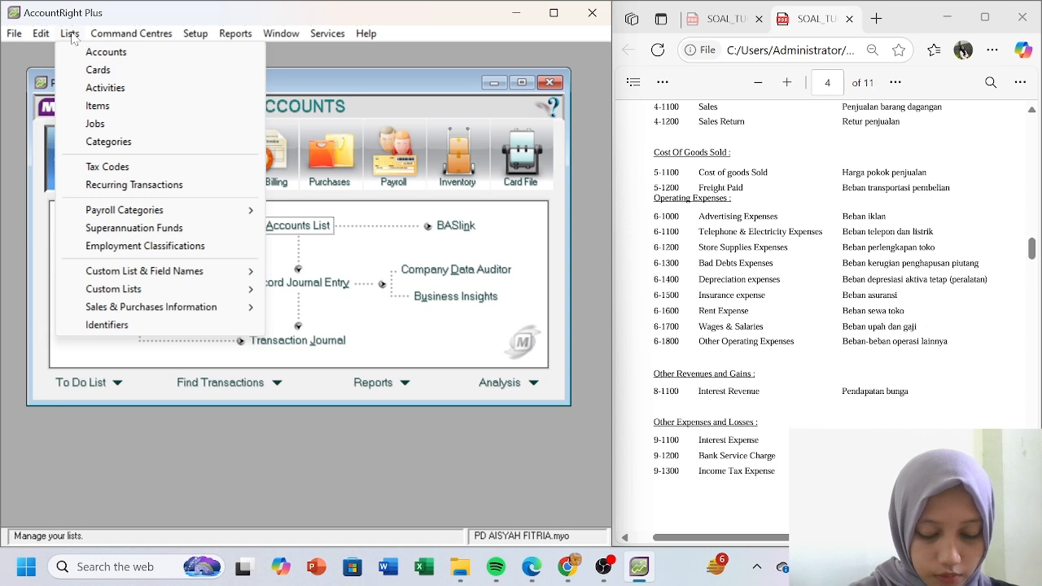
pyautogui.moveTo(14, 34)
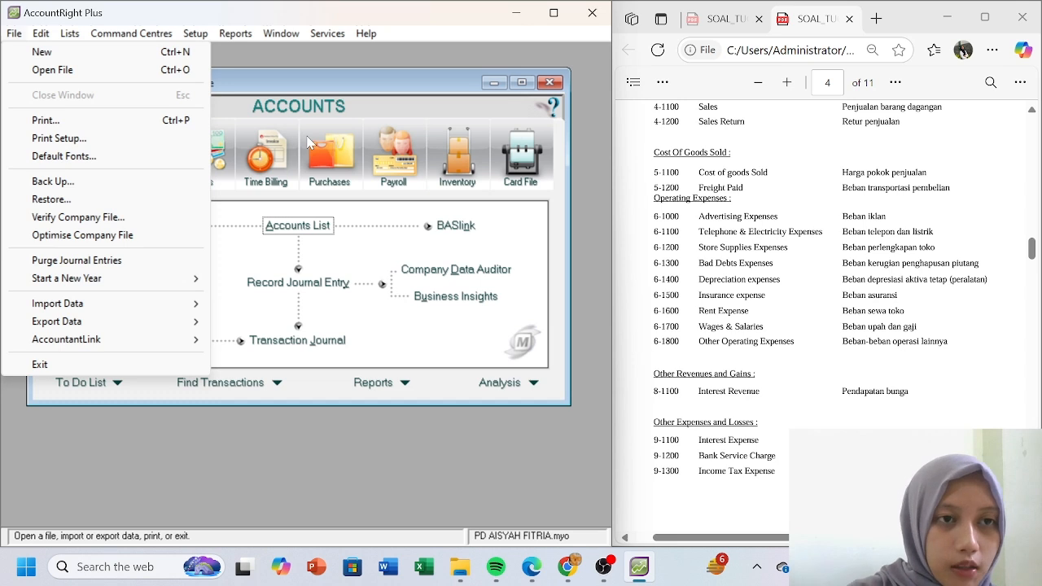
pyautogui.click(195, 34)
# - Open Account Opening Balances and enter Rp41.520.000 for 1-1100 Cash in Bank
pyautogui.moveTo(232, 70)
pyautogui.click(423, 72)
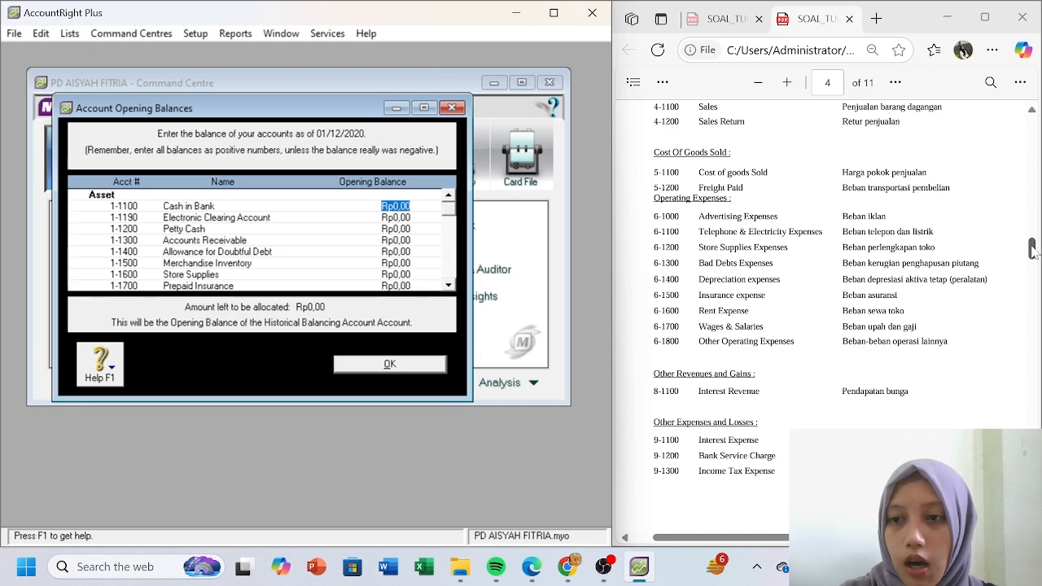
pyautogui.moveTo(1032, 248); pyautogui.dragTo(1032, 277)
pyautogui.moveTo(830, 537); pyautogui.dragTo(851, 537)
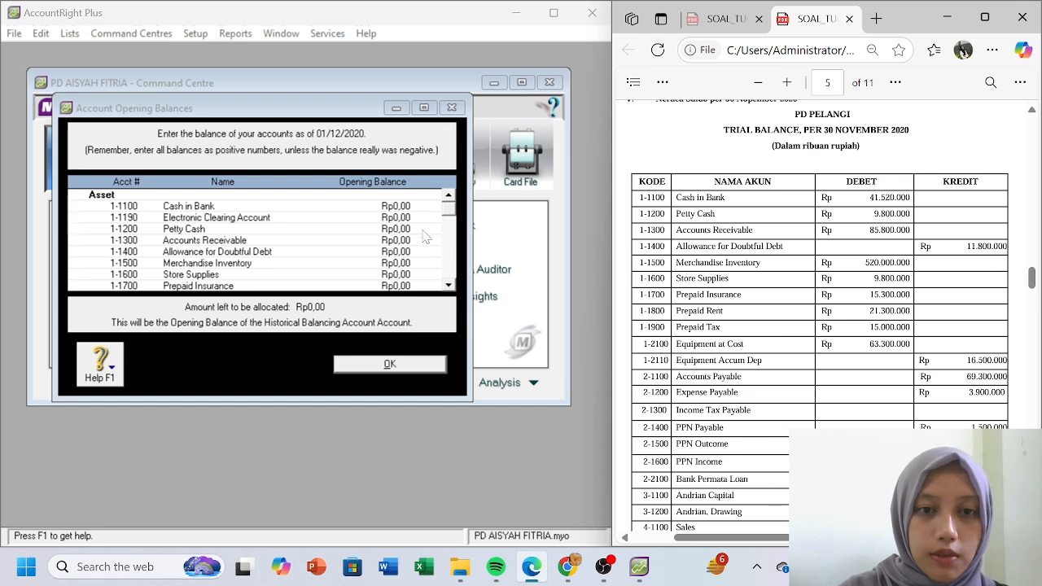
pyautogui.click(401, 206)
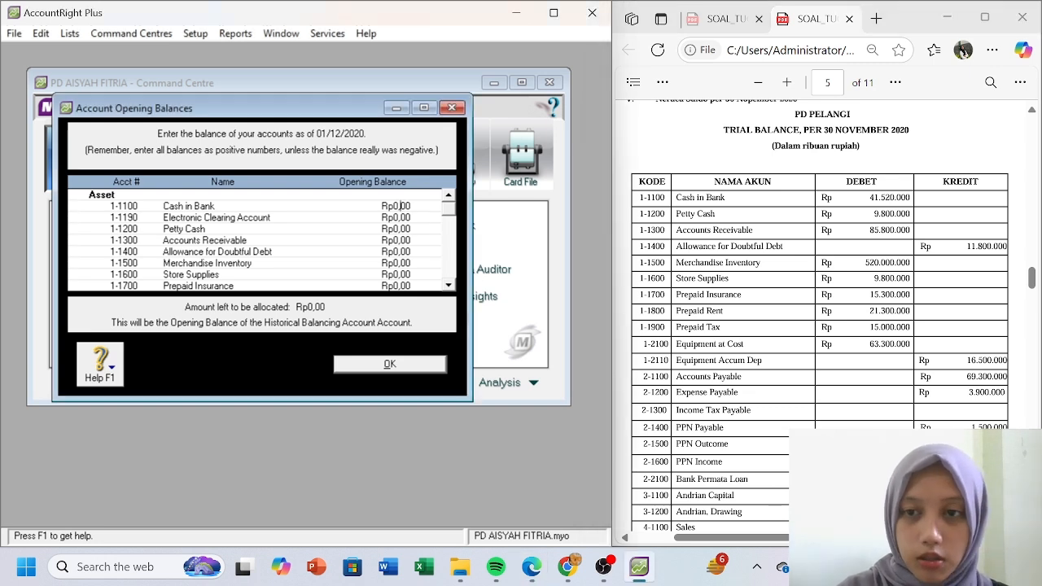
pyautogui.click(383, 230)
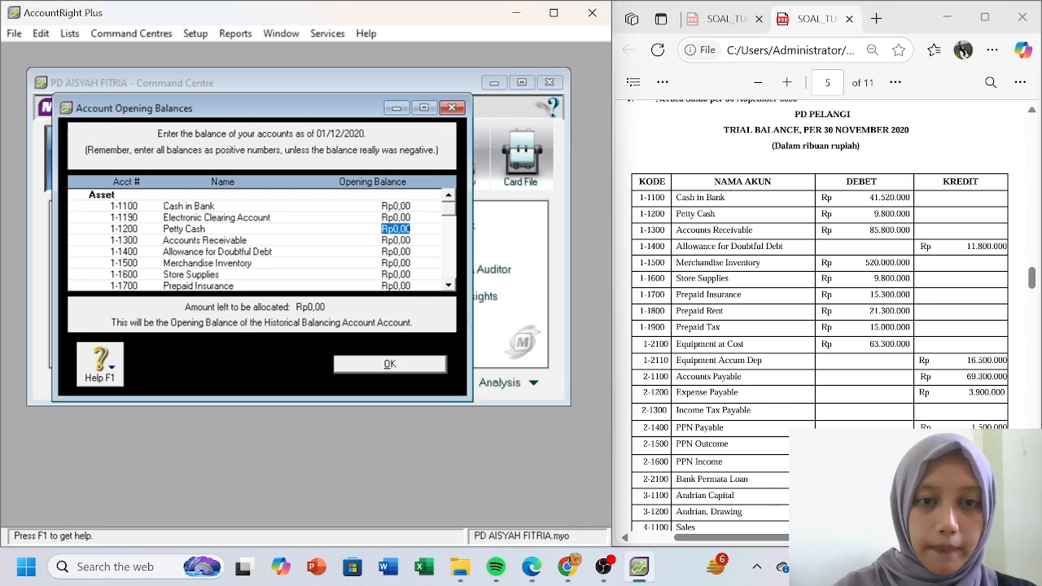
pyautogui.click(400, 208)
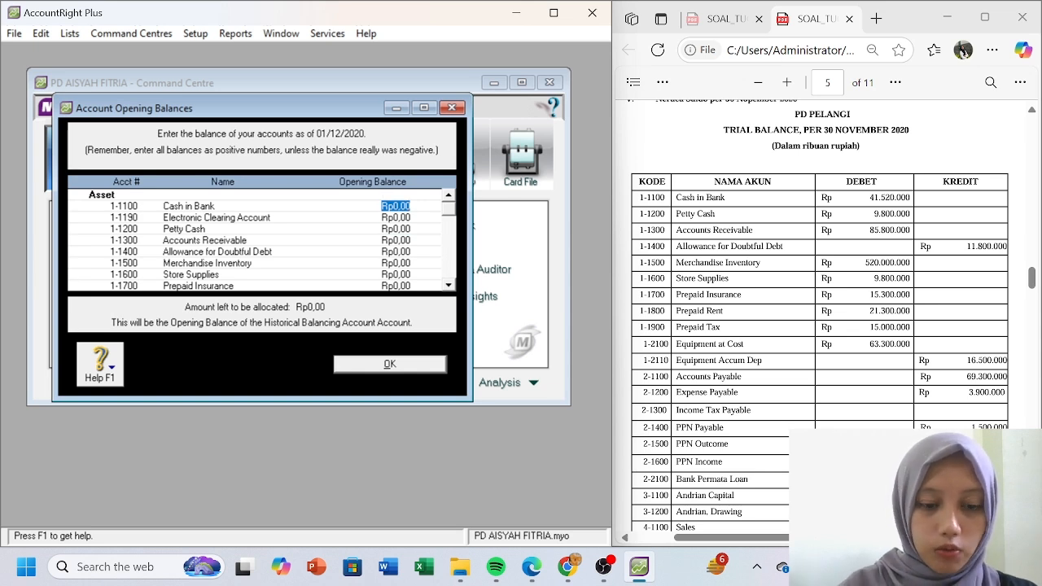
pyautogui.write('41520000')
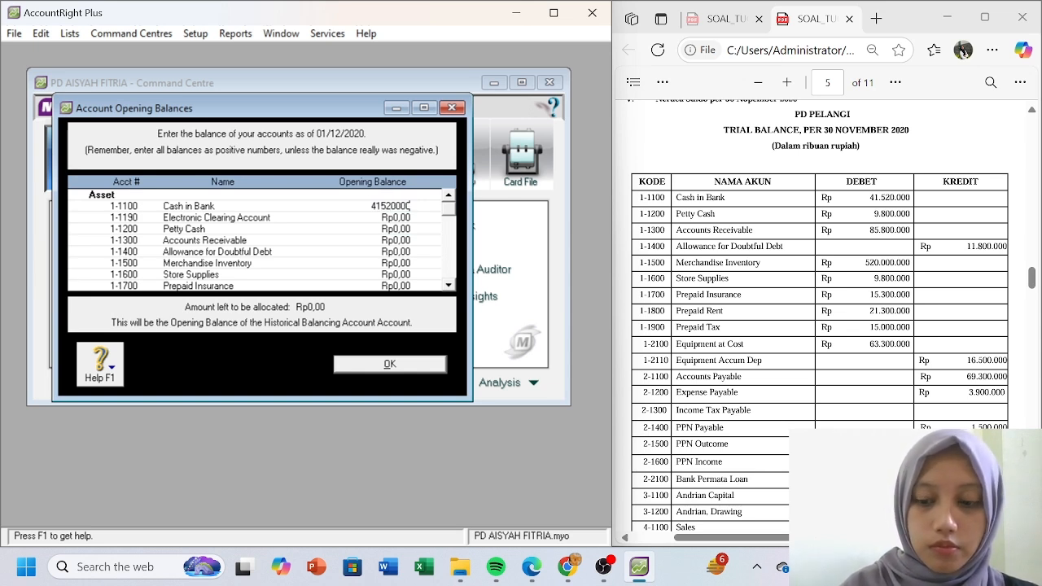
pyautogui.press('Tab')
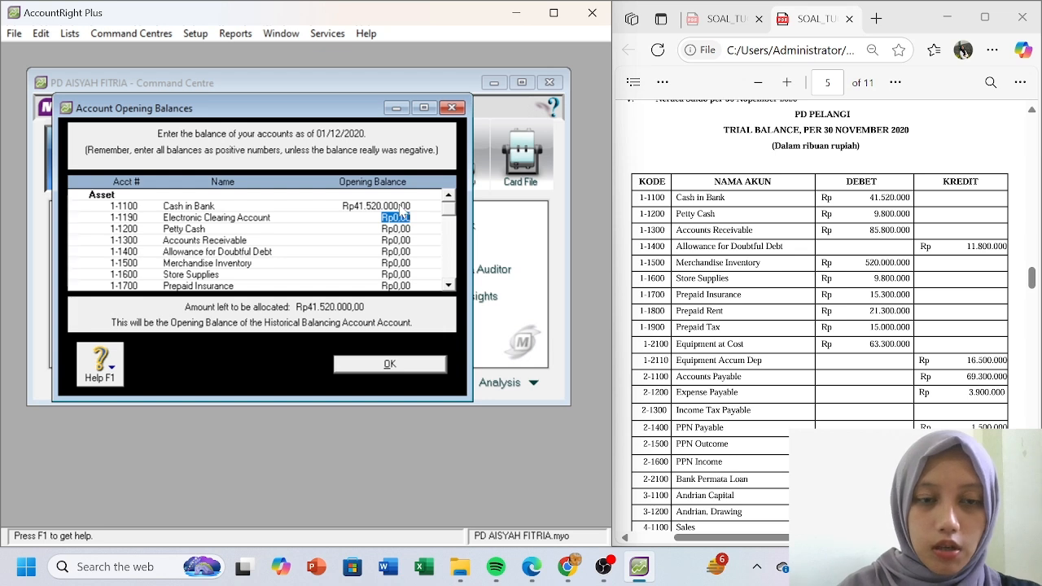
# - Clear the mistaken Electronic Clearing entry, enter Rp9.800.000 Petty Cash and the Accounts Receivable amount
pyautogui.write('9800000')
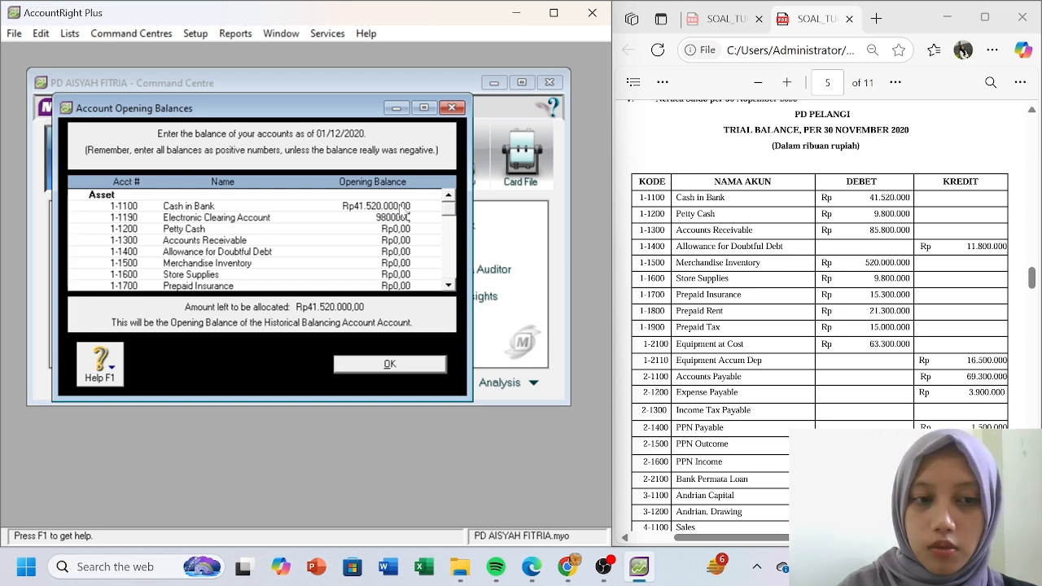
pyautogui.press('Tab')
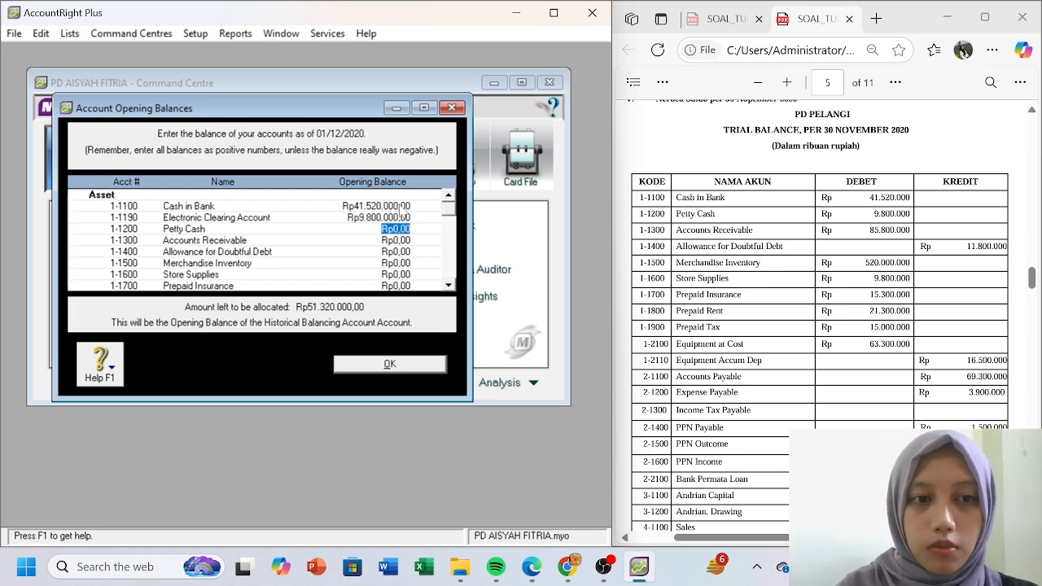
pyautogui.click(401, 208)
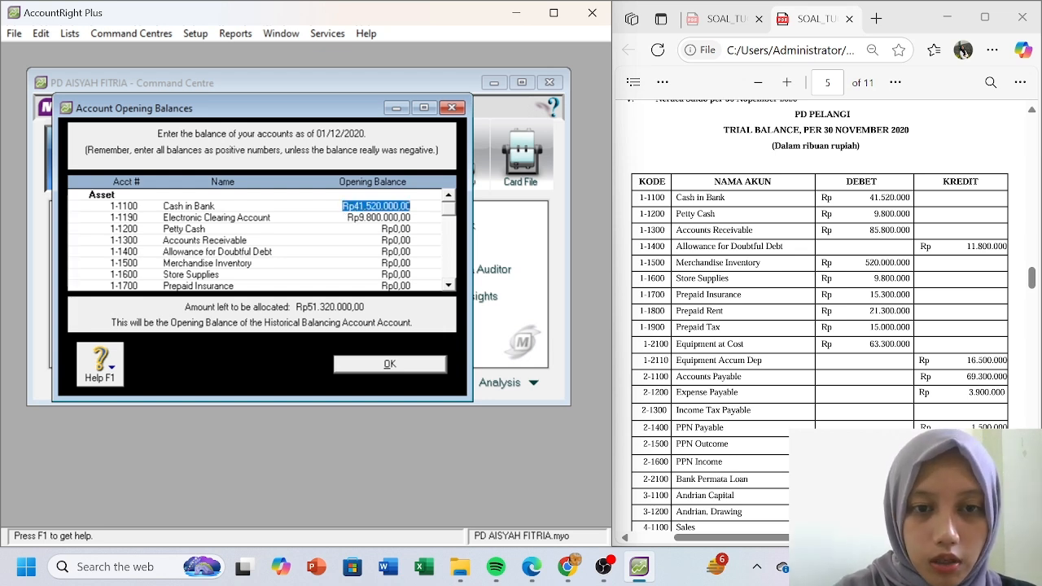
pyautogui.click(398, 220)
pyautogui.press('Delete')
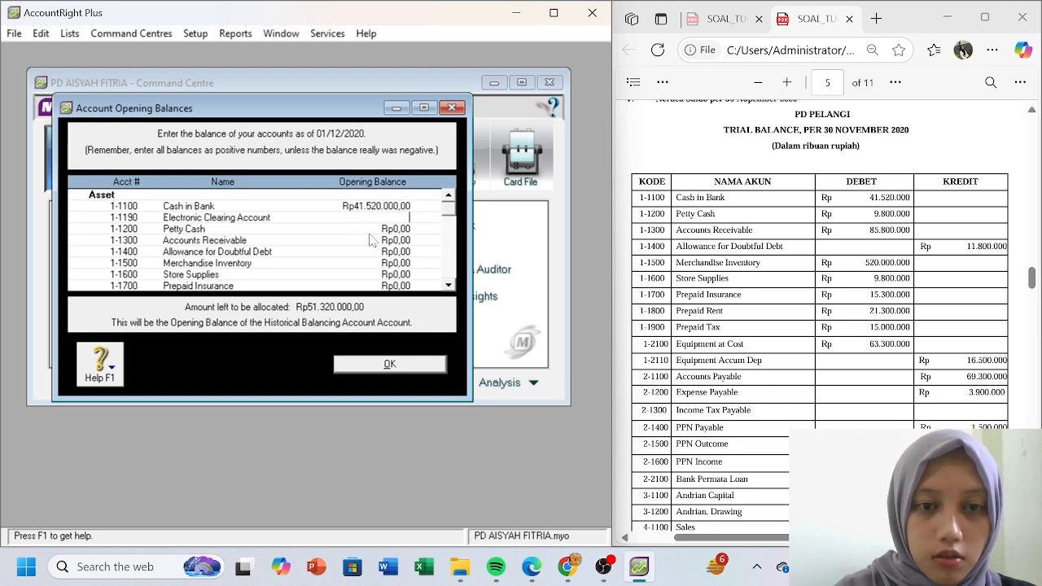
pyautogui.press('Tab')
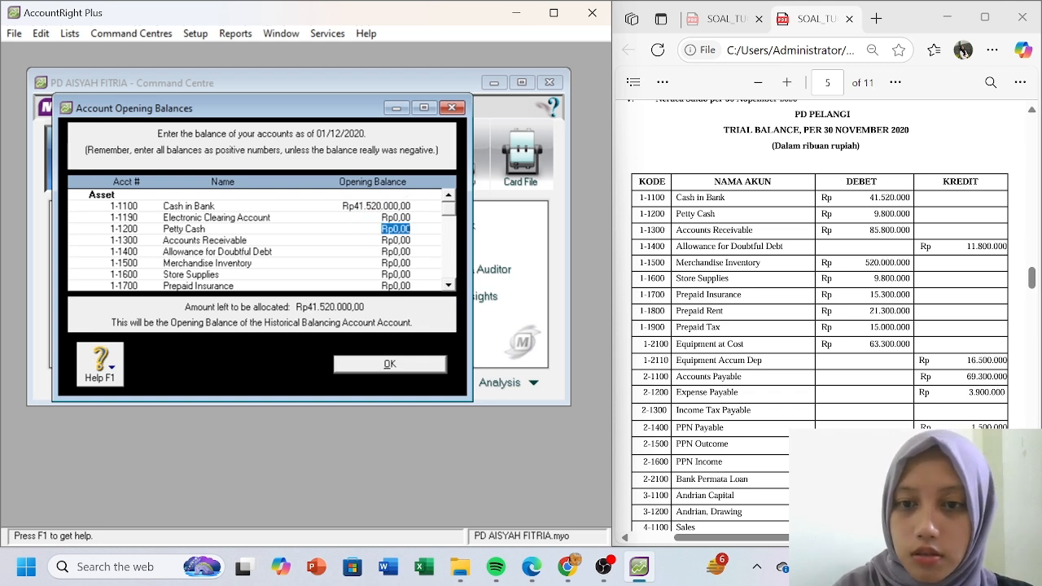
pyautogui.write('9800000')
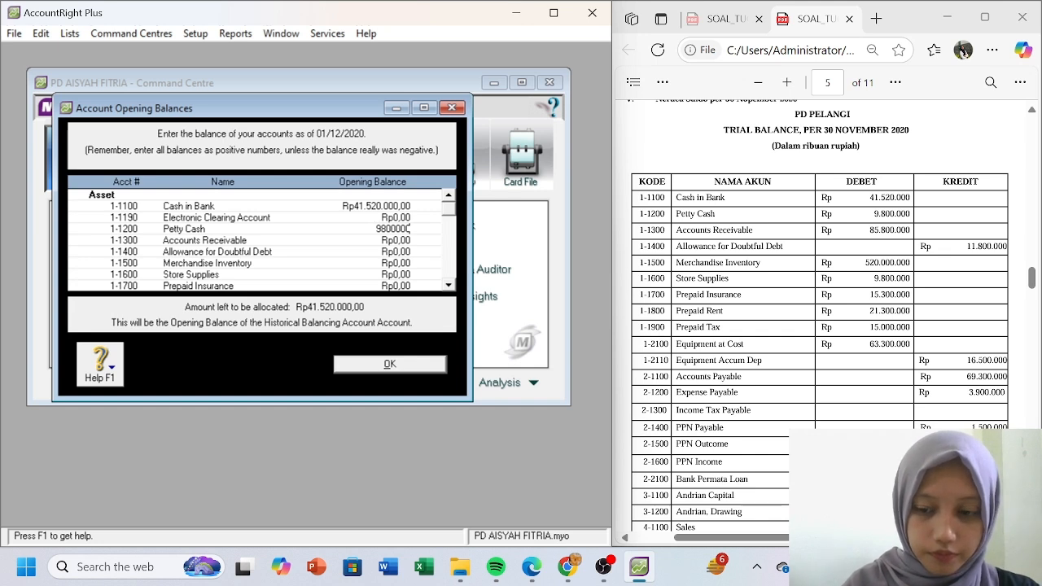
pyautogui.press('Tab')
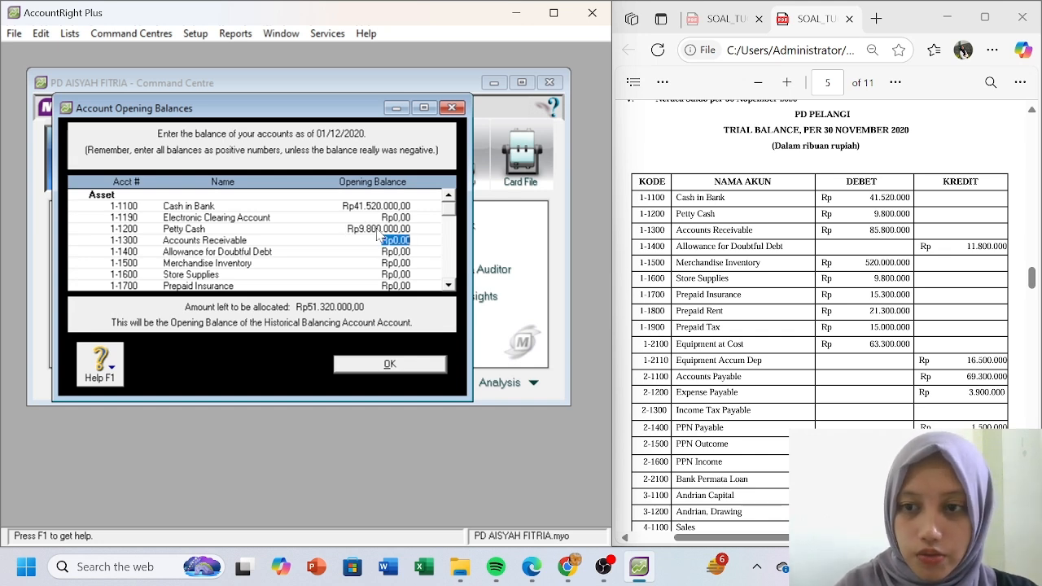
pyautogui.write('858000')
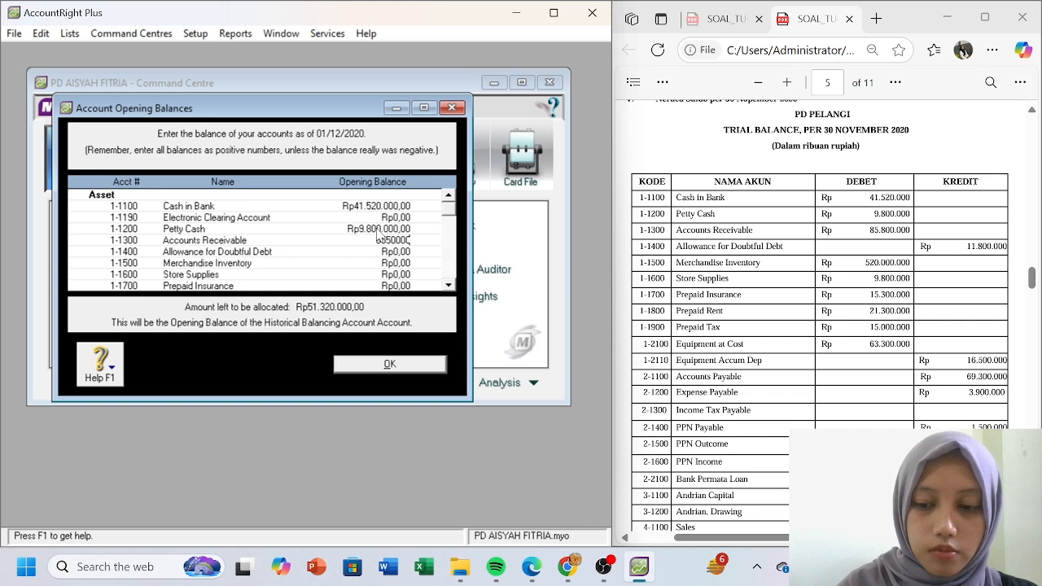
pyautogui.press('Tab')
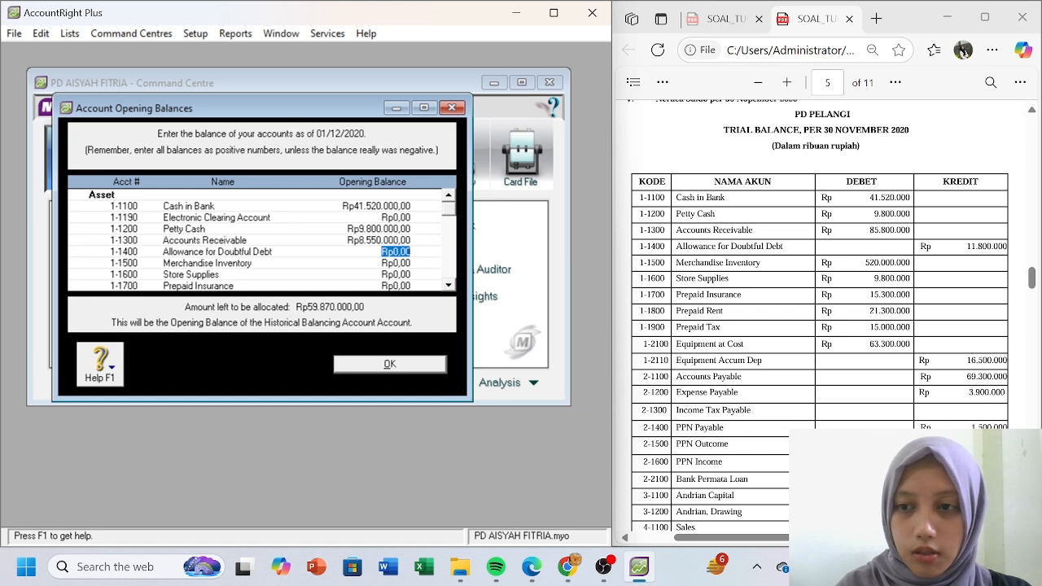
# - Enter -Rp11.800.000 Allowance for Doubtful Debt and Rp520.000.000 Merchandise Inventory
pyautogui.write('-Rp11.800.000')
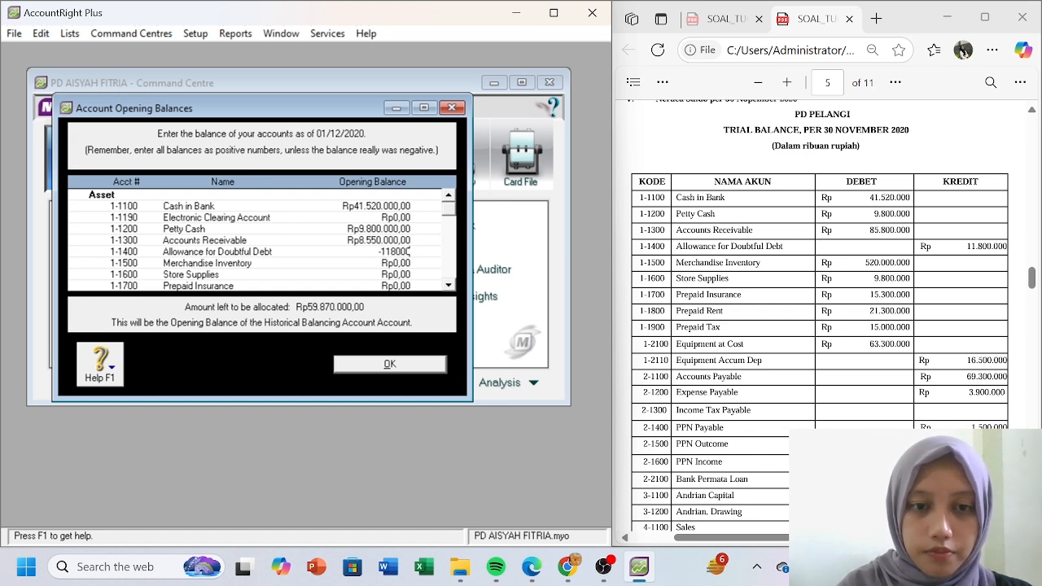
pyautogui.press('Tab')
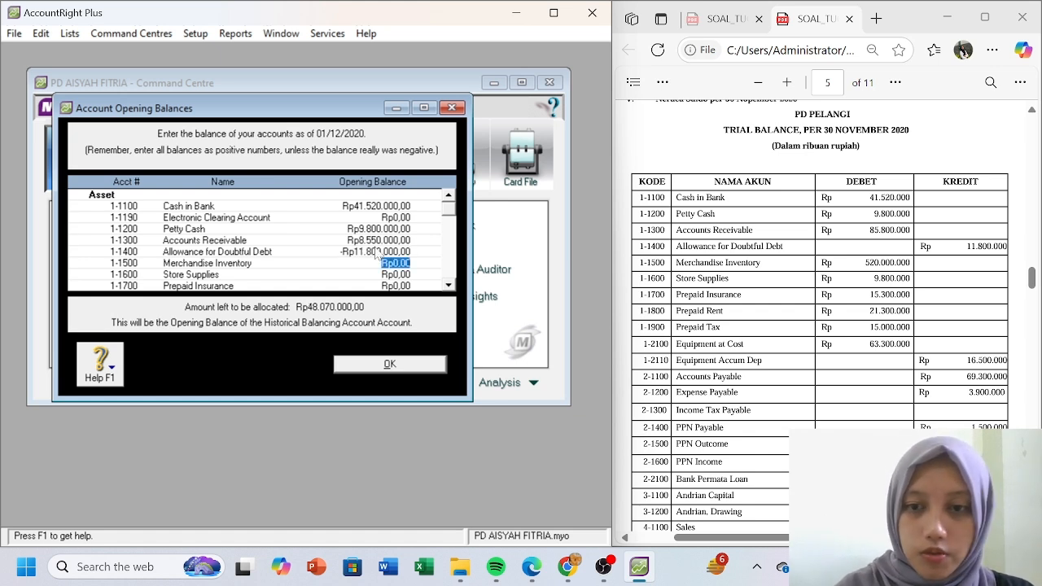
pyautogui.write('520000000')
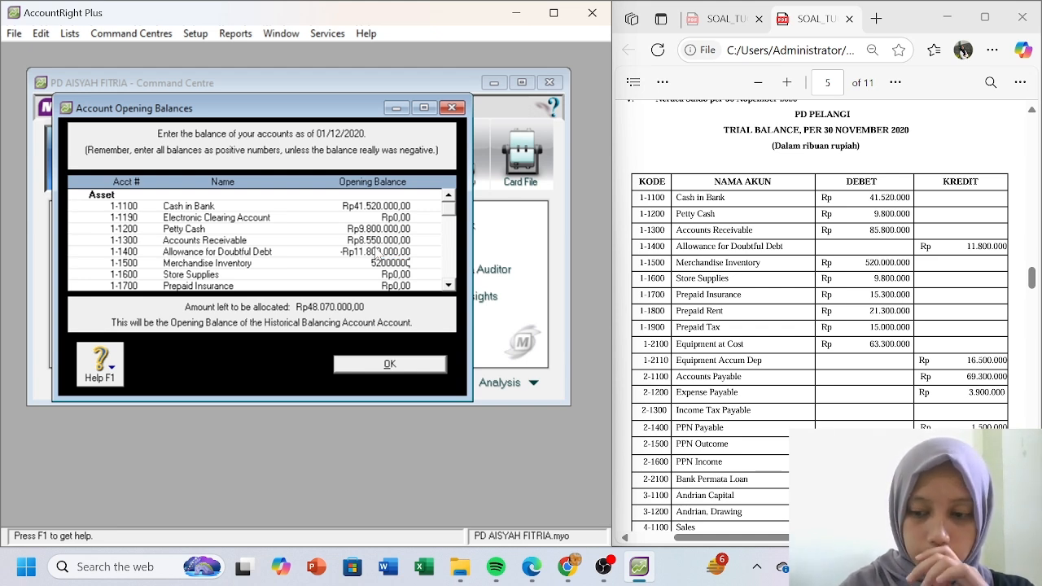
pyautogui.press('Tab')
pyautogui.click(380, 263)
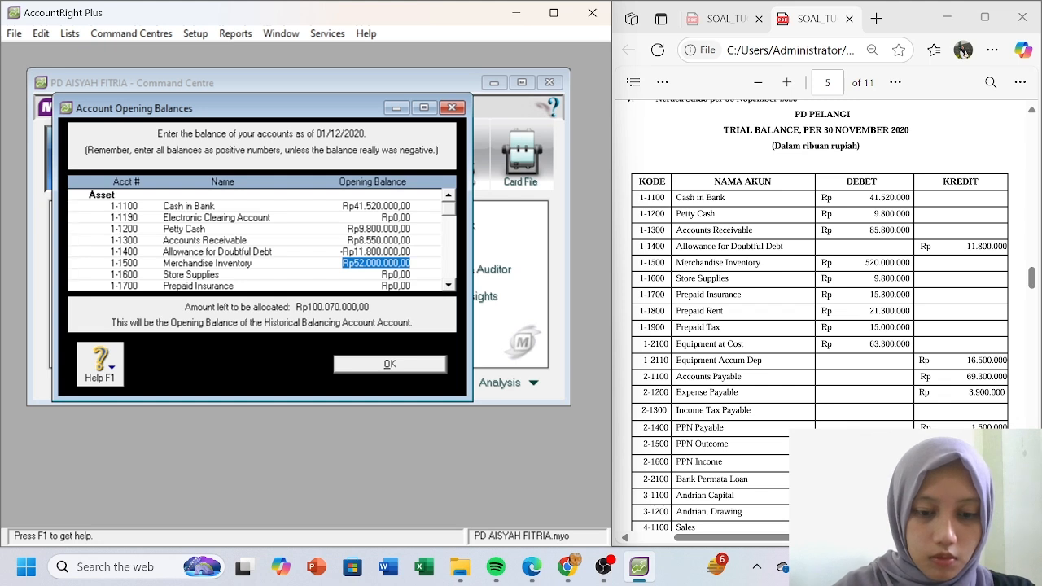
pyautogui.write('520000000')
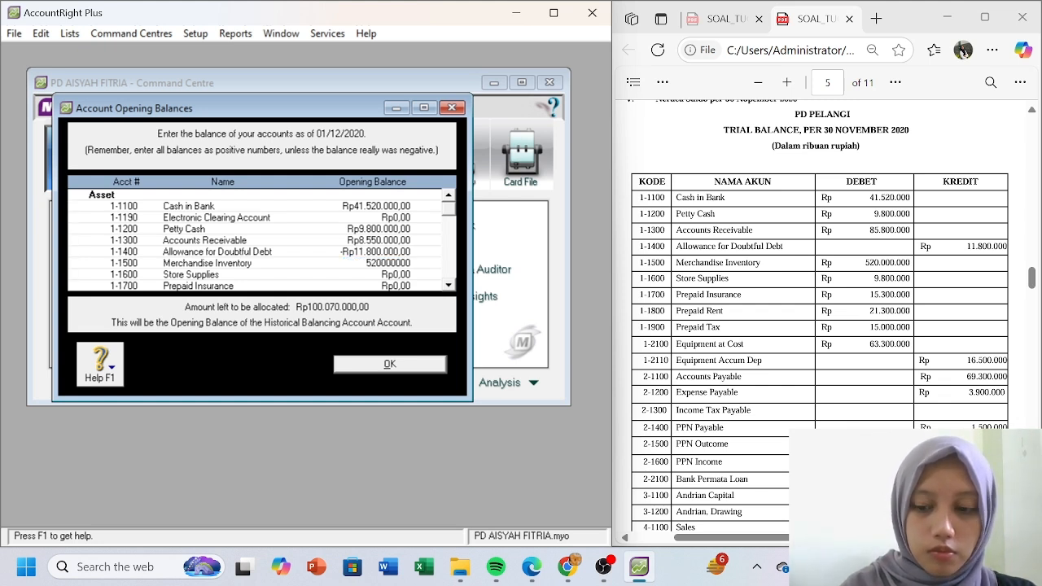
pyautogui.press('Tab')
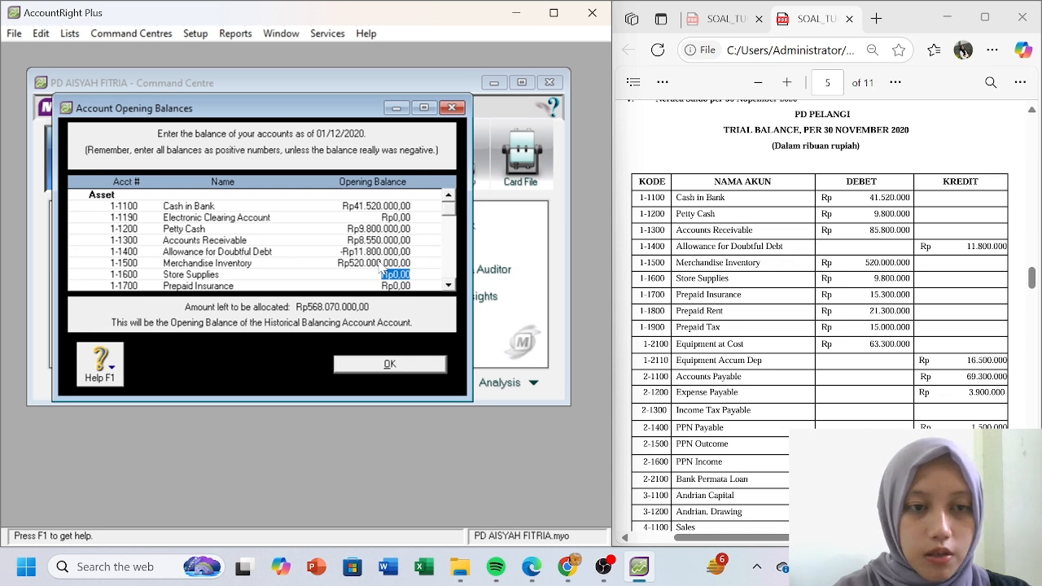
# - Enter Store Supplies 980000, Prepaid Insurance 15.300.000, Prepaid Rent 21.300.000 and Prepaid Tax 15.000.000
pyautogui.write('9800000')
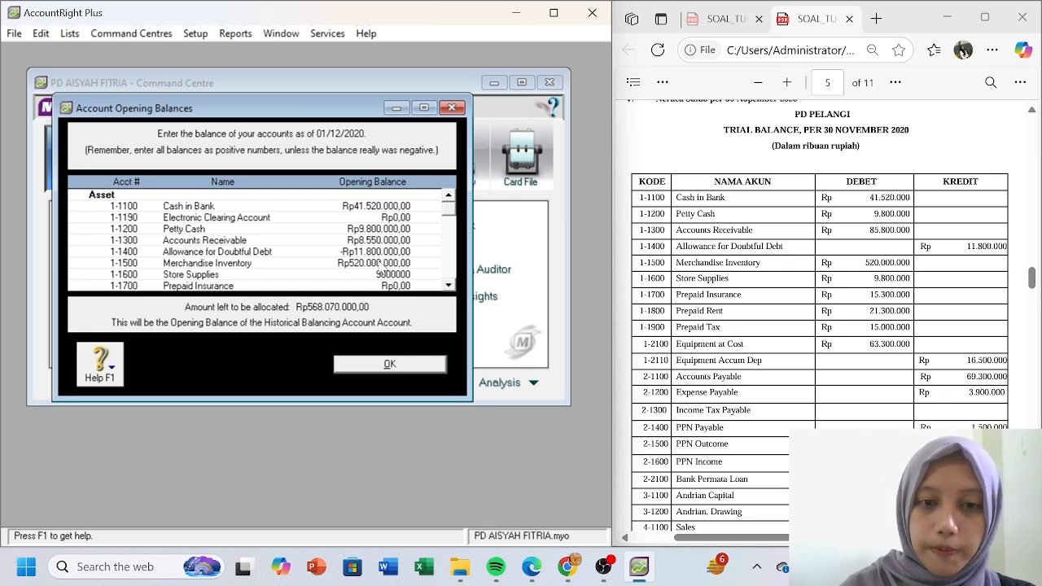
pyautogui.press('Tab')
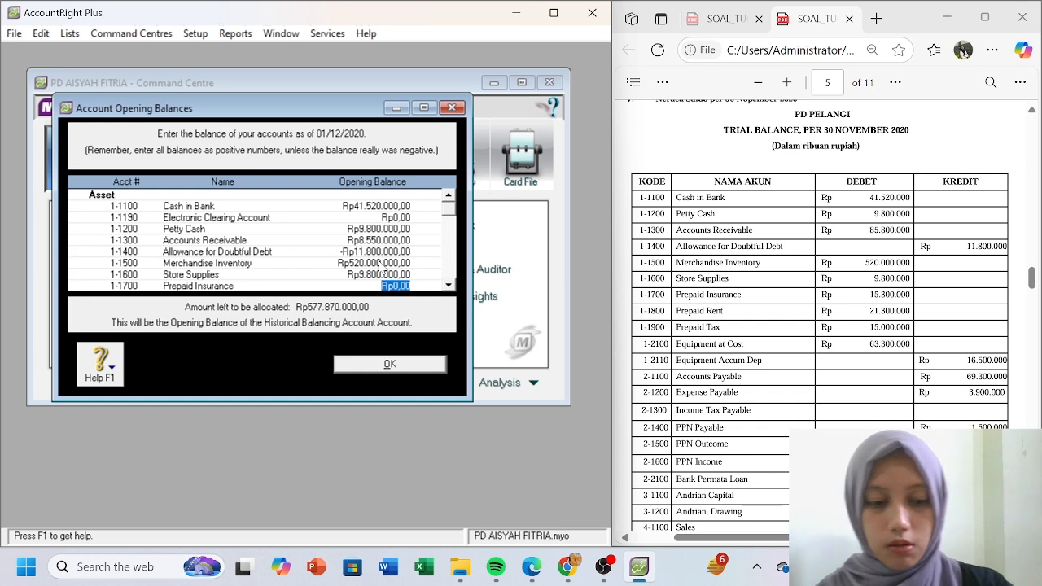
pyautogui.write('1')
pyautogui.write('5.300.000')
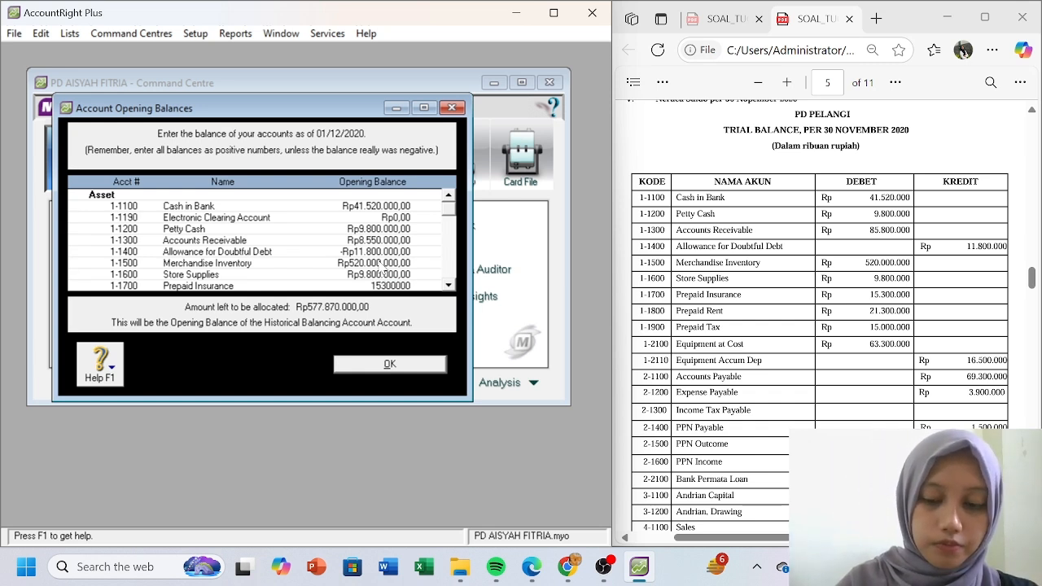
pyautogui.press('Tab')
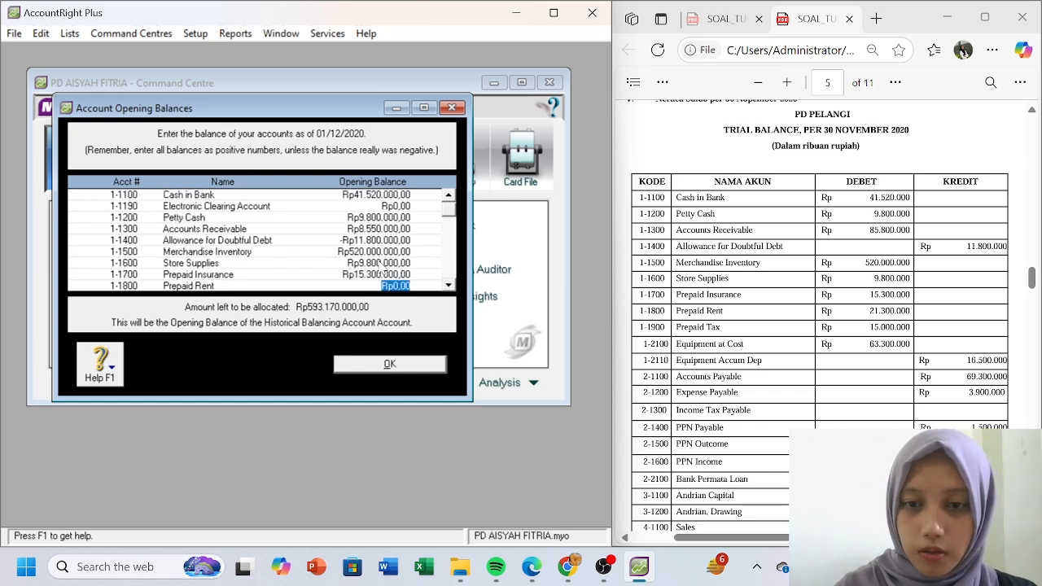
pyautogui.write('21')
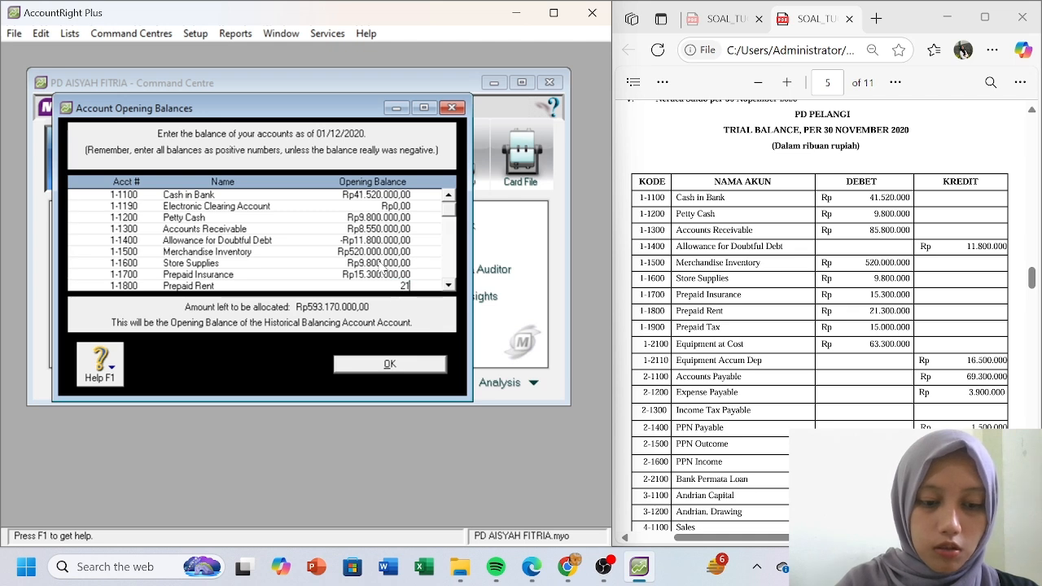
pyautogui.write('.300.000')
pyautogui.press('Tab')
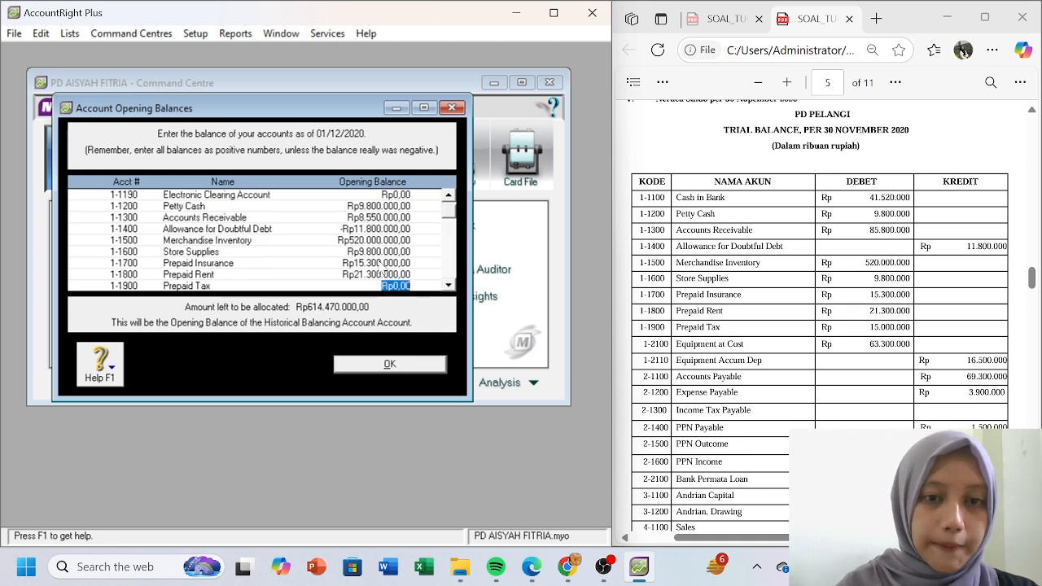
pyautogui.write('15.')
pyautogui.write('000.000')
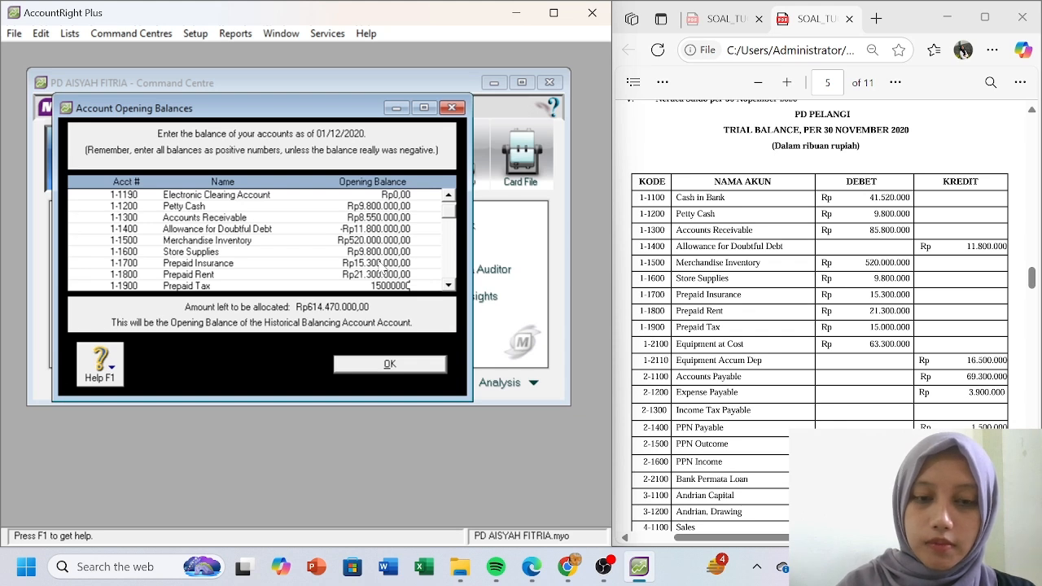
pyautogui.press('Tab')
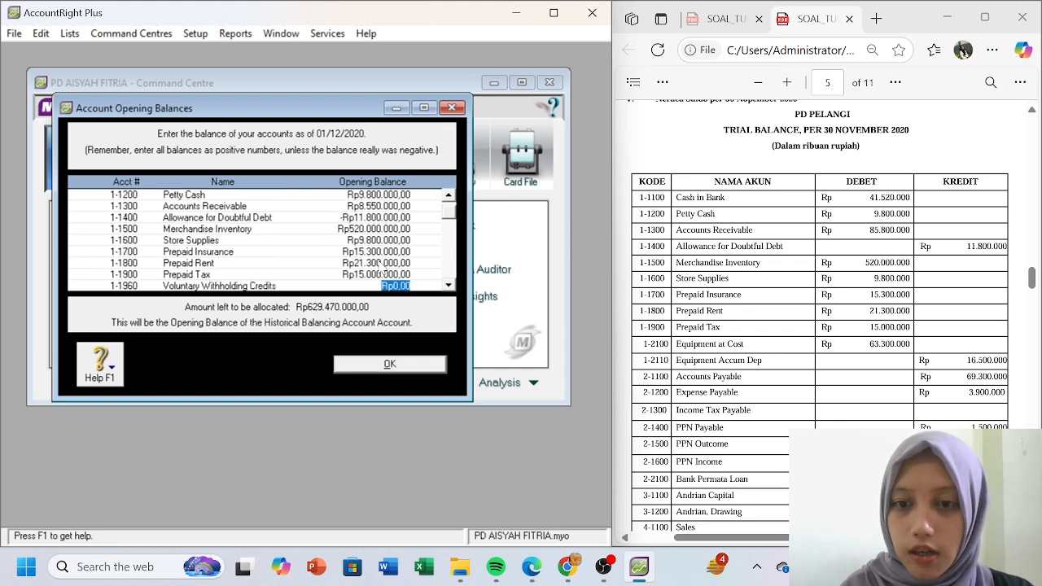
pyautogui.press('Tab')
pyautogui.press('Tab')
pyautogui.press('Tab')
pyautogui.press('Tab')
# - Set Equipment at Cost to Rp63.300.000, correcting the mistyped amount
pyautogui.click(382, 264)
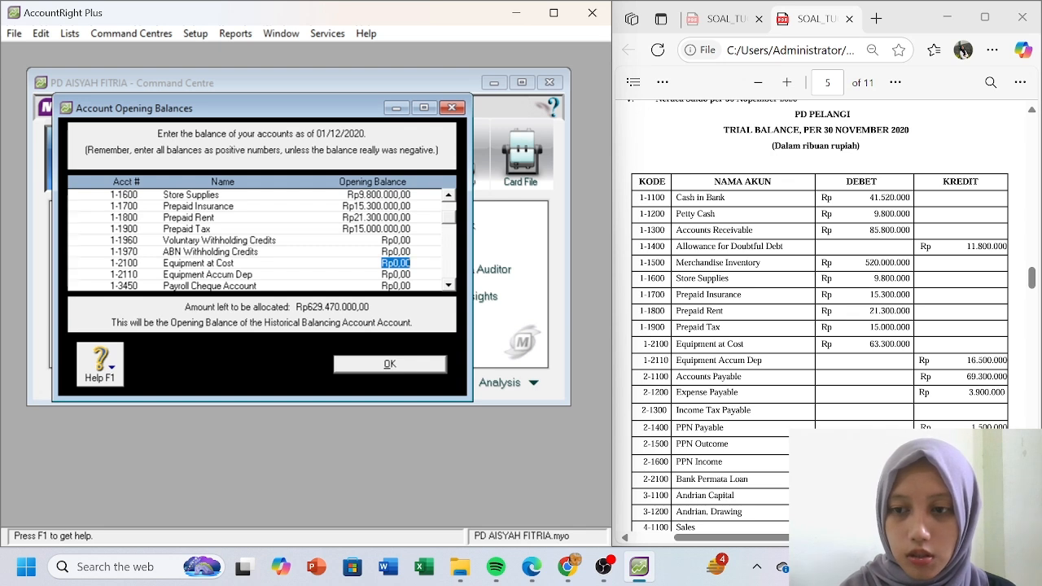
pyautogui.write('63')
pyautogui.write('500000')
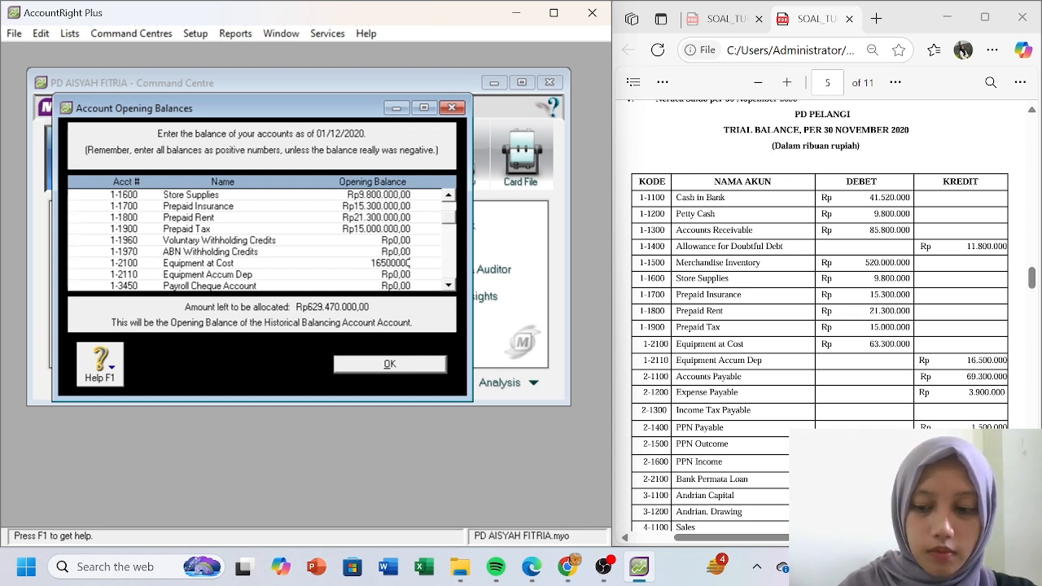
pyautogui.press('Return')
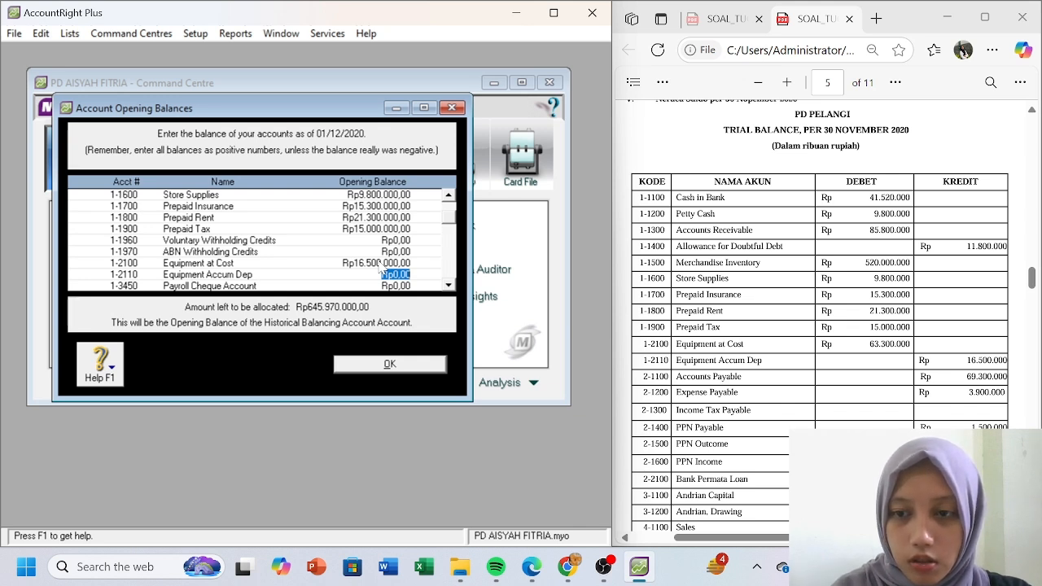
pyautogui.click(383, 263)
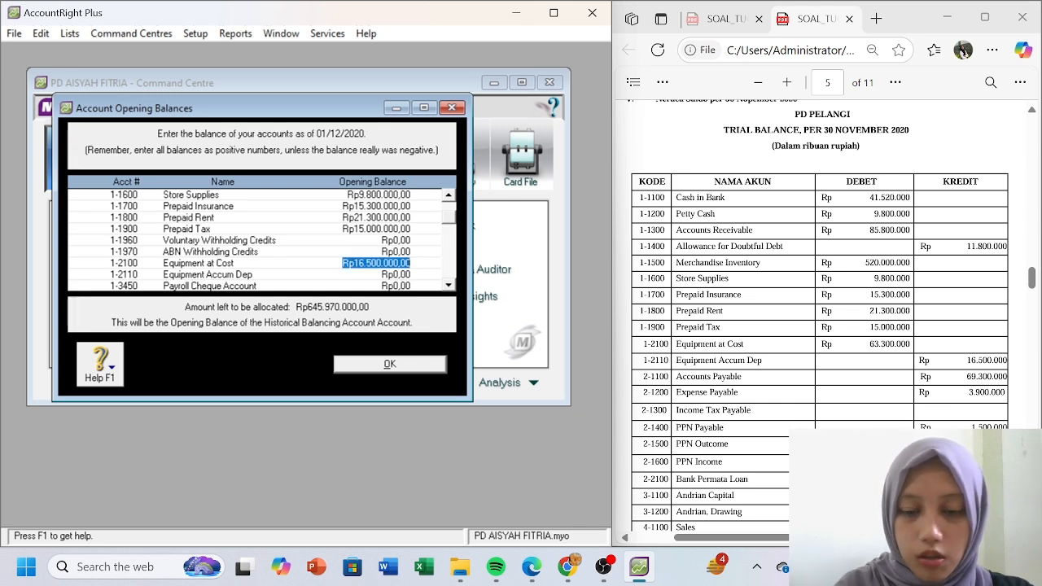
pyautogui.write('633000')
pyautogui.press('BackSpace')
pyautogui.press('BackSpace')
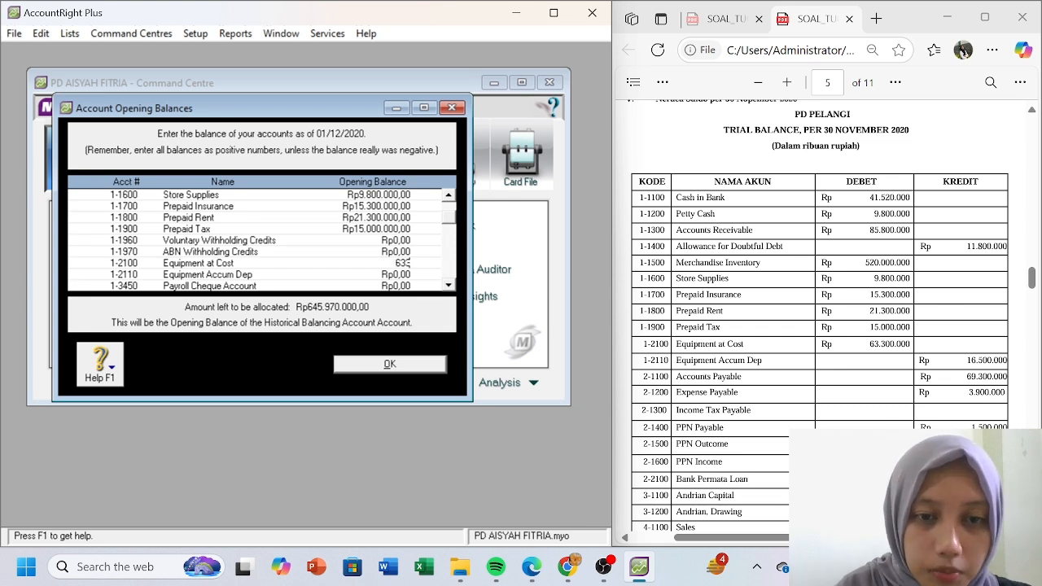
pyautogui.write('00000')
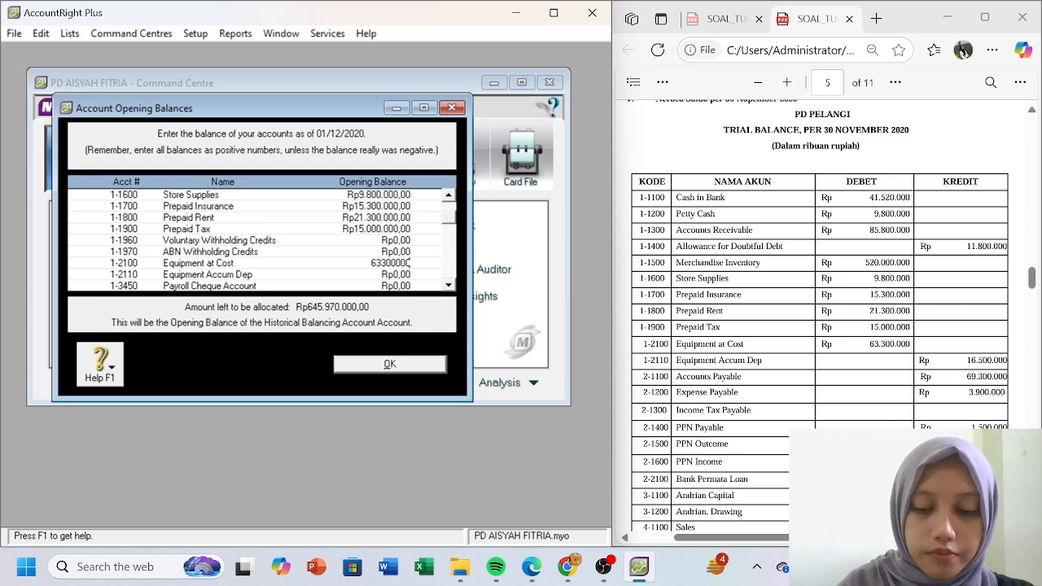
pyautogui.press('Tab')
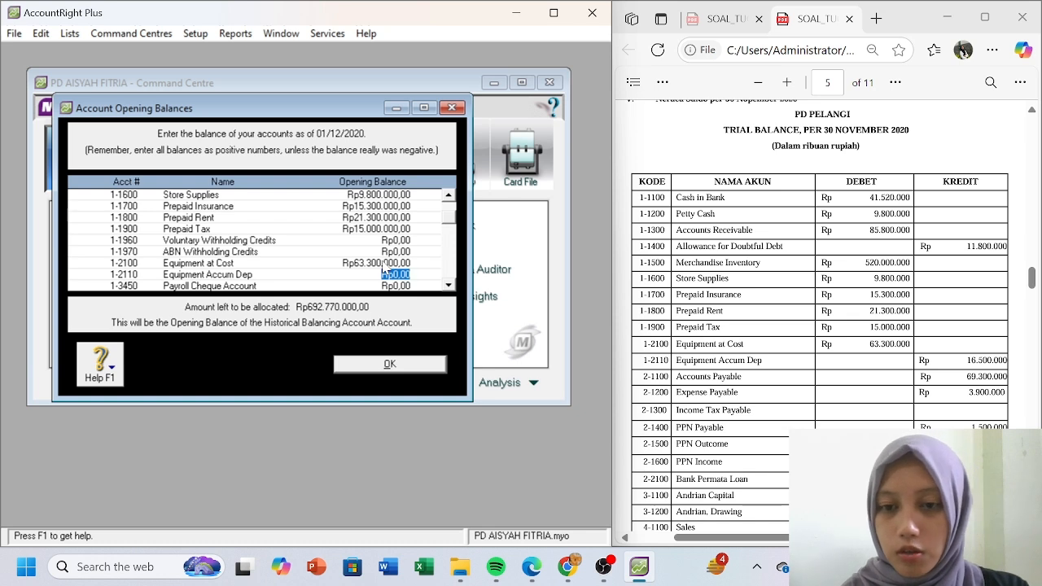
# - Enter opening balances: Equipment Accum Dep -Rp16.500.000, Accounts Payable 69.300.000, Expense Payable 3.900.000
pyautogui.write('-Rp16.500.000')
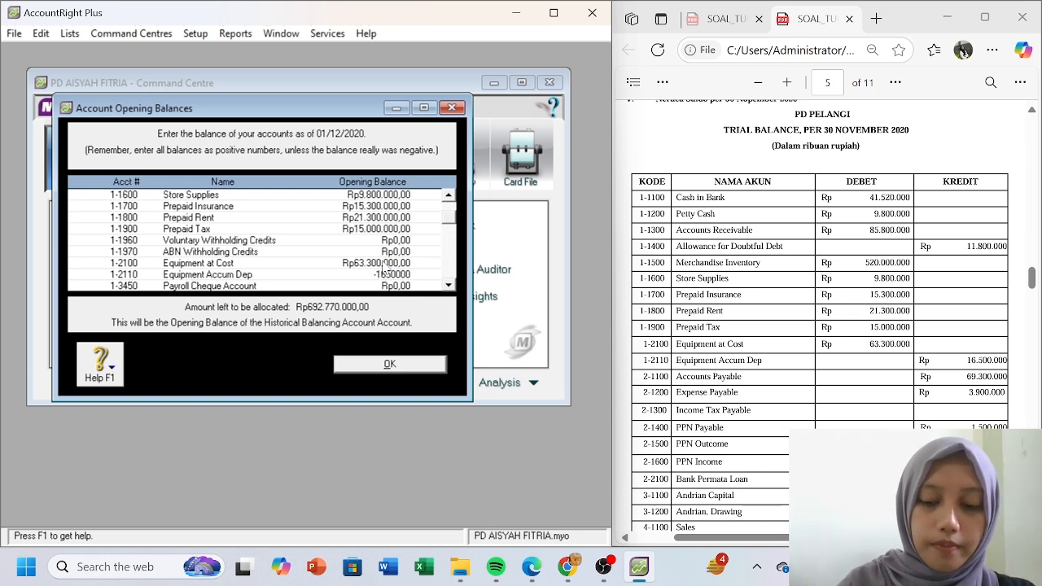
pyautogui.press('Tab')
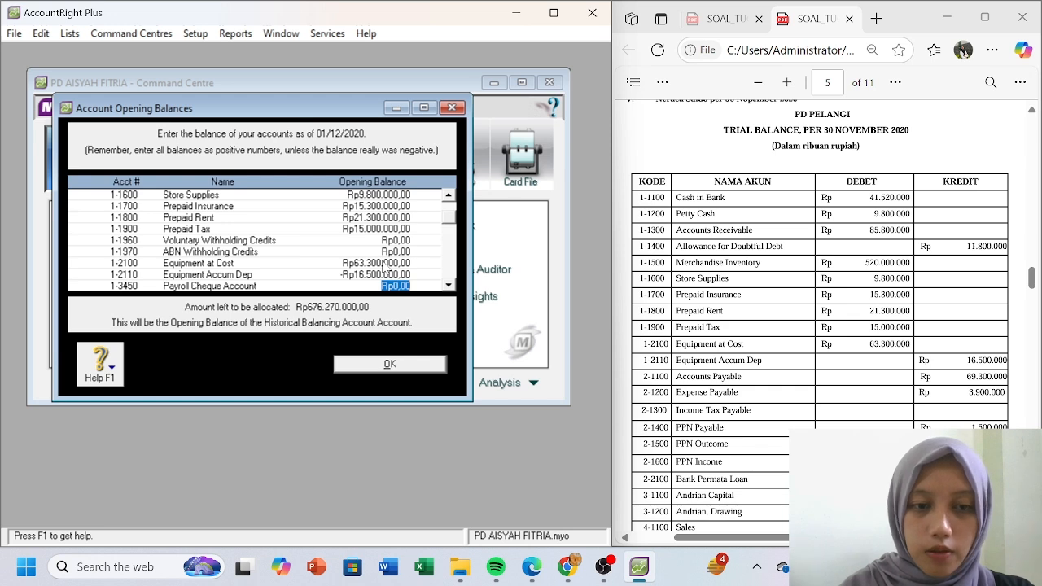
pyautogui.press('Tab')
pyautogui.press('Tab')
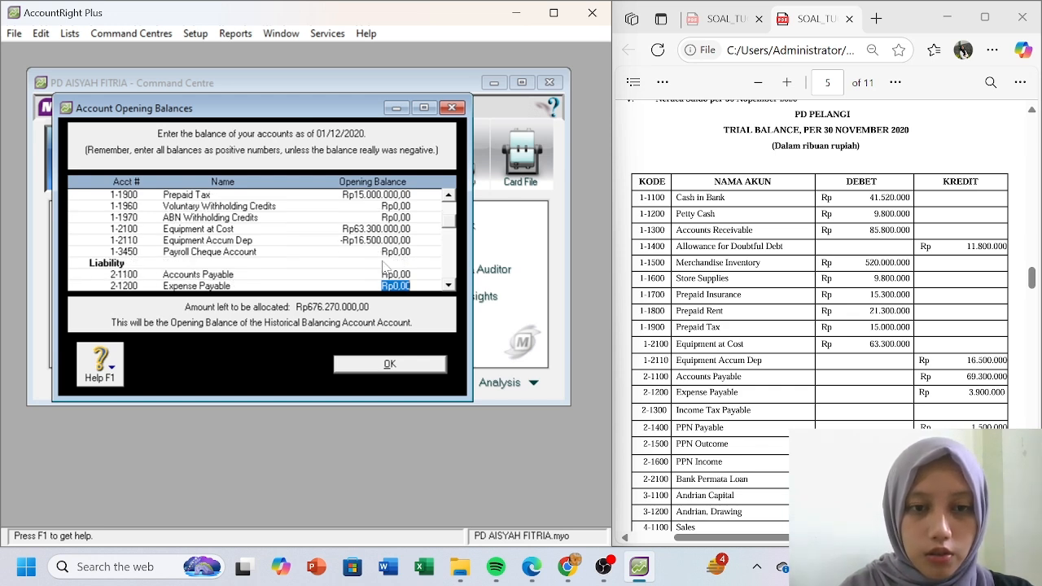
pyautogui.hotkey('shift', 'Tab')
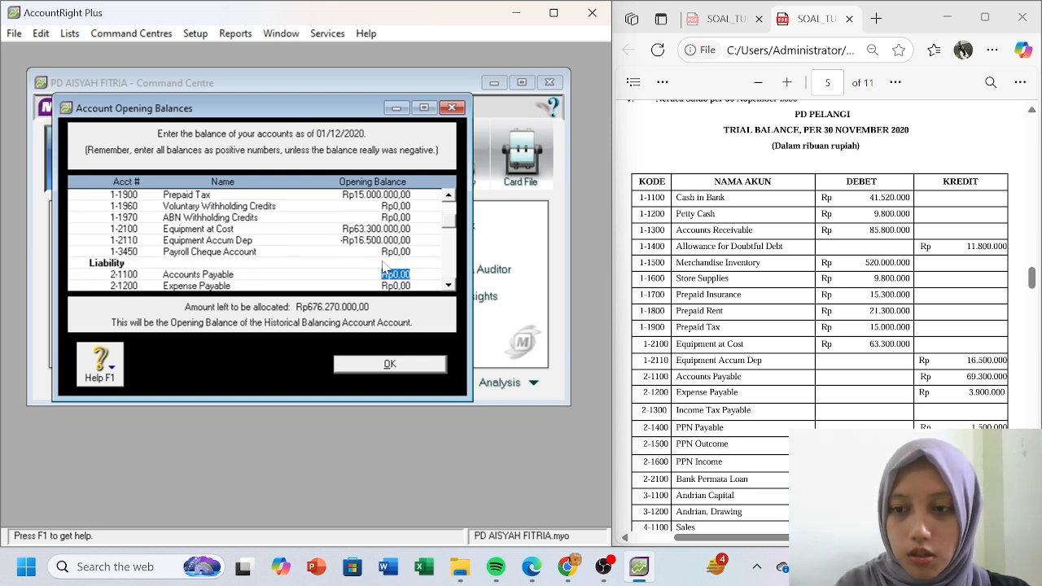
pyautogui.write('69300000')
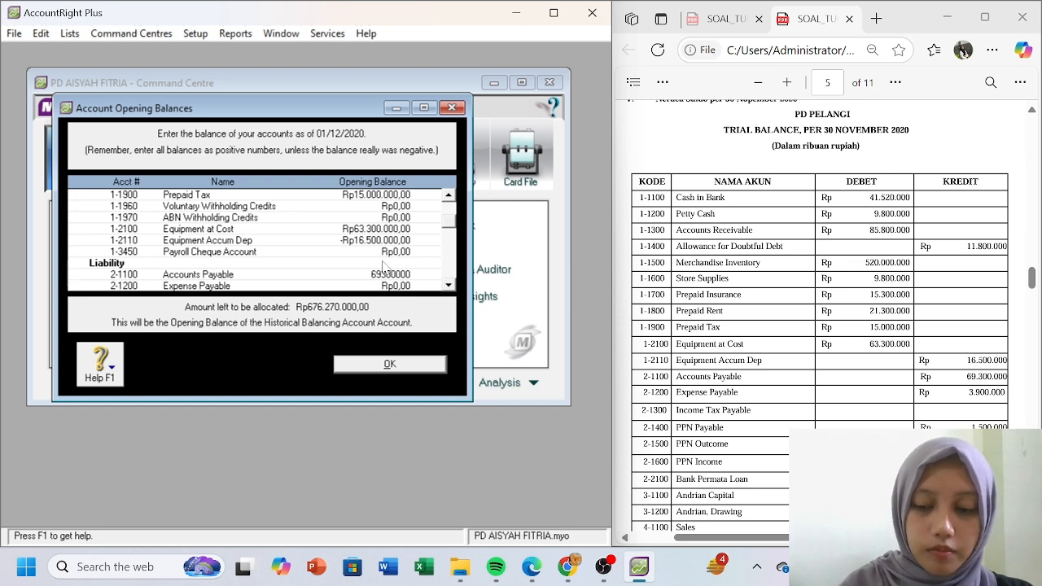
pyautogui.press('Tab')
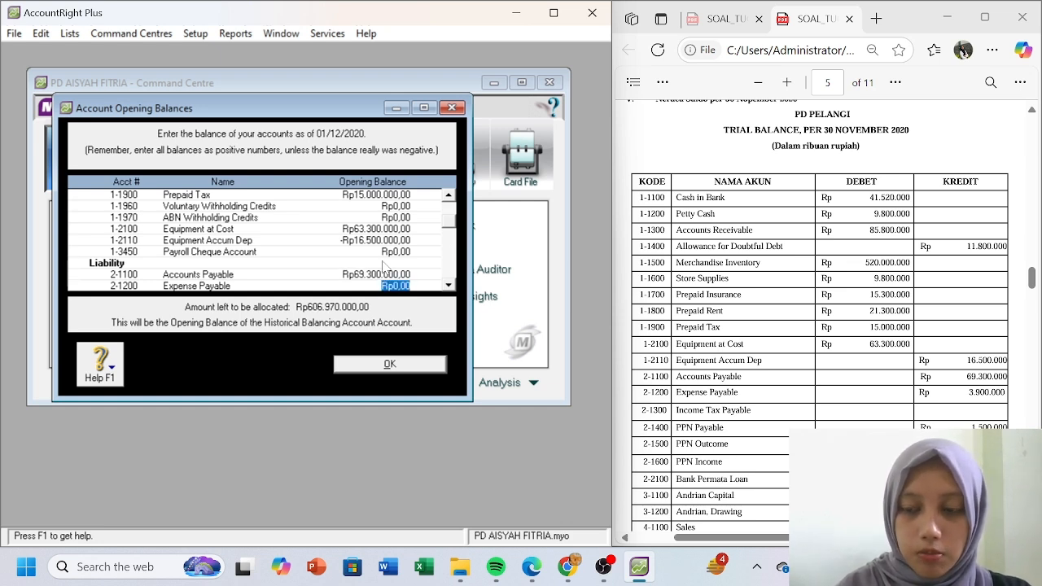
pyautogui.write('3.900.0')
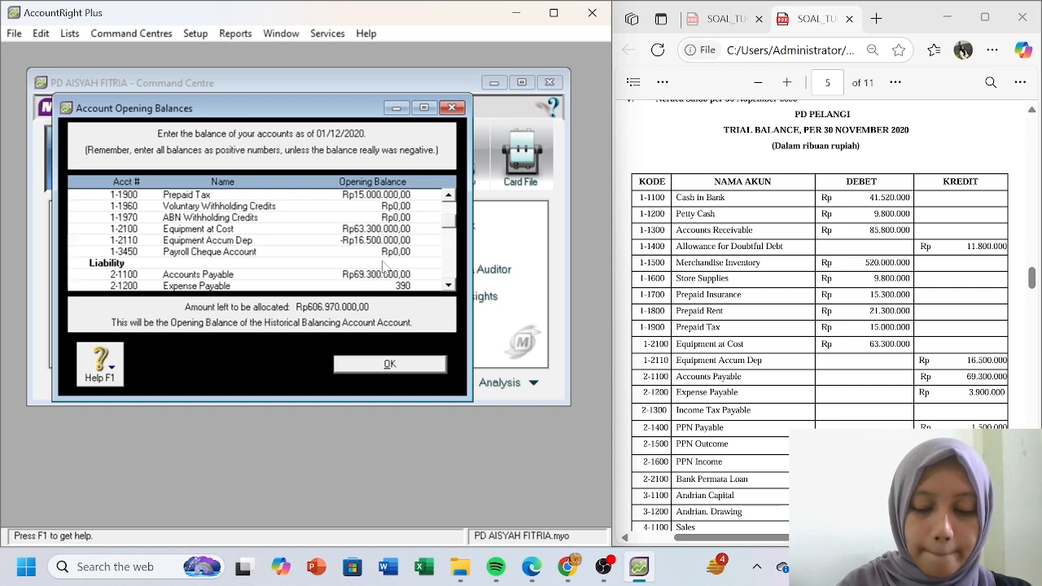
pyautogui.write('0000')
pyautogui.press('Tab')
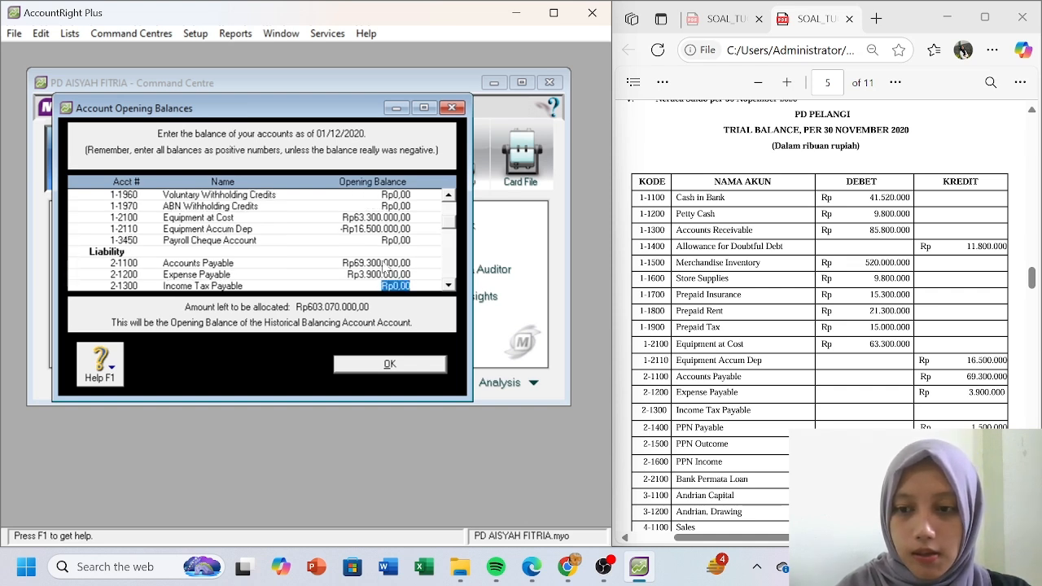
# - Enter 1.500.000 for PPN Payable and 301.000.000 for Bank Permata Loan
pyautogui.press('Tab')
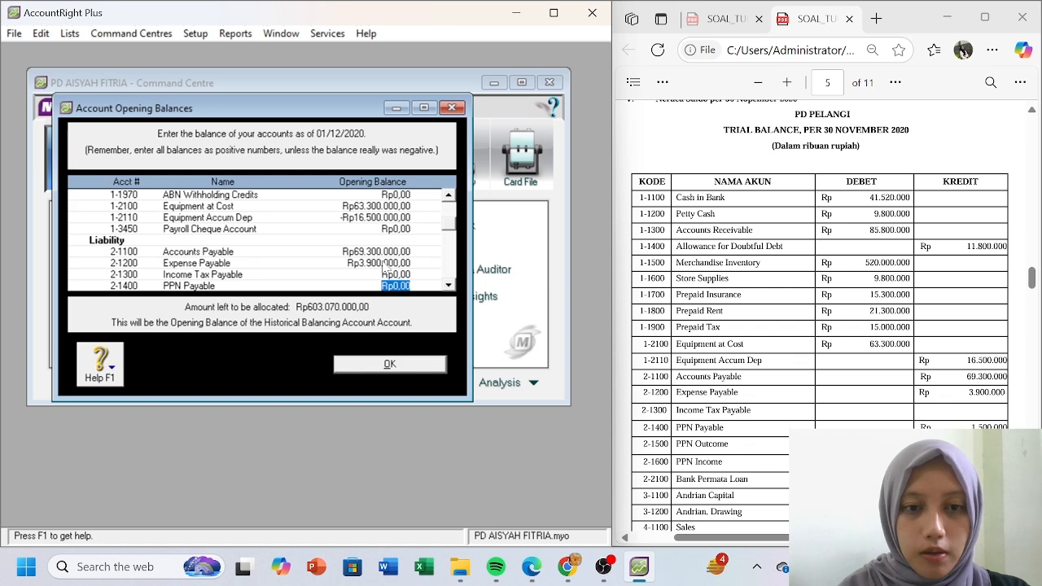
pyautogui.write('1.500.000')
pyautogui.press('Tab')
pyautogui.press('Tab')
pyautogui.press('Tab')
pyautogui.press('Tab')
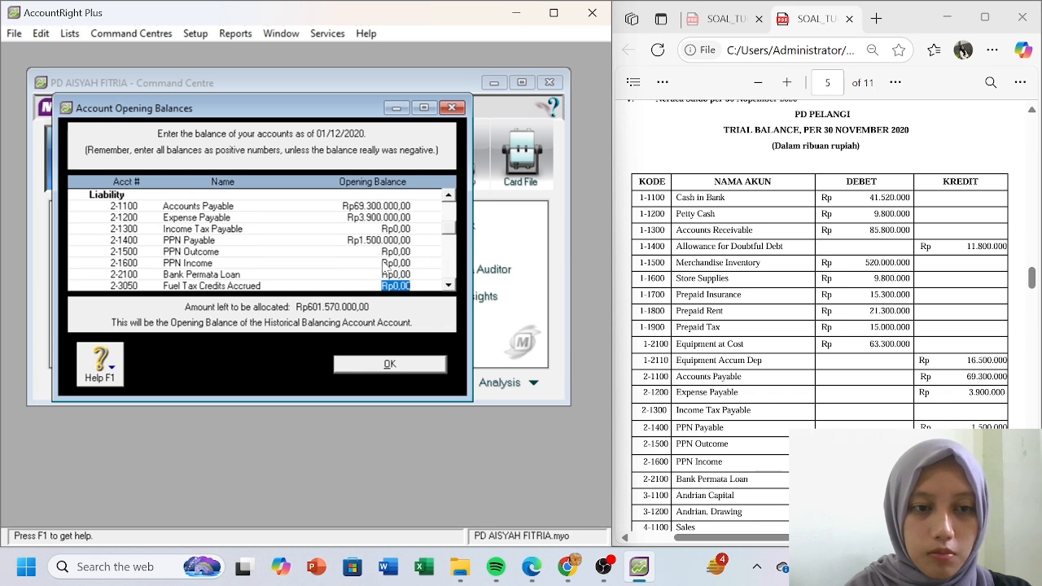
pyautogui.hotkey('shift', 'Tab')
pyautogui.write('301.000.000')
pyautogui.press('Tab')
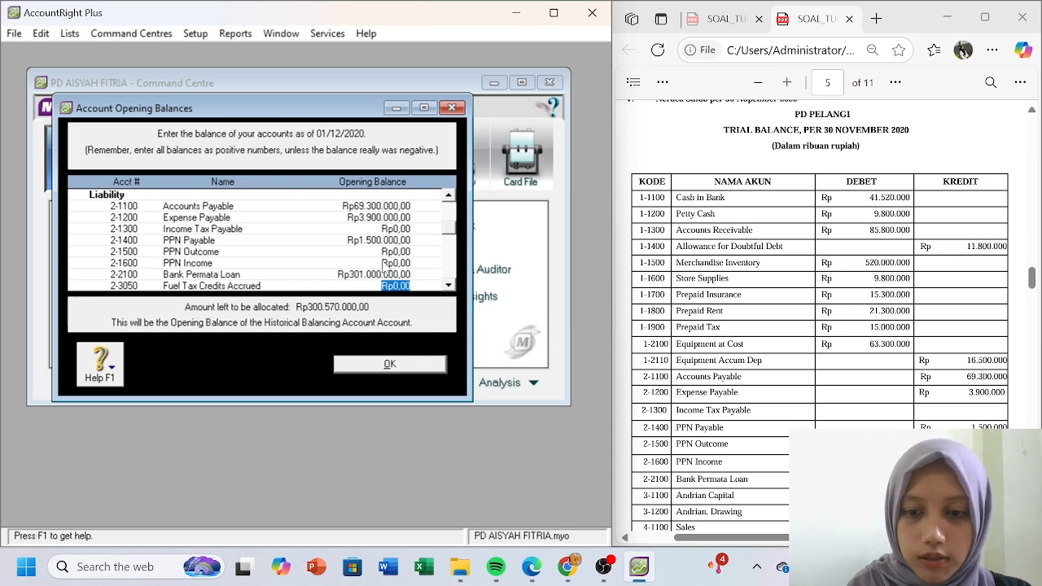
pyautogui.press('Tab')
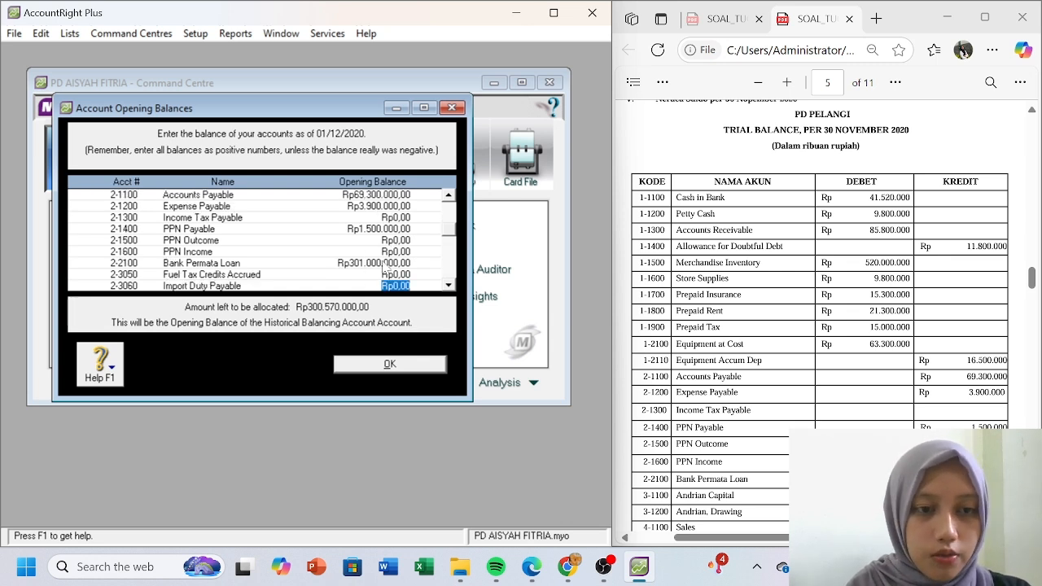
# - Move through the remaining liability and income balances to check Retained Earnings
pyautogui.press('Tab')
pyautogui.press('Tab')
pyautogui.press('Tab')
pyautogui.press('Tab')
pyautogui.press('Tab')
pyautogui.press('Tab')
pyautogui.press('Tab')
pyautogui.press('Tab')
pyautogui.press('Tab')
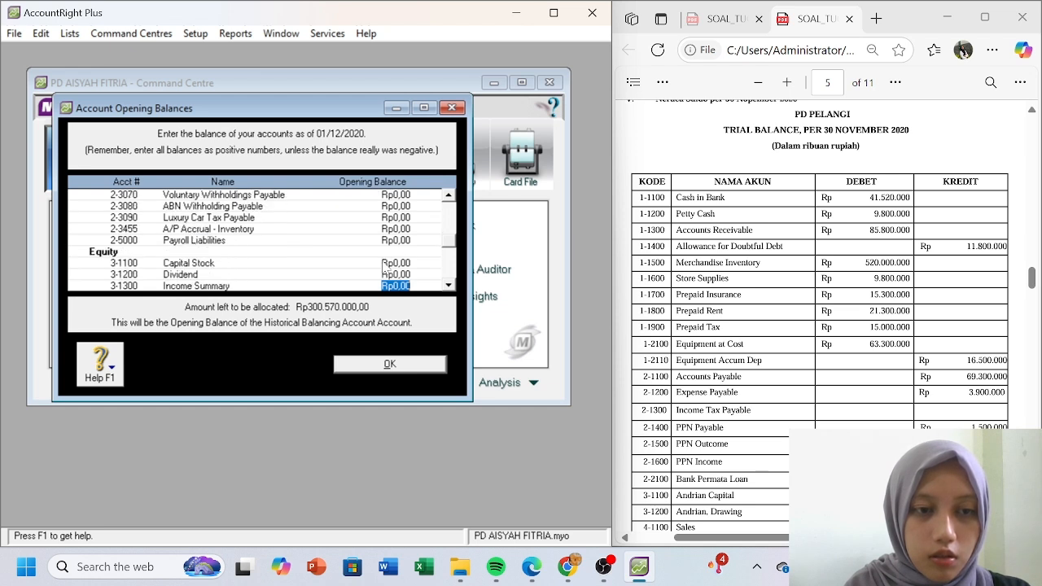
pyautogui.press('Tab')
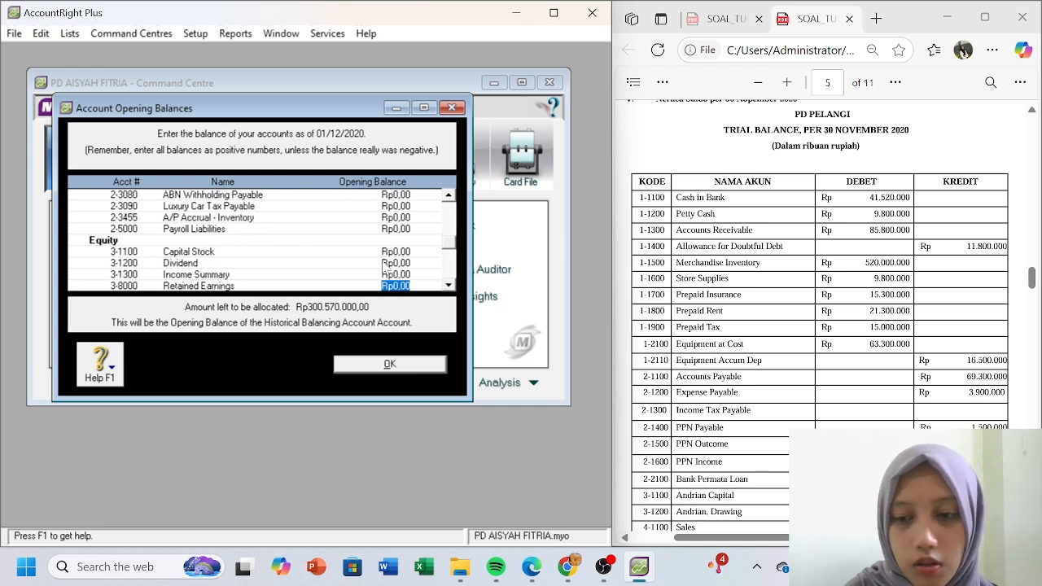
pyautogui.press('Tab')
pyautogui.press('Tab')
pyautogui.press('Tab')
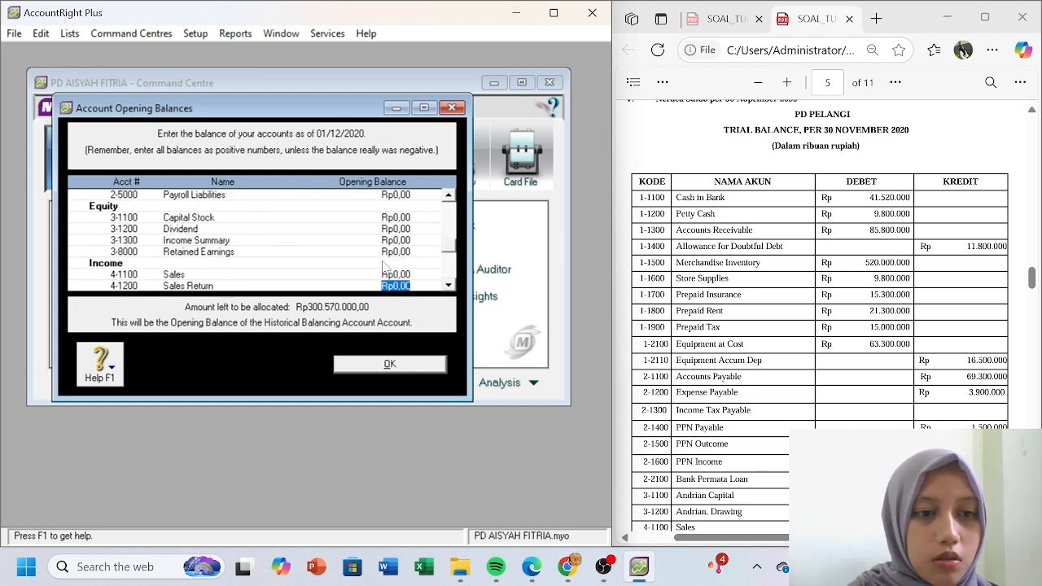
pyautogui.press('Down')
pyautogui.press('Down')
pyautogui.press('Up')
pyautogui.press('Up')
pyautogui.press('Up')
pyautogui.press('Up')
pyautogui.press('Up')
pyautogui.press('Up')
pyautogui.press('Up')
pyautogui.press('Up')
pyautogui.press('Up')
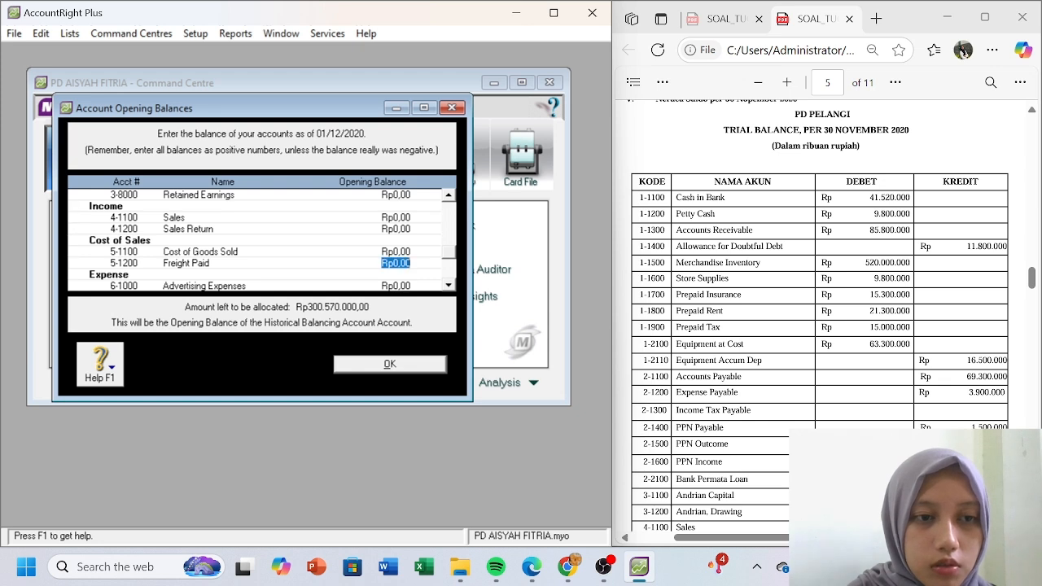
pyautogui.press('Up')
pyautogui.press('Up')
pyautogui.press('Up')
pyautogui.press('Up')
pyautogui.press('Up')
pyautogui.press('Up')
pyautogui.press('Up')
pyautogui.press('Down')
pyautogui.press('Down')
pyautogui.press('Down')
pyautogui.press('Down')
pyautogui.press('Down')
pyautogui.press('Down')
pyautogui.press('Down')
pyautogui.press('Down')
pyautogui.press('Down')
pyautogui.press('Down')
pyautogui.press('Down')
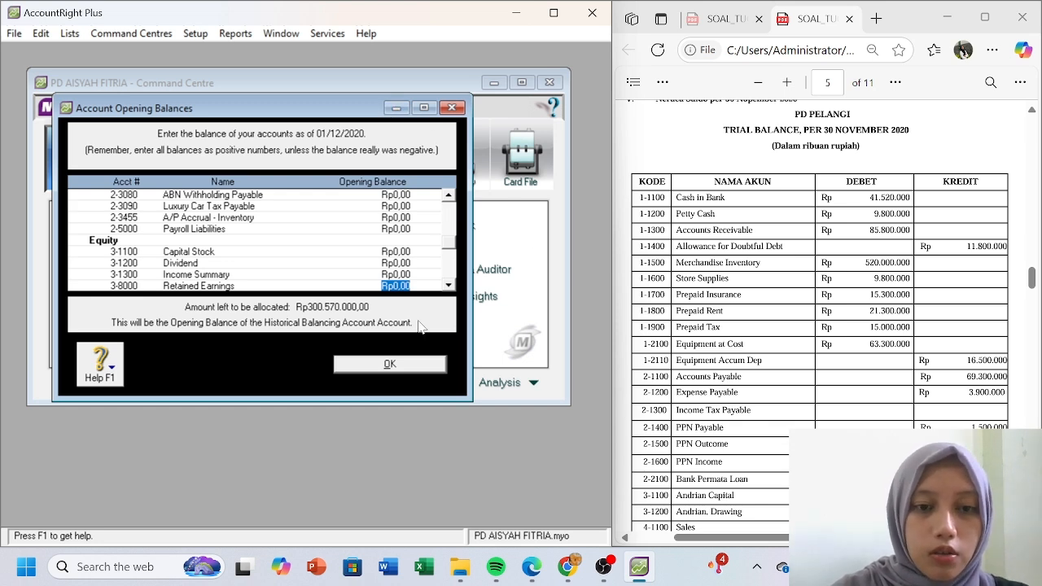
# - Save the opening balances and create equity account 3-1400 for the owner's capital
pyautogui.click(419, 366)
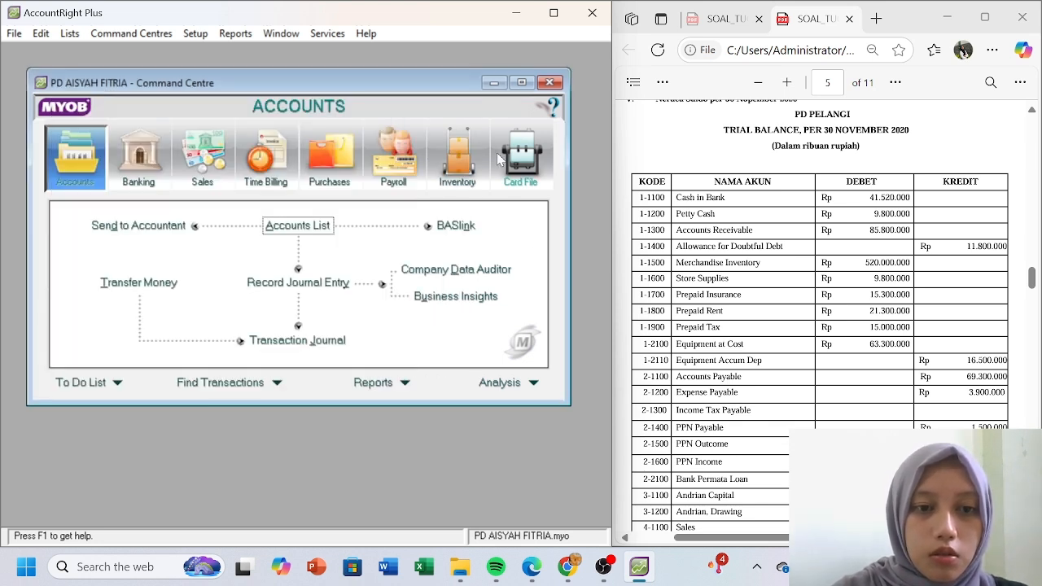
pyautogui.click(289, 222)
pyautogui.click(264, 127)
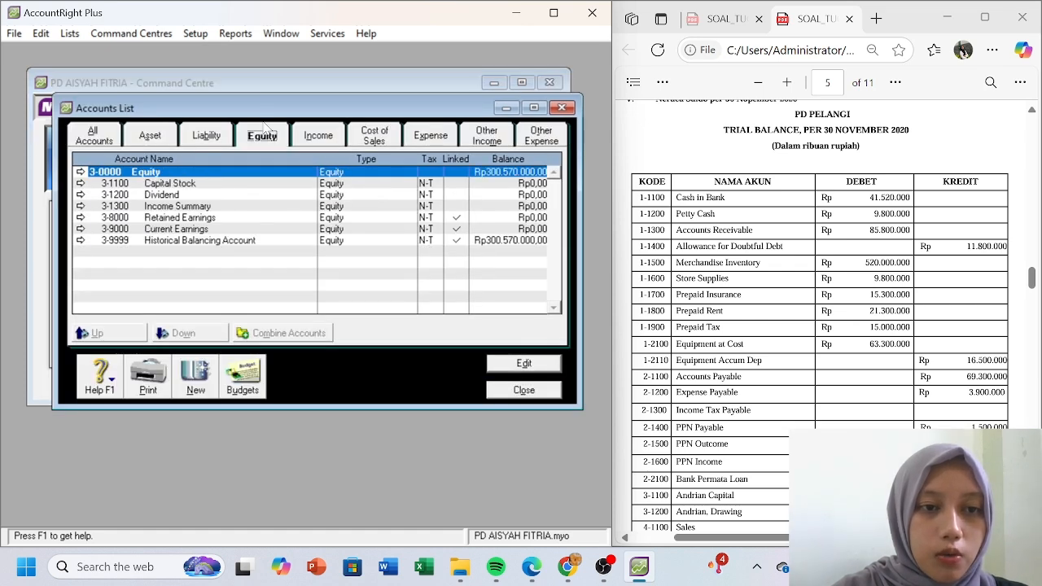
pyautogui.click(195, 382)
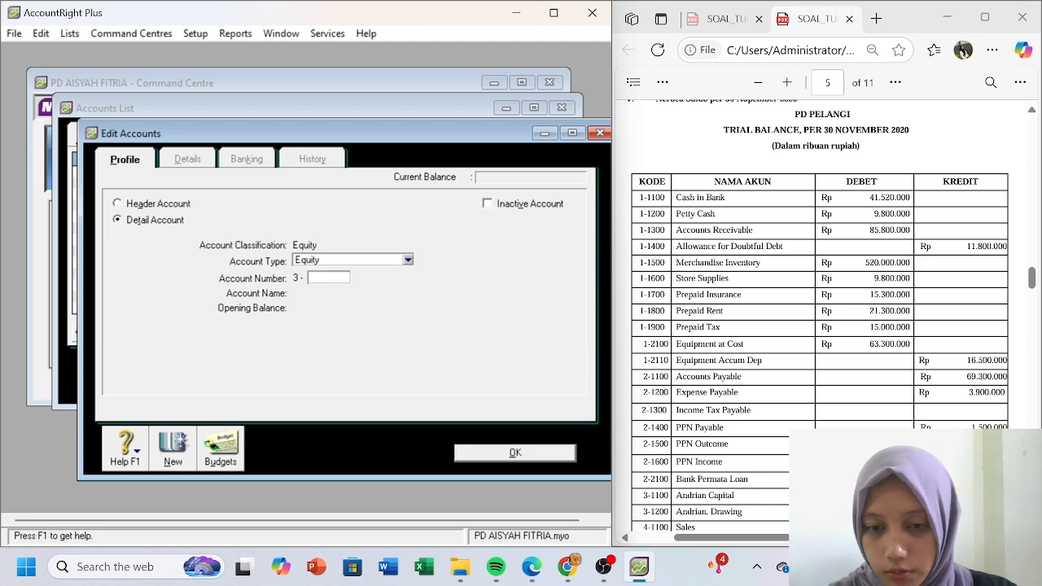
pyautogui.moveTo(1032, 277)
pyautogui.mouseDown()
pyautogui.moveTo(1031, 231)
pyautogui.moveTo(1038, 287)
pyautogui.mouseUp()
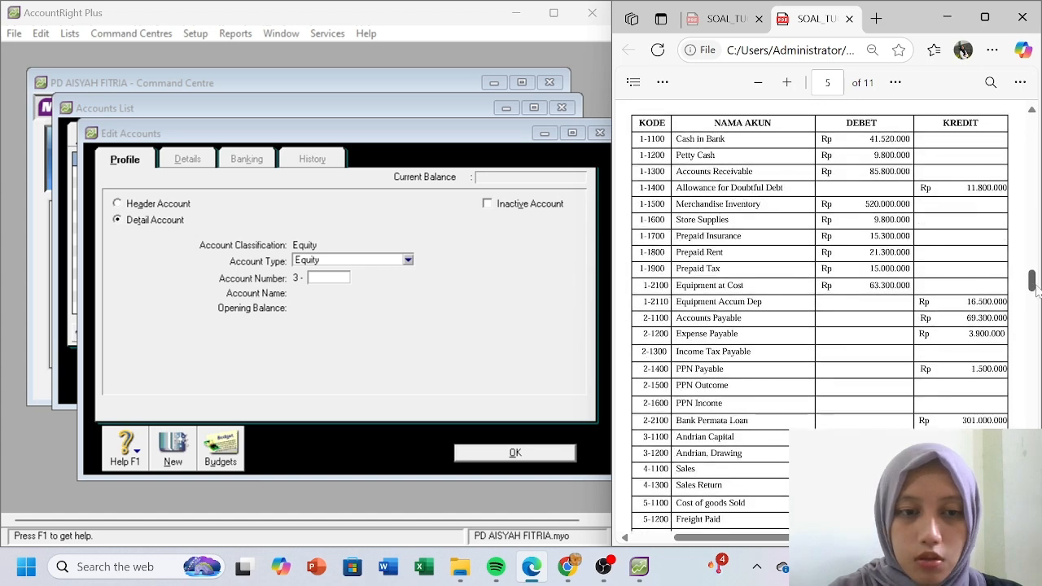
pyautogui.click(332, 279)
pyautogui.write('1400')
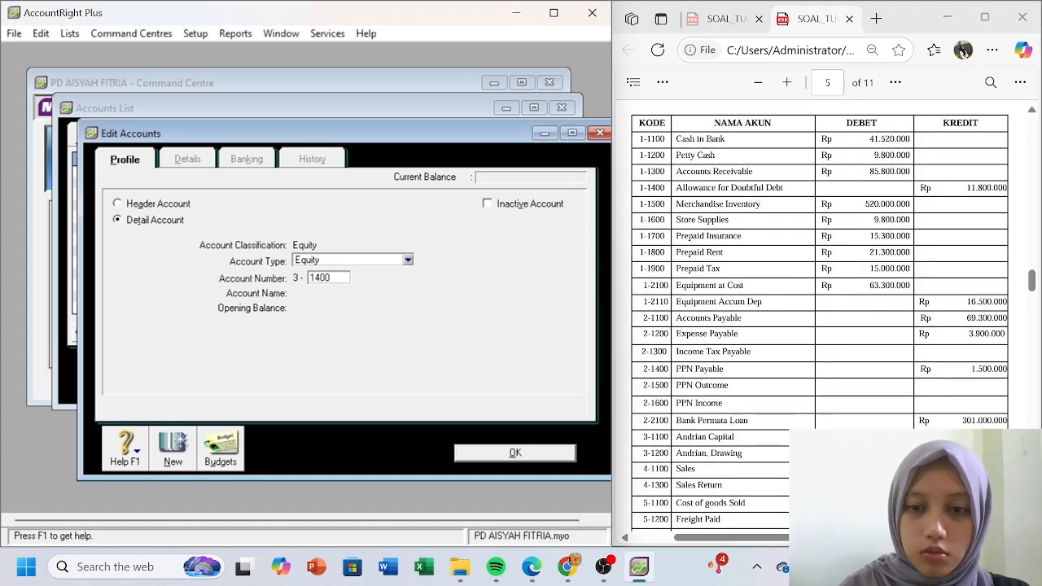
pyautogui.press('Tab')
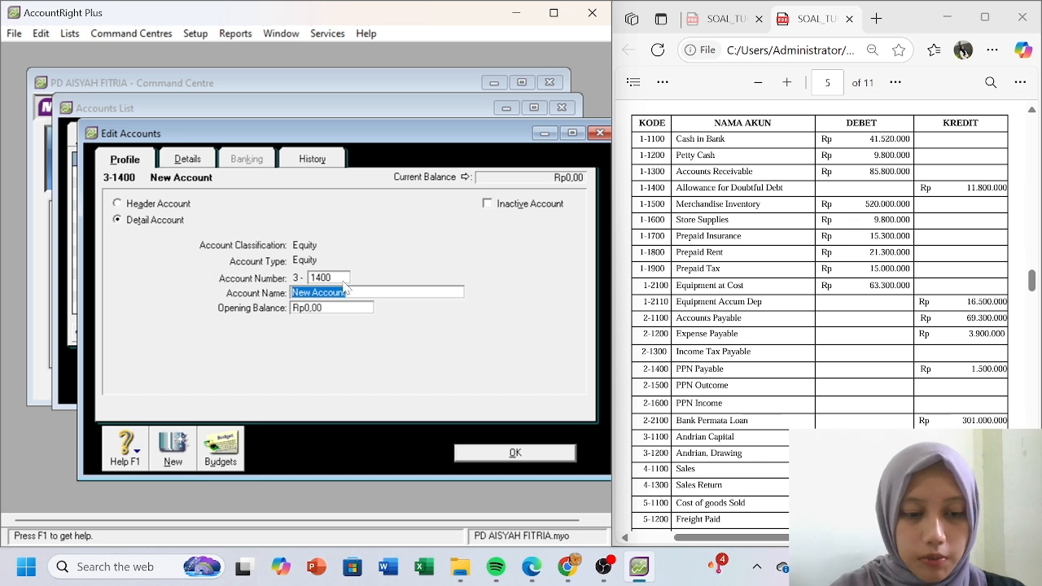
pyautogui.write('Andrian ')
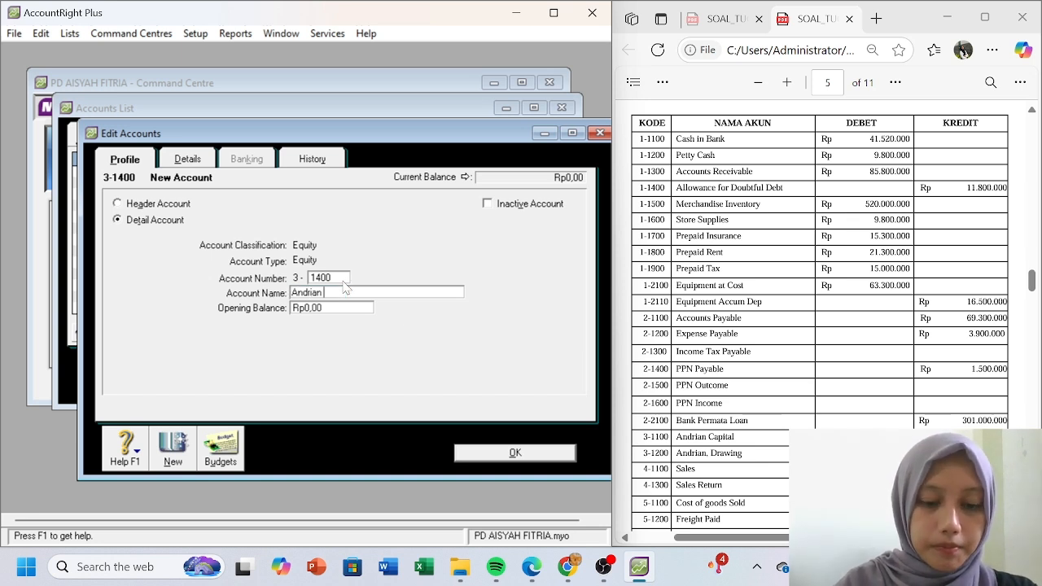
pyautogui.write('Capital')
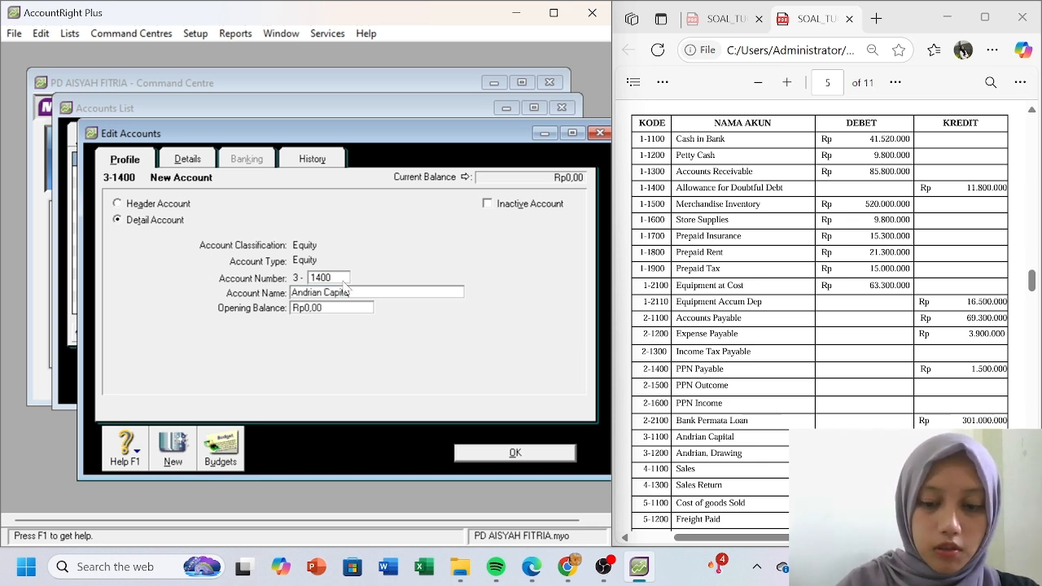
pyautogui.click(171, 460)
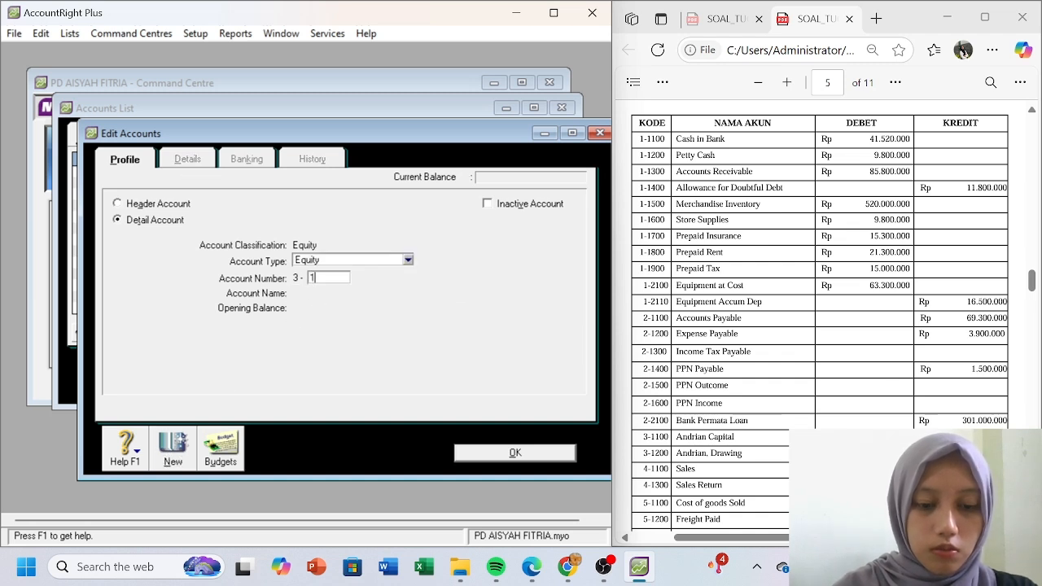
# - Create equity account 3-1500 for the owner's drawings and close the Accounts List
pyautogui.write('1500')
pyautogui.press('Tab')
pyautogui.write('Andrian,')
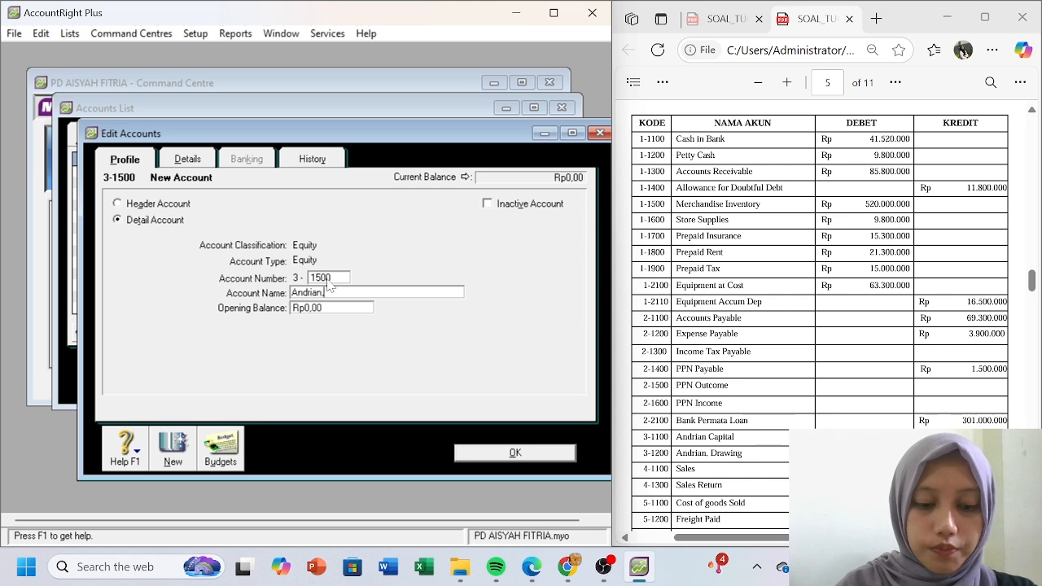
pyautogui.write(' Drawing')
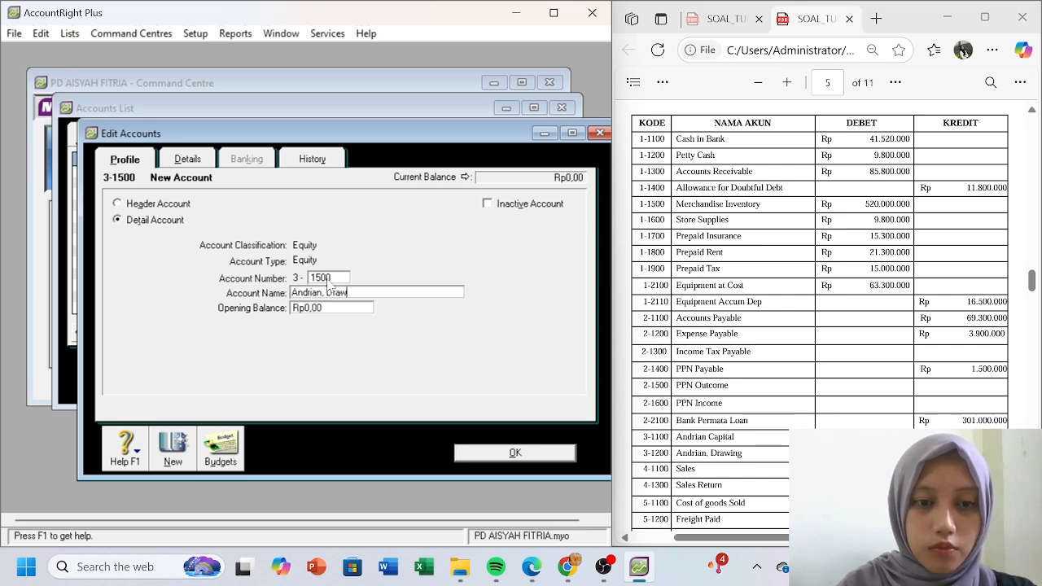
pyautogui.click(515, 453)
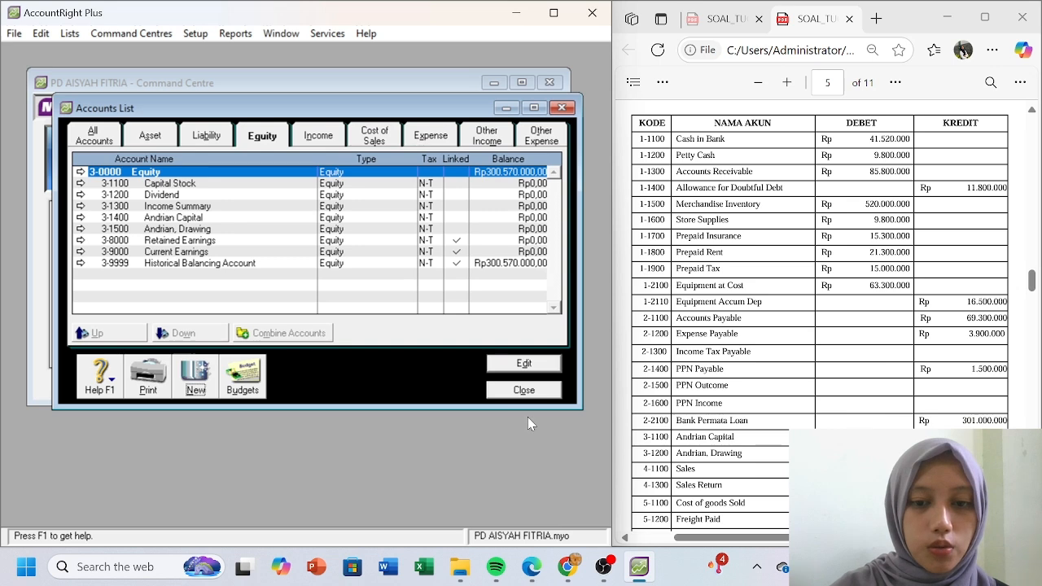
pyautogui.click(528, 390)
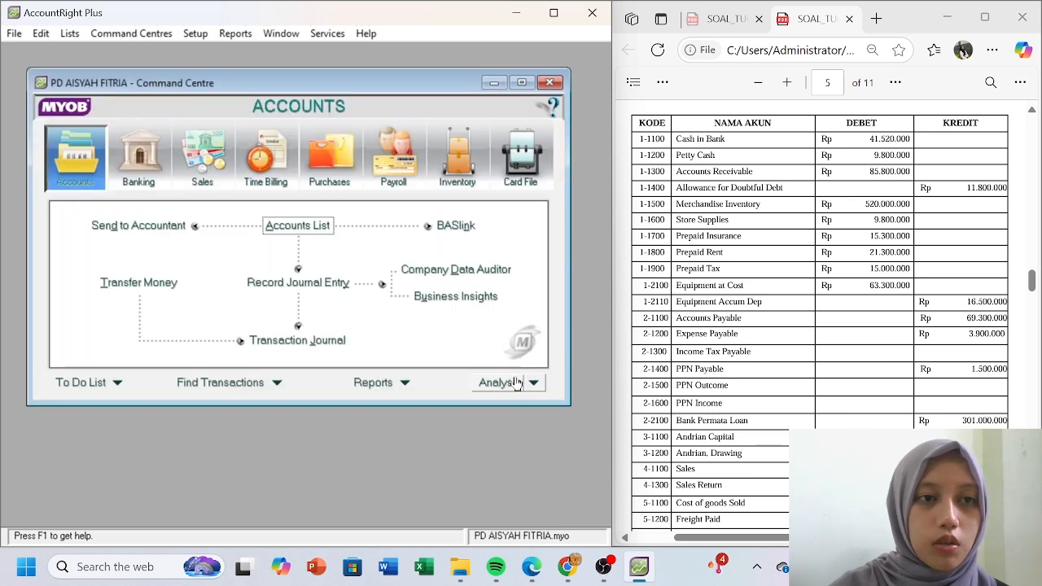
# - In Account Opening Balances, give owner's capital 365.250.000 and drawing -Rp25.400.000
pyautogui.click(197, 39)
pyautogui.moveTo(350, 92)
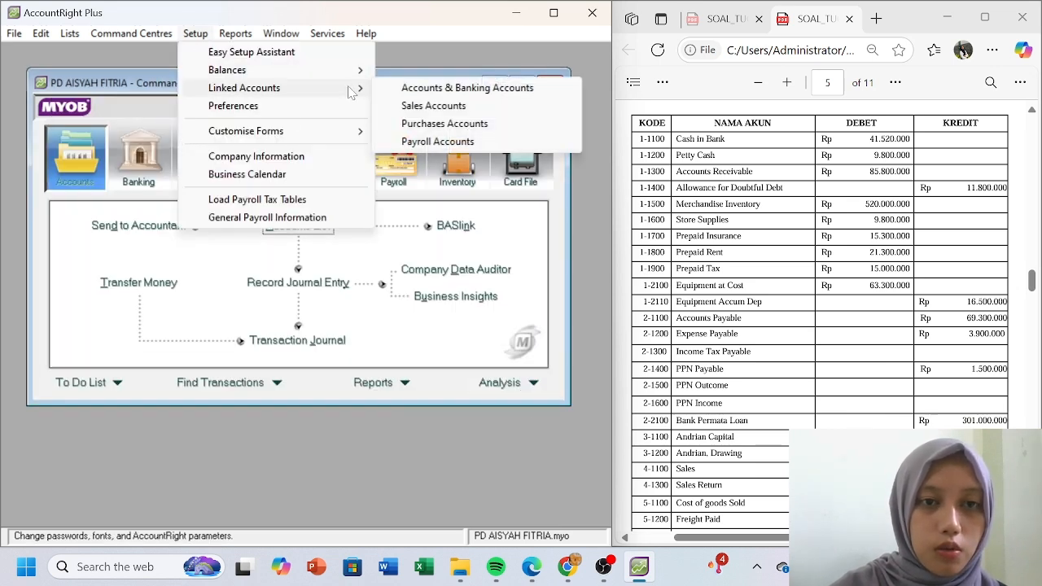
pyautogui.moveTo(356, 70)
pyautogui.click(420, 70)
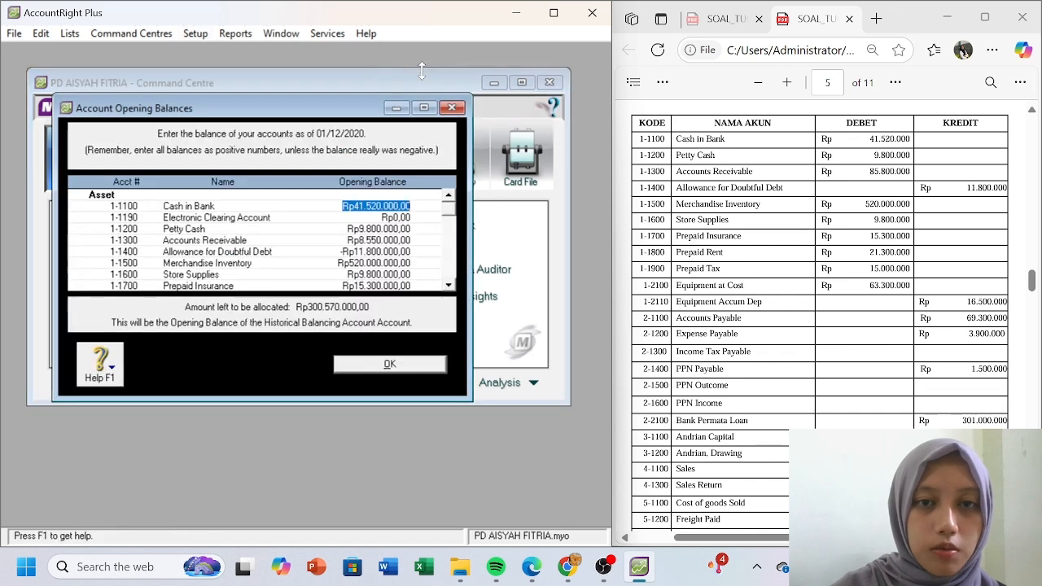
pyautogui.moveTo(446, 228); pyautogui.dragTo(447, 244)
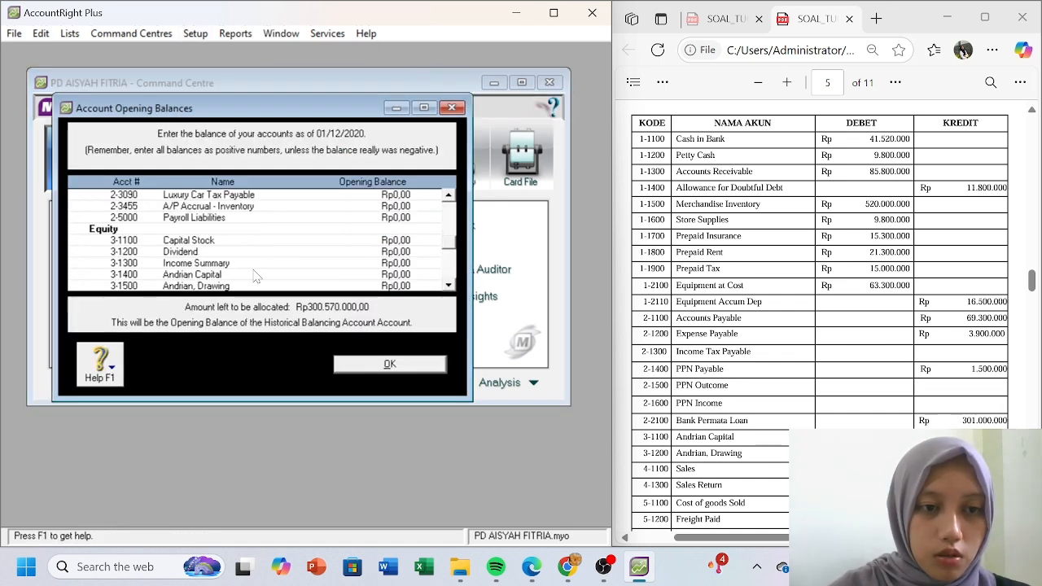
pyautogui.click(389, 274)
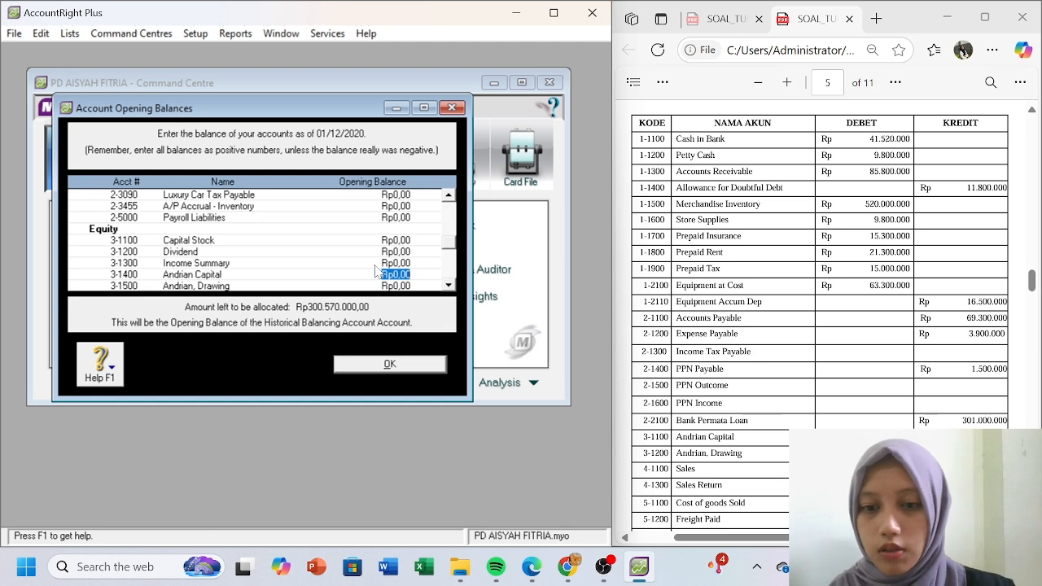
pyautogui.write('365.250.000')
pyautogui.press('Tab')
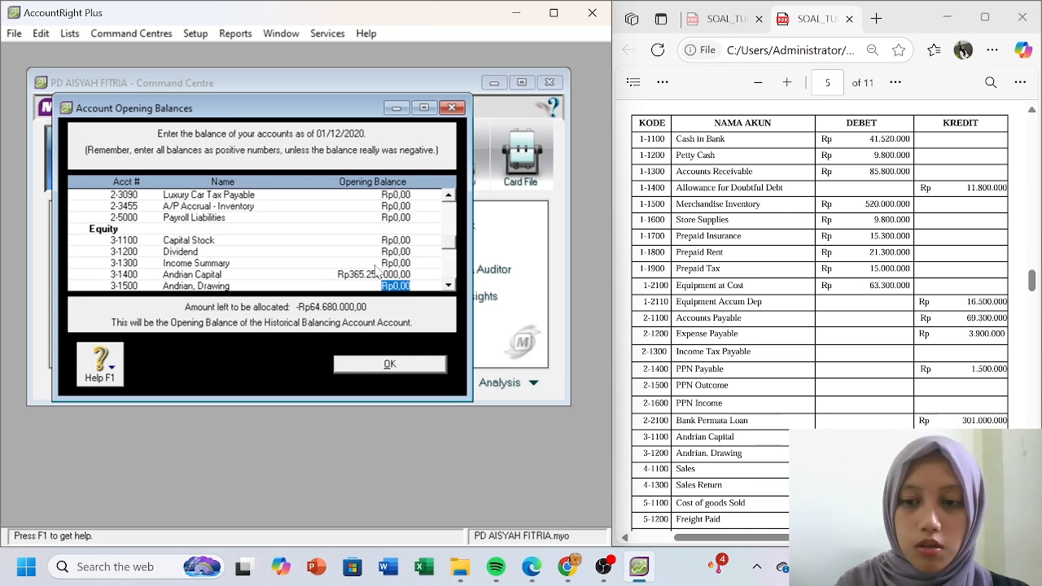
pyautogui.write('-Rp25.400.00')
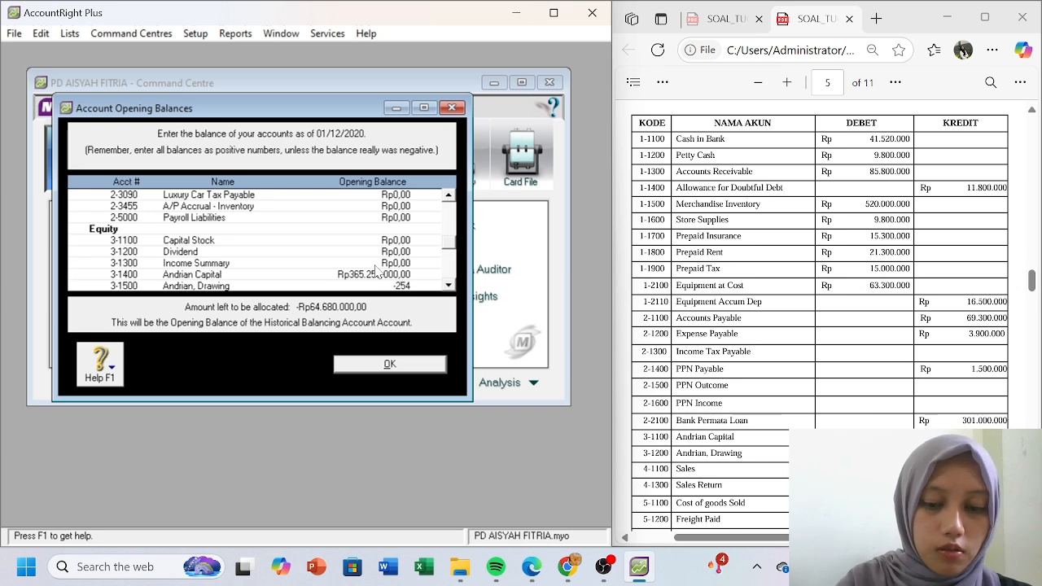
pyautogui.write('0000')
pyautogui.press('Tab')
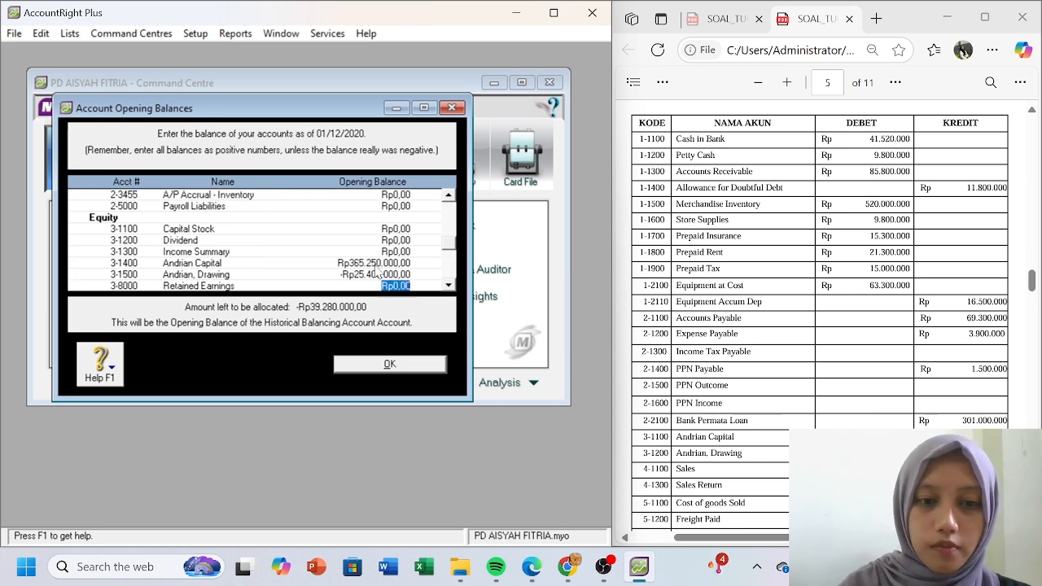
pyautogui.press('Tab')
pyautogui.press('Tab')
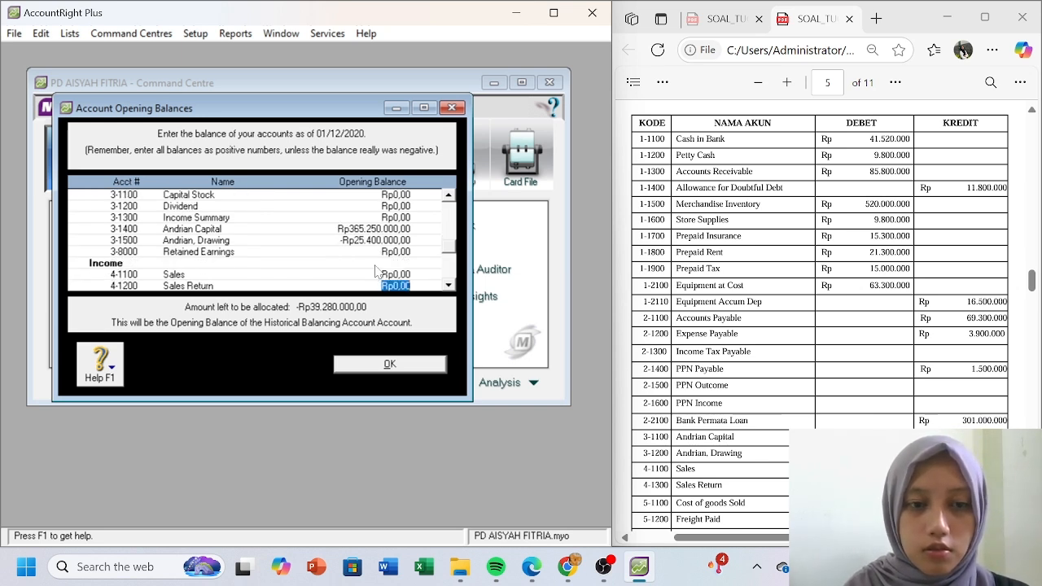
# - Set the Sales opening balance to 503.300.000, correcting the first mistyped amount
pyautogui.click(376, 271)
pyautogui.write('5')
pyautogui.write('03000000')
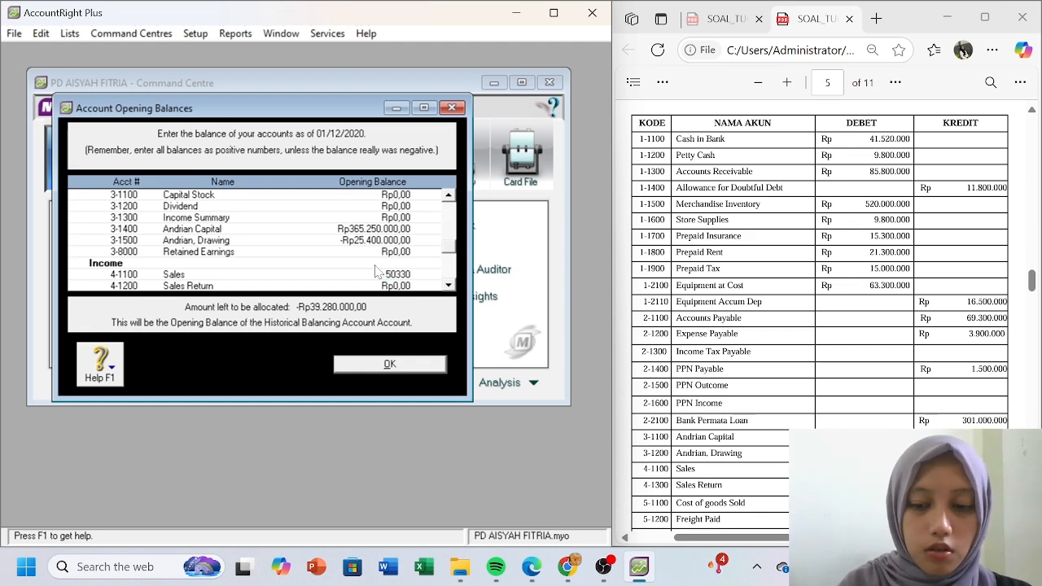
pyautogui.press('Tab')
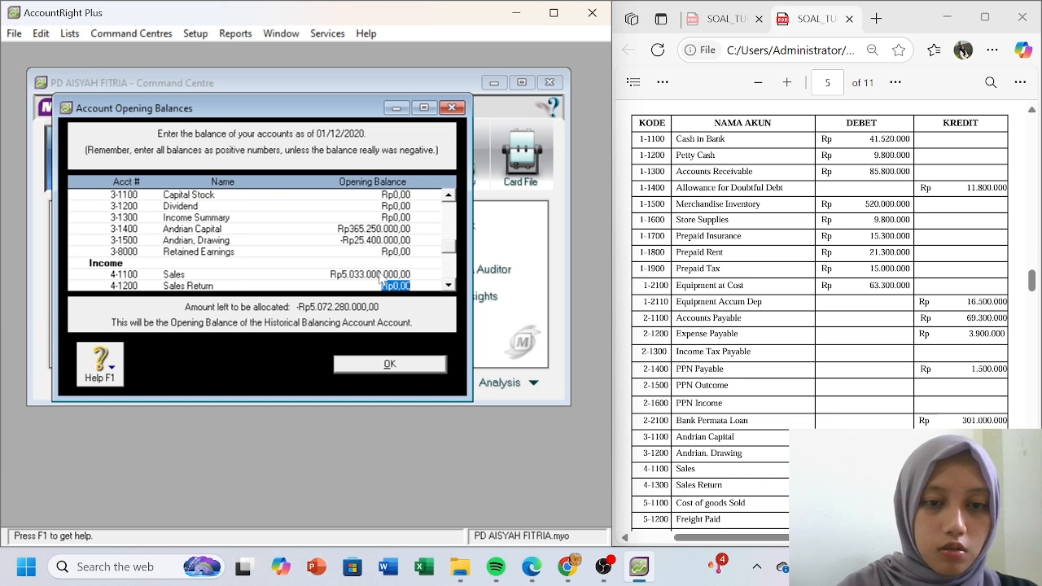
pyautogui.click(377, 273)
pyautogui.write('503.300.000')
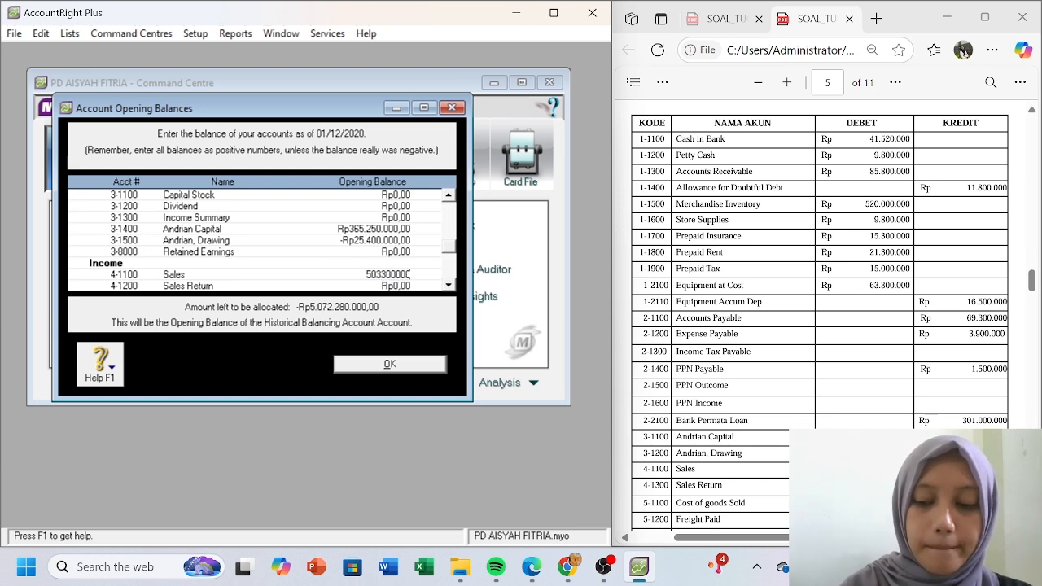
pyautogui.press('Tab')
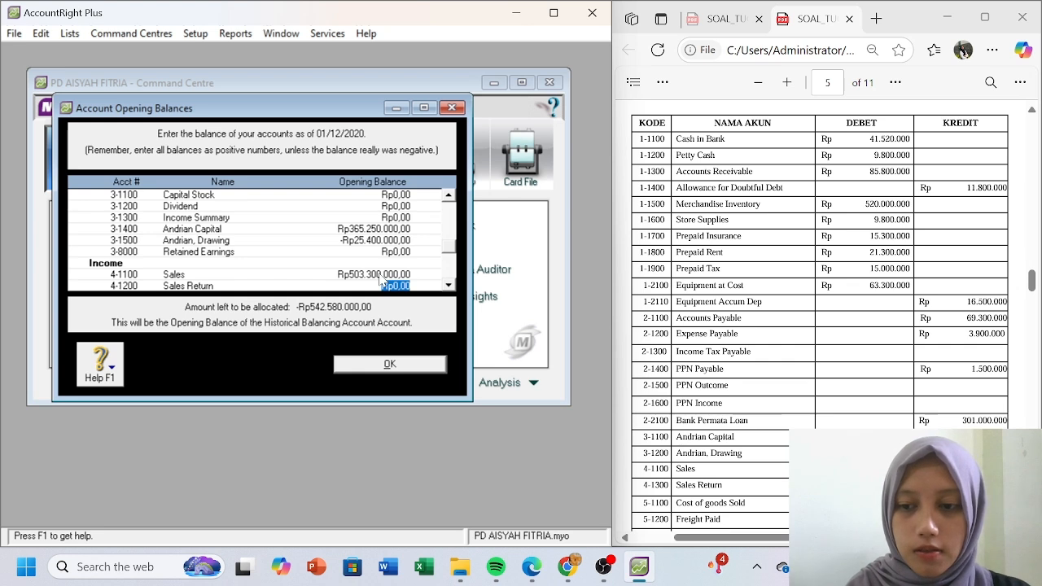
pyautogui.press('Tab')
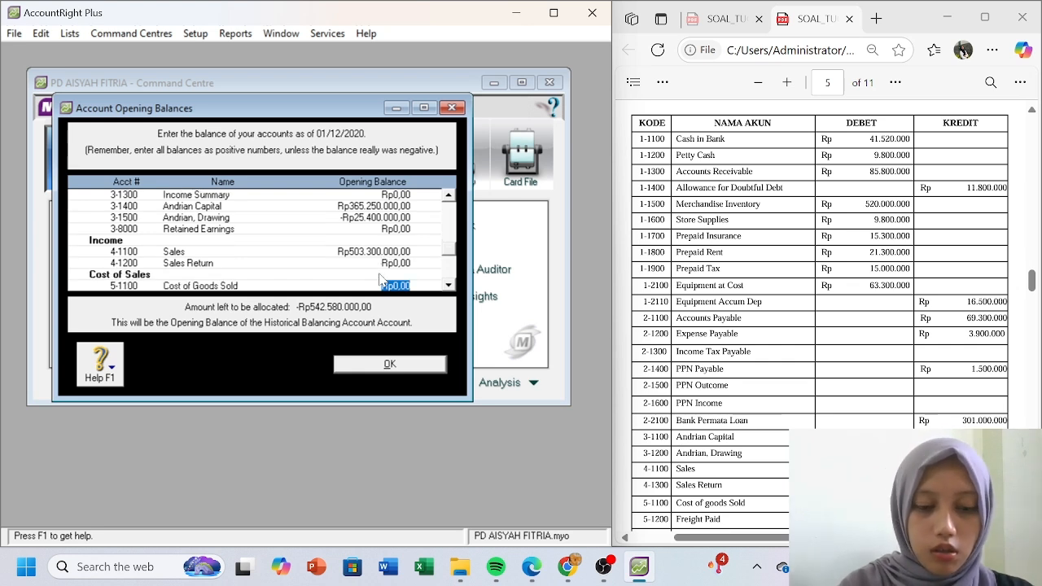
# - Enter Cost of Goods Sold 314.100.000 and Freight Paid 8.800.000
pyautogui.write('314.10')
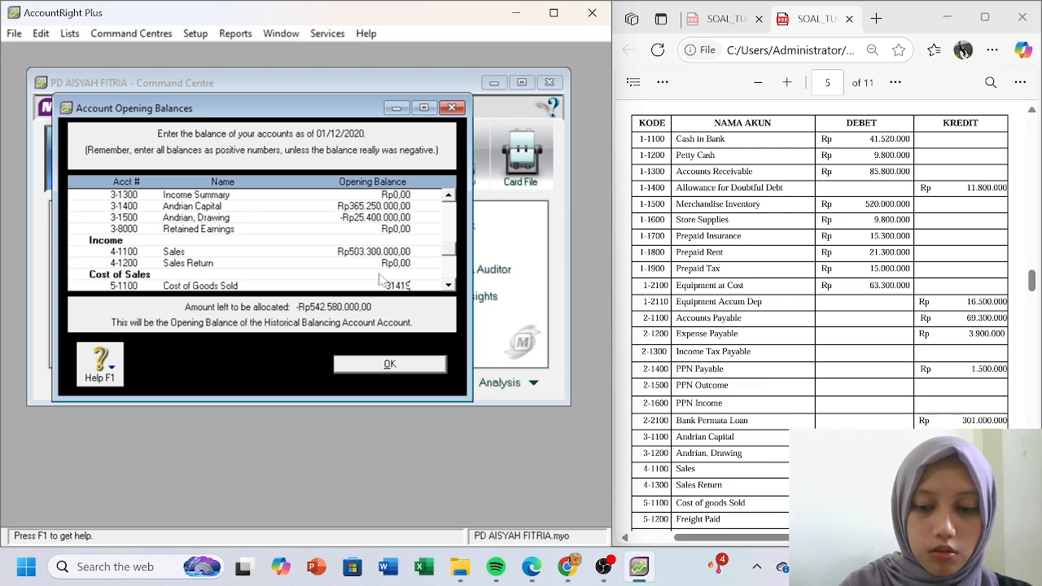
pyautogui.write('0.000')
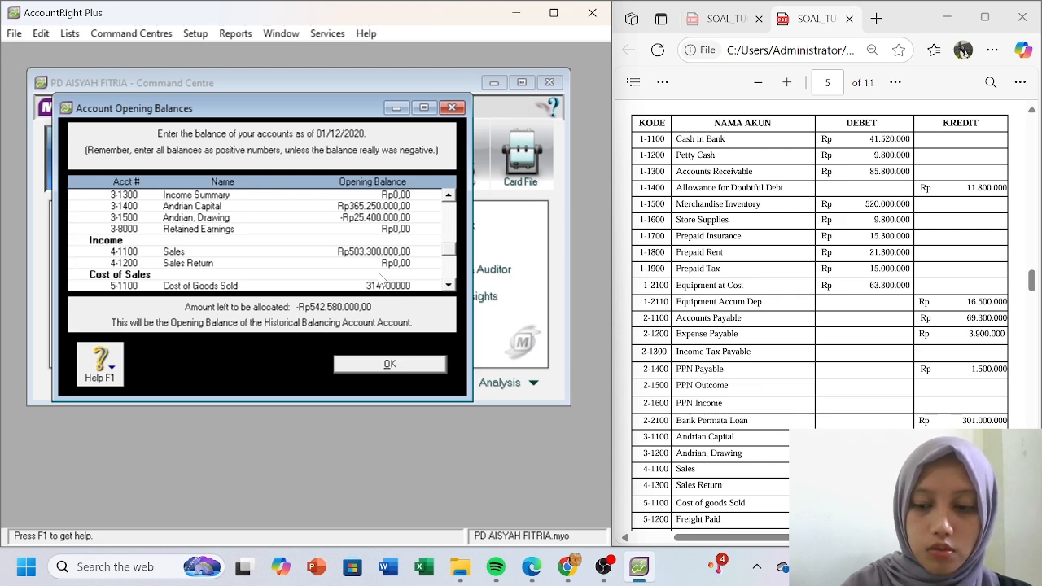
pyautogui.press('Tab')
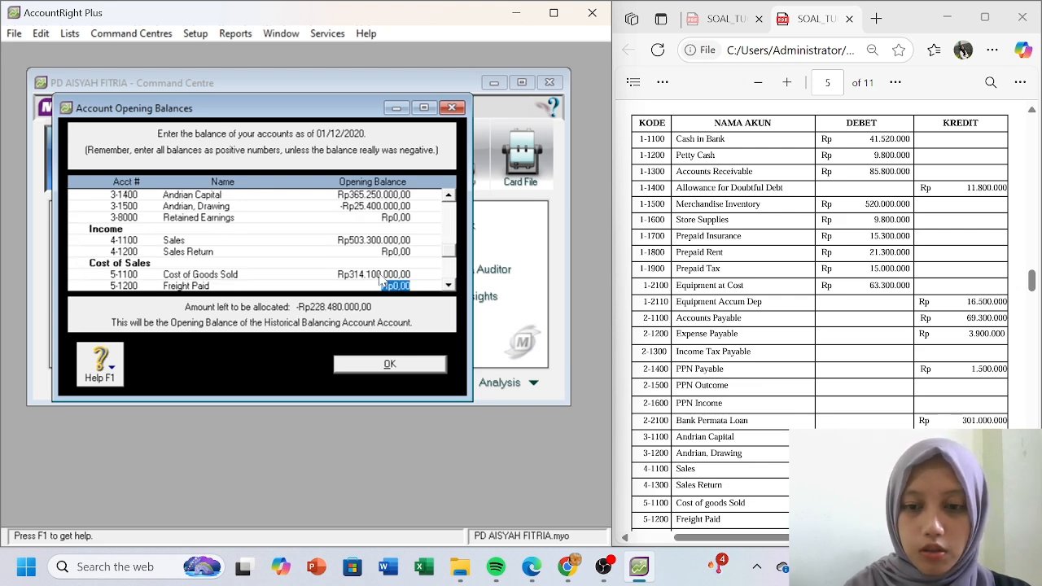
pyautogui.write('8800000')
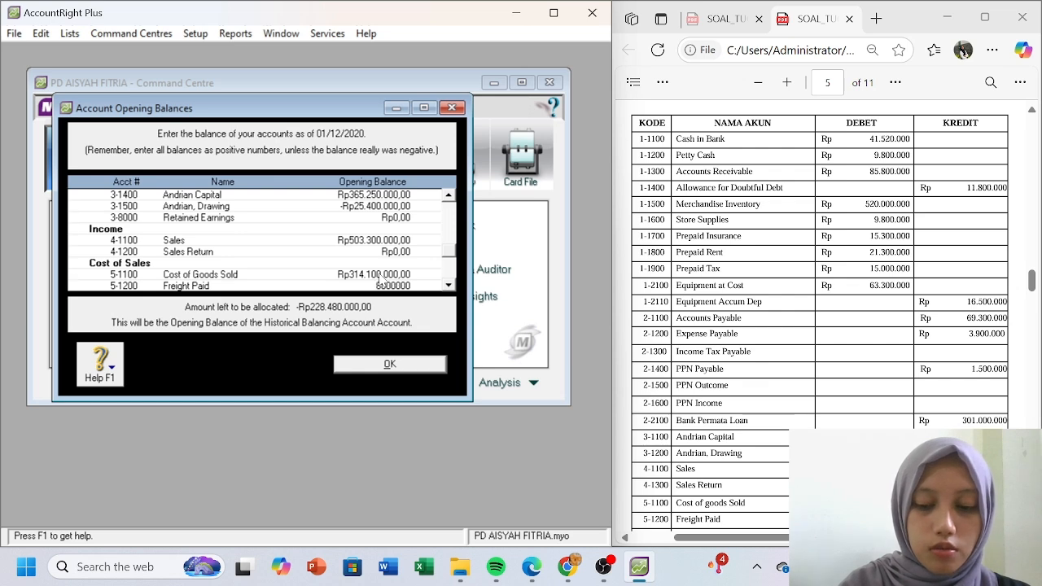
pyautogui.press('Tab')
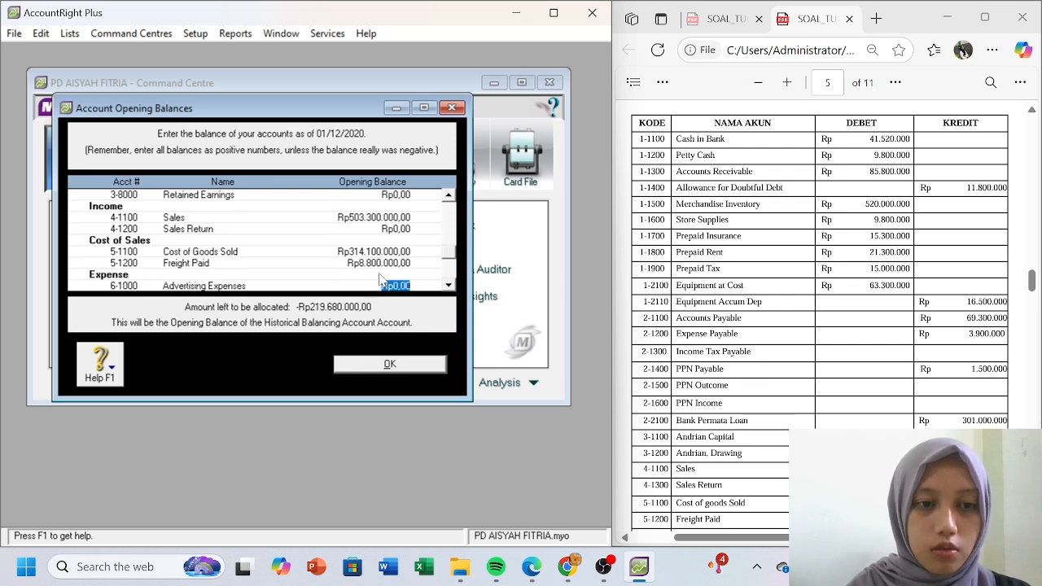
pyautogui.click(1032, 285)
pyautogui.scroll(-5, 881, 285)
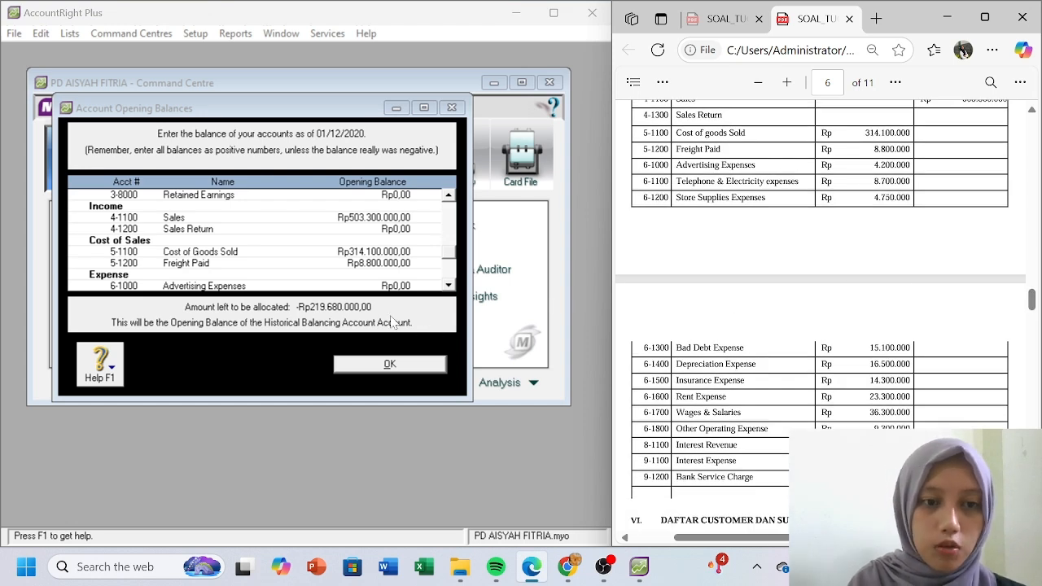
# - Enter Advertising 4.200.000, Telephone&Electricity 8.700.000 and Store Supplies 4.750.000 expense balances
pyautogui.click(404, 286)
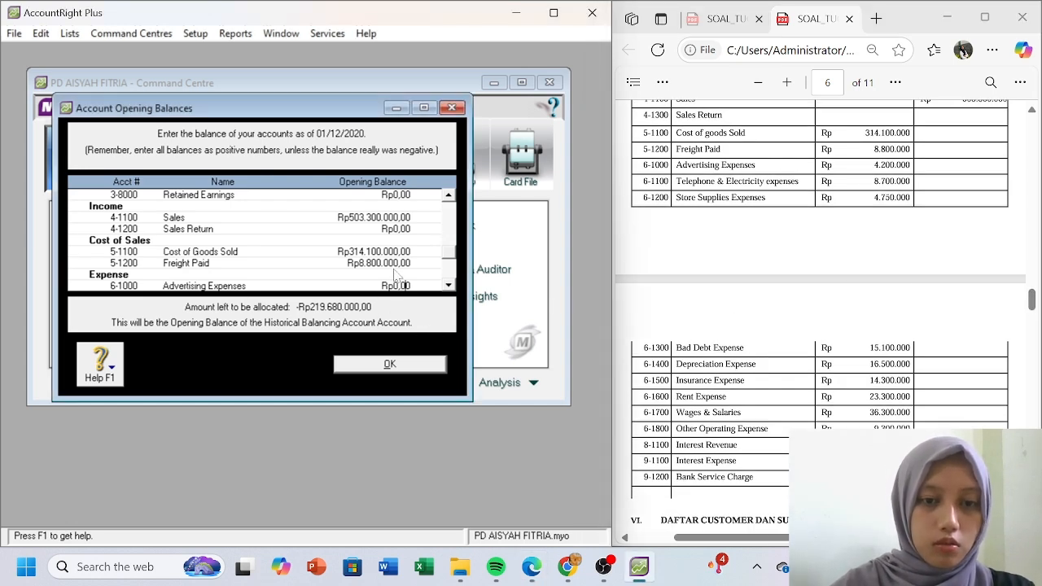
pyautogui.press('Up')
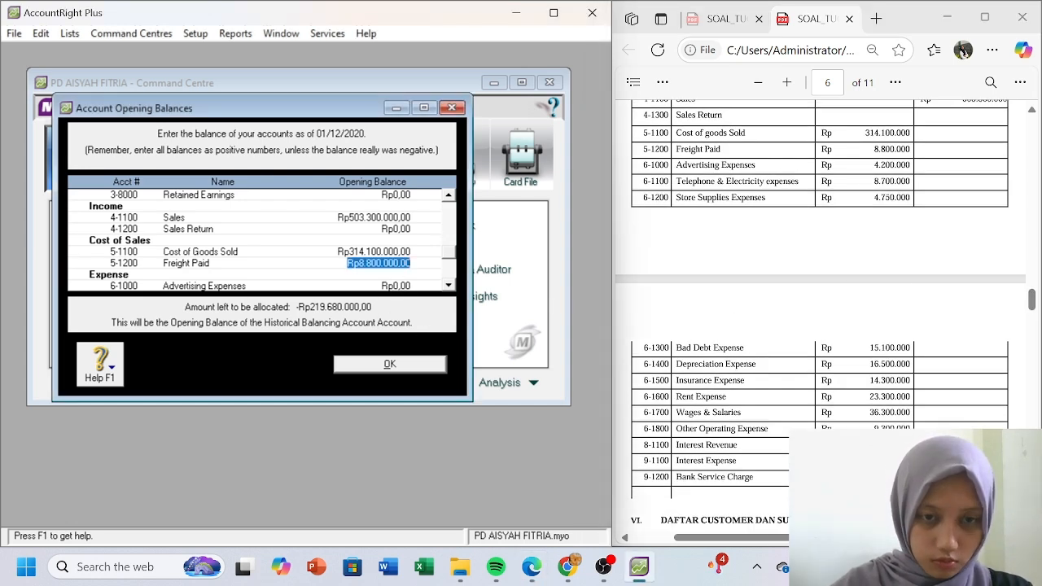
pyautogui.click(399, 286)
pyautogui.write('4200000')
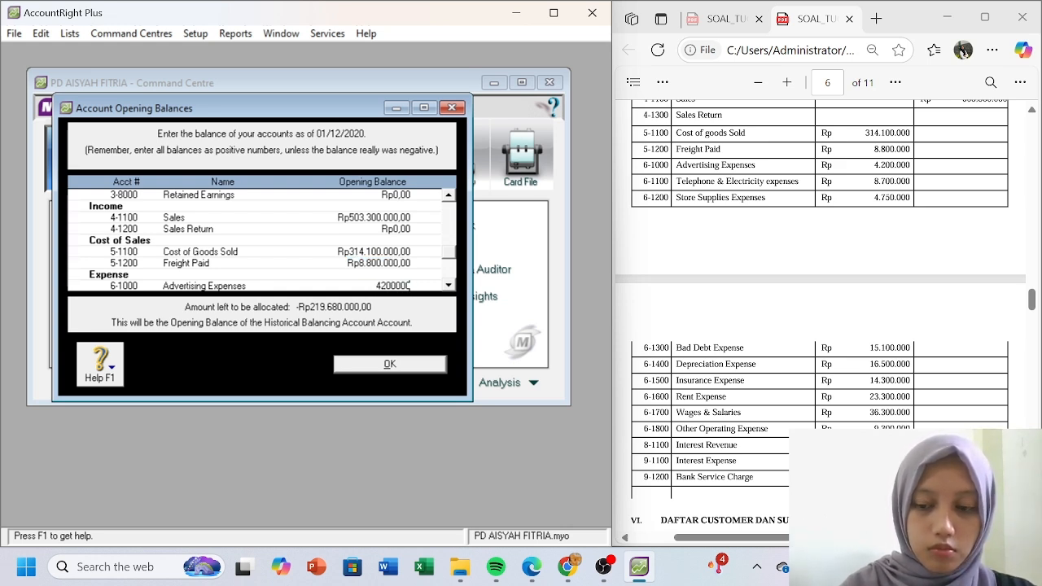
pyautogui.press('Tab')
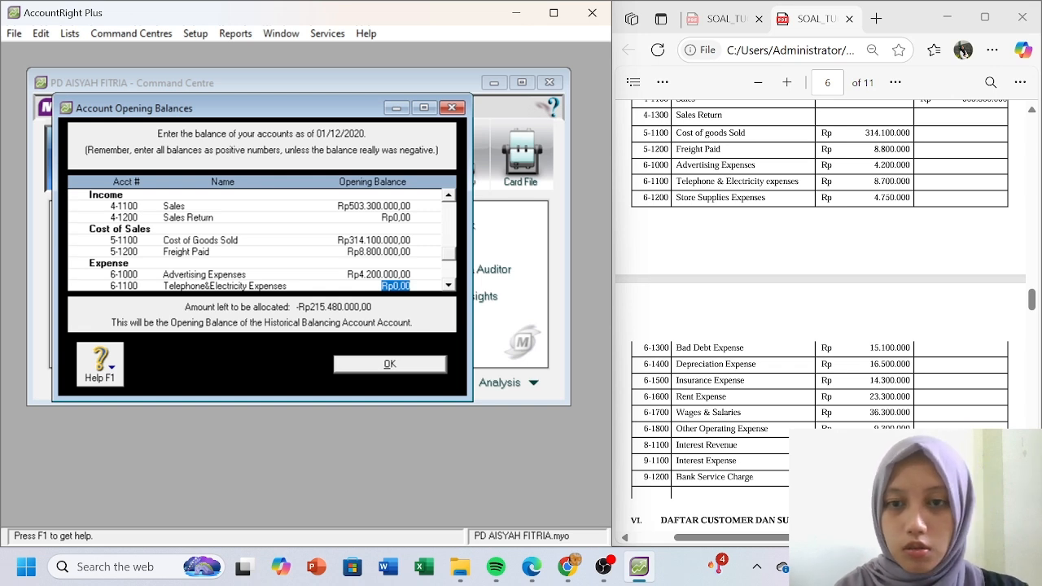
pyautogui.write('8.70')
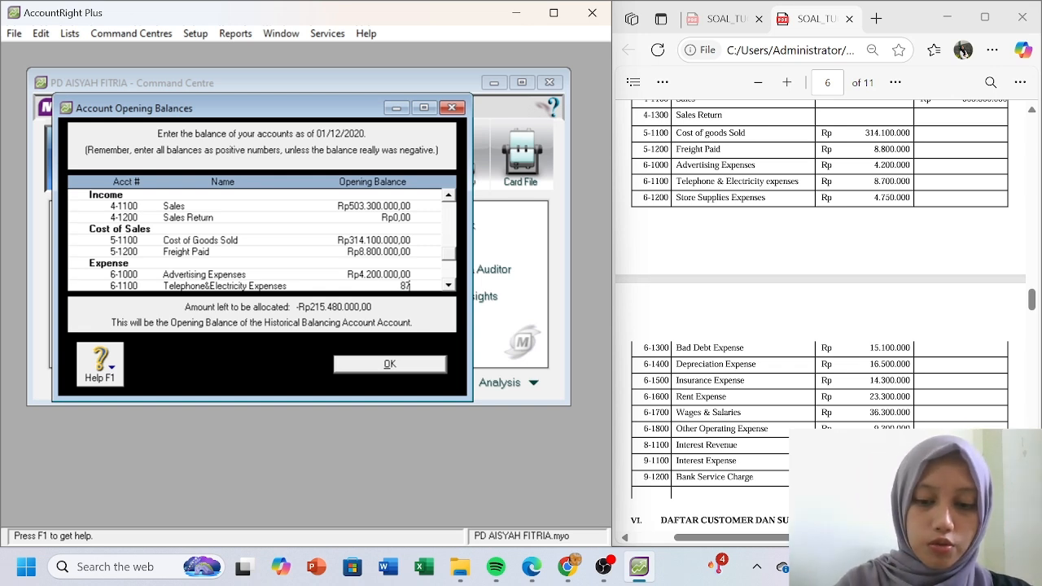
pyautogui.write('0.000')
pyautogui.press('Tab')
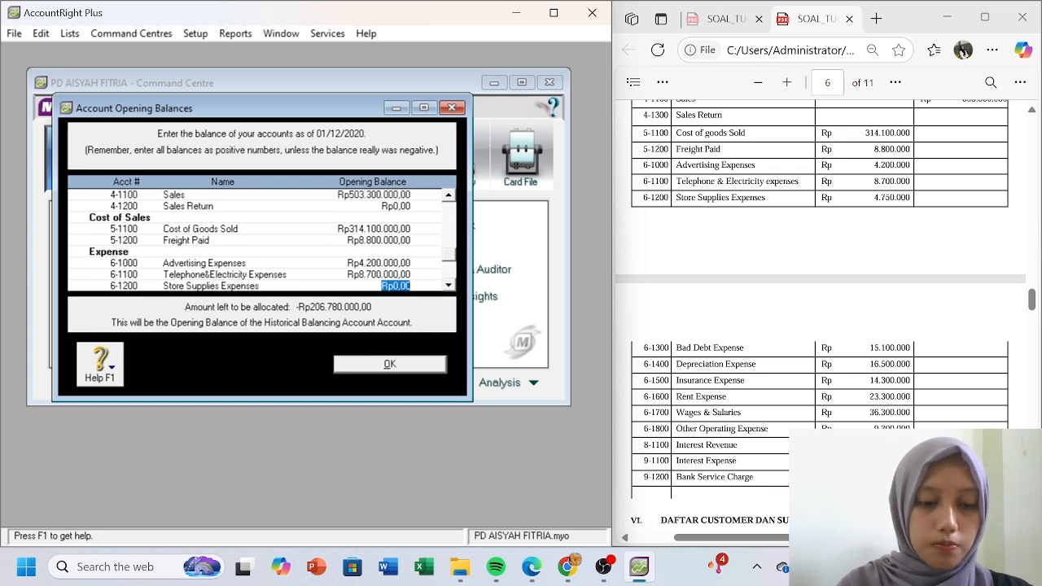
pyautogui.write('4750000')
pyautogui.press('Tab')
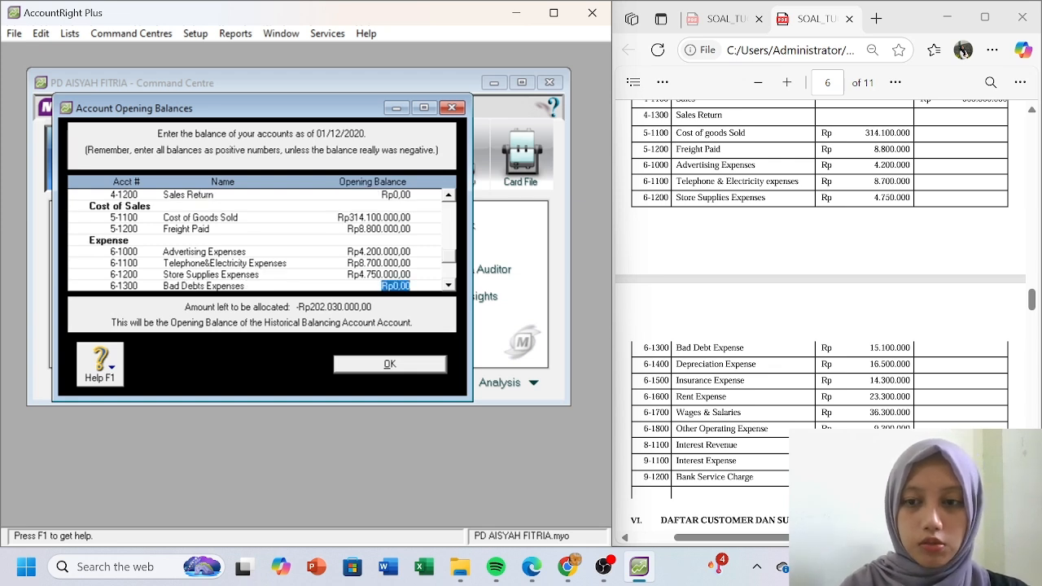
# - Enter Bad Debts 15.100.000, Depreciation 16.500.000 and Insurance 1.430.000 expense balances
pyautogui.write('15100000')
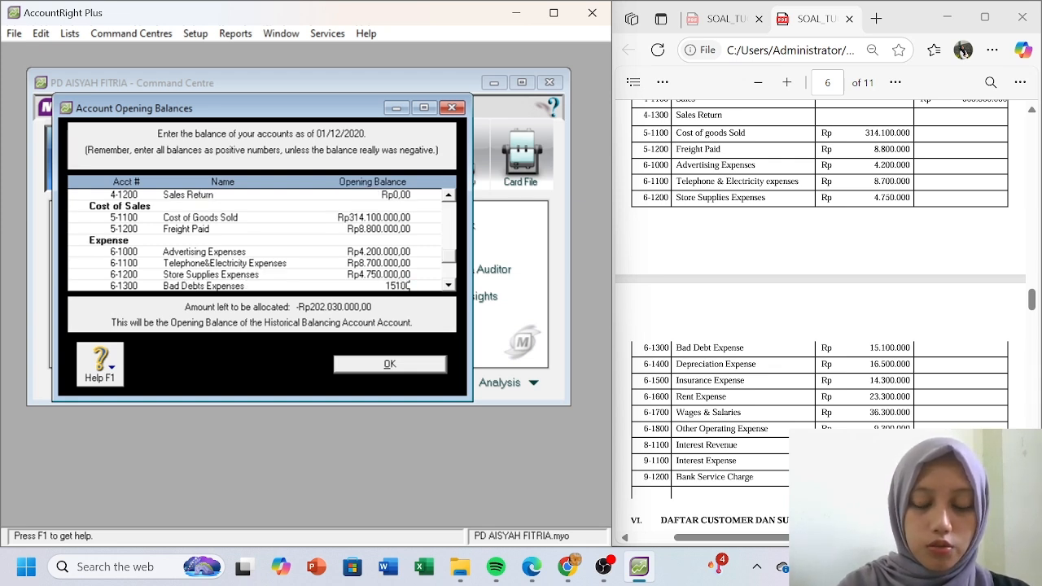
pyautogui.press('Tab')
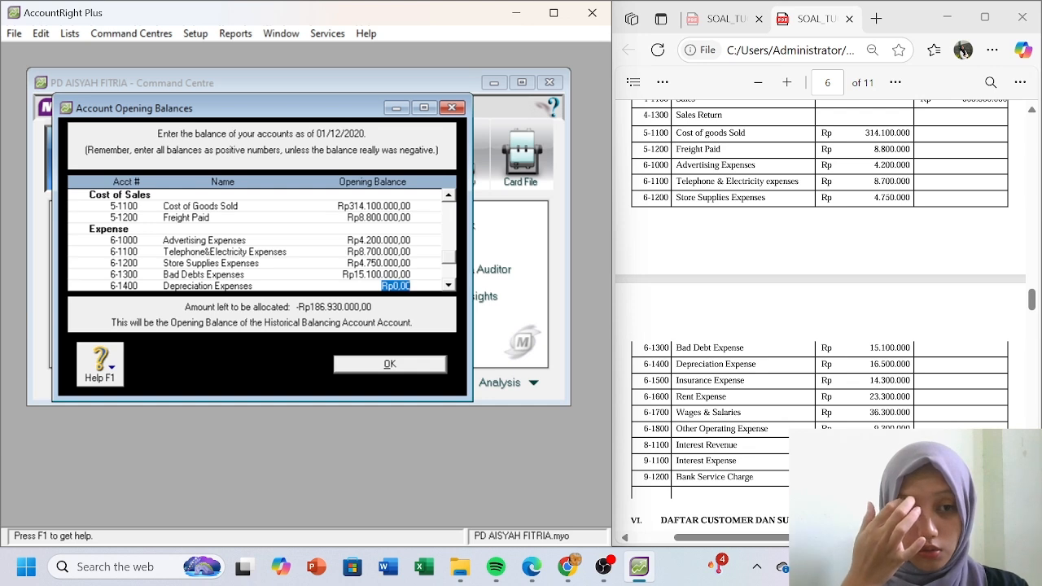
pyautogui.write('16.500.000')
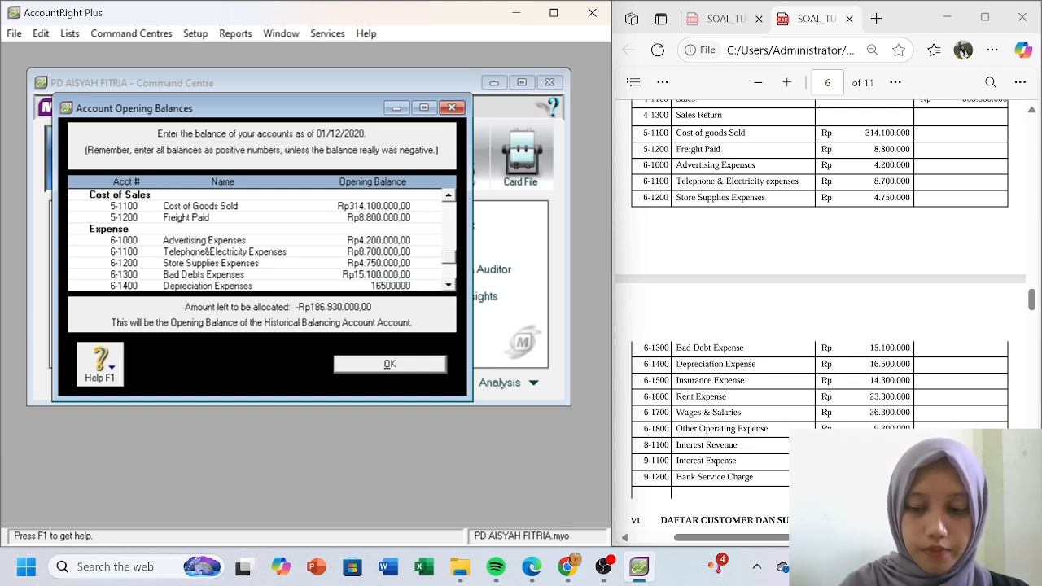
pyautogui.press('Tab')
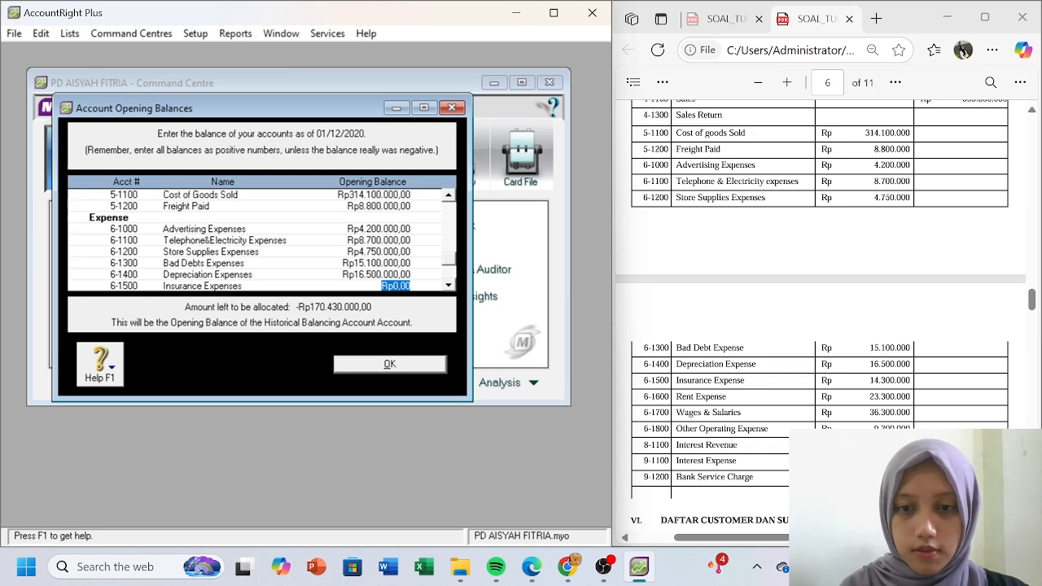
pyautogui.write('1430000')
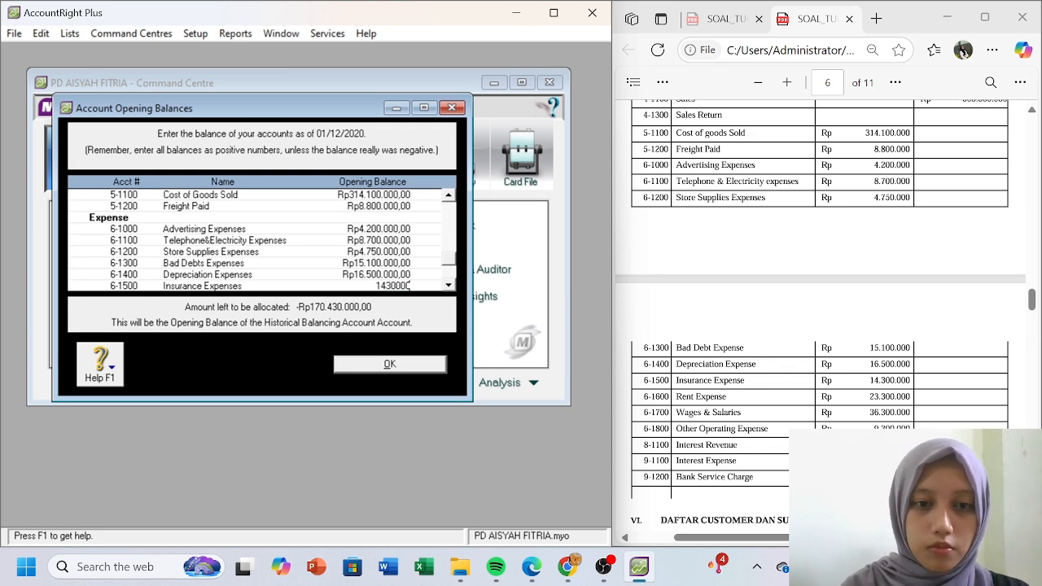
pyautogui.press('Tab')
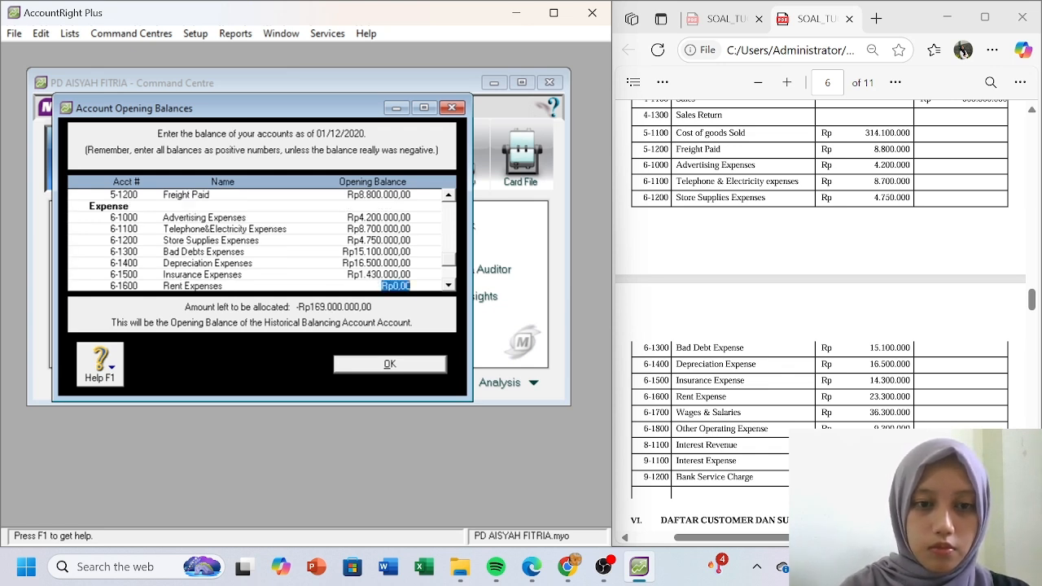
# - Correct the Insurance Expenses opening balance to 14.300.000
pyautogui.click(384, 252)
pyautogui.click(383, 265)
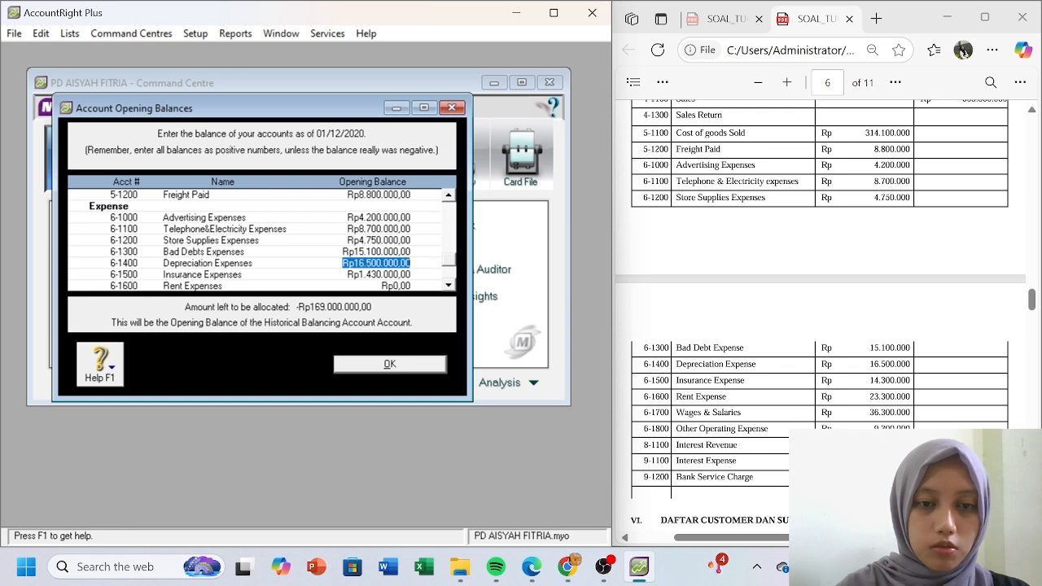
pyautogui.click(383, 277)
pyautogui.write('14')
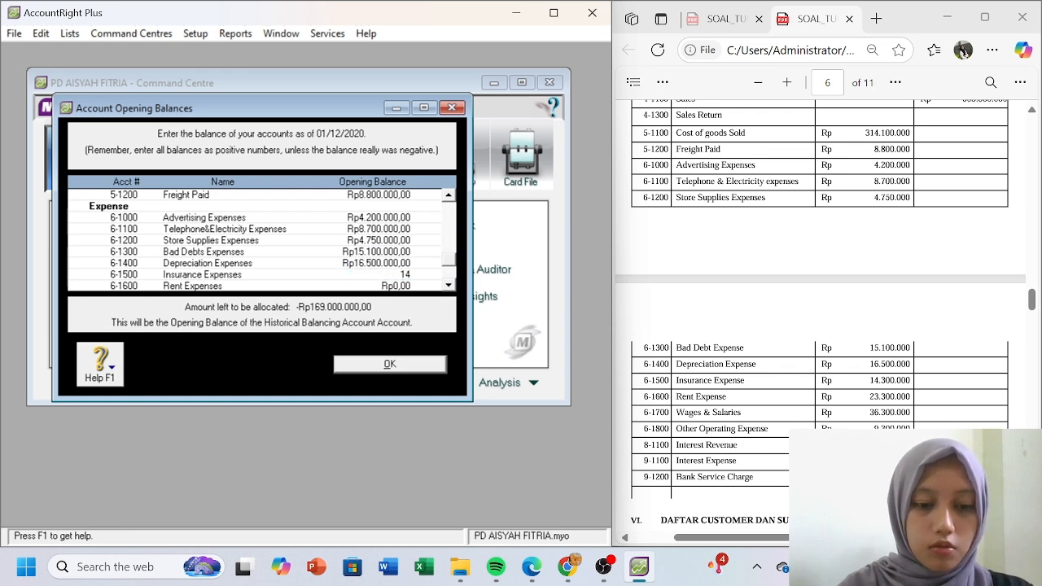
pyautogui.write('.300.000')
pyautogui.click(386, 284)
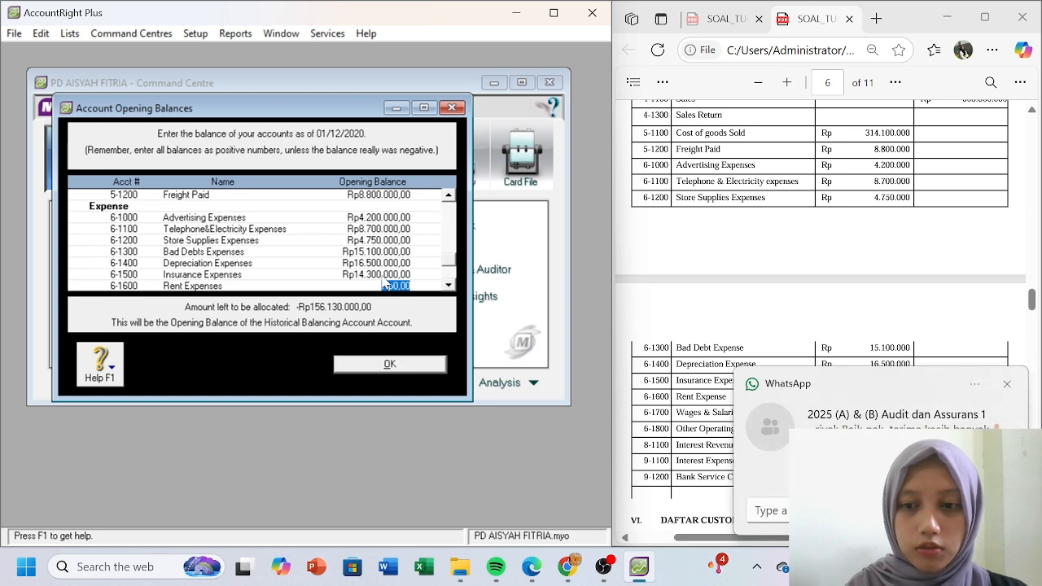
pyautogui.click(1007, 383)
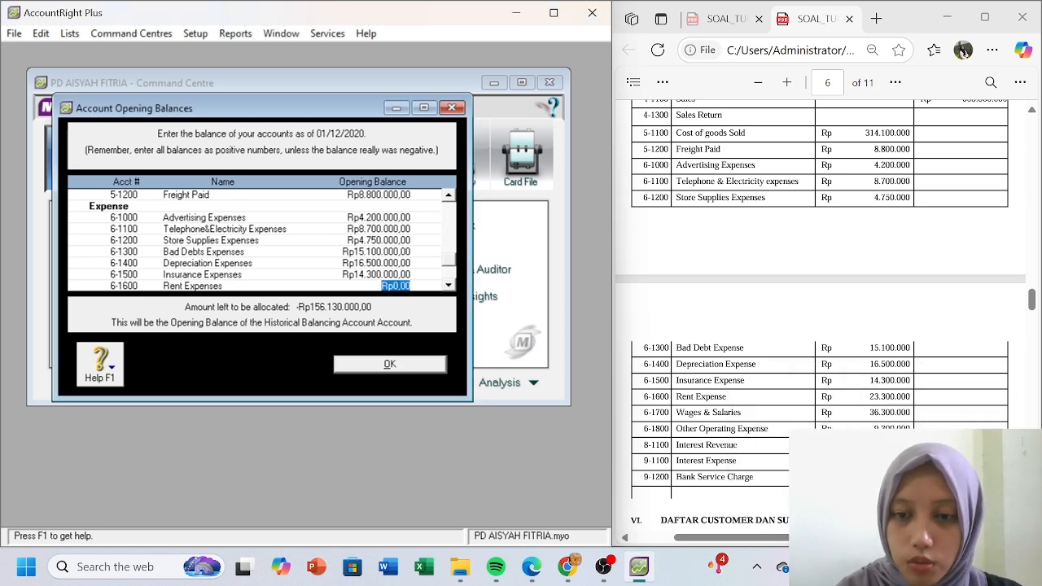
# - Enter Rent 23.300.000, Wages & Salaries 36.300.000 and Other Operating 9.300.000 expense balances
pyautogui.write('23.300.000')
pyautogui.press('Tab')
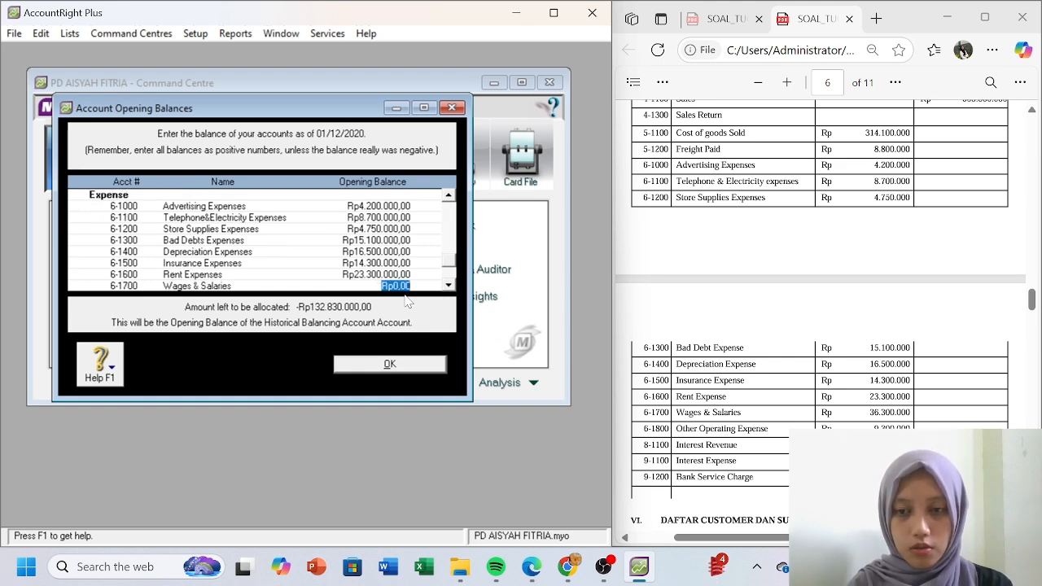
pyautogui.write('3')
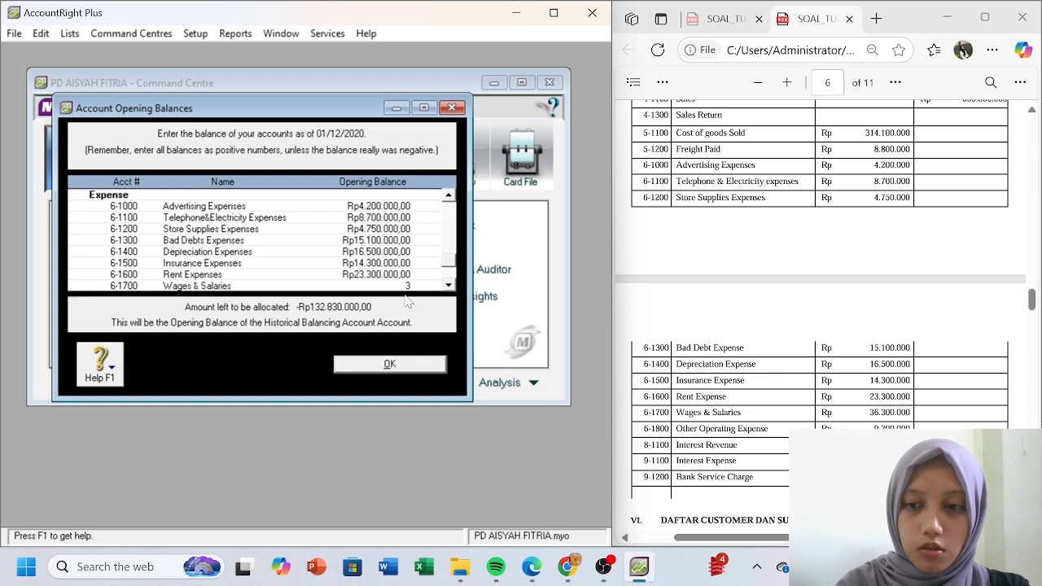
pyautogui.write('6.300.000')
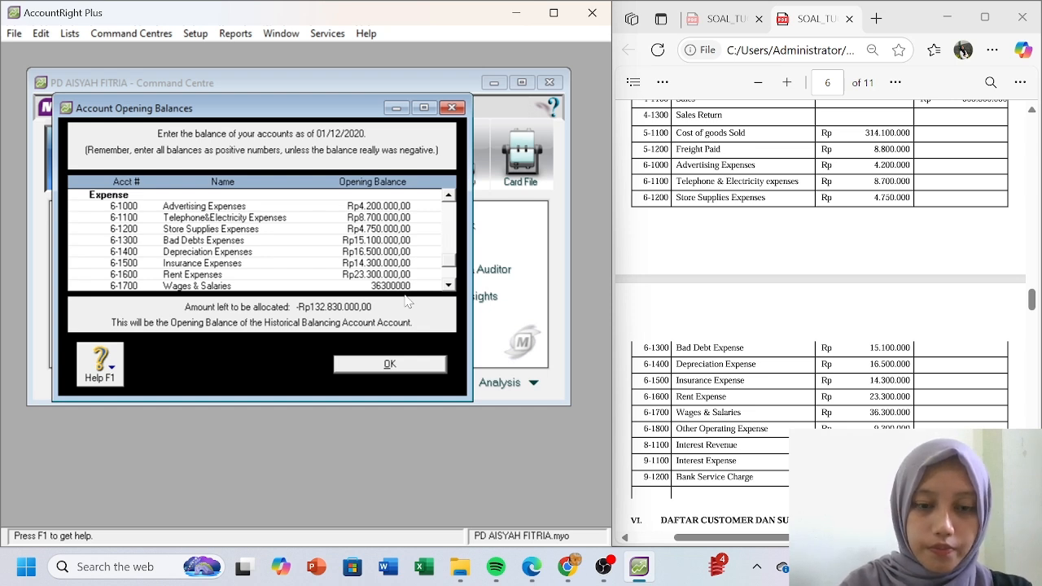
pyautogui.press('Tab')
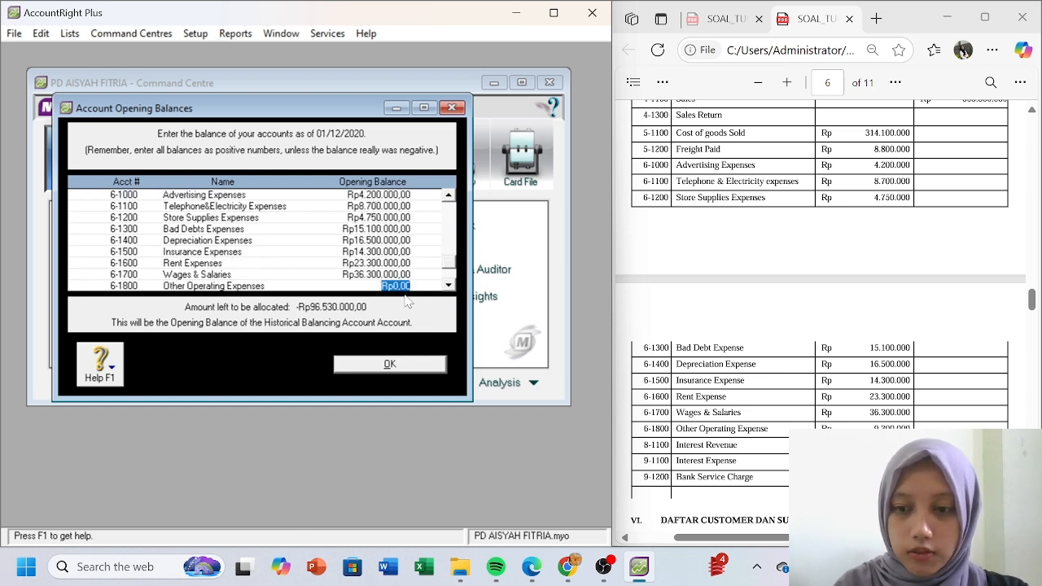
pyautogui.write('9.')
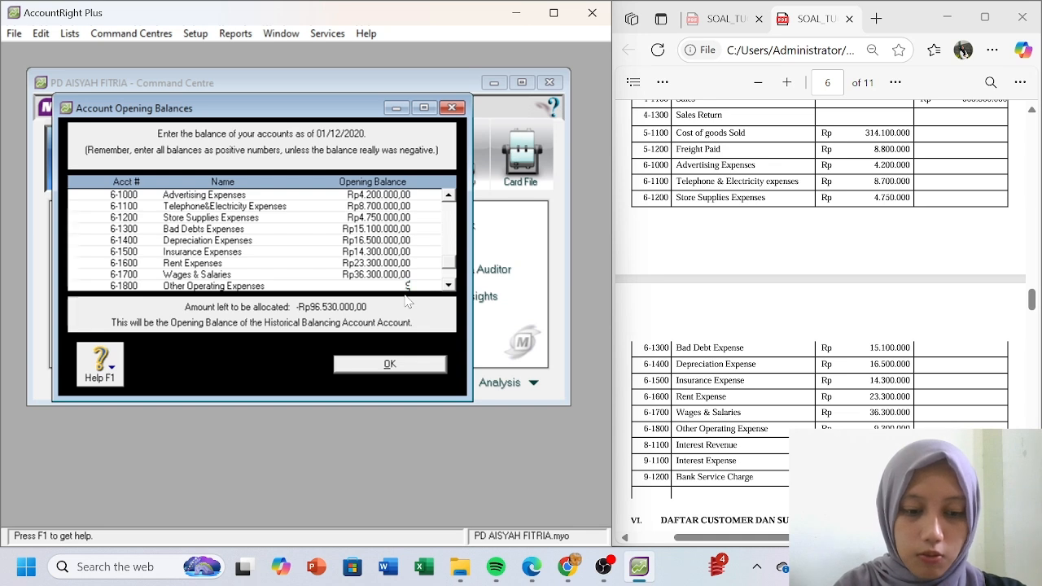
pyautogui.write('300.000')
pyautogui.press('Tab')
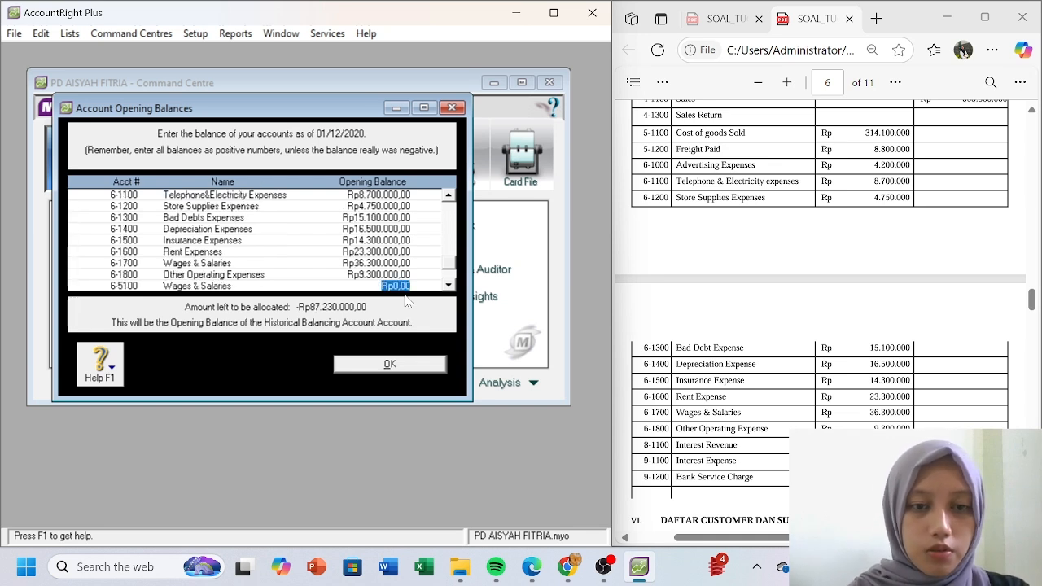
# - Enter Interest Revenue 6.100.000, Interest Expense 9.480.000 and Bank Service Charge 6.600.000 balances
pyautogui.press('Tab')
pyautogui.press('Tab')
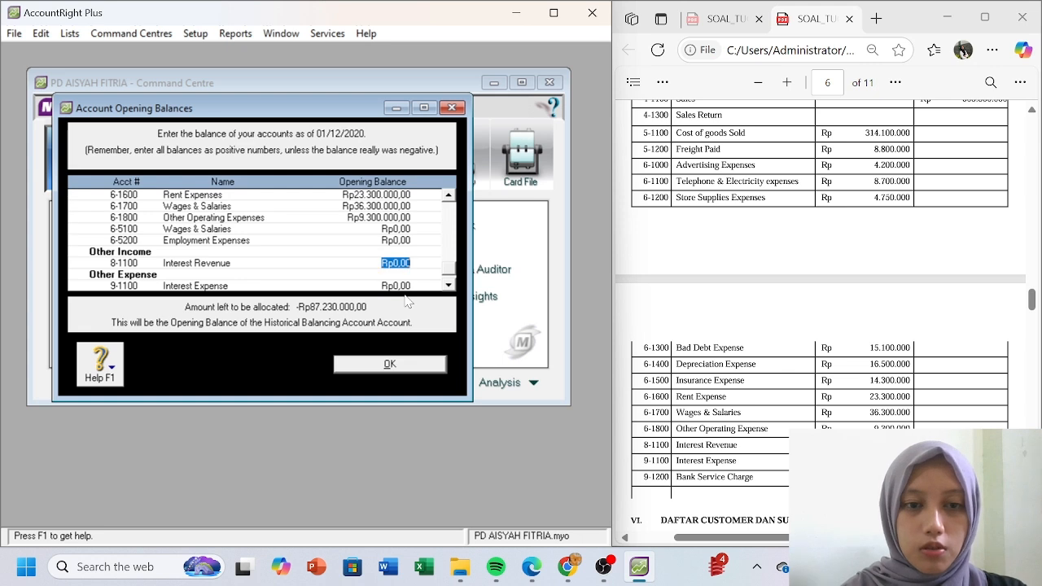
pyautogui.write('6100000')
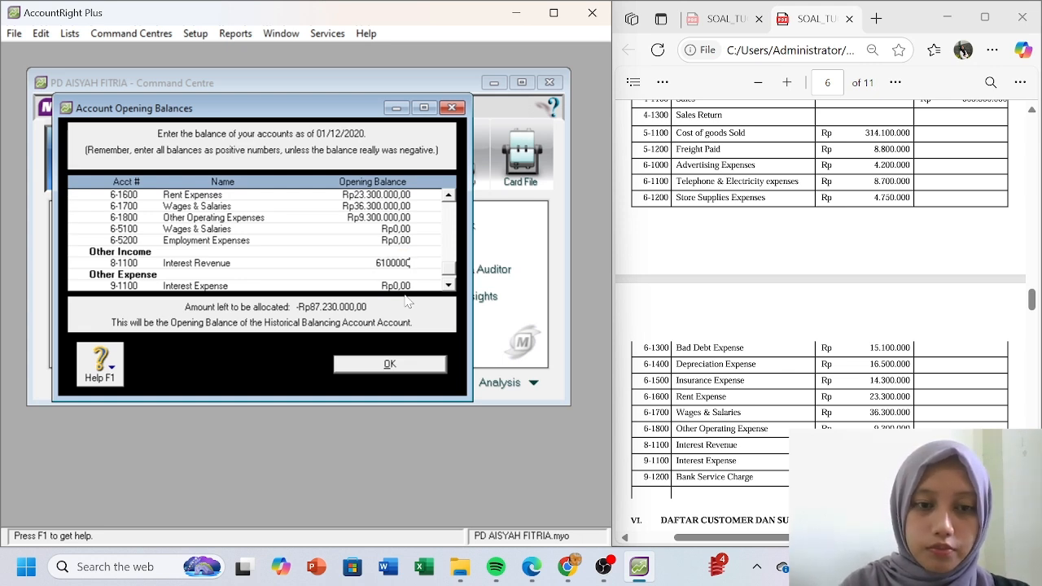
pyautogui.press('Tab')
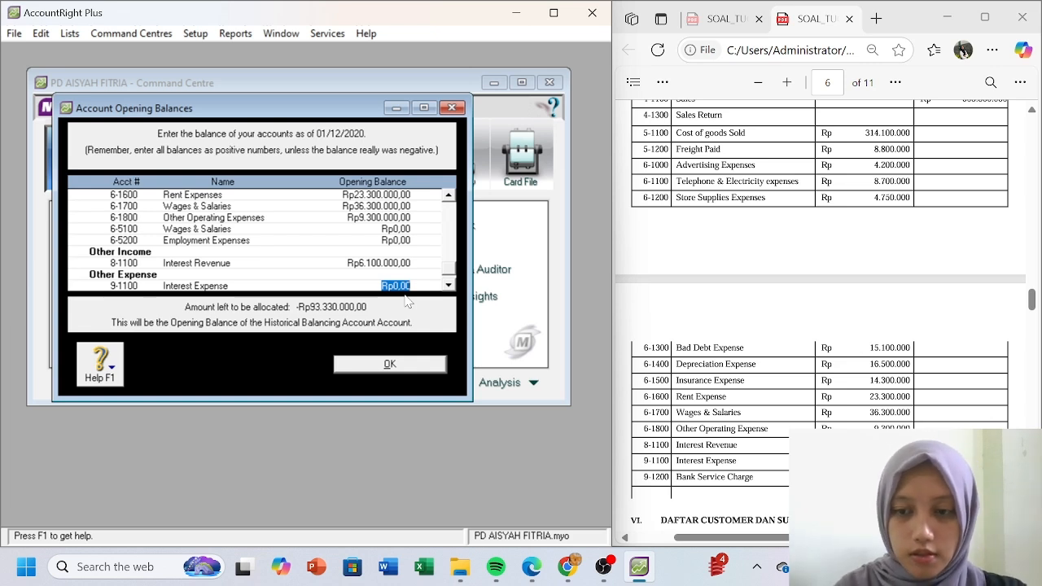
pyautogui.write('5480000')
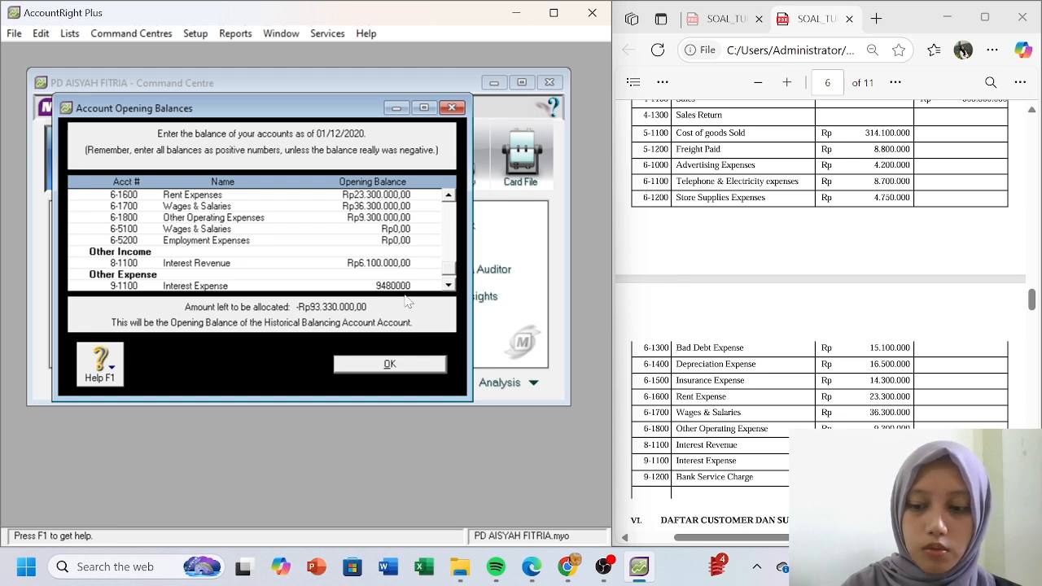
pyautogui.press('Tab')
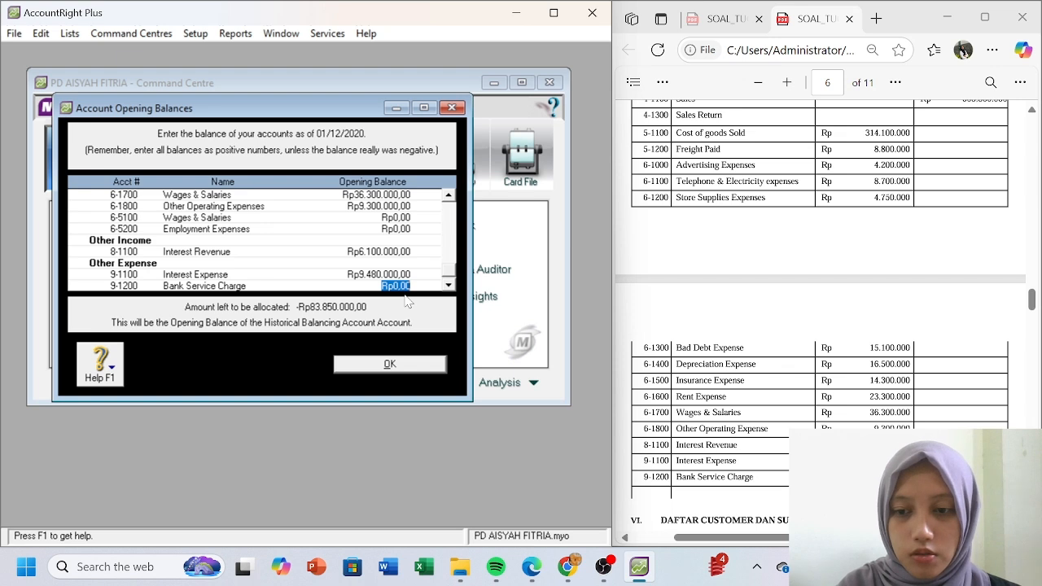
pyautogui.write('6.600.')
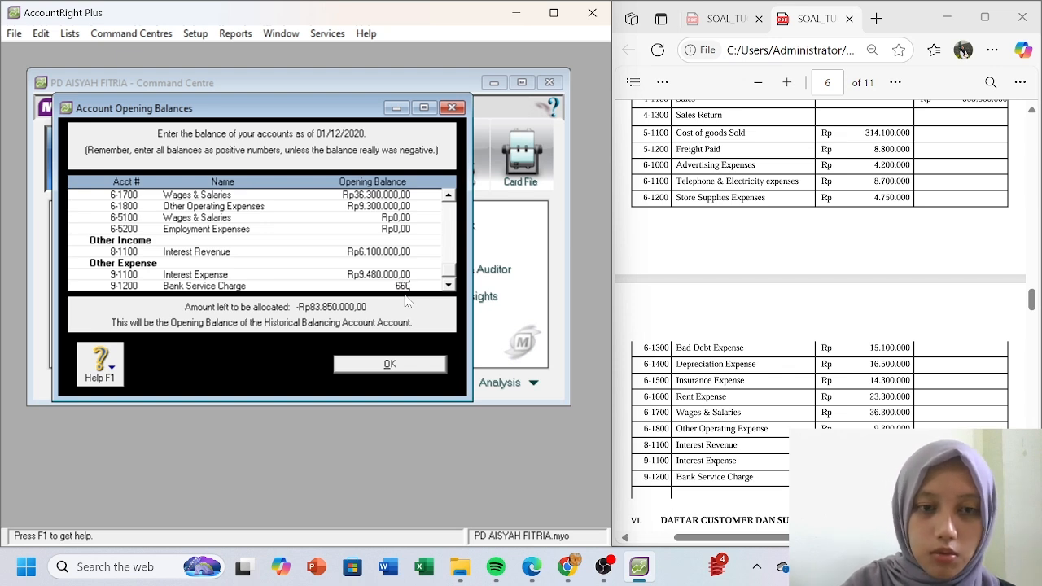
pyautogui.write('000')
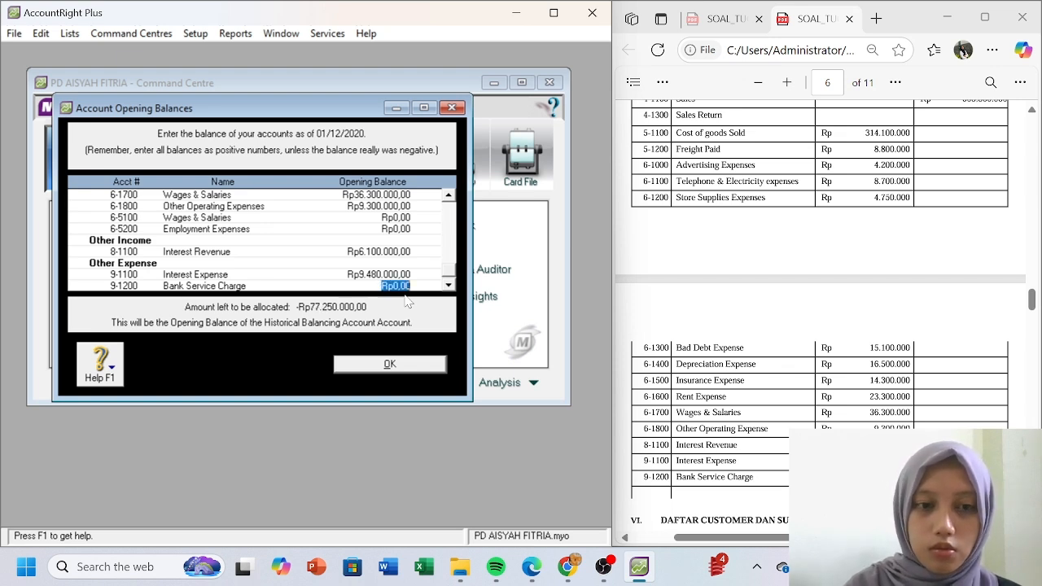
pyautogui.press('Tab')
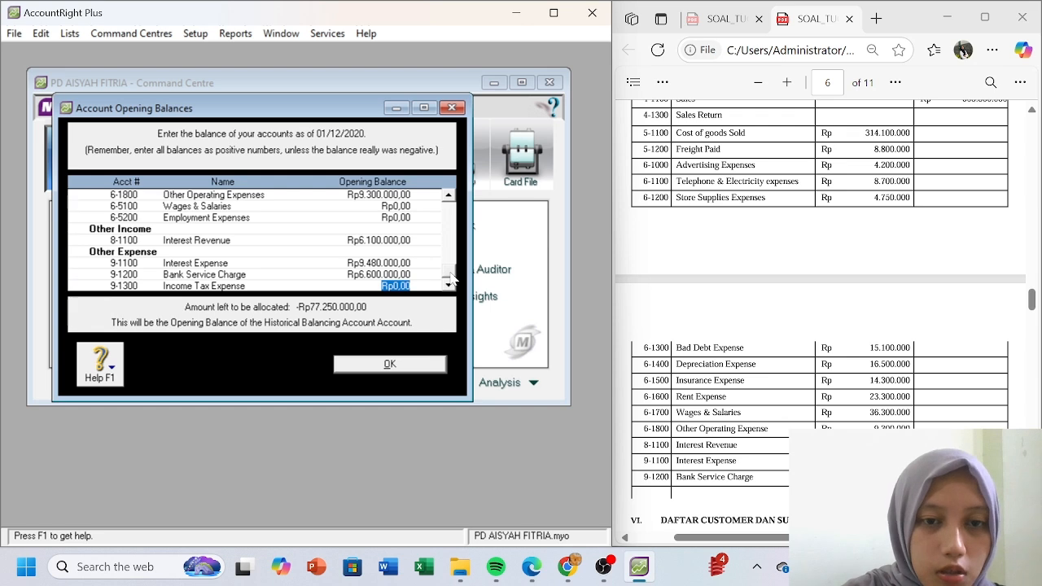
pyautogui.moveTo(450, 274); pyautogui.dragTo(452, 264)
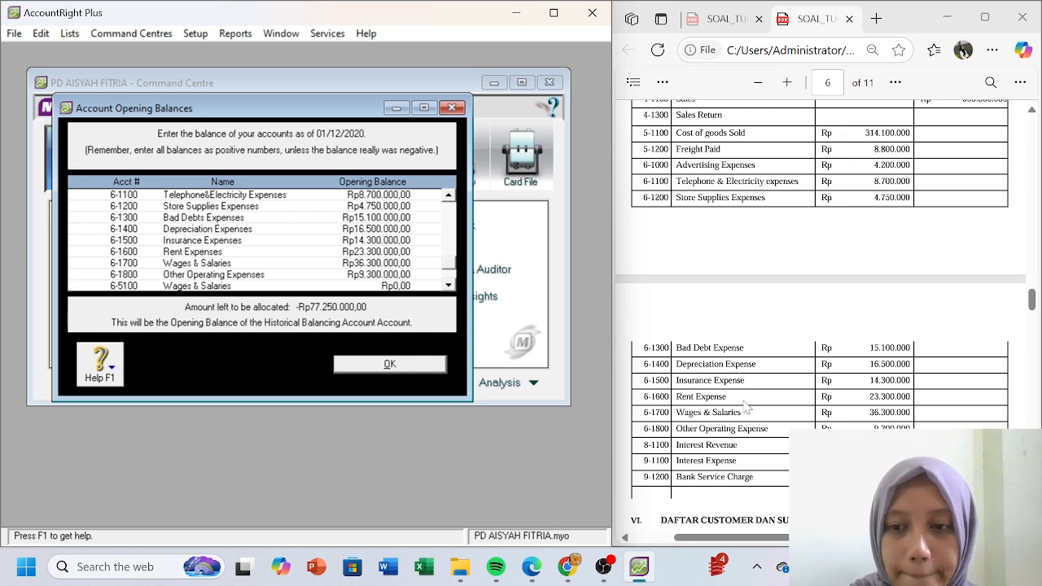
pyautogui.press('Up')
pyautogui.press('Tab')
pyautogui.press('Tab')
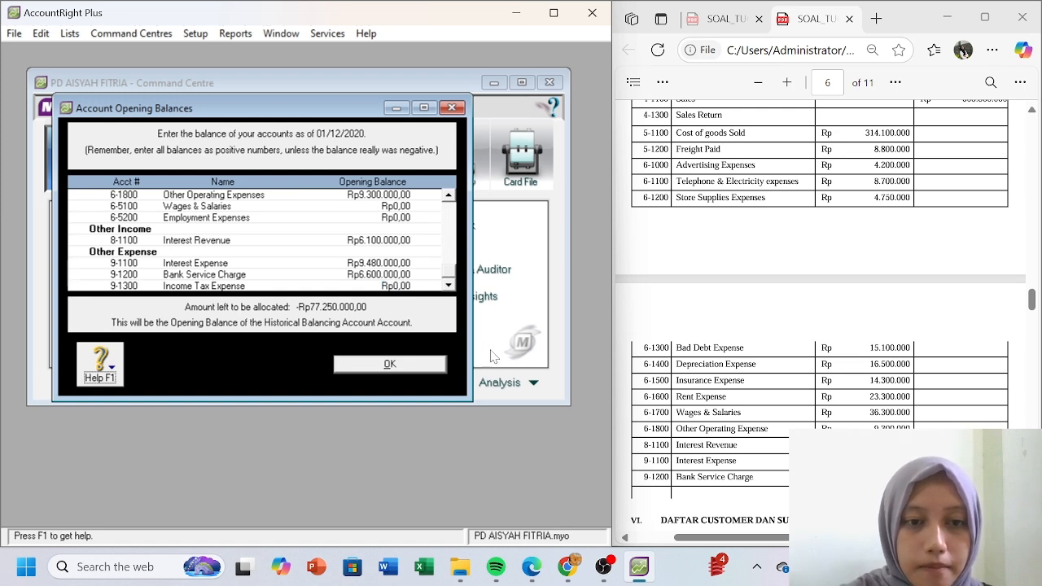
pyautogui.click(798, 296)
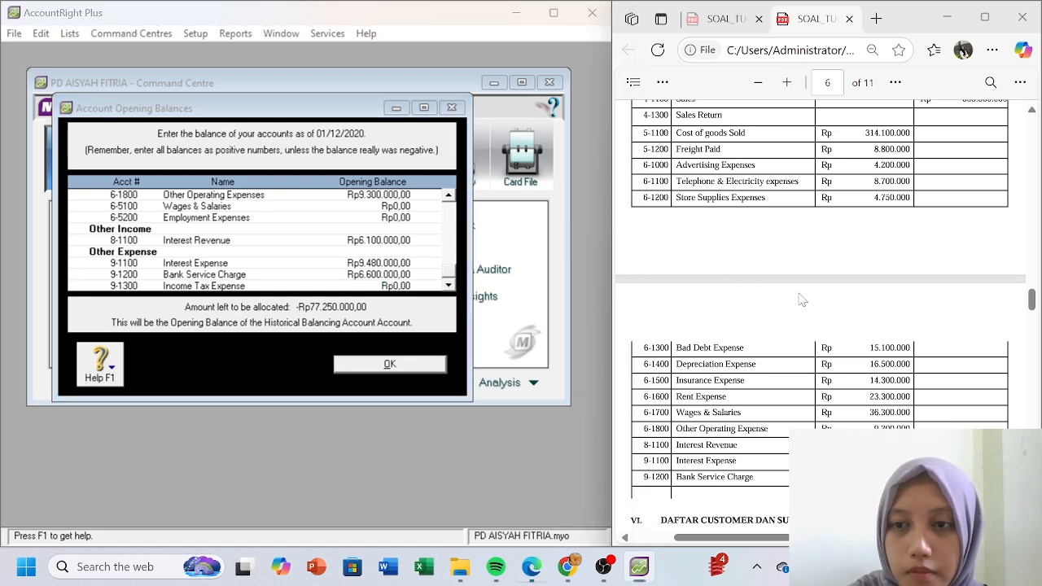
pyautogui.scroll(2, 798, 296)
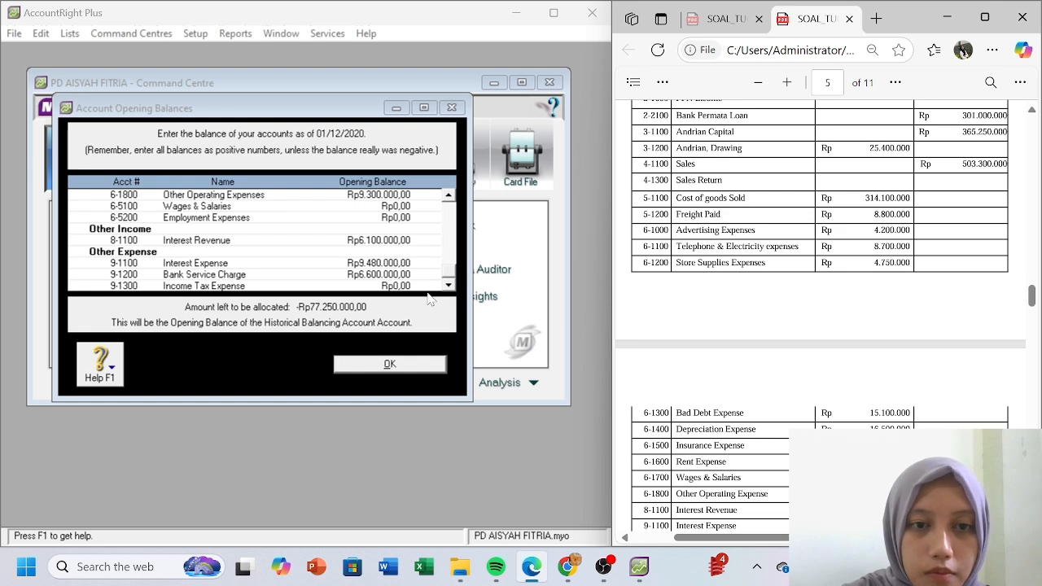
pyautogui.click(450, 272)
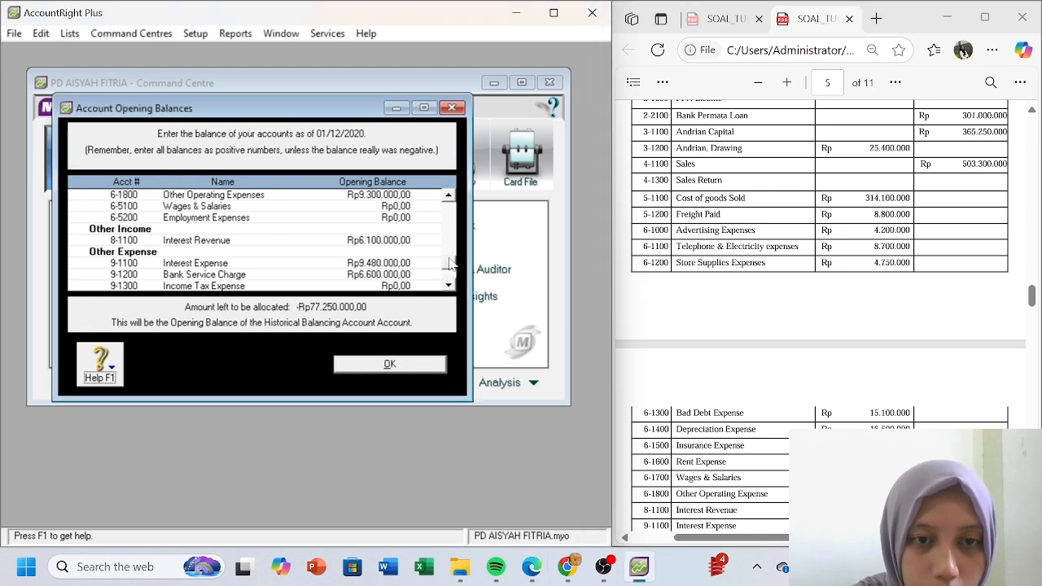
pyautogui.scroll(3, 449, 263)
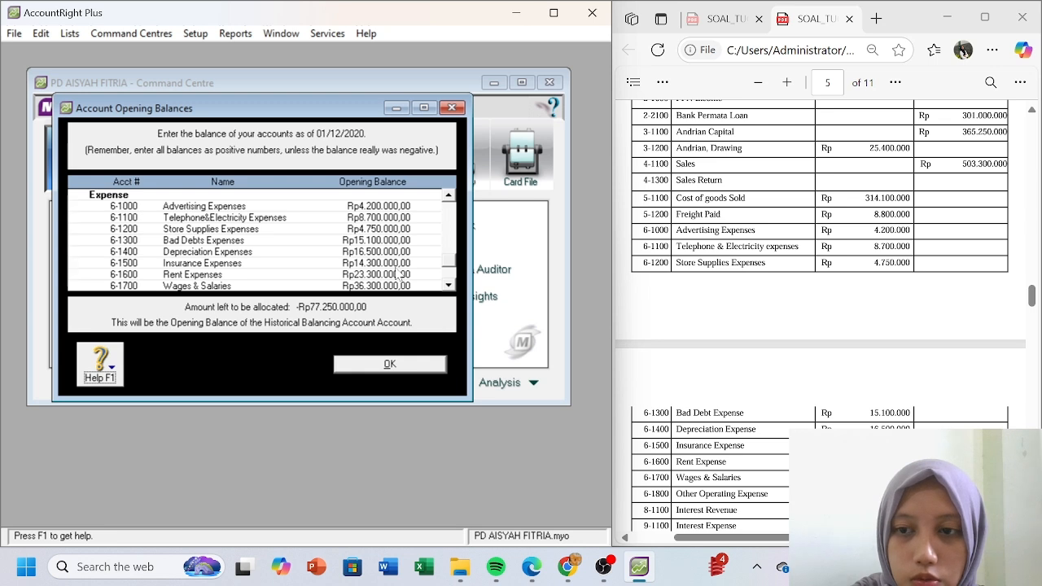
pyautogui.click(384, 207)
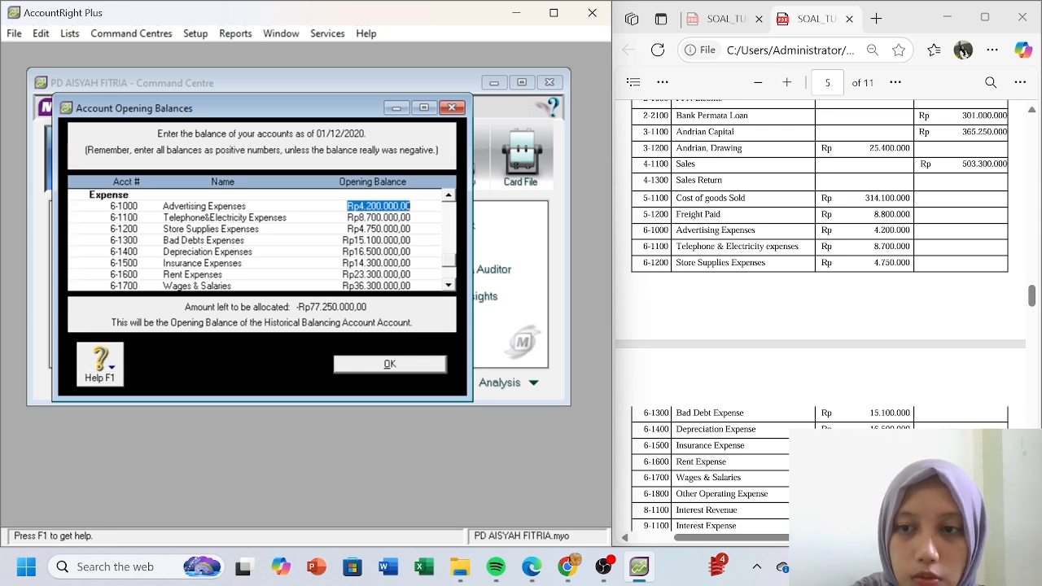
pyautogui.press('Up')
pyautogui.press('Up')
pyautogui.press('Up')
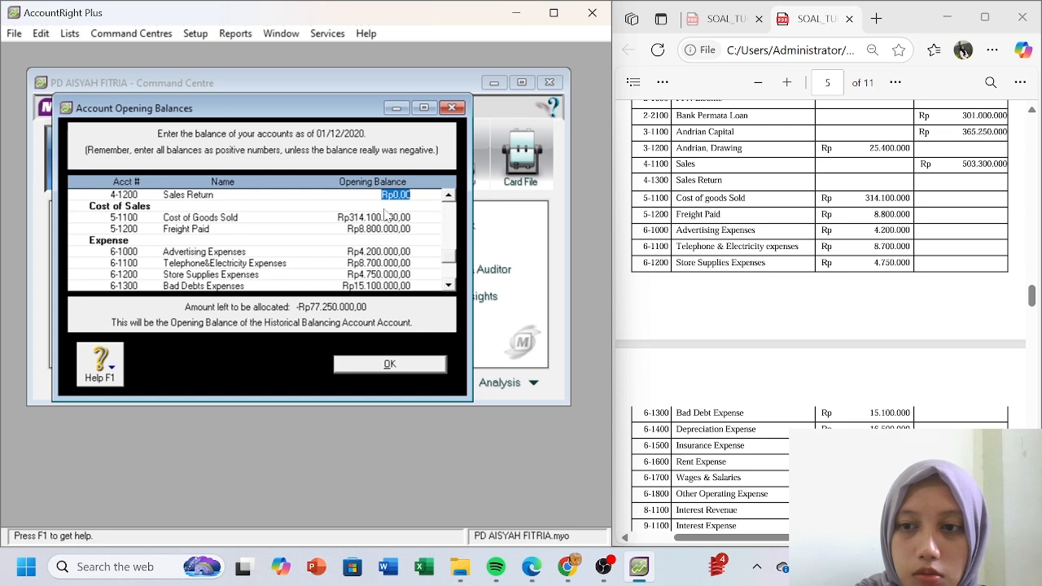
pyautogui.press('Up')
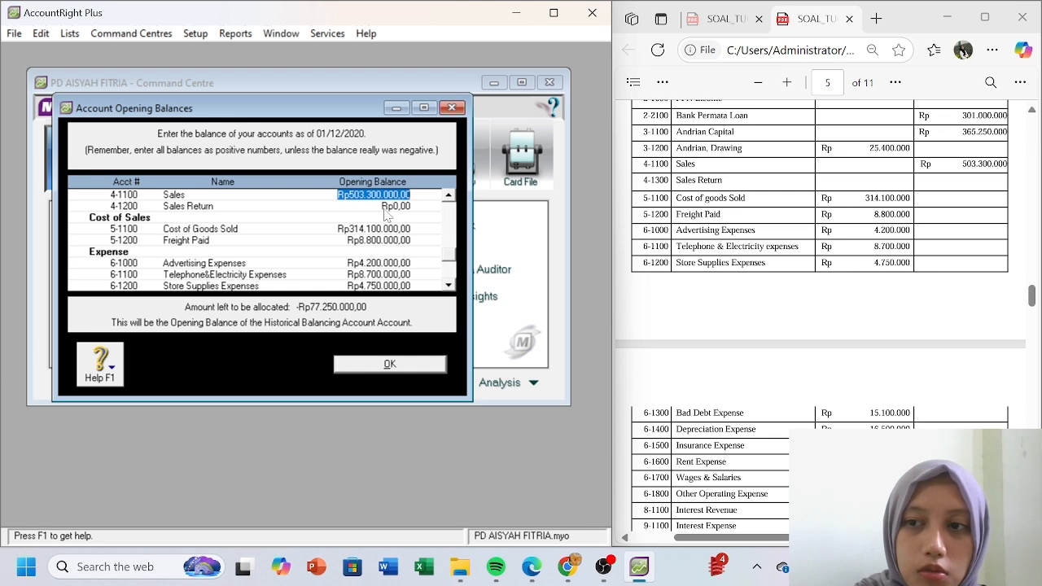
pyautogui.press('Up')
pyautogui.press('Up')
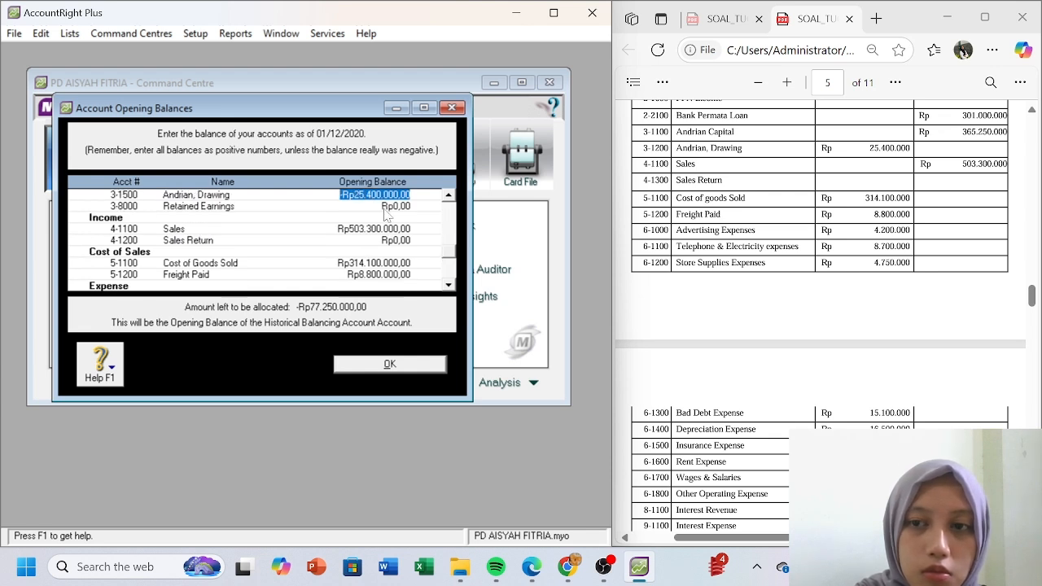
pyautogui.press('Up')
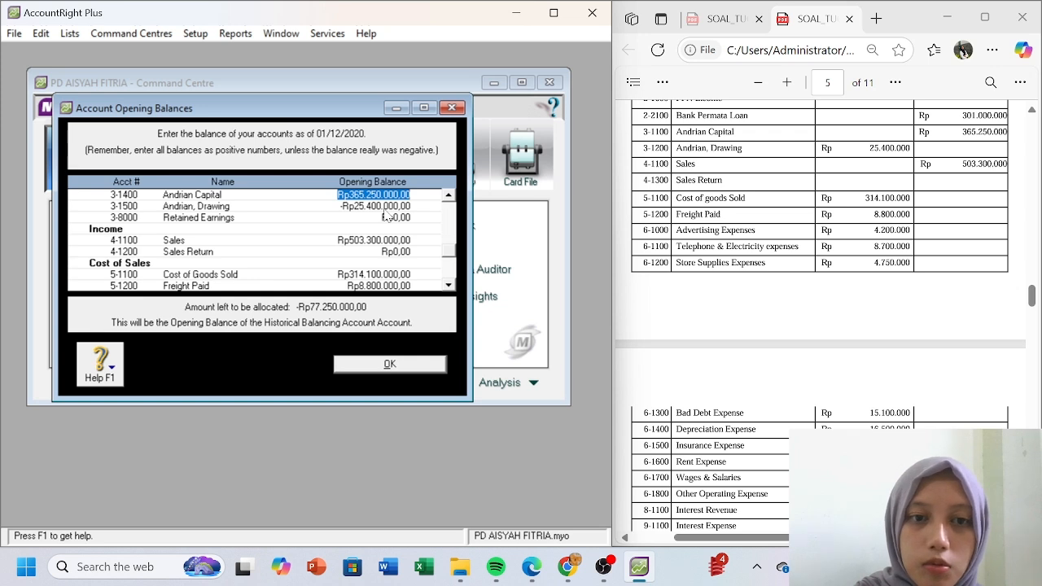
pyautogui.press('Up')
pyautogui.press('Up')
pyautogui.press('Up')
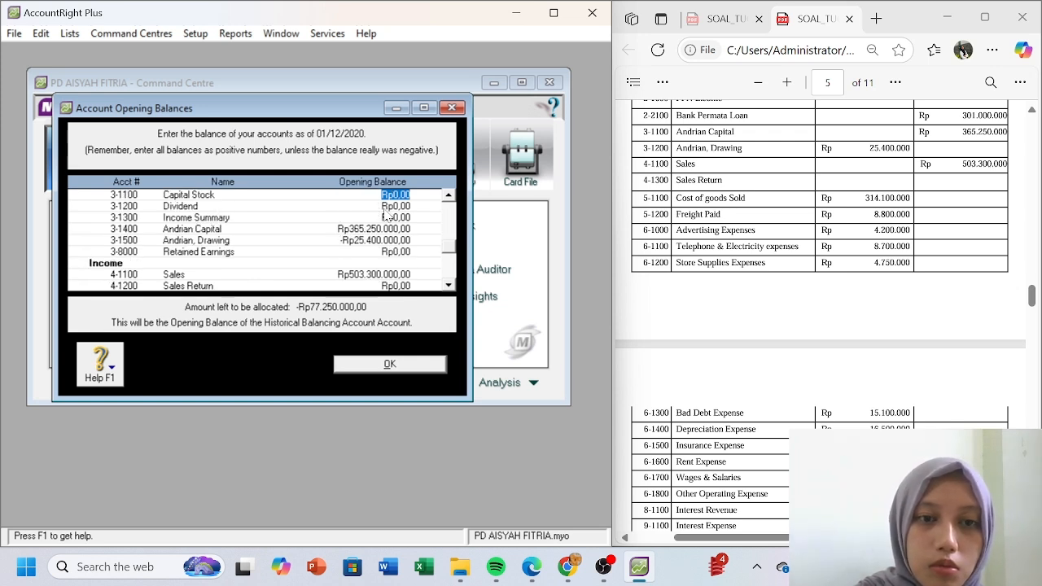
pyautogui.press('Up')
pyautogui.press('Up')
pyautogui.press('Up')
pyautogui.press('Up')
pyautogui.press('Up')
pyautogui.press('Up')
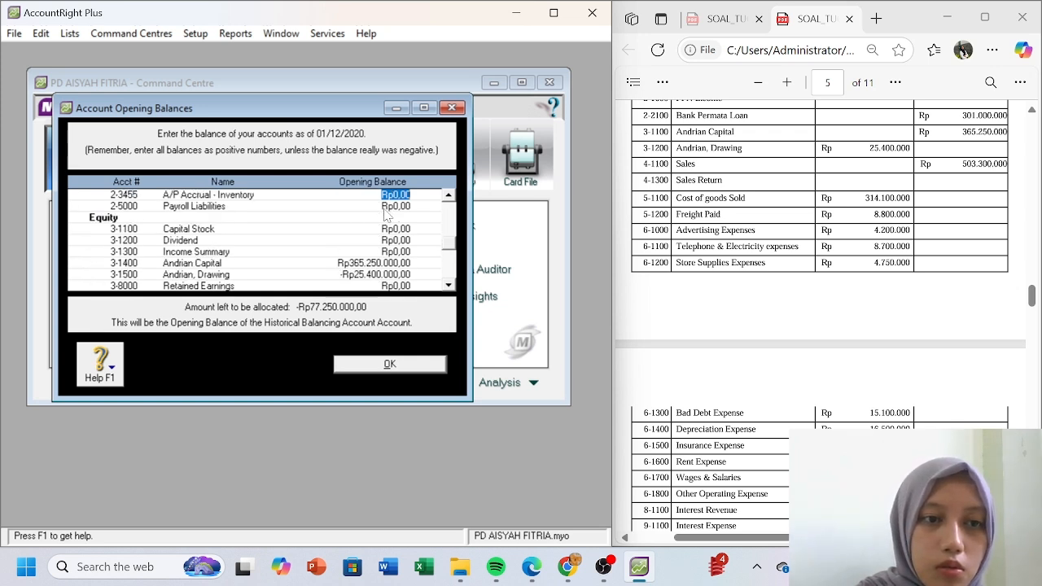
pyautogui.press('Up')
pyautogui.press('Up')
pyautogui.press('Up')
pyautogui.press('Up')
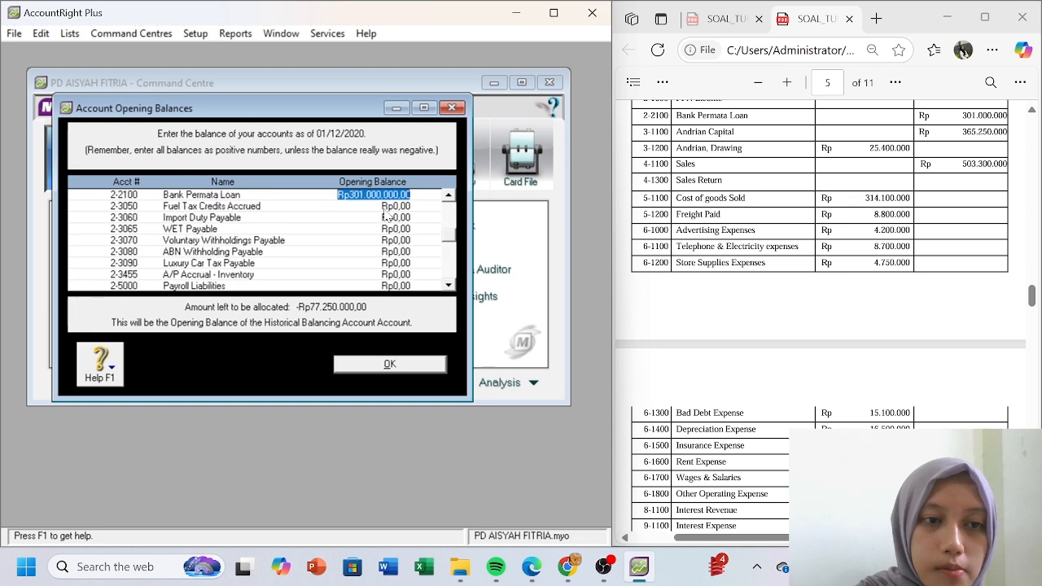
pyautogui.press('Down')
pyautogui.press('Up')
pyautogui.press('Up')
pyautogui.press('Up')
pyautogui.press('Up')
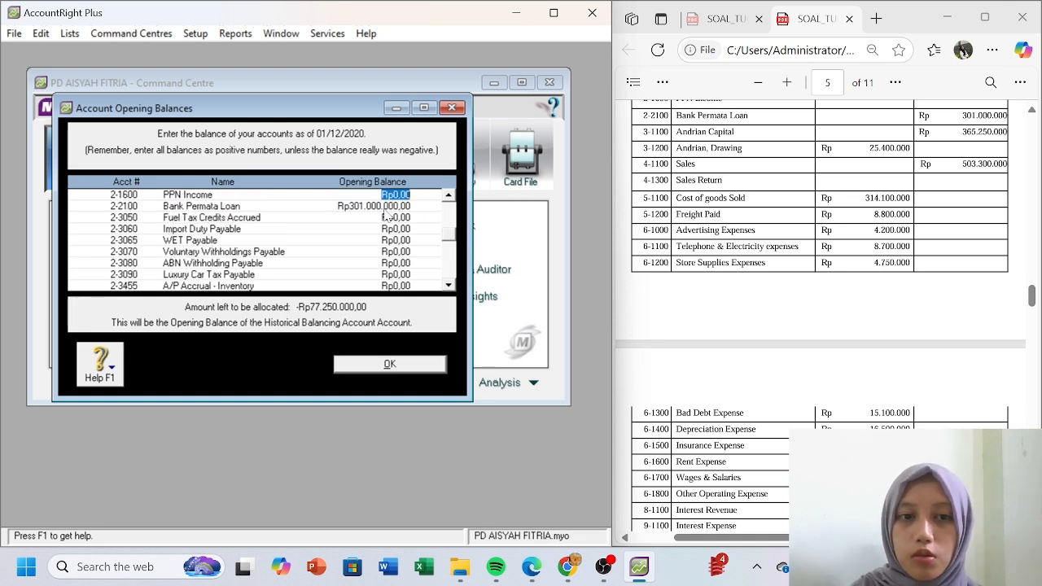
pyautogui.click(409, 213)
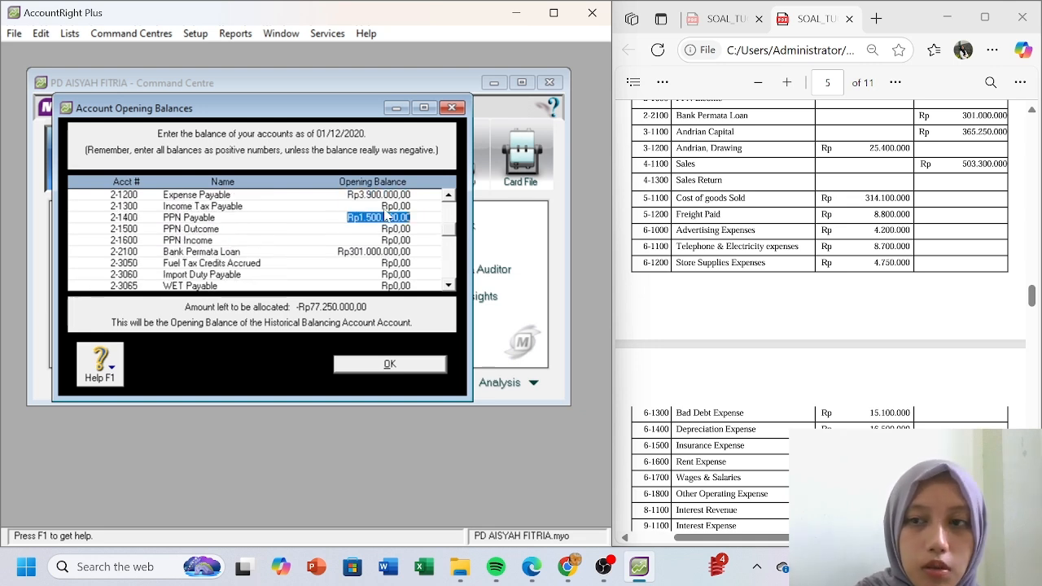
pyautogui.click(751, 298)
pyautogui.scroll(5, 750, 298)
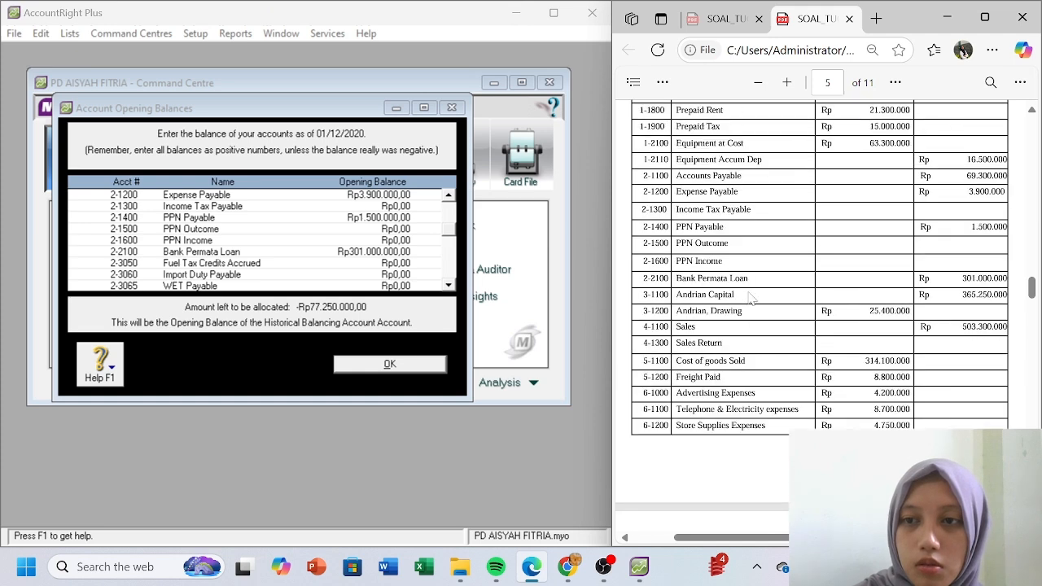
pyautogui.scroll(1, 750, 298)
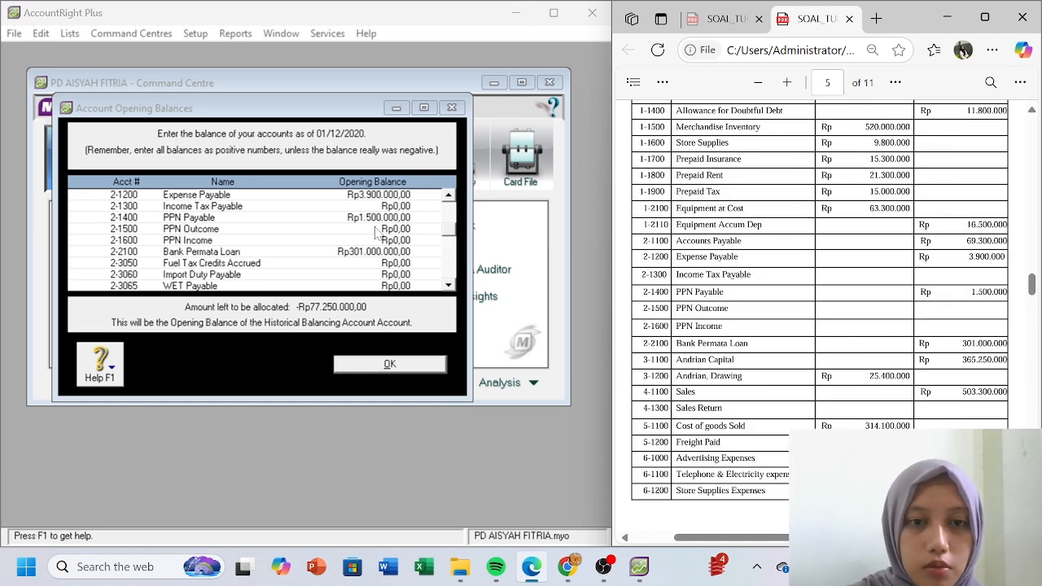
pyautogui.click(384, 201)
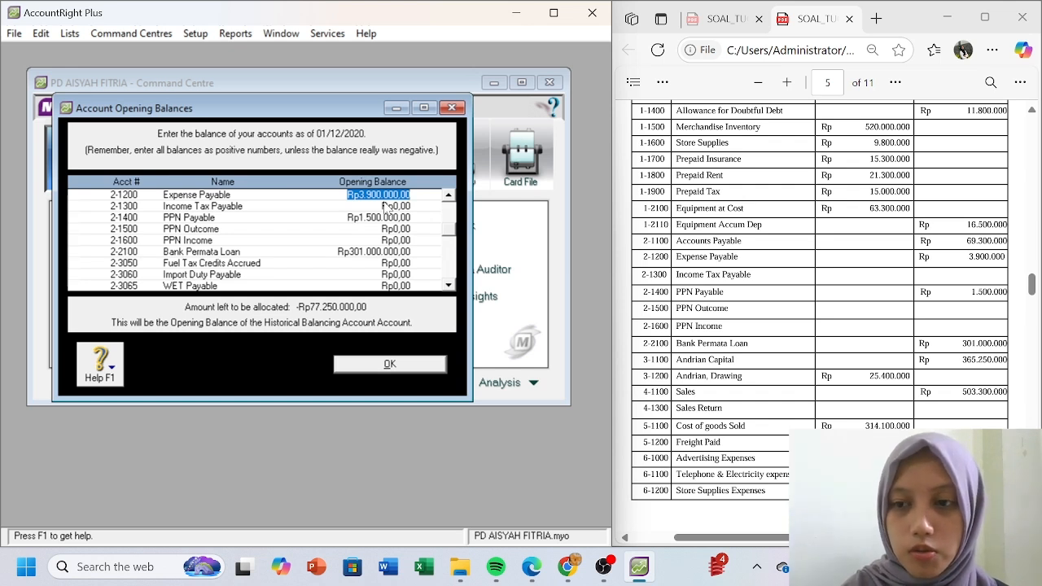
pyautogui.press('Up')
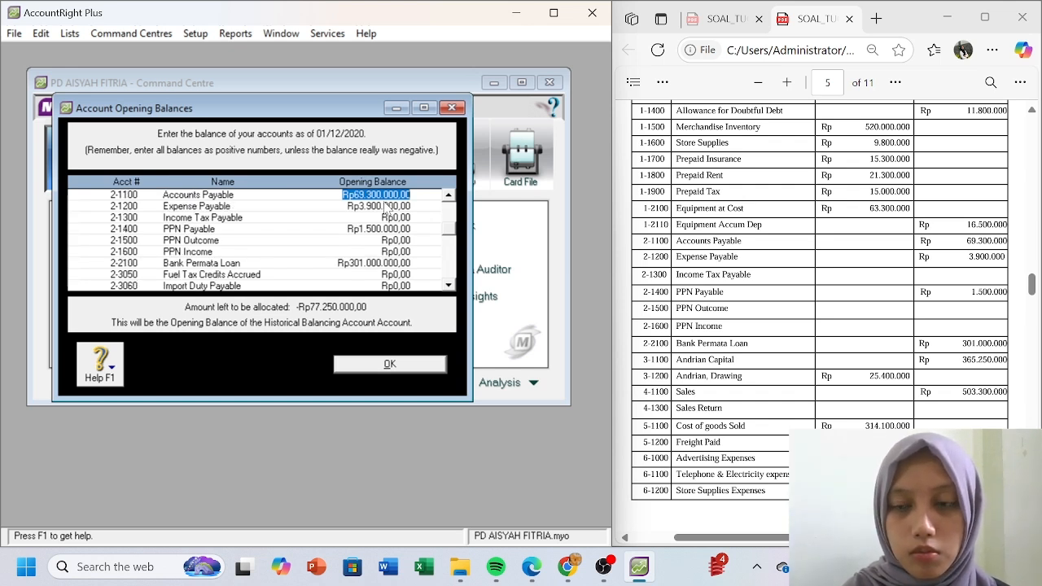
pyautogui.press('Up')
pyautogui.press('Up')
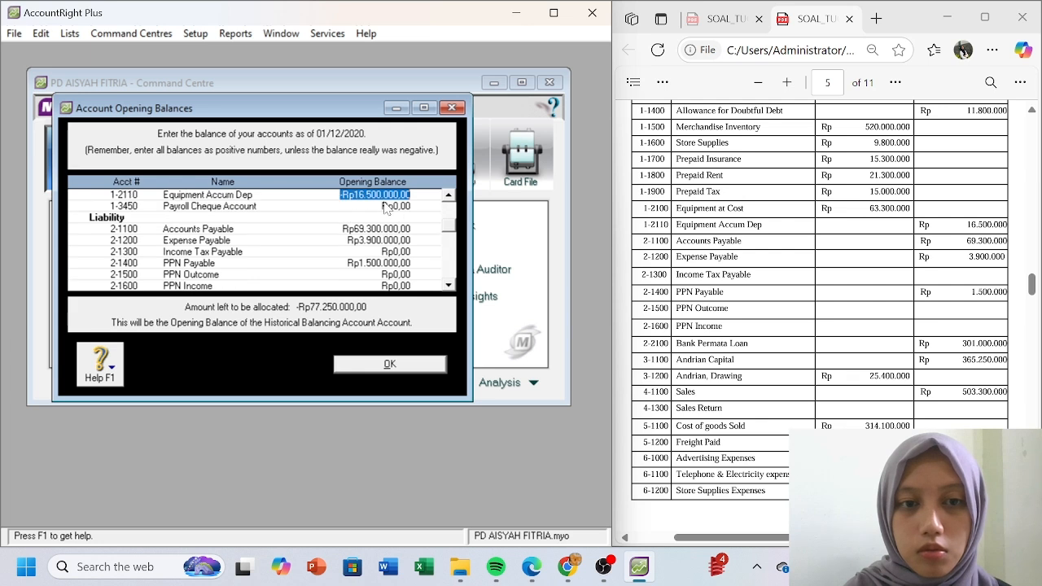
pyautogui.press('Up')
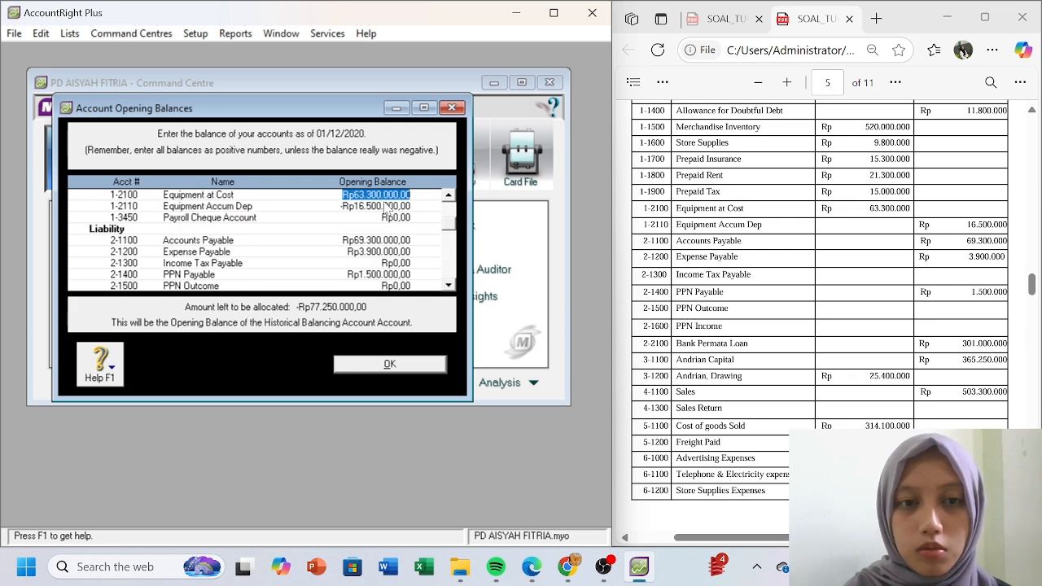
pyautogui.press('Up')
pyautogui.press('Up')
pyautogui.press('Up')
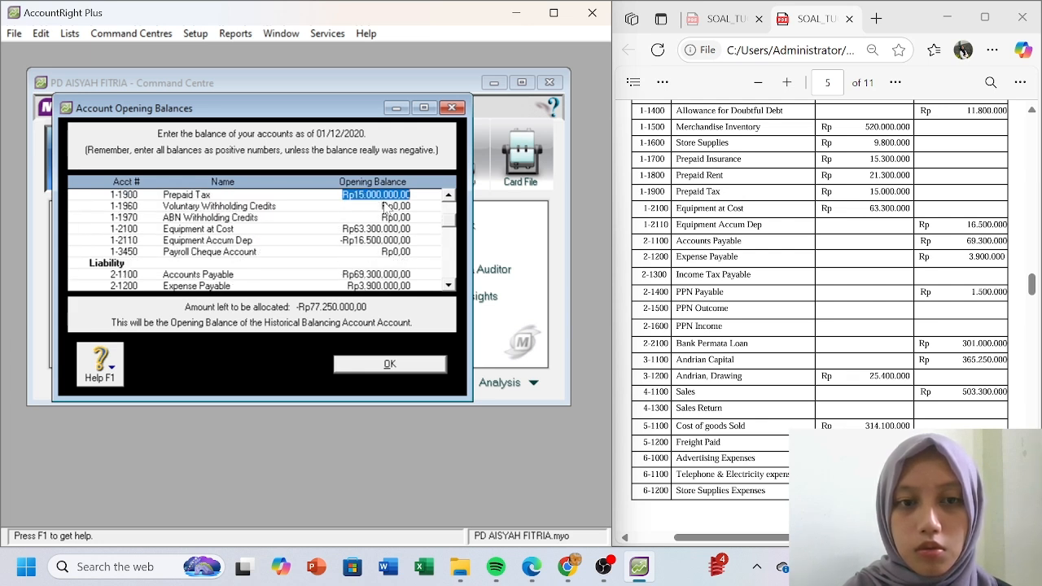
pyautogui.press('Up')
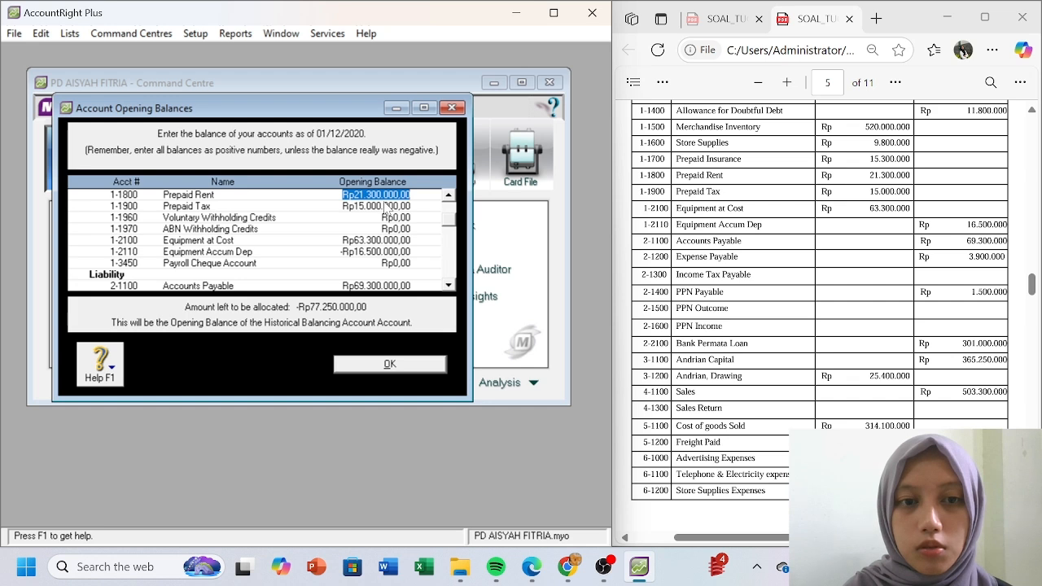
pyautogui.press('Up')
pyautogui.press('Up')
pyautogui.press('Up')
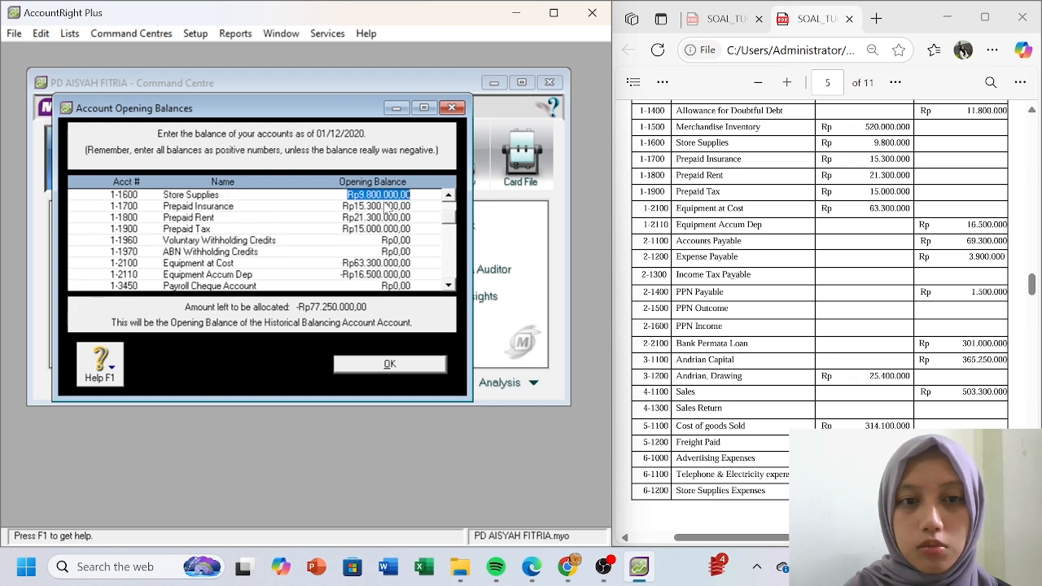
pyautogui.press('Up')
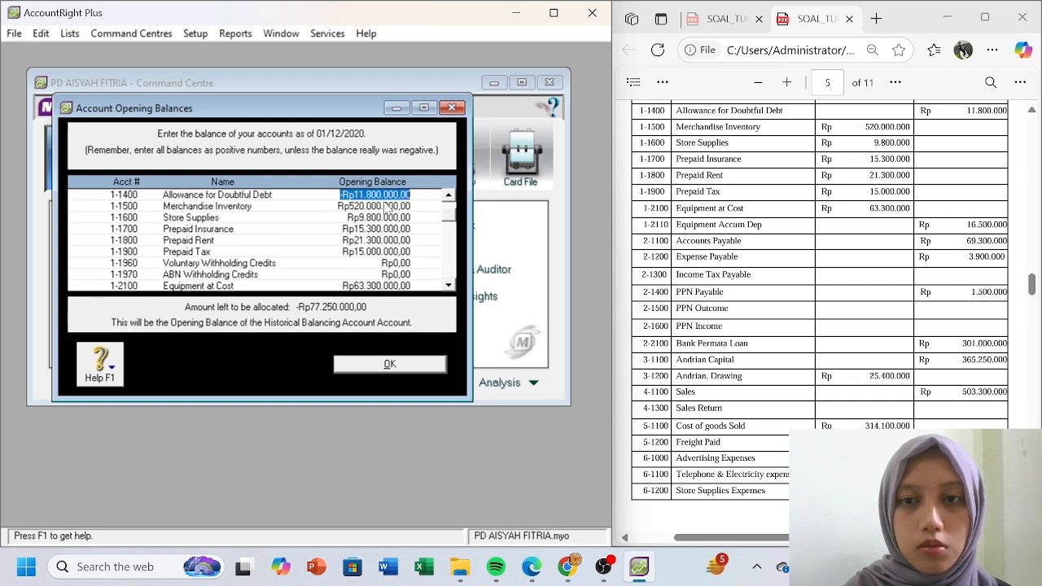
pyautogui.click(770, 260)
pyautogui.scroll(2, 769, 260)
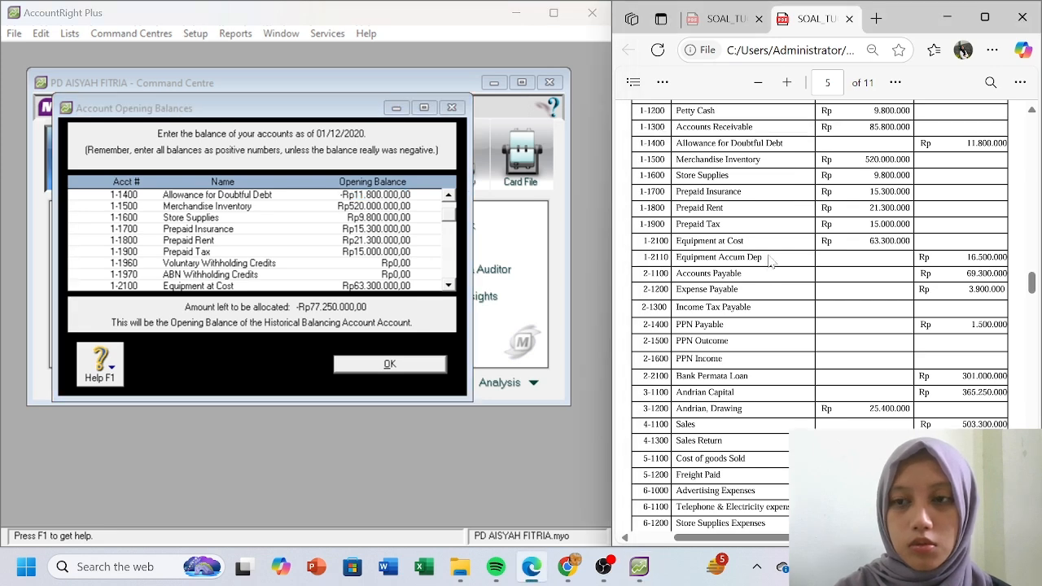
# - Change Accounts Receivable's opening balance to 85.800.000 so Rp0,00 remains, and accept the balances
pyautogui.click(405, 218)
pyautogui.press('Up')
pyautogui.press('Up')
pyautogui.press('Up')
pyautogui.press('Up')
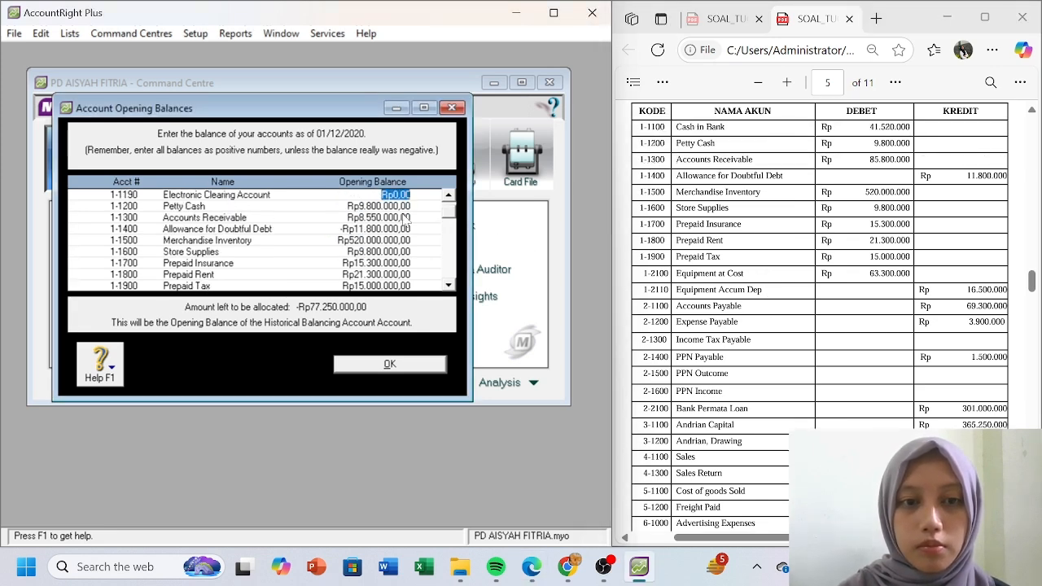
pyautogui.press('Down')
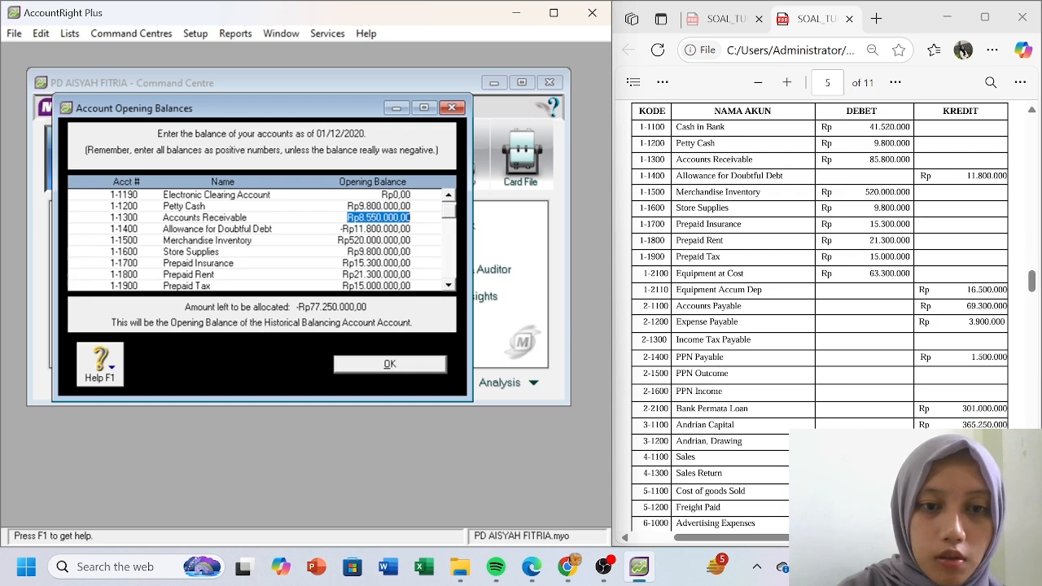
pyautogui.click(374, 217)
pyautogui.click(358, 229)
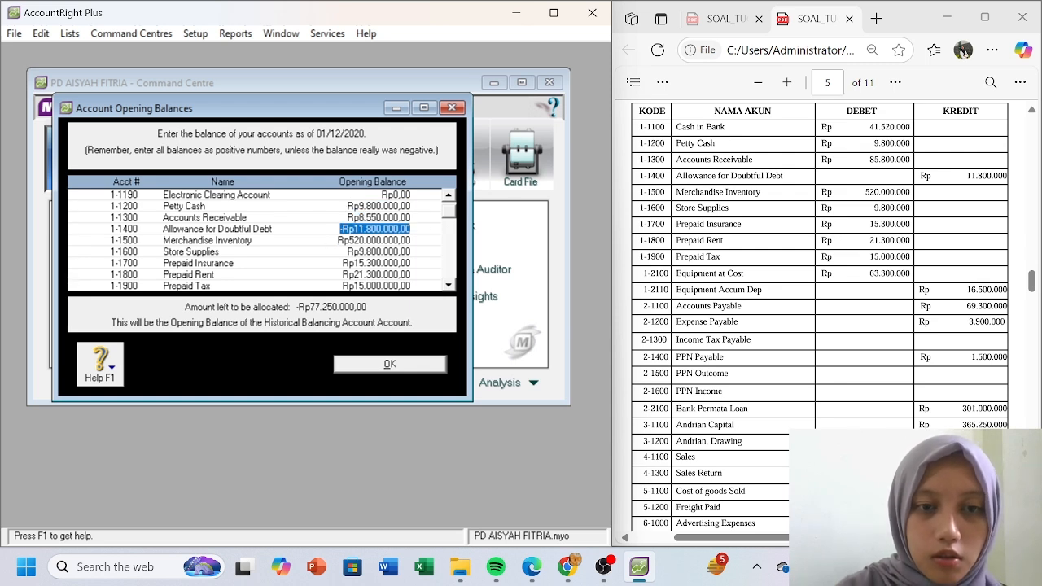
pyautogui.click(372, 217)
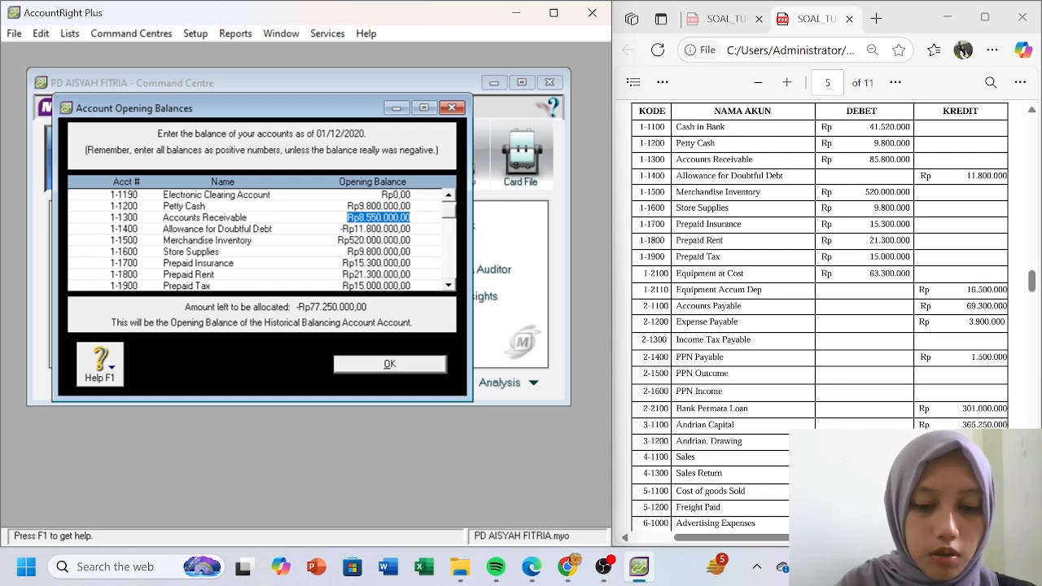
pyautogui.write('8')
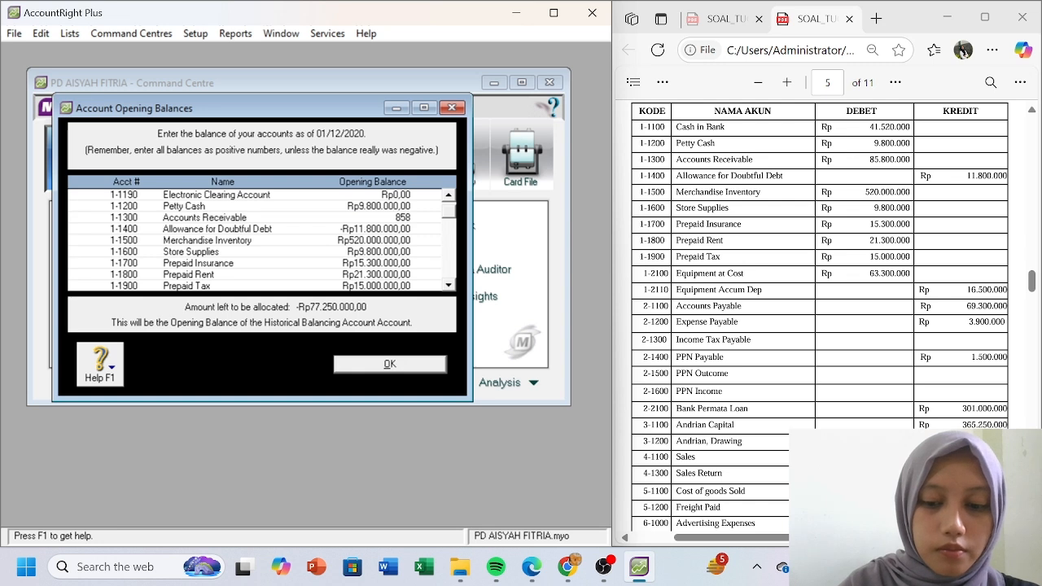
pyautogui.write('5.800.00000')
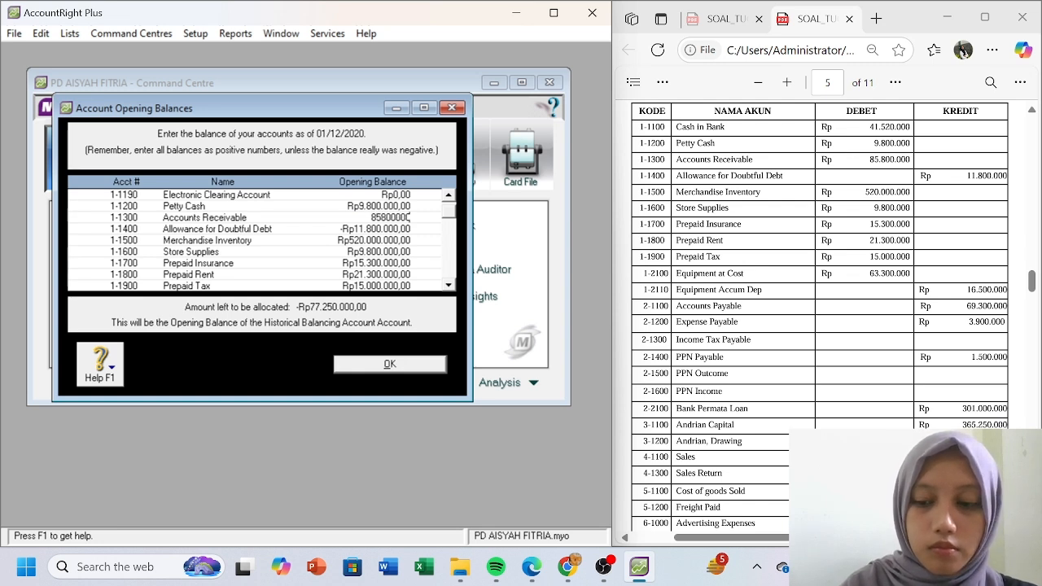
pyautogui.press('Tab')
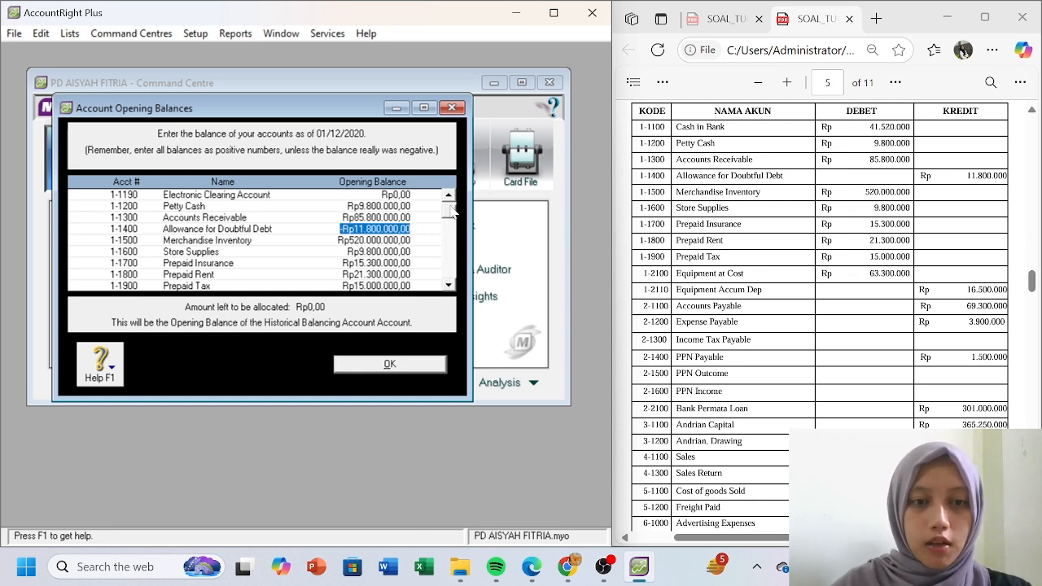
pyautogui.scroll(-5, 449, 246)
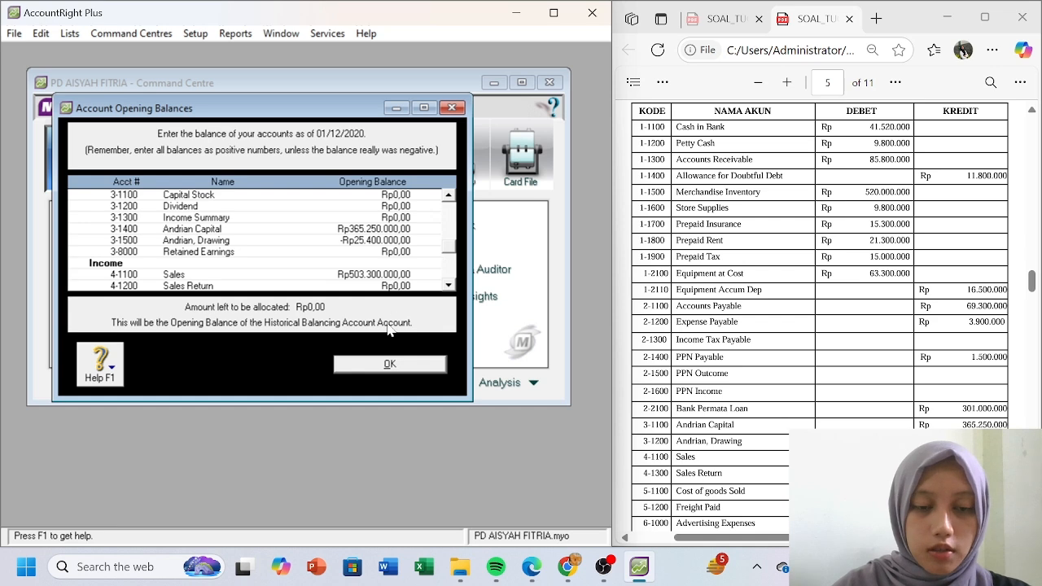
pyautogui.click(391, 364)
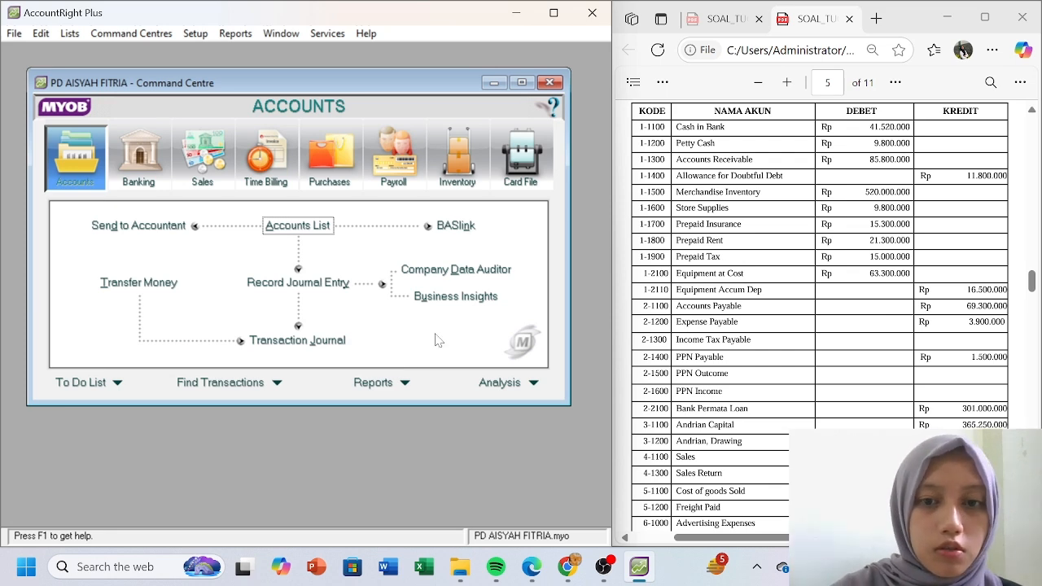
# - Scroll the reference PDF down to the customer list, then return to AccountRight
pyautogui.click(755, 241)
pyautogui.scroll(-1, 754, 241)
pyautogui.scroll(-5, 754, 241)
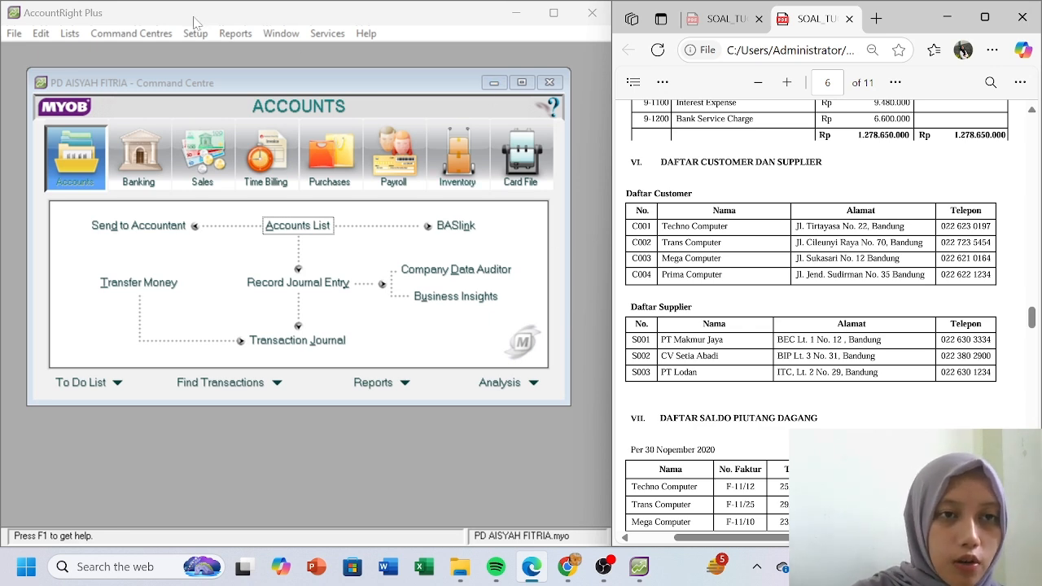
pyautogui.click(182, 51)
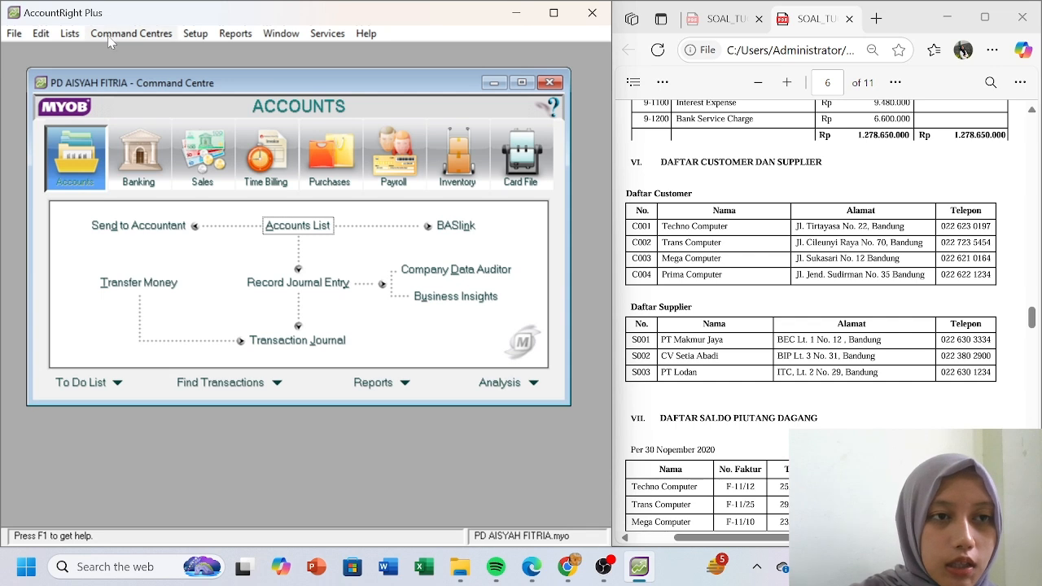
# - From Card File, open the Cards List filtered to Customer cards and start a new card
pyautogui.click(530, 165)
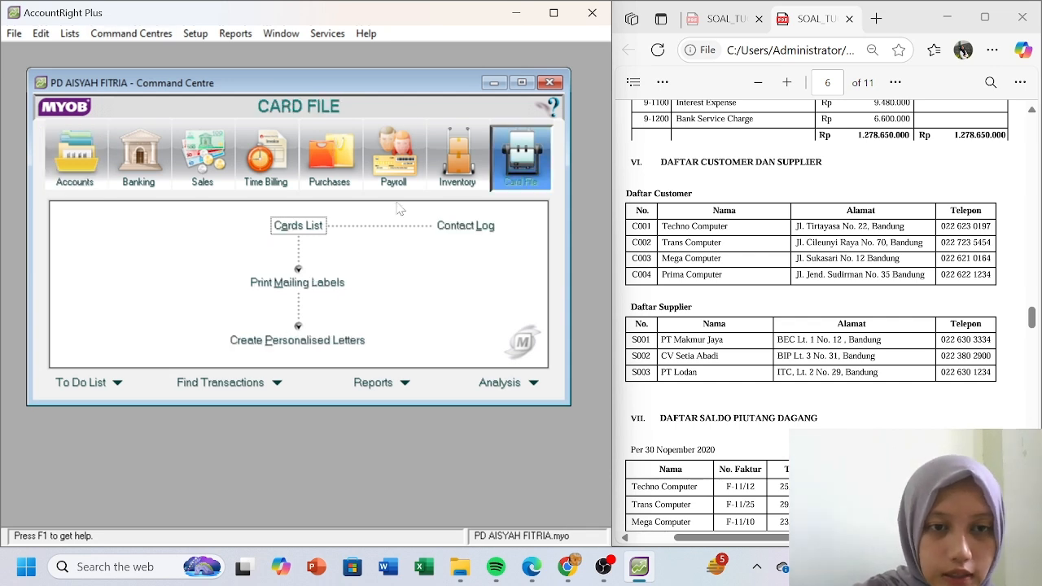
pyautogui.click(307, 227)
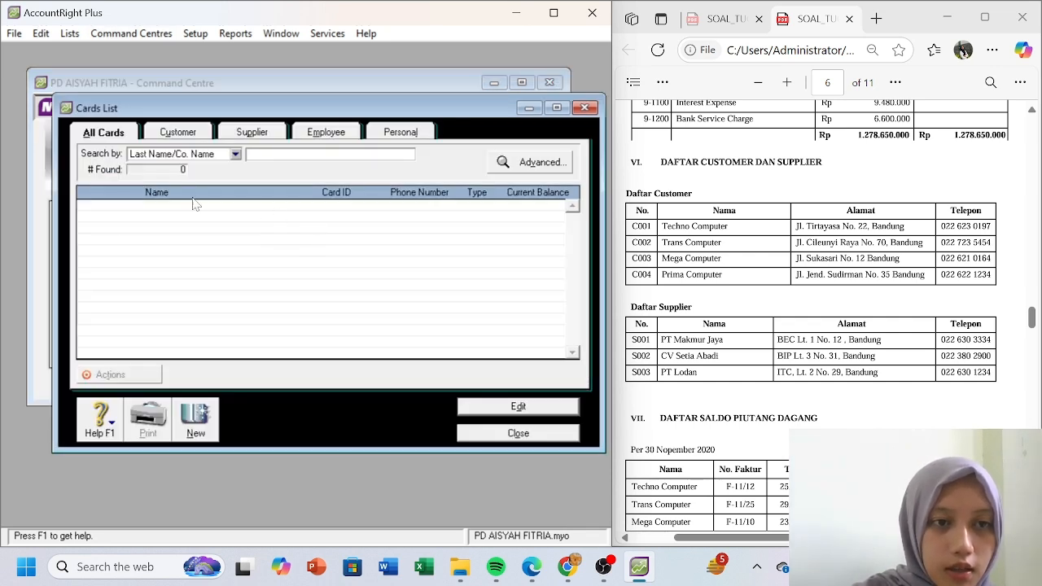
pyautogui.click(234, 155)
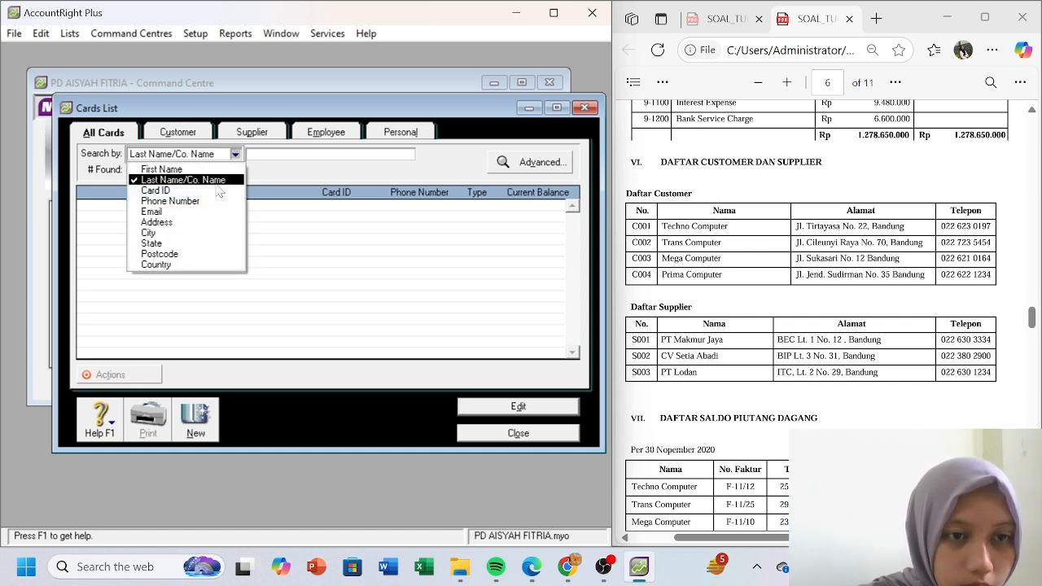
pyautogui.click(198, 134)
pyautogui.click(198, 134)
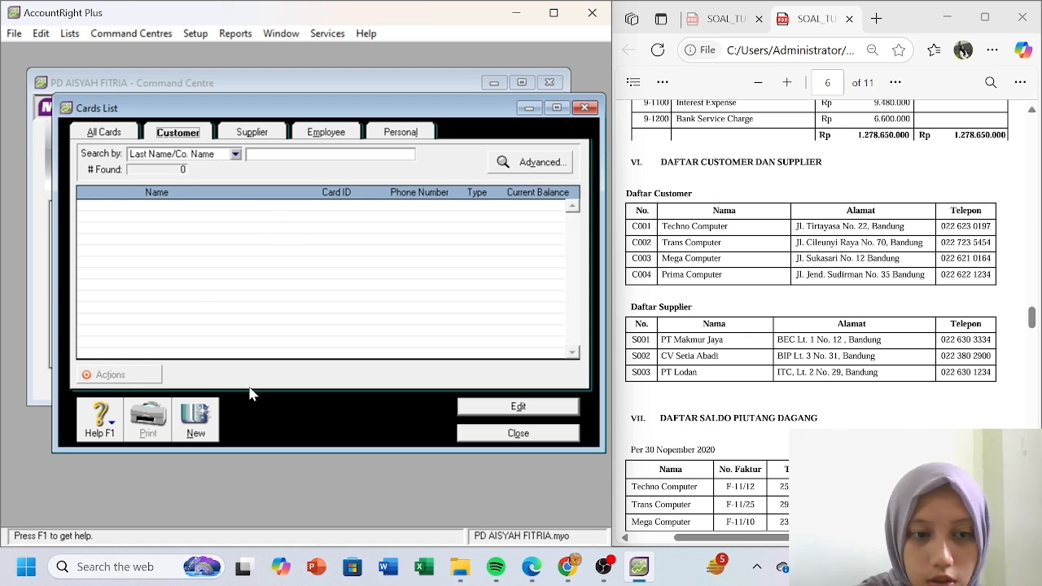
pyautogui.click(195, 416)
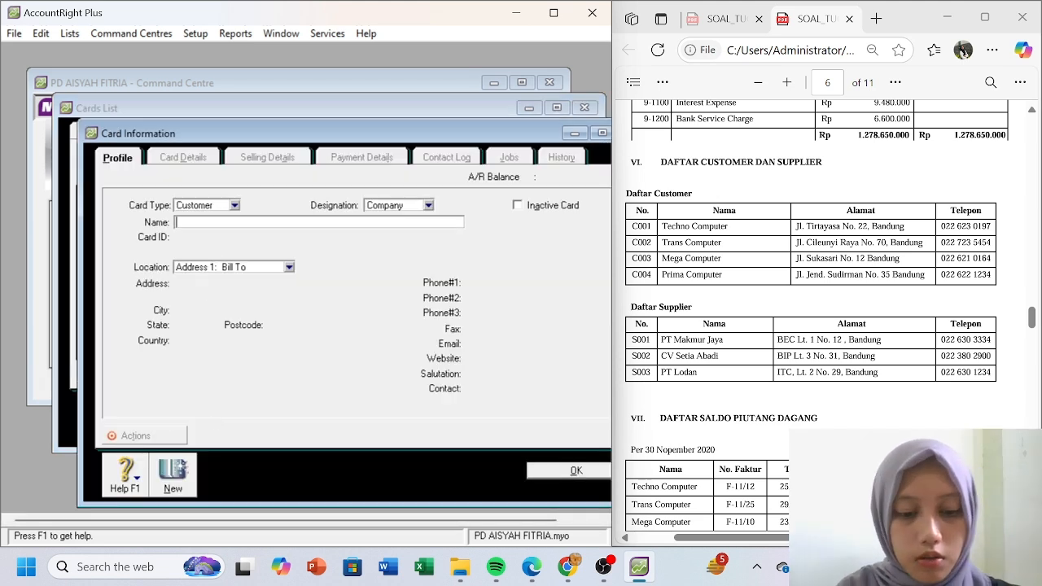
# - Name the new customer card Techno Computer with card ID C001
pyautogui.write('Techno Computer')
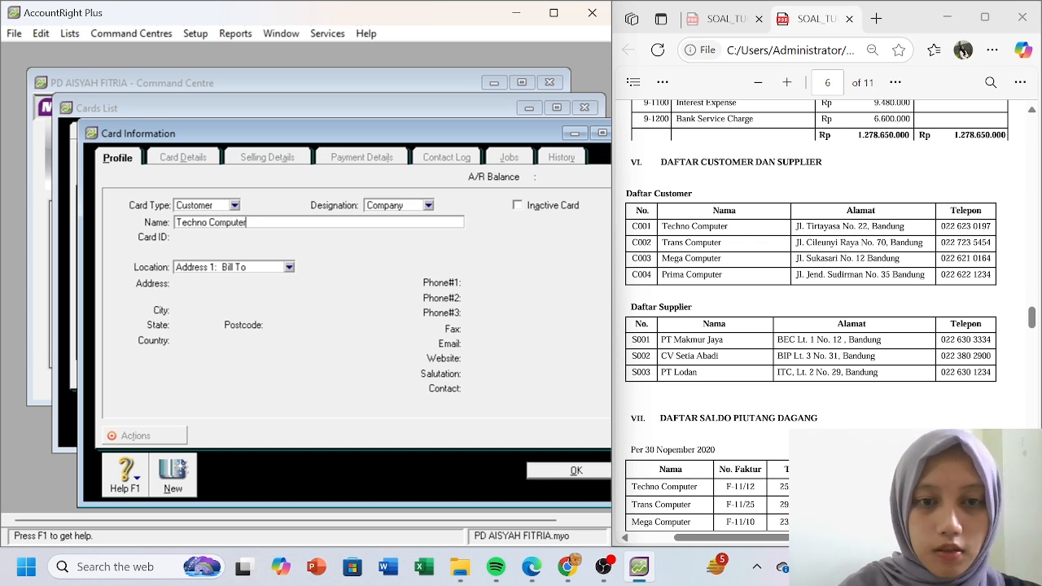
pyautogui.press('Tab')
pyautogui.write('C001')
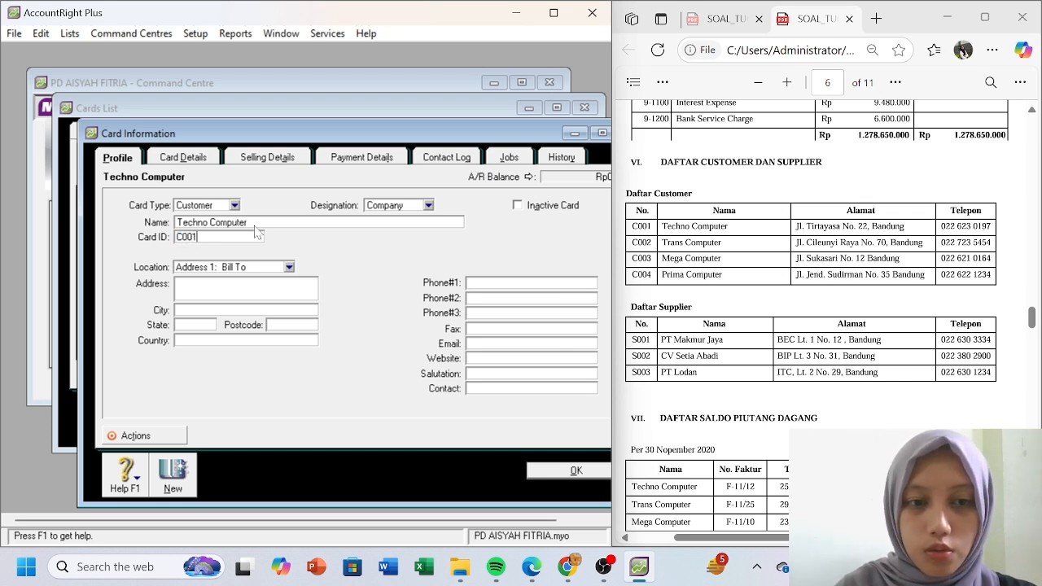
pyautogui.click(251, 295)
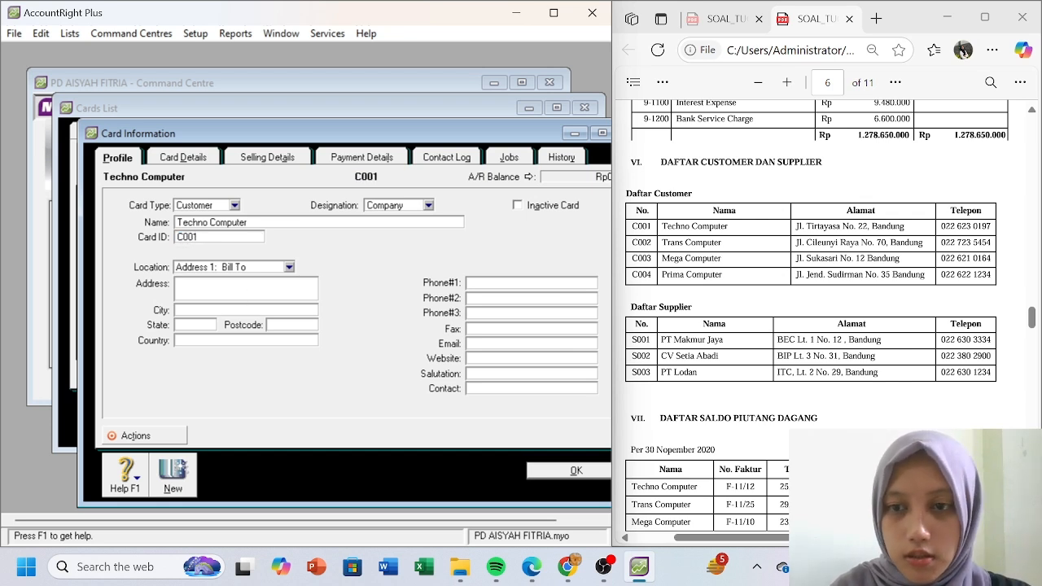
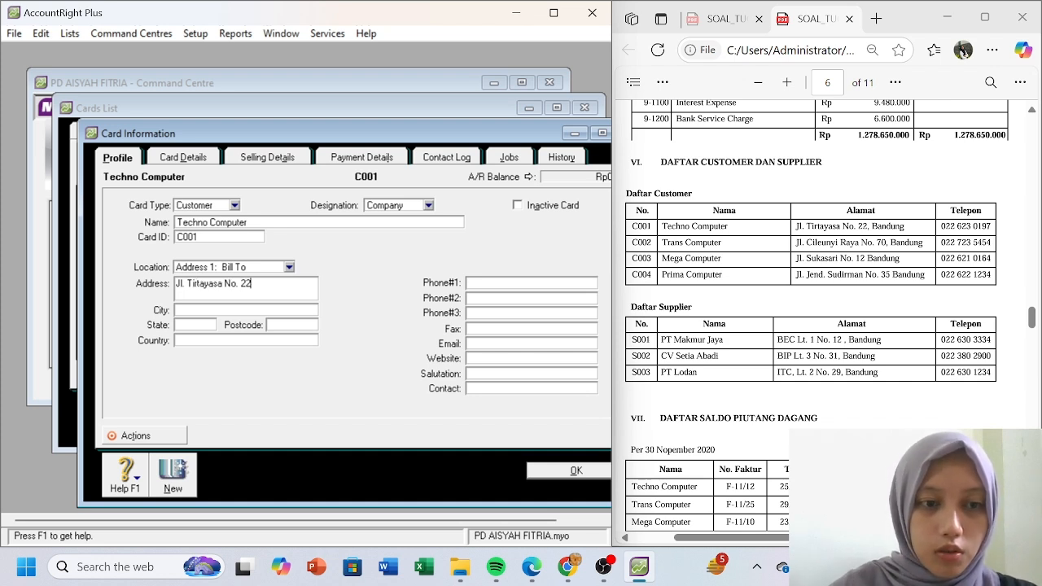
# - Fill in the customer's street address, city Bandung, state Jawa Barat, country Indonesia, and phone number
pyautogui.press('Tab')
pyautogui.write('Bandung')
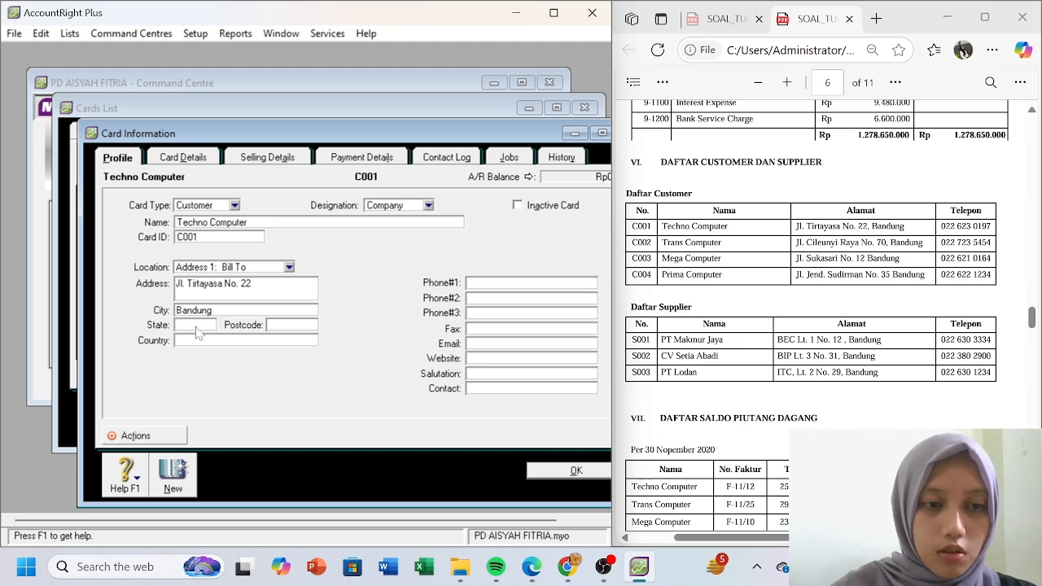
pyautogui.press('Tab')
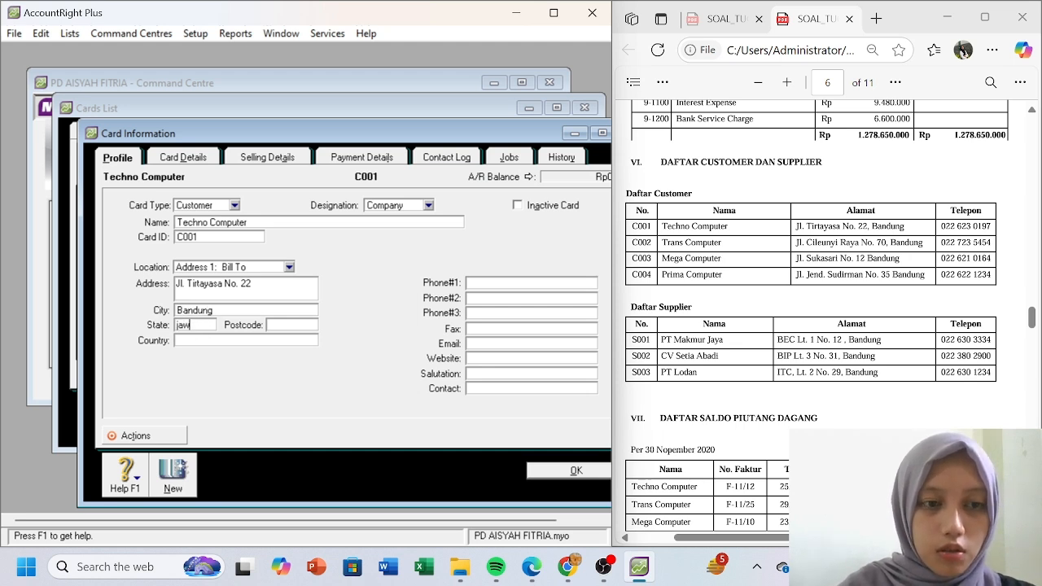
pyautogui.write('Jawa')
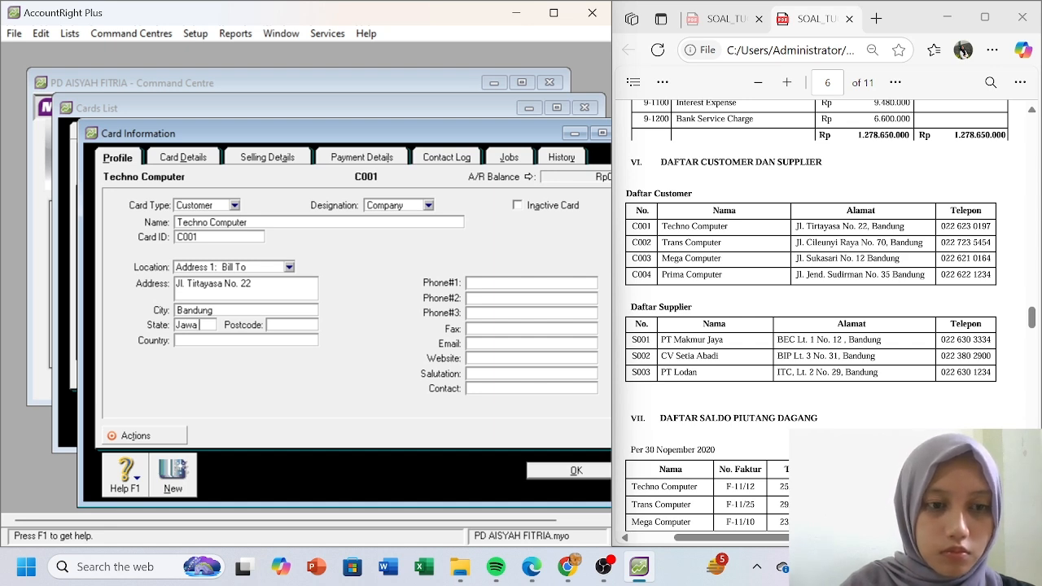
pyautogui.write(' Barat')
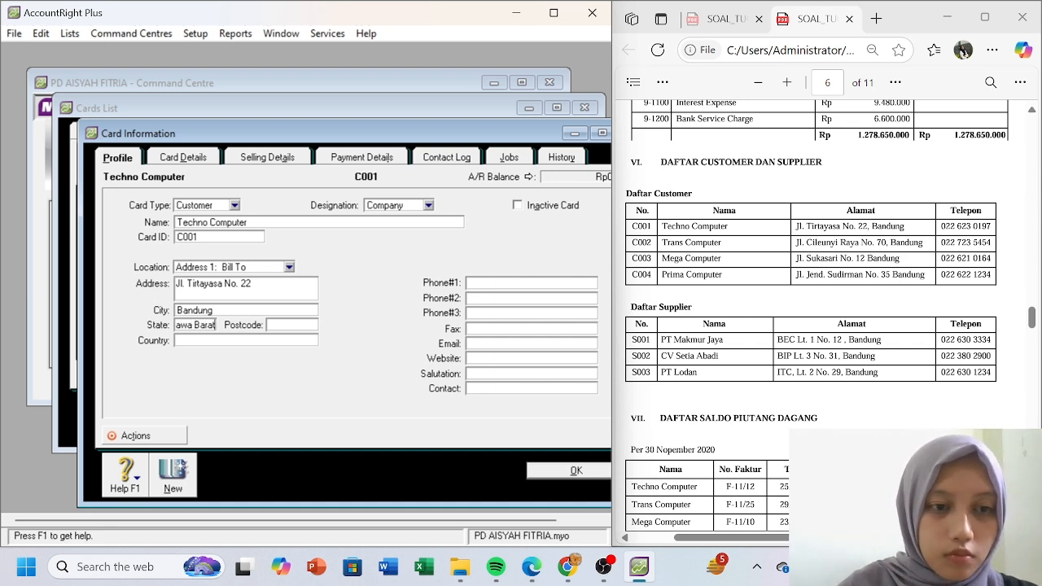
pyautogui.press('Tab')
pyautogui.write('Indonesia')
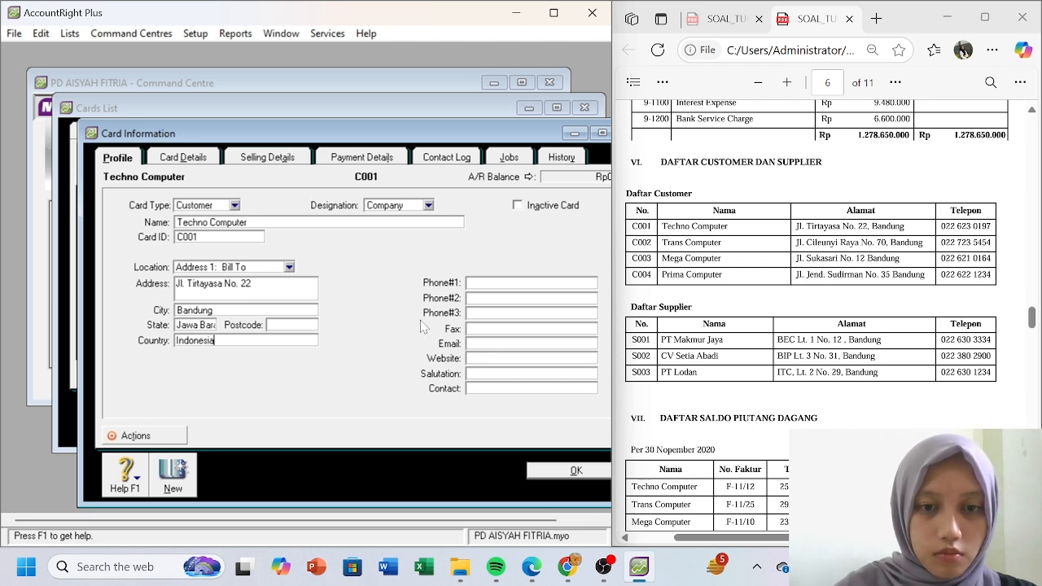
pyautogui.click(511, 285)
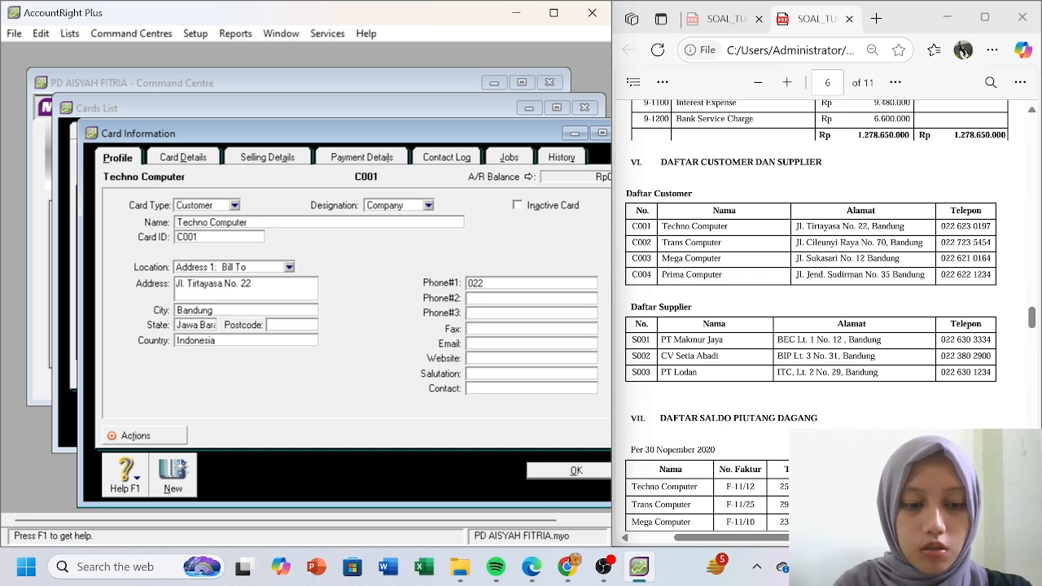
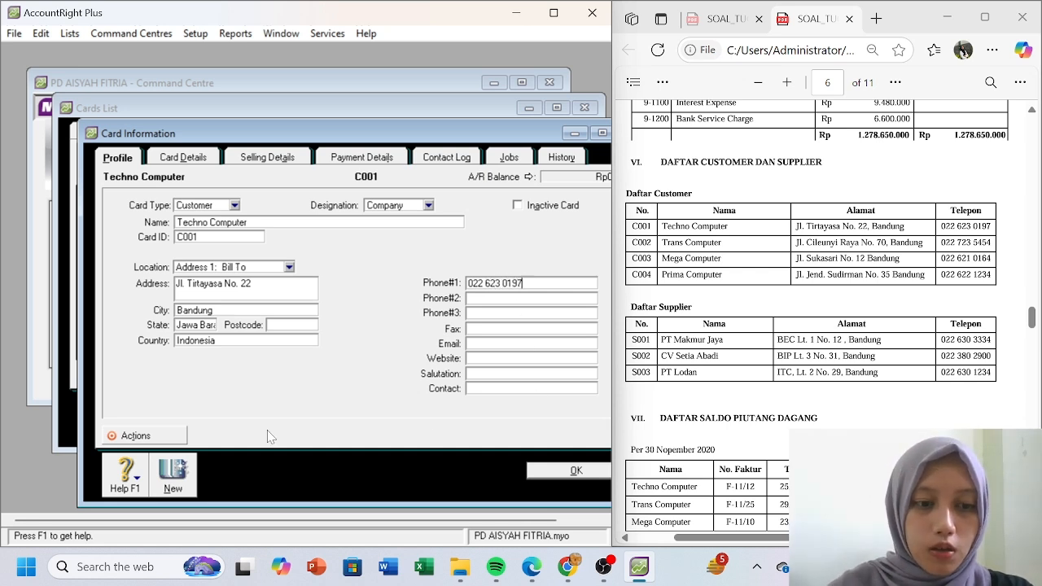
# - Start a new customer card named Trans Computer with card ID C002
pyautogui.click(177, 477)
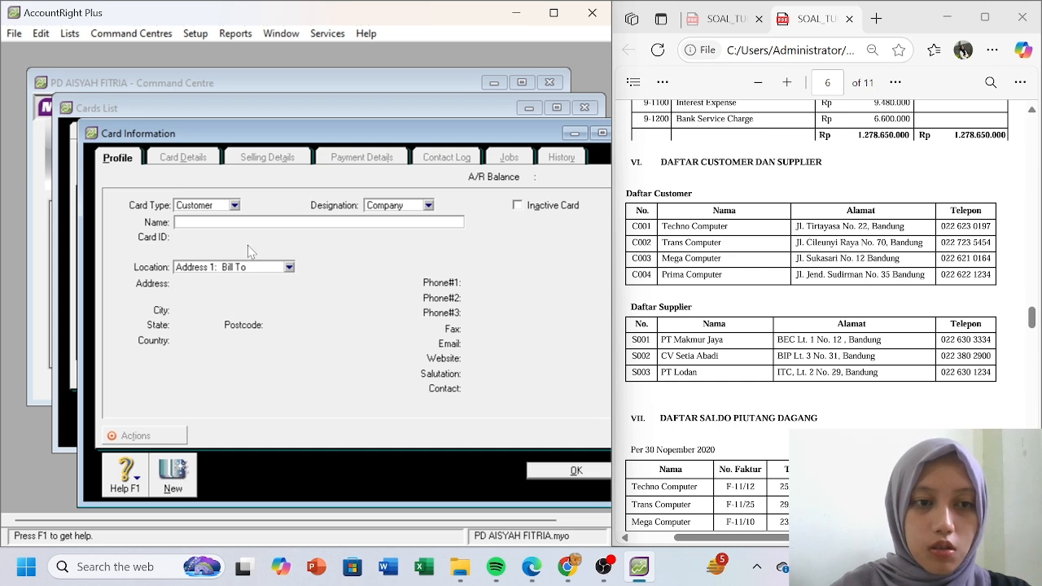
pyautogui.write('Tran')
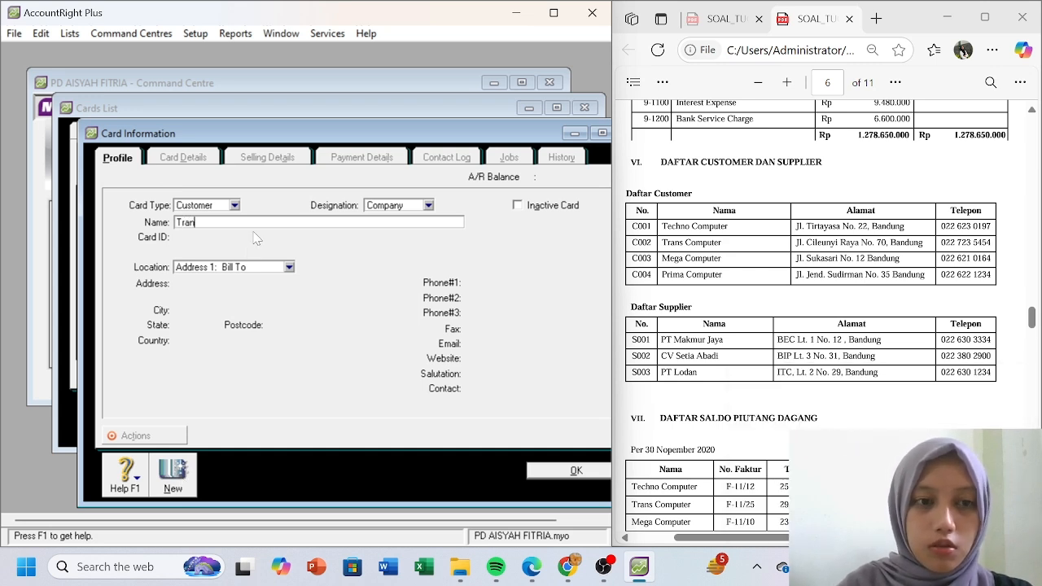
pyautogui.write('s co')
pyautogui.press('BackSpace')
pyautogui.press('BackSpace')
pyautogui.write('Computer')
pyautogui.press('Tab')
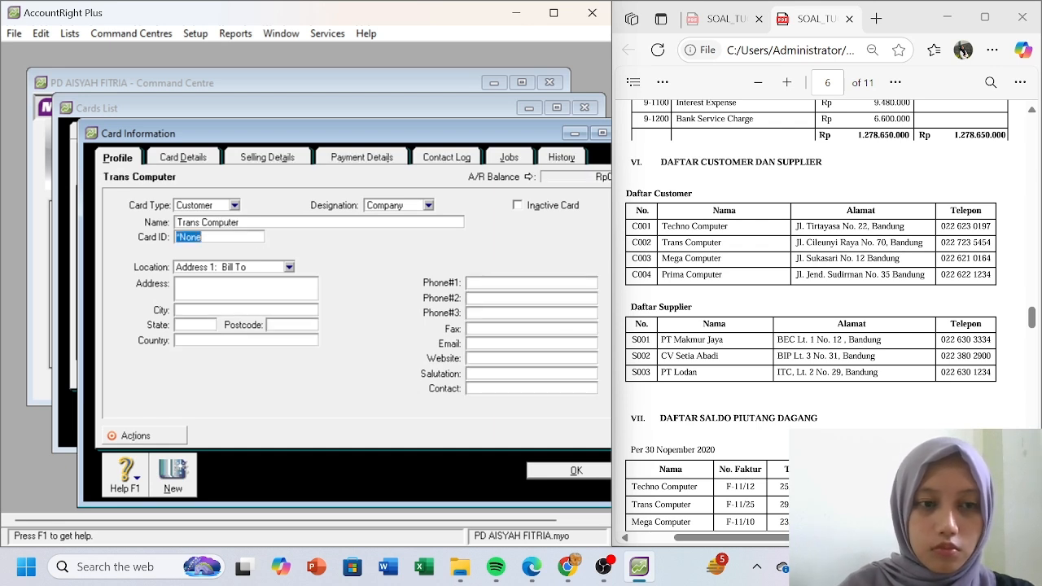
pyautogui.write('C002')
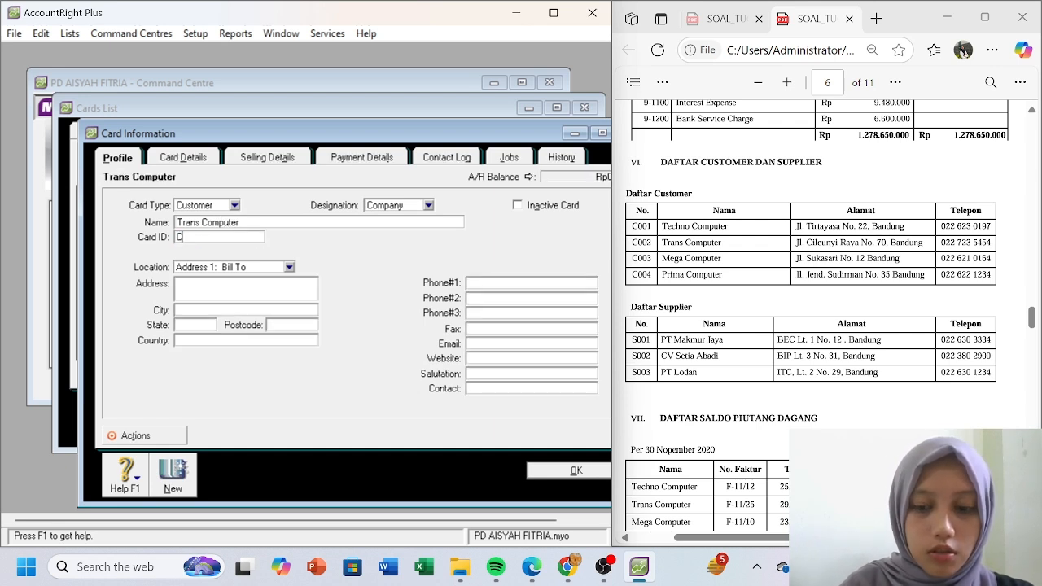
pyautogui.click(249, 289)
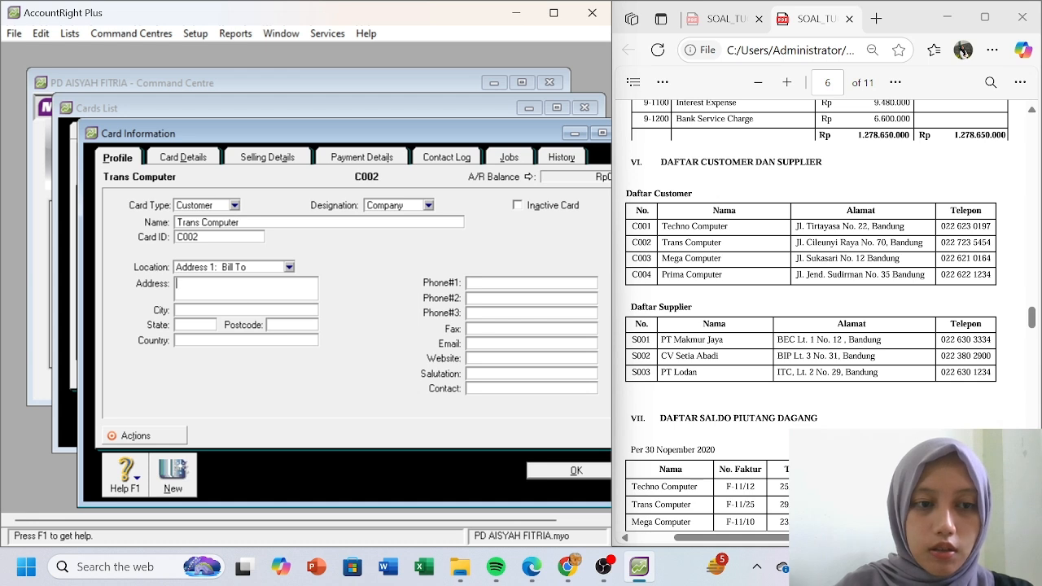
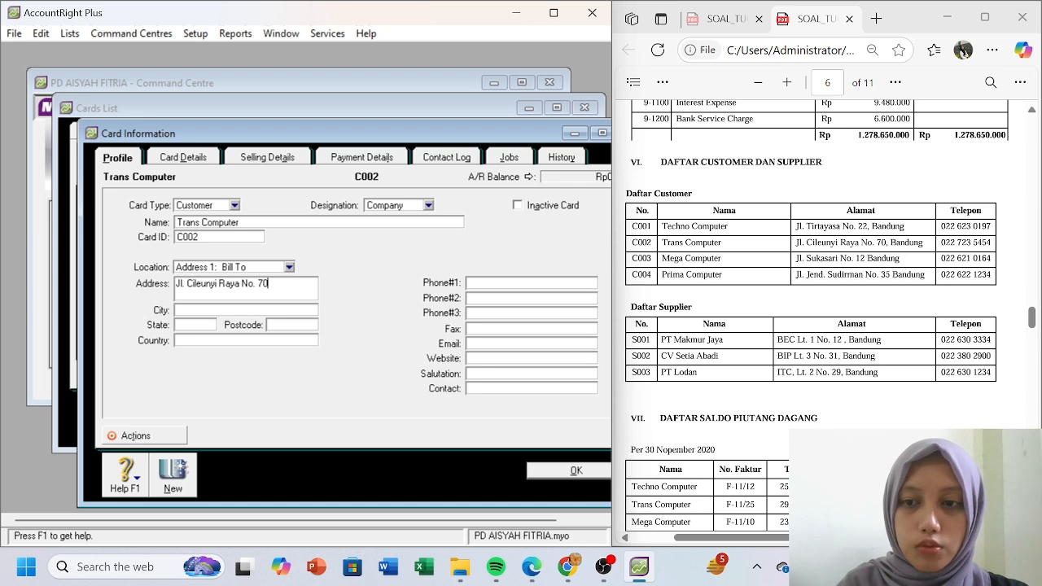
# - Fill in the street address, city Bandung, state Jawa Barat, country Indonesia, and the main phone number
pyautogui.click(247, 312)
pyautogui.write('Bandung')
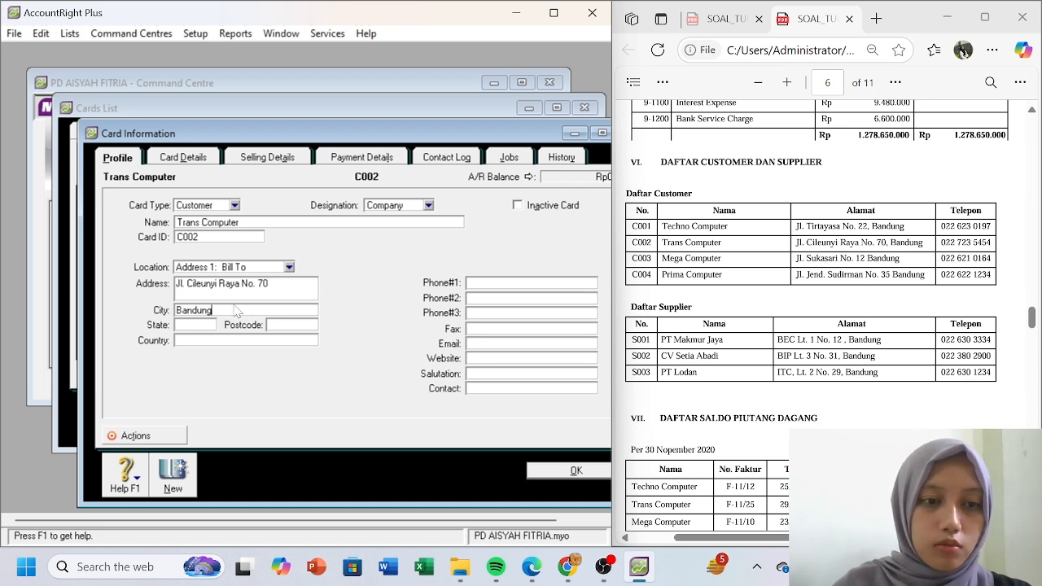
pyautogui.click(195, 325)
pyautogui.write('Jawa Barat')
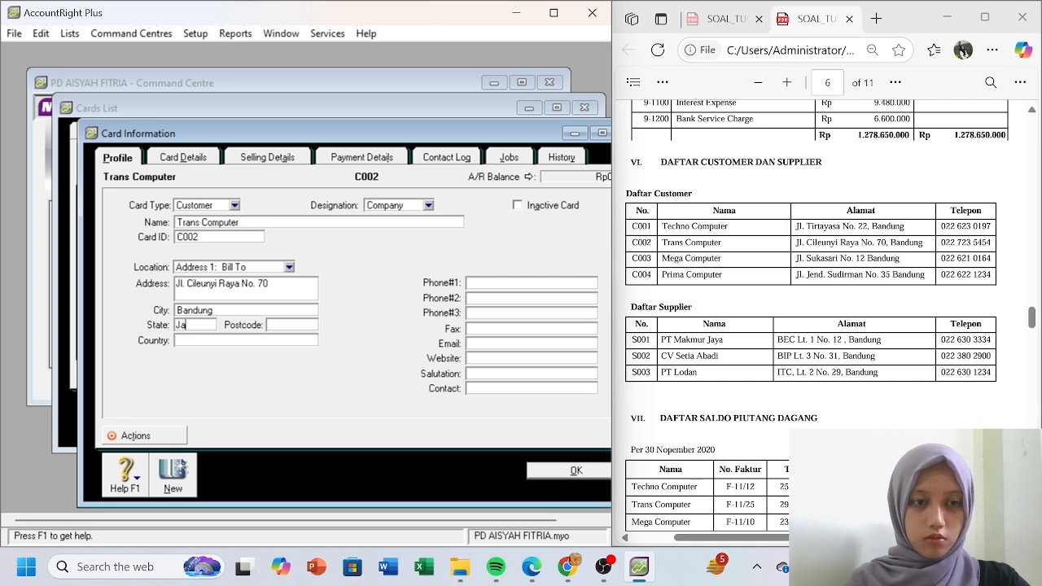
pyautogui.click(203, 342)
pyautogui.write('Indonesia')
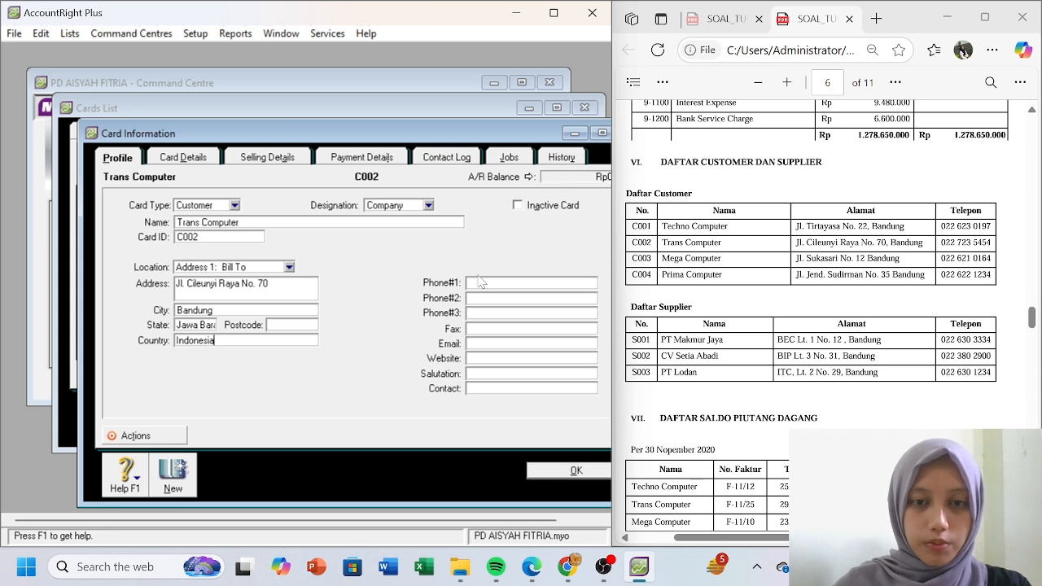
pyautogui.click(489, 283)
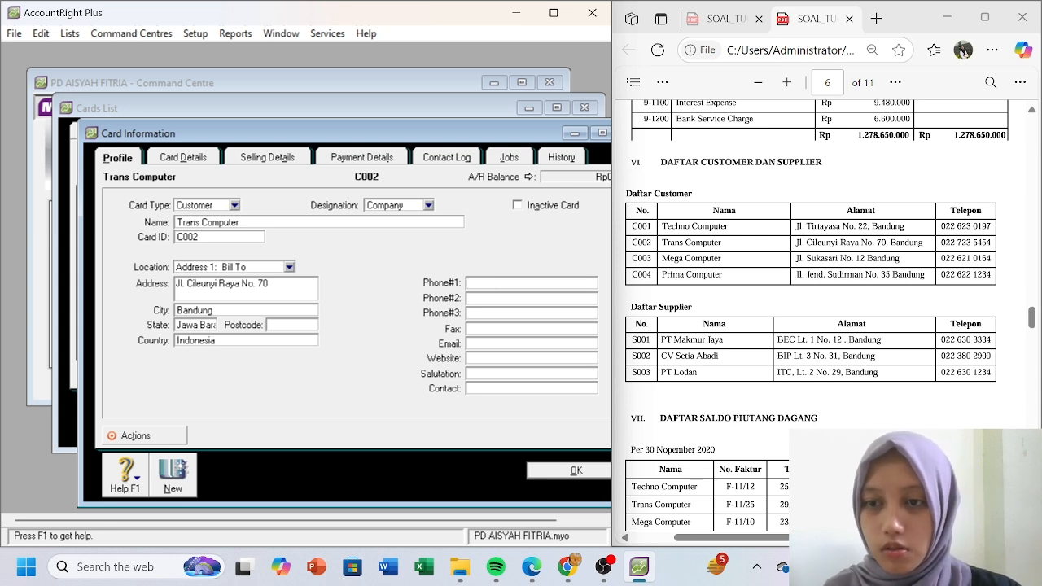
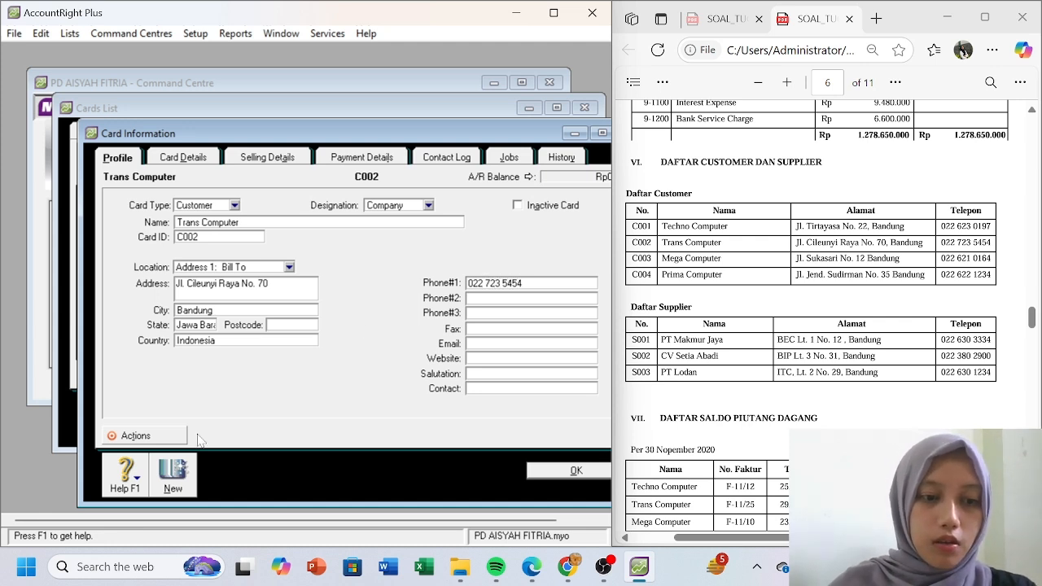
# - Save Trans Computer and start a new customer card, Mega Computer, with card ID C003
pyautogui.click(181, 468)
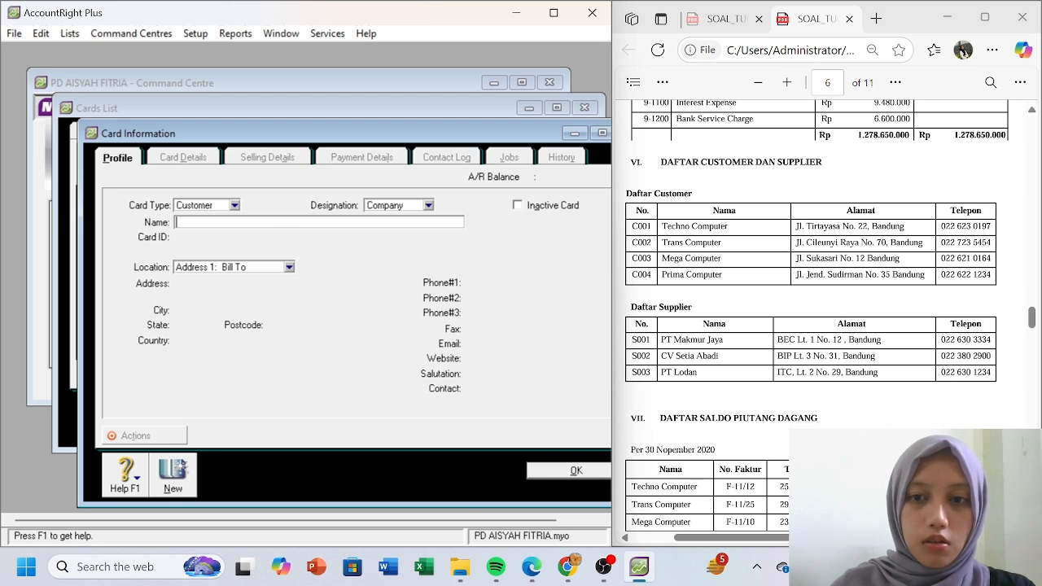
pyautogui.write('Megfa')
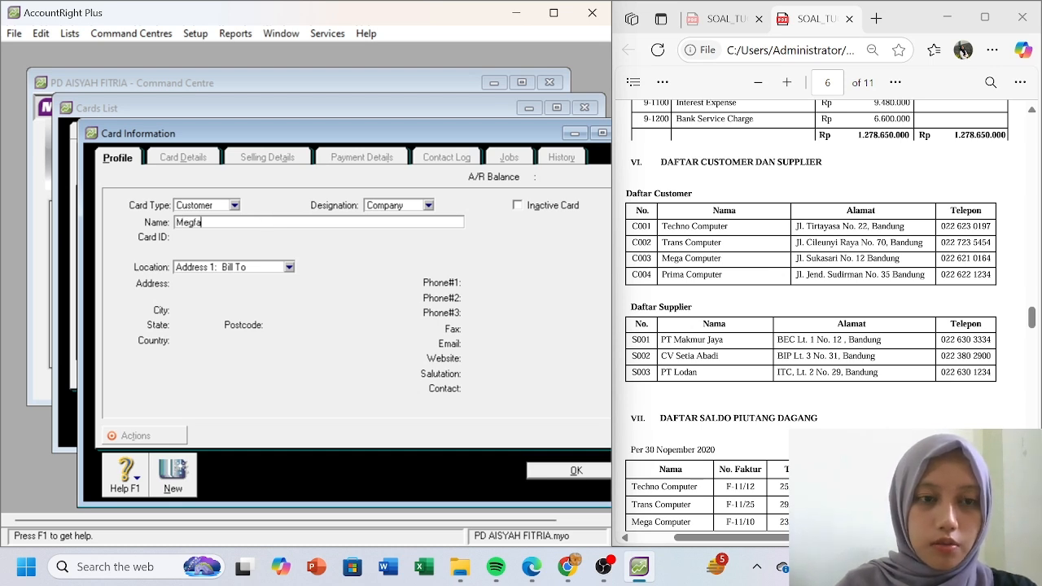
pyautogui.press('BackSpace')
pyautogui.press('BackSpace')
pyautogui.write('a C')
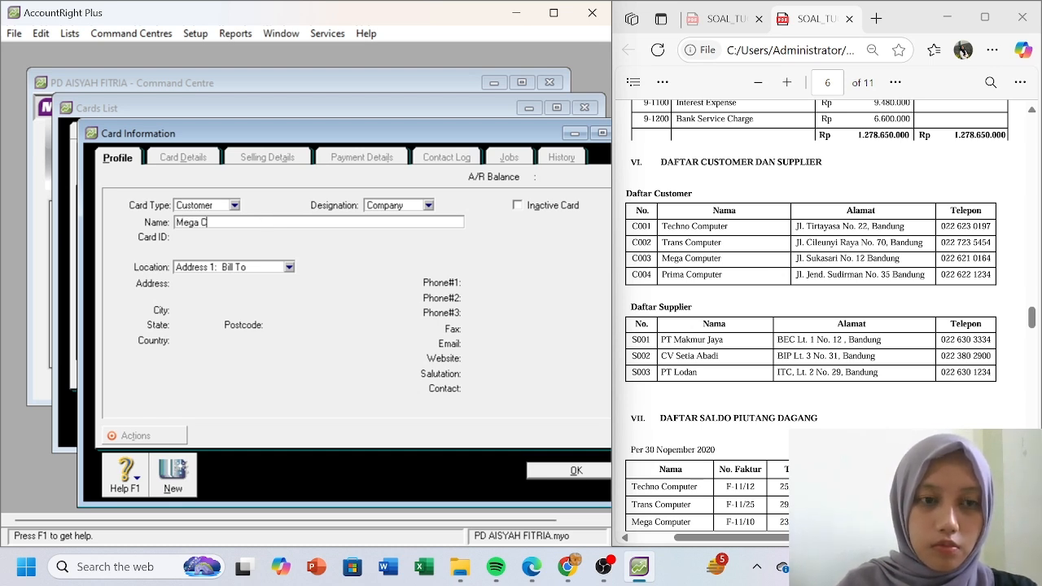
pyautogui.write('omputer')
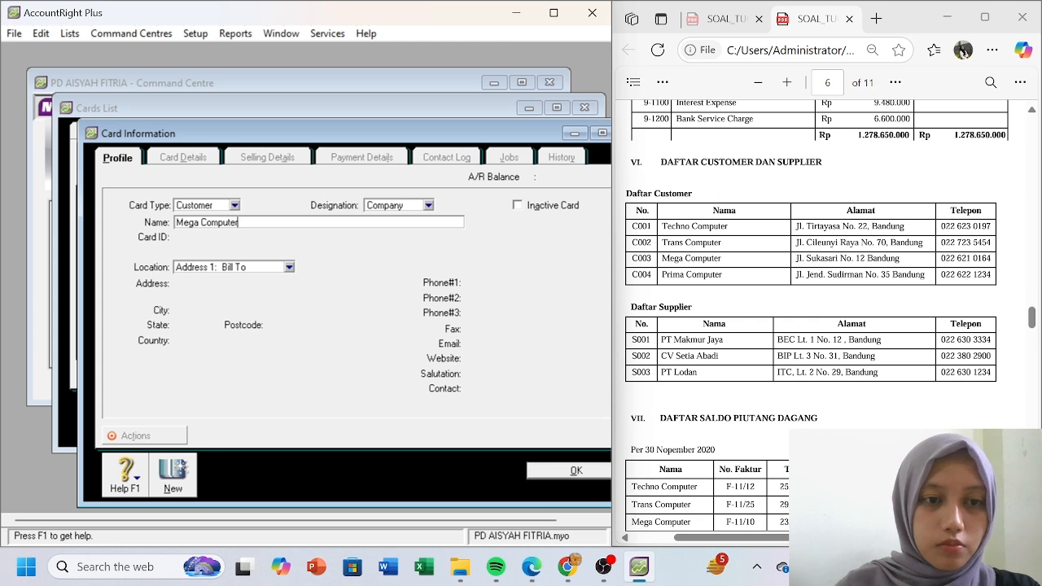
pyautogui.press('Tab')
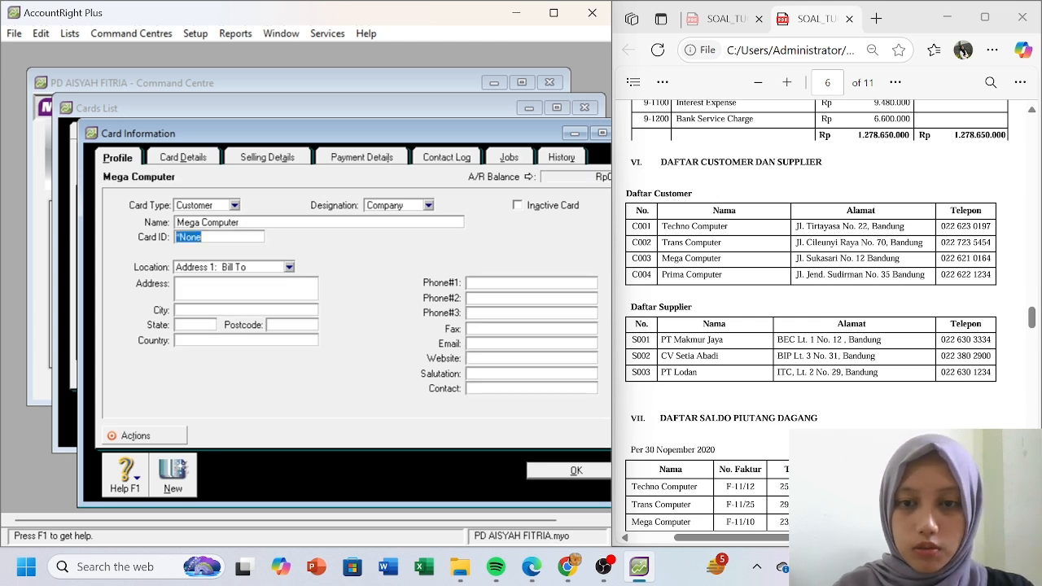
pyautogui.write('C003')
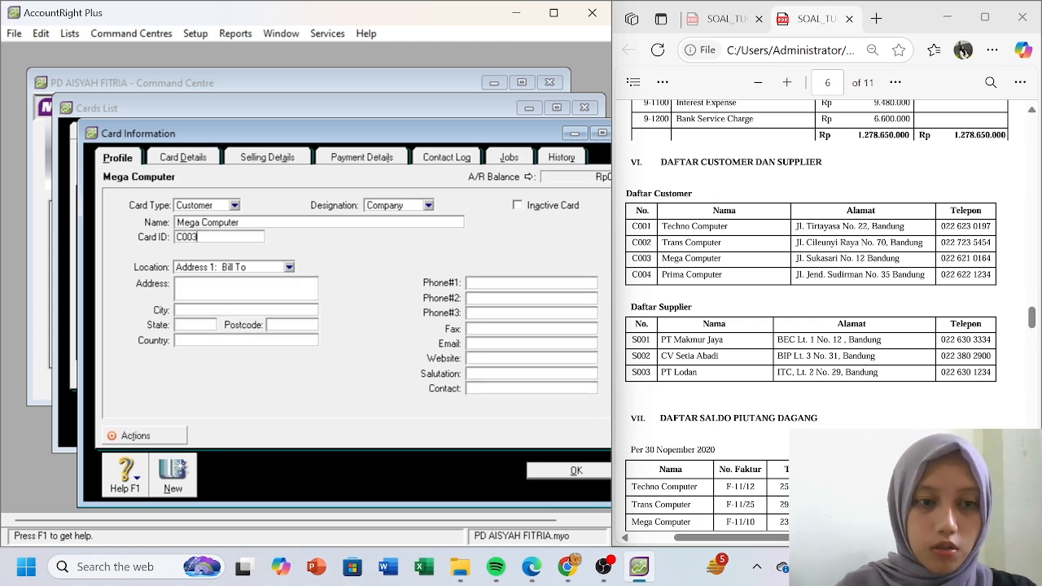
# - Enter Mega Computer's street address and the city Bandung
pyautogui.click(226, 282)
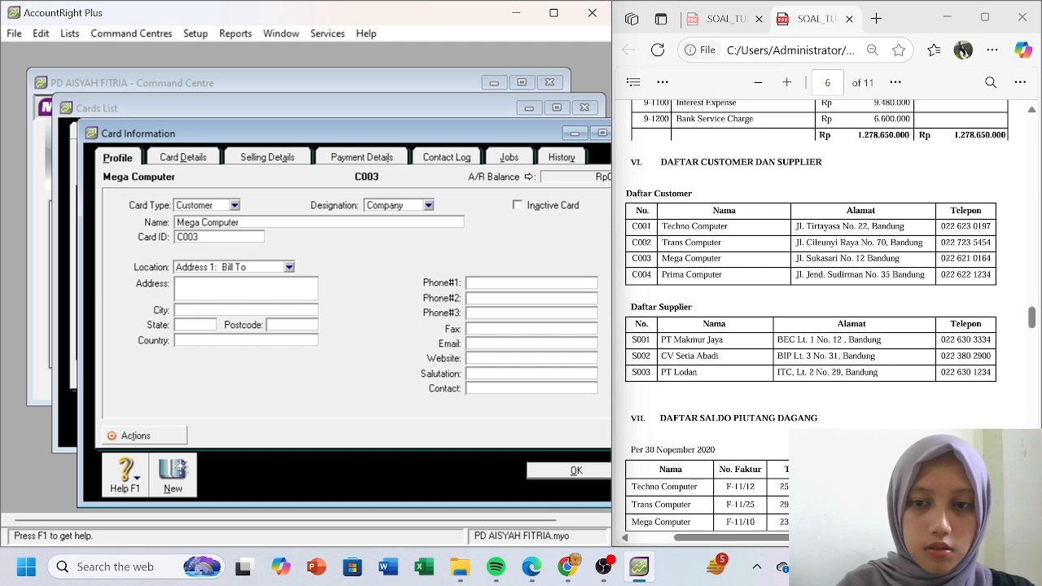
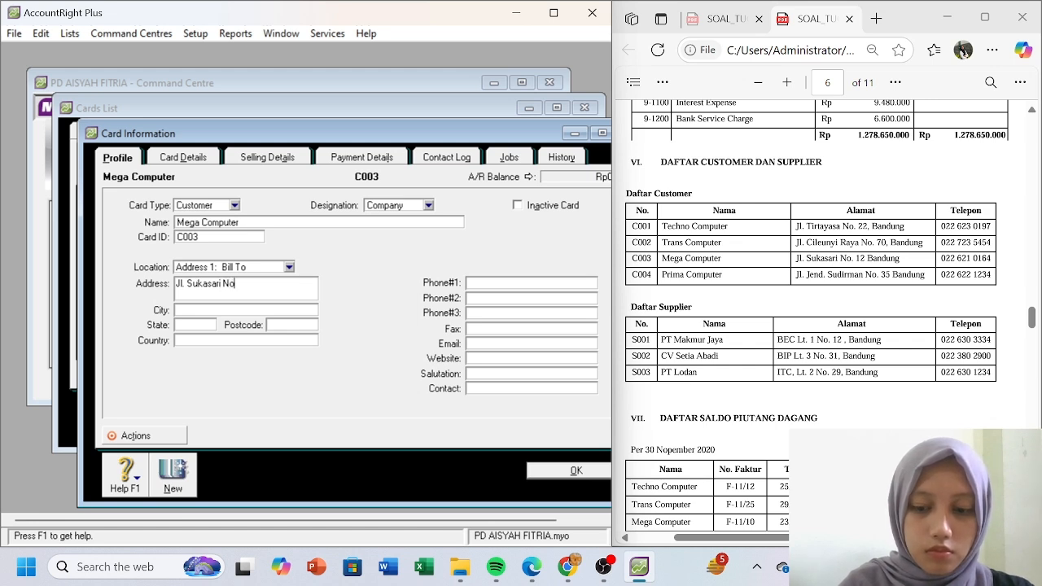
pyautogui.press('Tab')
pyautogui.write('bandu')
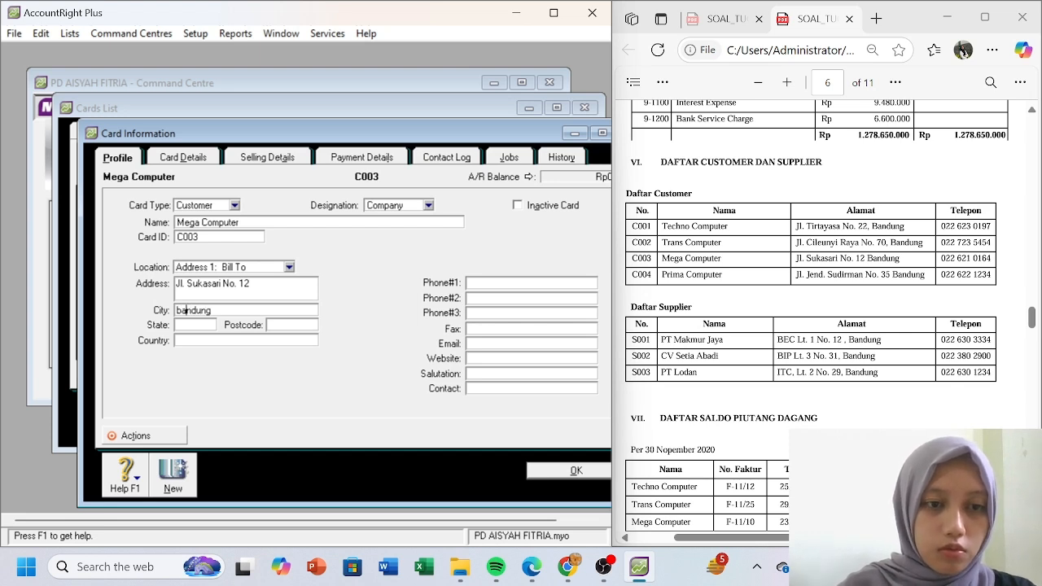
pyautogui.press('BackSpace')
pyautogui.write('B')
# - Set state Jawa Barat and country Indonesia, and enter the main phone number
pyautogui.press('Tab')
pyautogui.write('Ja')
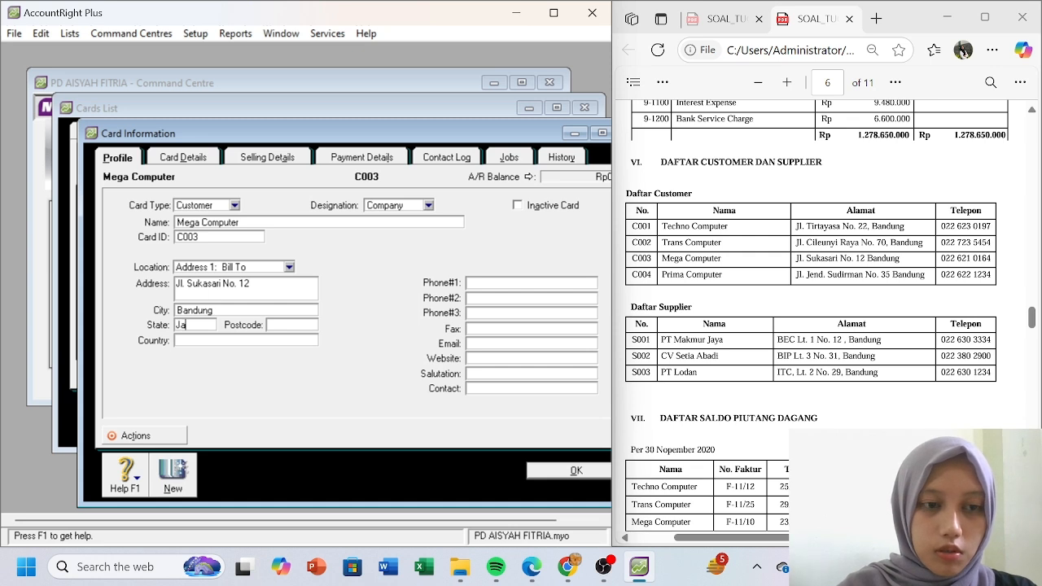
pyautogui.write('wa Barat')
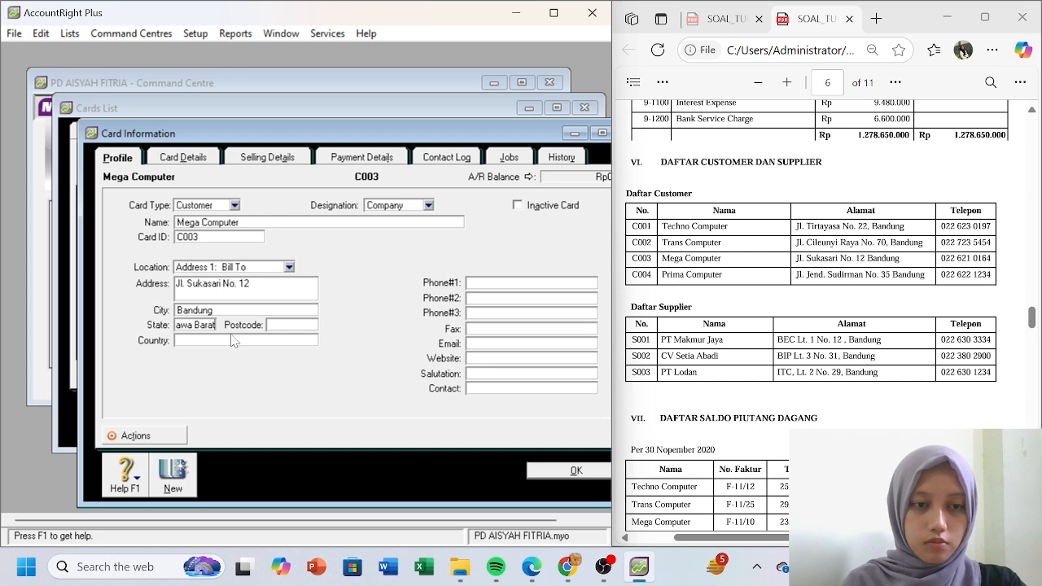
pyautogui.press('Tab')
pyautogui.write('Indoneisa')
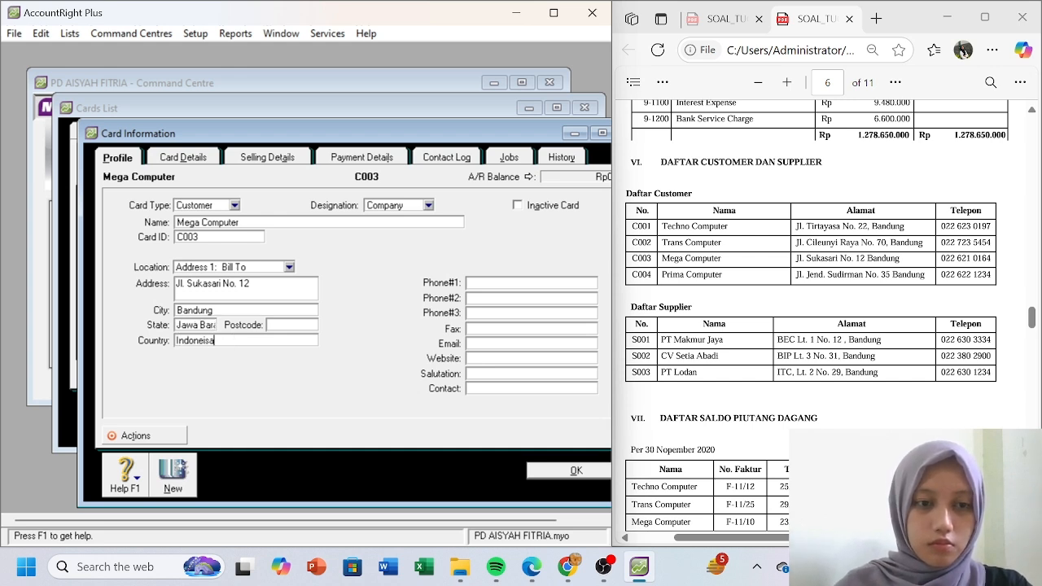
pyautogui.press('BackSpace')
pyautogui.press('BackSpace')
pyautogui.press('BackSpace')
pyautogui.write('s')
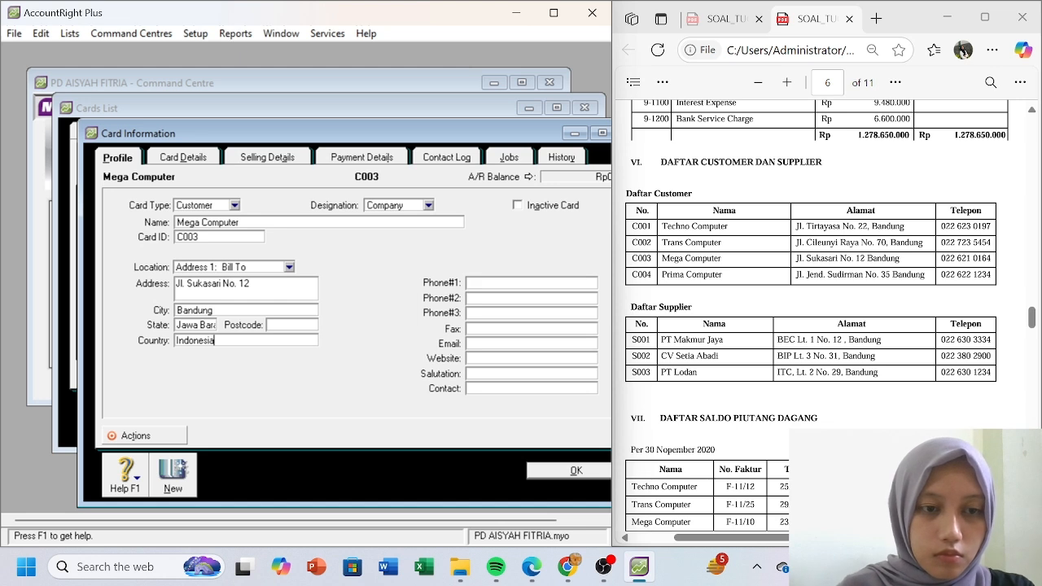
pyautogui.click(495, 284)
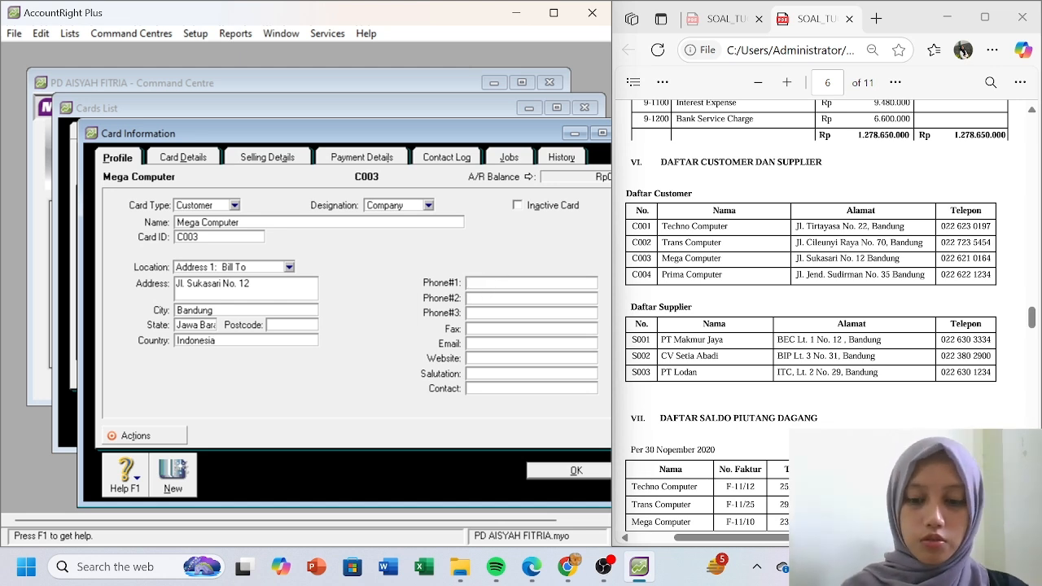
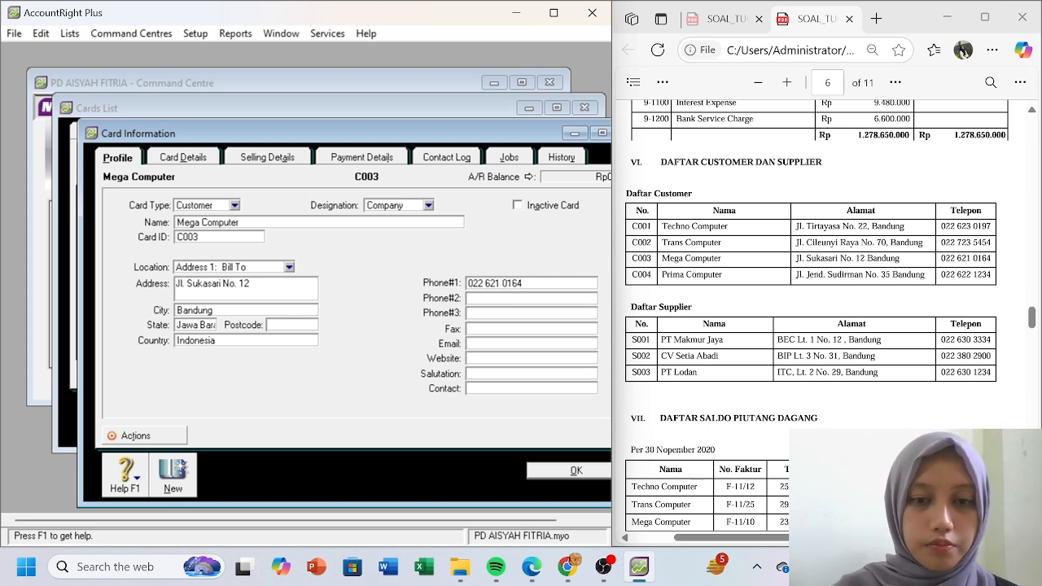
# - Save Mega Computer and start a new customer card, Prima Computer, with card ID C004
pyautogui.click(181, 474)
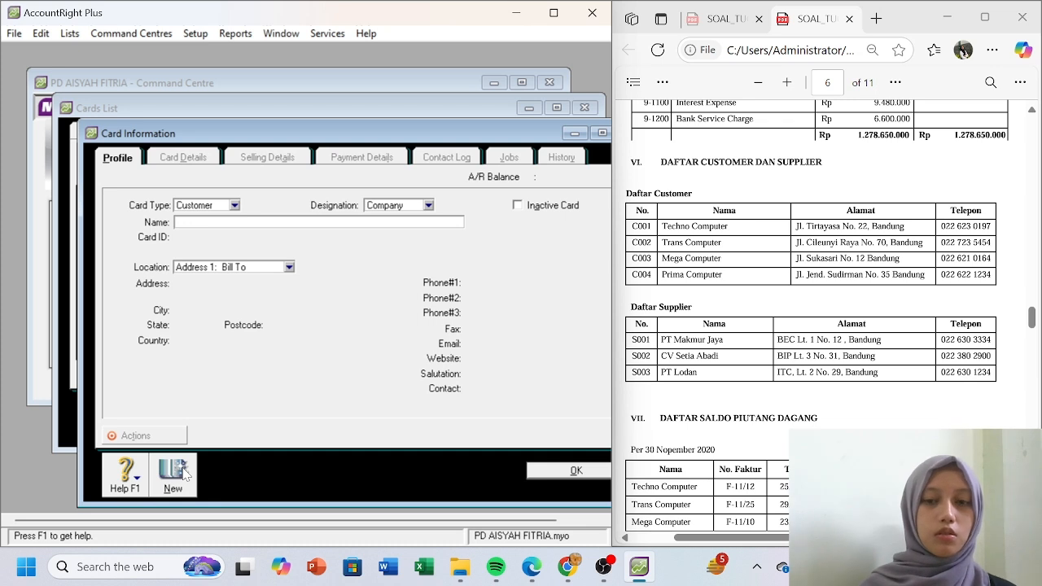
pyautogui.write('Prima Computer')
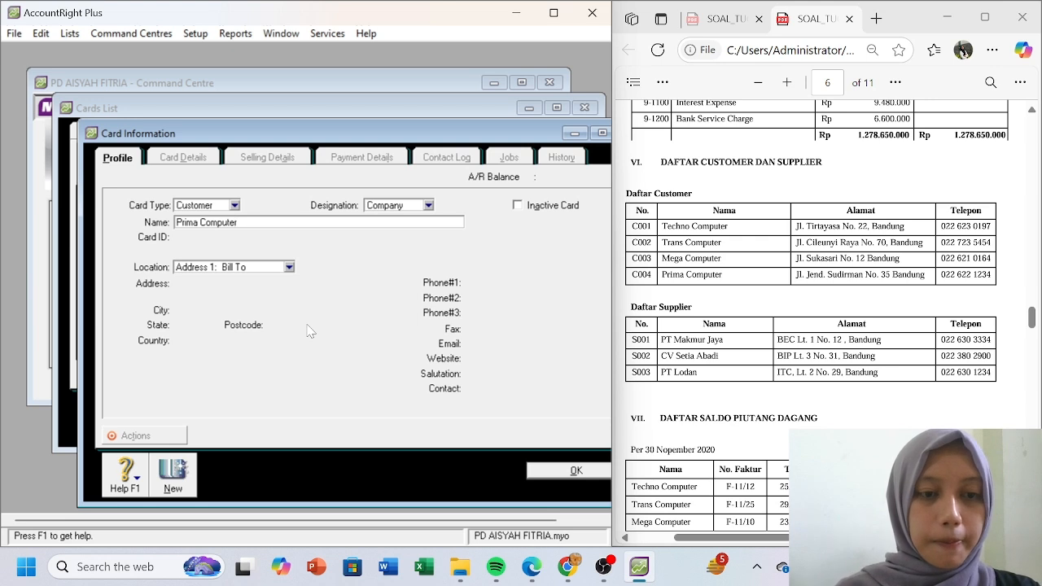
pyautogui.press('Tab')
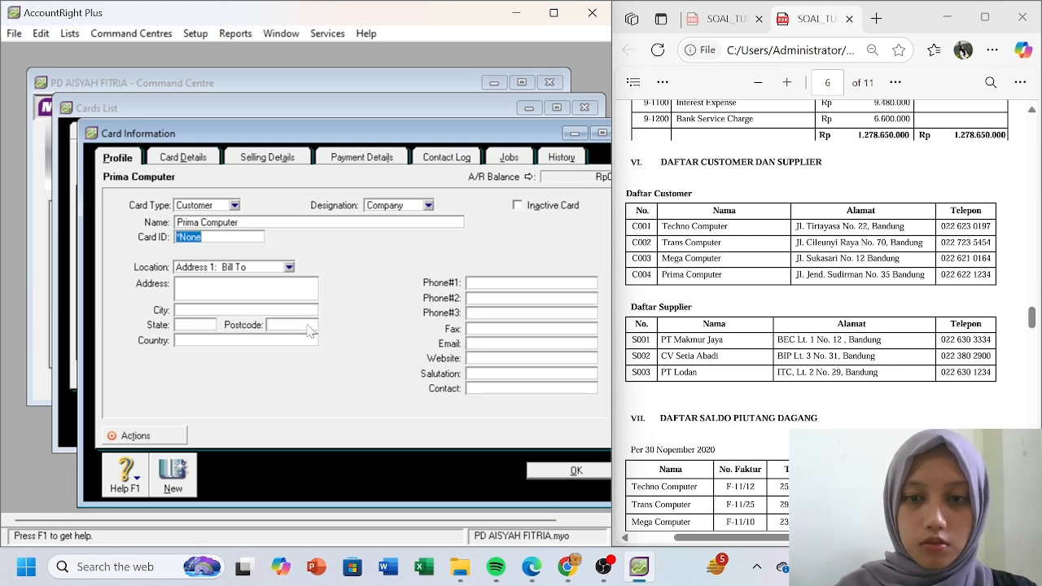
pyautogui.write('C004')
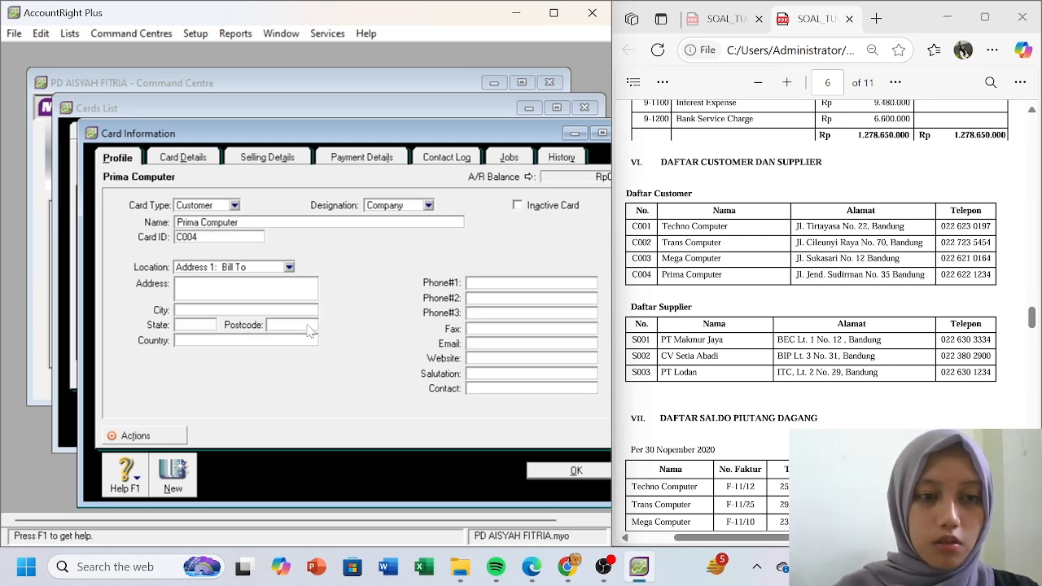
# - Fill in Prima Computer's street address, city Bandung, state Jawa Barat and country Indonesia
pyautogui.click(251, 289)
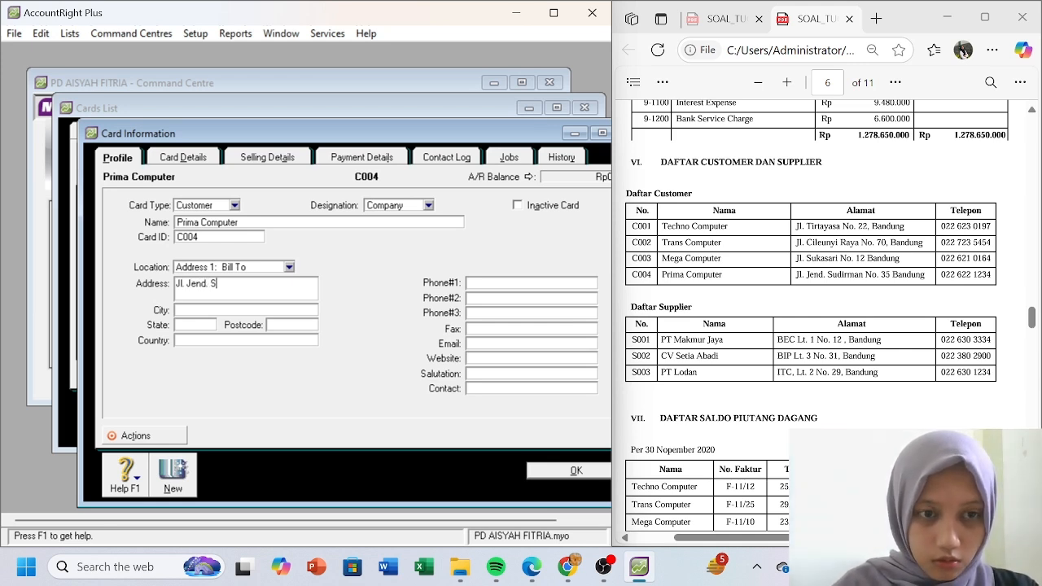
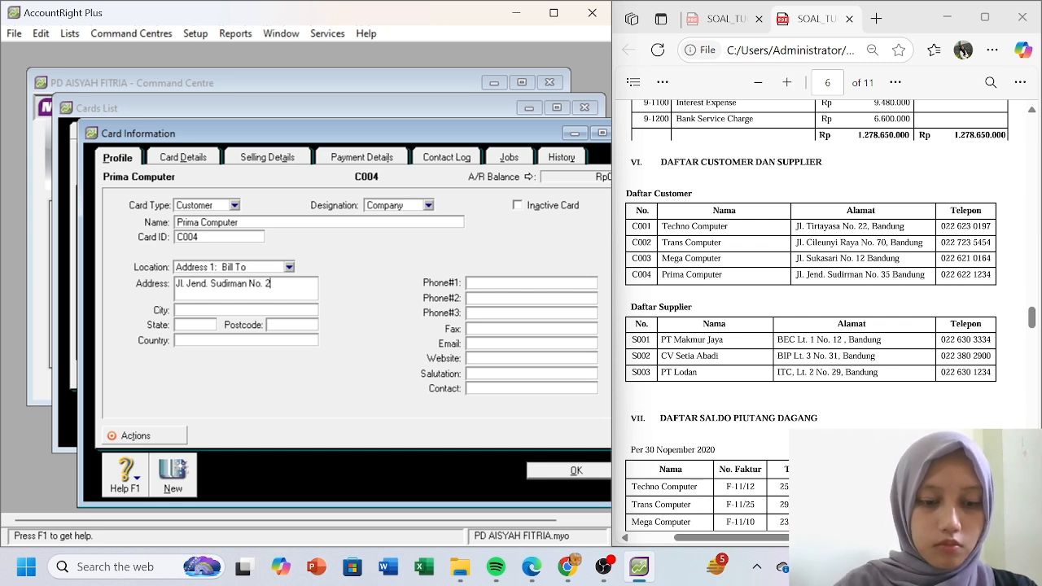
pyautogui.press('Tab')
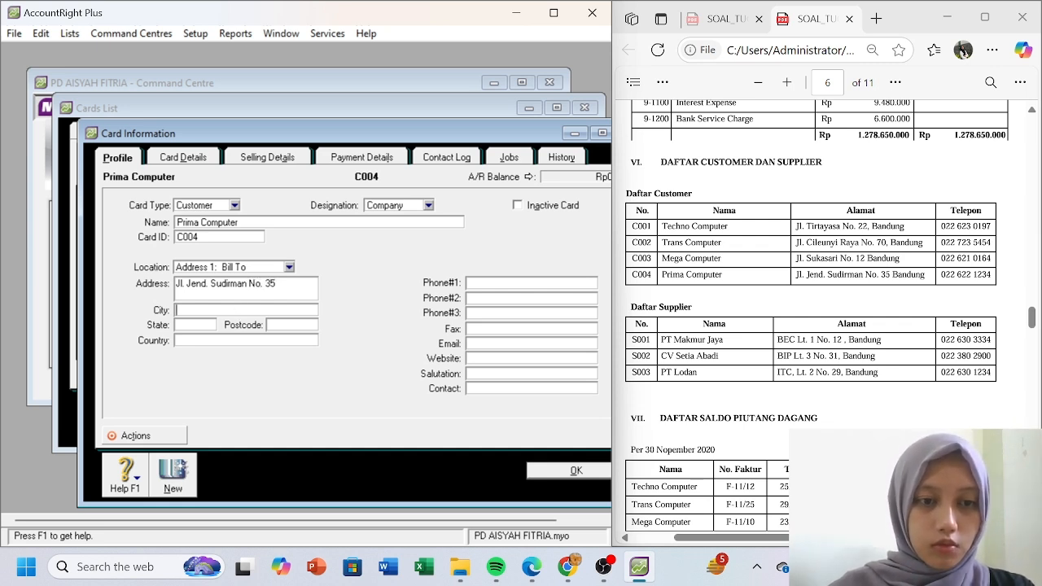
pyautogui.write('Bandung')
pyautogui.press('Tab')
pyautogui.write('Jaw')
pyautogui.write('a Barat')
pyautogui.click(206, 342)
pyautogui.write('Indoe')
pyautogui.write('nsia')
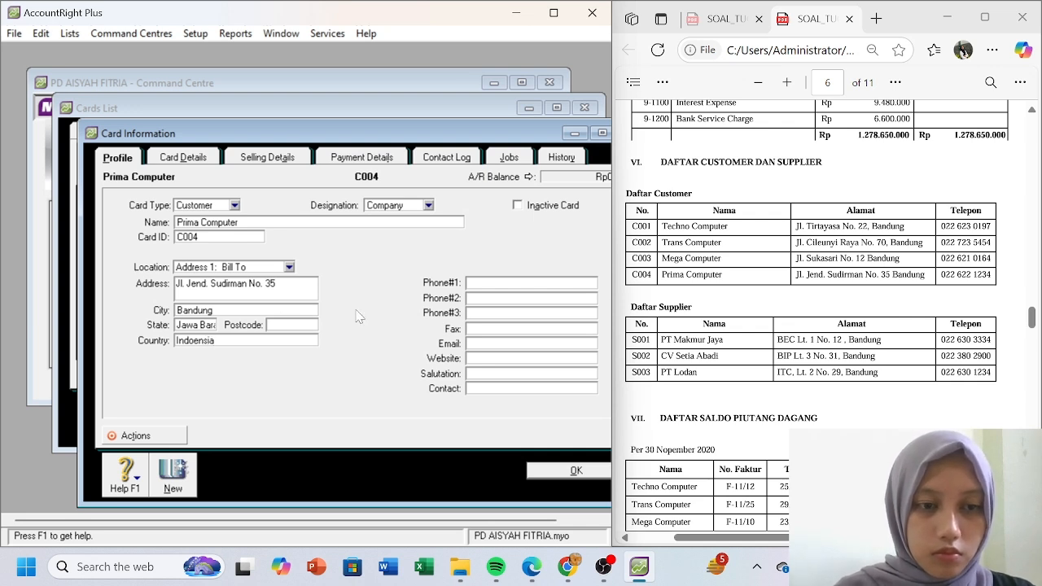
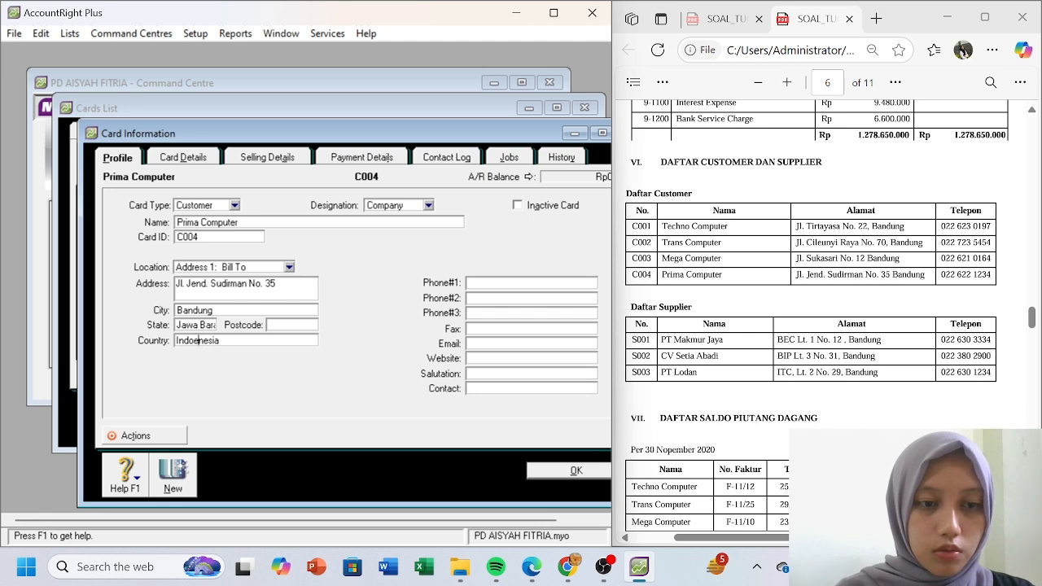
pyautogui.click(476, 287)
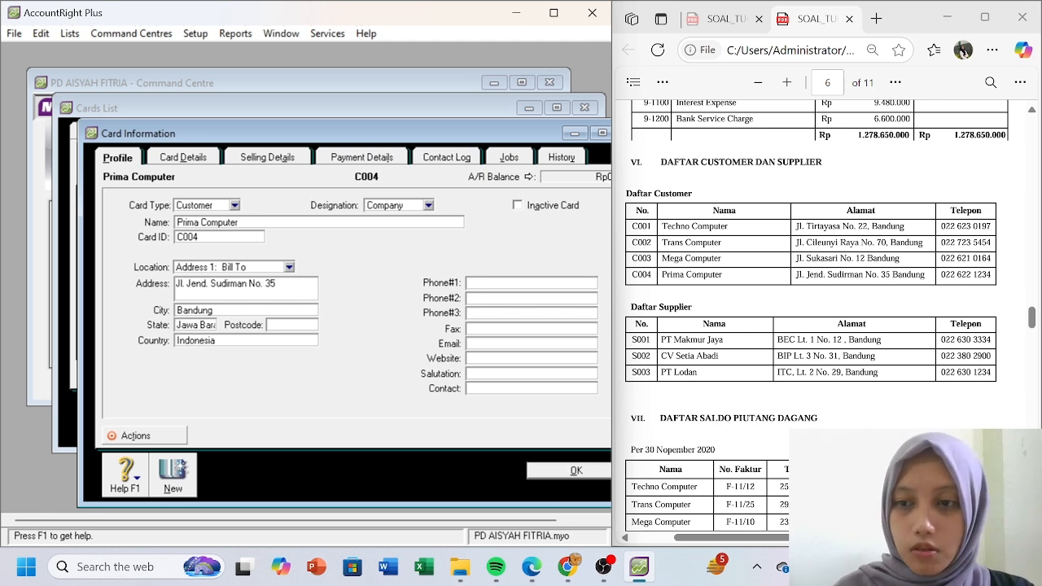
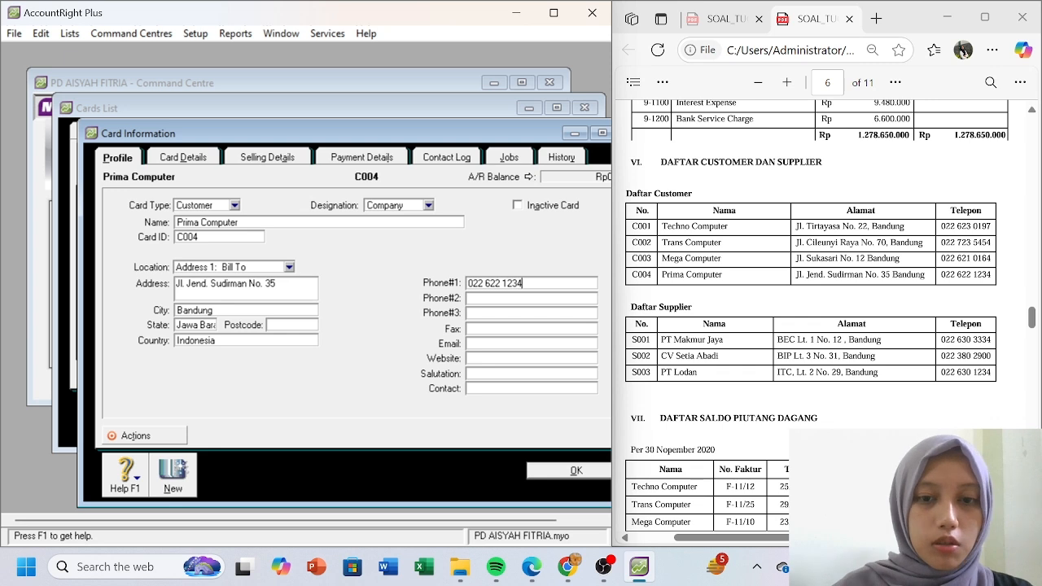
pyautogui.click(582, 470)
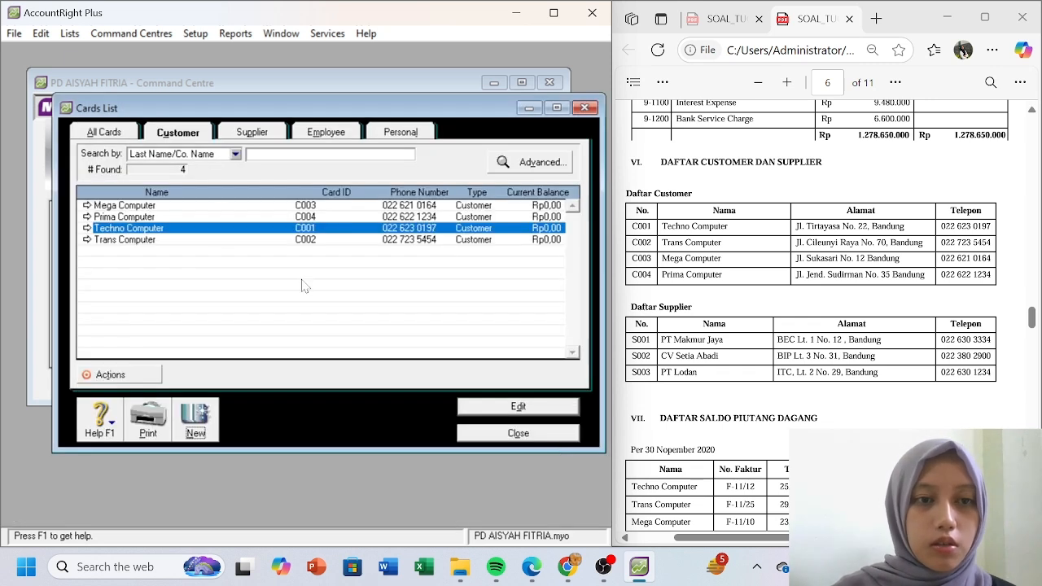
# - Start a new supplier card for PT Makmur Jaya, card ID S001, at BEC Lt. 1 No. 12
pyautogui.click(255, 131)
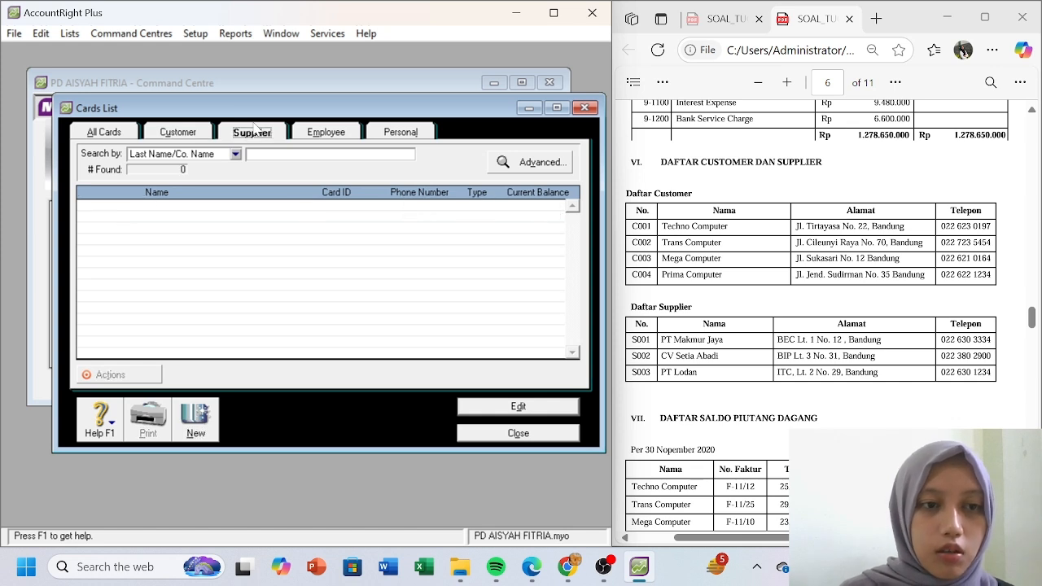
pyautogui.click(196, 420)
pyautogui.write('PT Makmur')
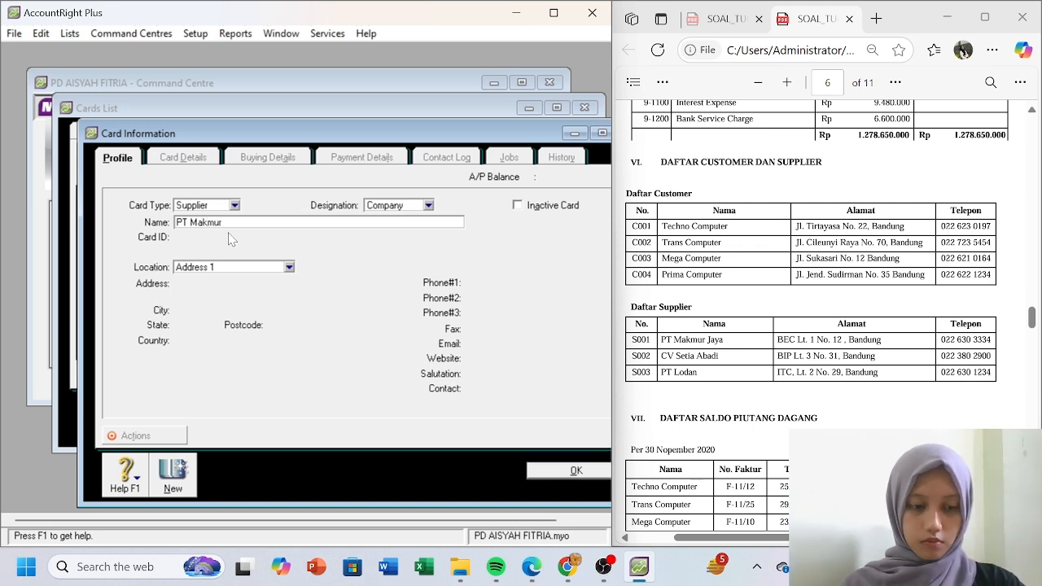
pyautogui.write(' Jaya')
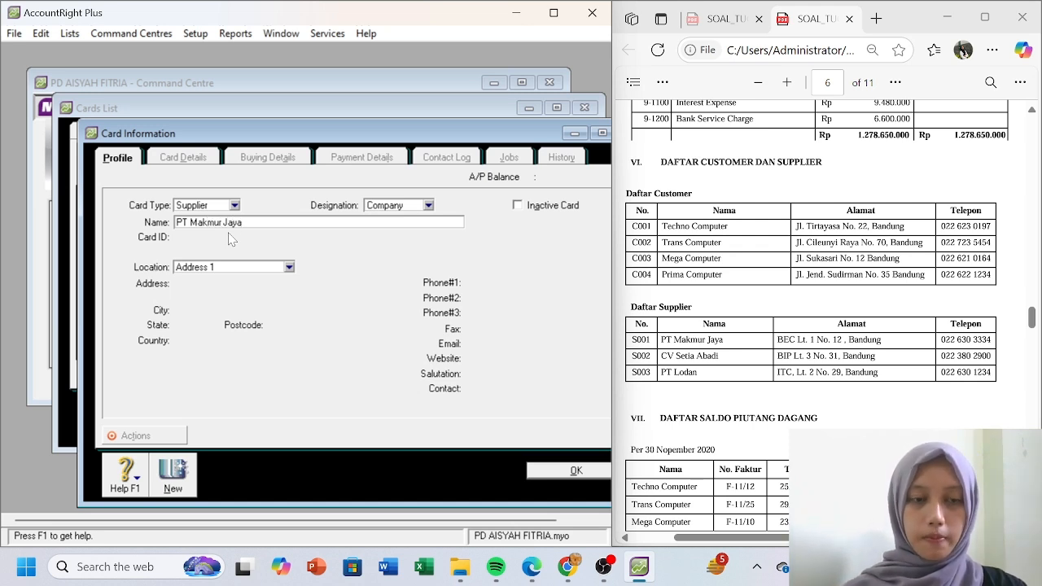
pyautogui.press('Tab')
pyautogui.write('S001')
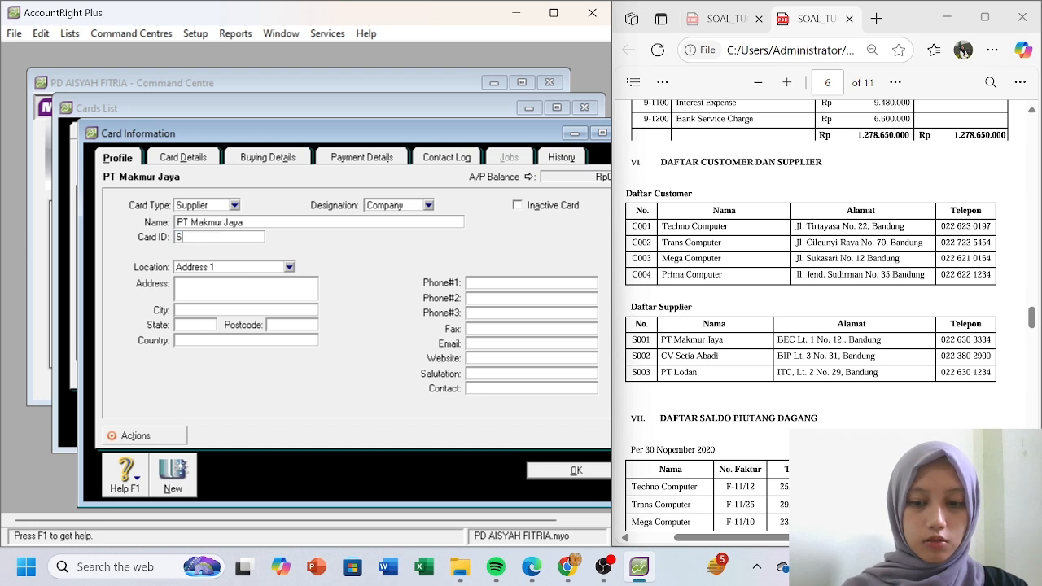
pyautogui.click(246, 290)
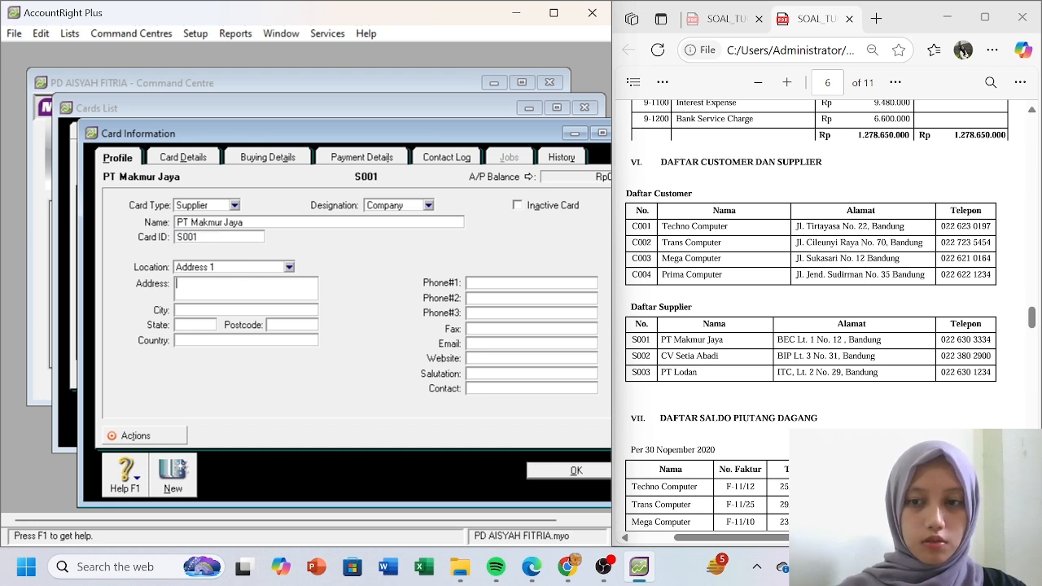
pyautogui.write('B')
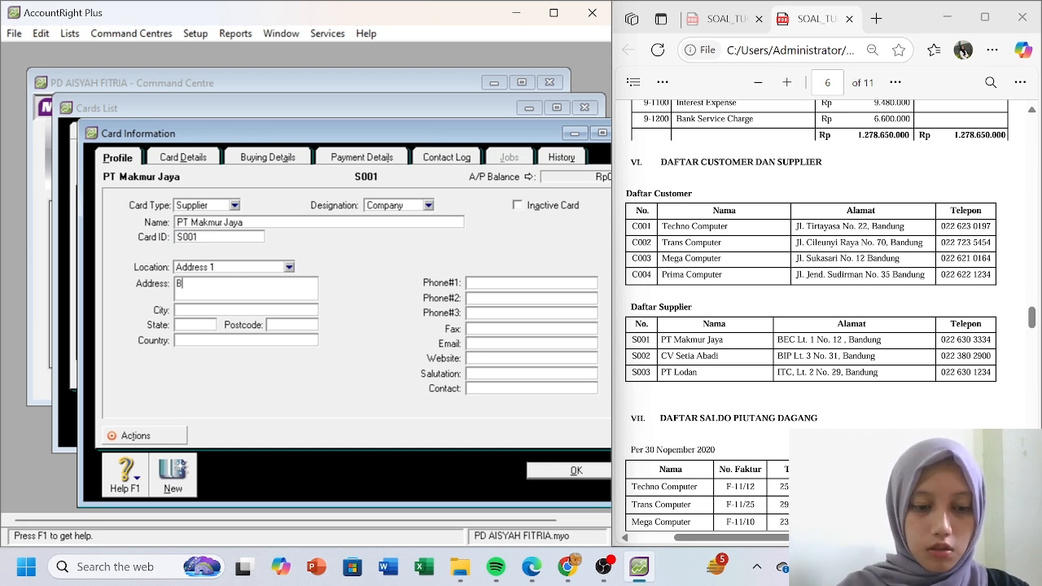
pyautogui.write('EC L')
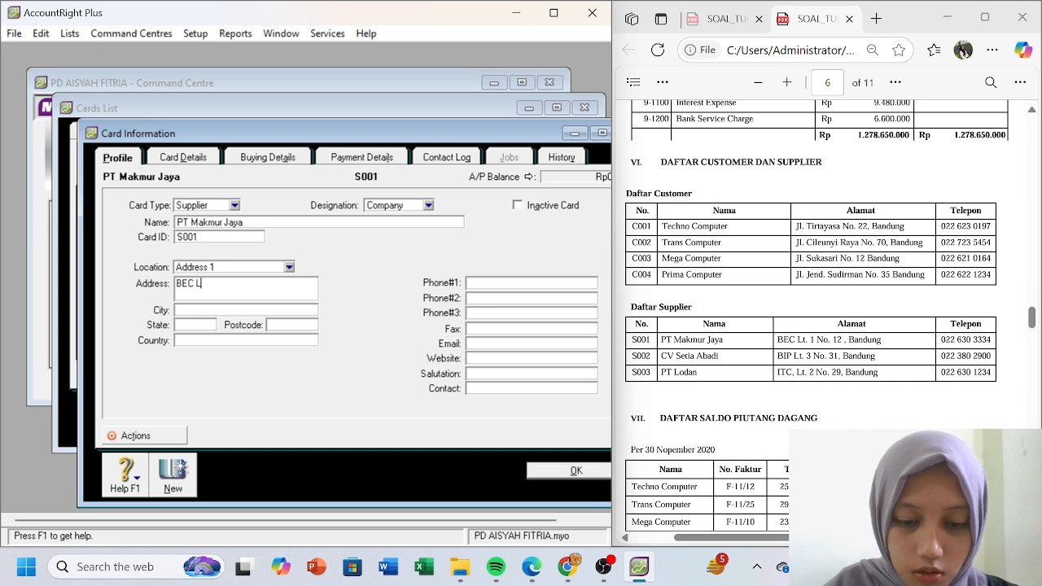
pyautogui.write('t. 1 No. 12')
pyautogui.click(238, 310)
pyautogui.write('Bandung')
pyautogui.press('BackSpace')
pyautogui.press('BackSpace')
pyautogui.write('ng')
pyautogui.press('Tab')
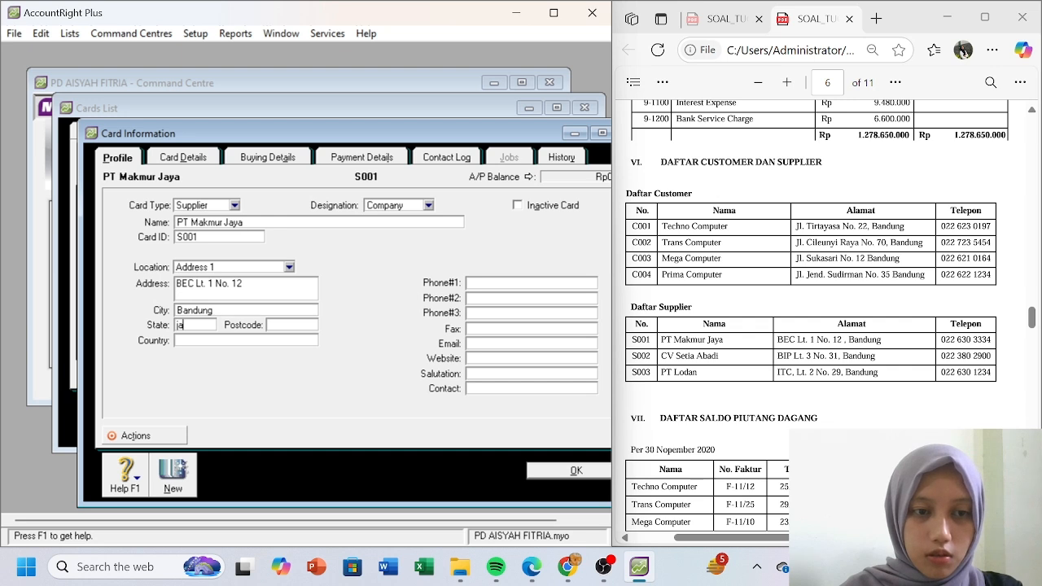
pyautogui.write('Jawa Barat')
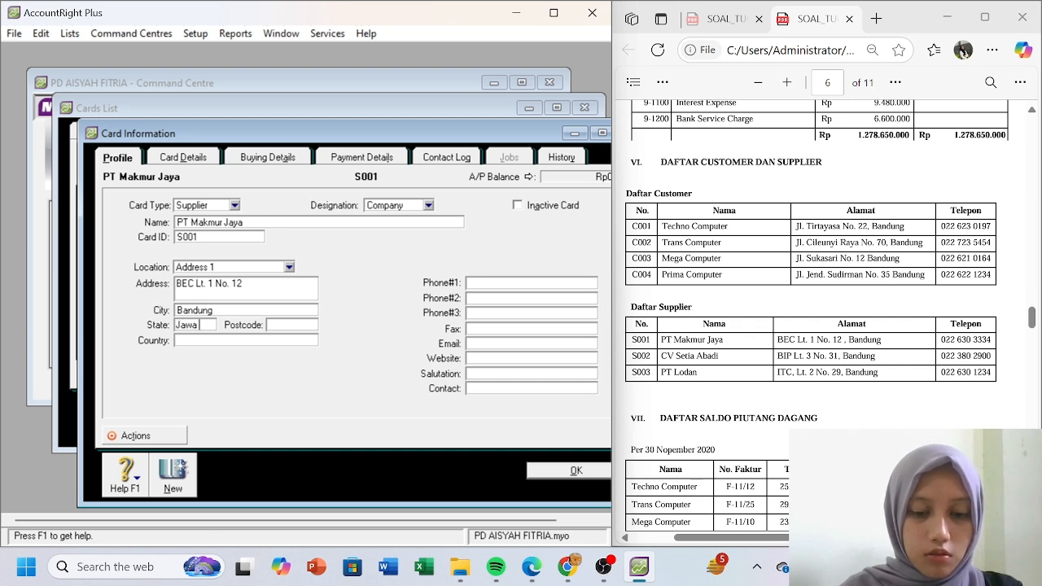
pyautogui.click(210, 341)
pyautogui.write('Indonesua')
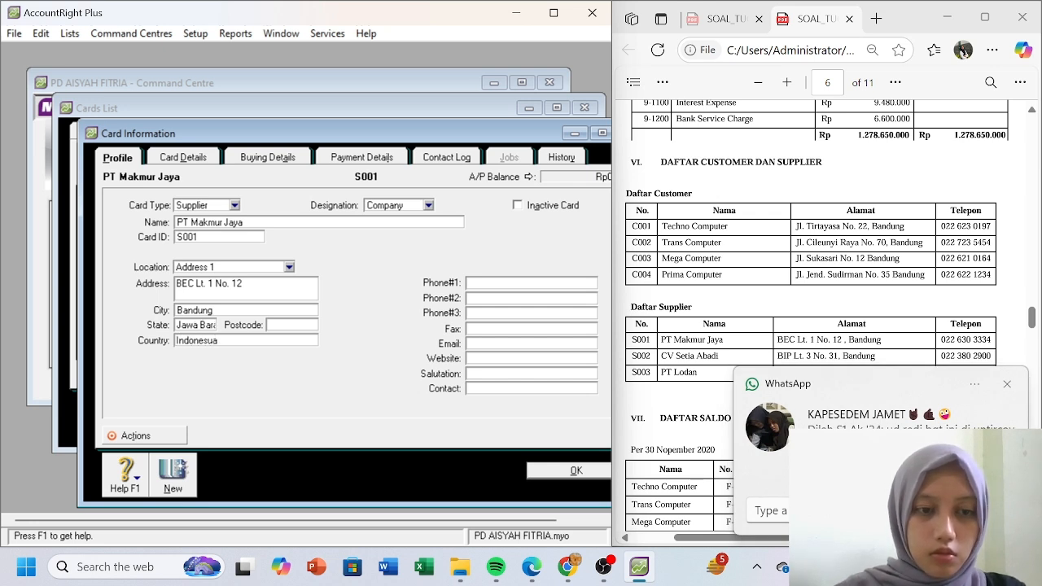
pyautogui.press('BackSpace')
pyautogui.press('BackSpace')
pyautogui.write('ia')
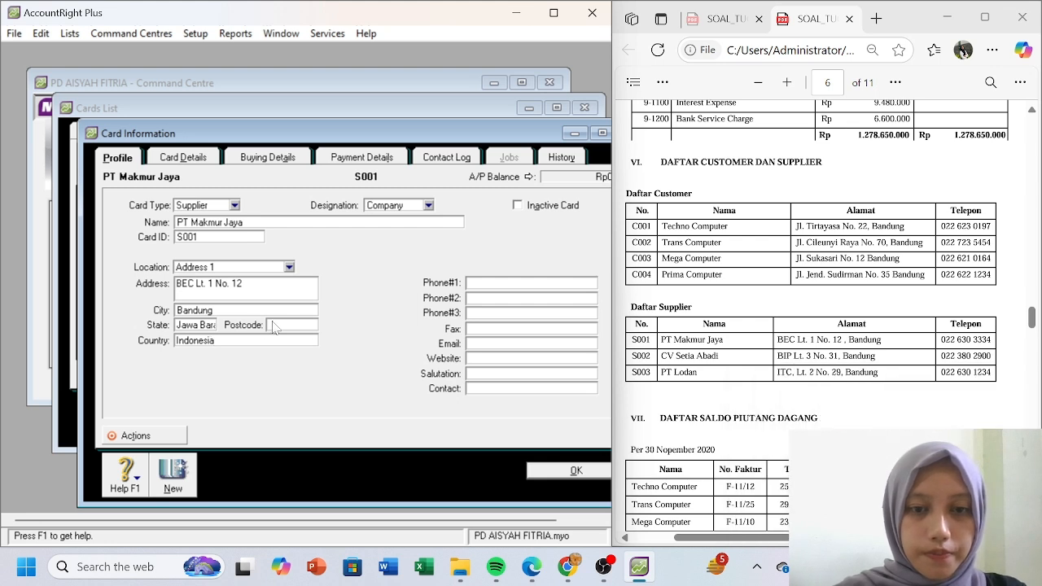
pyautogui.click(513, 287)
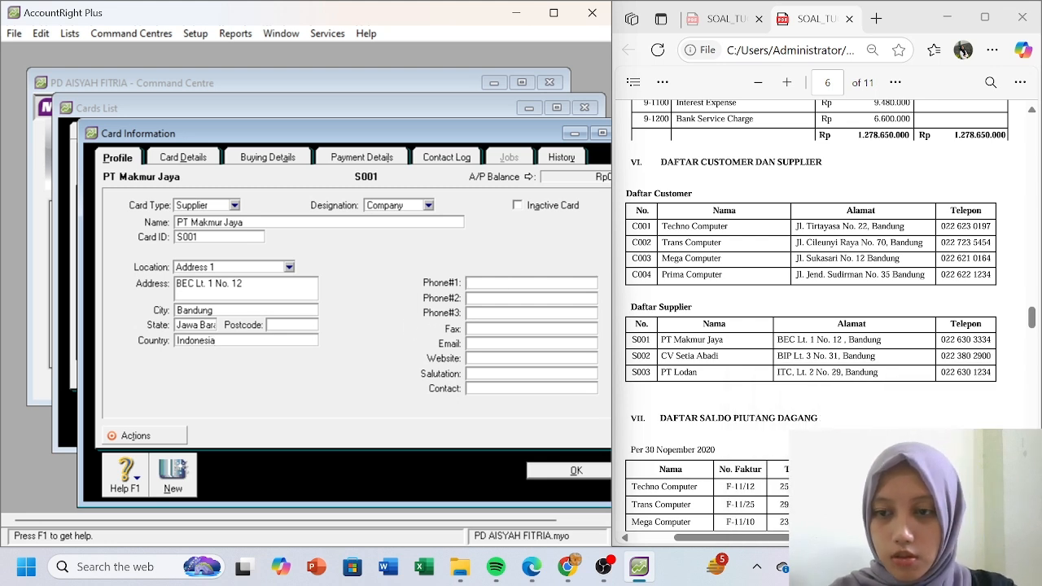
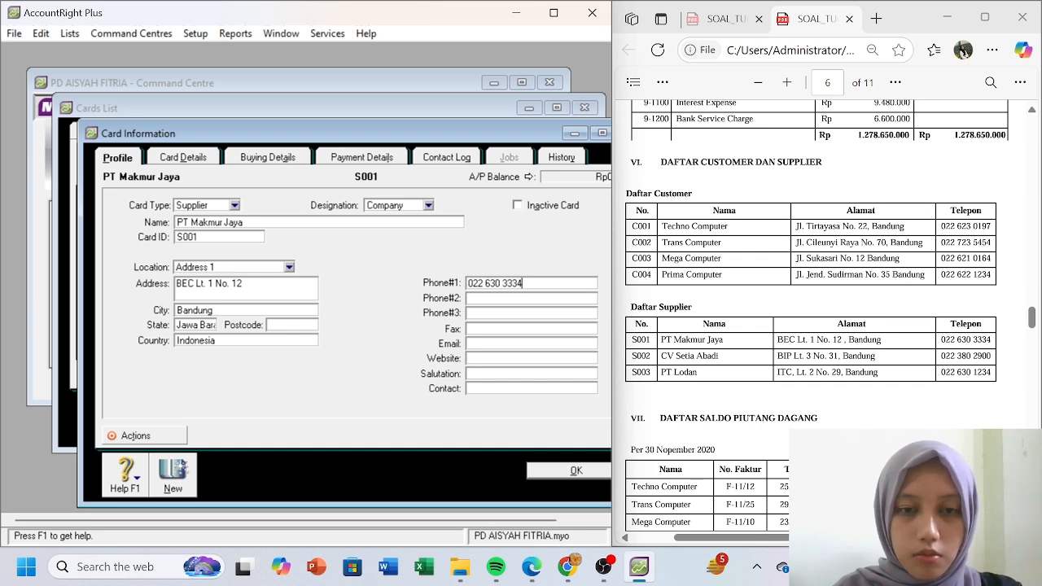
pyautogui.click(172, 471)
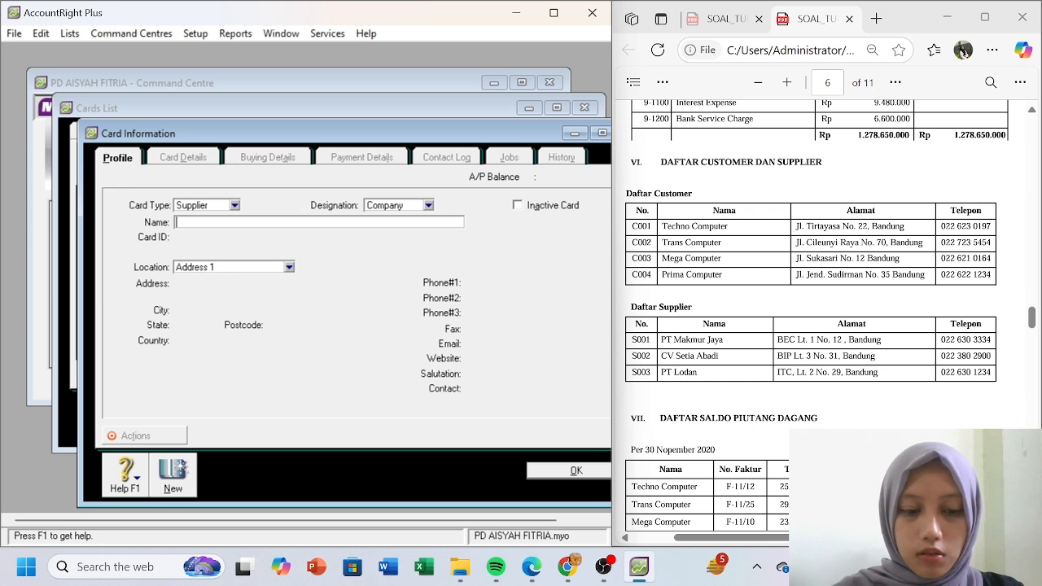
# - Name the supplier CV Setia Abadi with card ID S002 and address BIP Lt. 3 No. 31
pyautogui.write('CV Set')
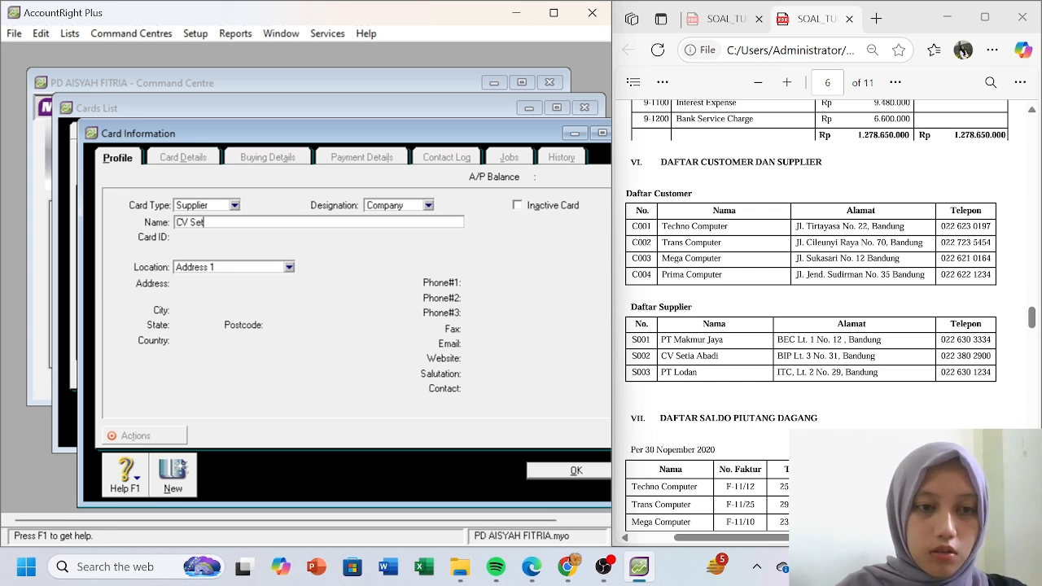
pyautogui.write('ia Abadi')
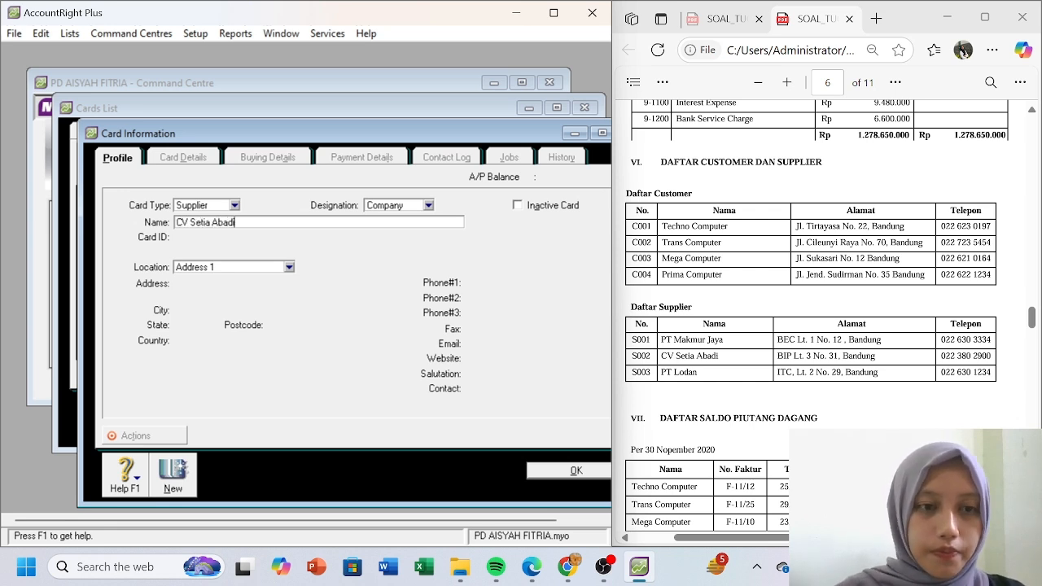
pyautogui.click(228, 236)
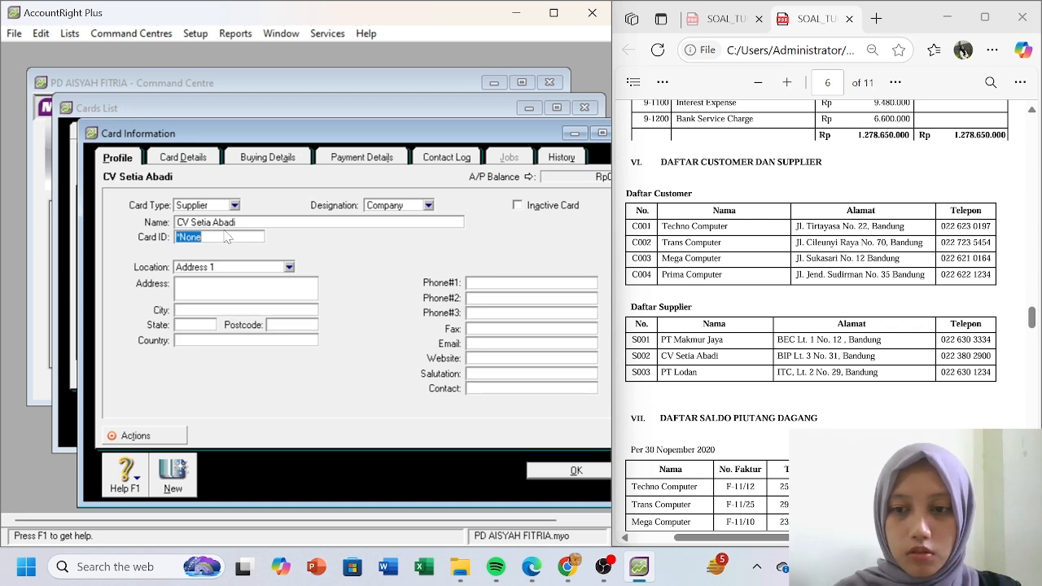
pyautogui.write('S002')
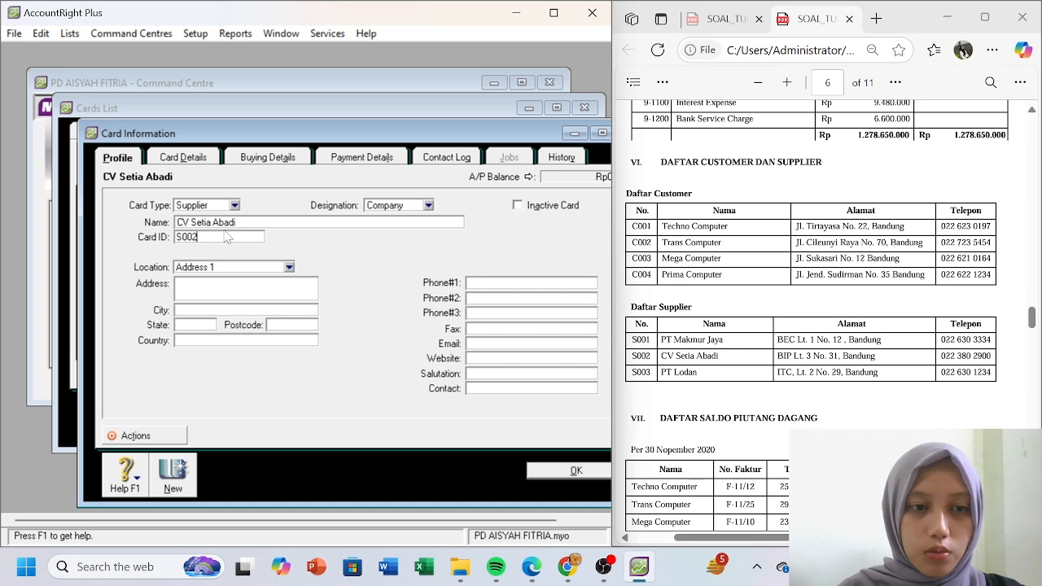
pyautogui.click(224, 297)
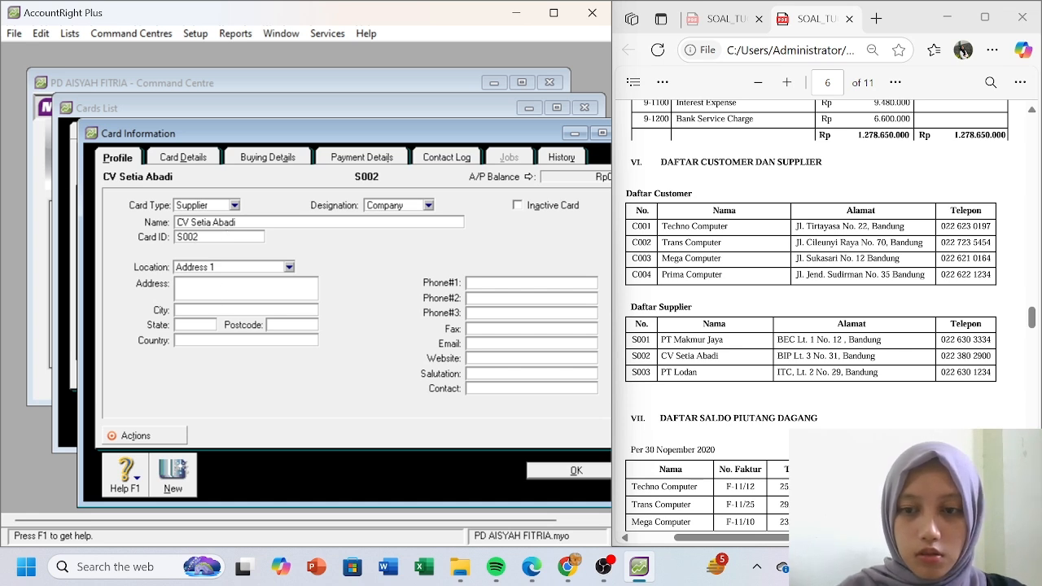
pyautogui.write('BIP Lt. 3 No. 31')
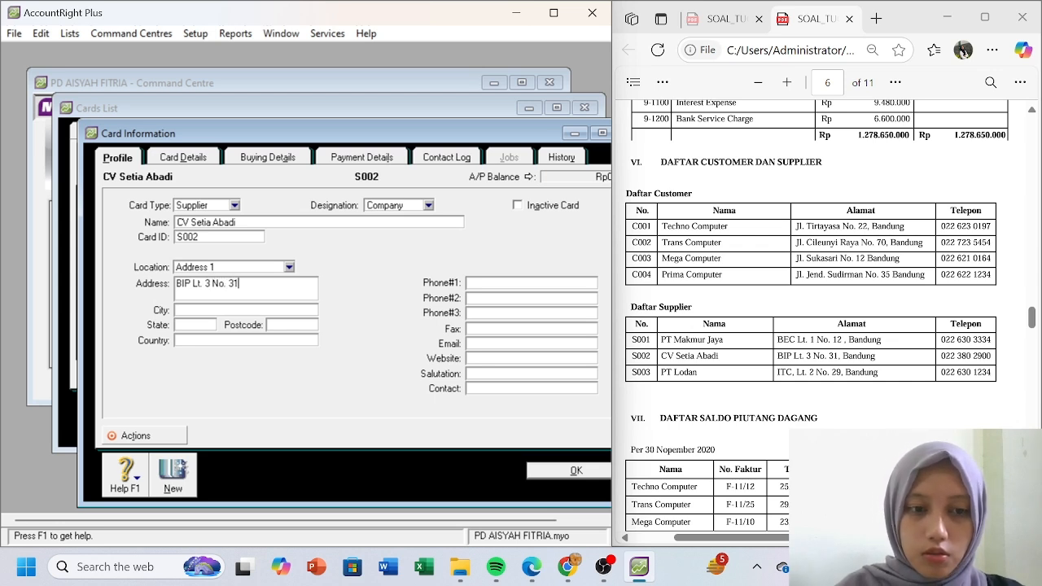
pyautogui.press('Tab')
pyautogui.write('Bandung')
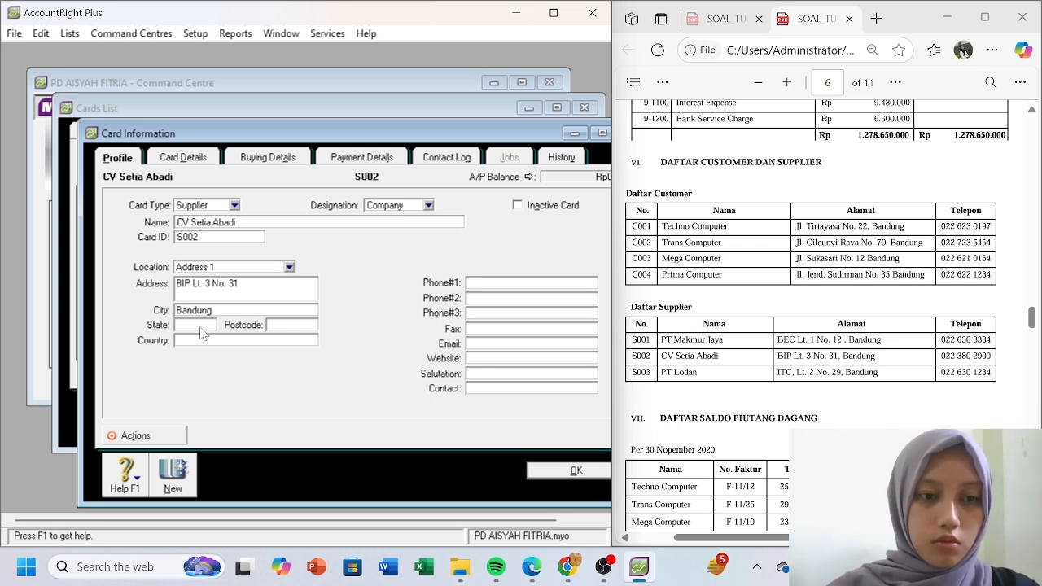
pyautogui.press('Tab')
pyautogui.write('Jawa')
pyautogui.write(' Barat')
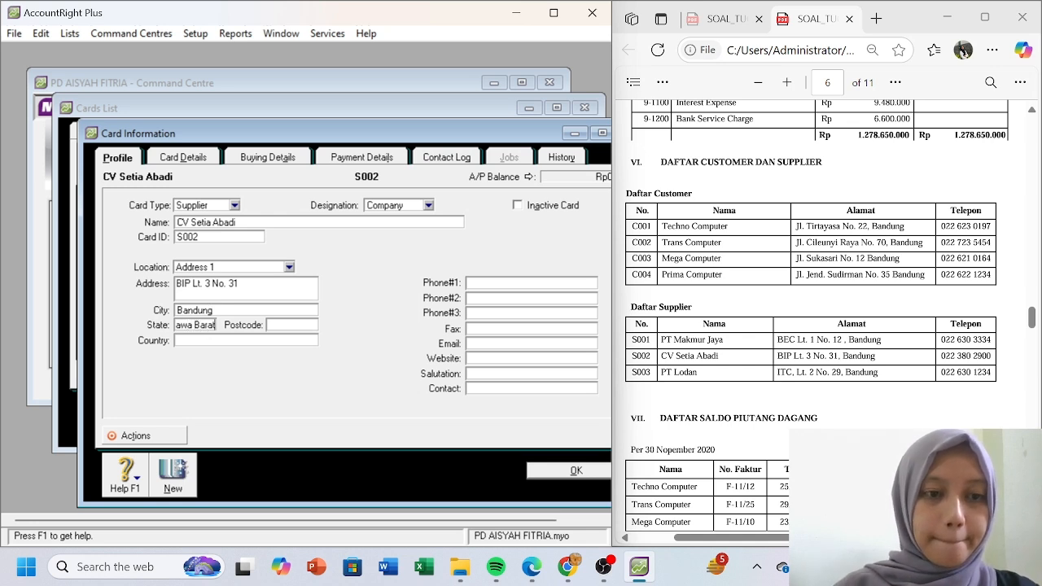
pyautogui.press('Tab')
pyautogui.write('Indonesia')
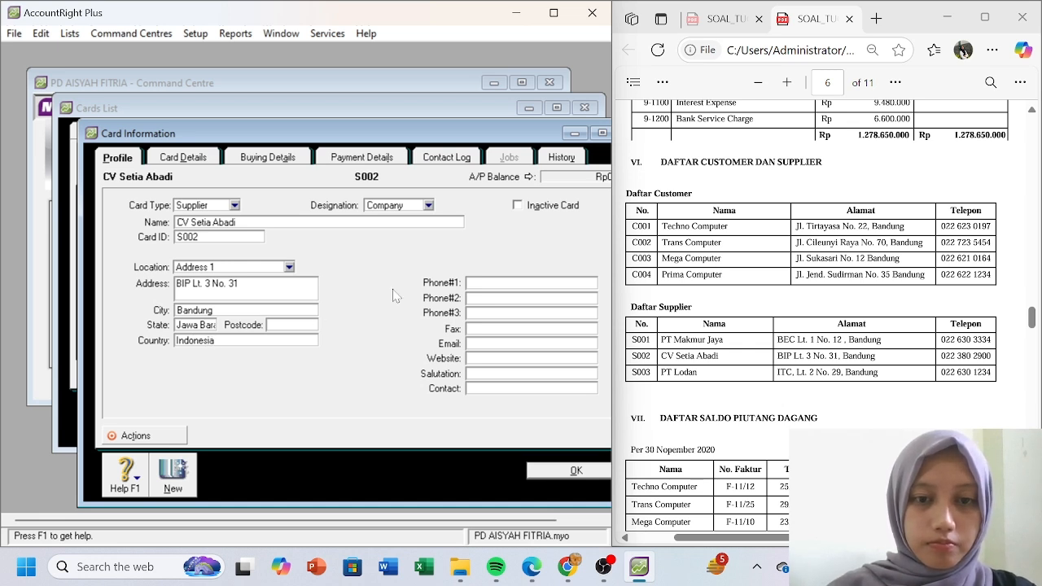
pyautogui.press('Tab')
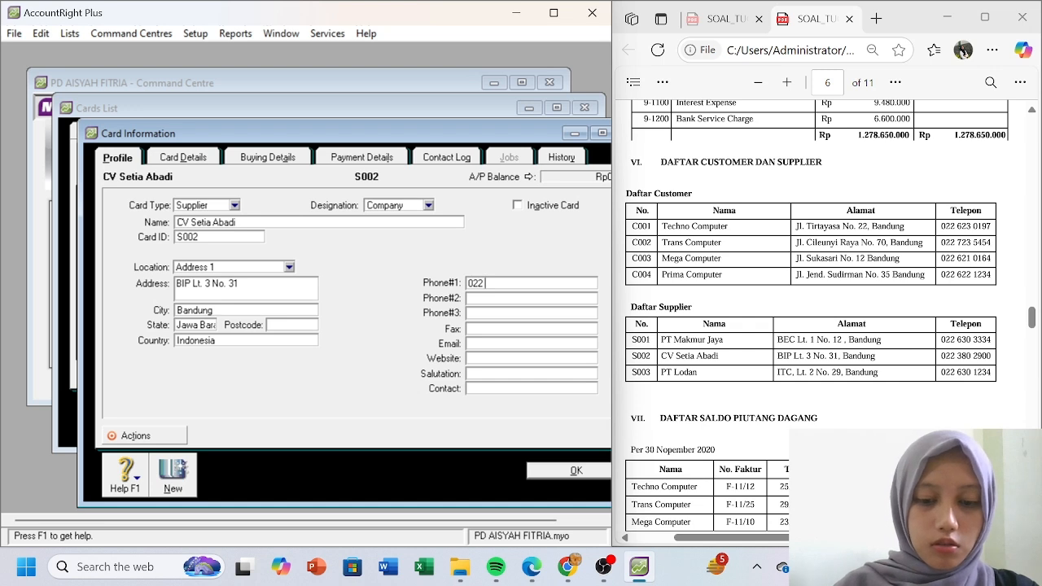
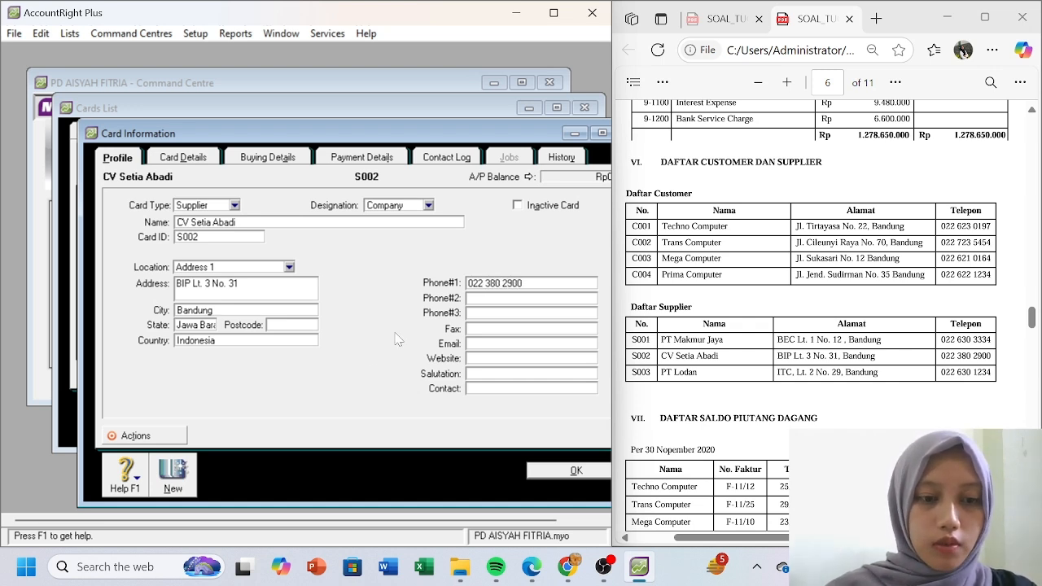
pyautogui.click(172, 474)
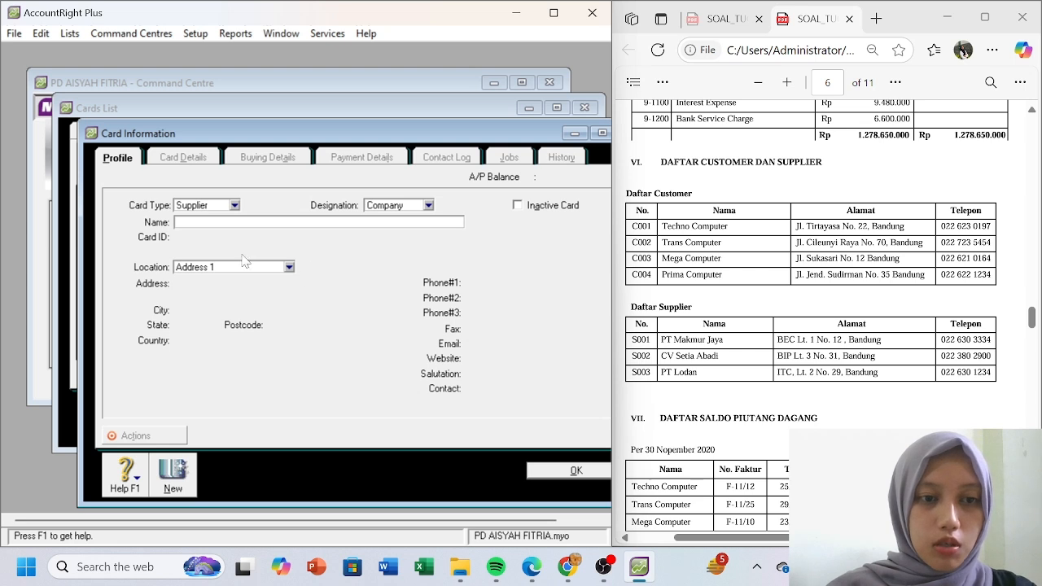
# - Enter supplier PT Lodan with card ID S003 and address ITC Lt. 2 No. 29
pyautogui.write('PT Loda')
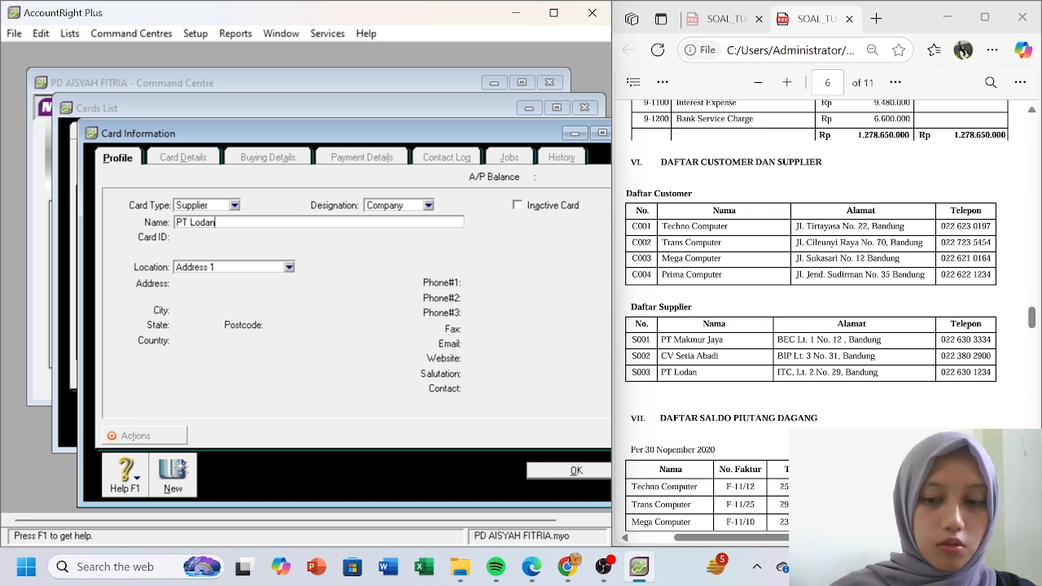
pyautogui.write('n')
pyautogui.press('Tab')
pyautogui.write('S003')
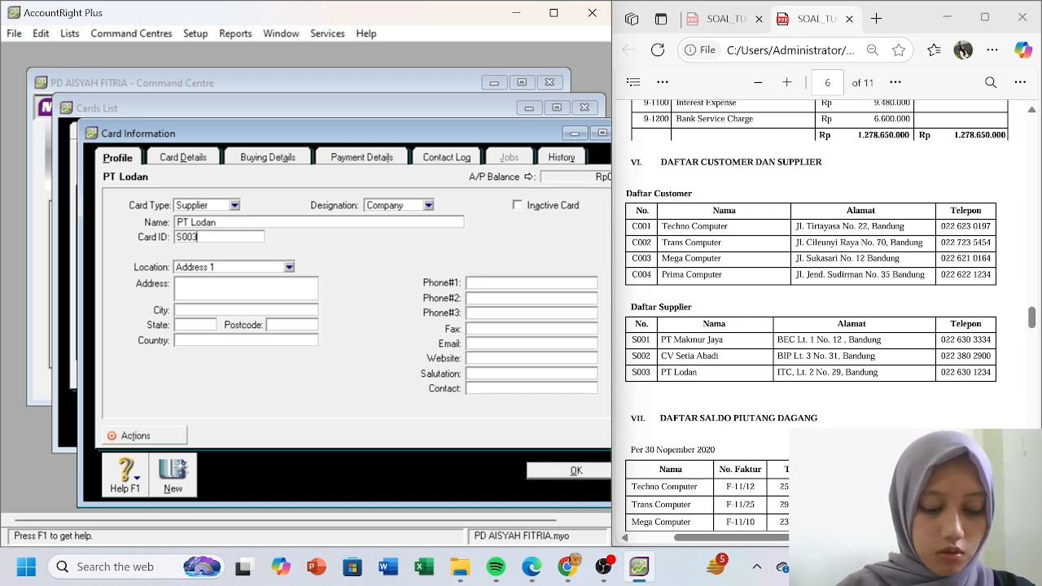
pyautogui.click(227, 294)
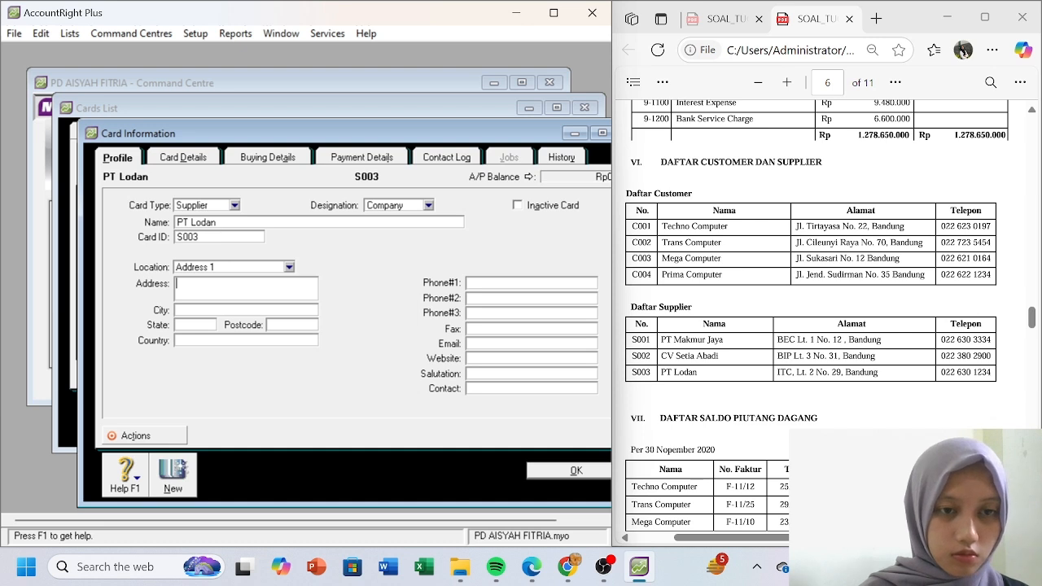
pyautogui.write('ITC ')
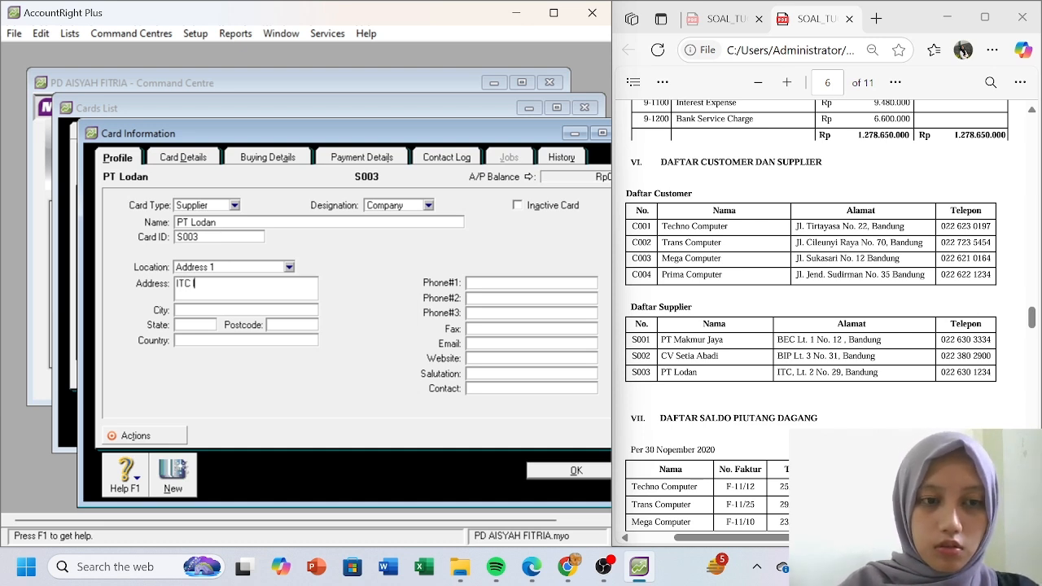
pyautogui.write('Lt.')
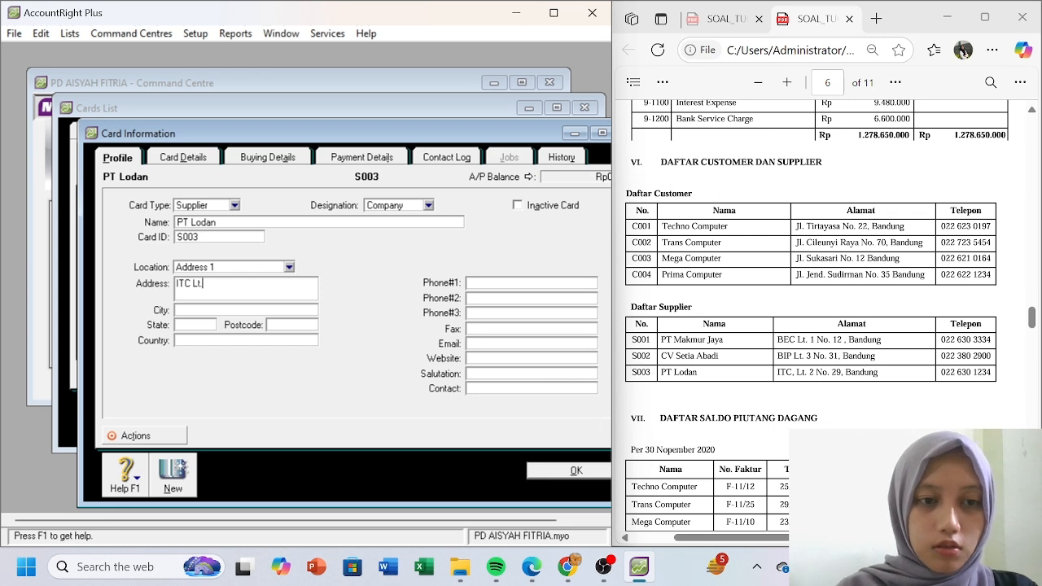
pyautogui.write(' 2 No.')
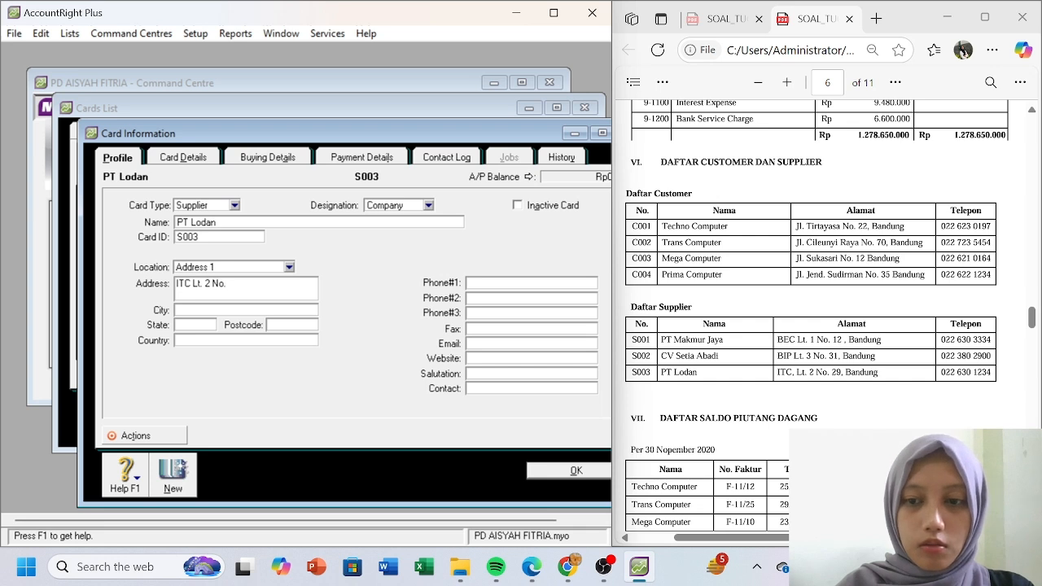
pyautogui.write(' 29')
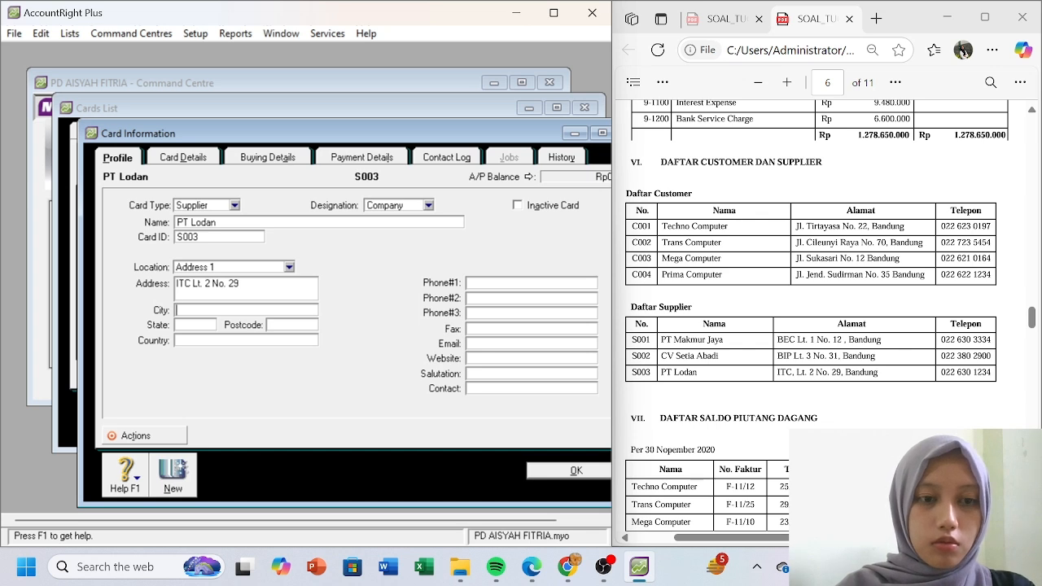
pyautogui.write('Bandung')
pyautogui.press('Tab')
pyautogui.write('J')
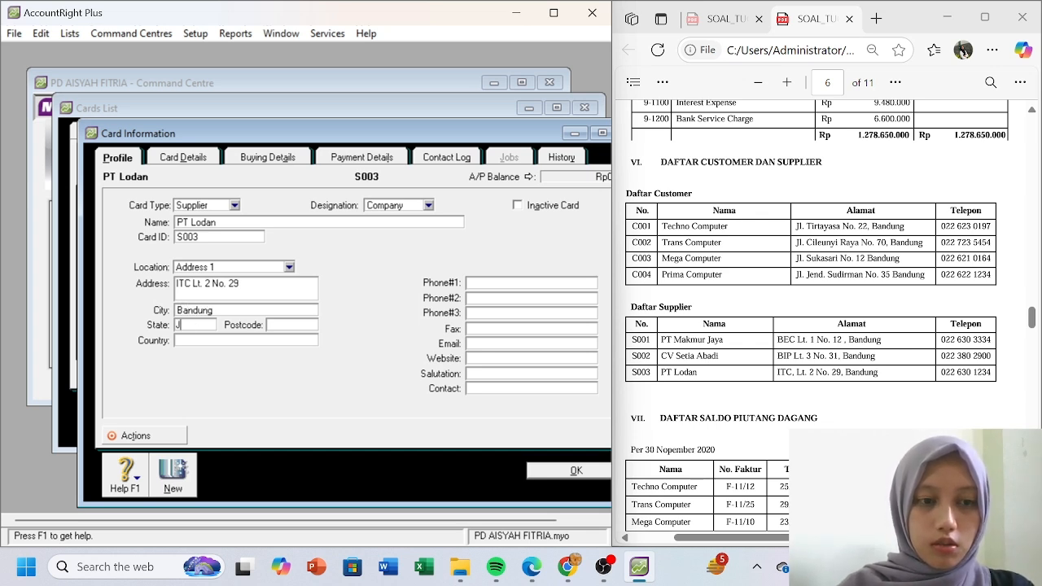
pyautogui.write('awa Barat')
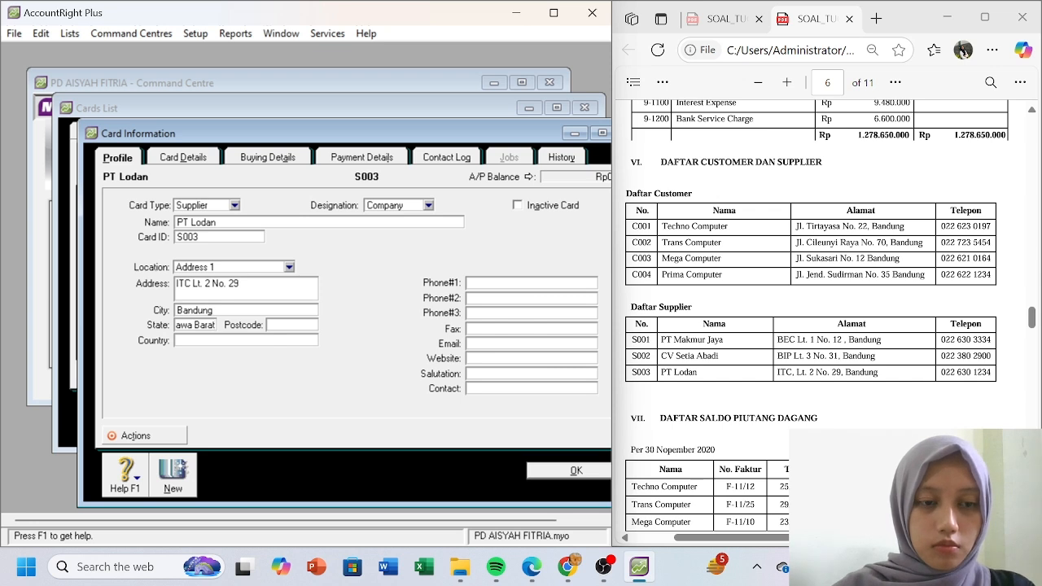
pyautogui.press('Tab')
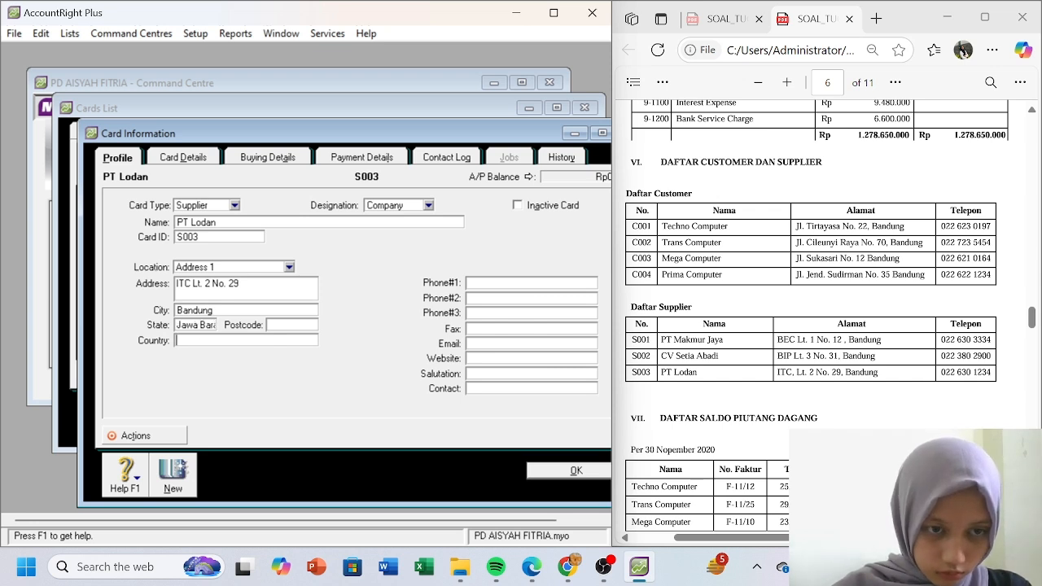
pyautogui.press('Tab')
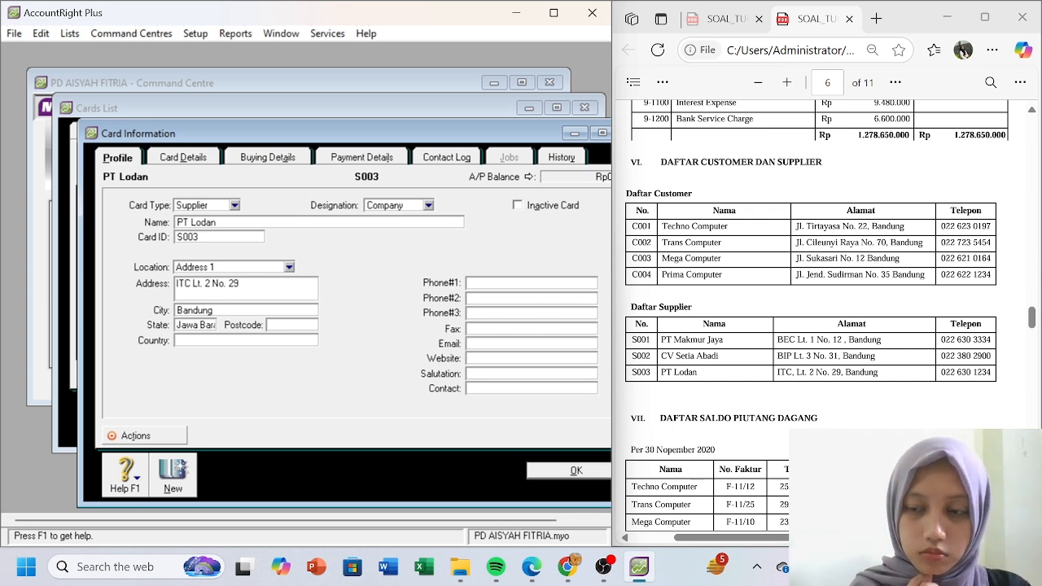
pyautogui.write('Indonesia')
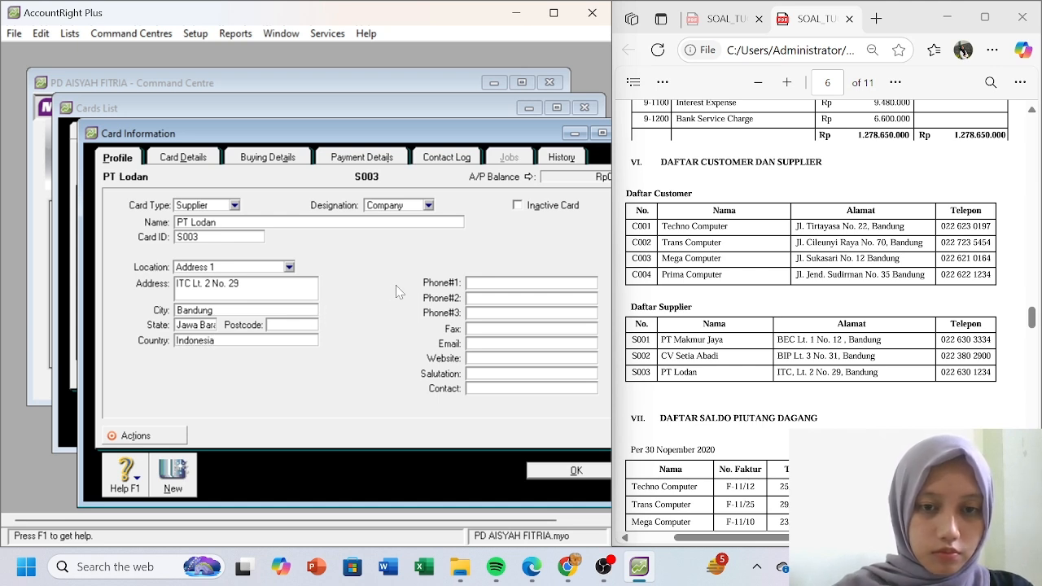
pyautogui.click(484, 283)
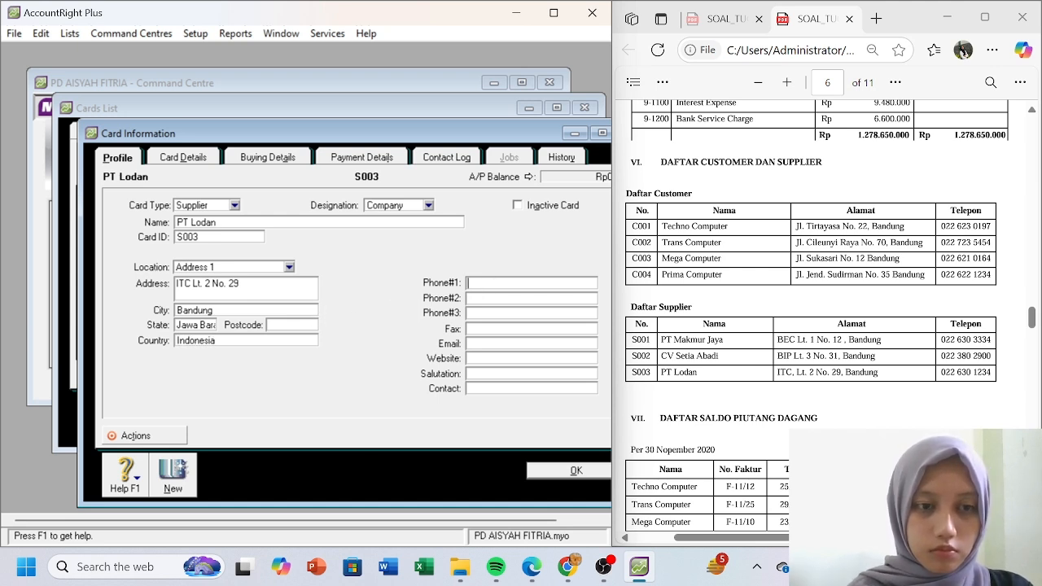
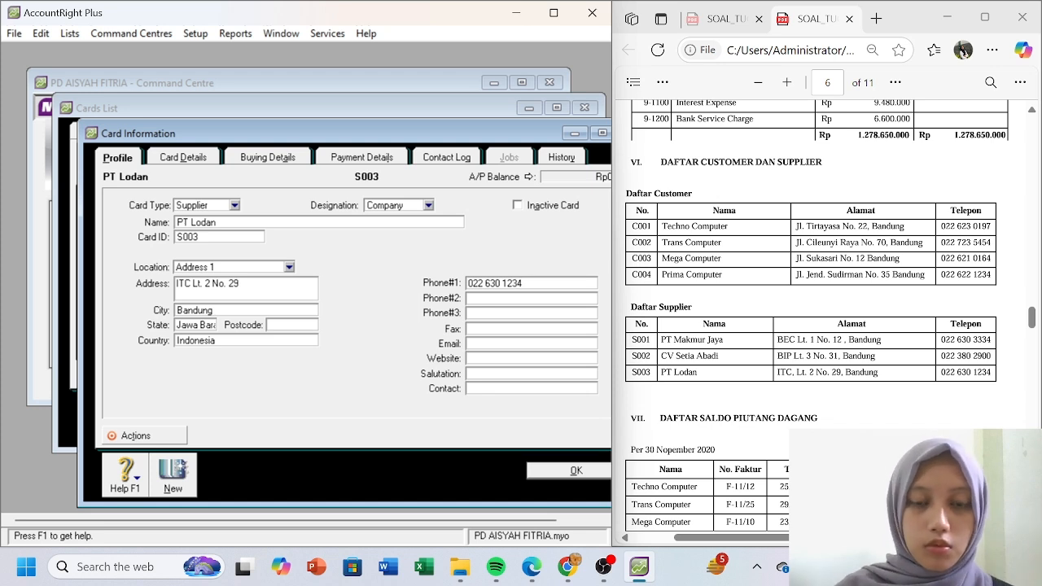
pyautogui.click(571, 471)
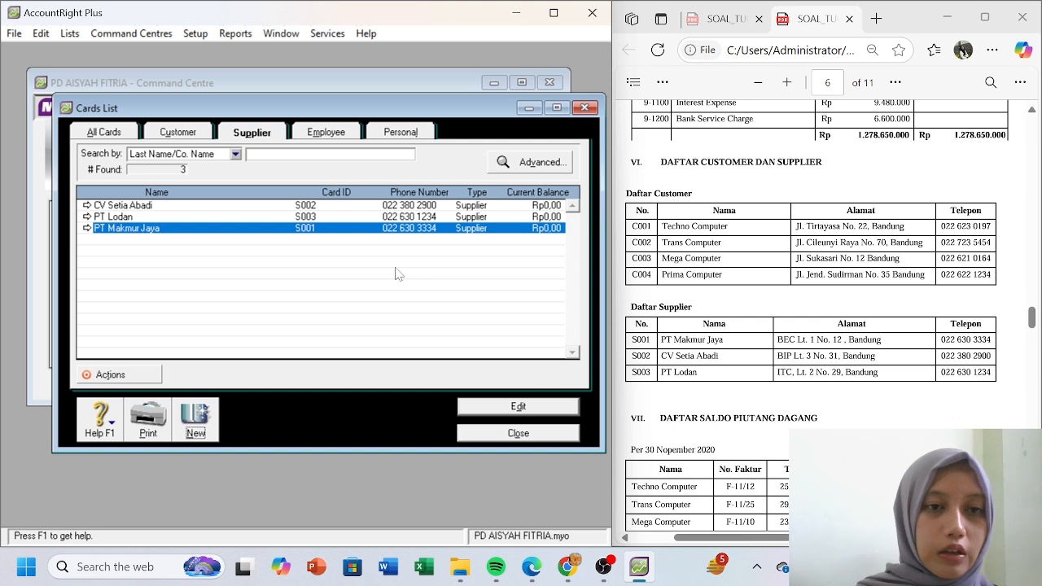
# - Close the Cards List window, leaving suppliers S001–S003 saved
pyautogui.click(530, 436)
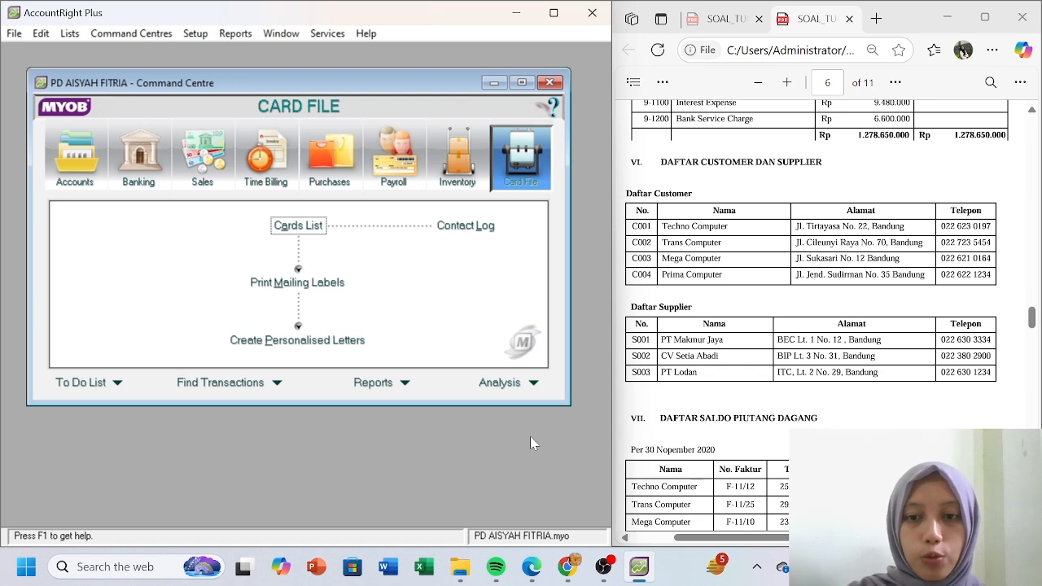
pyautogui.scroll(-3, 664, 407)
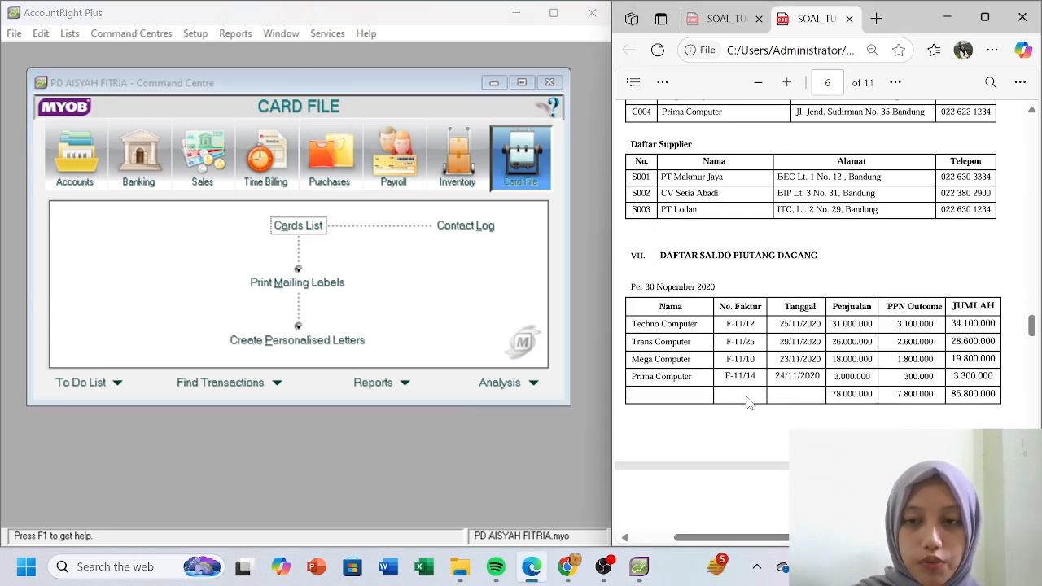
# - Open Setup > Balances > Customer Balances, select Techno Computer and start its historical sale
pyautogui.click(194, 34)
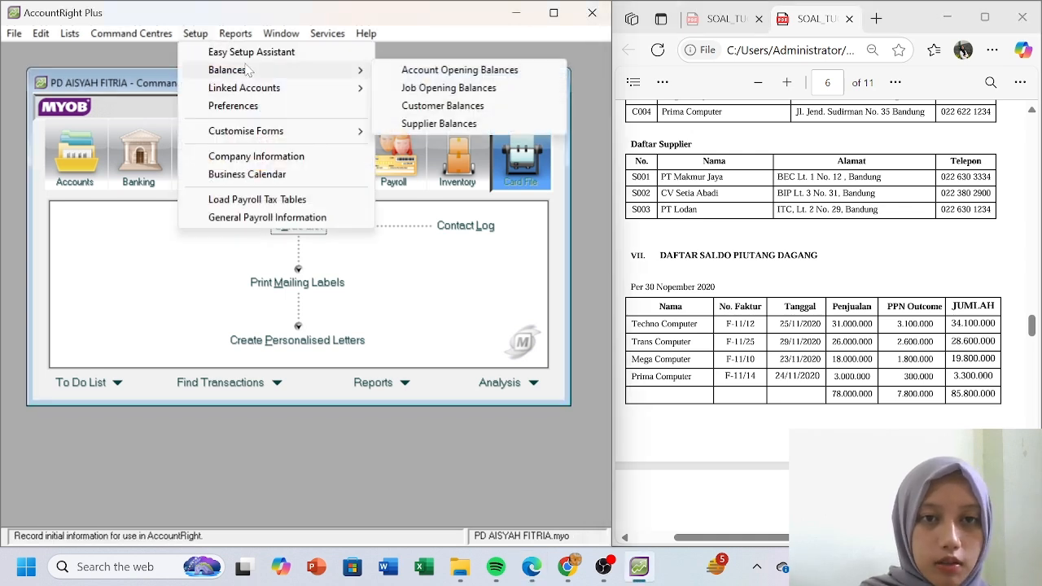
pyautogui.moveTo(349, 77)
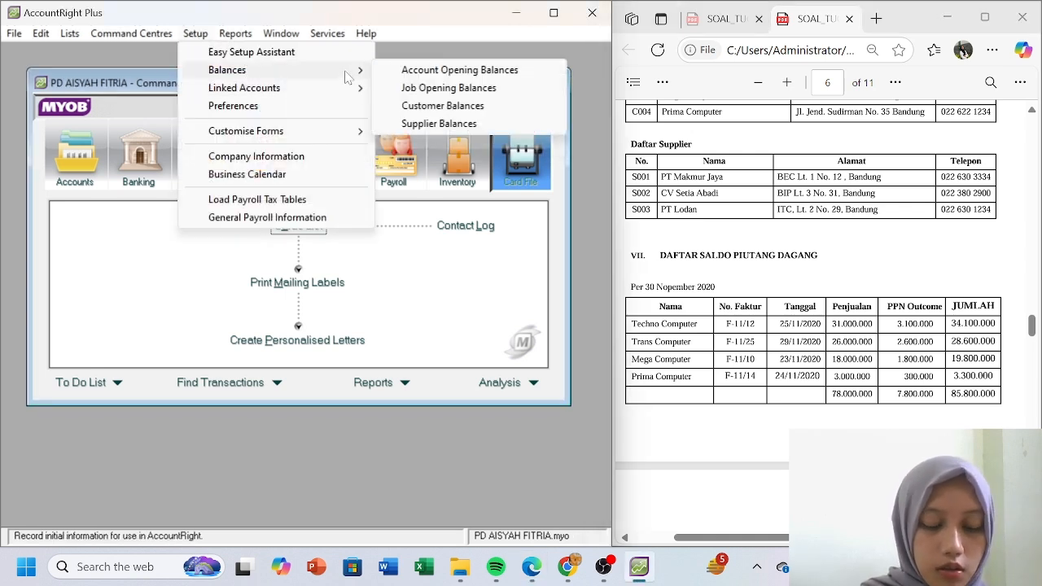
pyautogui.click(464, 105)
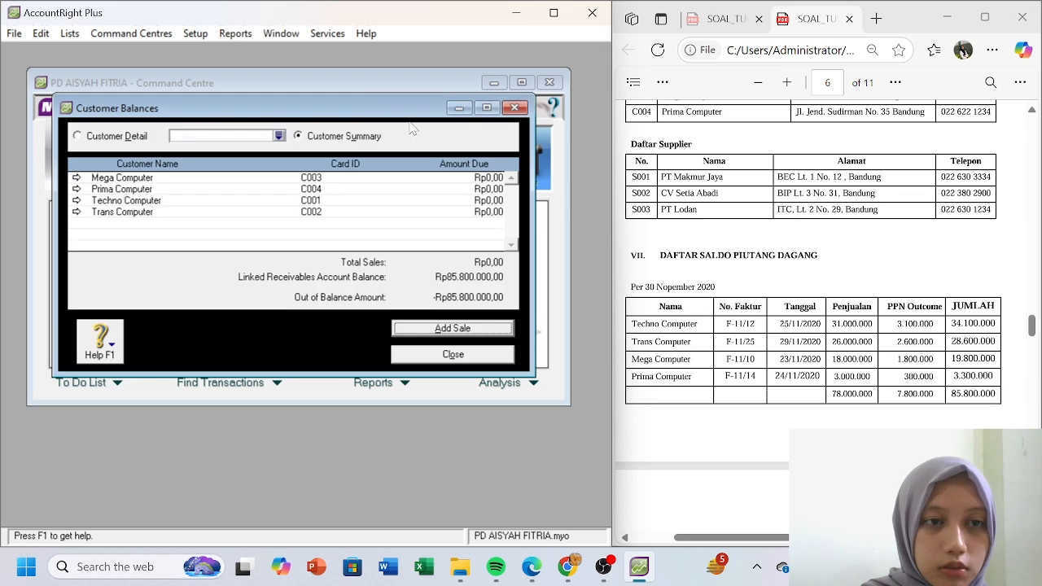
pyautogui.click(429, 328)
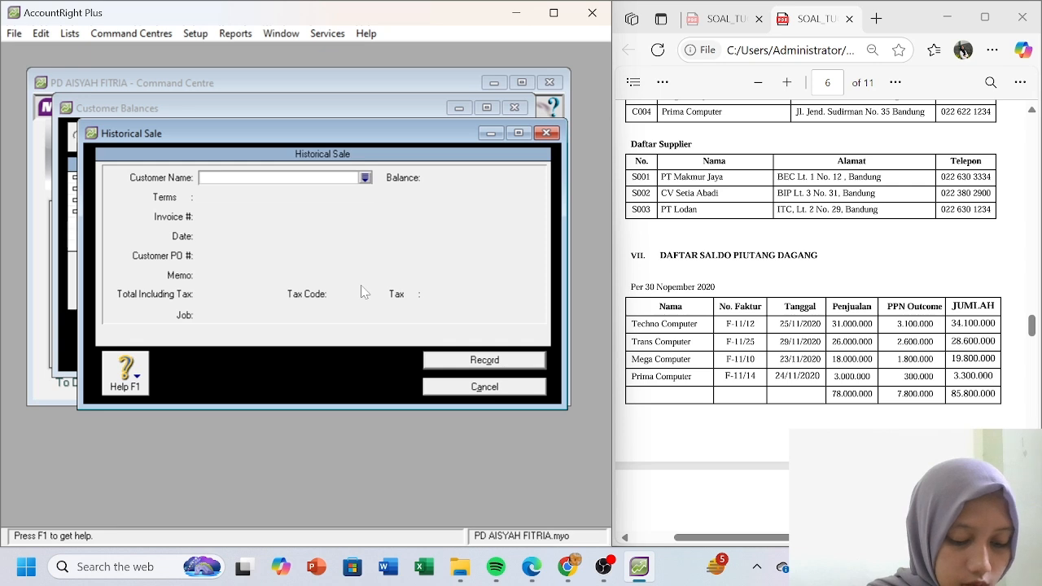
pyautogui.click(486, 390)
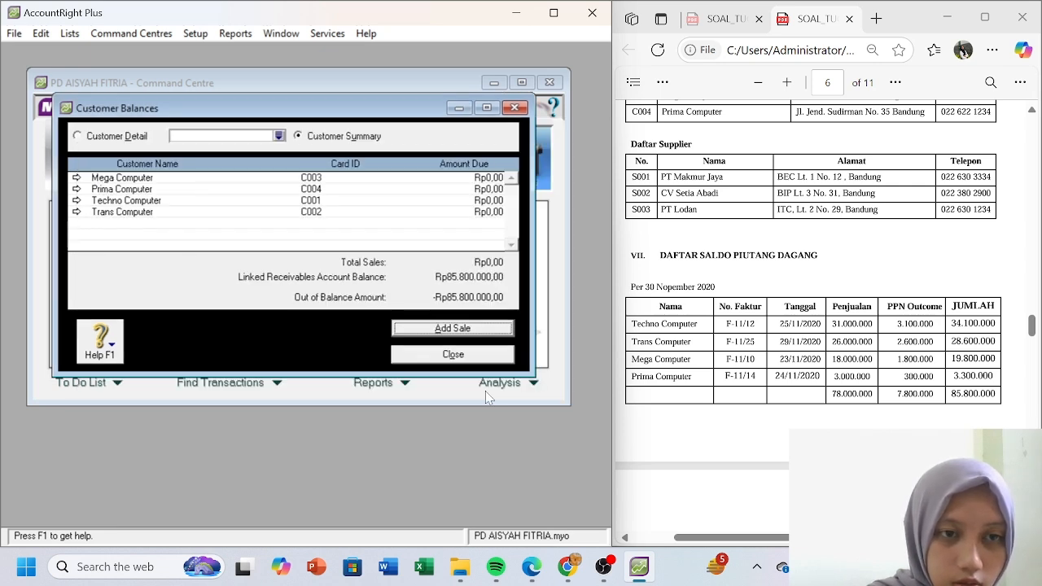
pyautogui.click(78, 203)
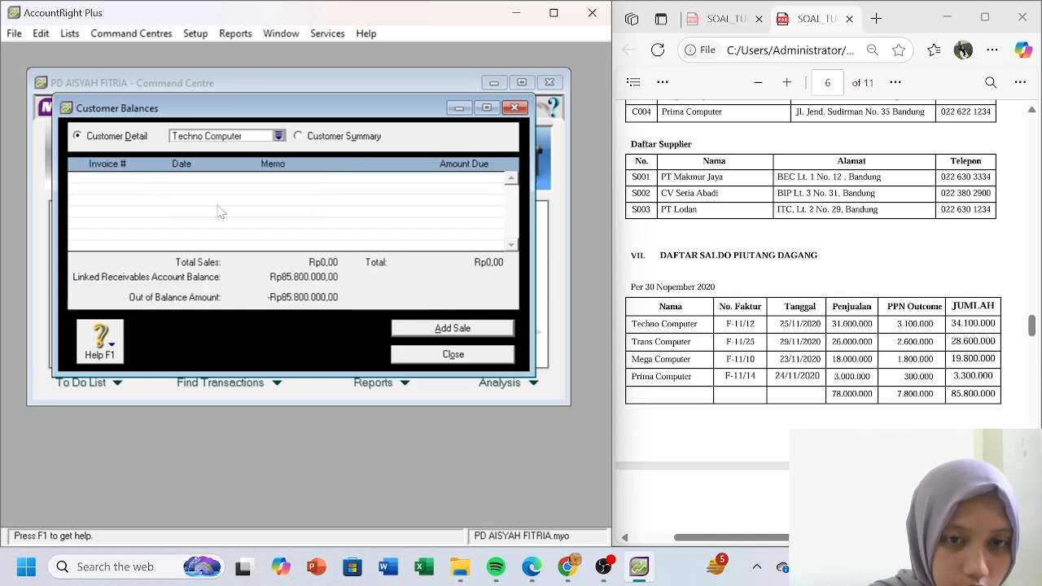
pyautogui.click(437, 328)
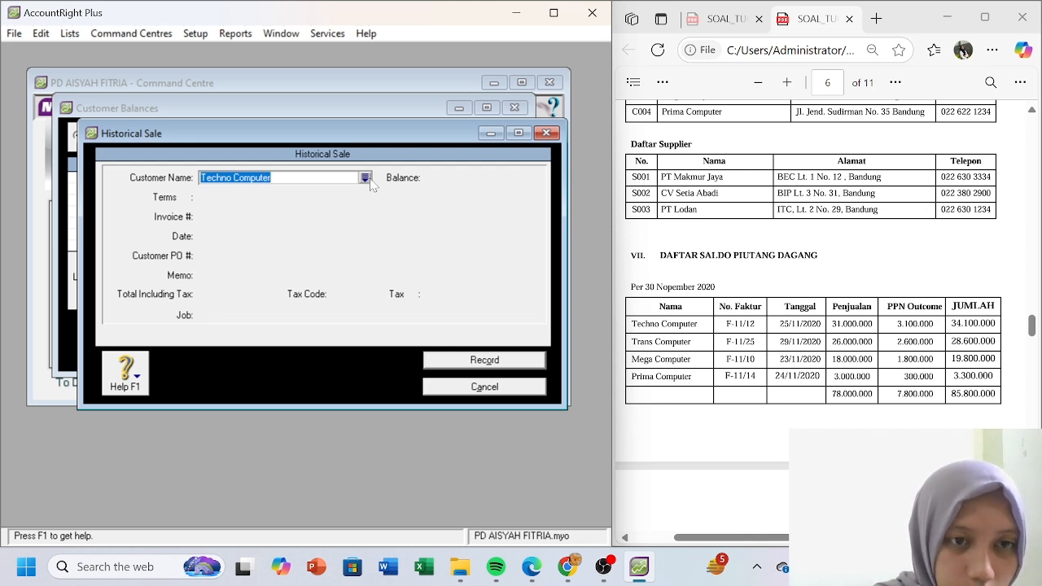
# - Set invoice F-11/12, date 25/11/2020 and memo 'Saldo Piutang Dagang' on Techno Computer's sale
pyautogui.press('Tab')
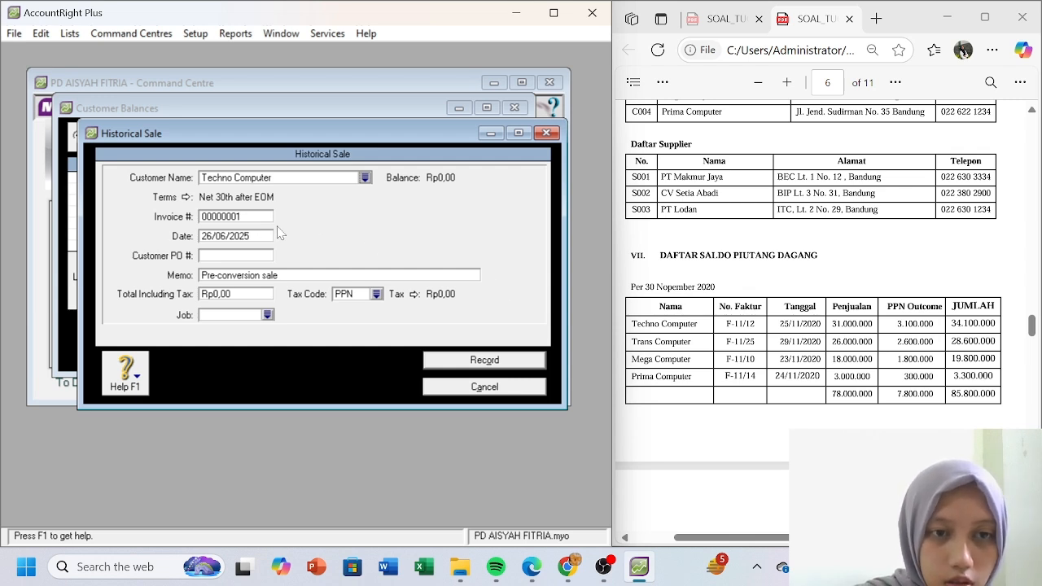
pyautogui.click(255, 218)
pyautogui.write('F')
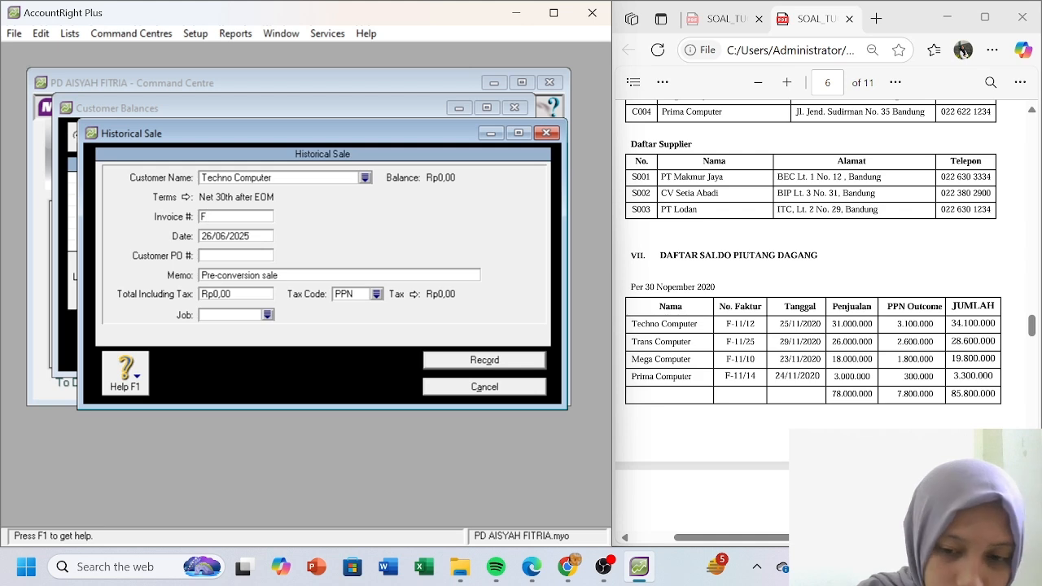
pyautogui.write('-11')
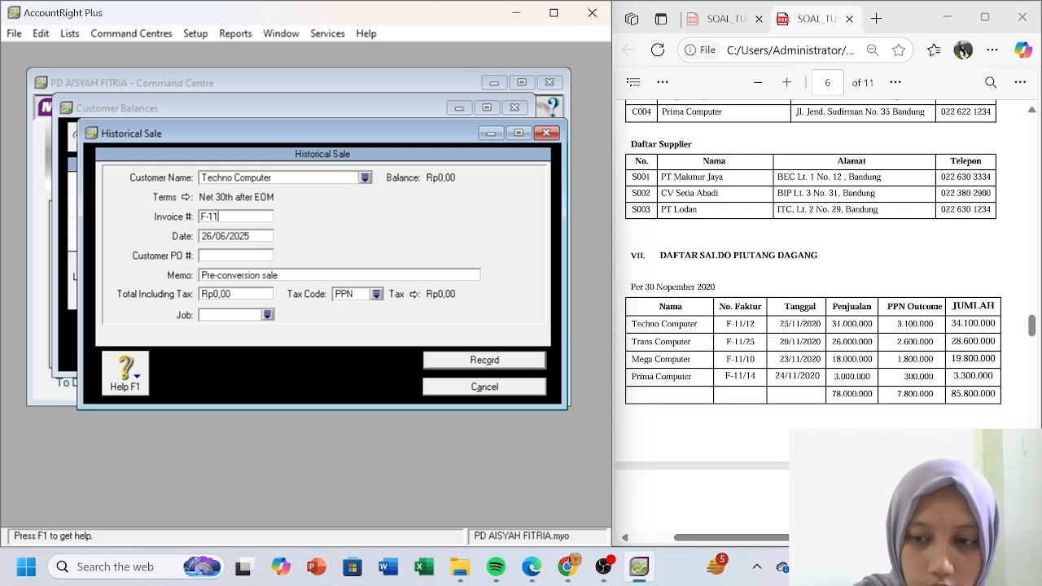
pyautogui.write('/12')
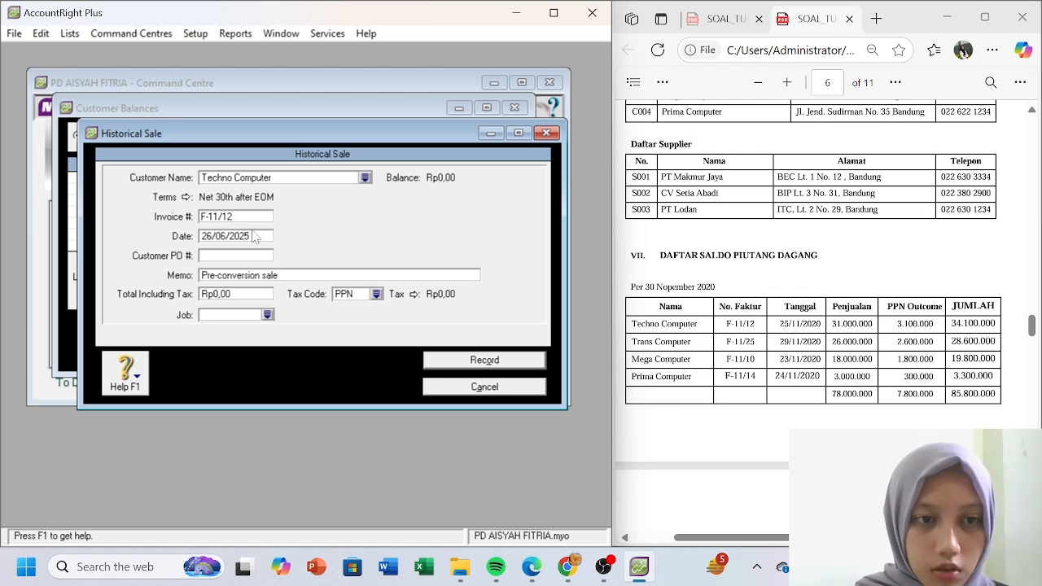
pyautogui.press('Tab')
pyautogui.write('25')
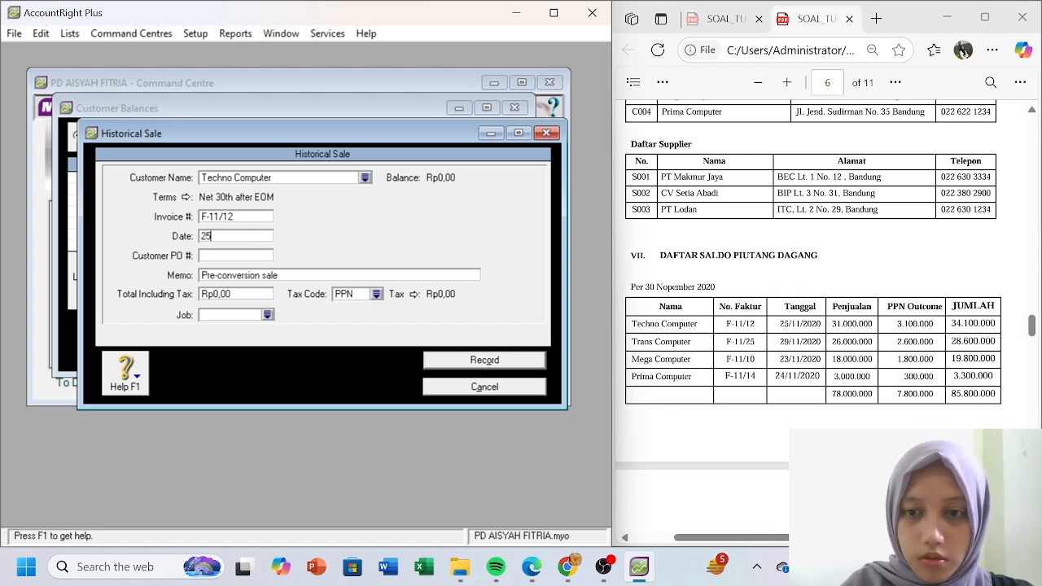
pyautogui.write('/11/2020')
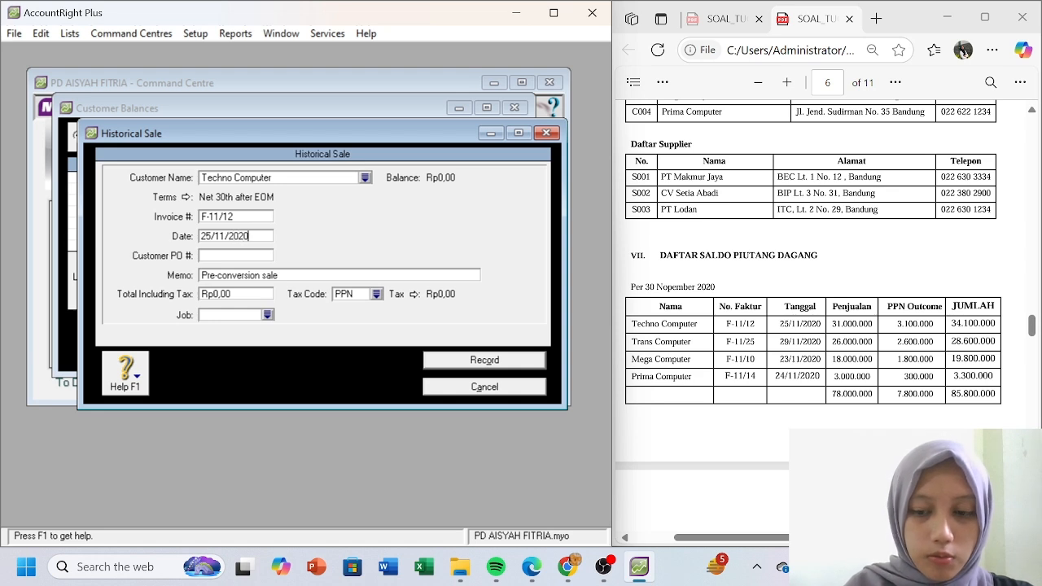
pyautogui.press('Tab')
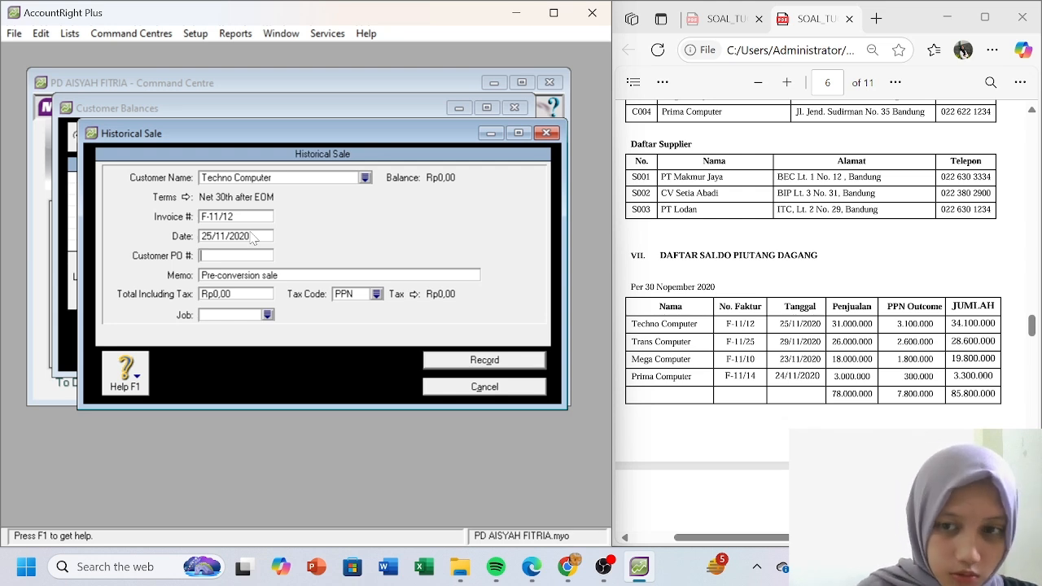
pyautogui.click(256, 277)
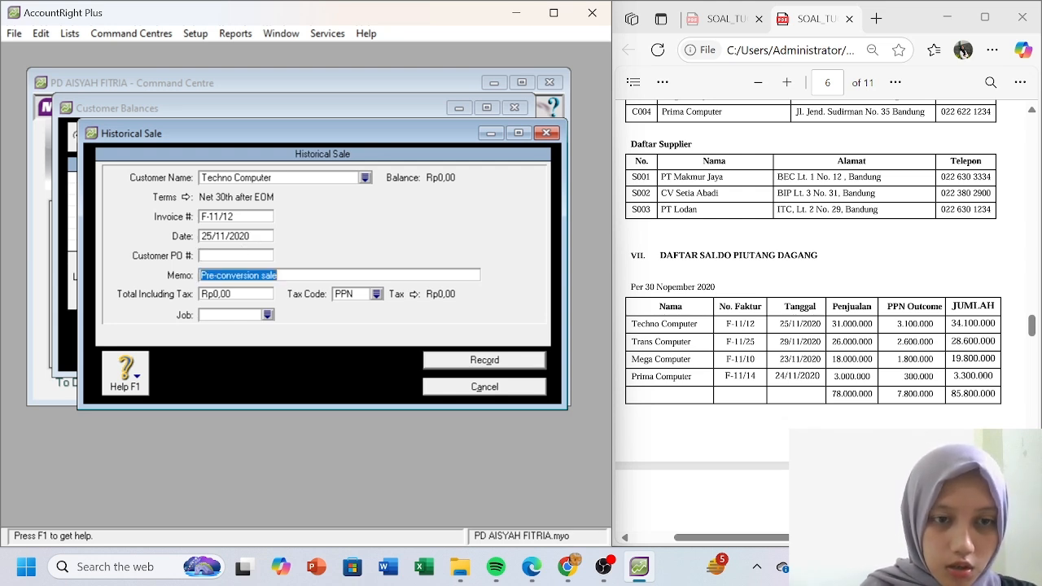
pyautogui.write('Saldo P')
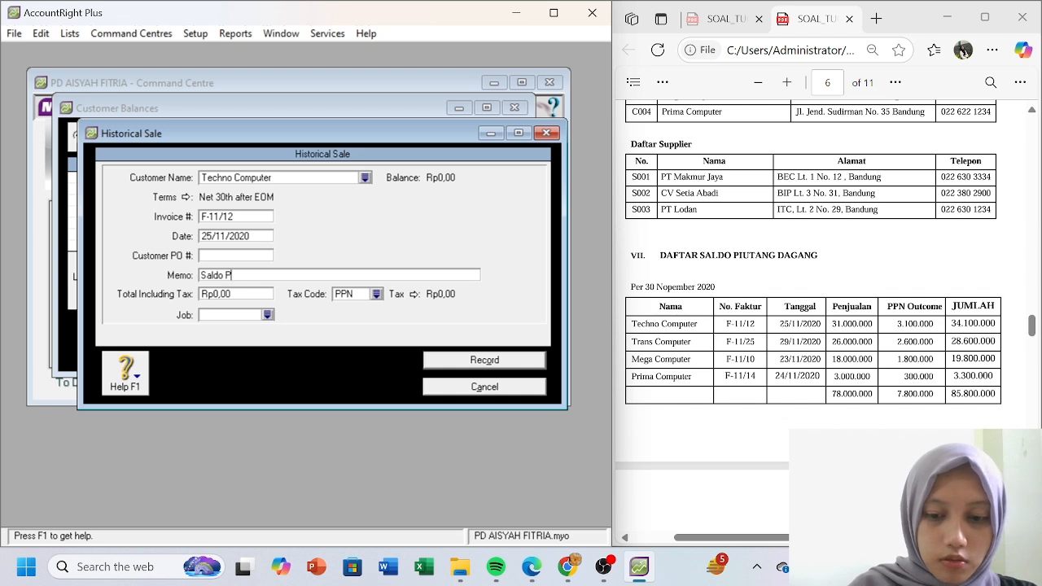
pyautogui.write('iutang Dagang')
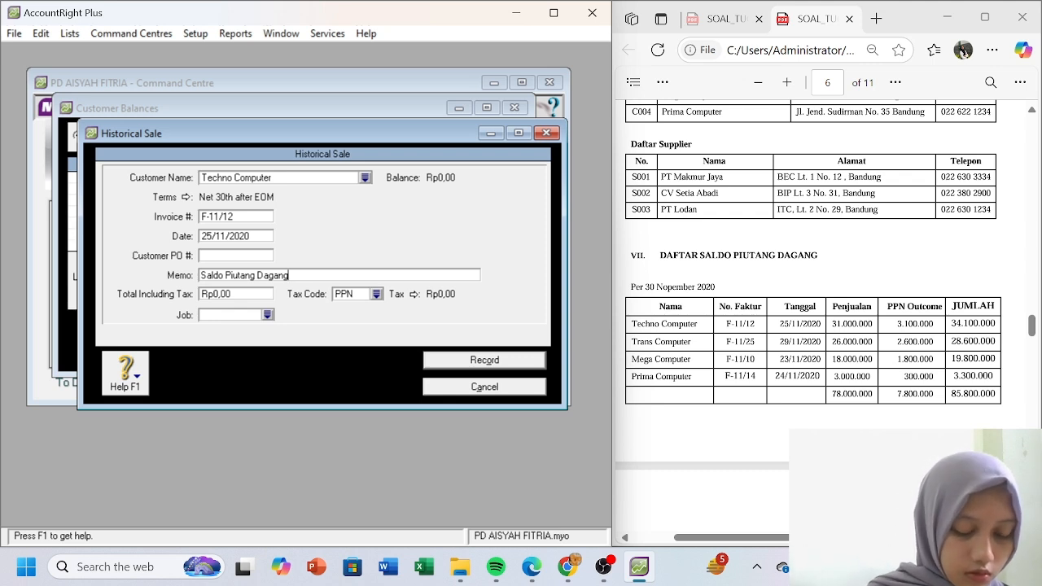
# - Enter the Rp34.100.000 total, apply tax code N-T, and record the sale
pyautogui.click(250, 296)
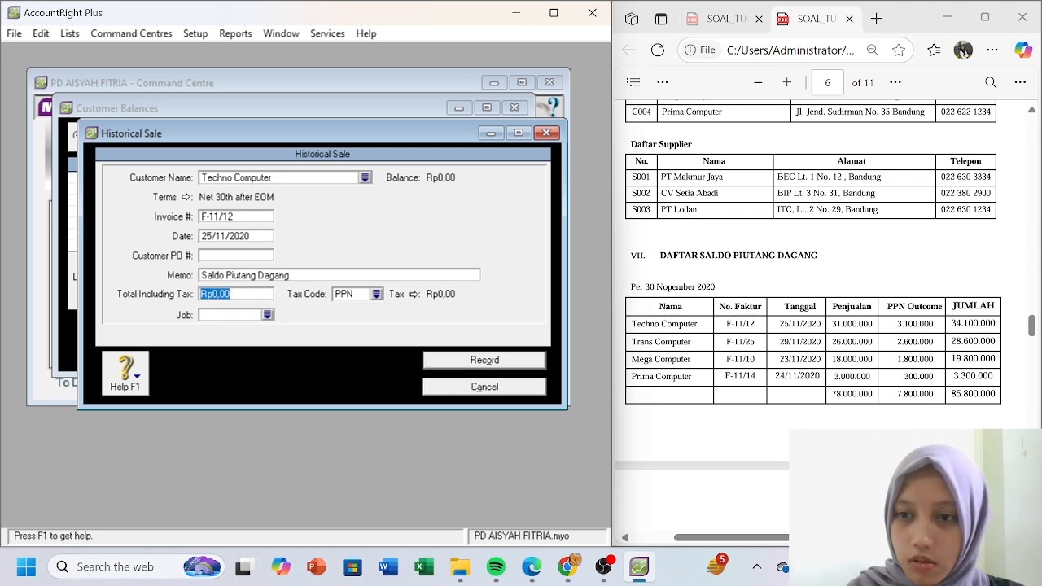
pyautogui.write('34100000')
pyautogui.press('Tab')
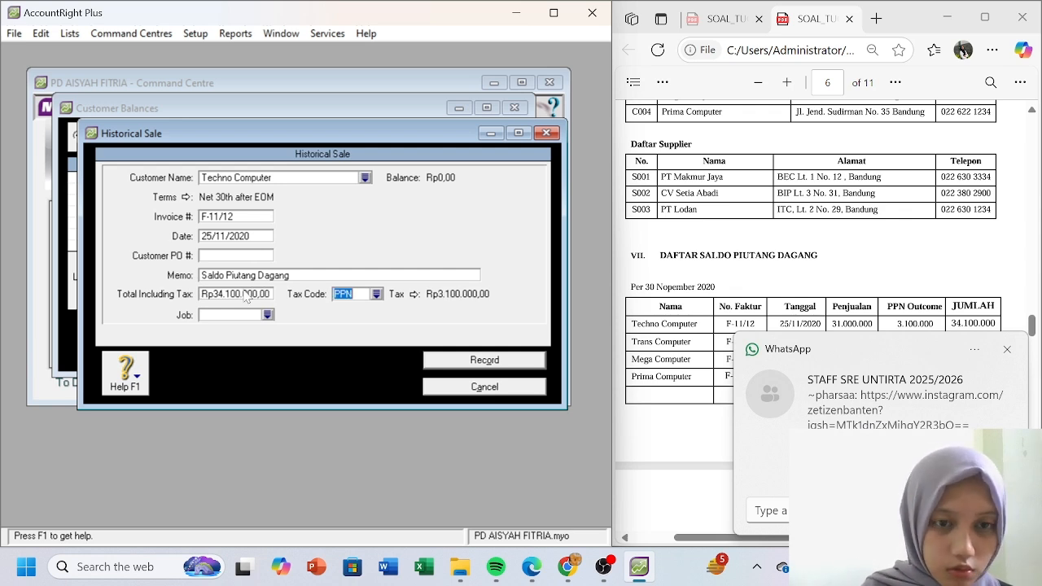
pyautogui.click(377, 295)
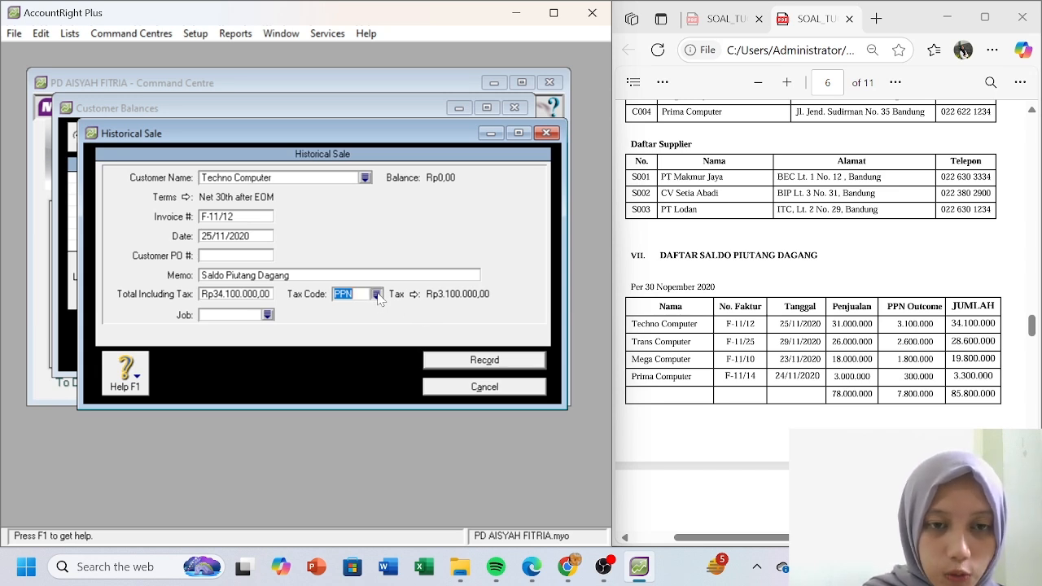
pyautogui.click(277, 197)
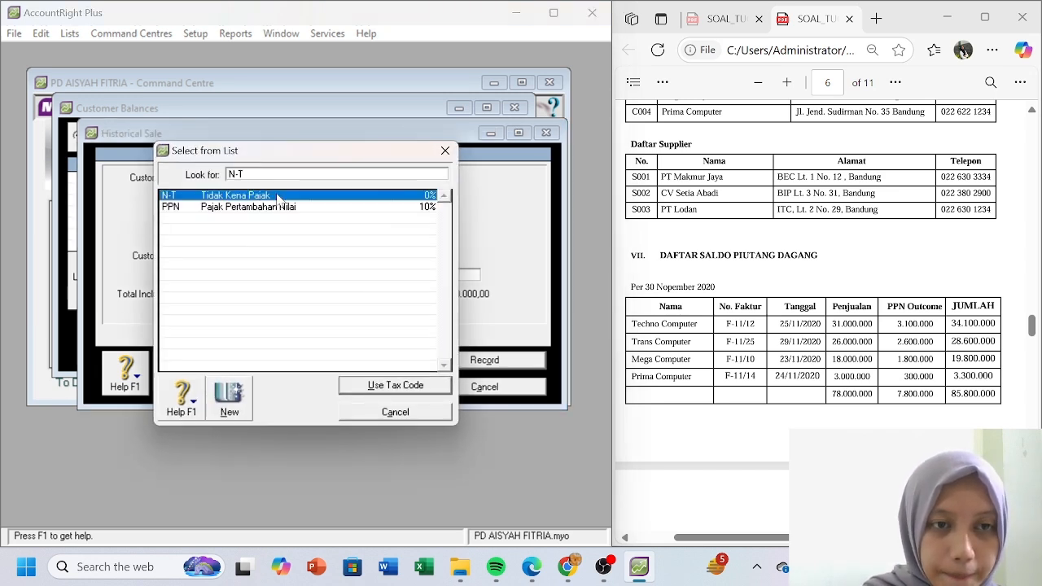
pyautogui.click(387, 390)
pyautogui.click(455, 362)
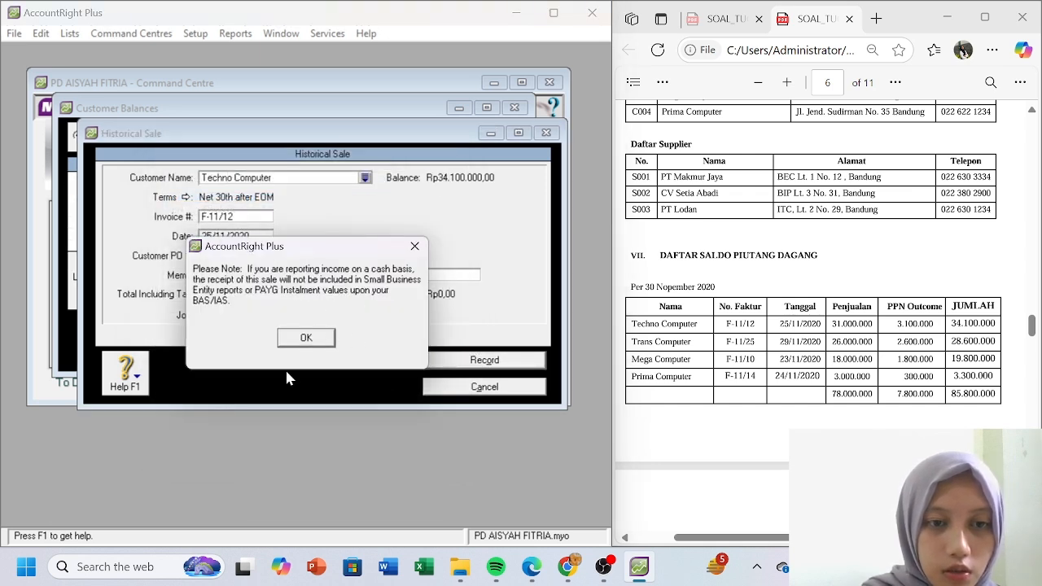
# - Dismiss the cash-basis note and switch the customer detail to Trans Computer
pyautogui.click(303, 340)
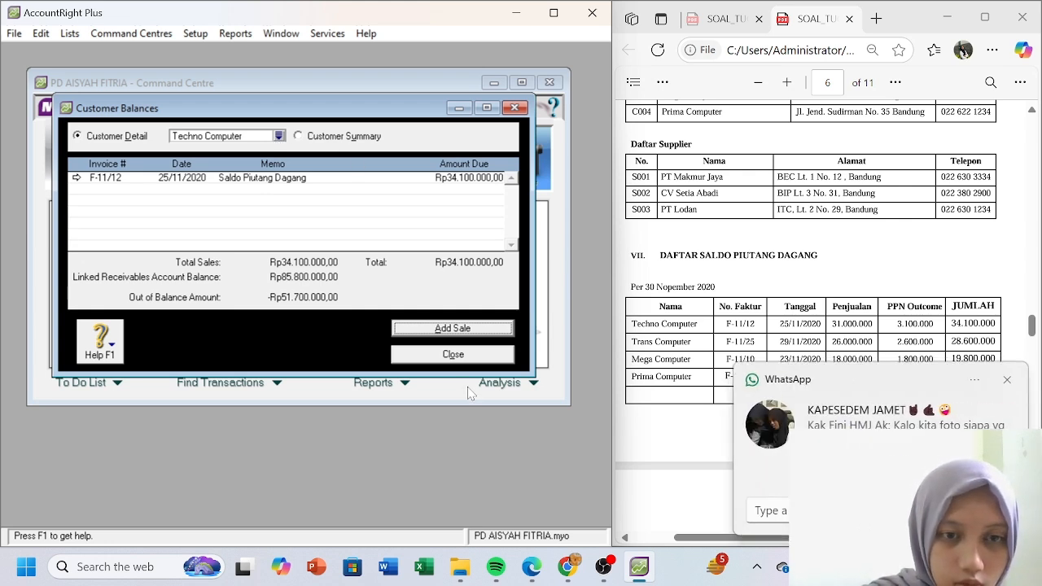
pyautogui.click(278, 137)
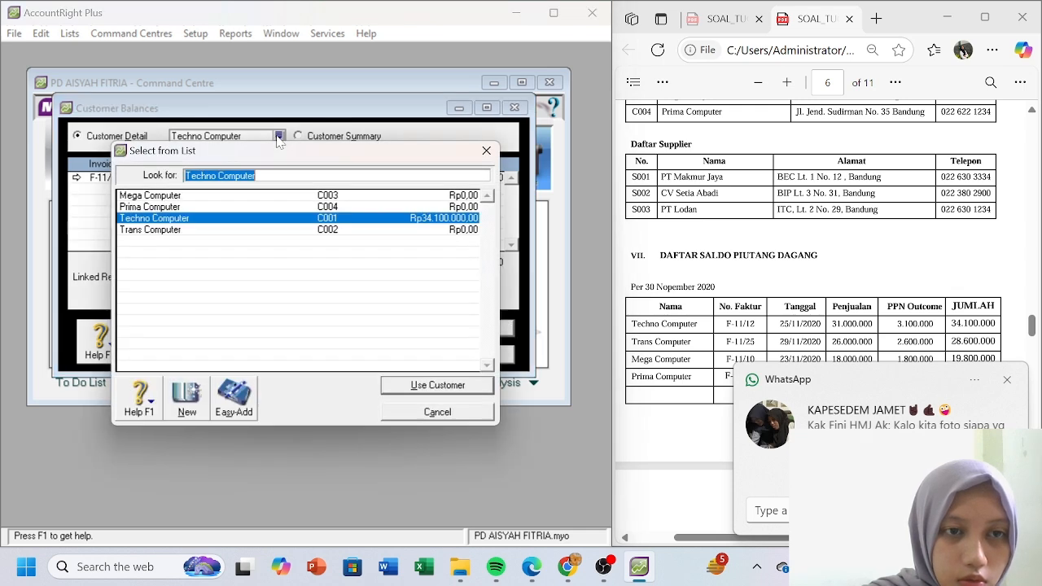
pyautogui.doubleClick(252, 232)
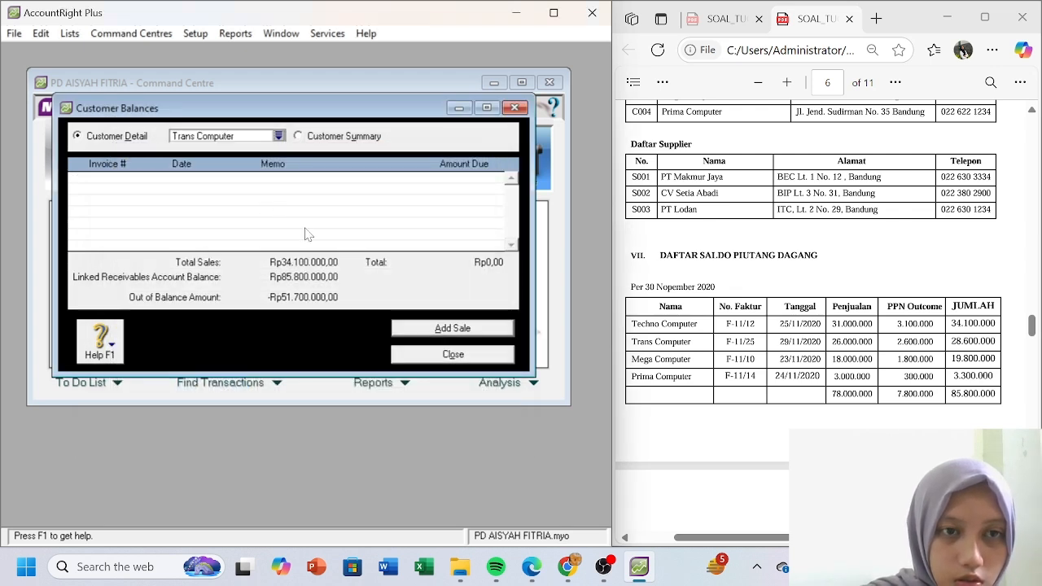
# - Start Trans Computer's historical sale with invoice F-11/25 dated 29/11/2020
pyautogui.click(437, 328)
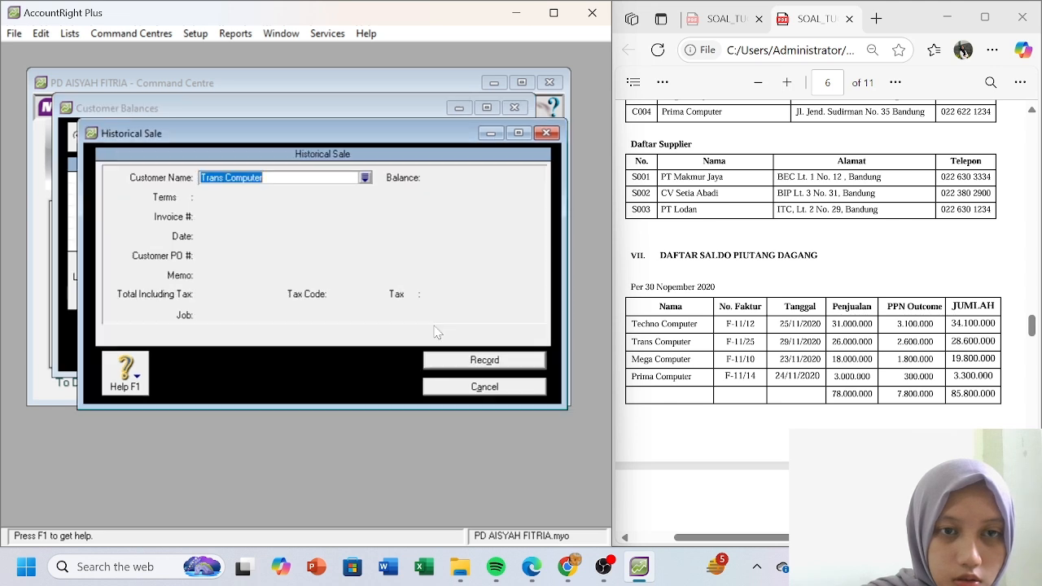
pyautogui.press('Tab')
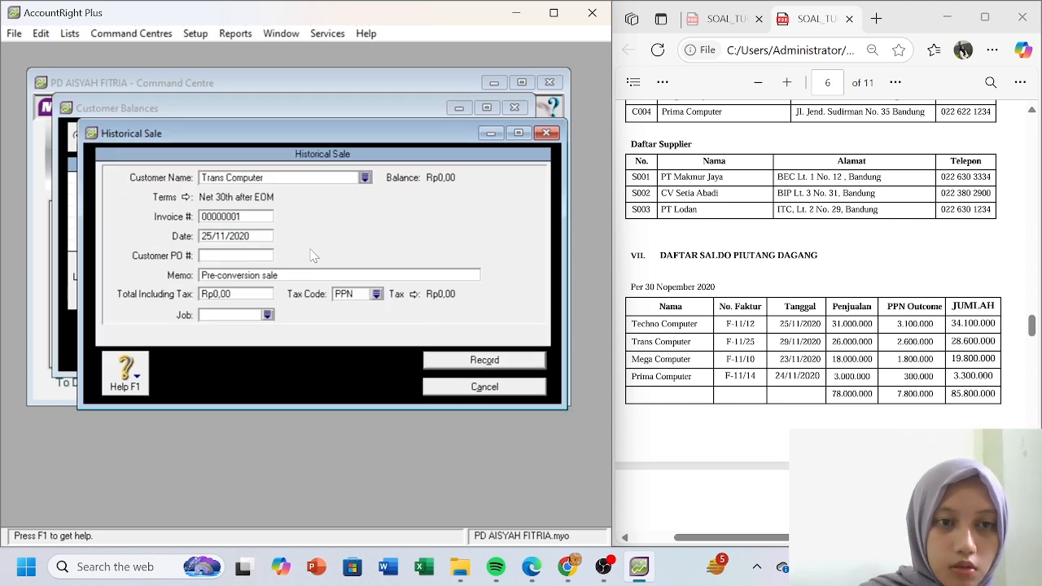
pyautogui.click(251, 217)
pyautogui.click(251, 217)
pyautogui.write('F-')
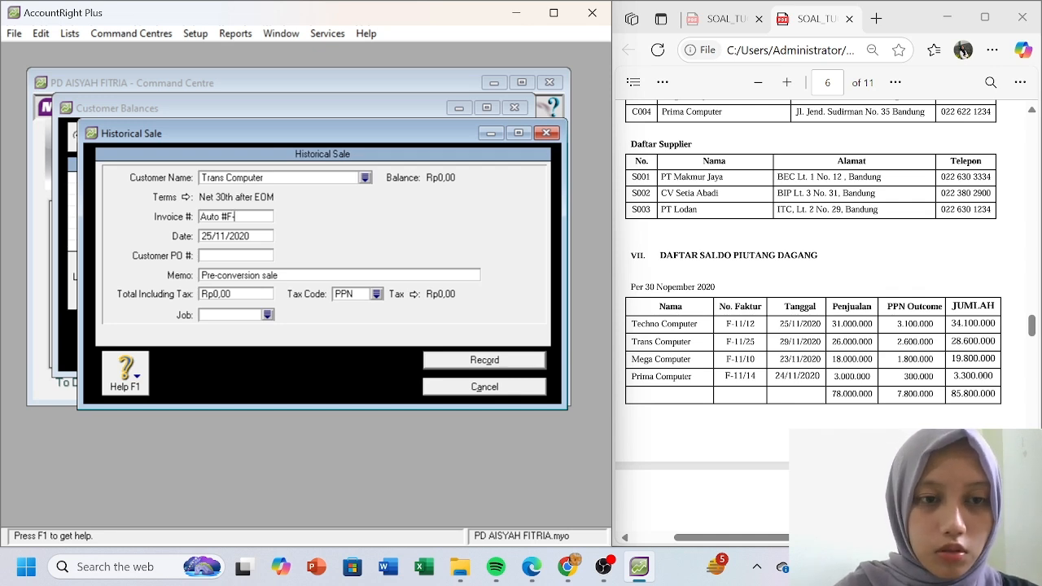
pyautogui.press('BackSpace')
pyautogui.press('BackSpace')
pyautogui.press('BackSpace')
pyautogui.press('BackSpace')
pyautogui.press('BackSpace')
pyautogui.press('BackSpace')
pyautogui.press('BackSpace')
pyautogui.write('F')
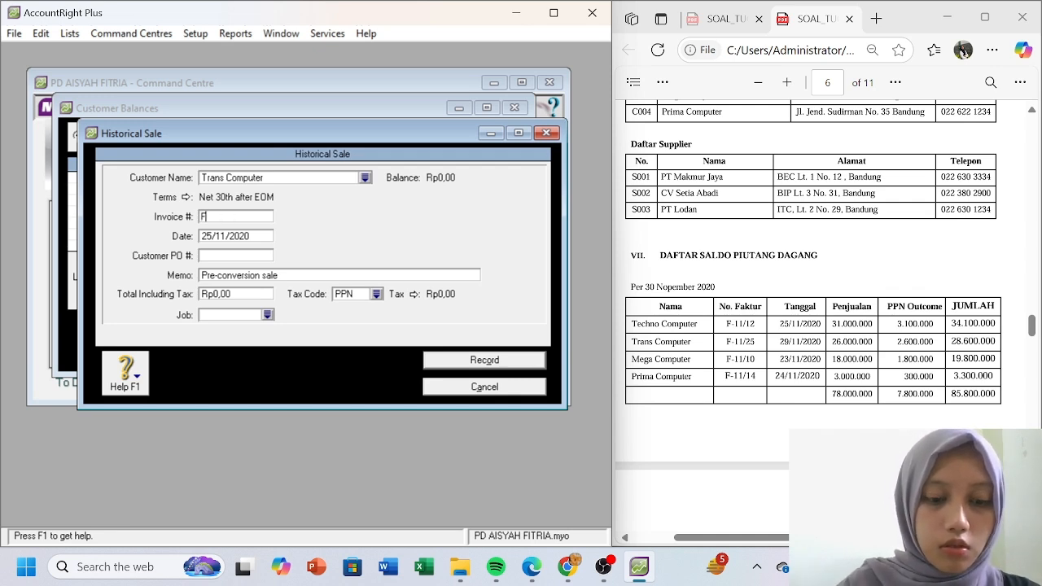
pyautogui.write('-11/25')
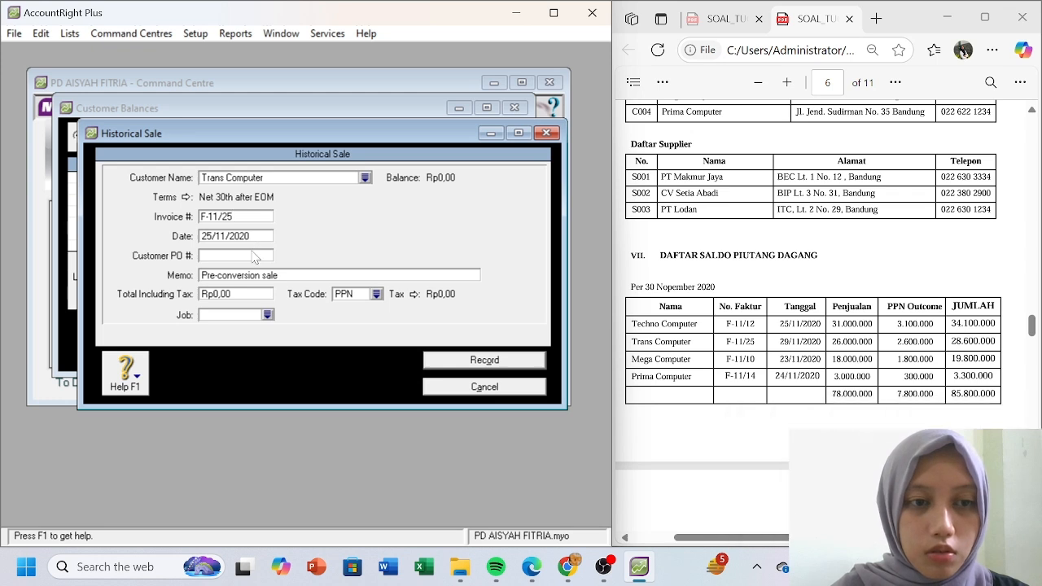
pyautogui.press('Tab')
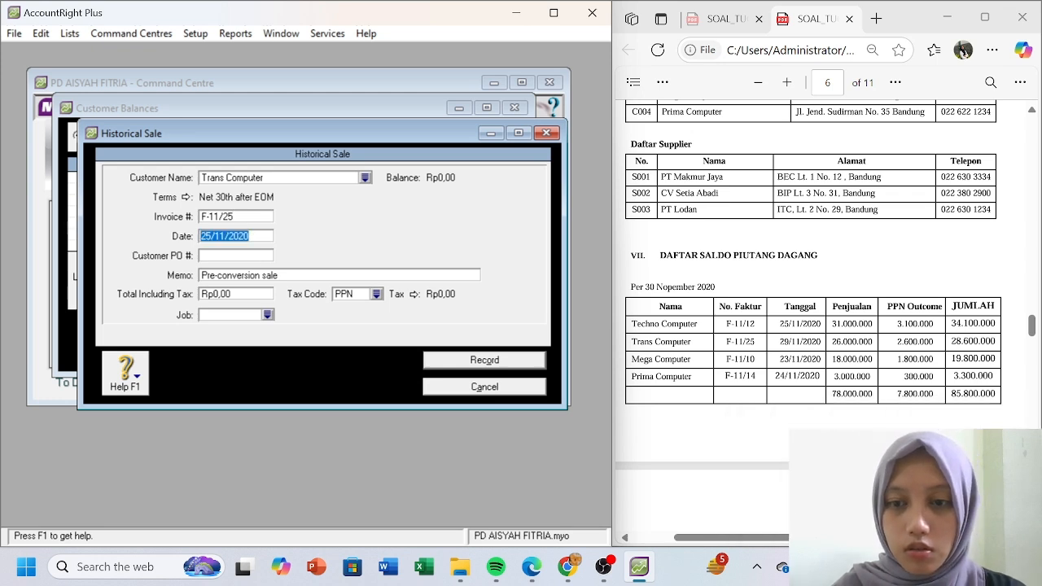
pyautogui.write('29/11')
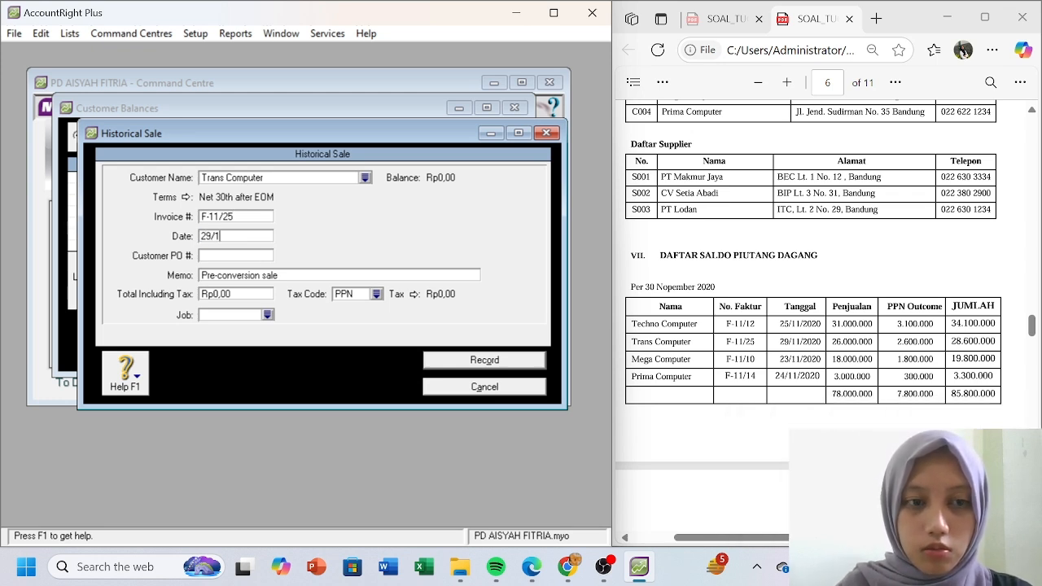
pyautogui.write('/2020')
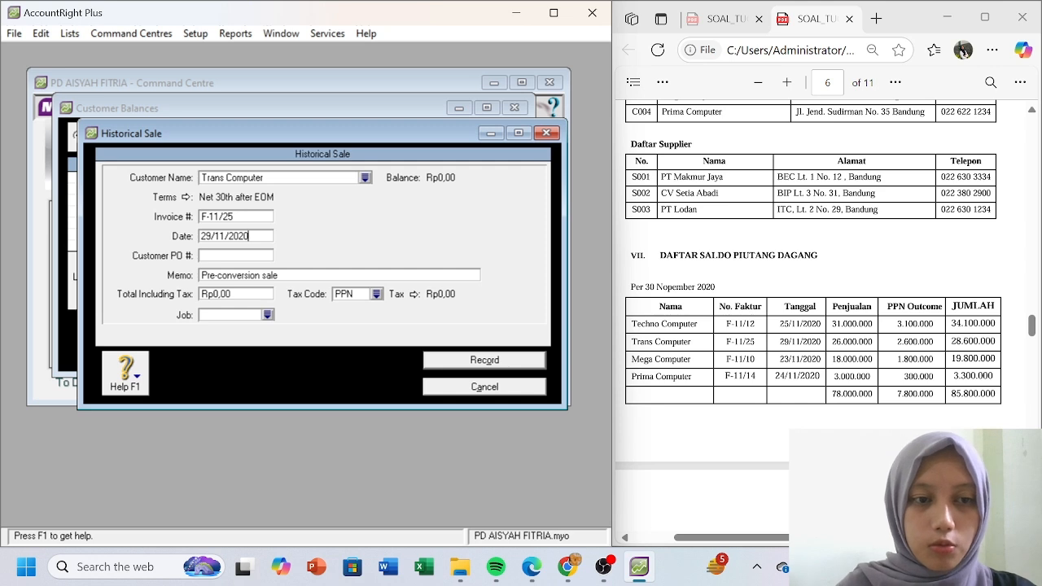
# - Add memo 'Saldo Piutang dagang', total Rp28.600.000 and tax code N-T, then record the sale
pyautogui.click(253, 277)
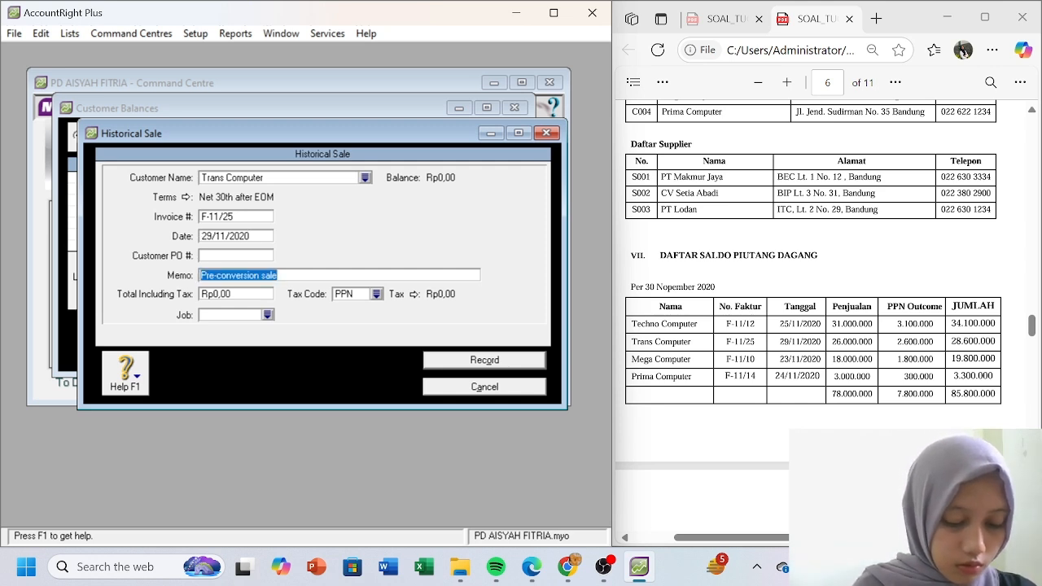
pyautogui.write('Saldo')
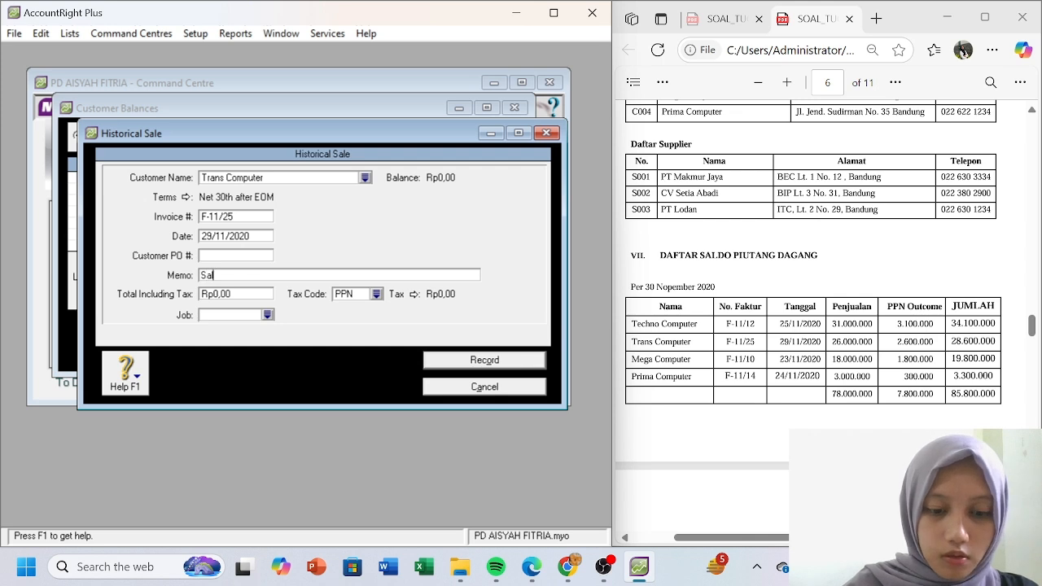
pyautogui.write(' Pi')
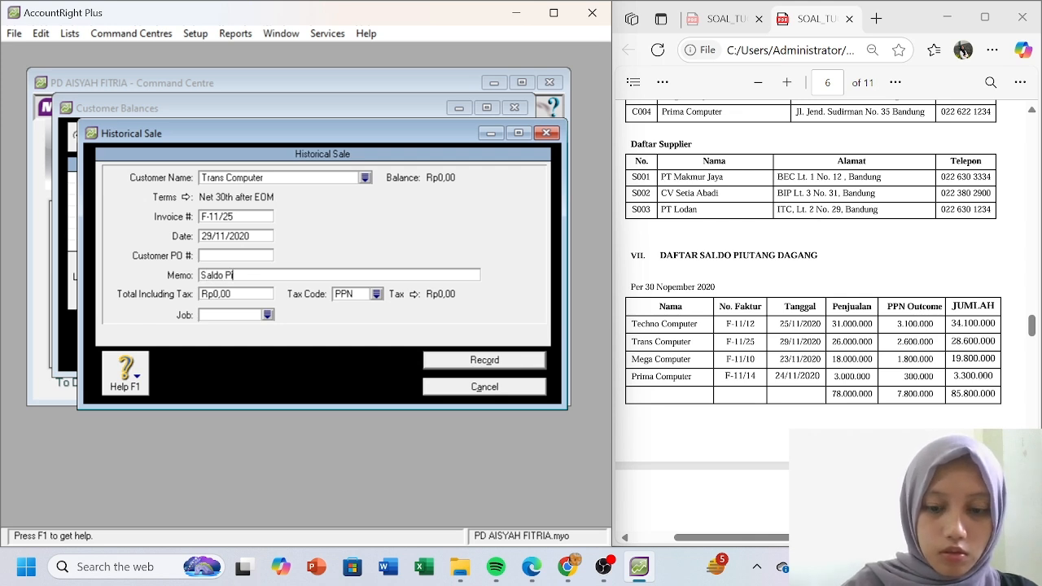
pyautogui.write('uta')
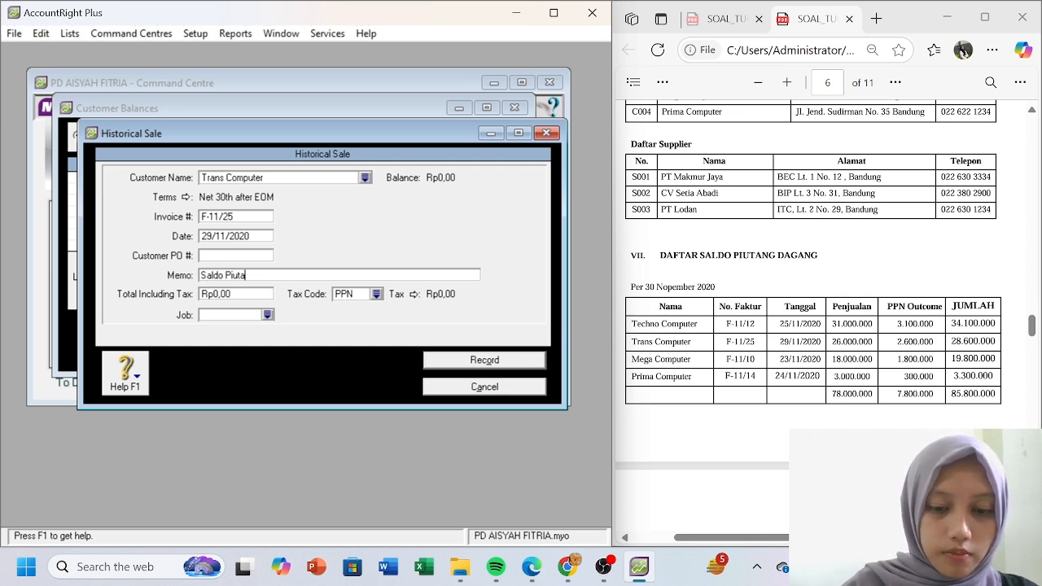
pyautogui.write('ng dagang')
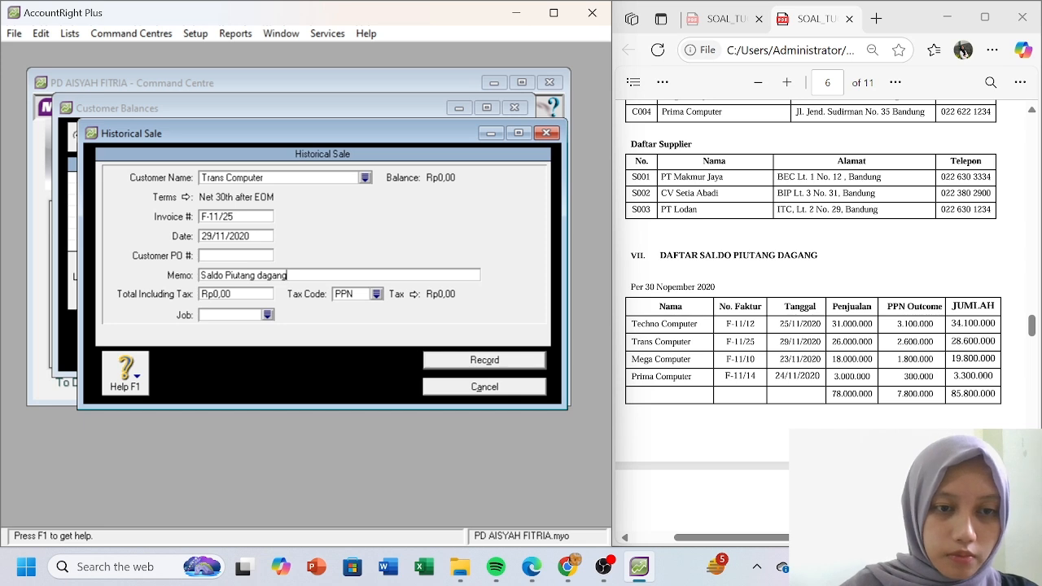
pyautogui.click(237, 295)
pyautogui.write('28600000')
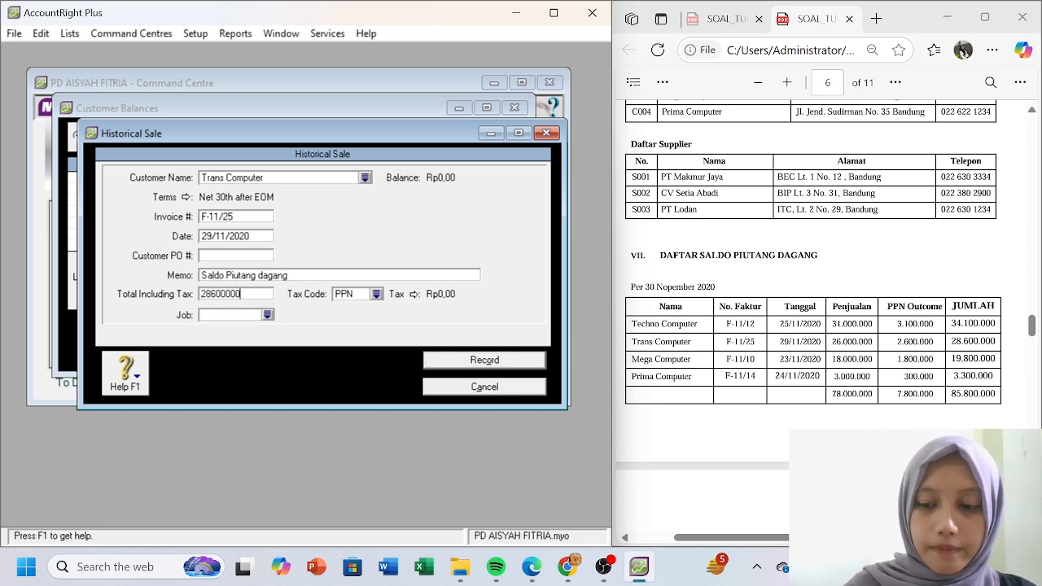
pyautogui.press('Tab')
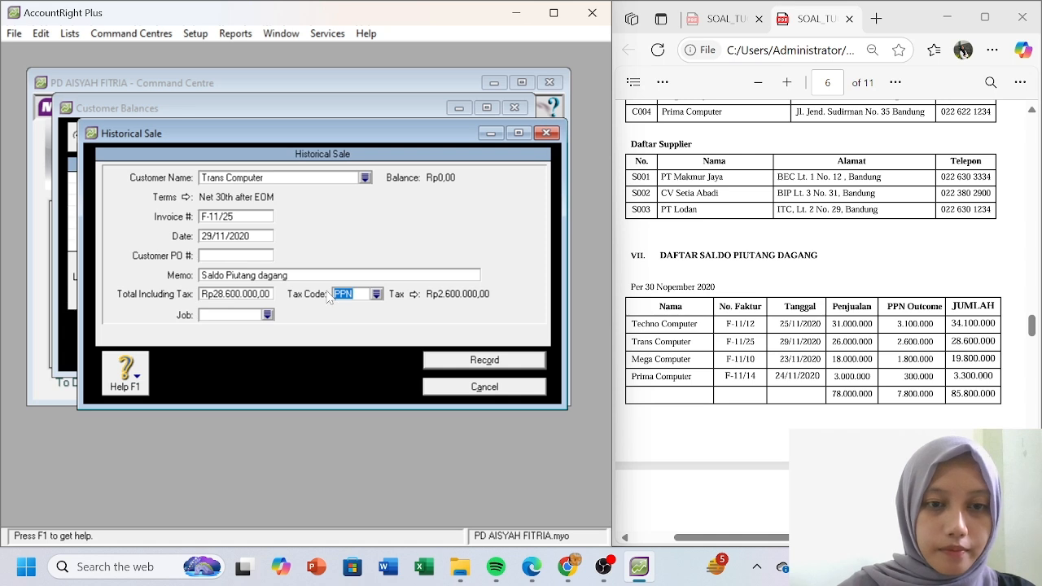
pyautogui.click(376, 294)
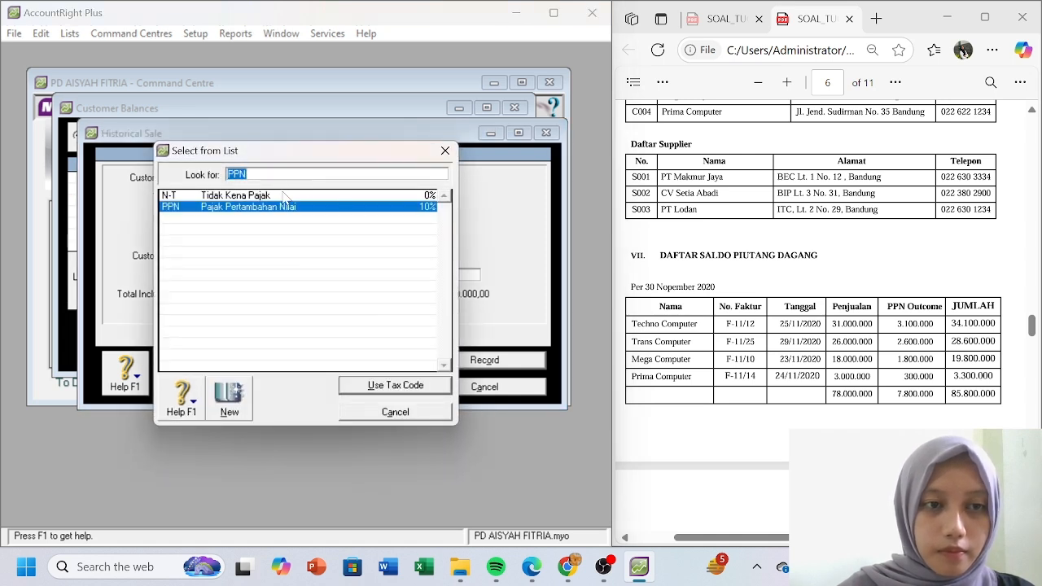
pyautogui.click(288, 196)
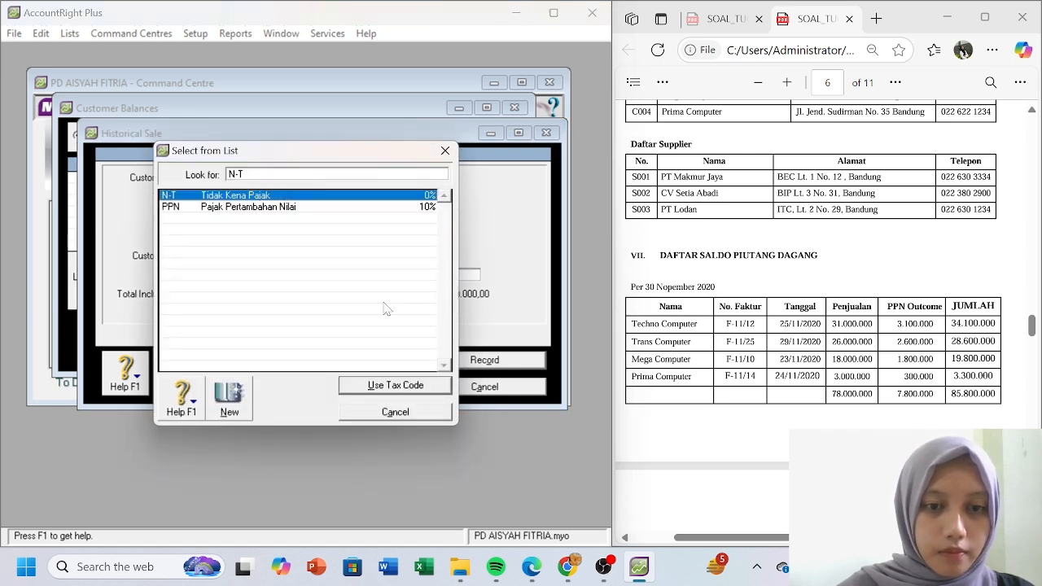
pyautogui.doubleClick(349, 199)
pyautogui.click(461, 358)
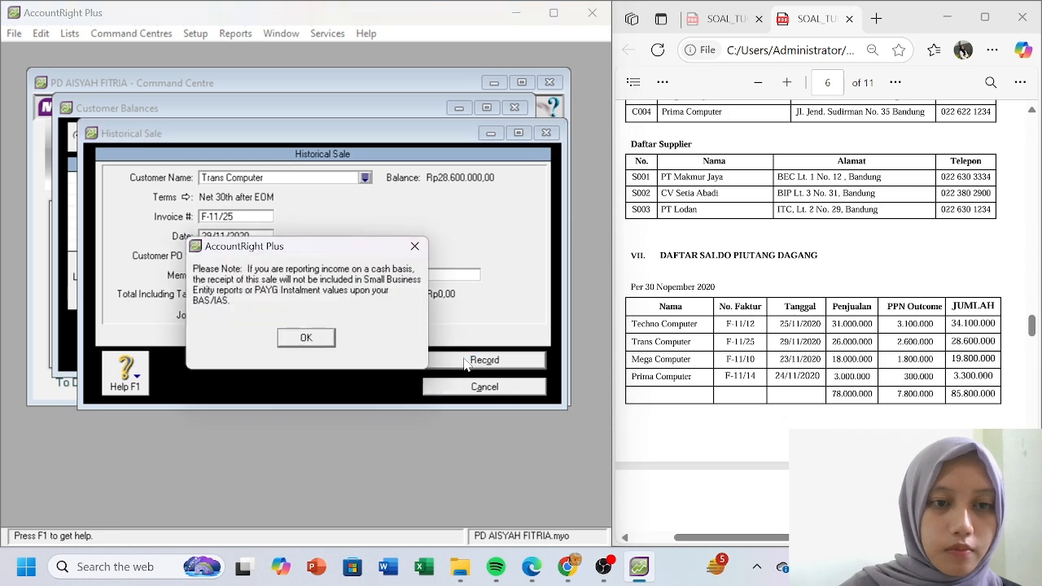
# - Dismiss the note, reopen Customer Balances in Customer Summary view and select Mega Computer
pyautogui.click(312, 337)
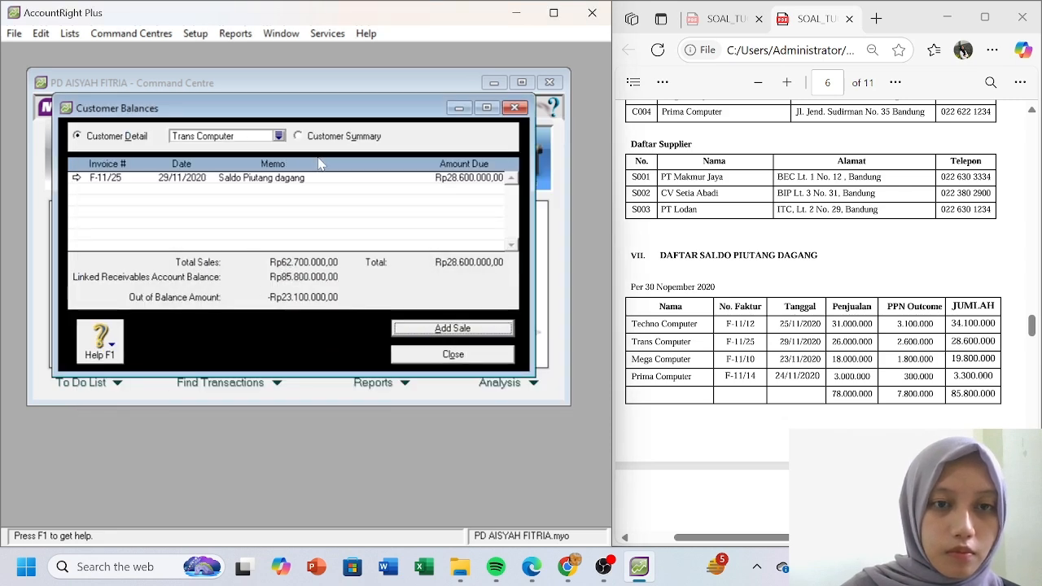
pyautogui.click(458, 109)
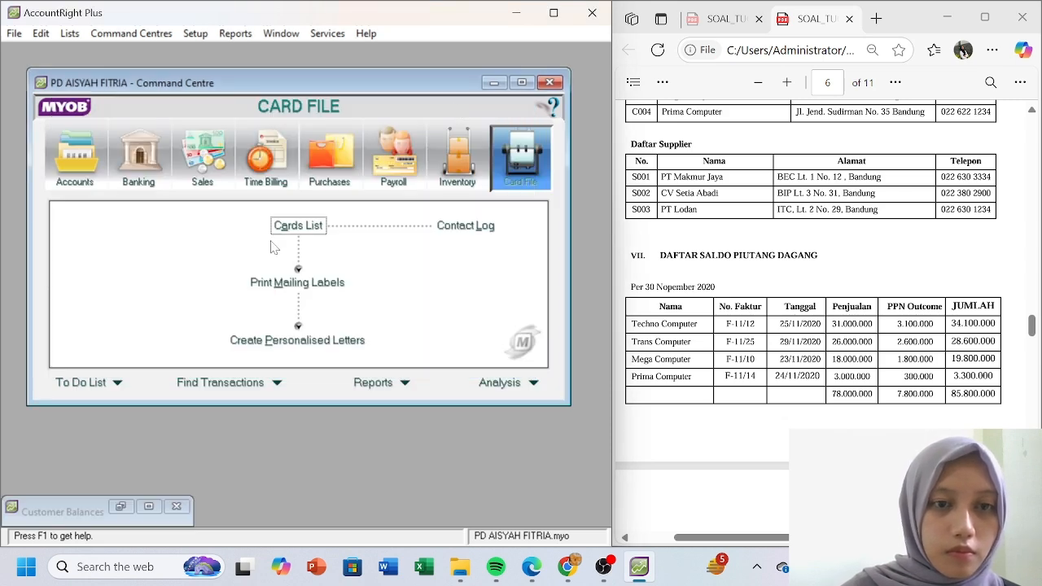
pyautogui.click(192, 39)
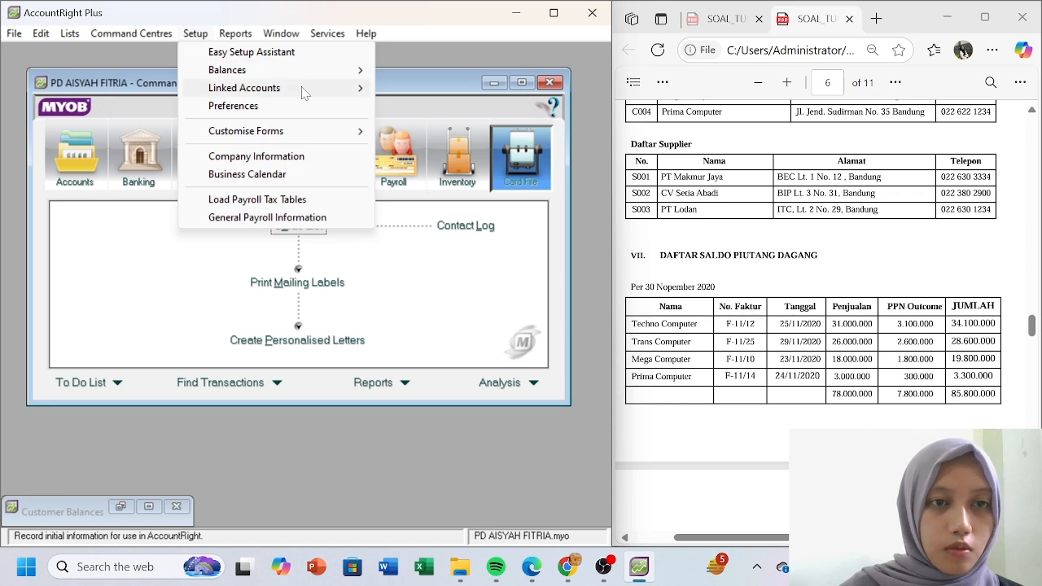
pyautogui.moveTo(303, 91)
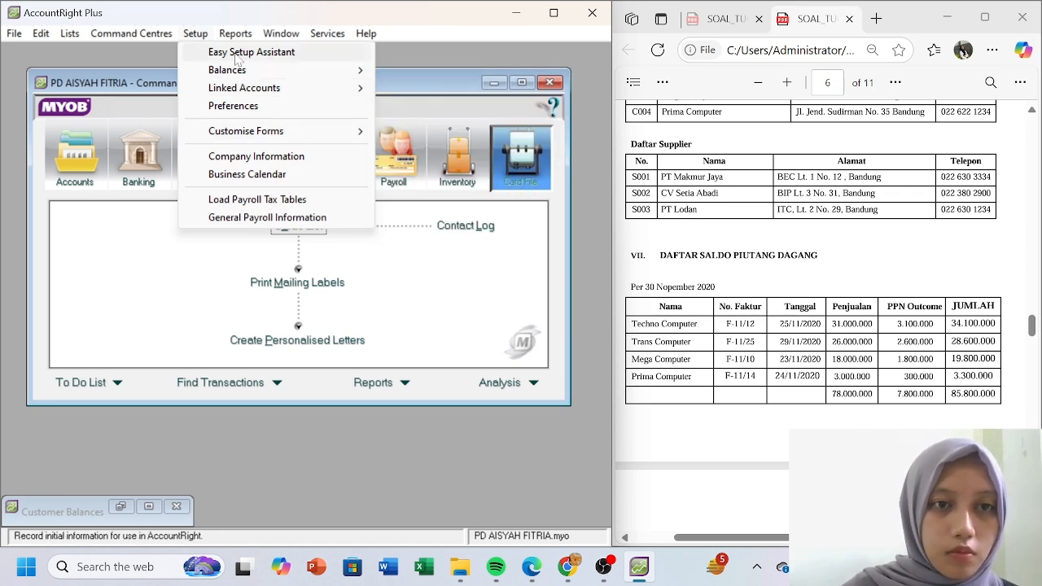
pyautogui.moveTo(259, 87)
pyautogui.moveTo(272, 71)
pyautogui.click(439, 106)
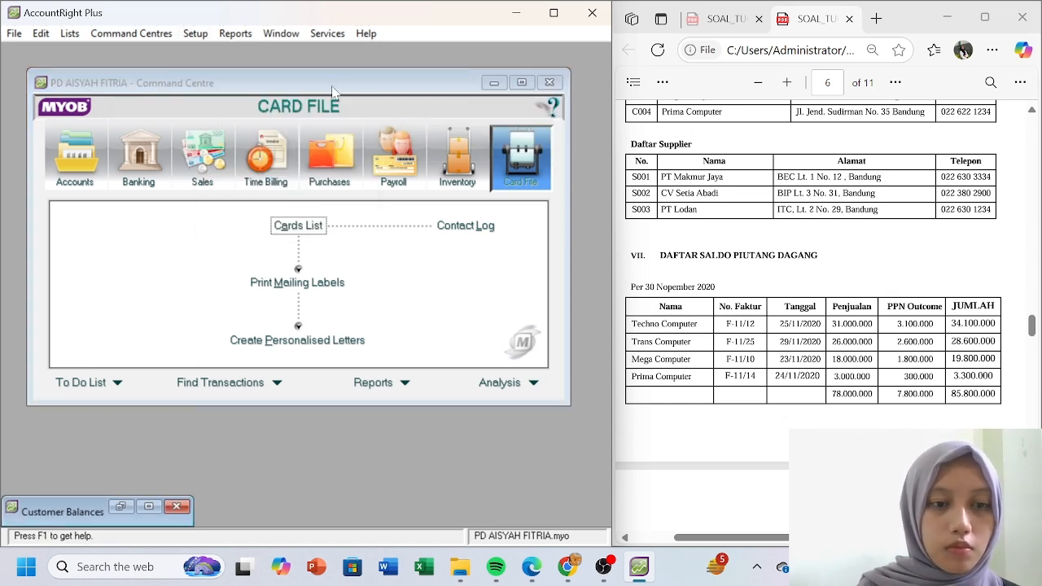
pyautogui.moveTo(76, 518); pyautogui.dragTo(204, 307)
pyautogui.click(247, 297)
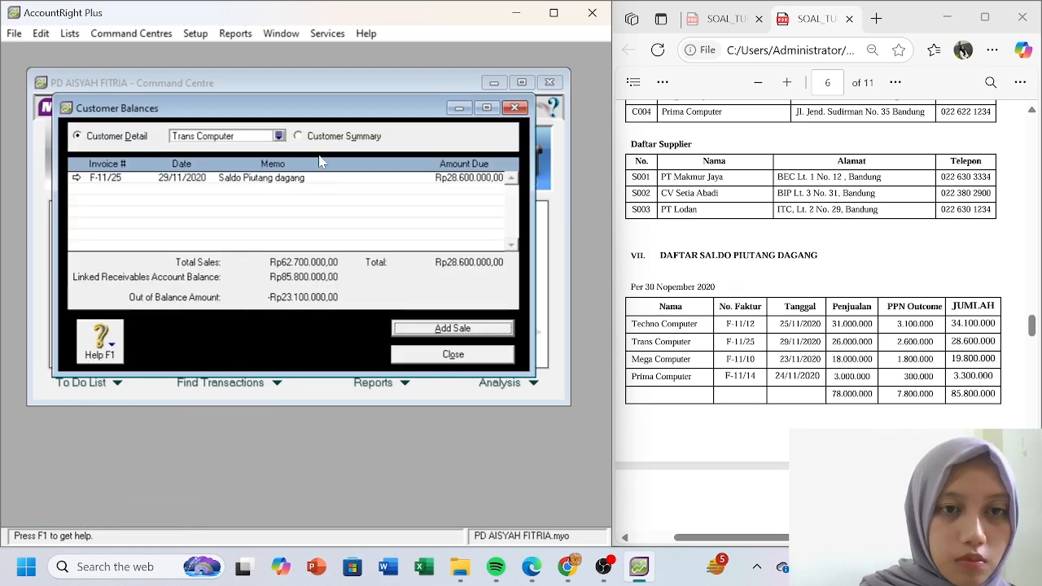
pyautogui.click(300, 137)
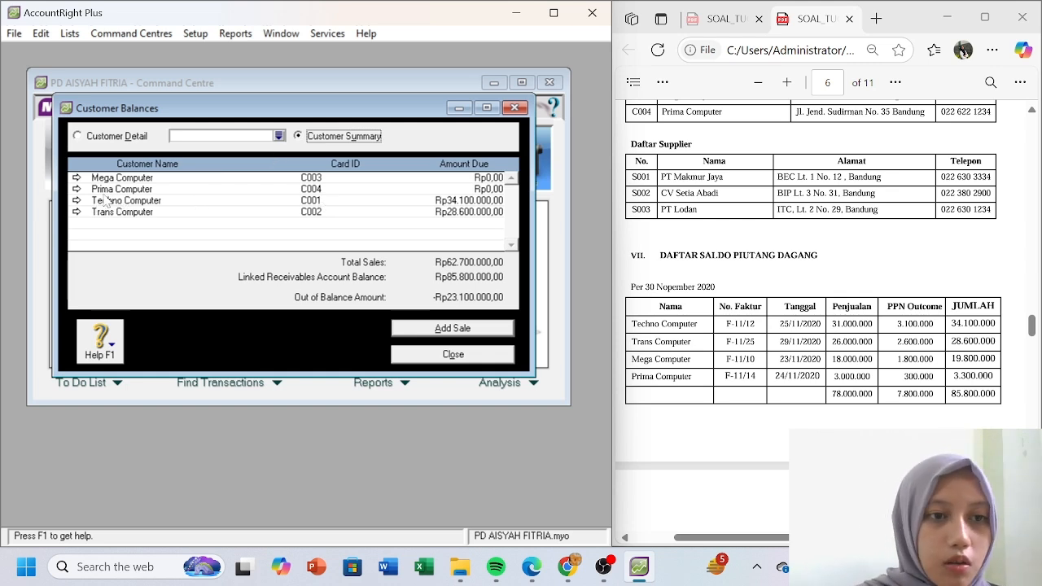
pyautogui.click(80, 178)
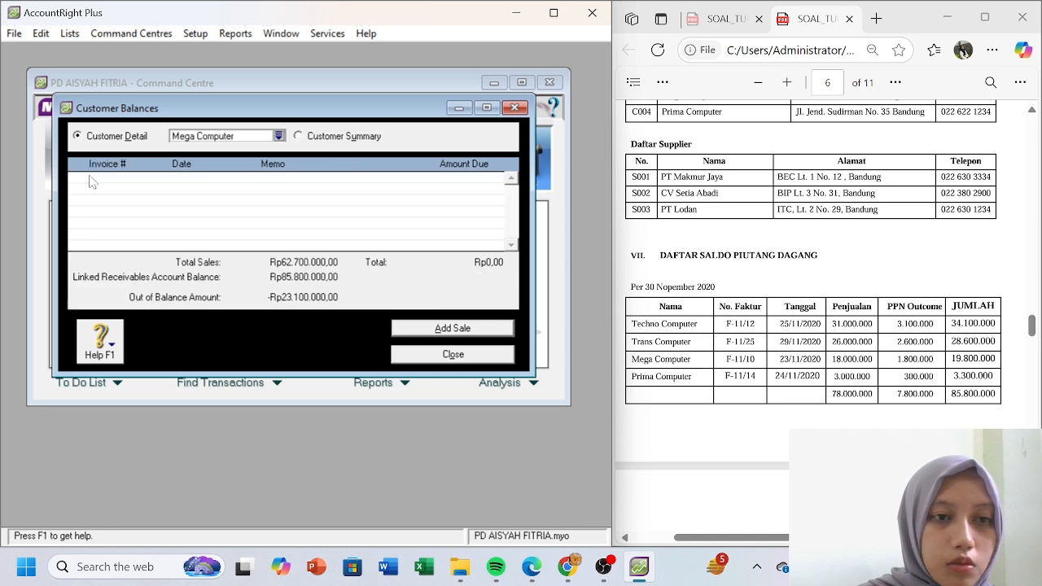
# - Reopen Customer Balances from Setup, restore the window, and open Mega Computer's balance detail
pyautogui.click(450, 107)
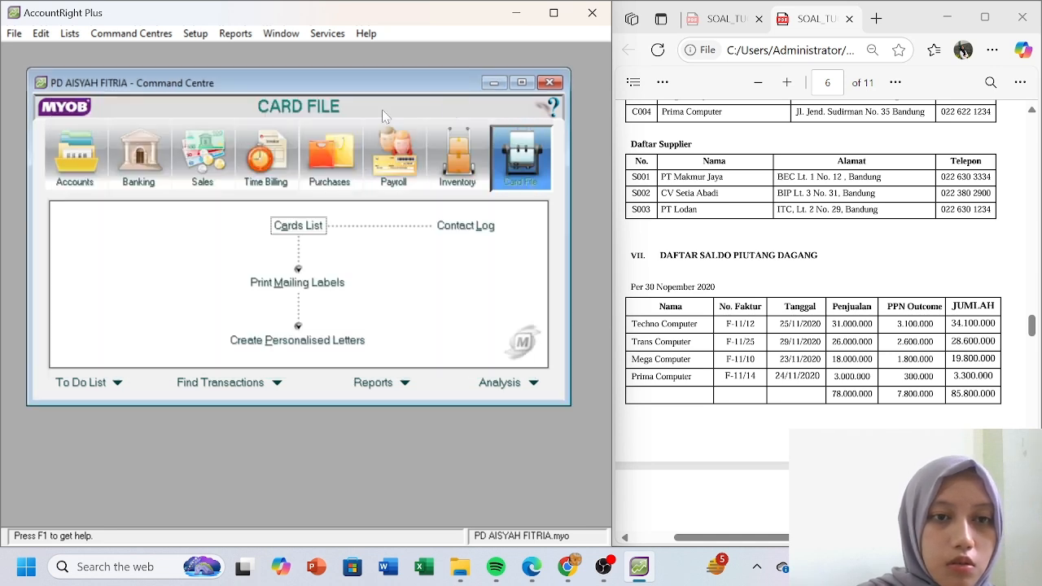
pyautogui.click(195, 36)
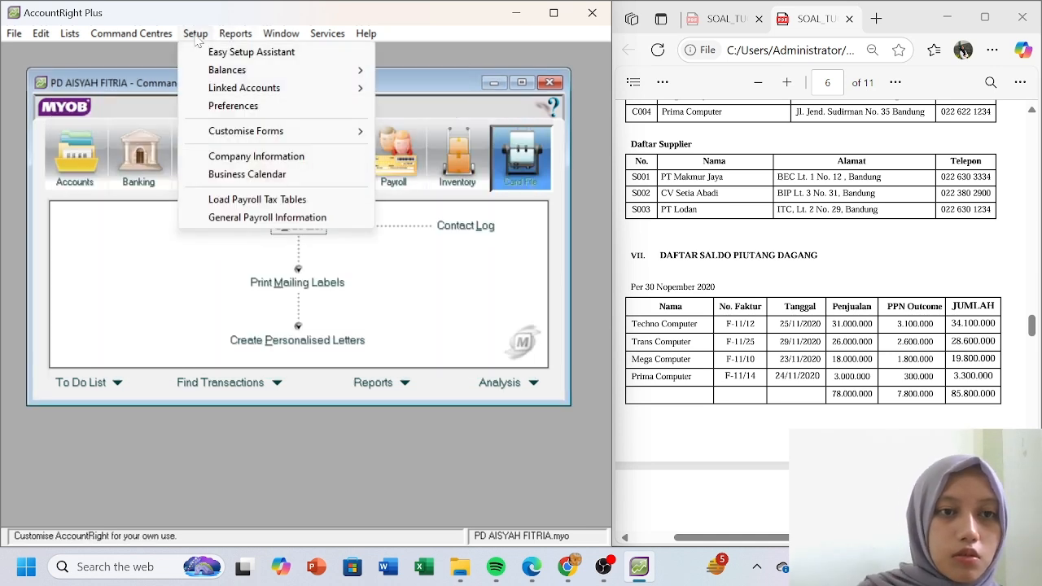
pyautogui.moveTo(279, 85)
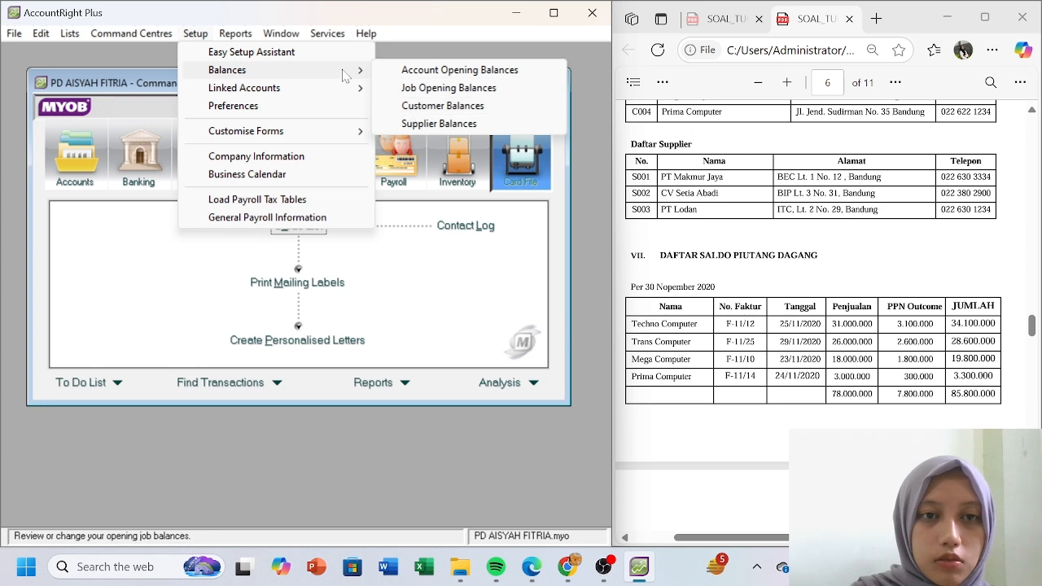
pyautogui.moveTo(356, 72)
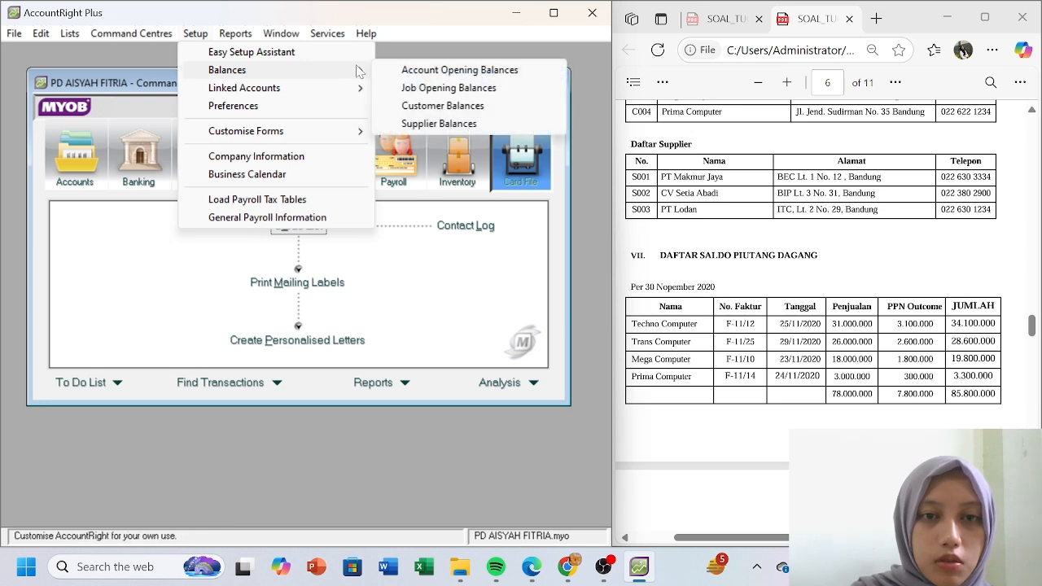
pyautogui.click(450, 105)
pyautogui.click(253, 289)
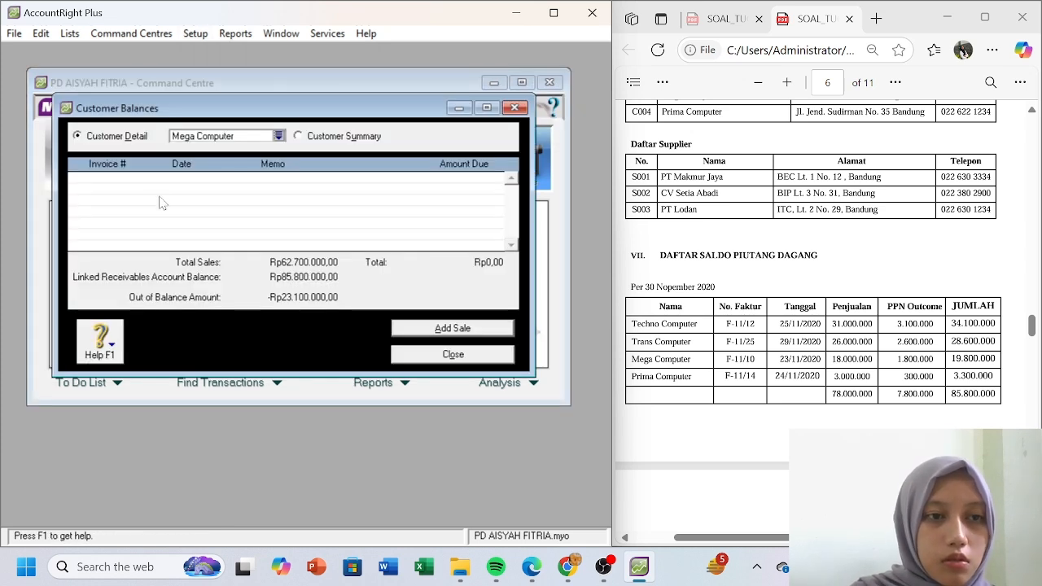
pyautogui.click(299, 137)
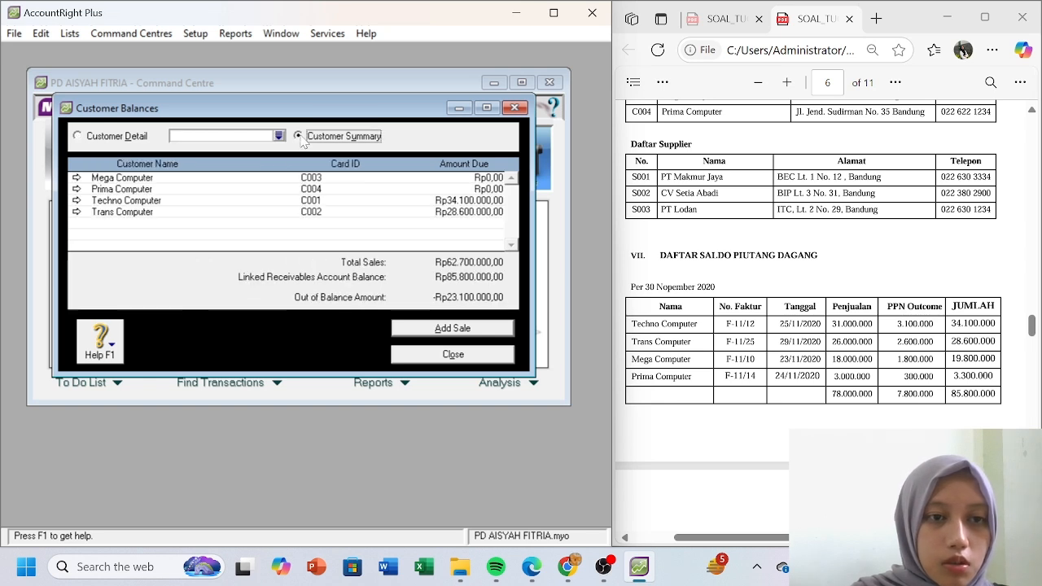
pyautogui.click(75, 179)
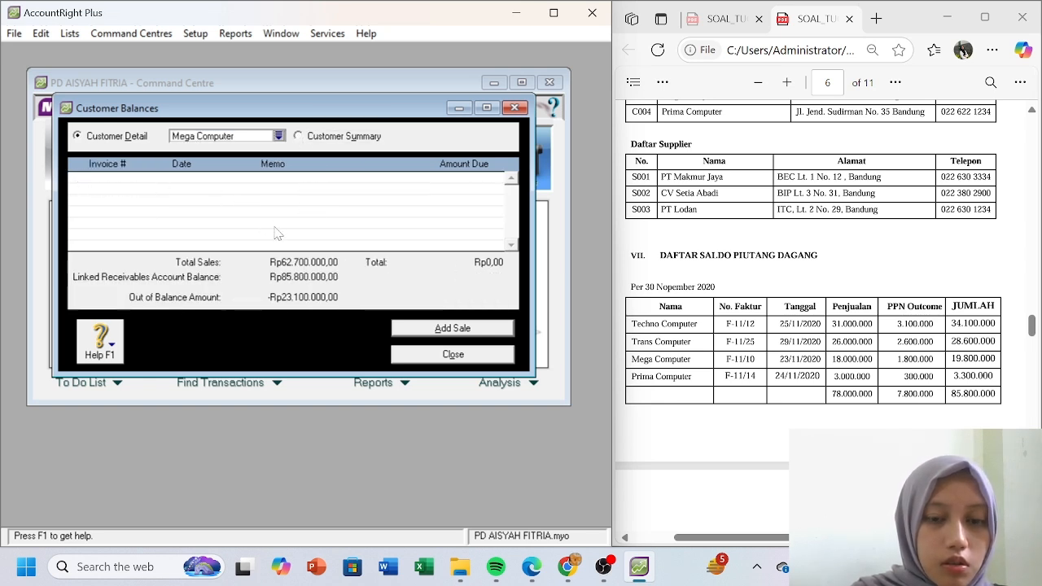
# - Start Mega Computer's historical sale with invoice F-11/10, date 23/11/2020 and memo 'Saldo Piutang Dagang'
pyautogui.click(452, 329)
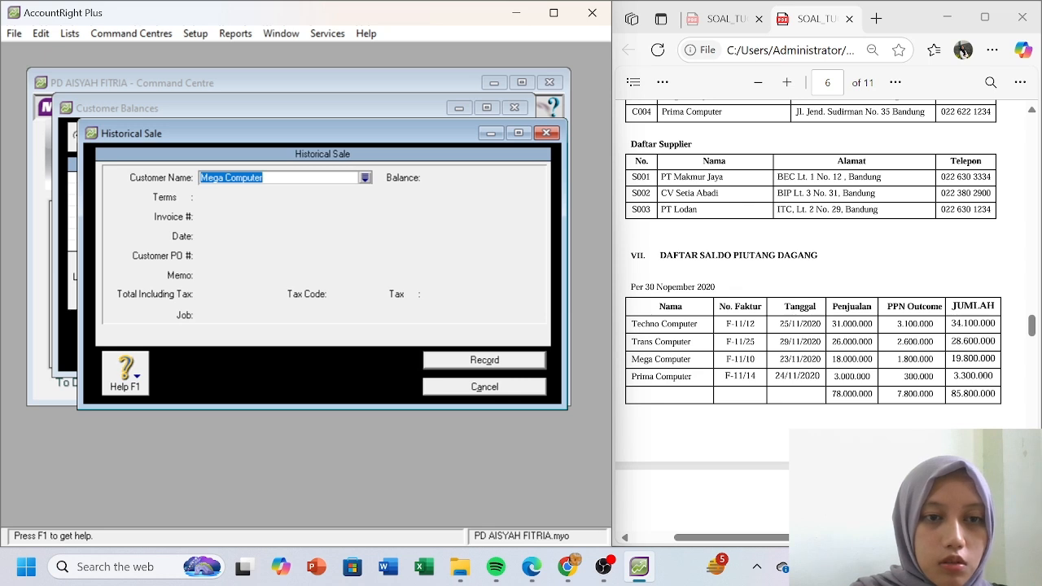
pyautogui.press('Tab')
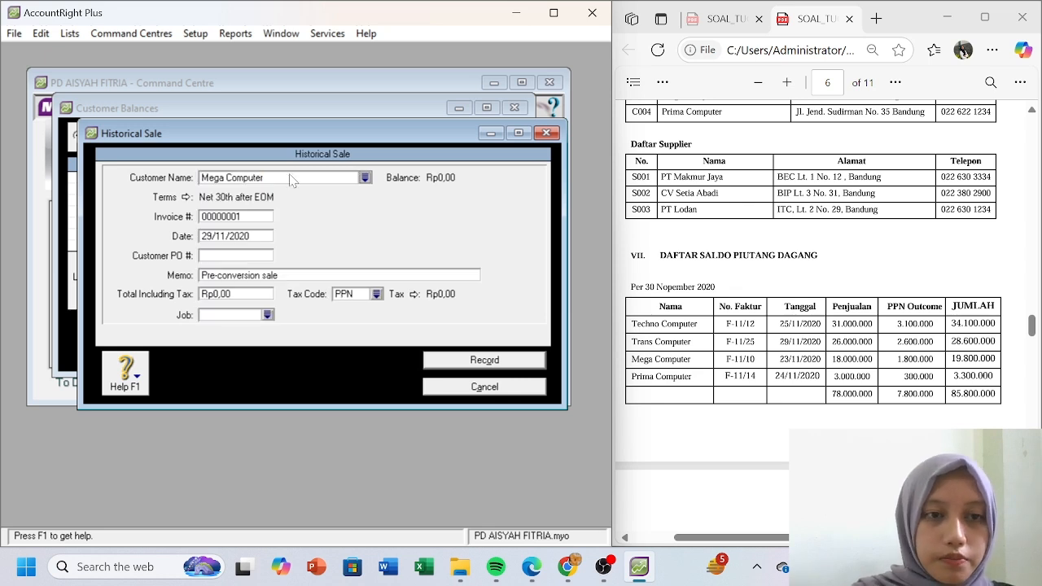
pyautogui.click(251, 219)
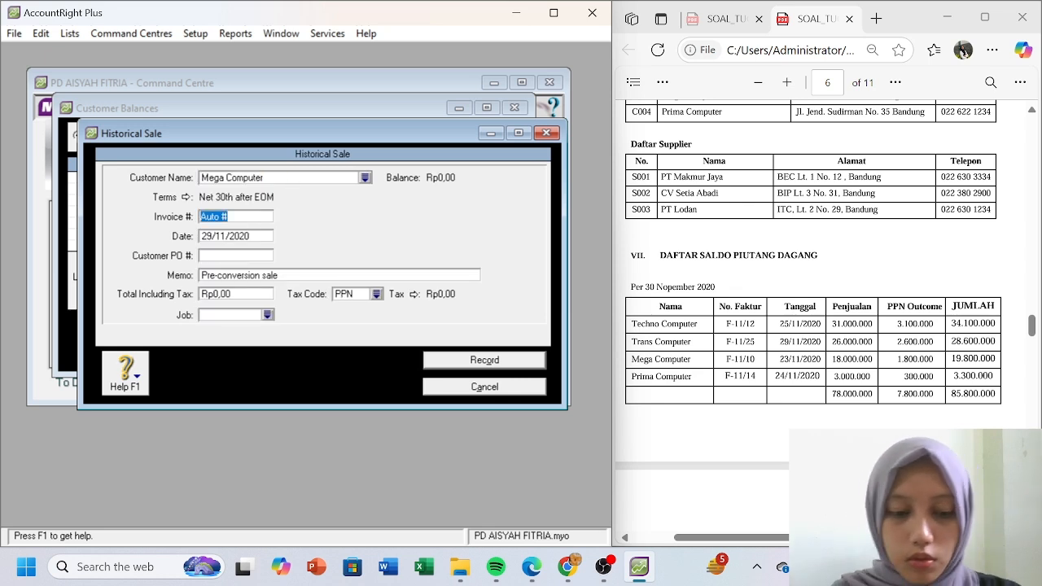
pyautogui.write('F-11/10')
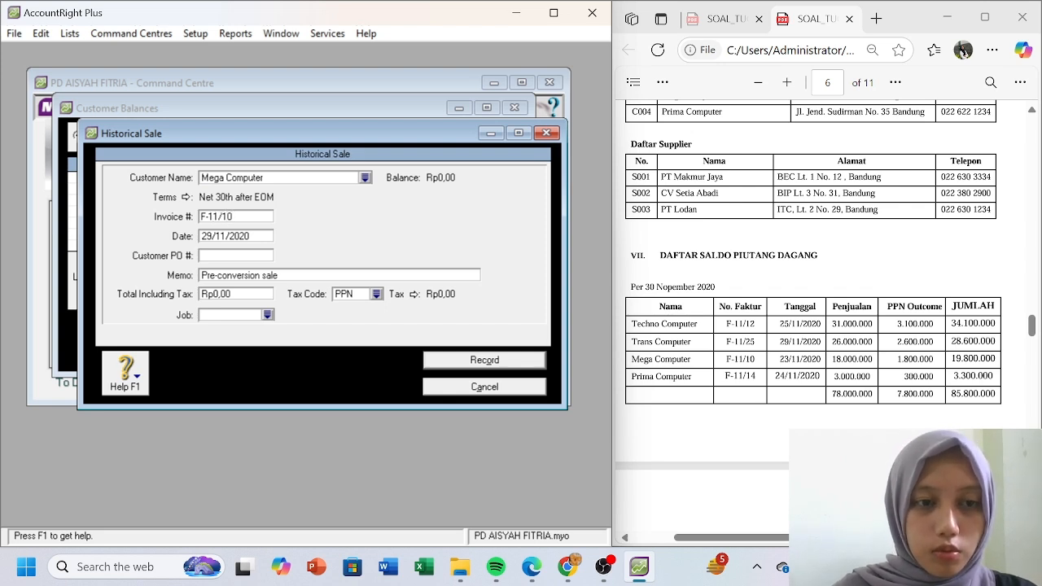
pyautogui.press('Tab')
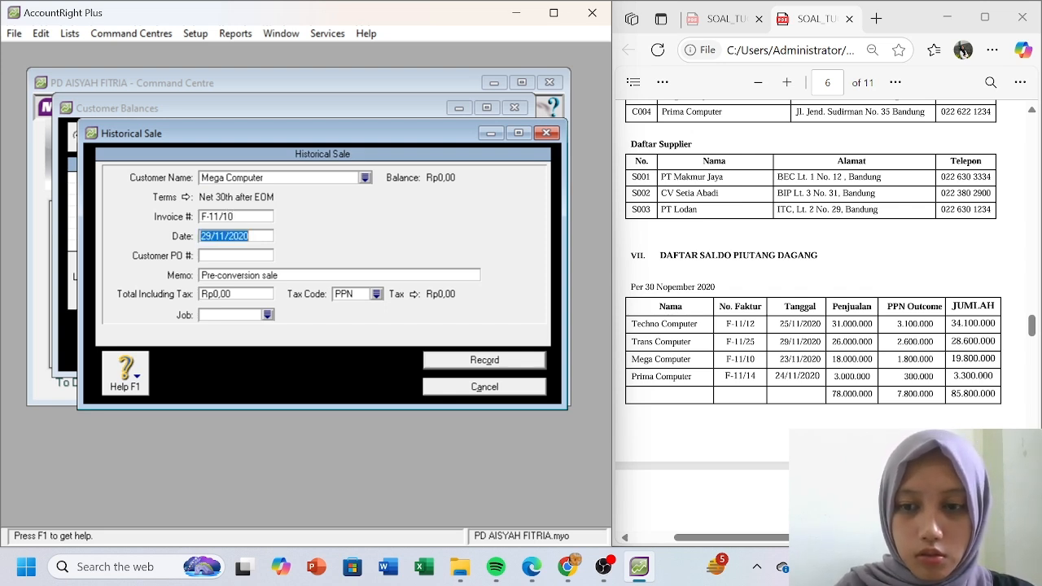
pyautogui.write('23/11/')
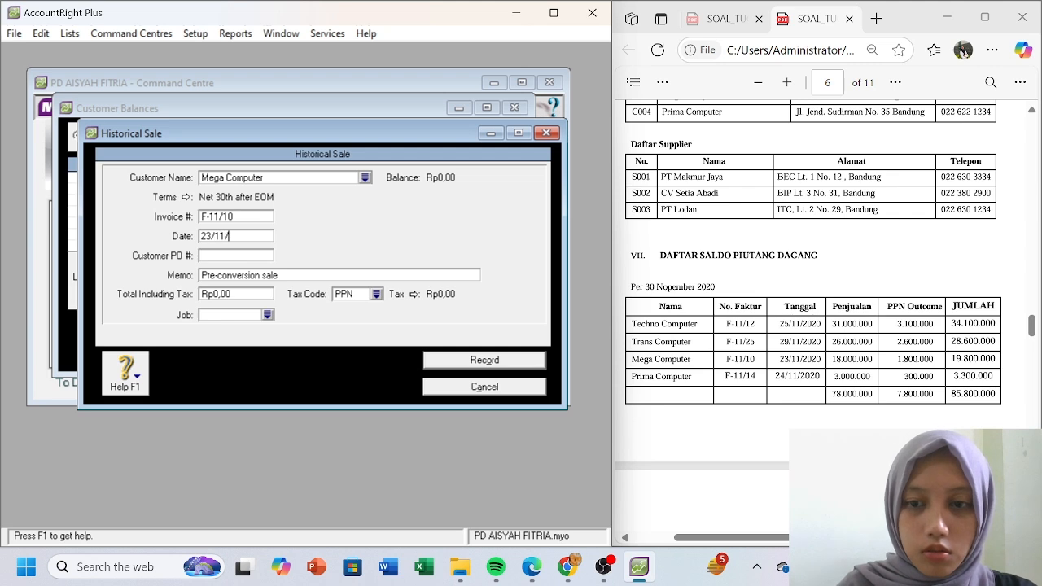
pyautogui.write('2020')
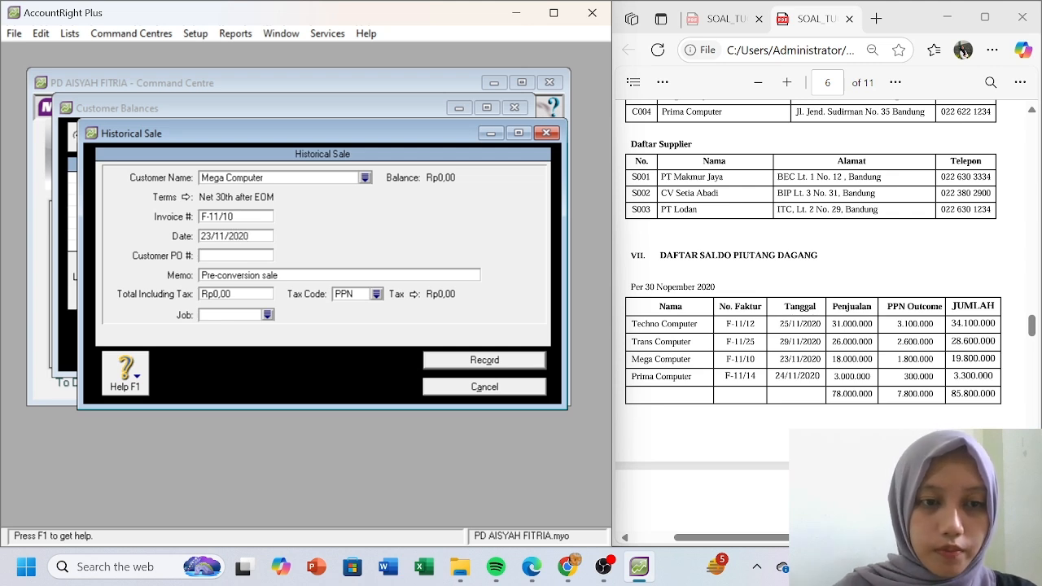
pyautogui.press('Tab')
pyautogui.press('Tab')
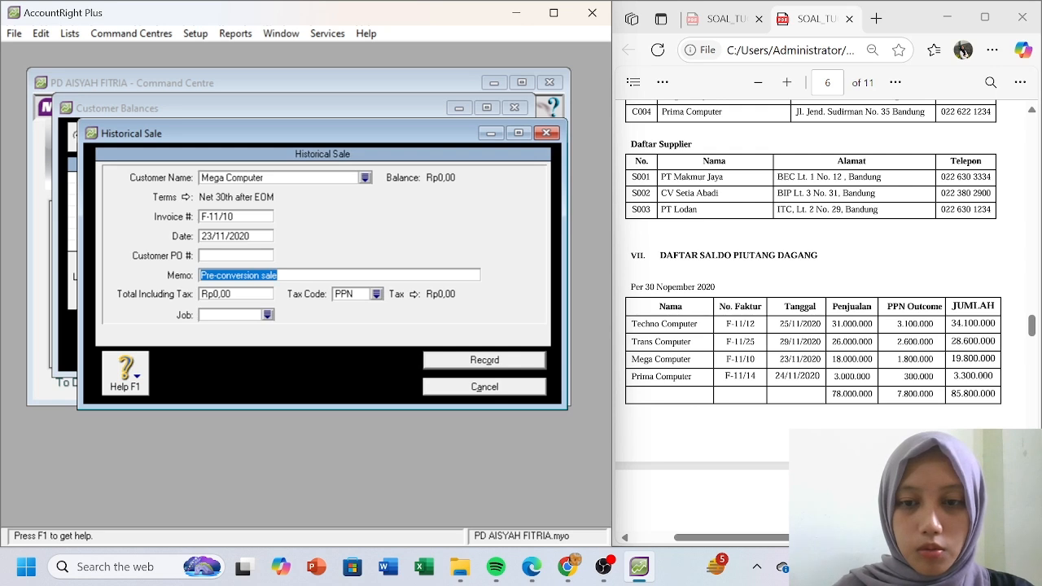
pyautogui.write('Saldo Piut')
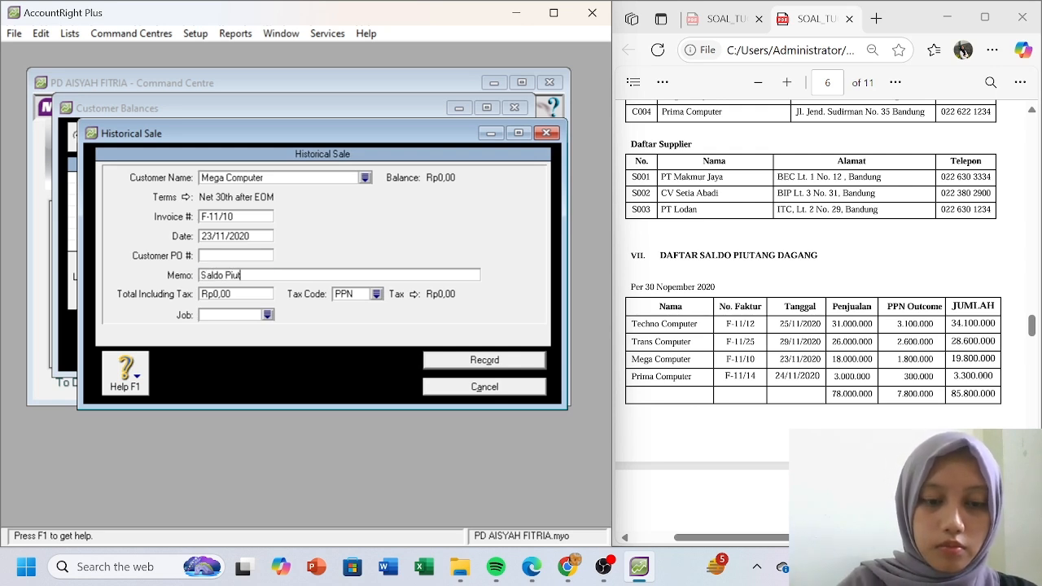
pyautogui.write('ang dagang')
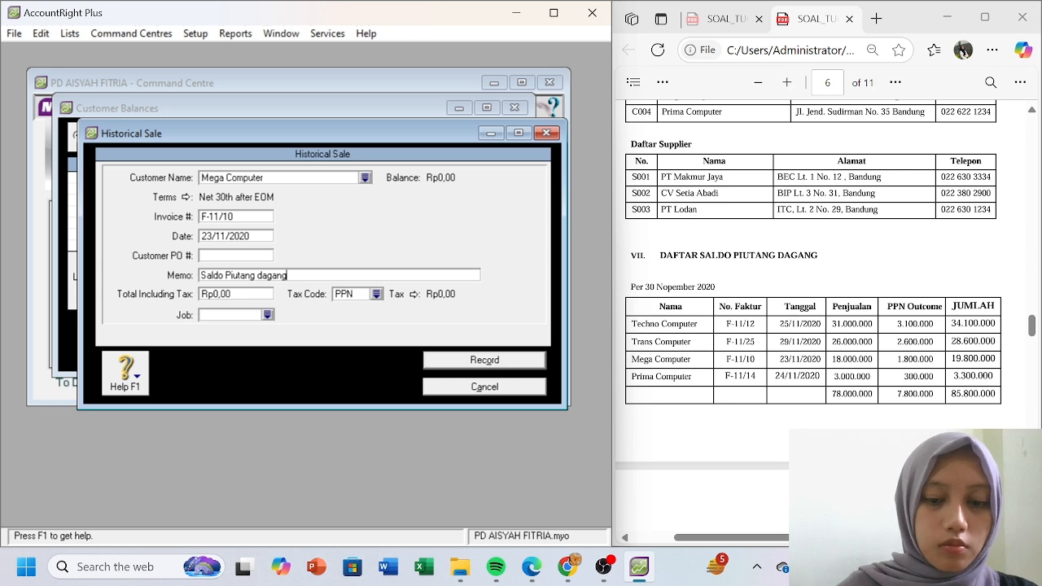
pyautogui.press('BackSpace')
pyautogui.write('D')
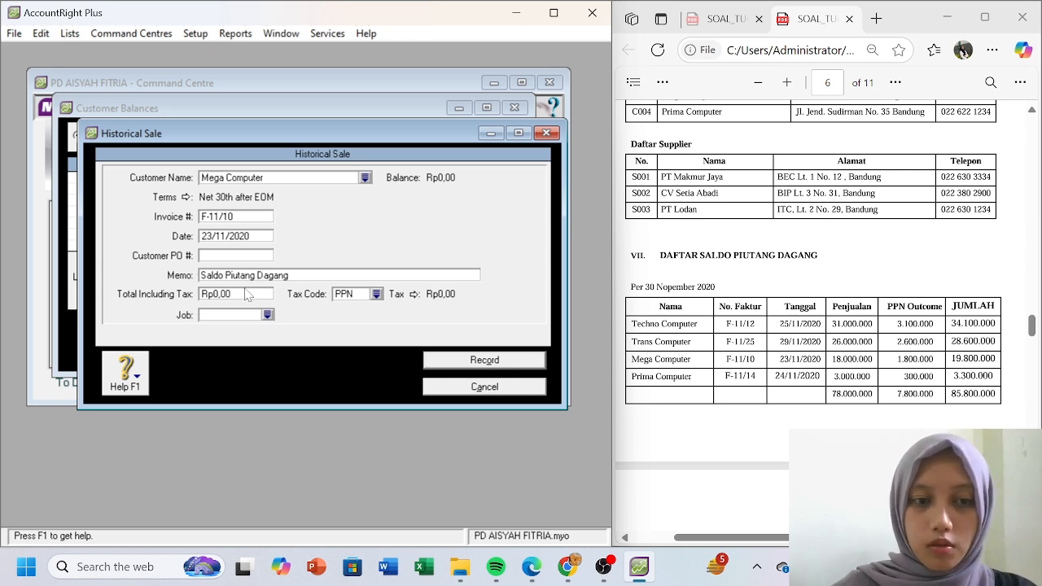
# - Enter a Rp19.800.000,00 total with tax code N-T, record the sale, then open Prima Computer's details
pyautogui.click(237, 295)
pyautogui.write('19800000')
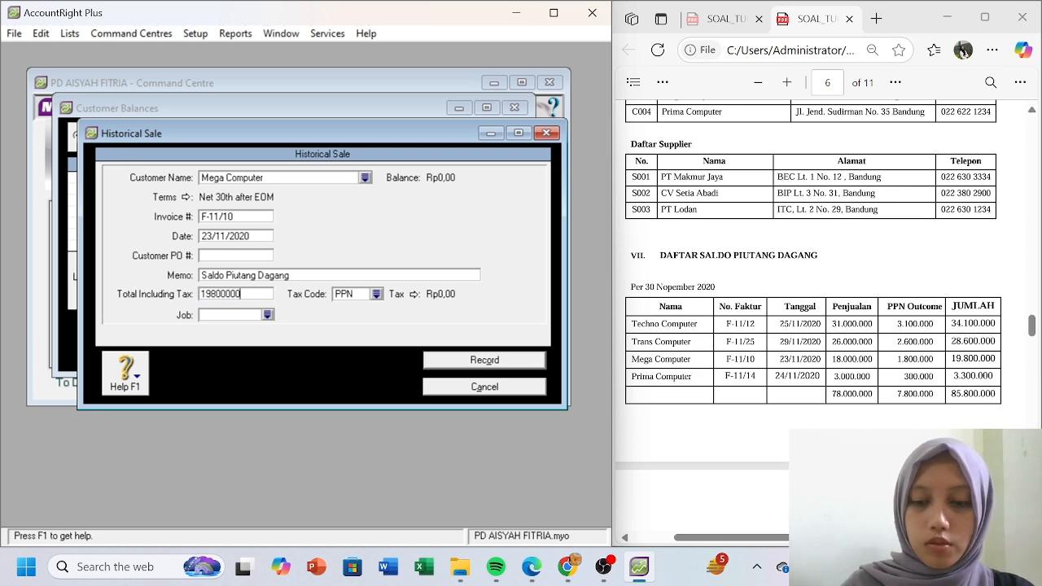
pyautogui.press('Tab')
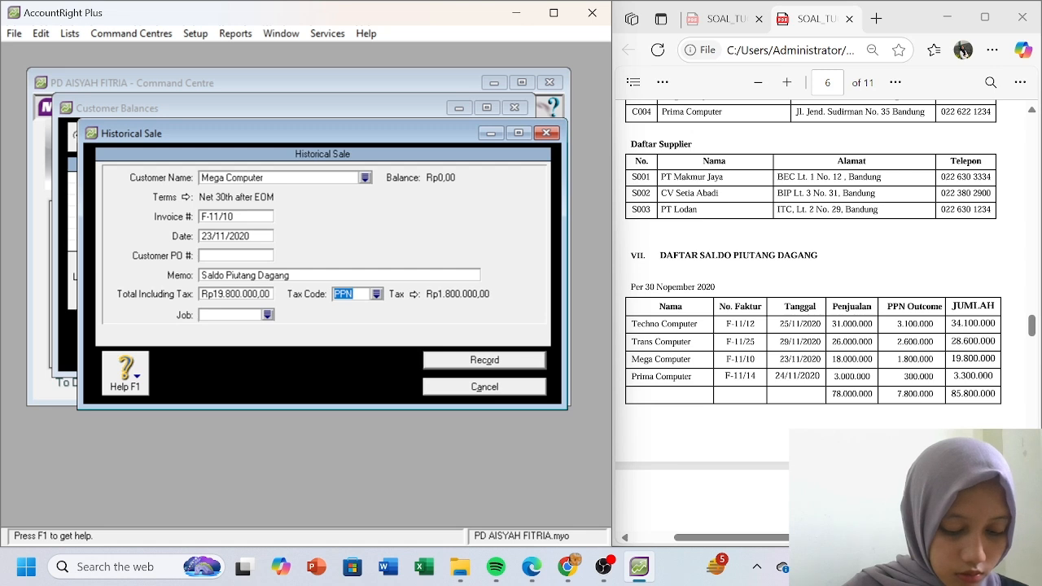
pyautogui.click(378, 295)
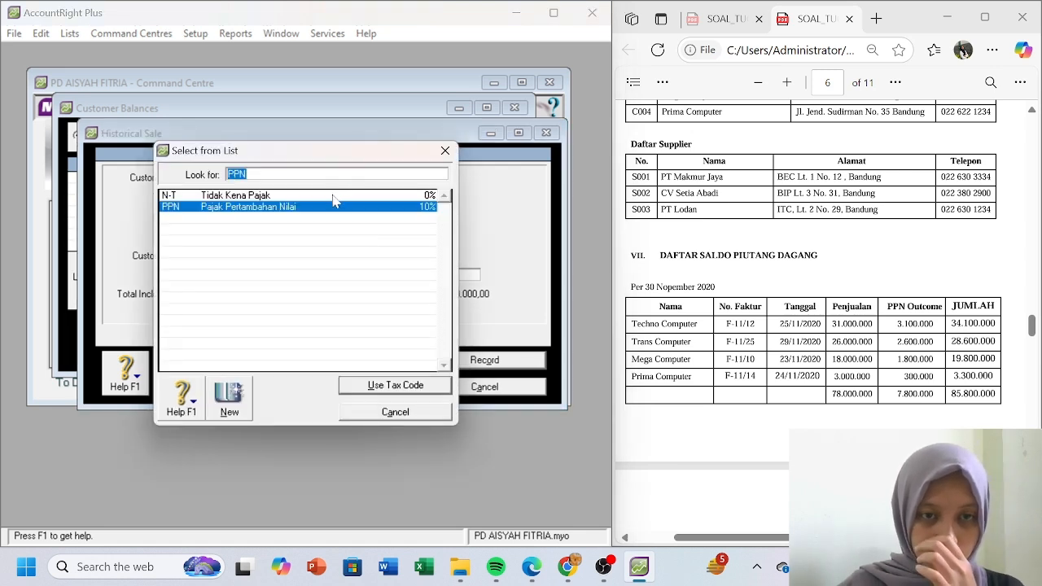
pyautogui.doubleClick(336, 196)
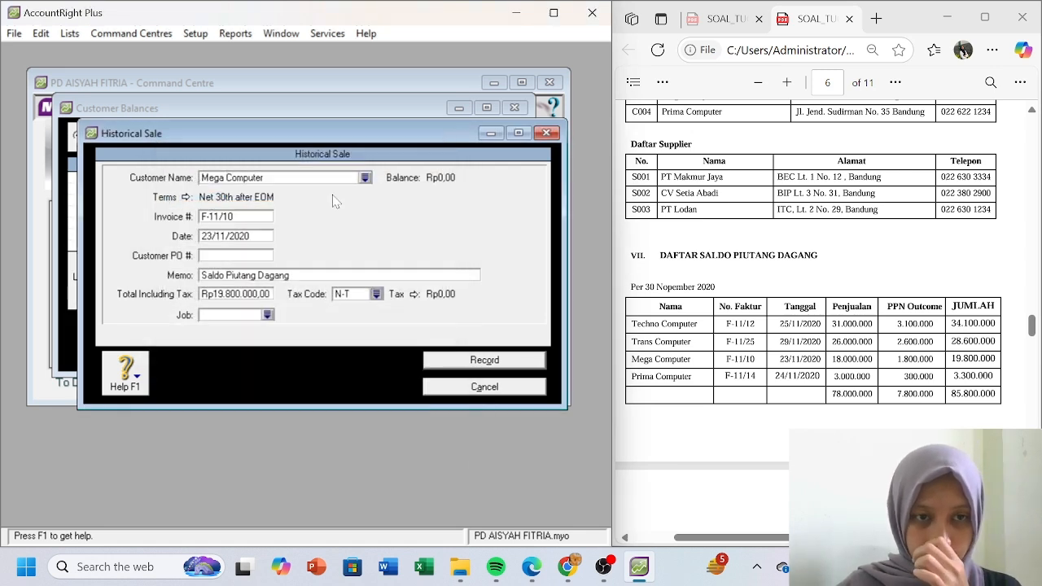
pyautogui.click(502, 360)
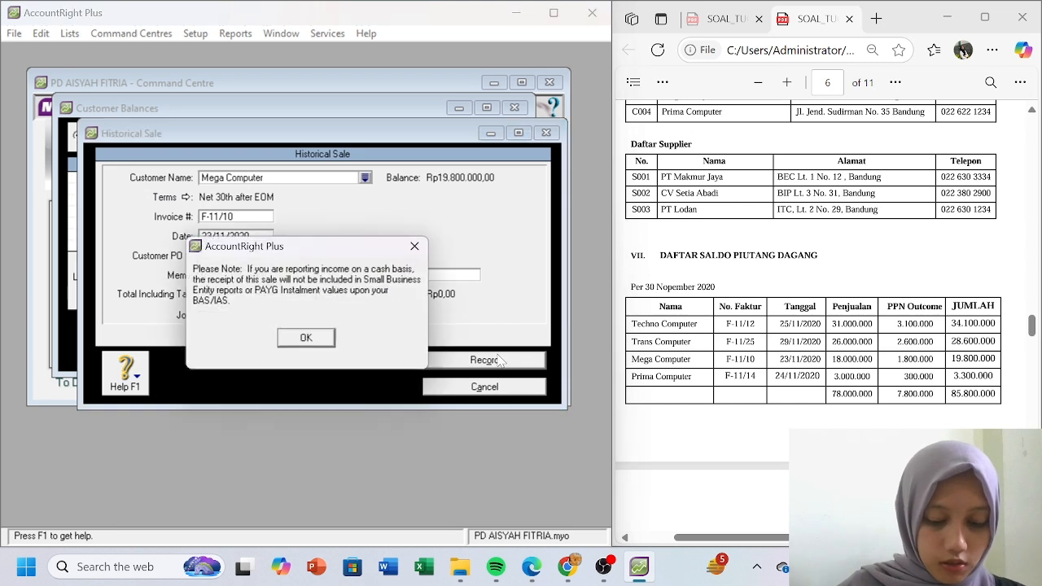
pyautogui.click(309, 339)
pyautogui.click(297, 136)
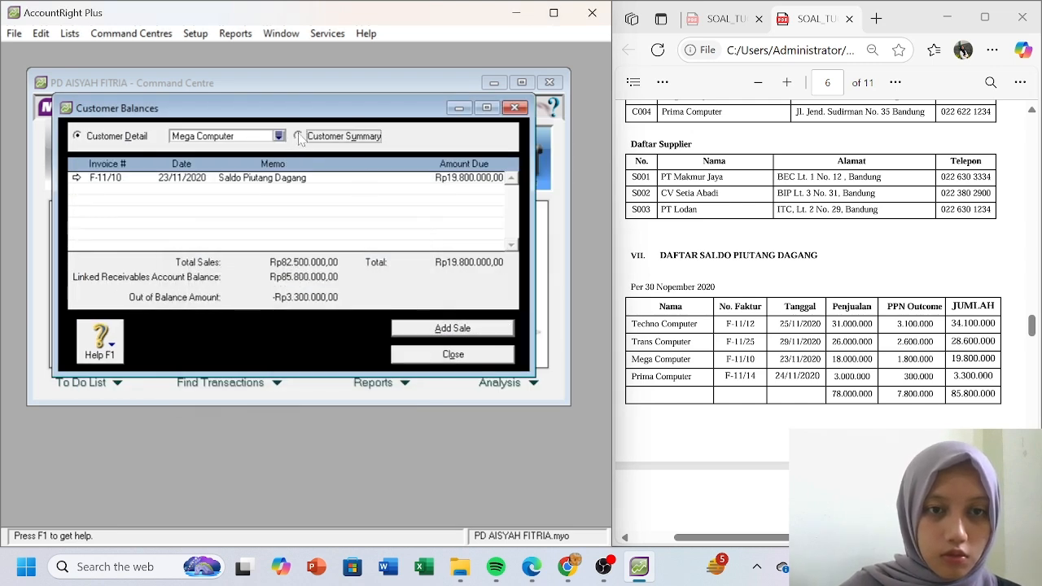
pyautogui.click(78, 190)
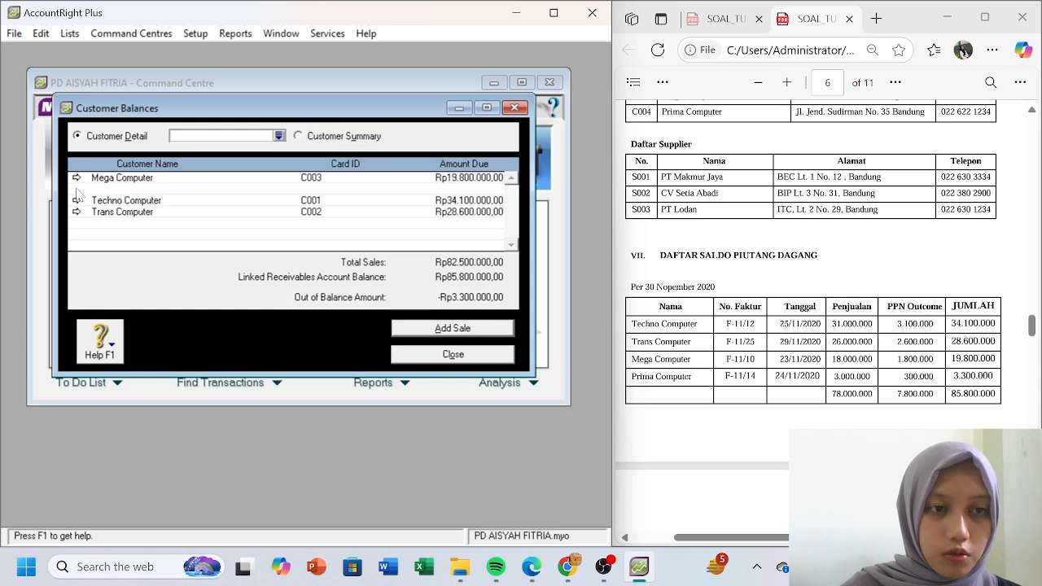
# - Begin Prima Computer's historical sale with C.O.D. payment terms and clear the automatic invoice number
pyautogui.click(435, 329)
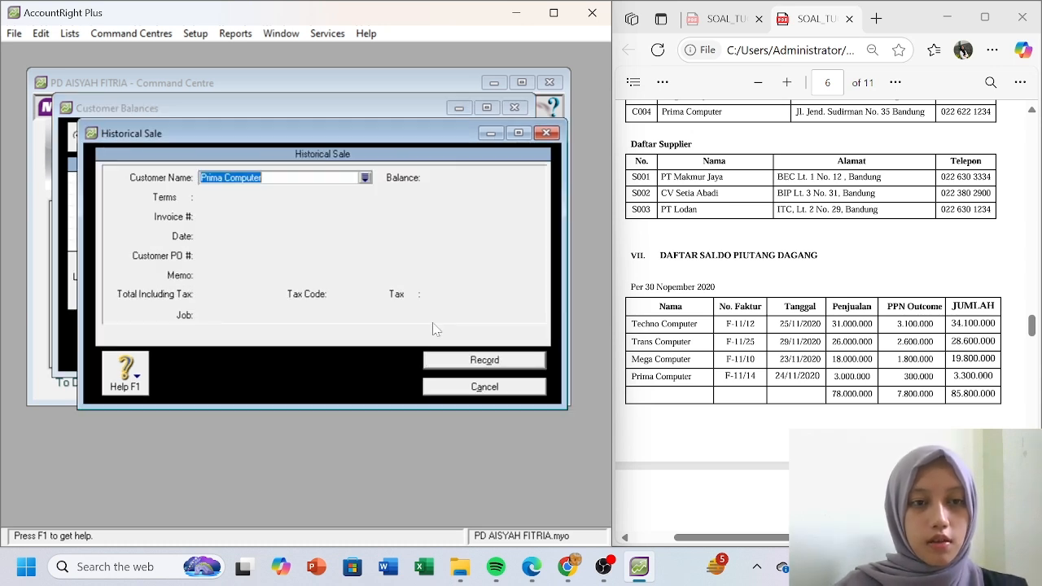
pyautogui.click(238, 217)
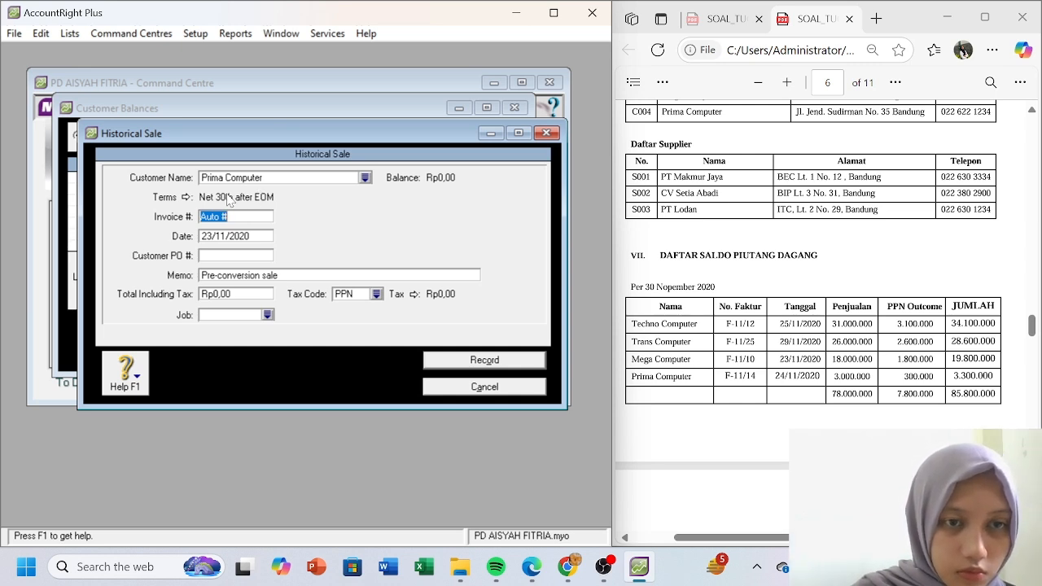
pyautogui.click(192, 198)
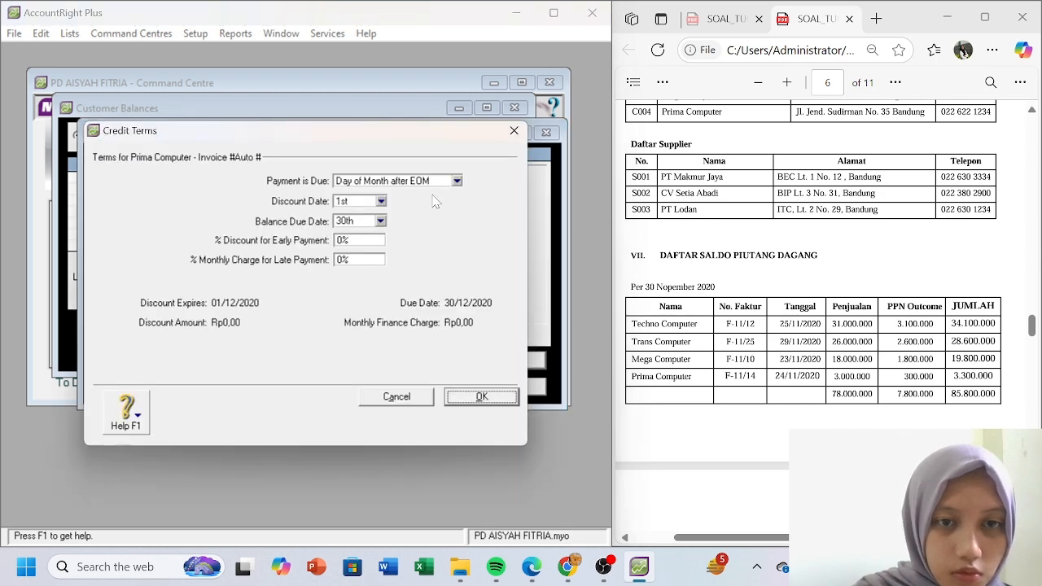
pyautogui.click(457, 180)
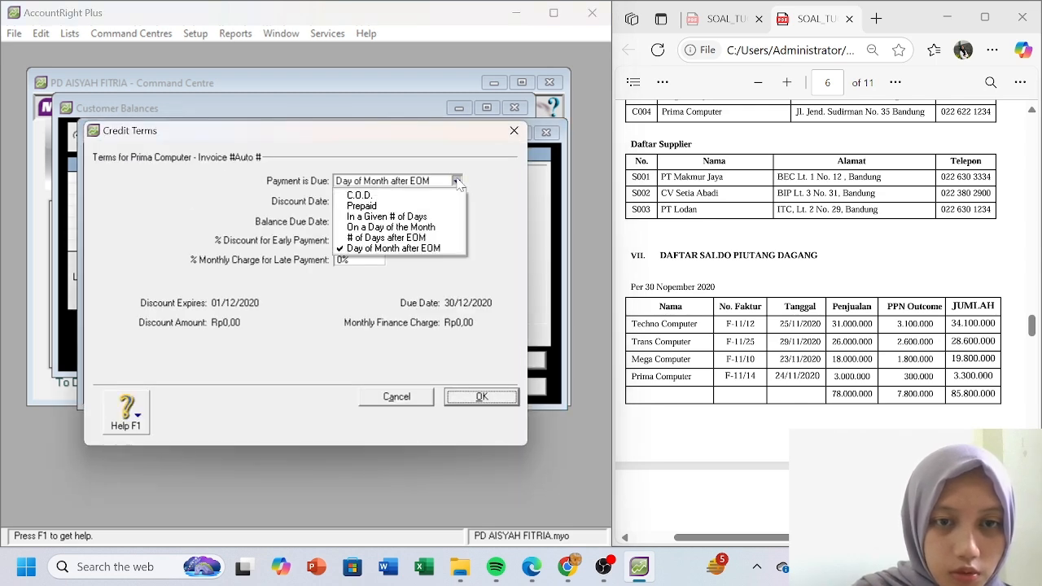
pyautogui.click(406, 196)
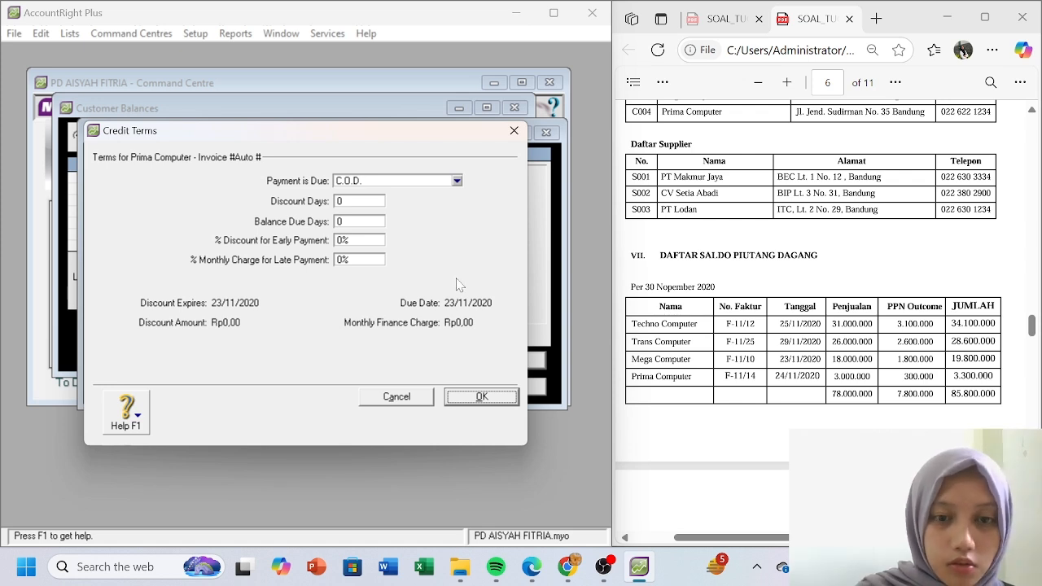
pyautogui.click(464, 400)
pyautogui.click(235, 218)
pyautogui.press('BackSpace')
pyautogui.press('BackSpace')
pyautogui.press('BackSpace')
pyautogui.press('BackSpace')
pyautogui.press('BackSpace')
pyautogui.press('BackSpace')
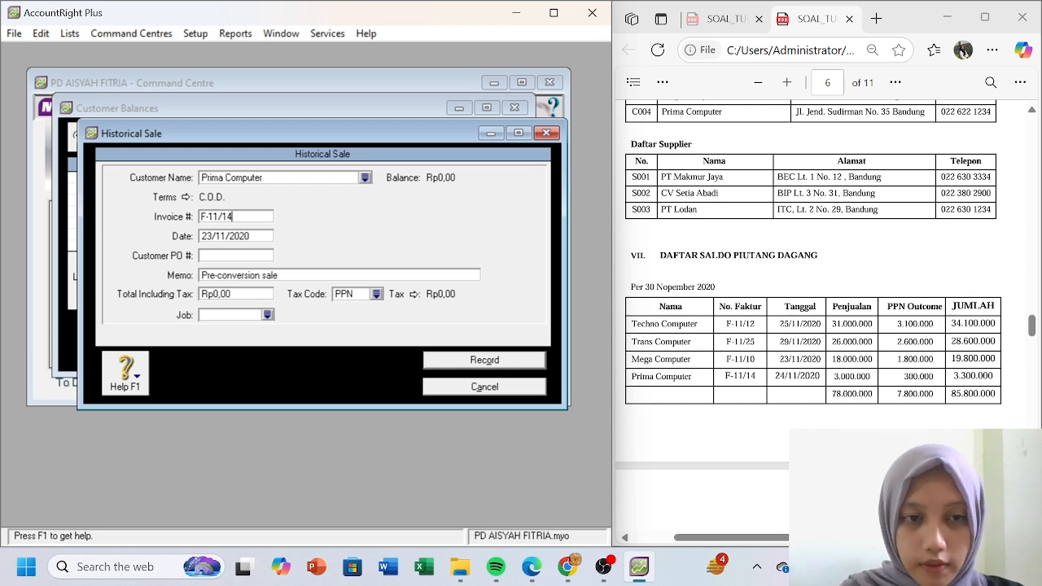
# - Enter date 24/11/2020, memo 'Saldo Piutang Dagang', total Rp3.300.000,00 under N-T, and record it
pyautogui.press('Tab')
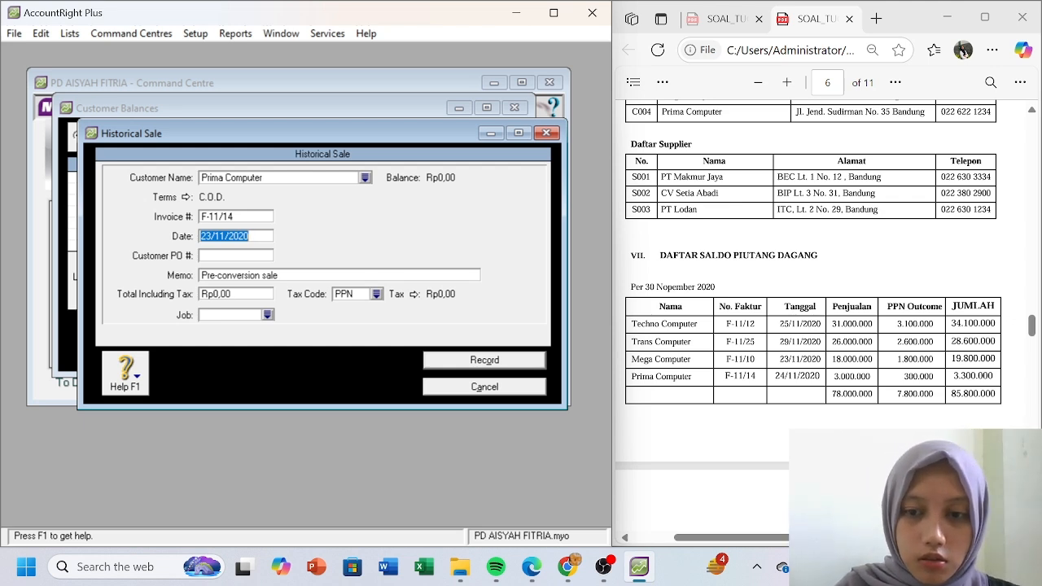
pyautogui.write('24/1')
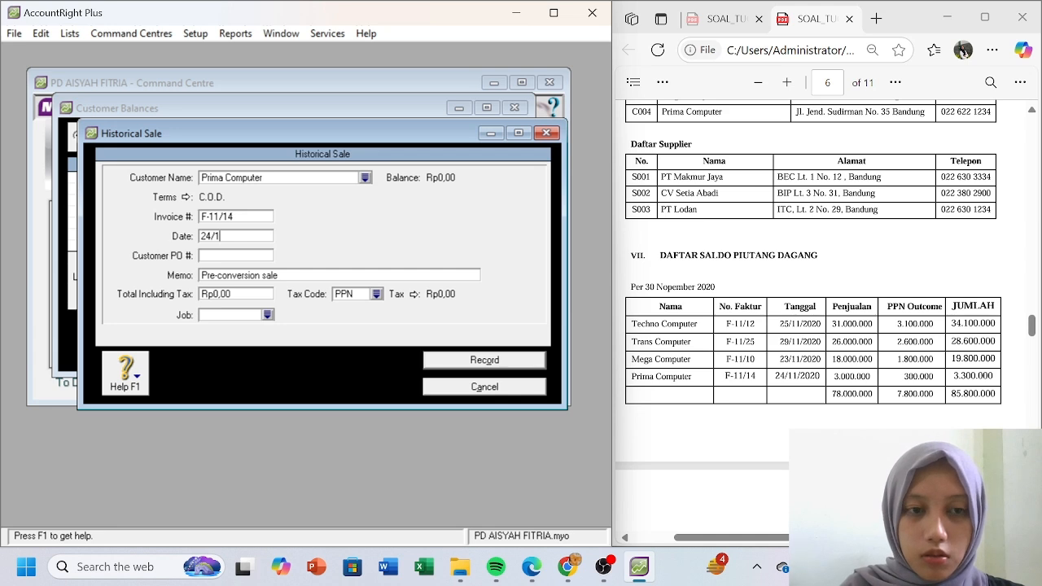
pyautogui.write('1/2020')
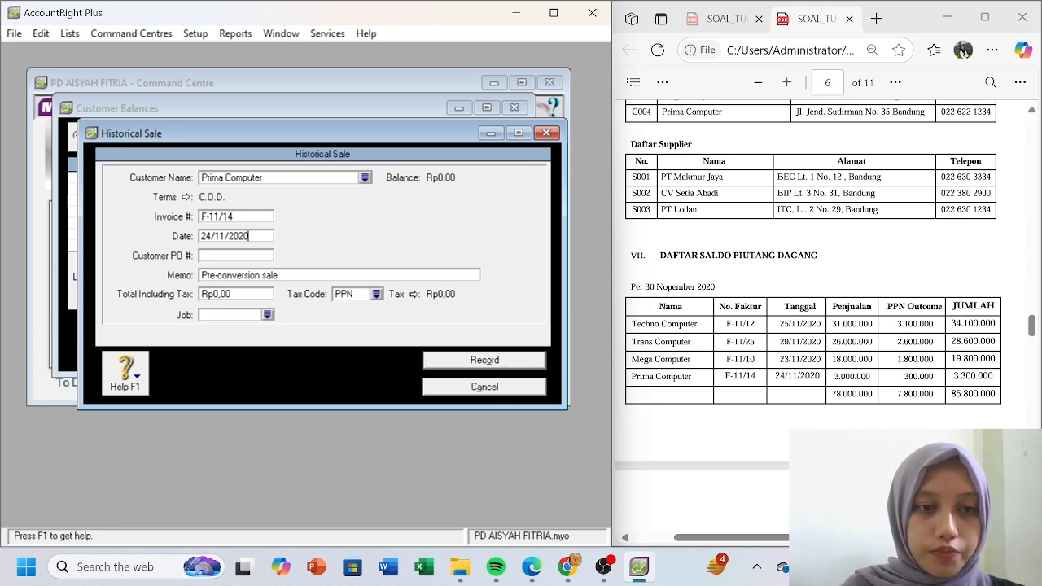
pyautogui.click(267, 277)
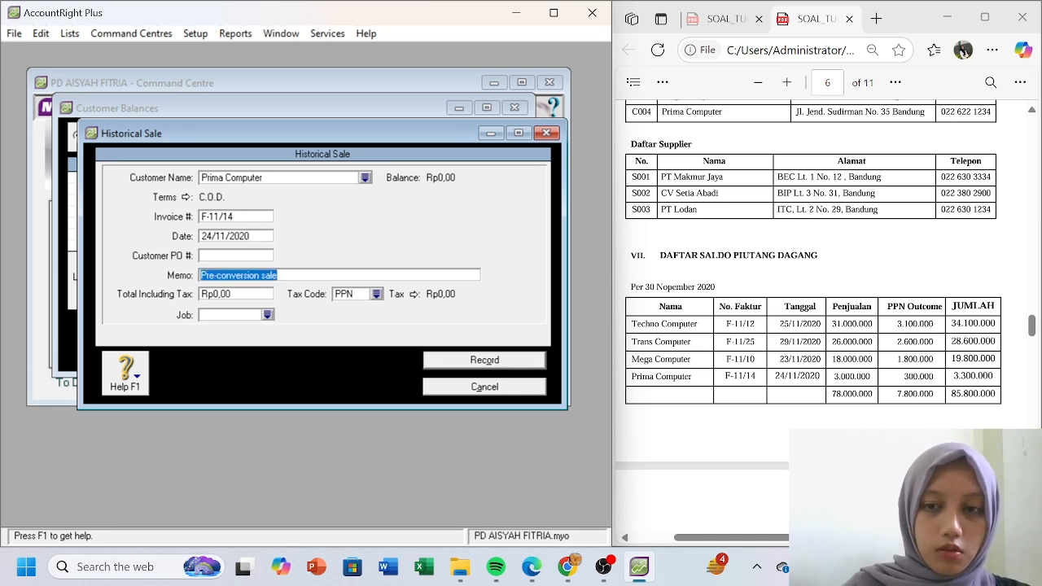
pyautogui.write('Saldo Piutang Dagan')
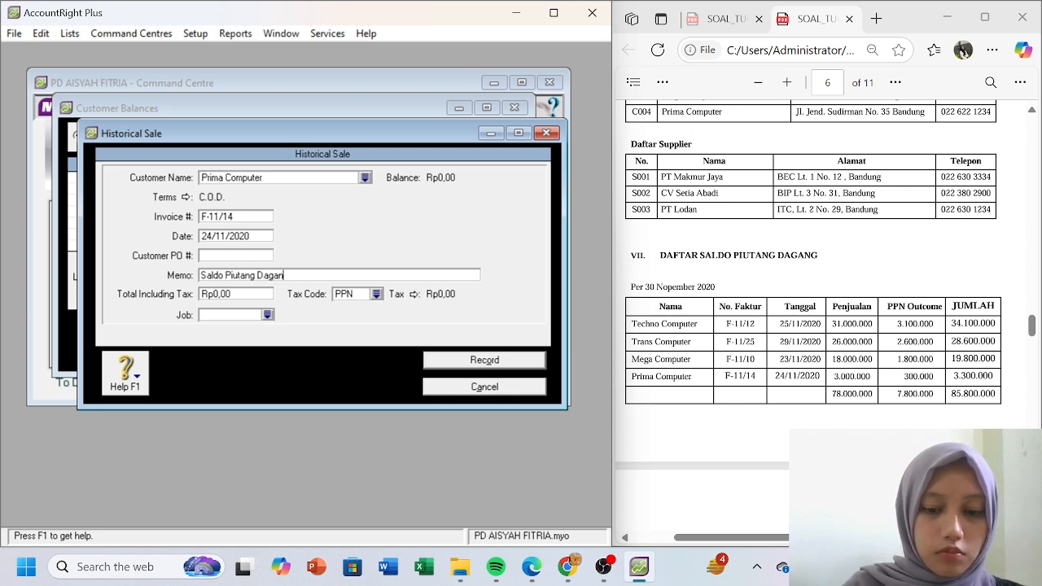
pyautogui.press('Tab')
pyautogui.write('33')
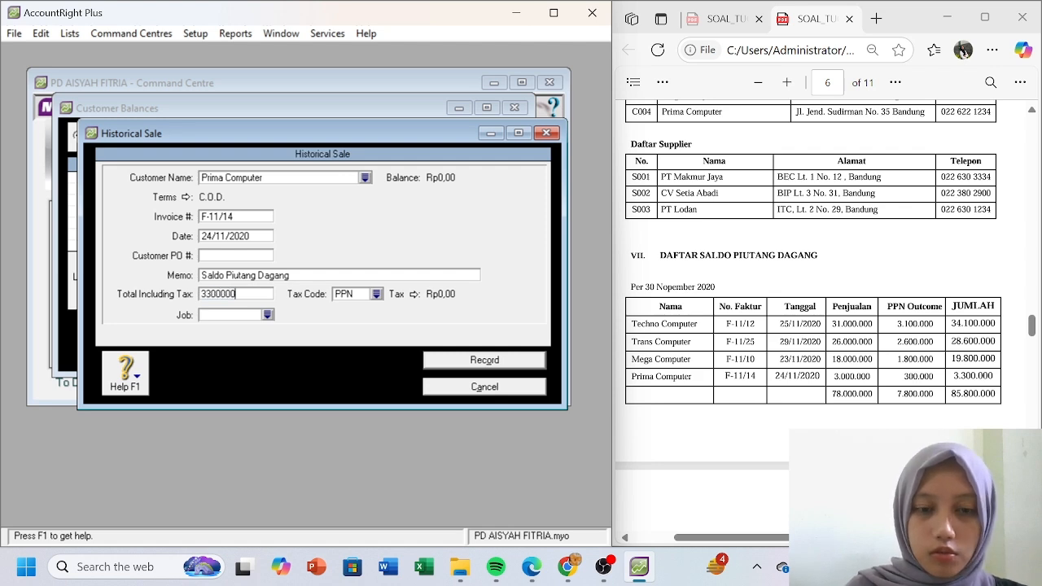
pyautogui.press('Tab')
pyautogui.click(376, 294)
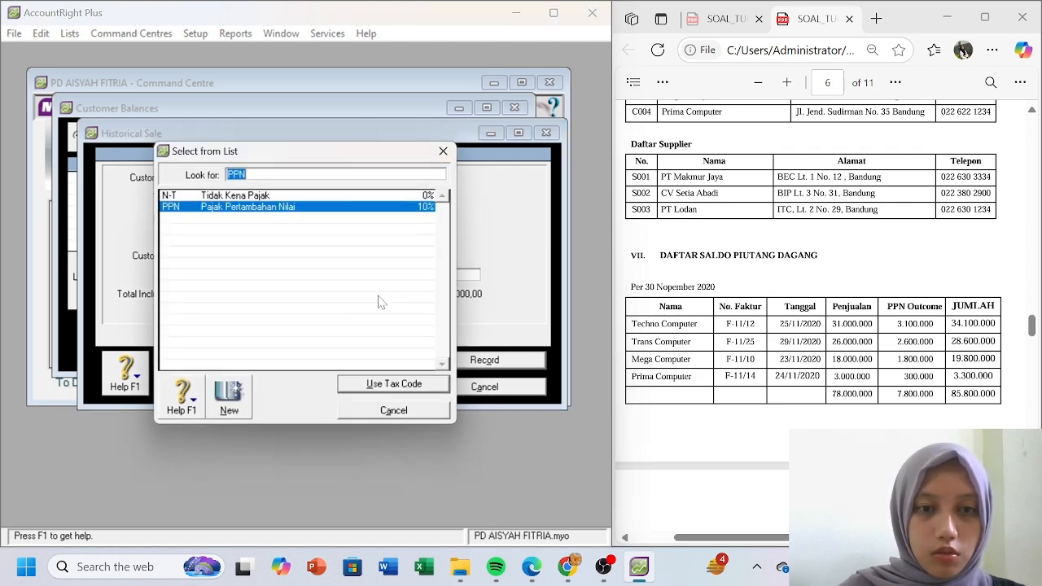
pyautogui.doubleClick(327, 196)
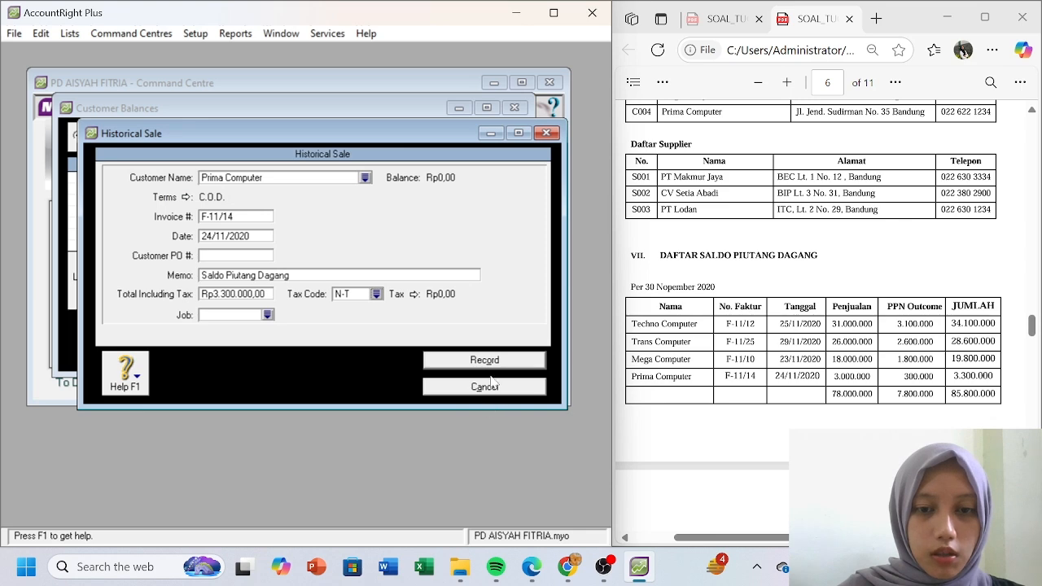
pyautogui.click(491, 360)
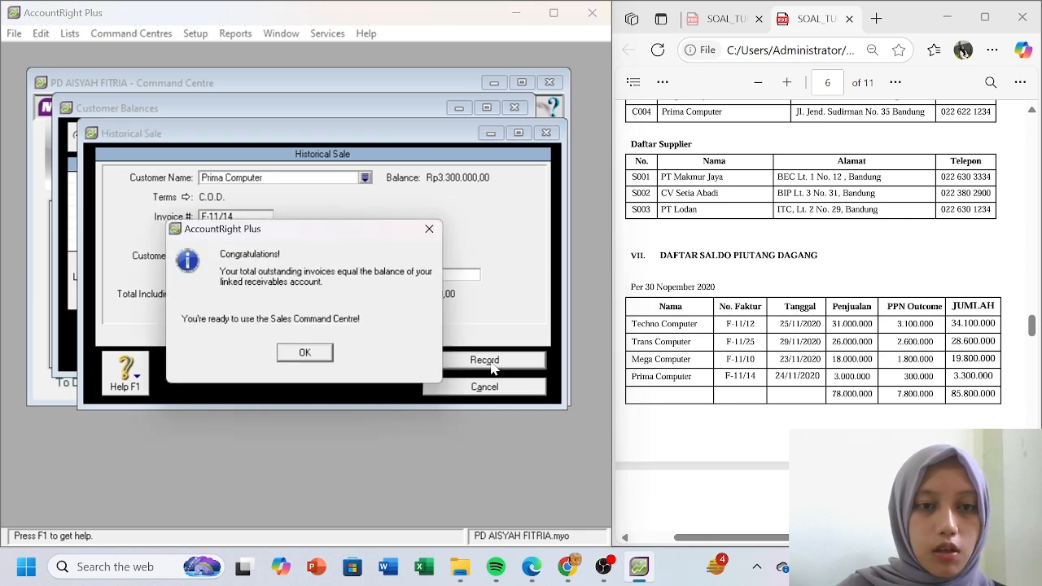
pyautogui.click(308, 356)
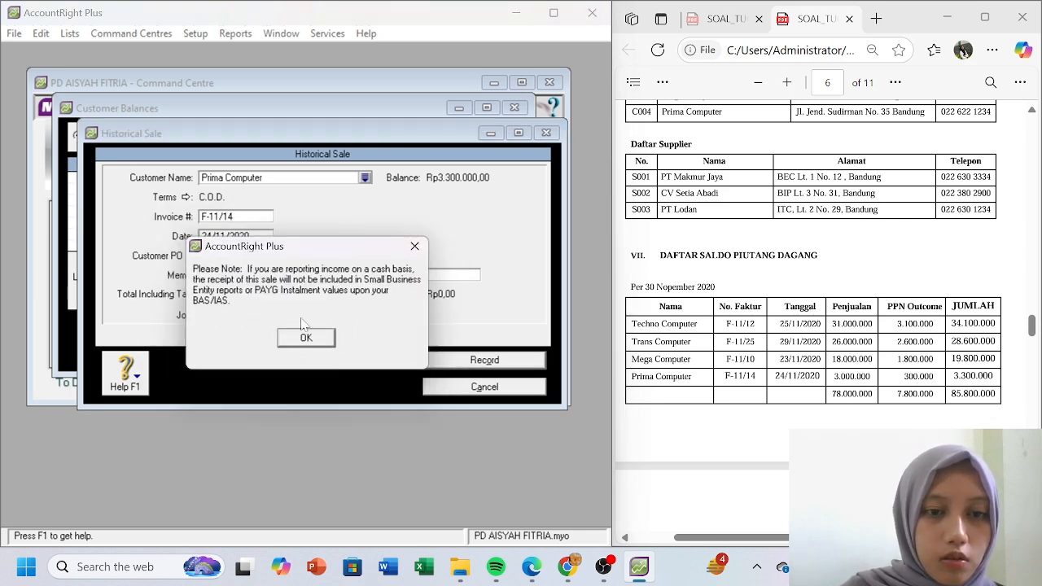
# - Close the balances window and reopen customer opening balances to view Mega Computer's invoices
pyautogui.click(304, 340)
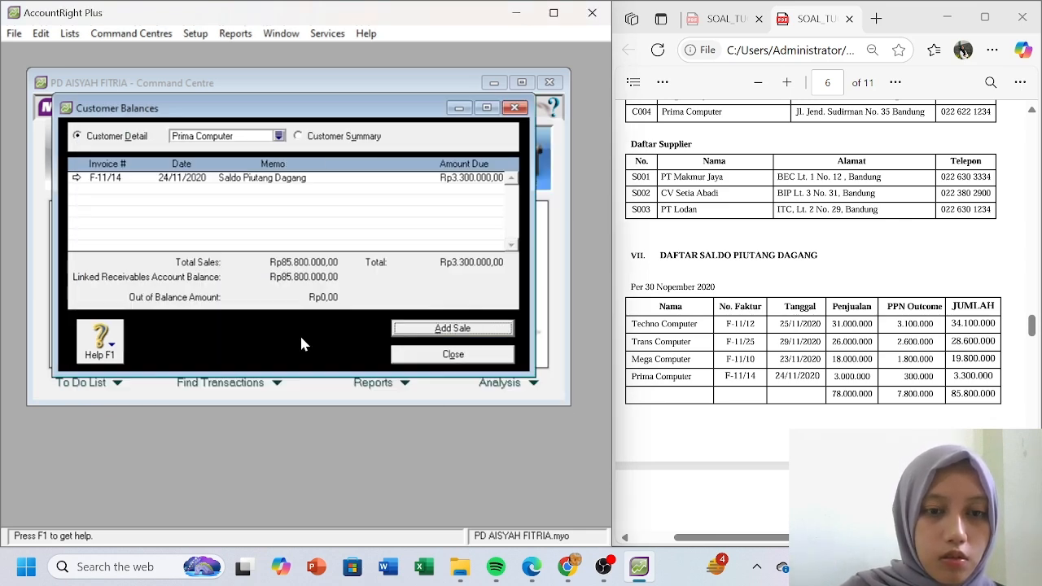
pyautogui.click(453, 354)
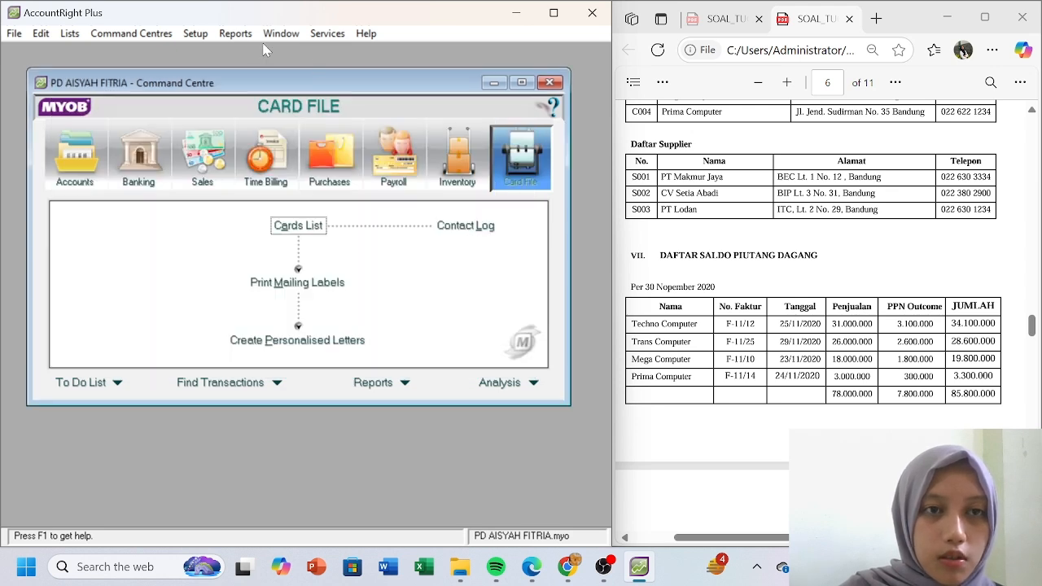
pyautogui.click(197, 35)
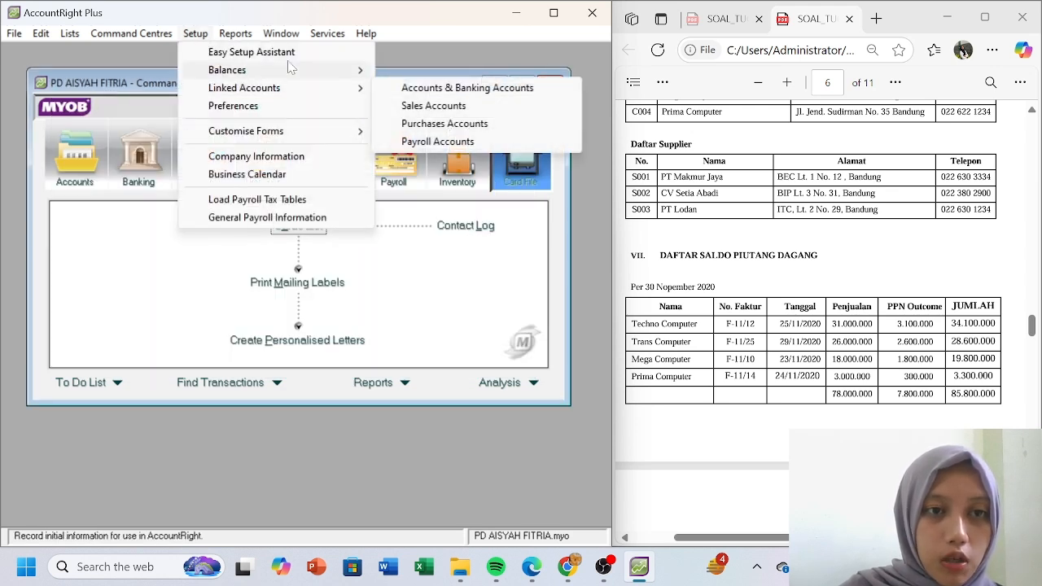
pyautogui.moveTo(284, 70)
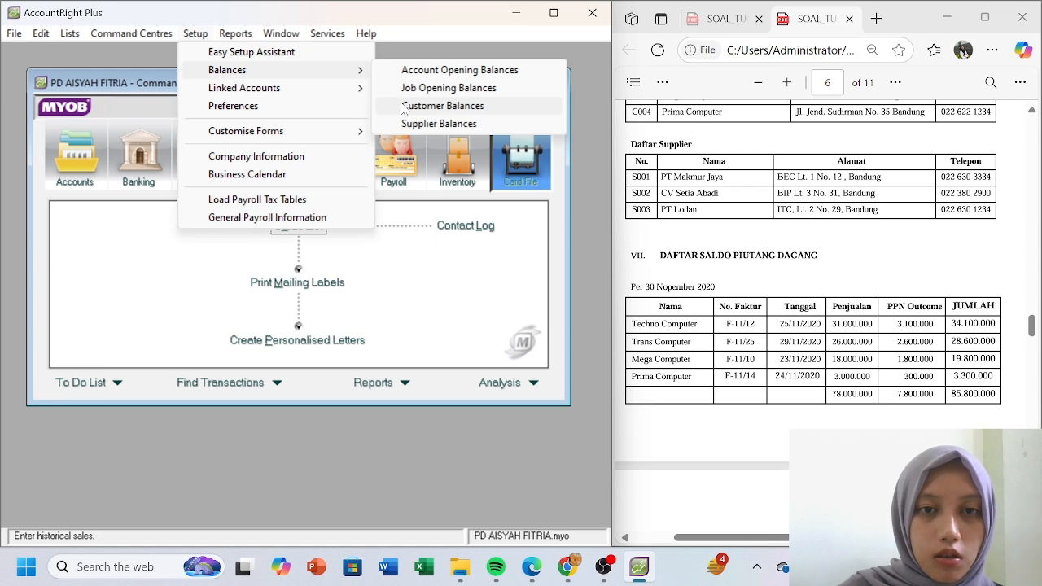
pyautogui.click(398, 106)
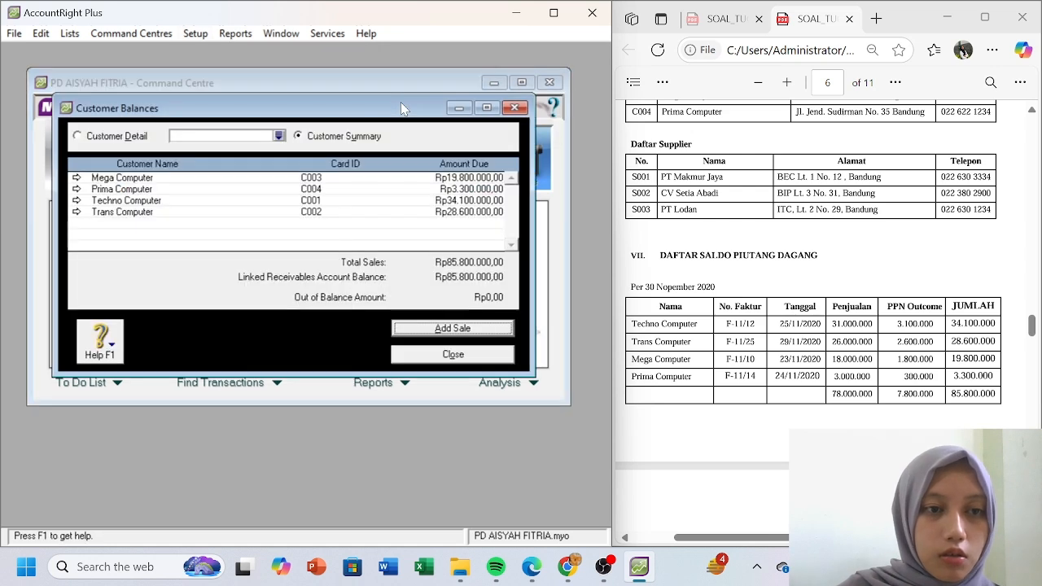
pyautogui.click(76, 178)
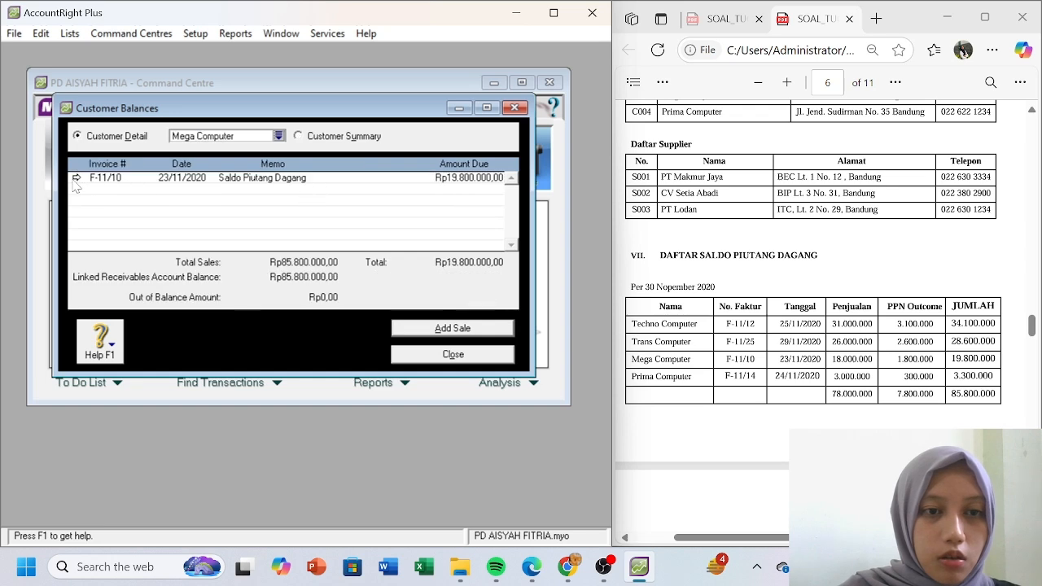
# - Change invoice F-11/10's payment terms to C.O.D. and save the opening sale
pyautogui.doubleClick(347, 178)
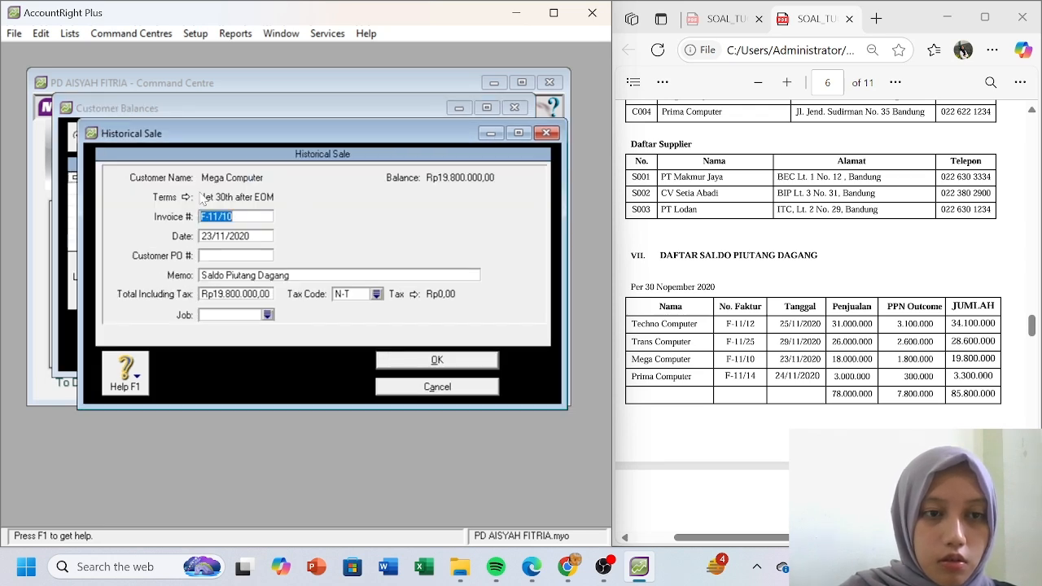
pyautogui.click(172, 200)
pyautogui.click(456, 181)
pyautogui.click(450, 194)
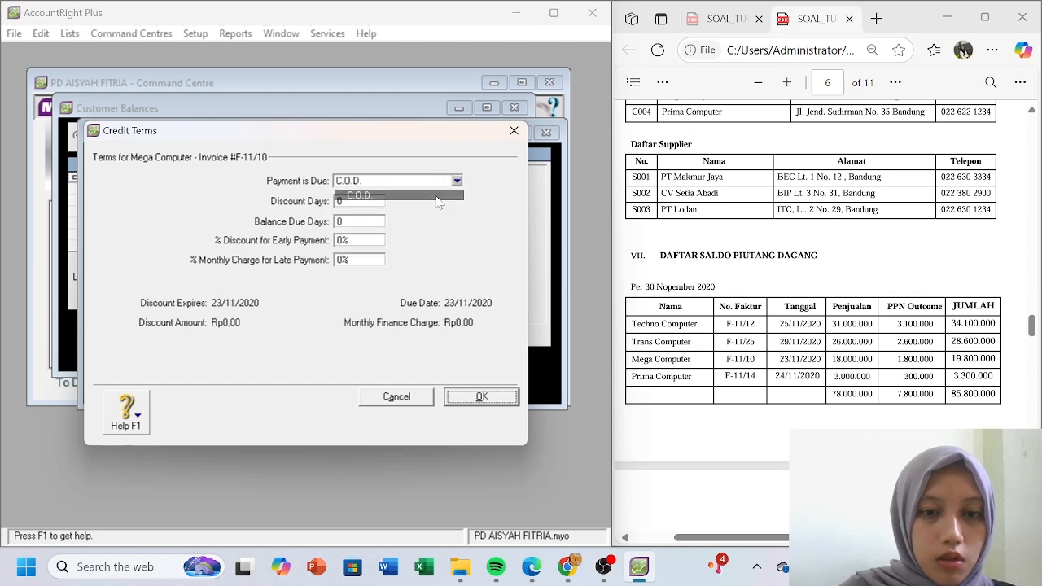
pyautogui.click(476, 397)
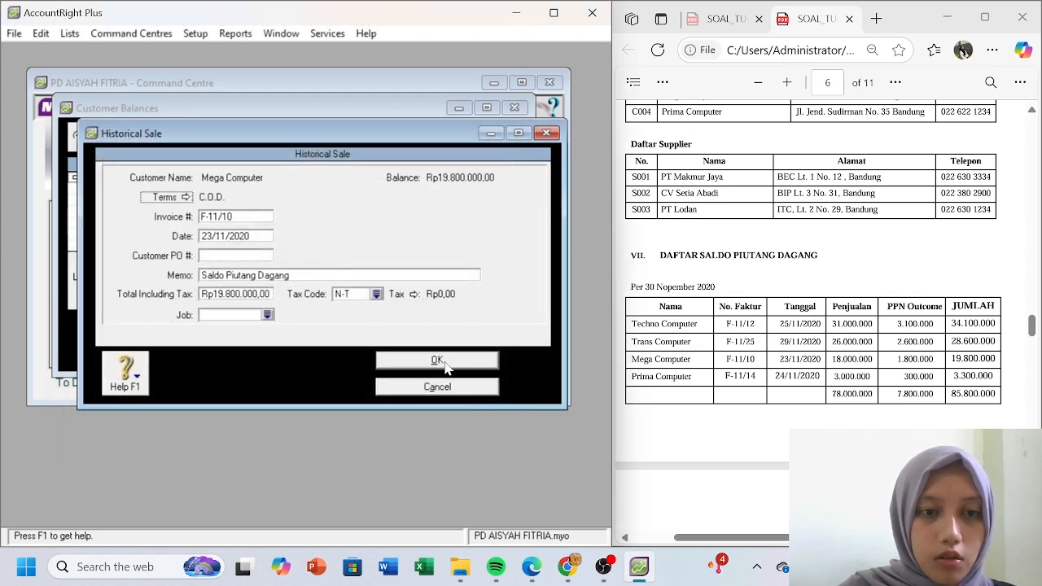
pyautogui.click(444, 361)
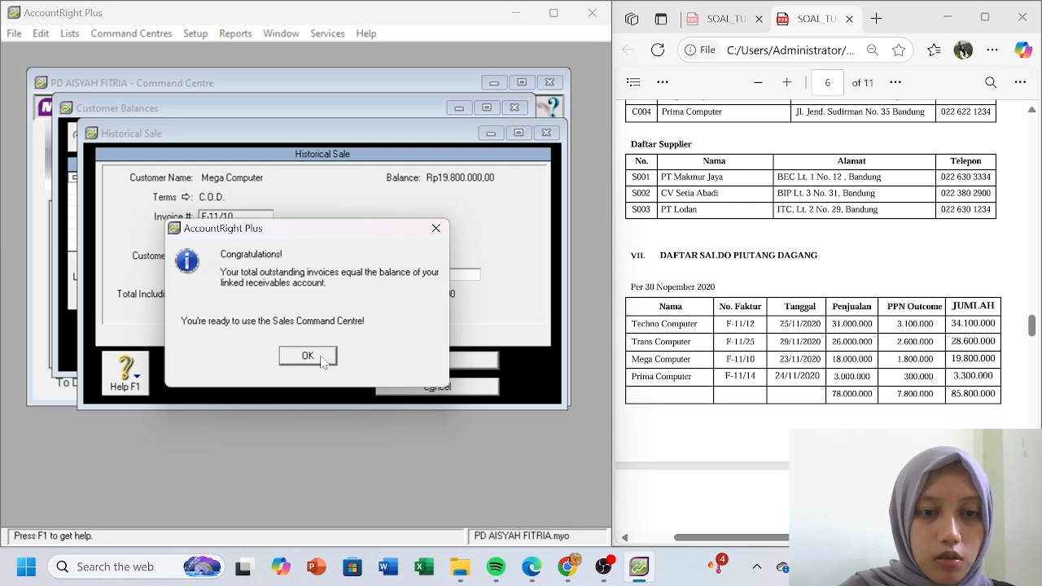
pyautogui.click(315, 356)
pyautogui.click(303, 340)
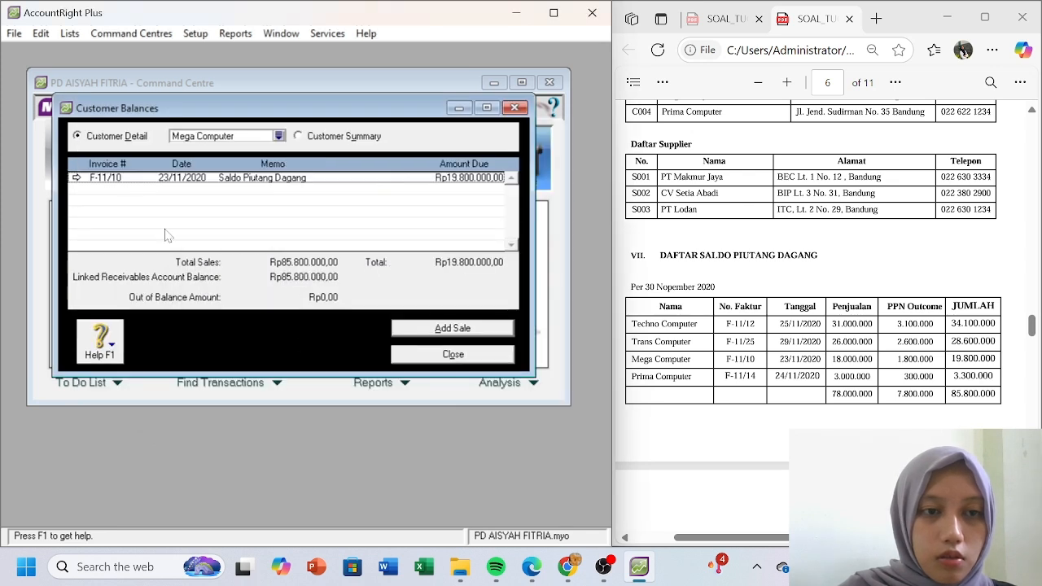
# - Change Techno Computer's invoice F-11/12 to C.O.D. payment terms and save it
pyautogui.click(299, 136)
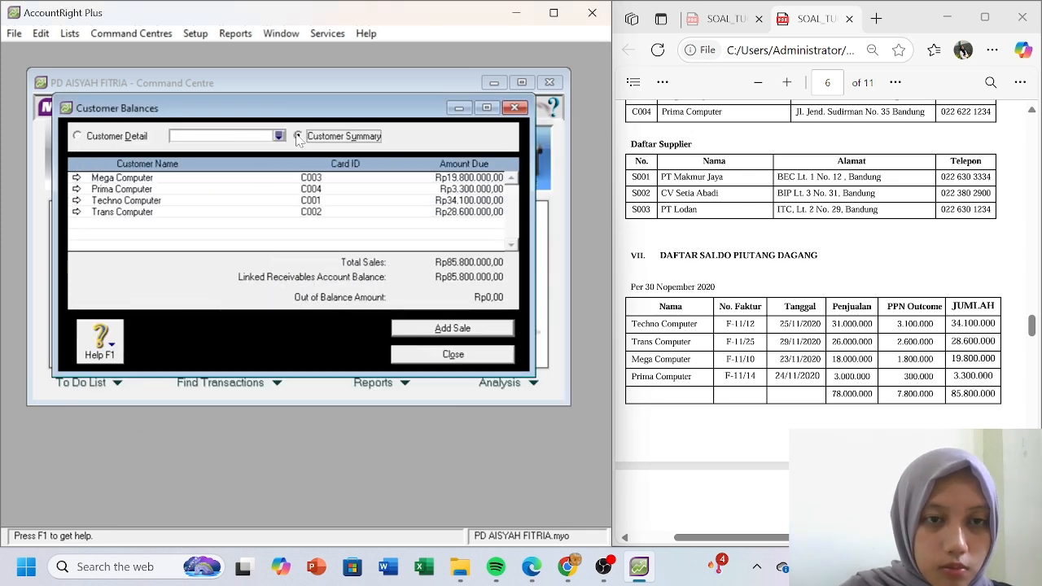
pyautogui.doubleClick(122, 200)
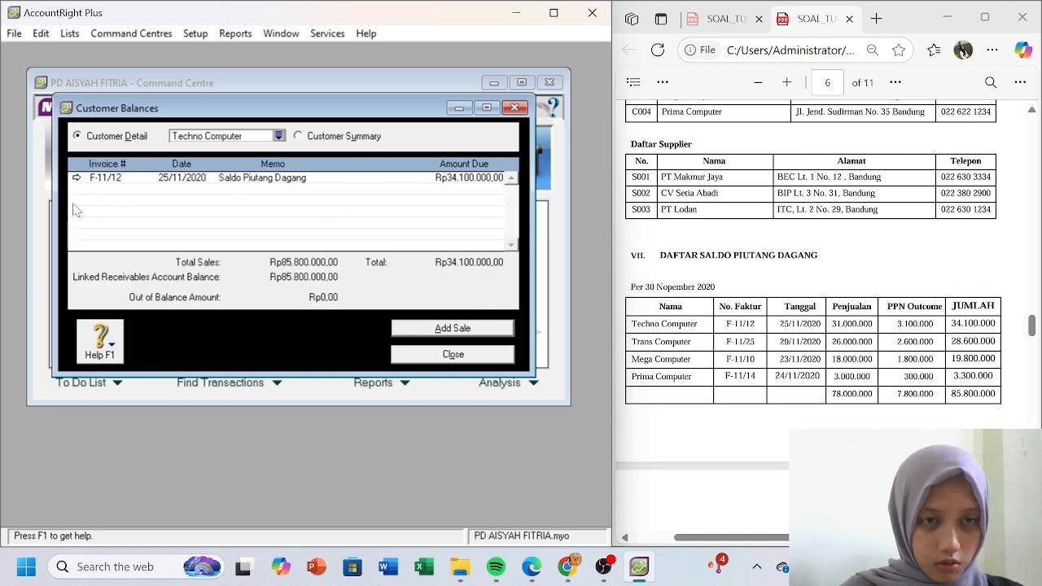
pyautogui.click(76, 177)
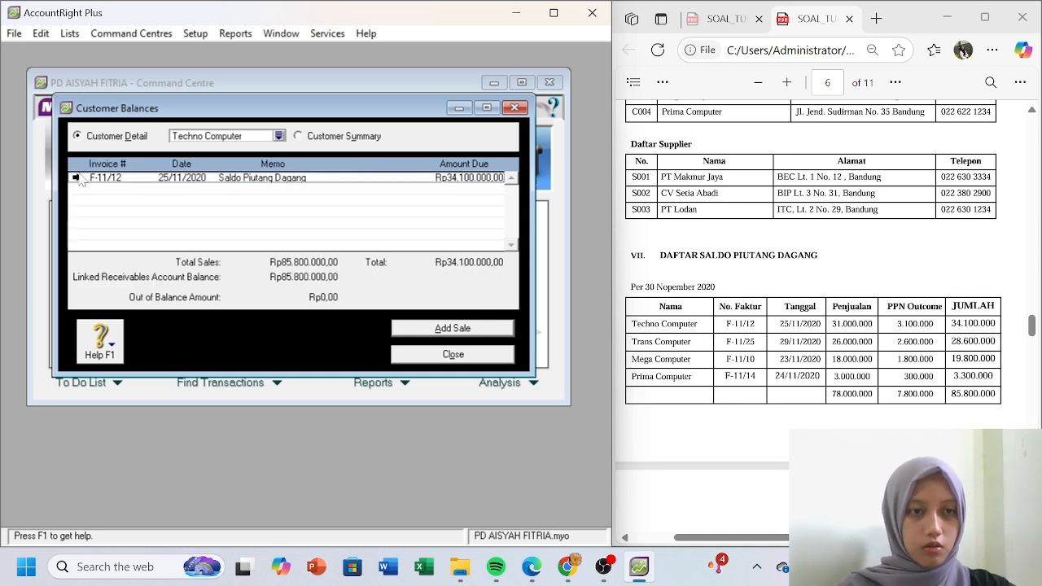
pyautogui.click(186, 197)
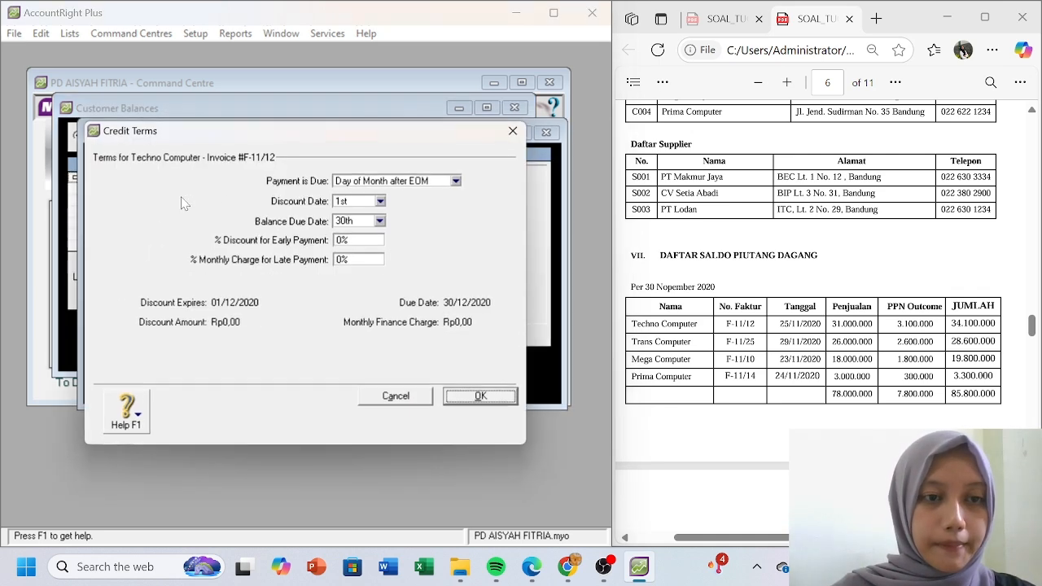
pyautogui.click(457, 181)
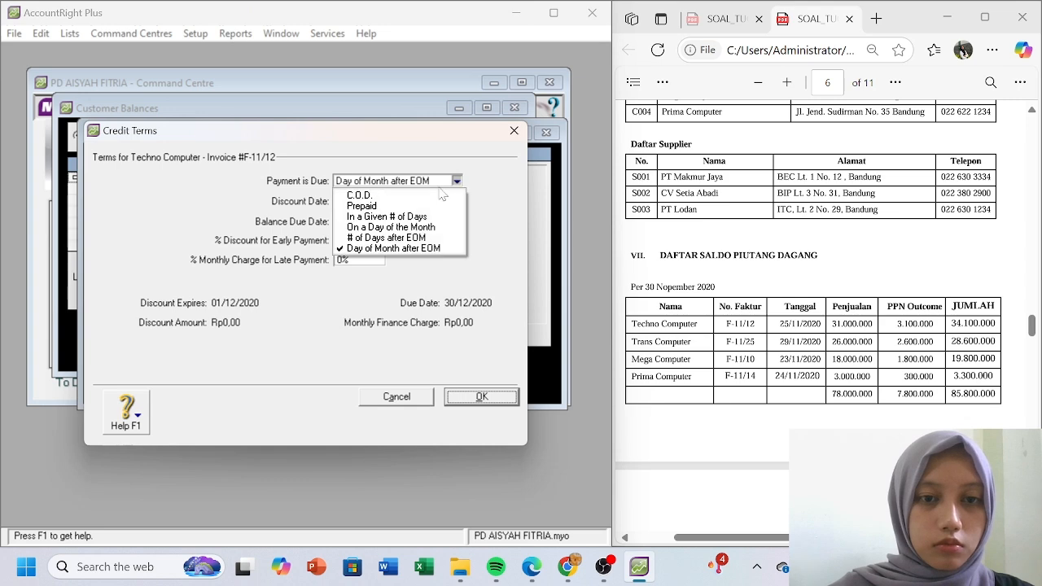
pyautogui.click(434, 197)
pyautogui.click(479, 397)
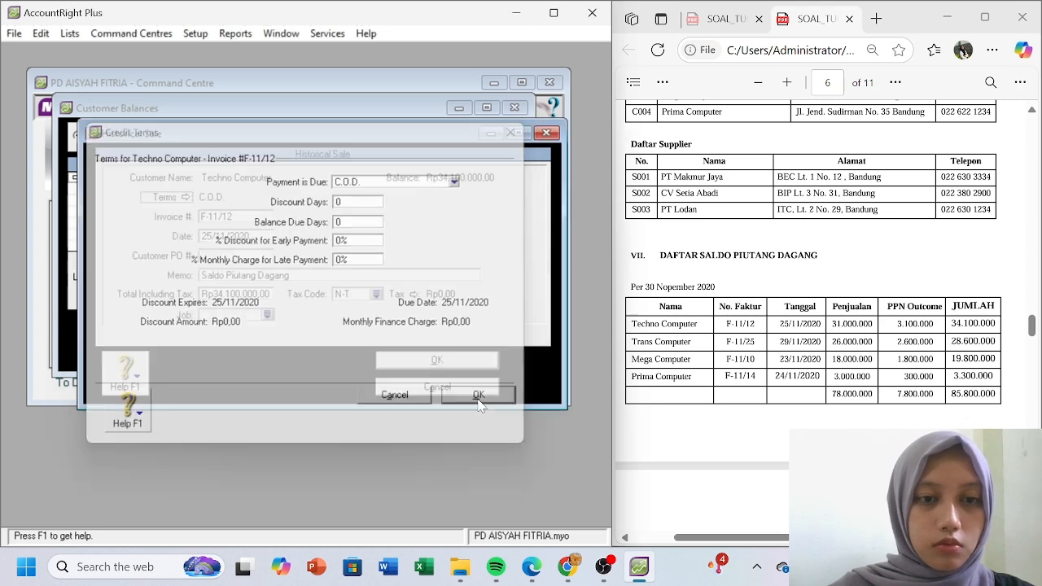
pyautogui.click(419, 366)
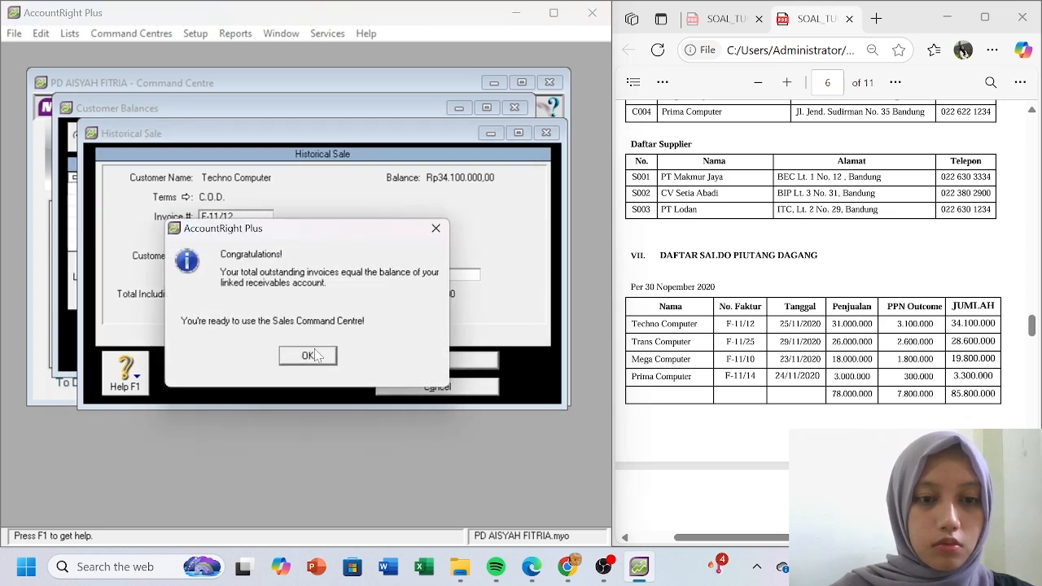
pyautogui.click(314, 354)
pyautogui.click(304, 338)
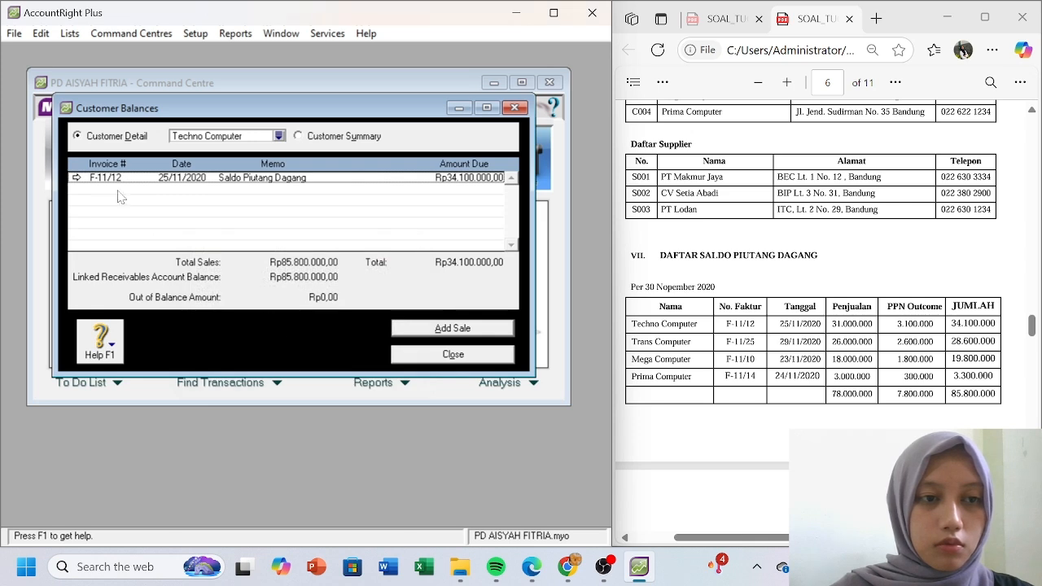
# - Change Trans Computer's invoice F-11/25 to C.O.D. terms, save it, and close Customer Balances
pyautogui.click(299, 136)
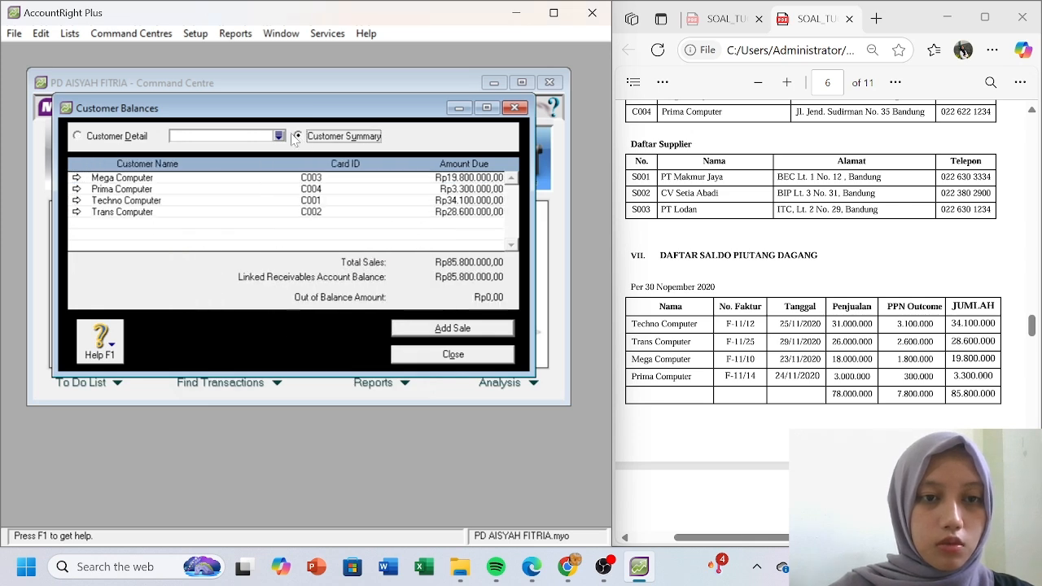
pyautogui.click(77, 212)
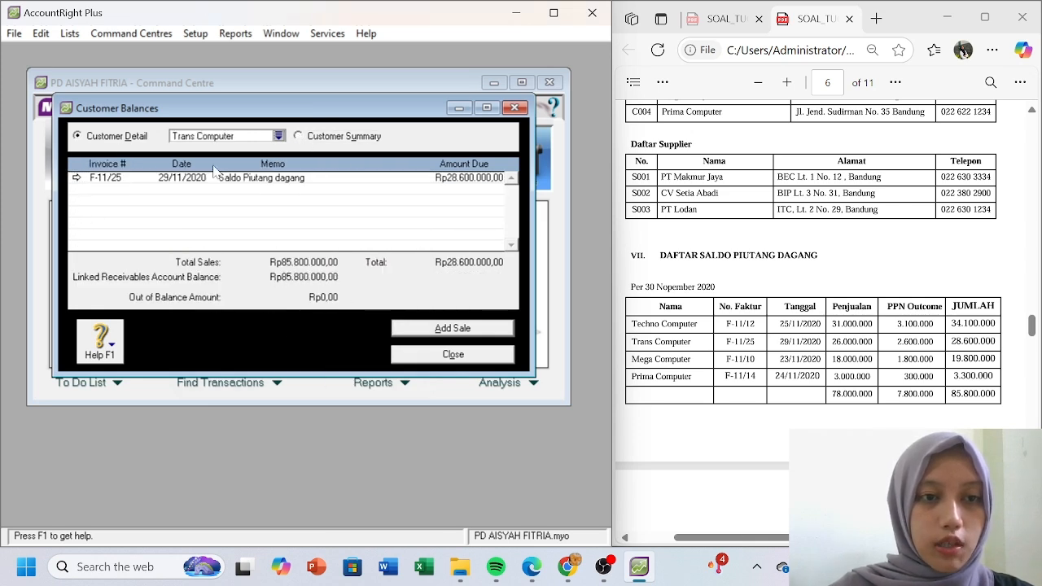
pyautogui.click(77, 179)
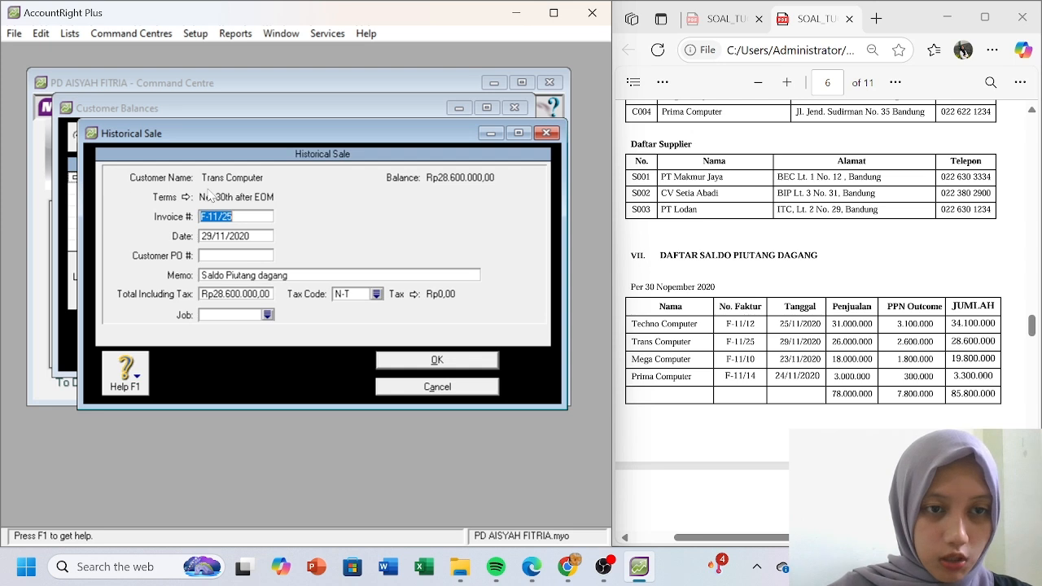
pyautogui.click(173, 199)
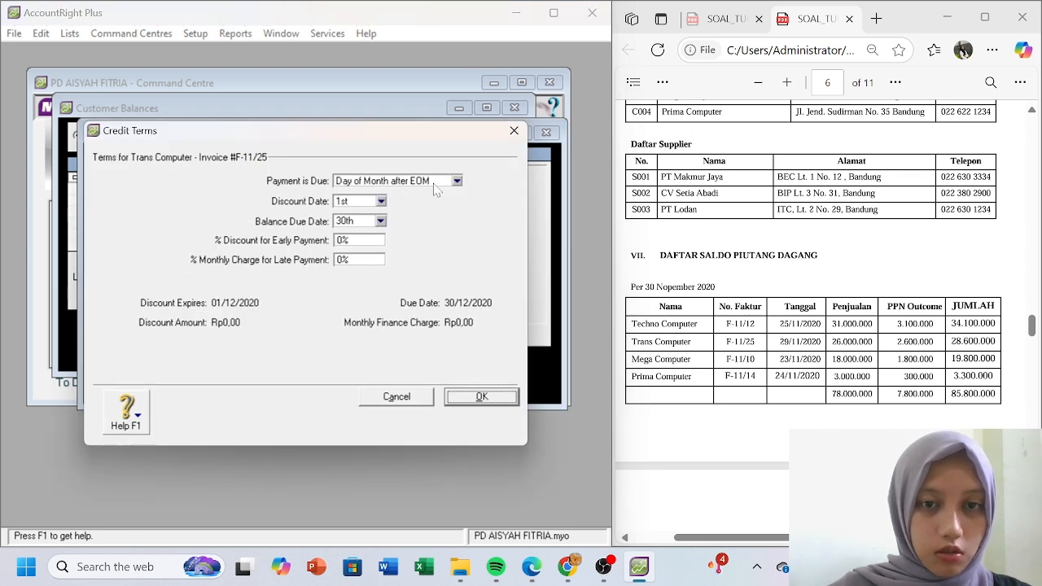
pyautogui.click(456, 181)
pyautogui.click(358, 189)
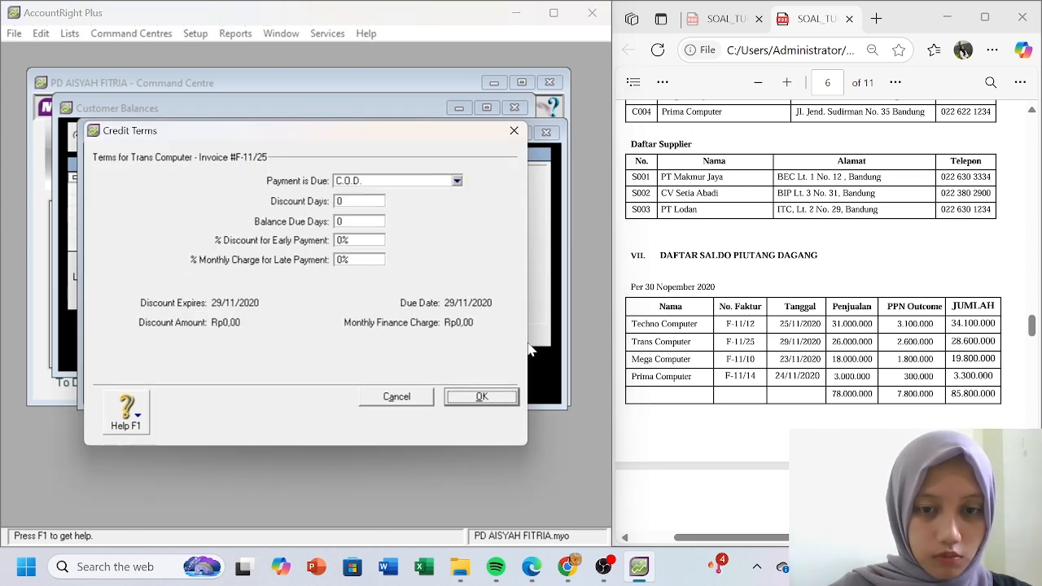
pyautogui.click(493, 396)
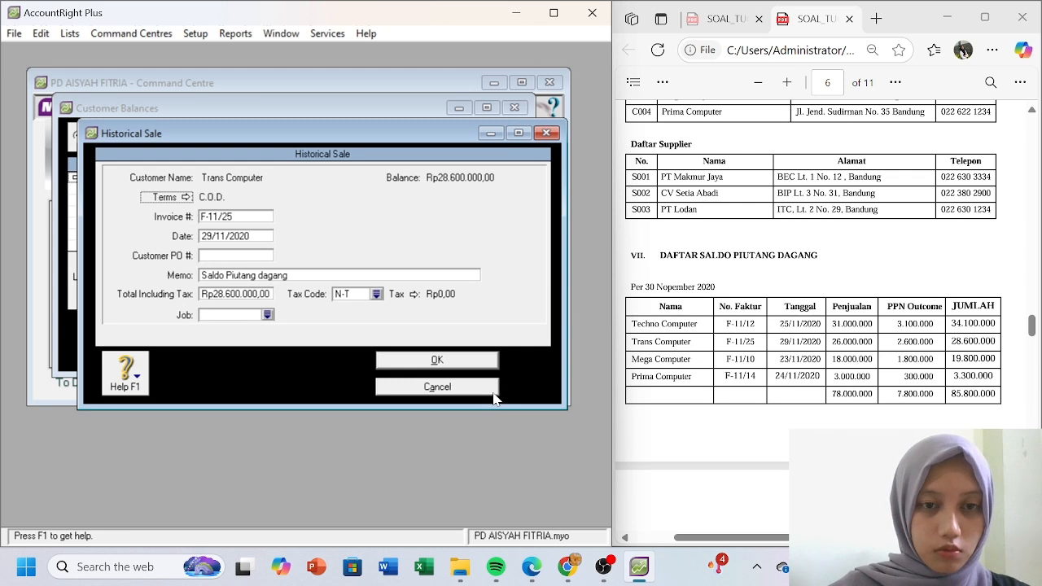
pyautogui.click(469, 364)
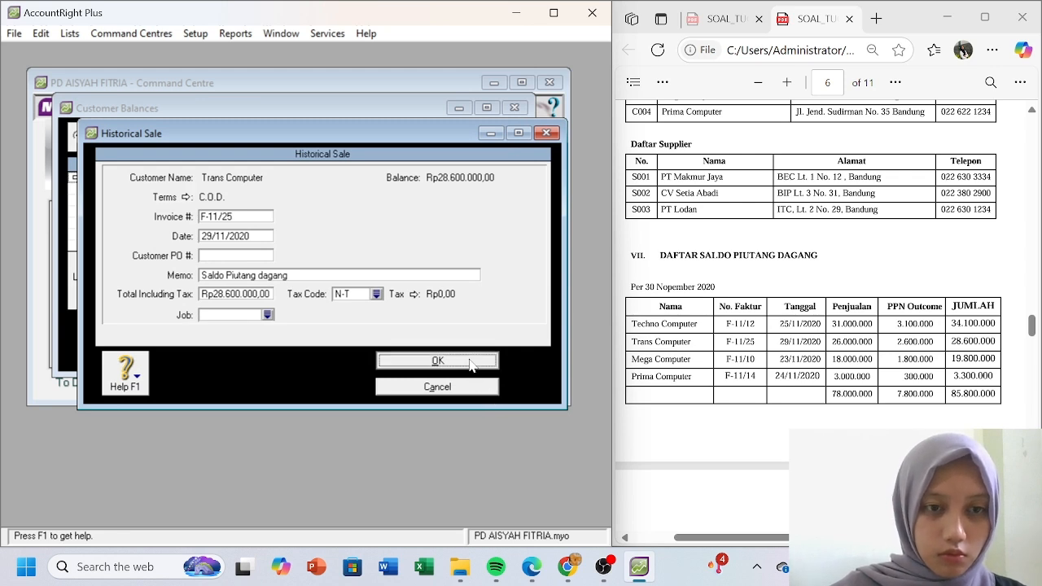
pyautogui.click(328, 360)
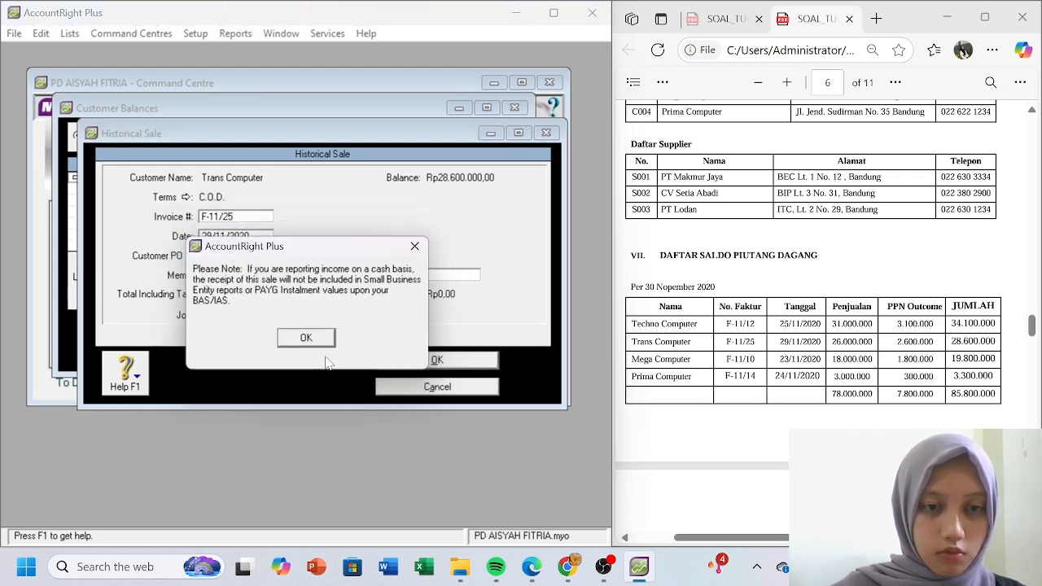
pyautogui.click(319, 340)
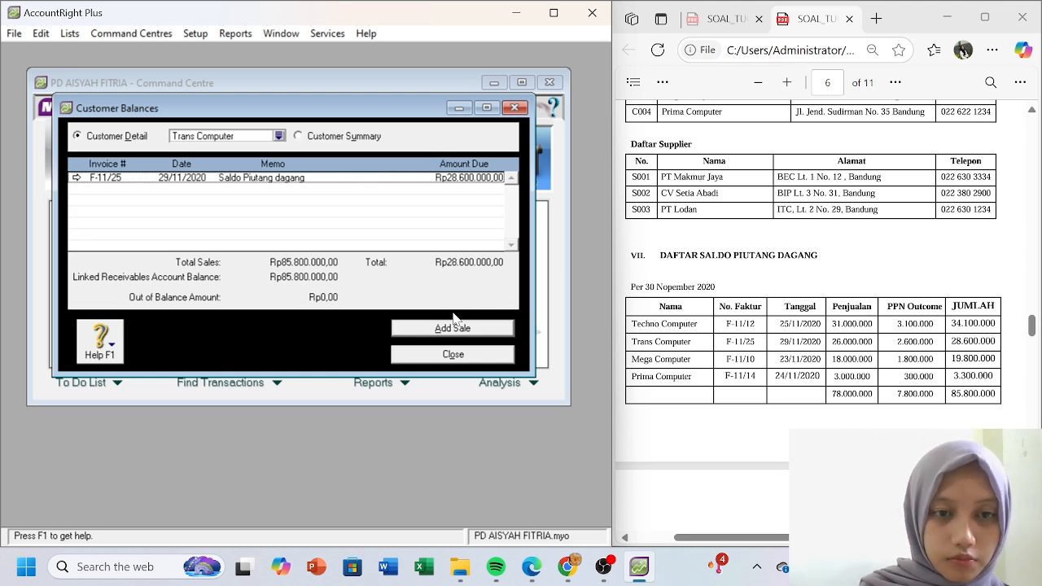
pyautogui.click(464, 356)
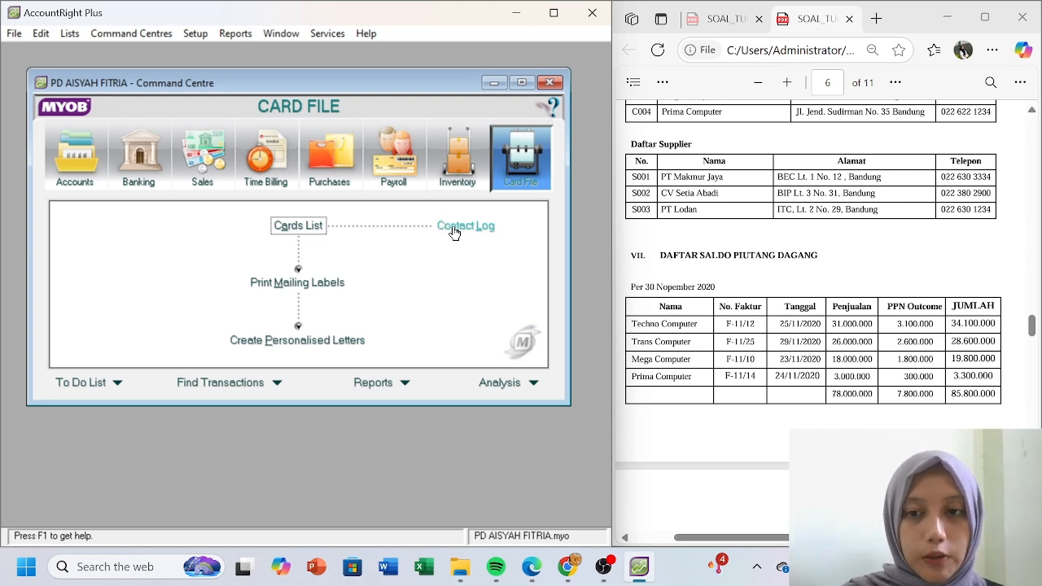
# - Scroll the exercise PDF down to the supplier balances table
pyautogui.click(779, 309)
pyautogui.scroll(-2, 779, 309)
pyautogui.scroll(-6, 779, 309)
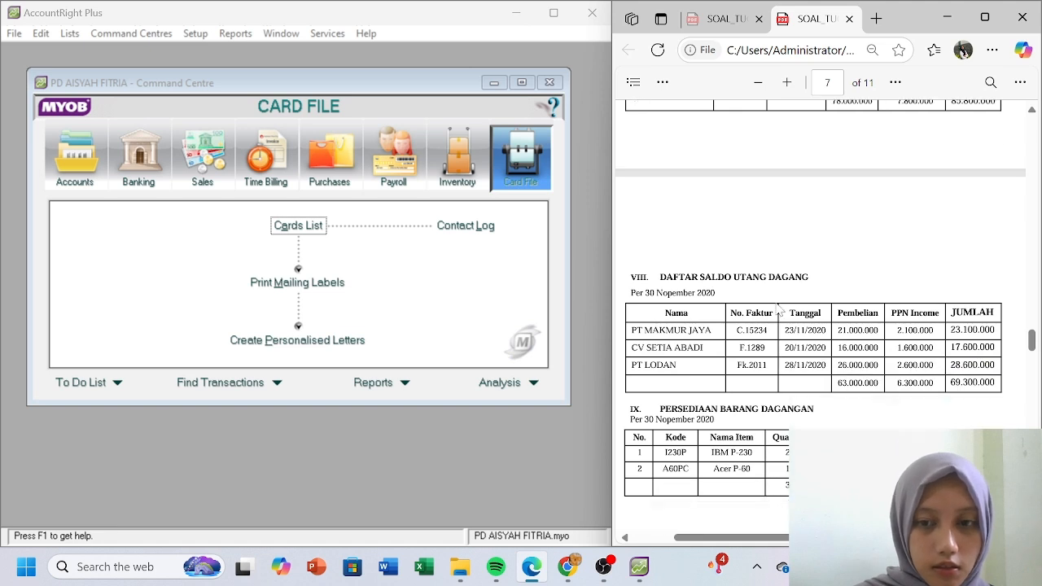
pyautogui.scroll(-4, 779, 310)
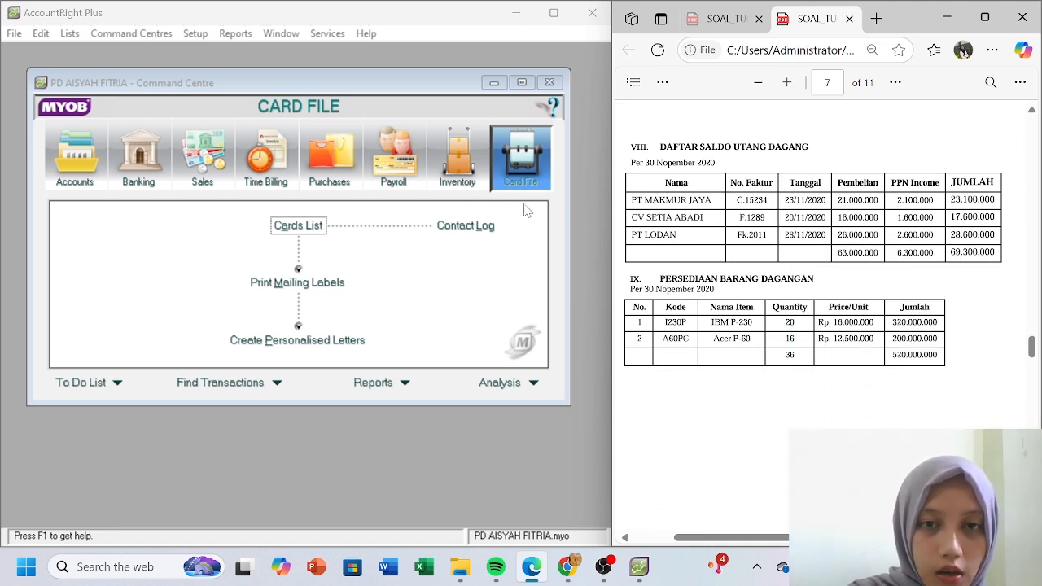
pyautogui.click(195, 33)
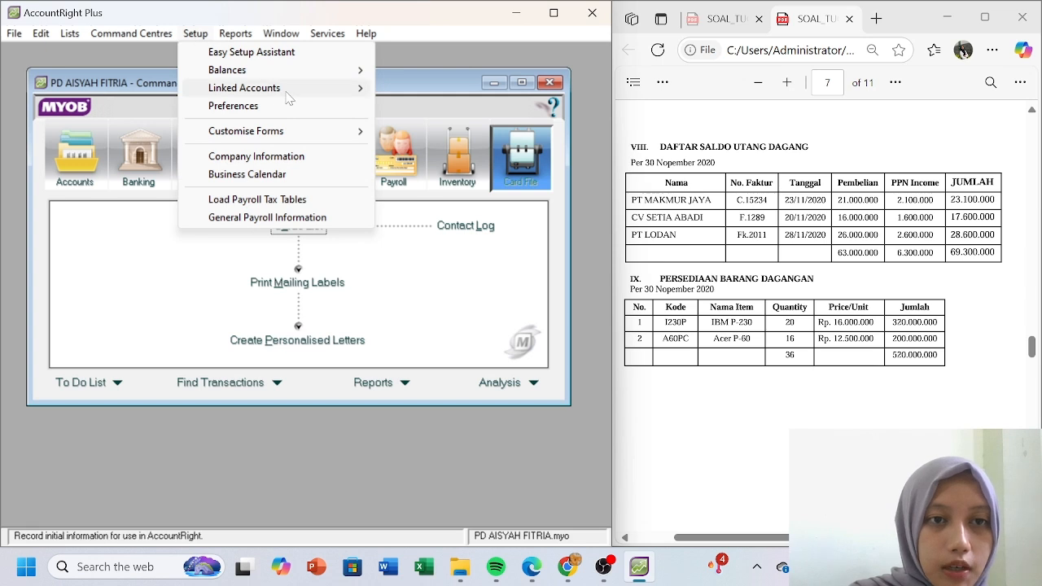
# - Start a historical purchase for PT Makmur Jaya with C.O.D. credit terms
pyautogui.moveTo(321, 75)
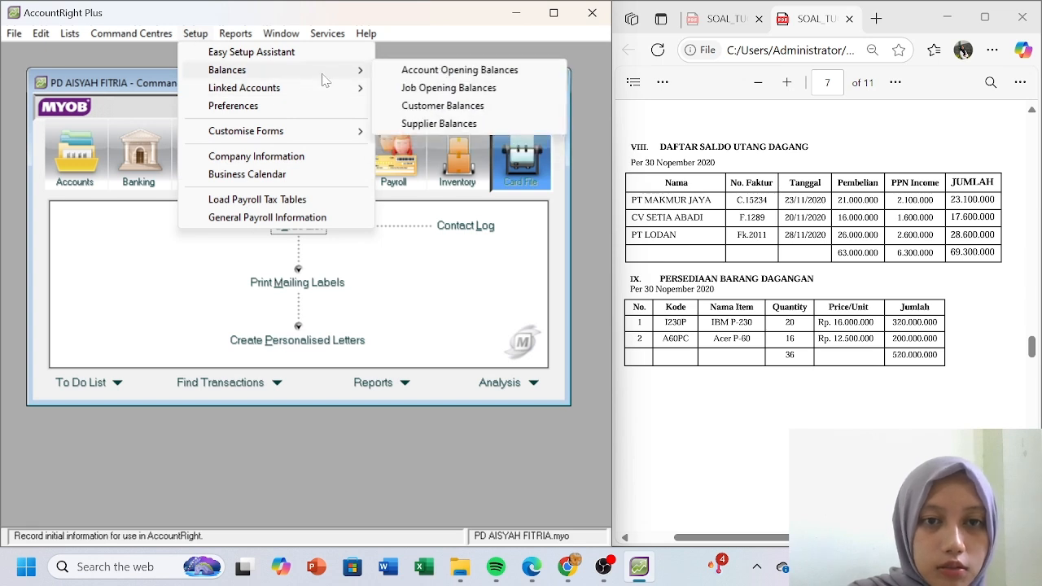
pyautogui.click(448, 124)
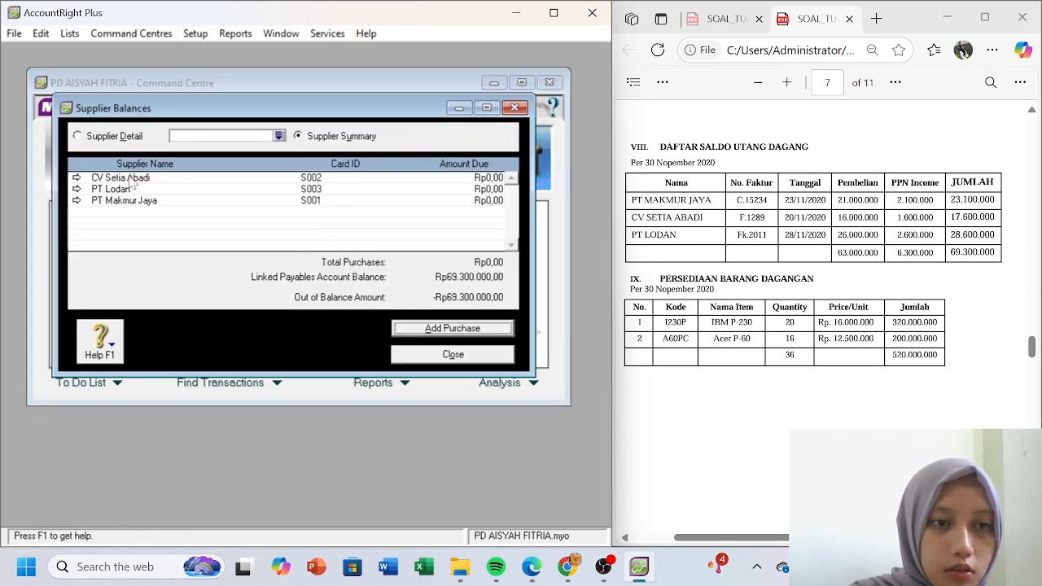
pyautogui.click(77, 200)
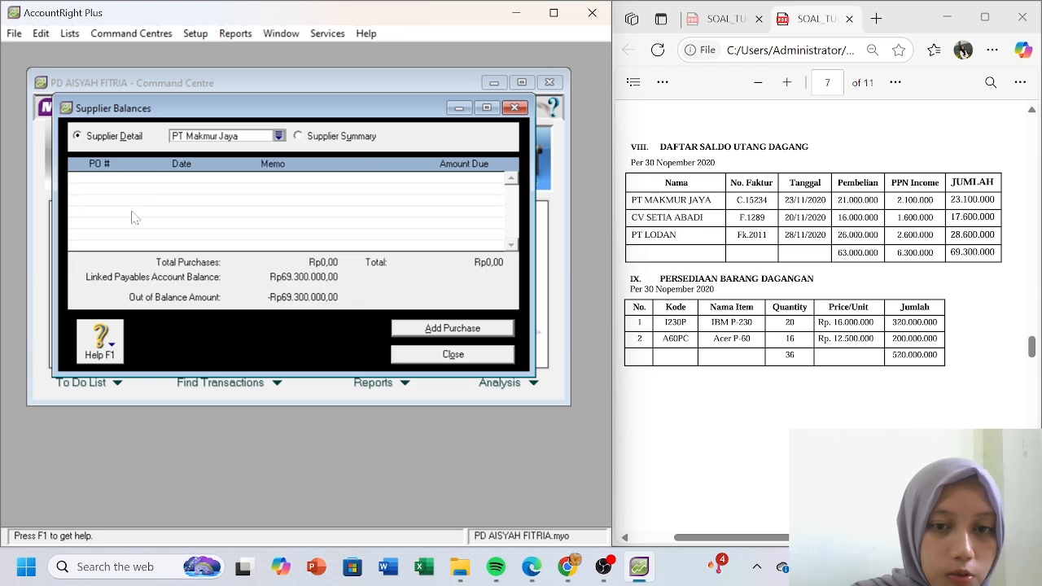
pyautogui.click(419, 328)
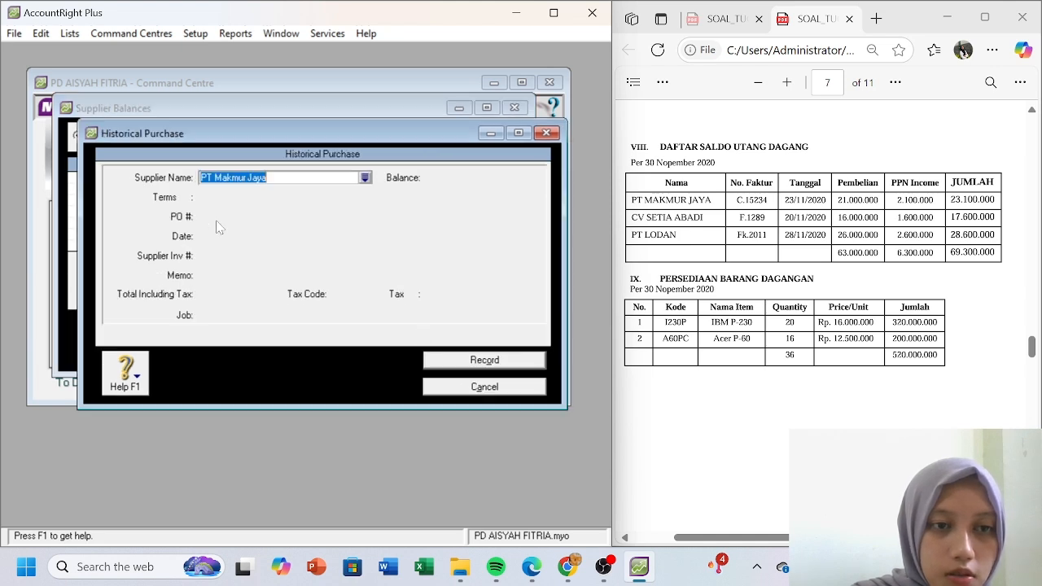
pyautogui.press('Tab')
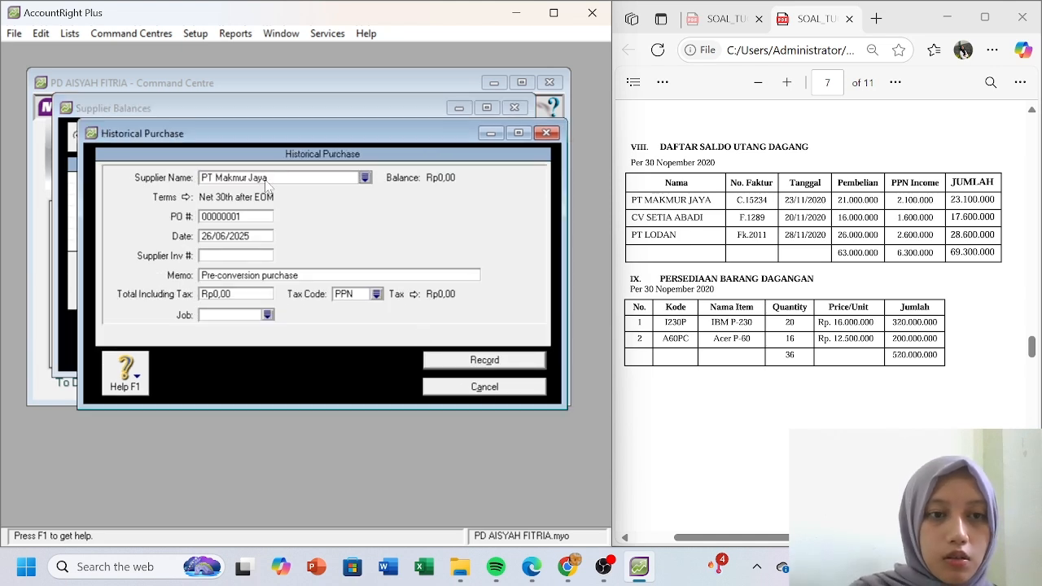
pyautogui.click(179, 201)
pyautogui.click(456, 181)
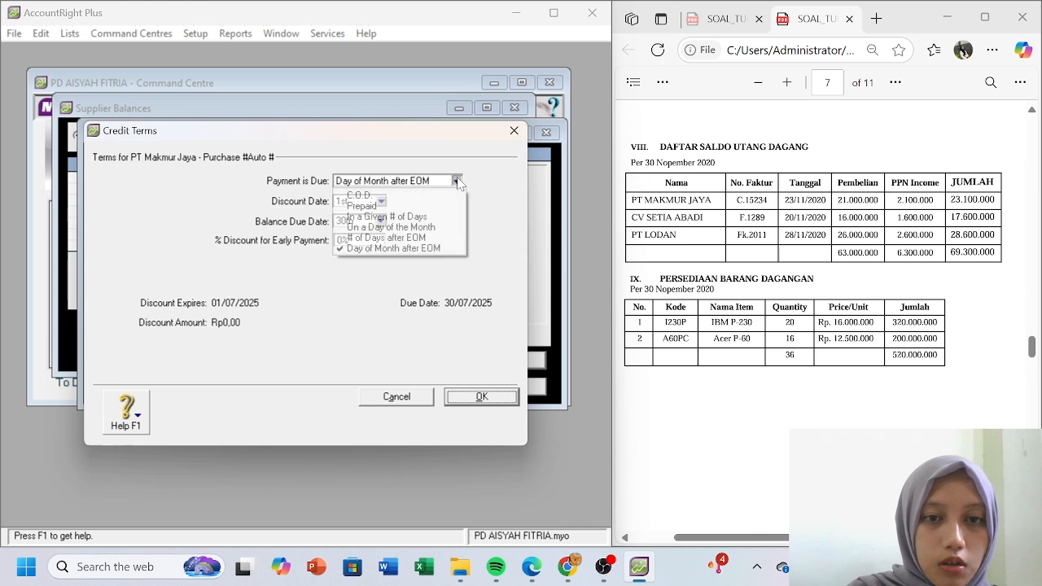
pyautogui.click(435, 196)
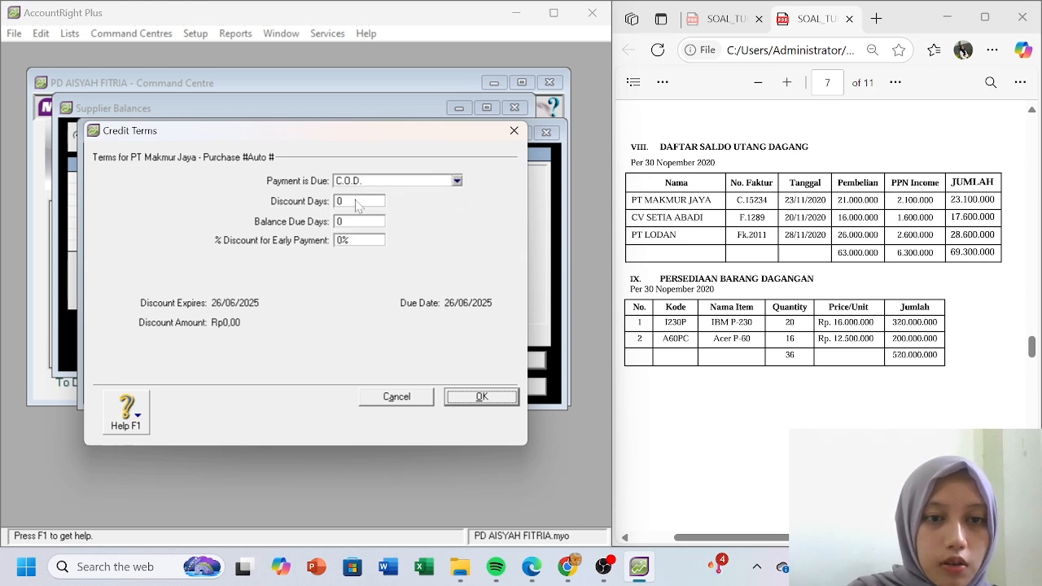
pyautogui.click(466, 401)
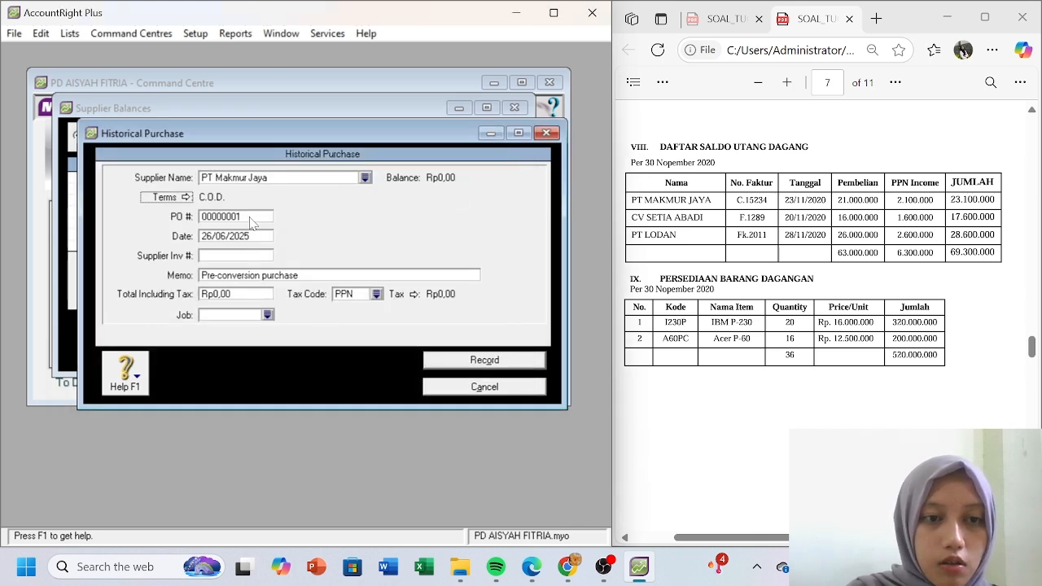
# - Enter PO C. 15234, date 23/11/2020 and memo 'Saldo Awal Utang Dagang'
pyautogui.press('Tab')
pyautogui.write('C')
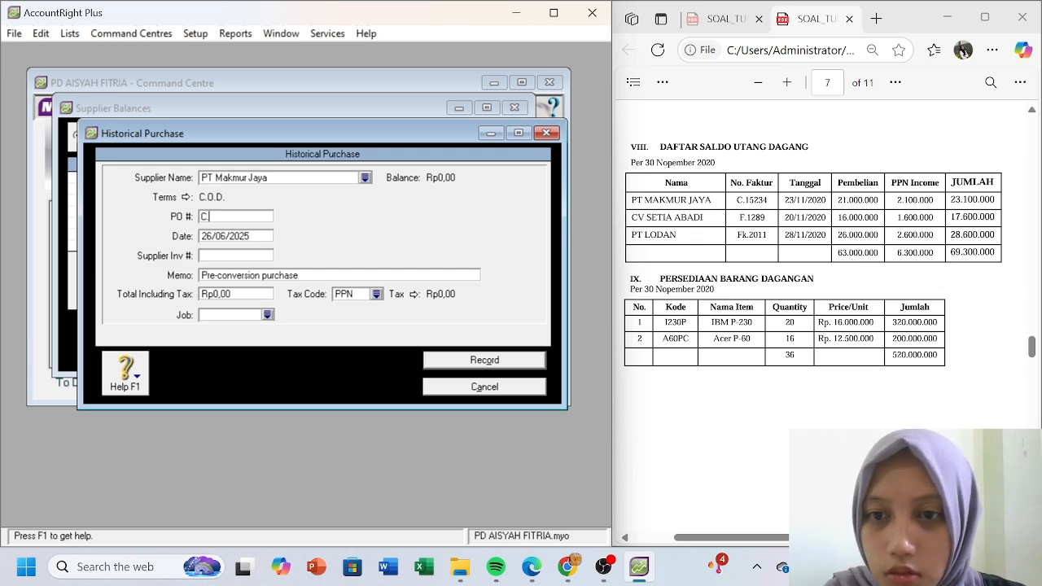
pyautogui.write('. 15234')
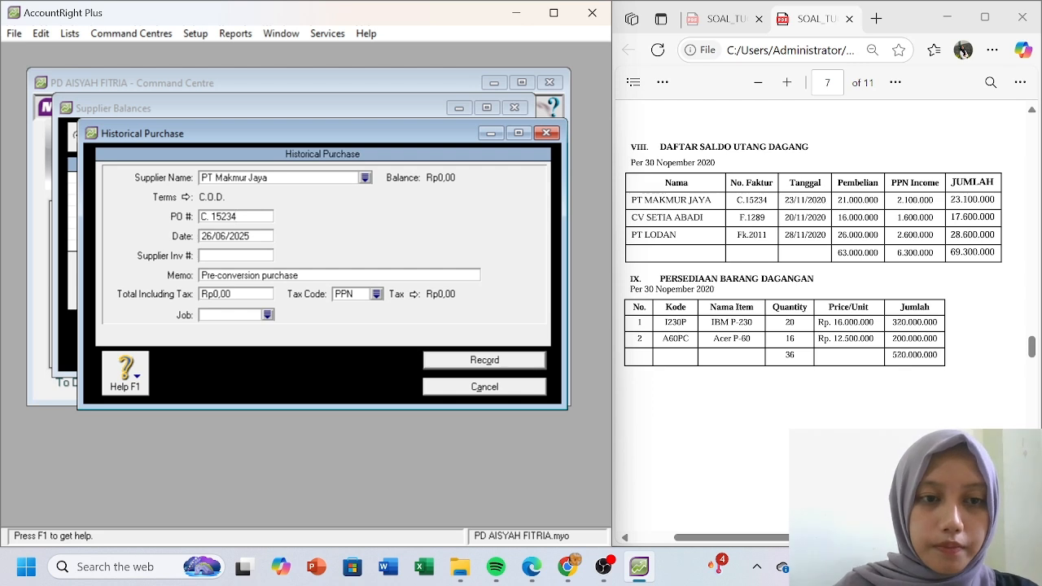
pyautogui.press('Tab')
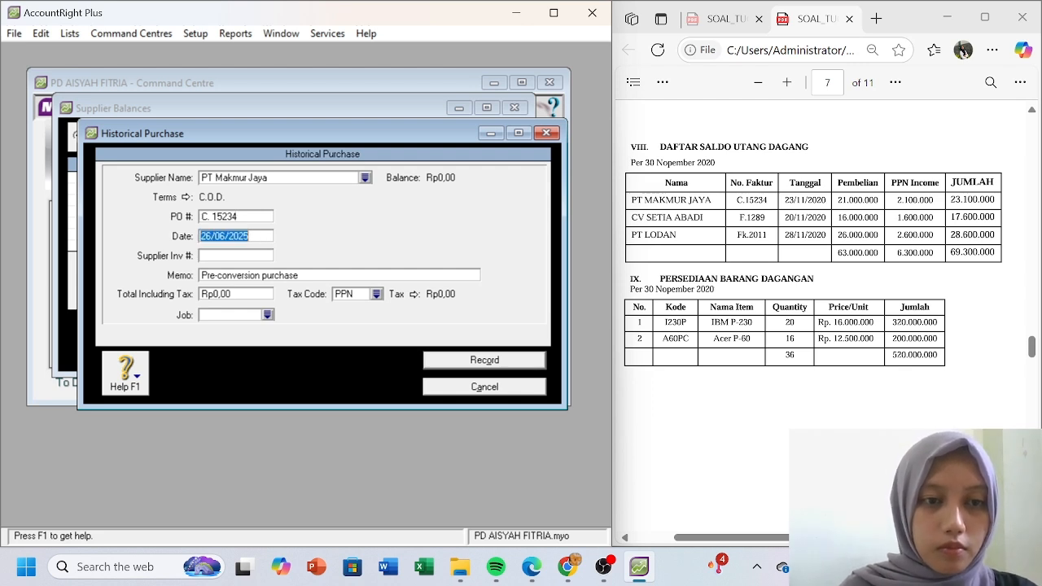
pyautogui.write('23/11/')
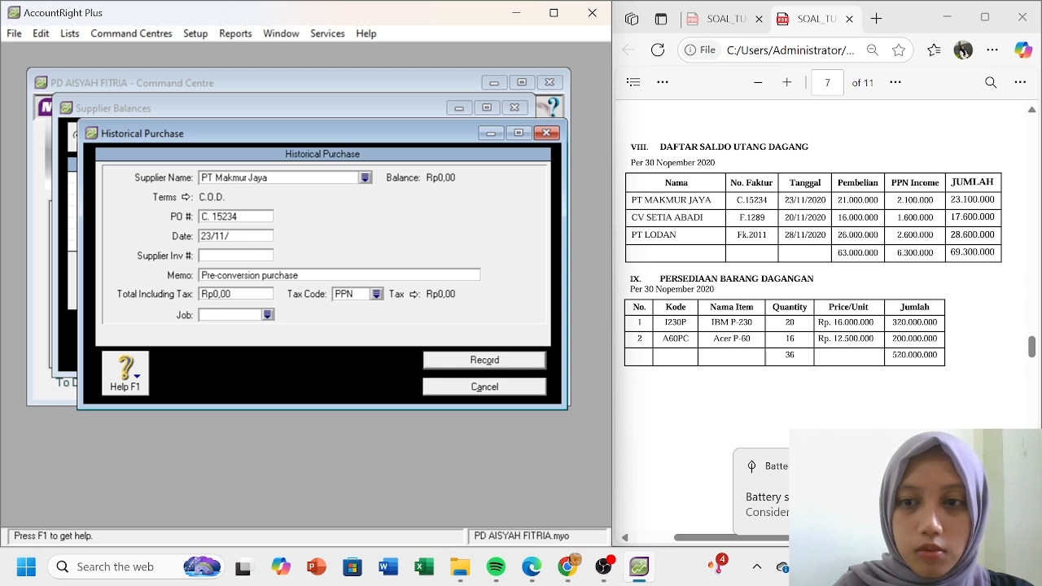
pyautogui.write('2020')
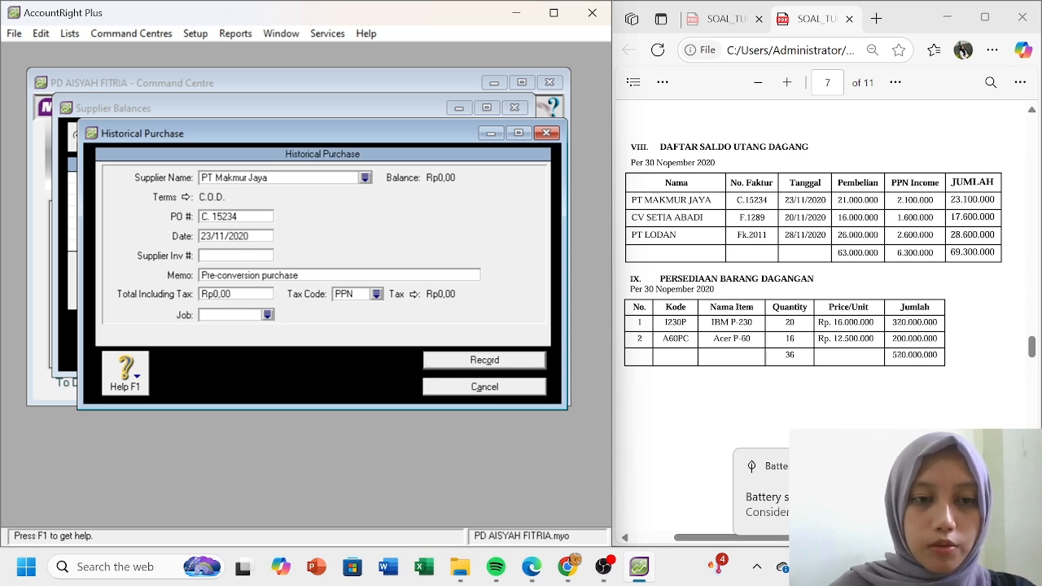
pyautogui.click(269, 277)
pyautogui.write('S')
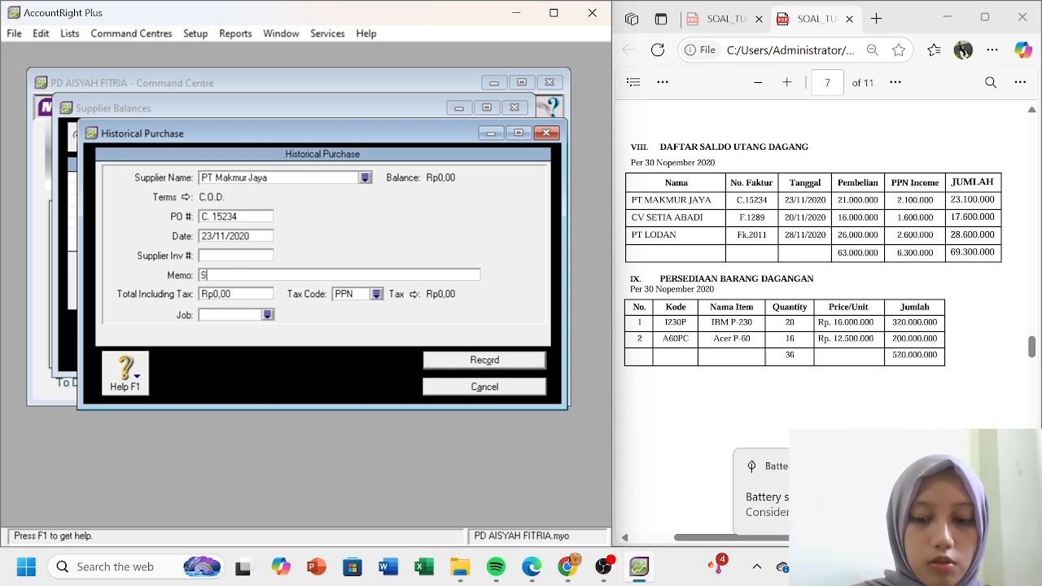
pyautogui.write('aldo Utan')
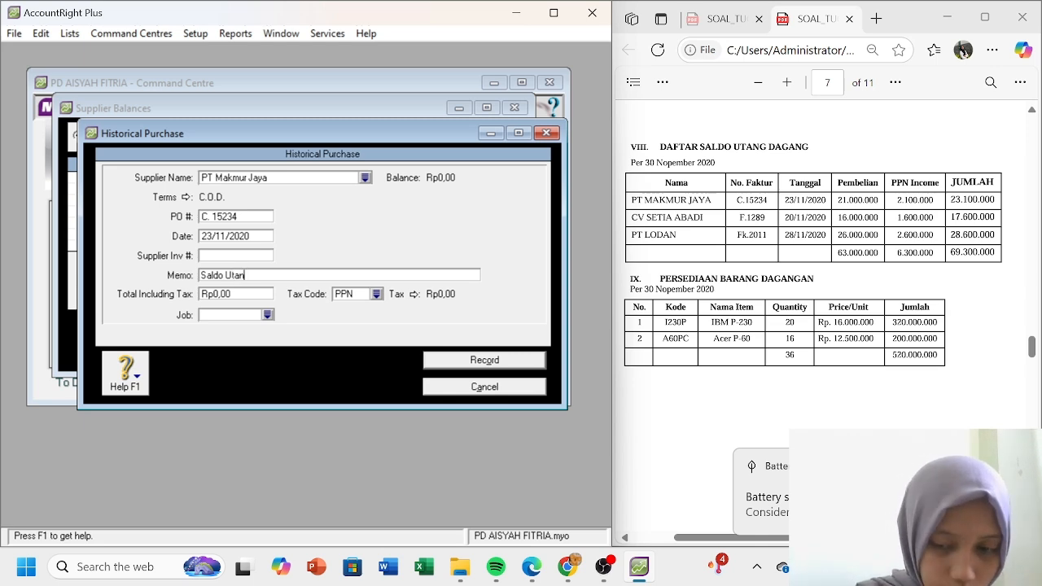
pyautogui.press('BackSpace')
pyautogui.press('BackSpace')
pyautogui.press('BackSpace')
pyautogui.press('BackSpace')
pyautogui.write('Awal Utang')
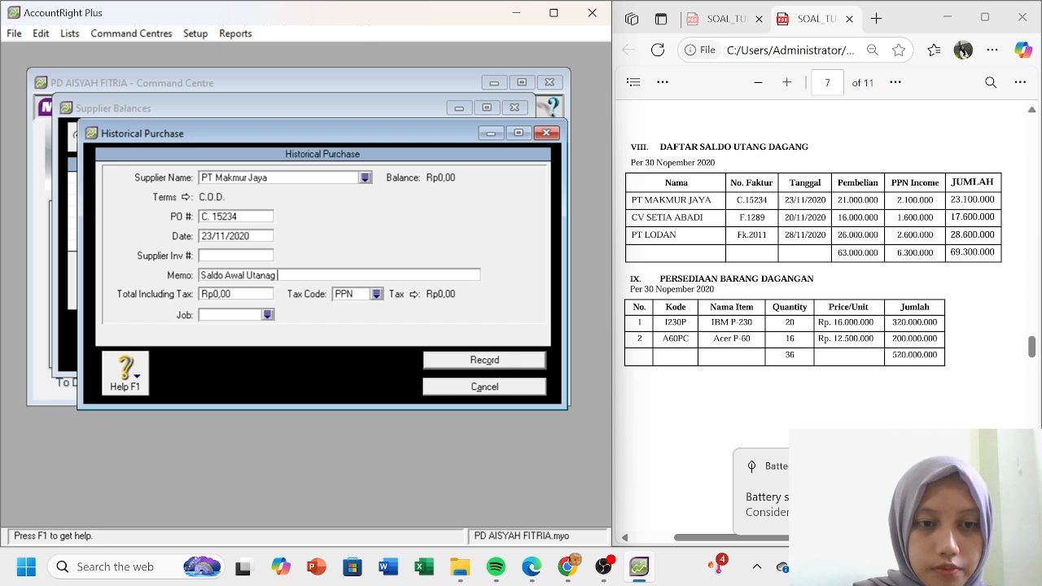
pyautogui.write(' Dagang')
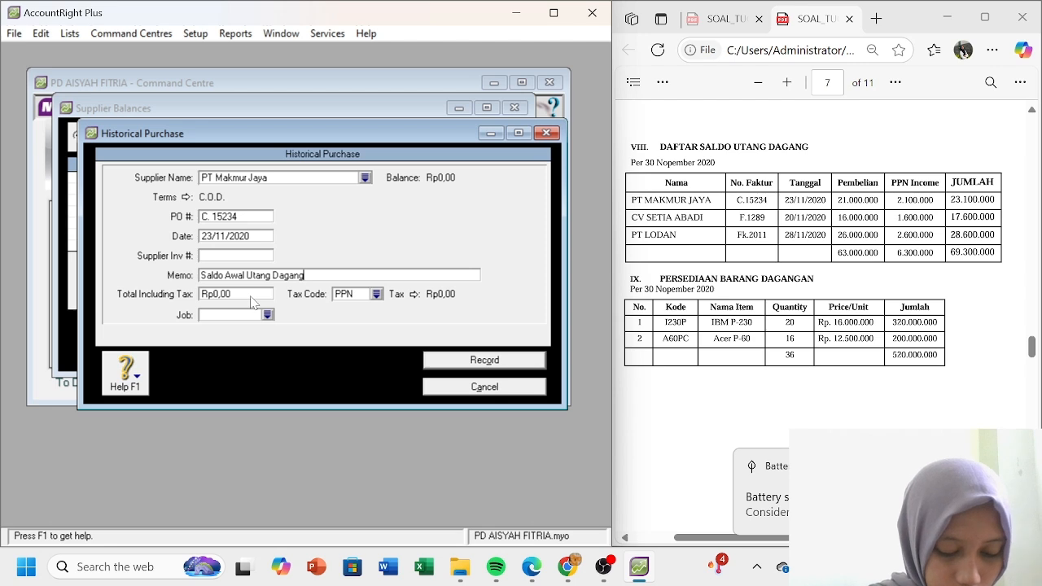
# - Set the total to Rp320.000.000,00 with tax code N-T and record the purchase
pyautogui.click(244, 295)
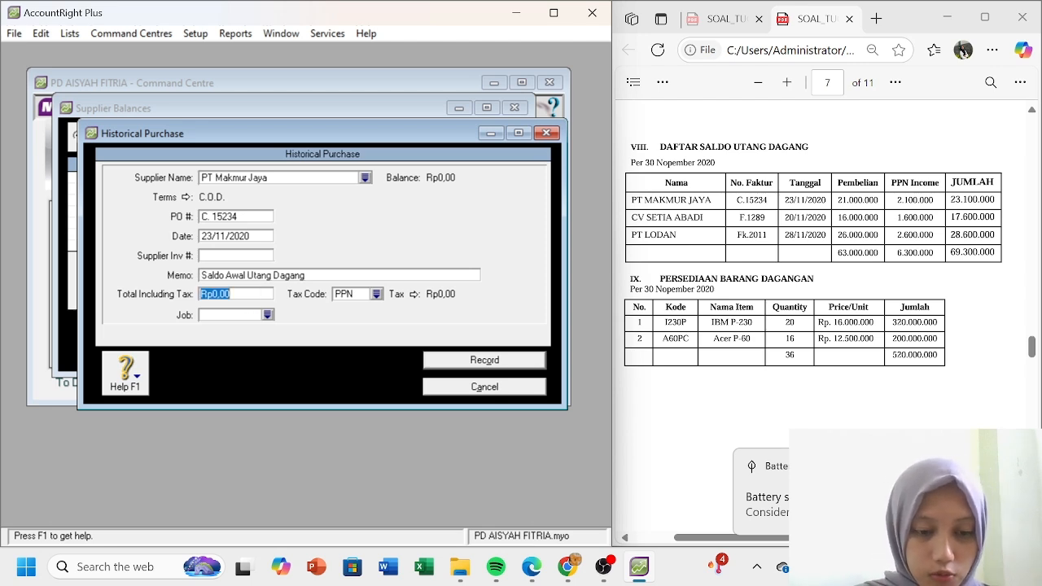
pyautogui.write('3')
pyautogui.write('20.0')
pyautogui.write('00.00')
pyautogui.press('Tab')
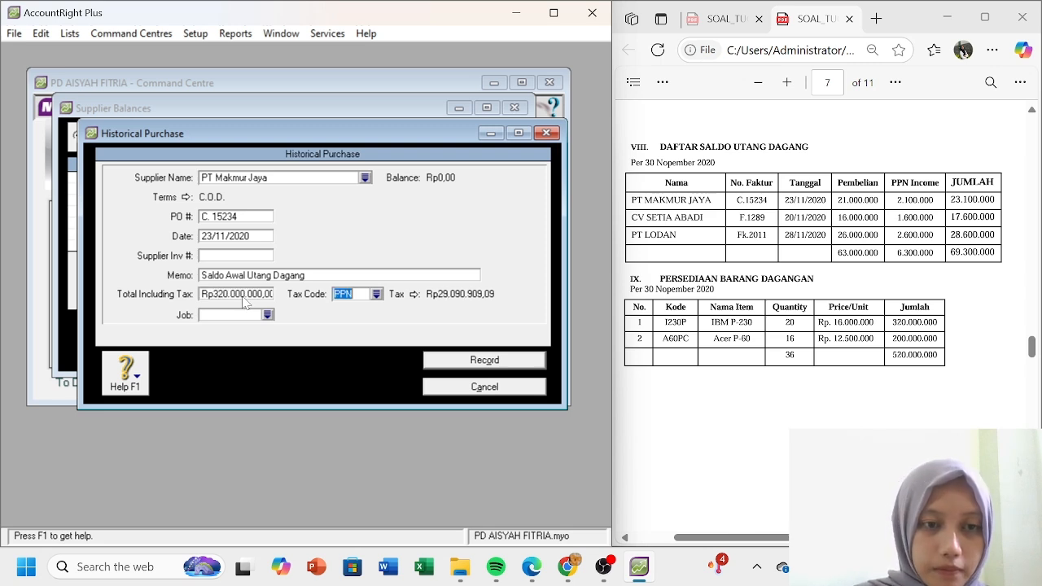
pyautogui.click(377, 295)
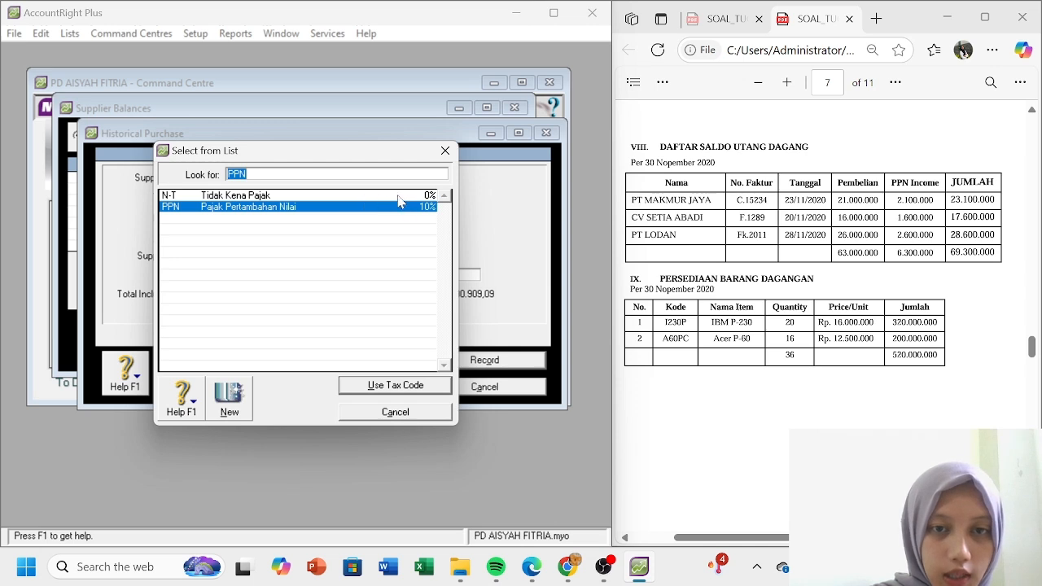
pyautogui.doubleClick(399, 196)
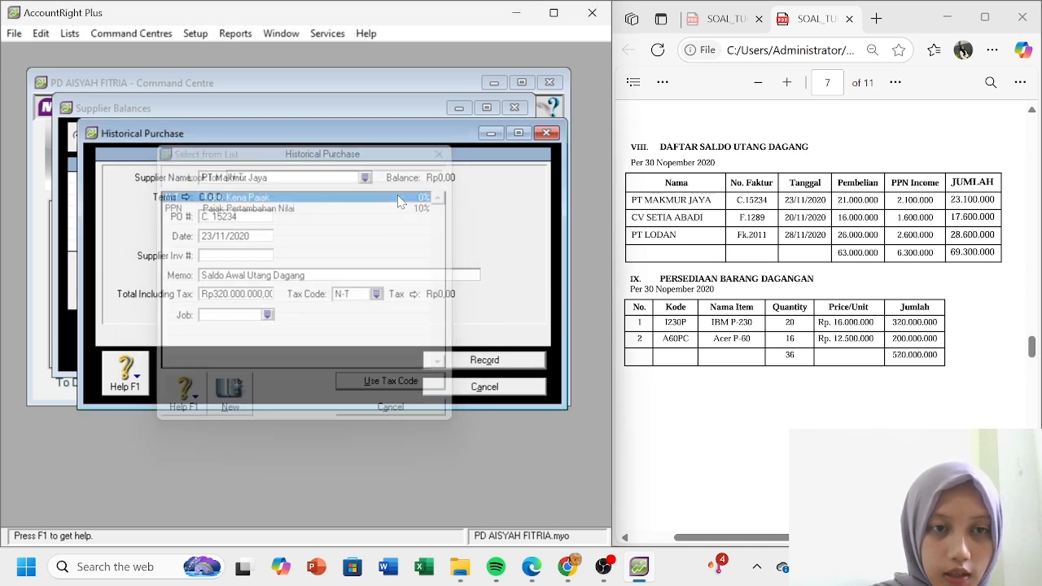
pyautogui.click(486, 361)
# - Start a historical purchase for CV Setia Abadi with C.O.D. credit terms
pyautogui.click(314, 336)
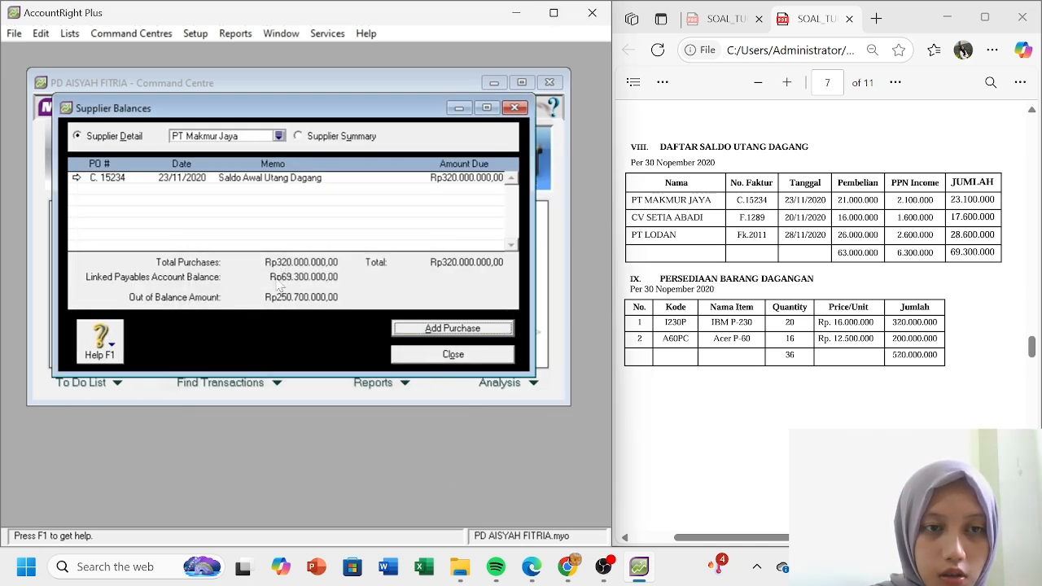
pyautogui.click(298, 136)
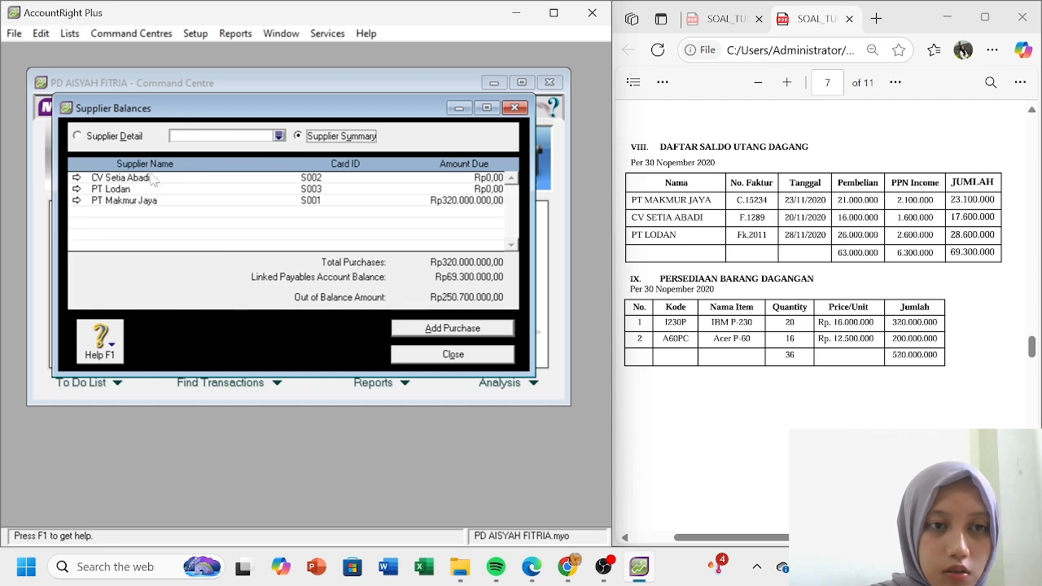
pyautogui.click(76, 177)
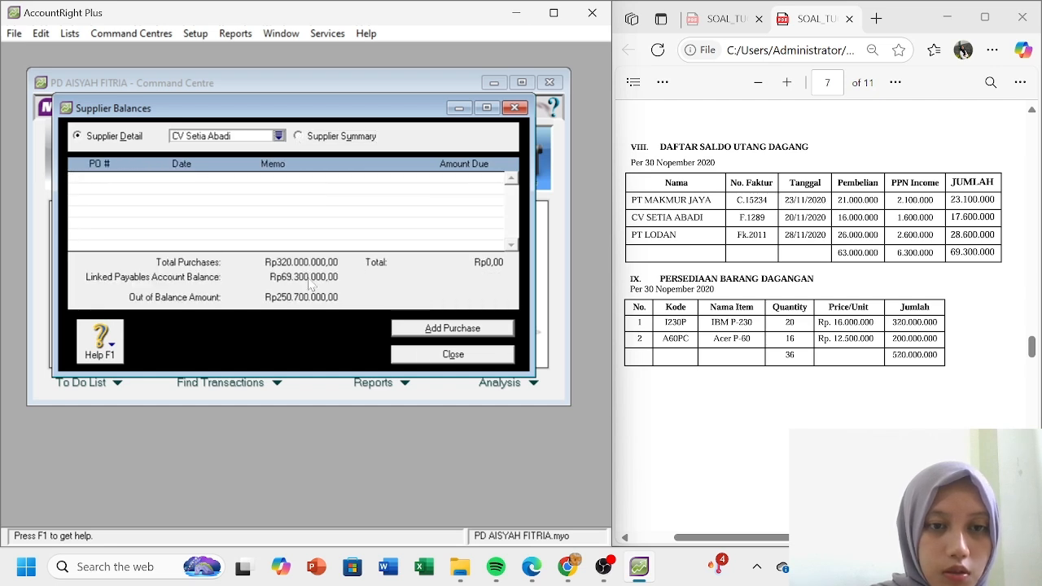
pyautogui.click(429, 330)
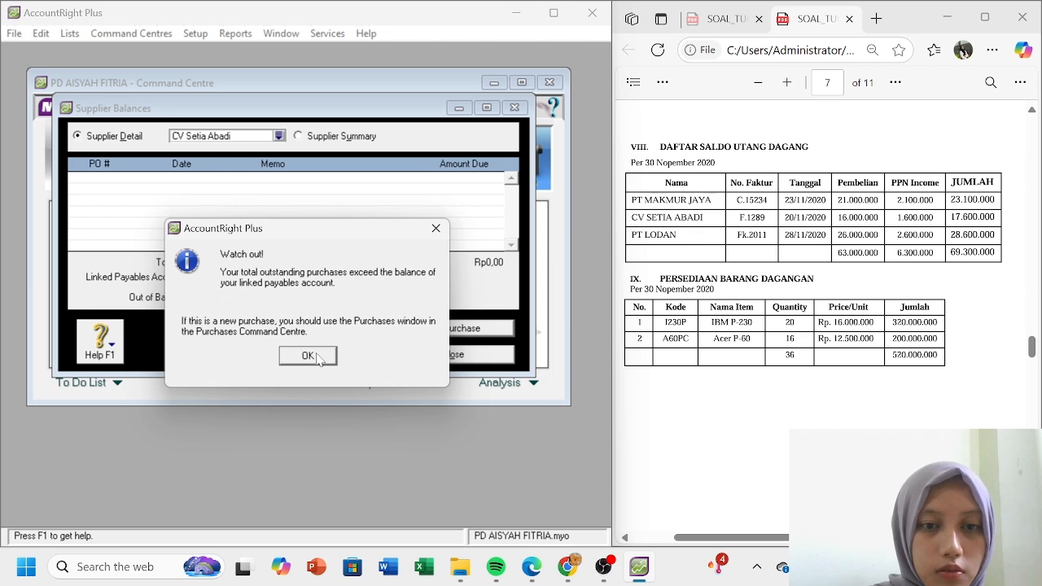
pyautogui.click(309, 355)
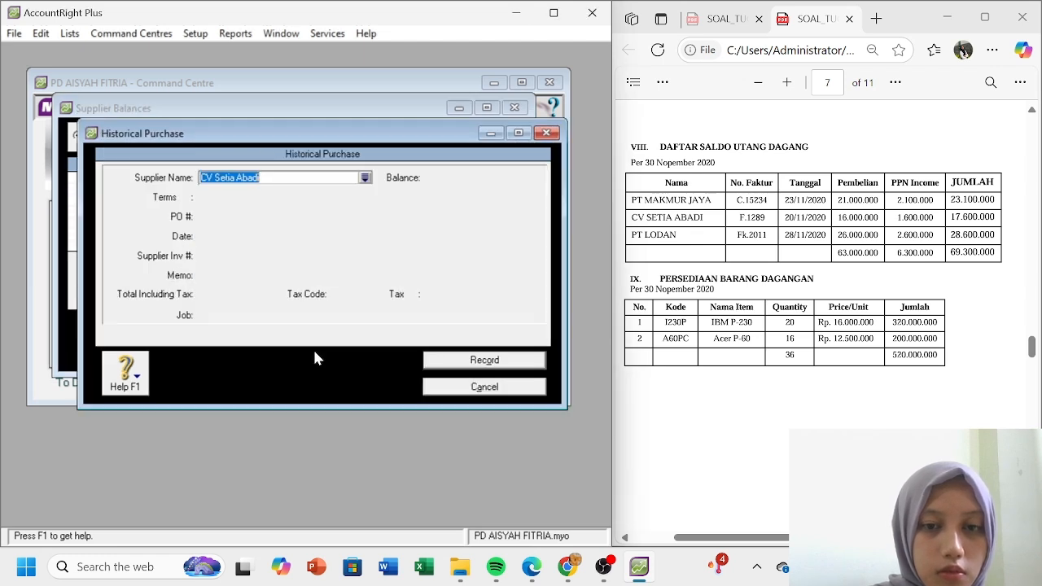
pyautogui.press('Tab')
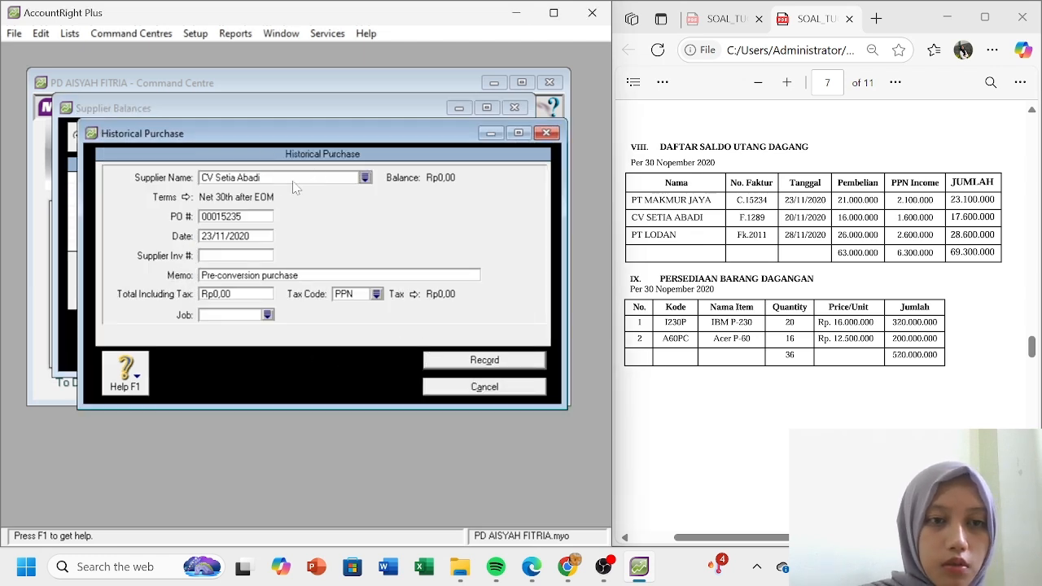
pyautogui.click(185, 198)
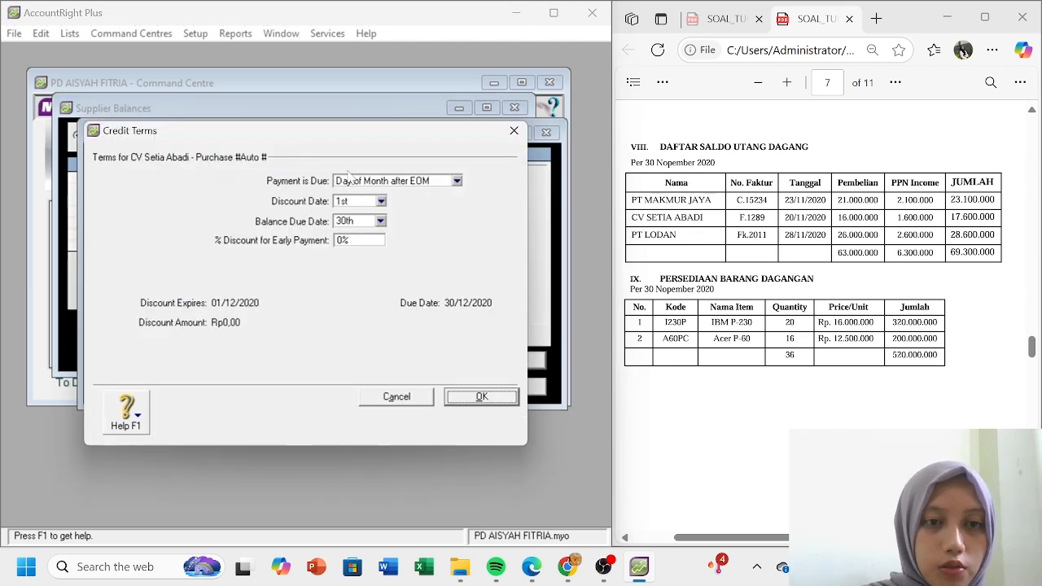
pyautogui.click(456, 181)
pyautogui.click(436, 195)
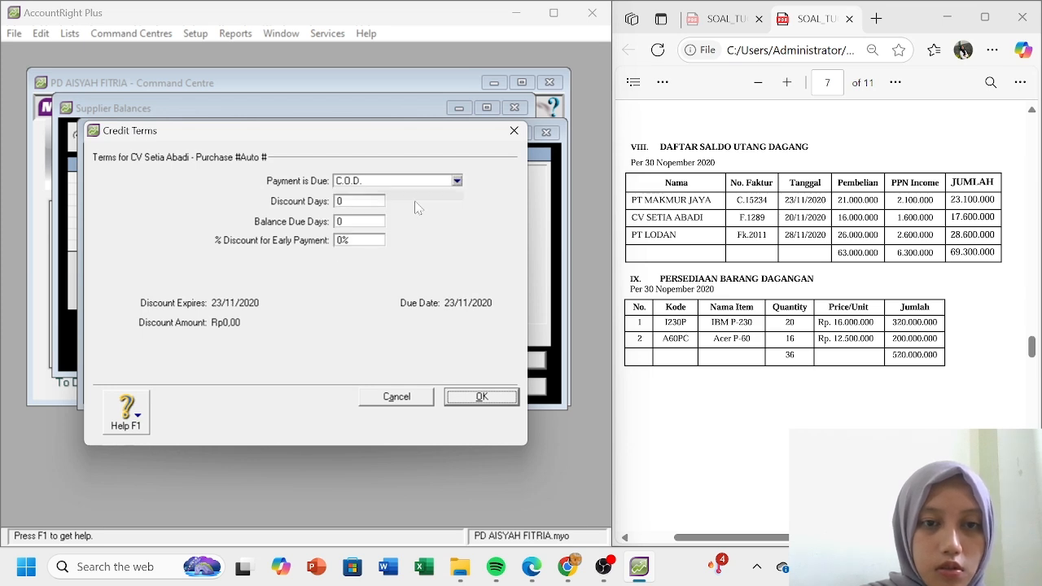
pyautogui.click(482, 397)
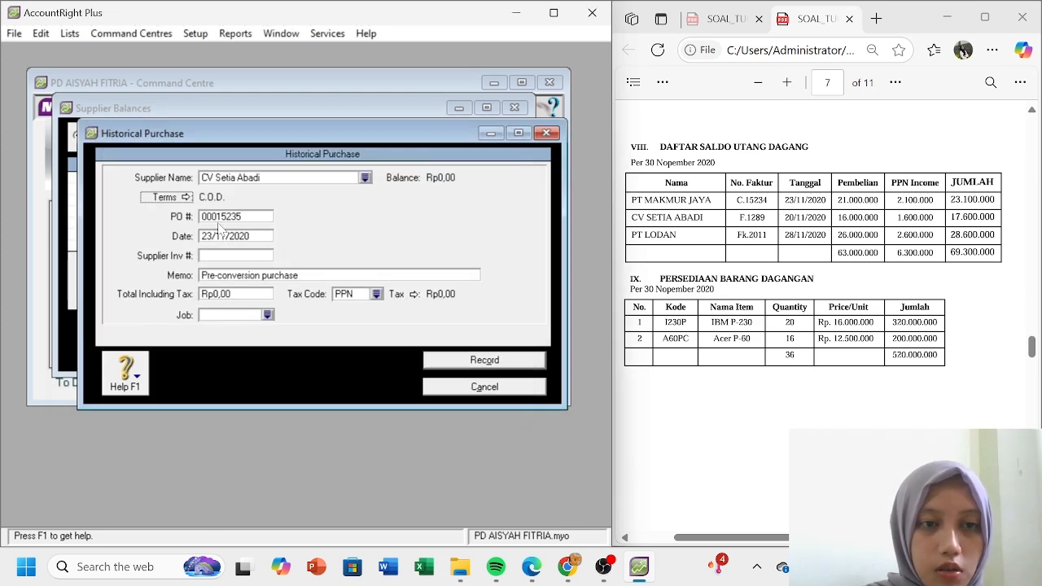
# - Enter PO F.1289, correct the date to 20/11/2020, and add memo 'Saldo Awal Utang Dagang'
pyautogui.press('Tab')
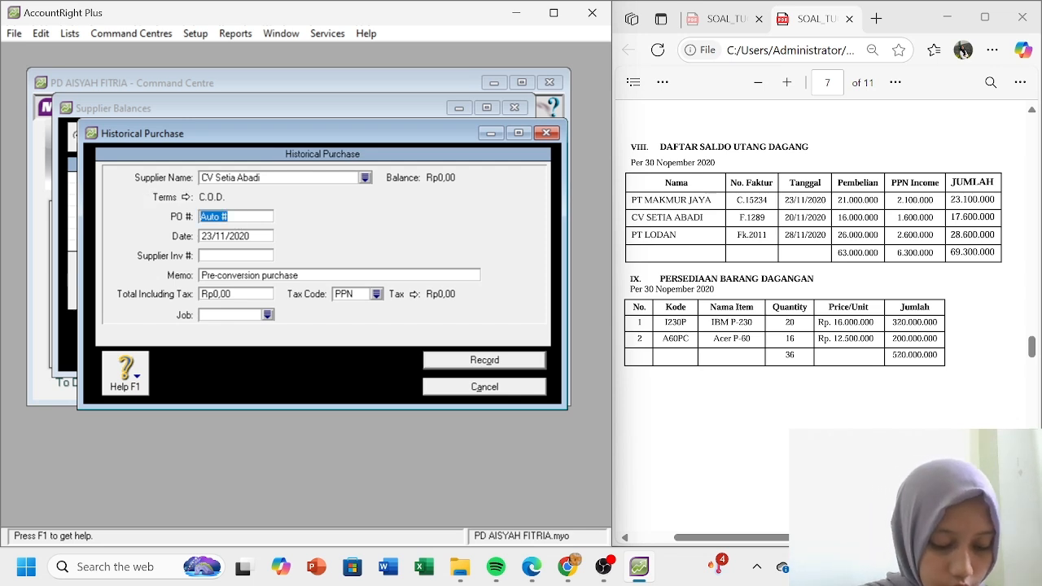
pyautogui.write('F')
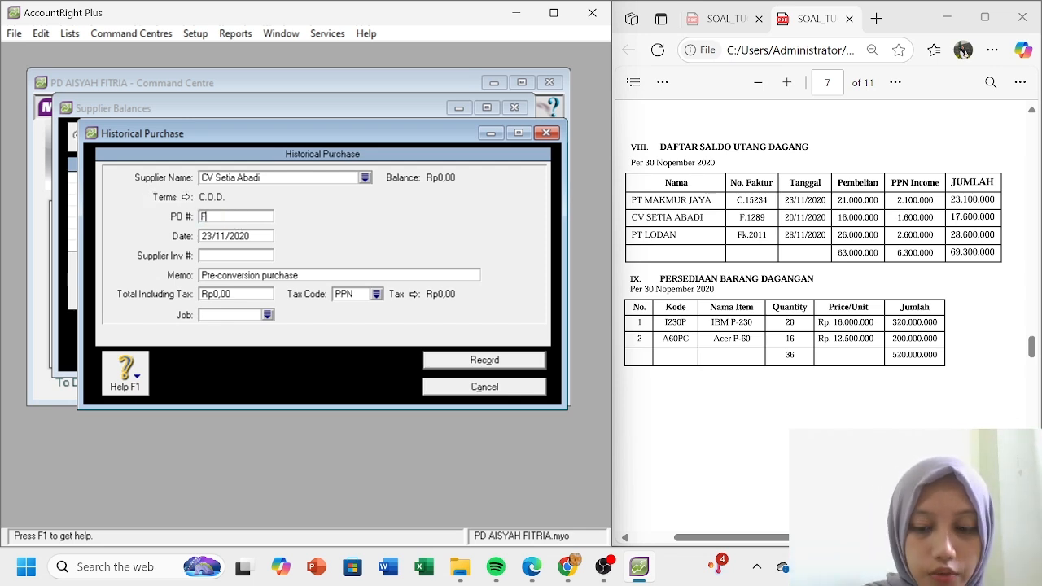
pyautogui.write('.1289')
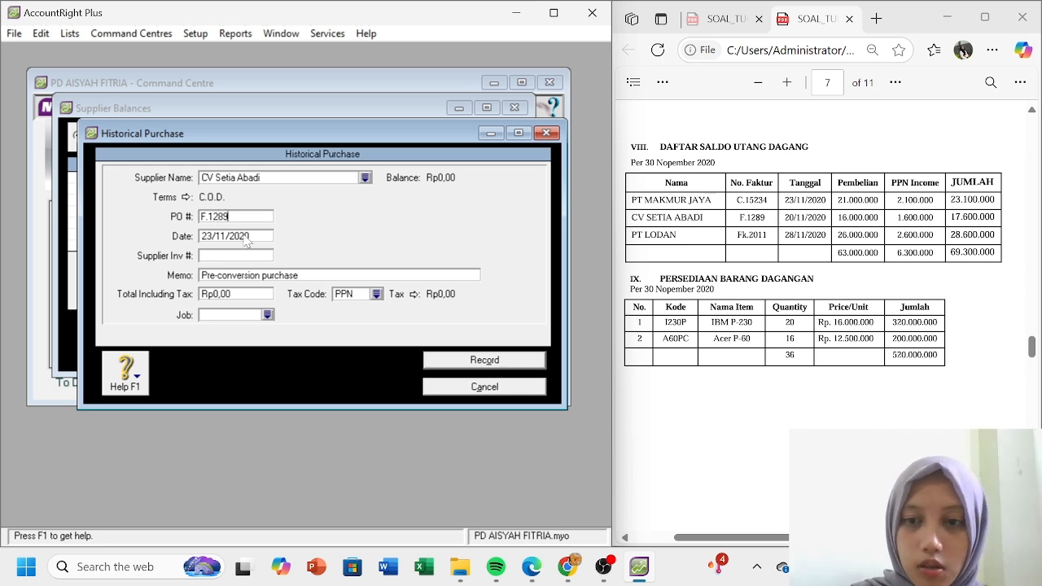
pyautogui.press('Tab')
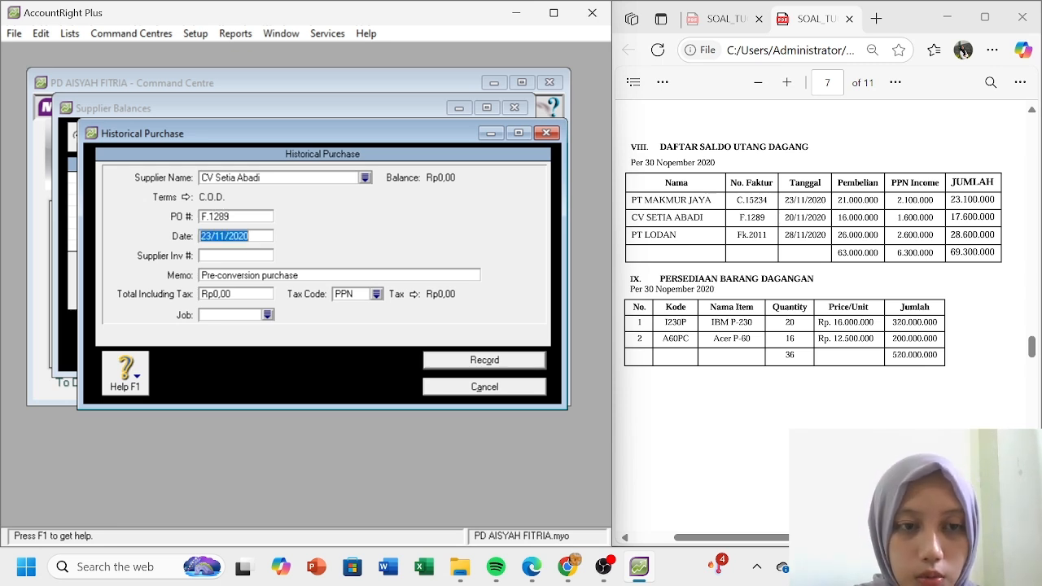
pyautogui.click(215, 235)
pyautogui.press('BackSpace')
pyautogui.press('BackSpace')
pyautogui.write('0/')
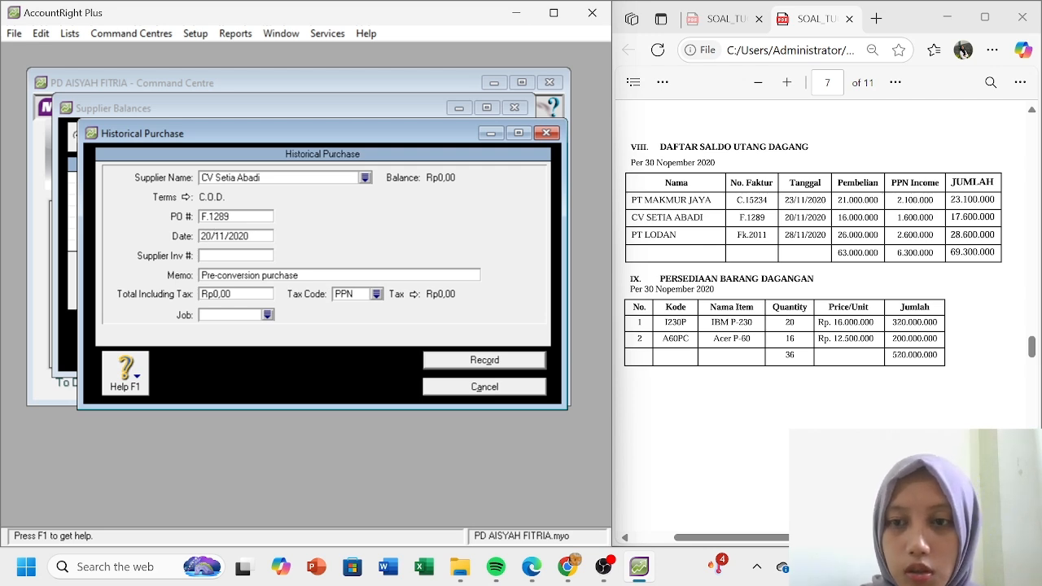
pyautogui.click(239, 274)
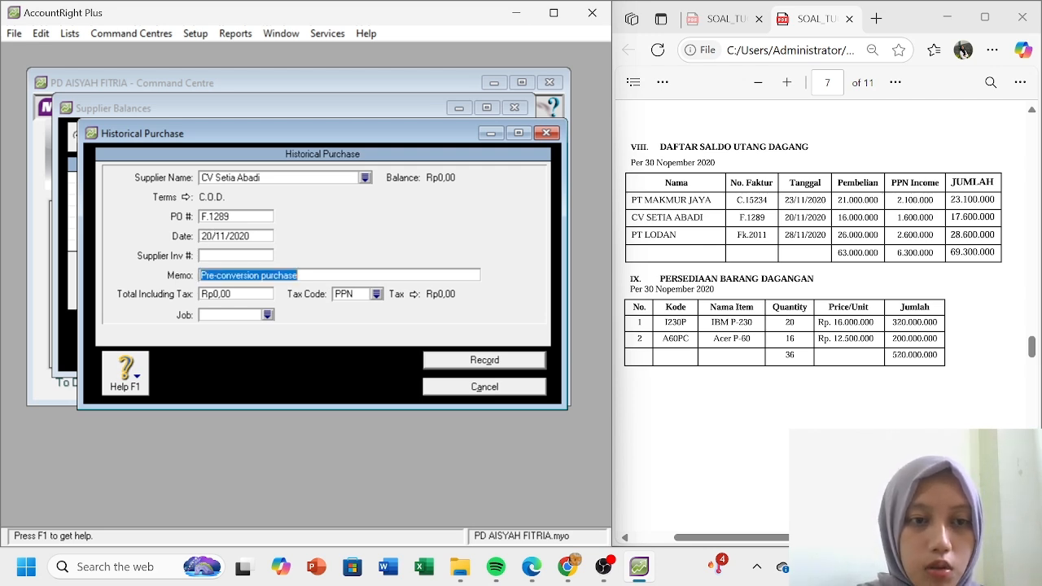
pyautogui.write('Saldo')
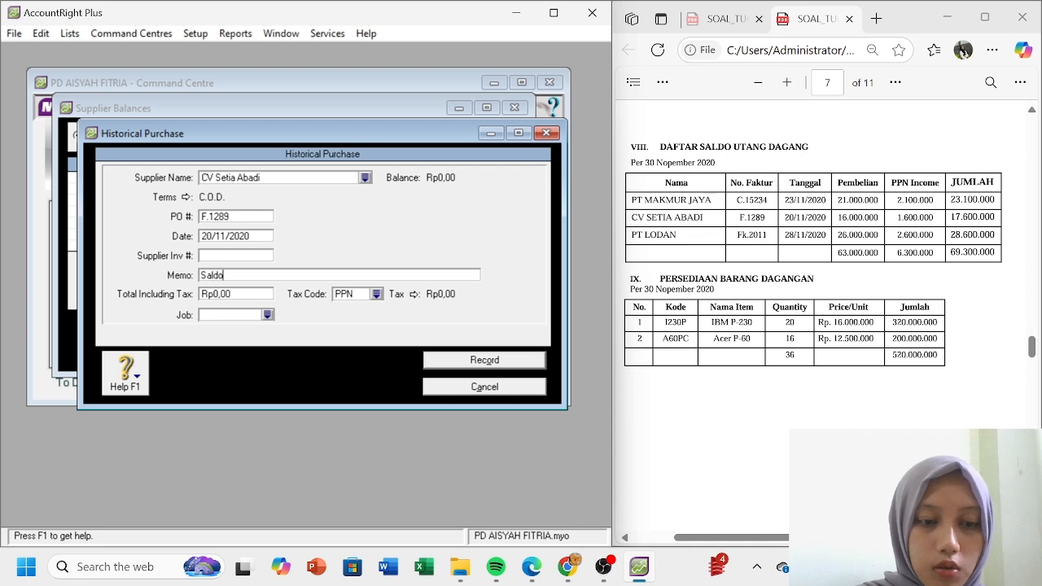
pyautogui.write(' Awal')
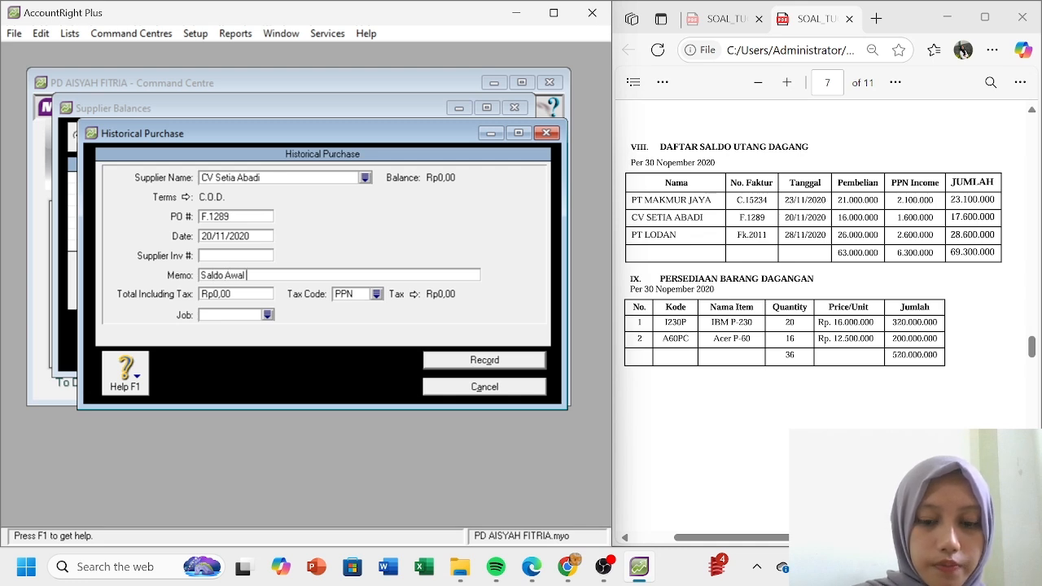
pyautogui.write(' Utang Dagn')
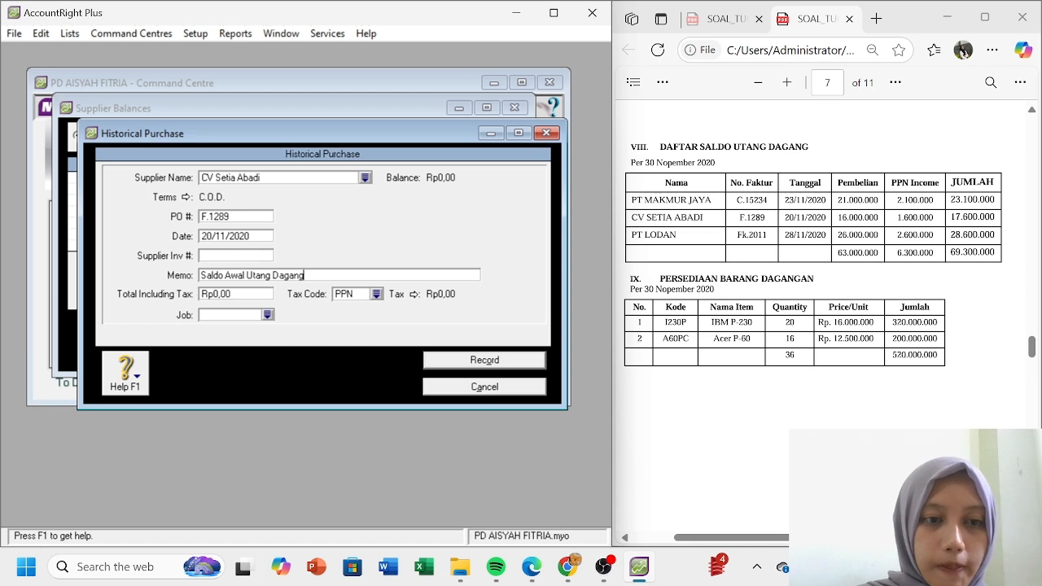
# - Set the total to Rp17.600.000,00 with tax code N-T and record the purchase
pyautogui.press('Tab')
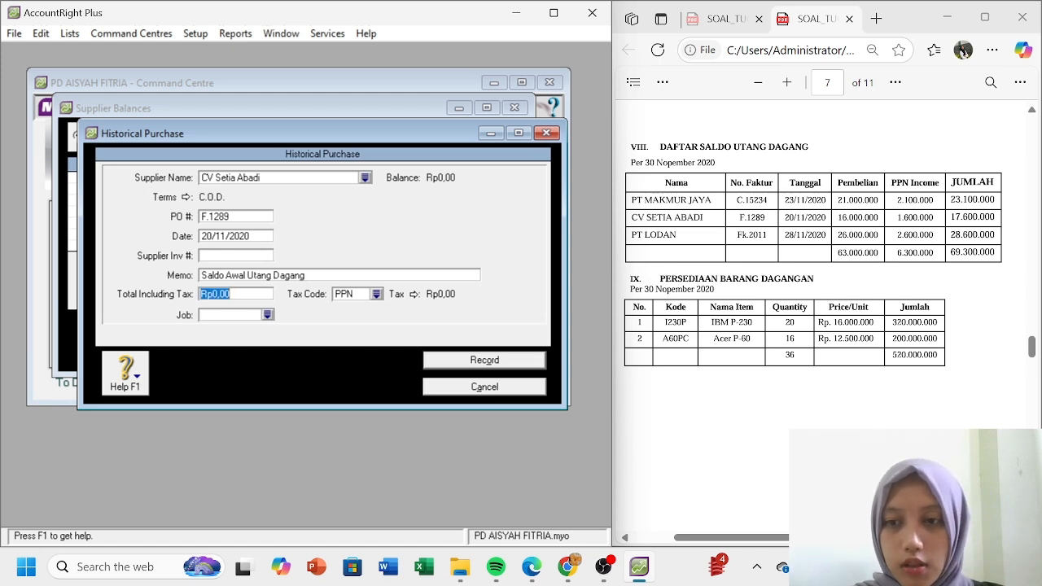
pyautogui.write('1')
pyautogui.write('7.600.000')
pyautogui.press('Tab')
pyautogui.click(377, 296)
pyautogui.doubleClick(351, 198)
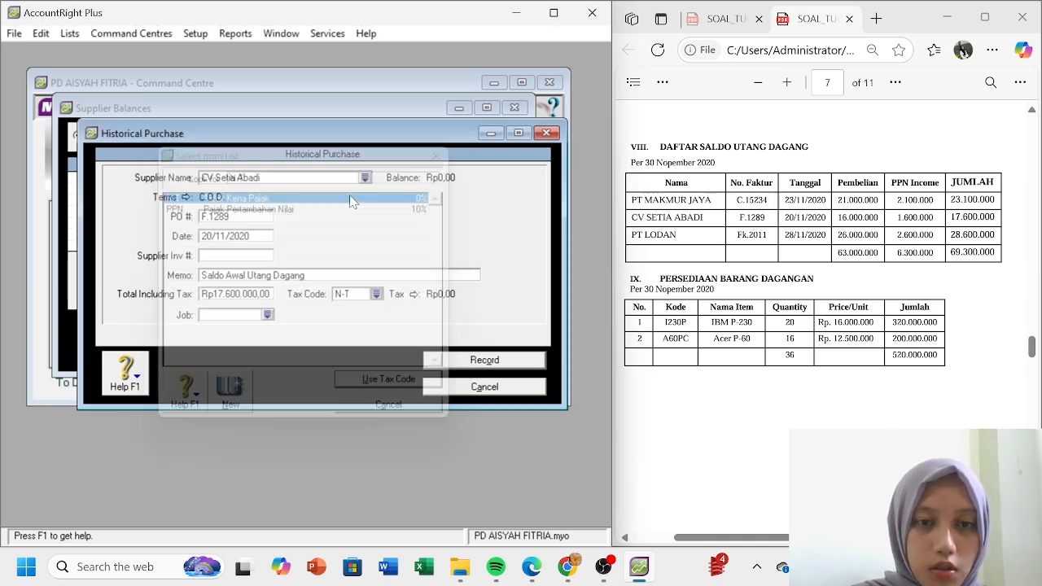
pyautogui.click(480, 363)
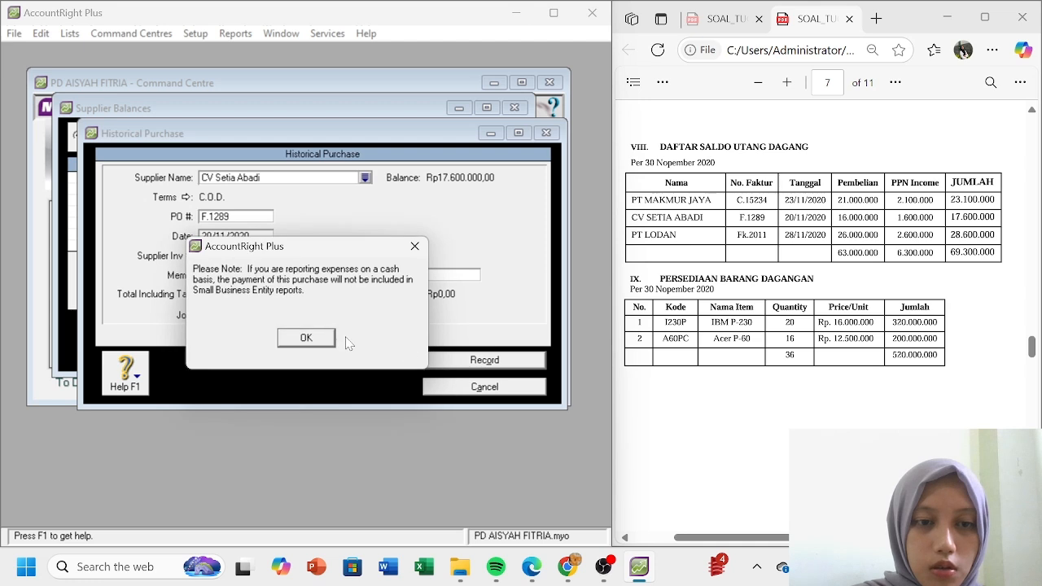
# - From the supplier summary, add PT Lodan's historical purchase and set Payment is Due to C.O.D
pyautogui.click(314, 337)
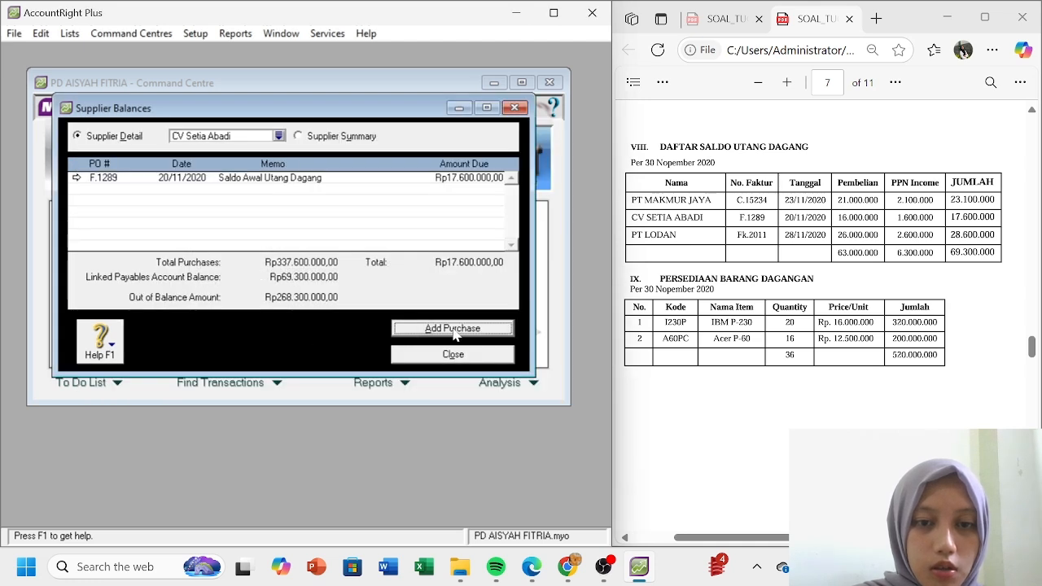
pyautogui.click(299, 136)
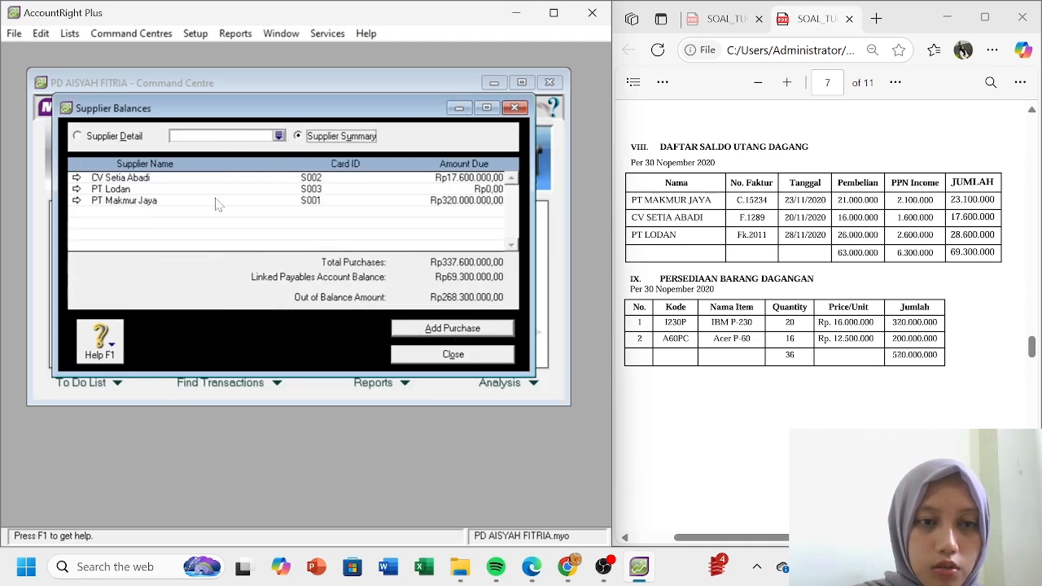
pyautogui.click(75, 190)
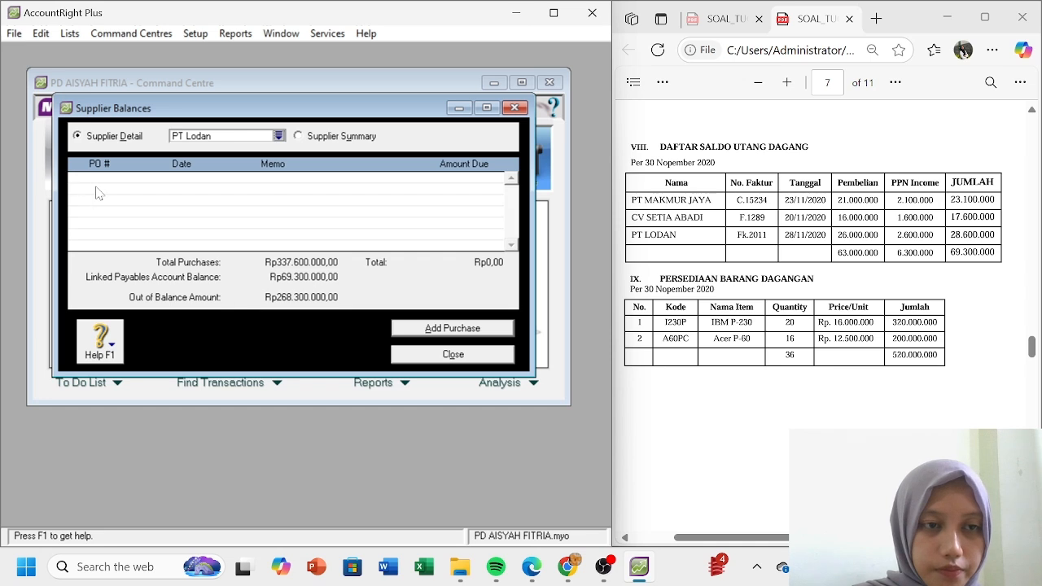
pyautogui.click(433, 331)
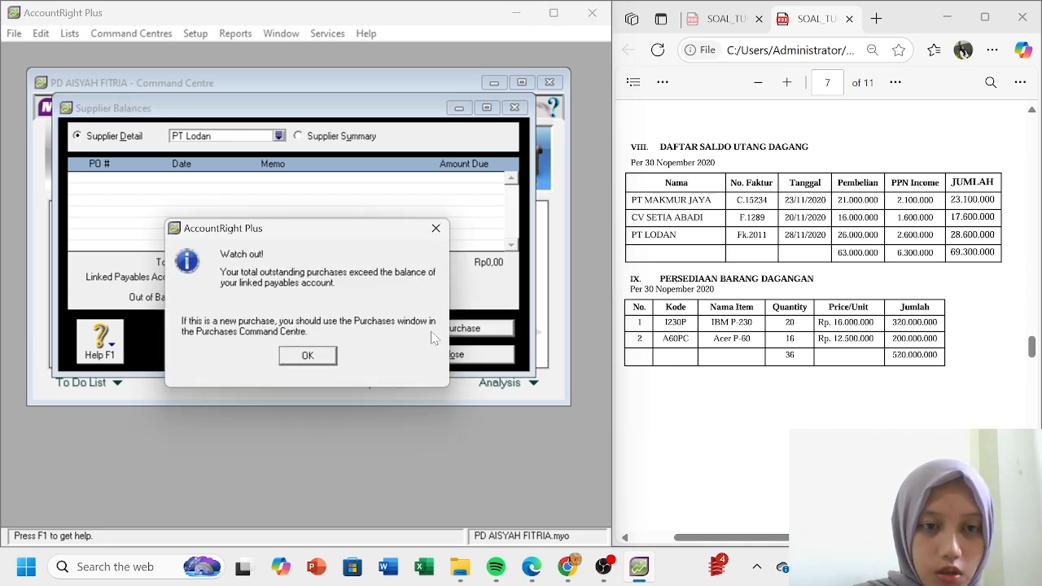
pyautogui.click(308, 356)
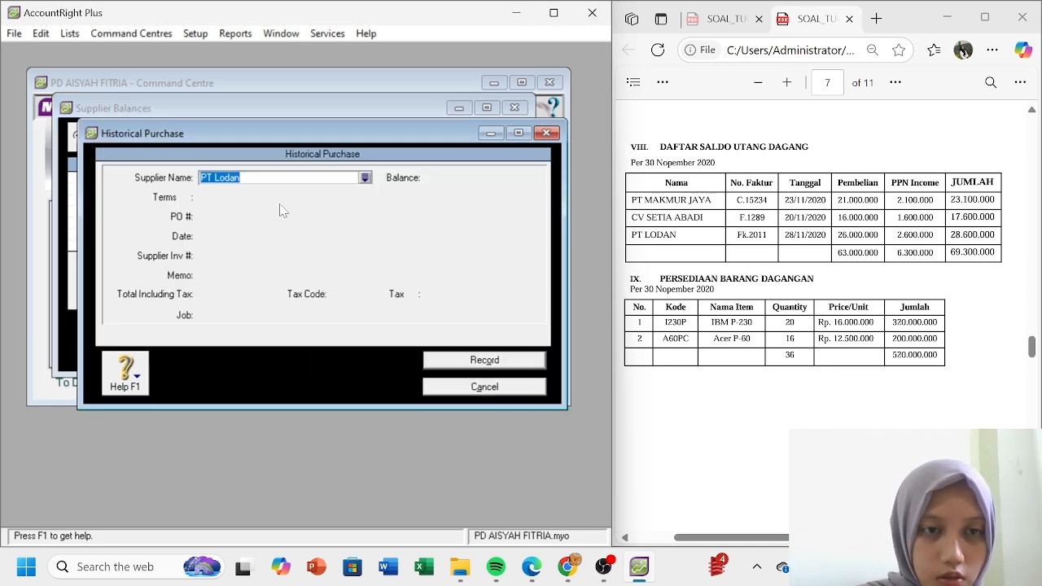
pyautogui.press('Tab')
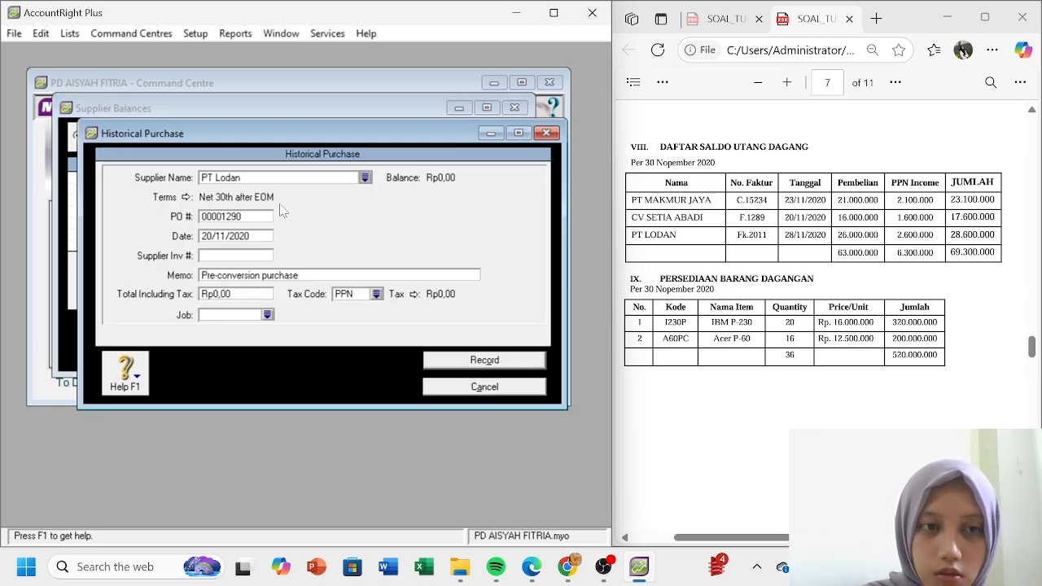
pyautogui.click(186, 197)
pyautogui.click(456, 181)
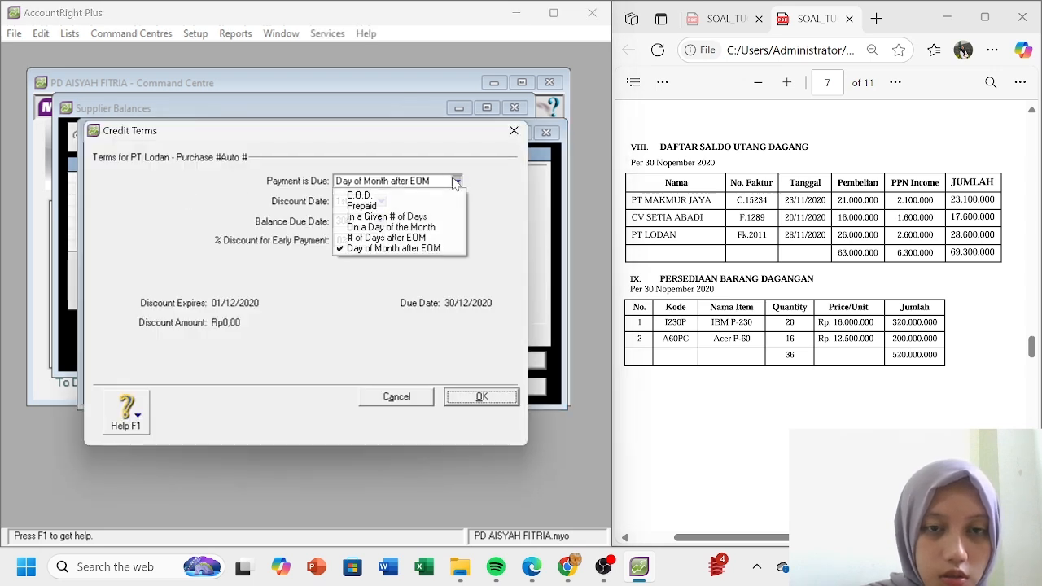
pyautogui.click(403, 195)
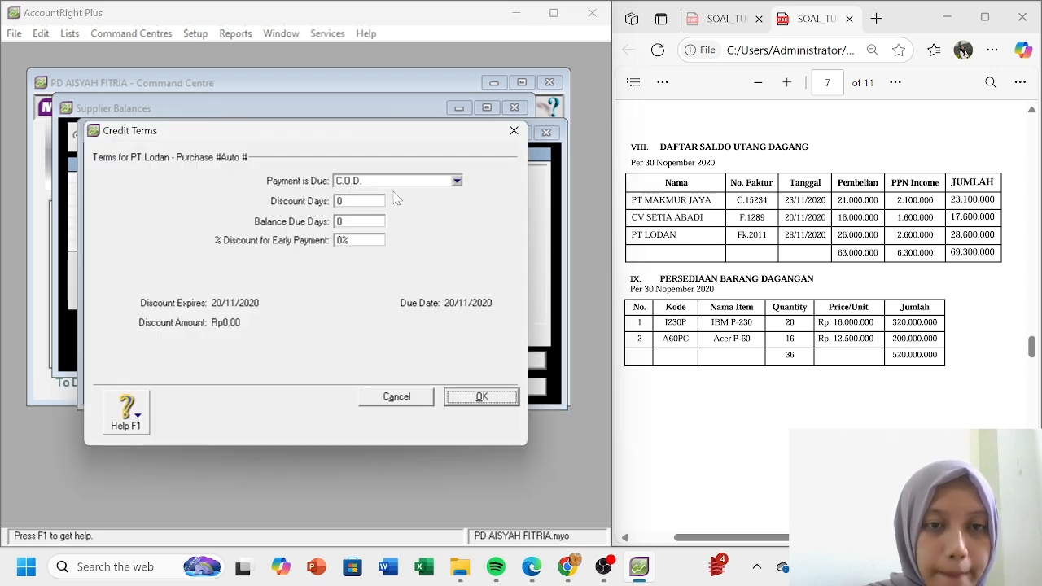
pyautogui.click(492, 403)
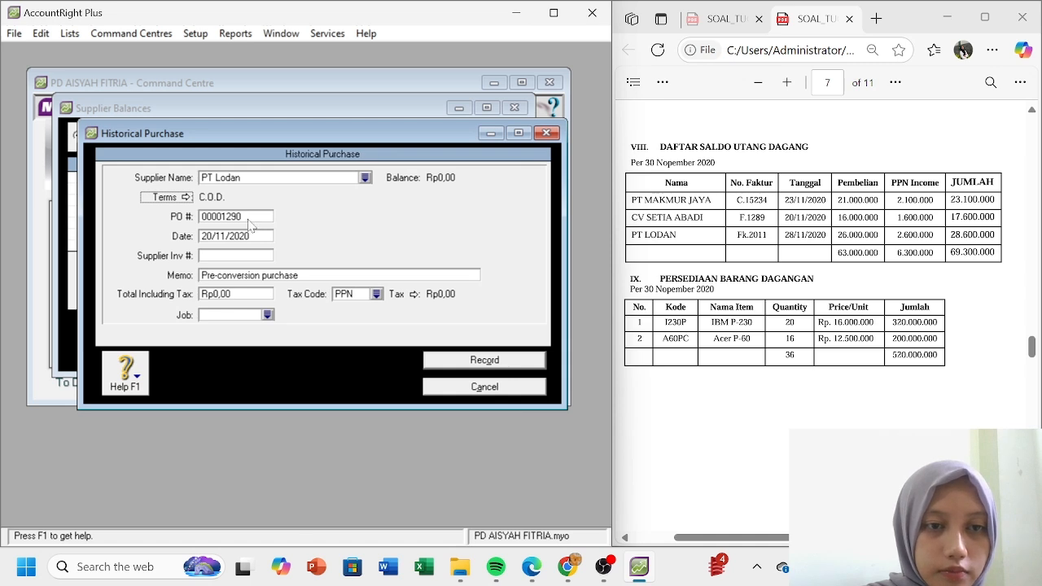
# - Enter PO Fk. 2011, date 28/11/2020 and memo 'Saldo Awal Utang Dagang' for PT Lodan's purchase
pyautogui.press('Tab')
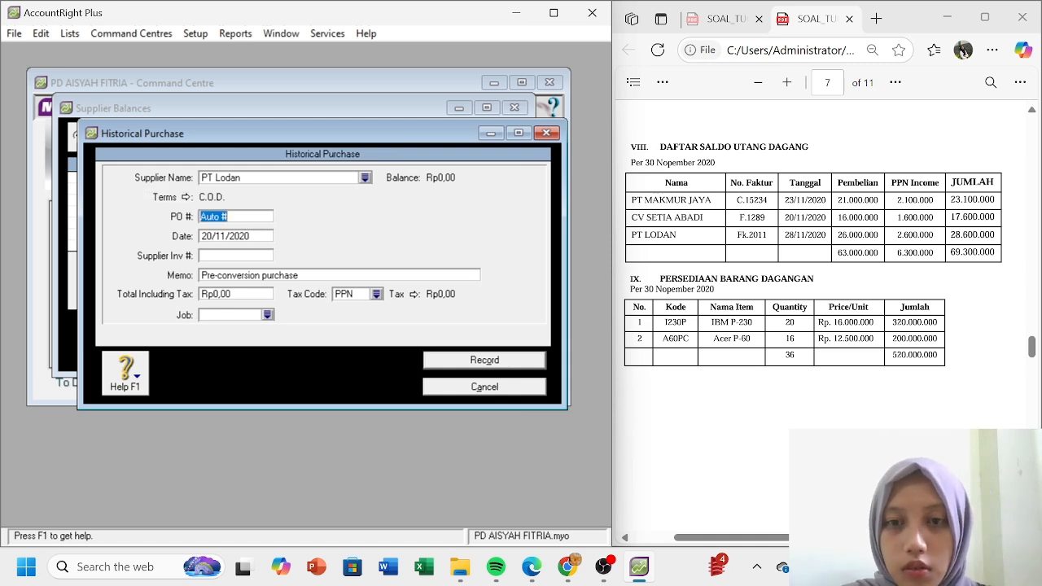
pyautogui.write('Fk.')
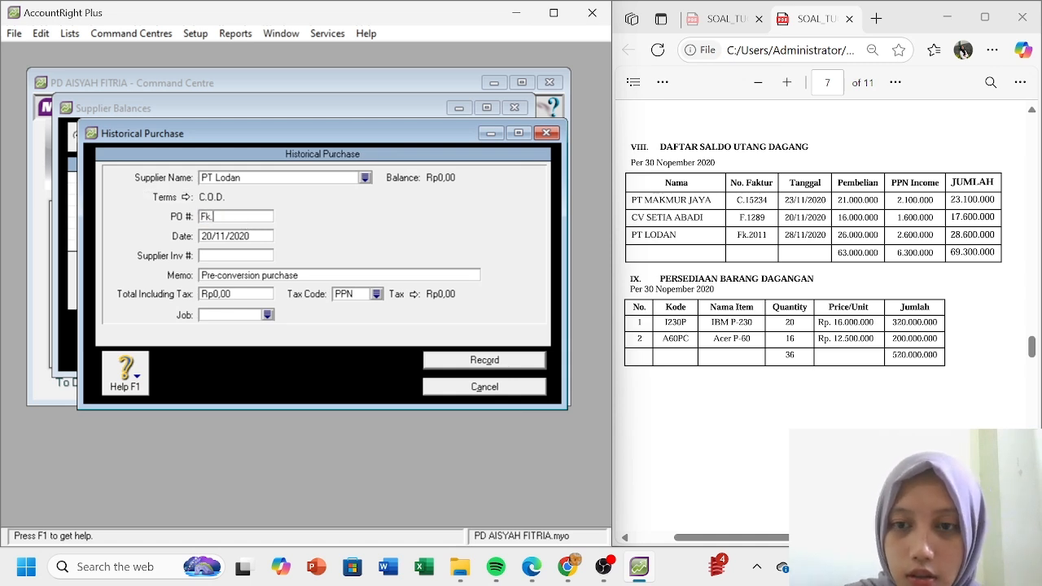
pyautogui.write(' 2011')
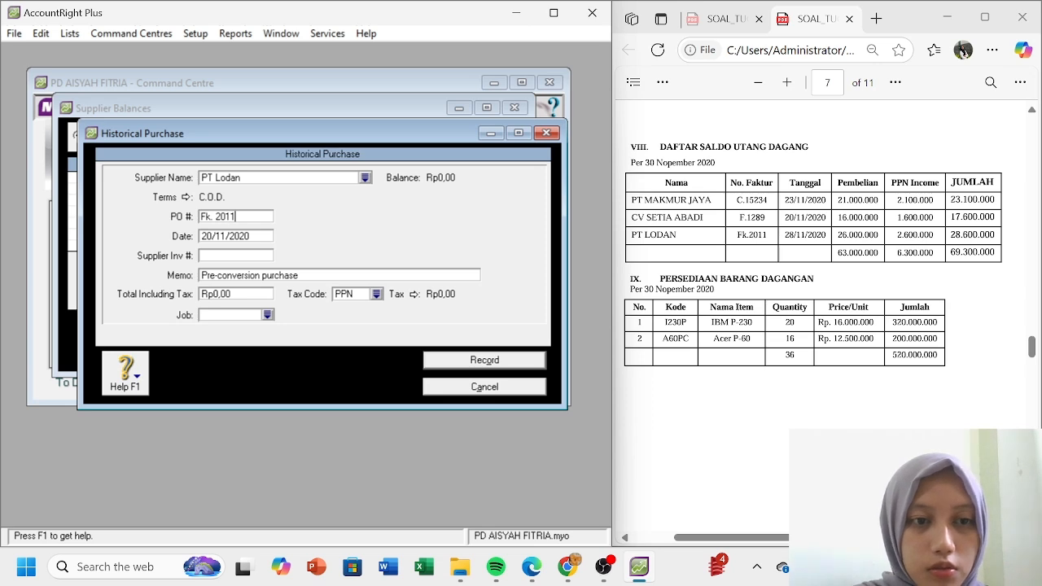
pyautogui.press('Tab')
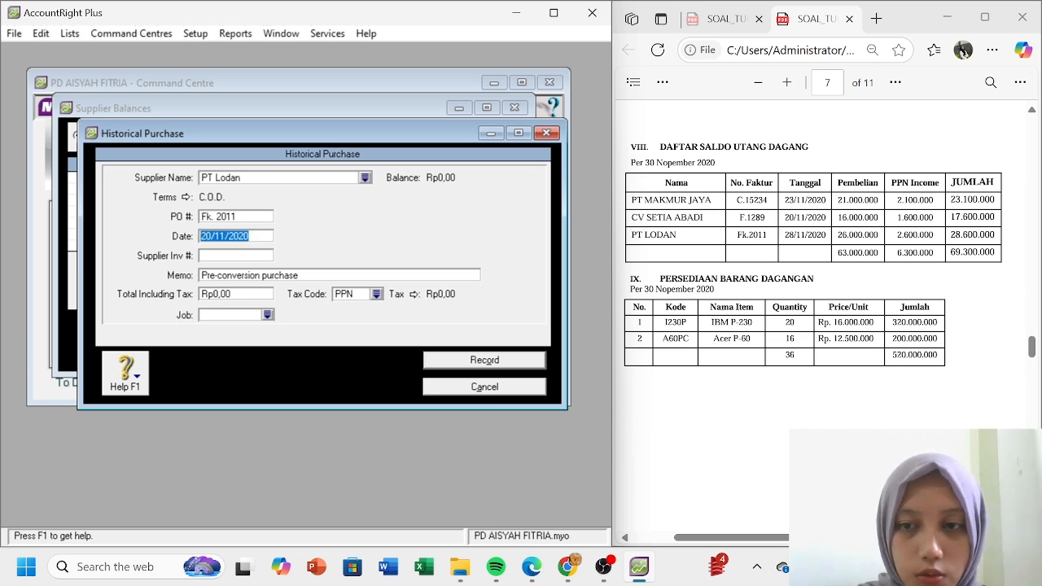
pyautogui.click(211, 236)
pyautogui.press('BackSpace')
pyautogui.write('8')
pyautogui.click(276, 276)
pyautogui.write('Saldo')
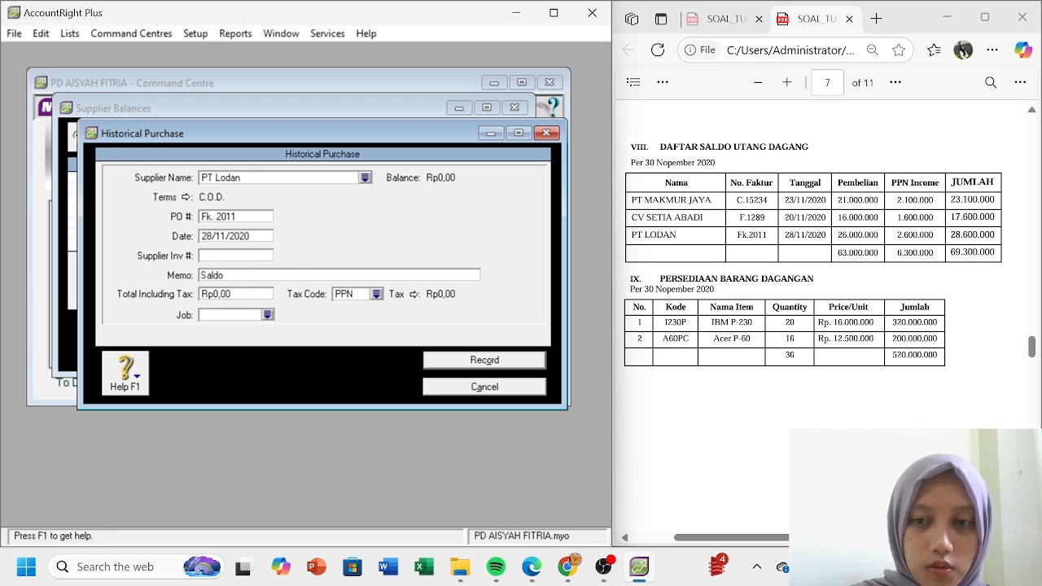
pyautogui.write(' Awal U')
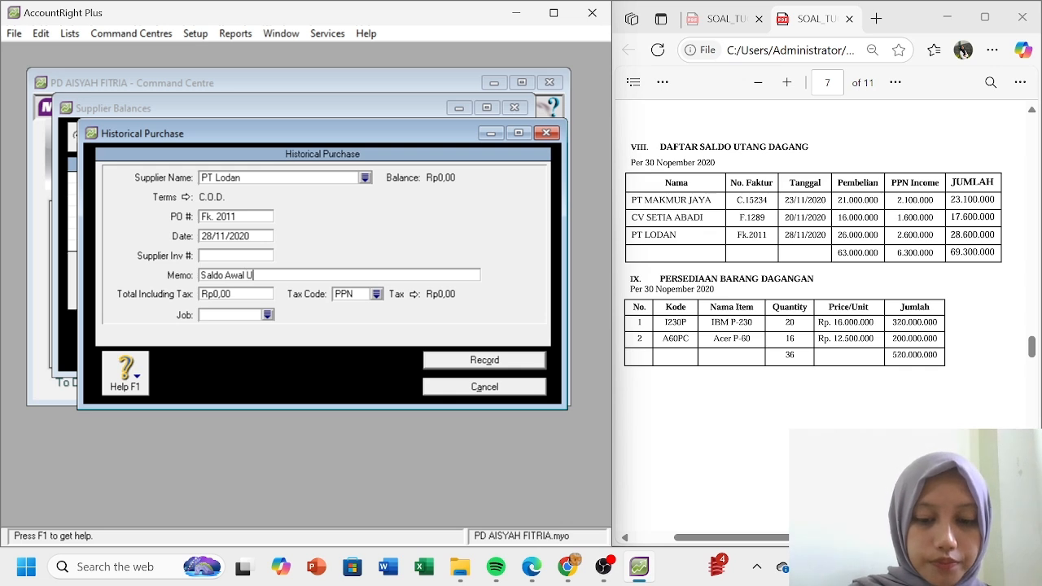
pyautogui.write('tang Dagang')
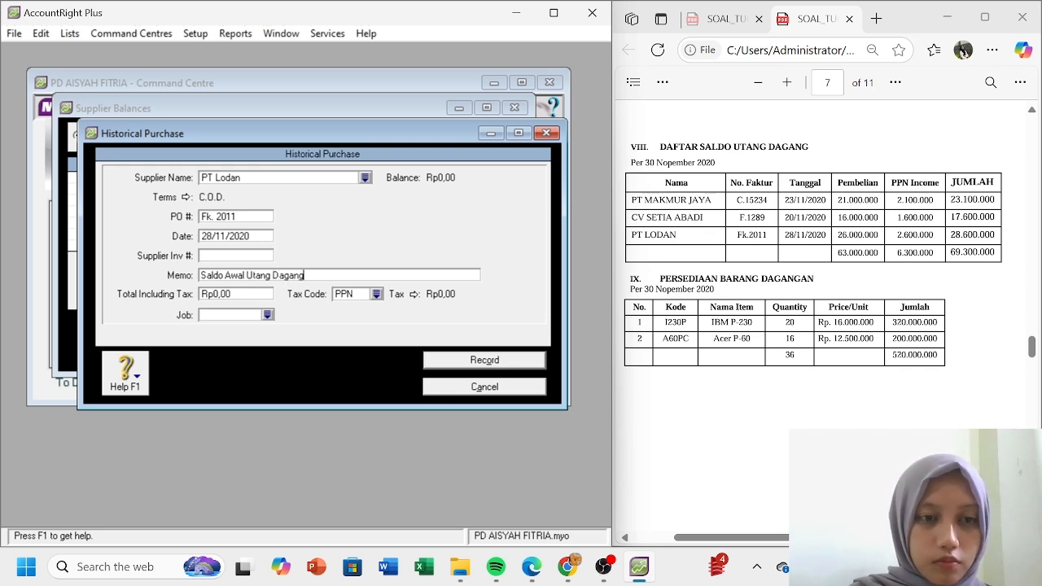
# - Give the purchase a Rp28.600.000 total with N-T tax code and record it
pyautogui.press('Tab')
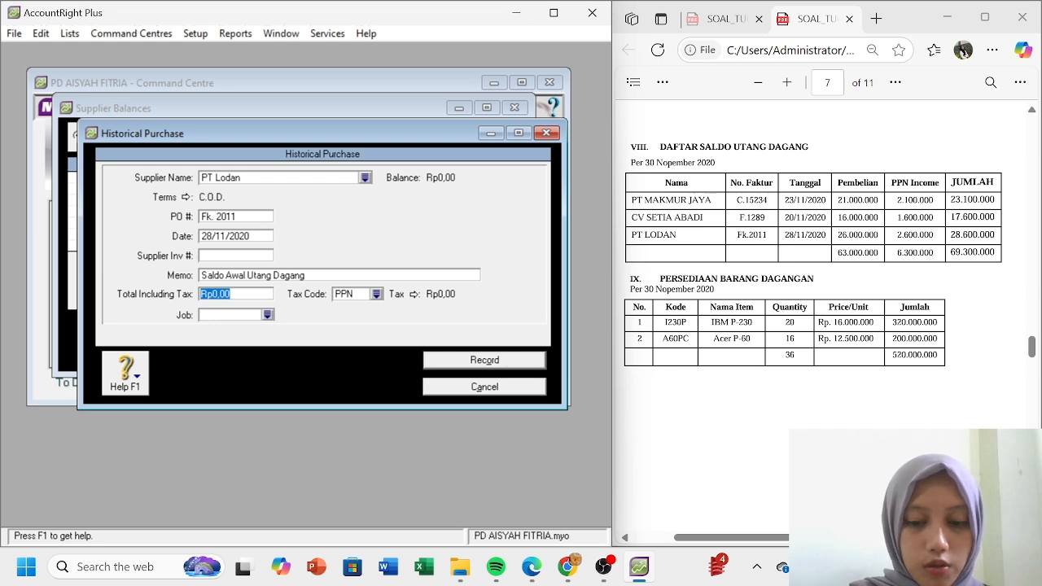
pyautogui.write('28.')
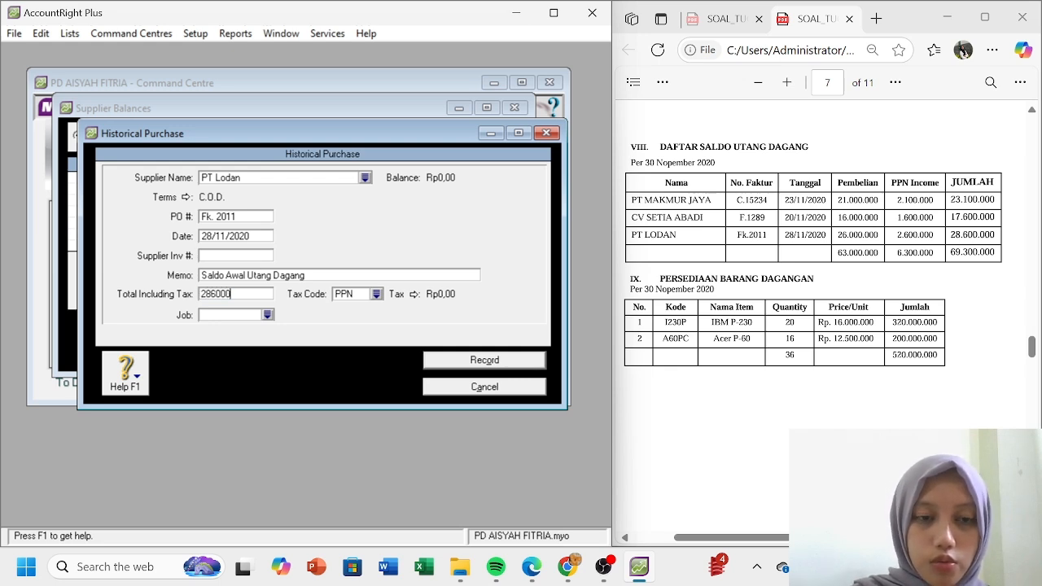
pyautogui.write('600.000')
pyautogui.press('Tab')
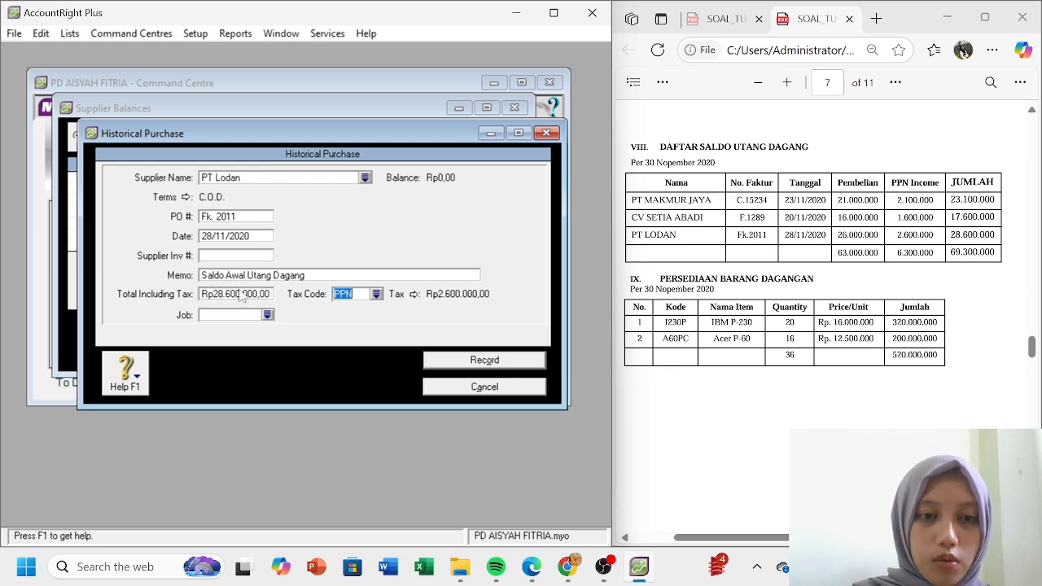
pyautogui.click(376, 295)
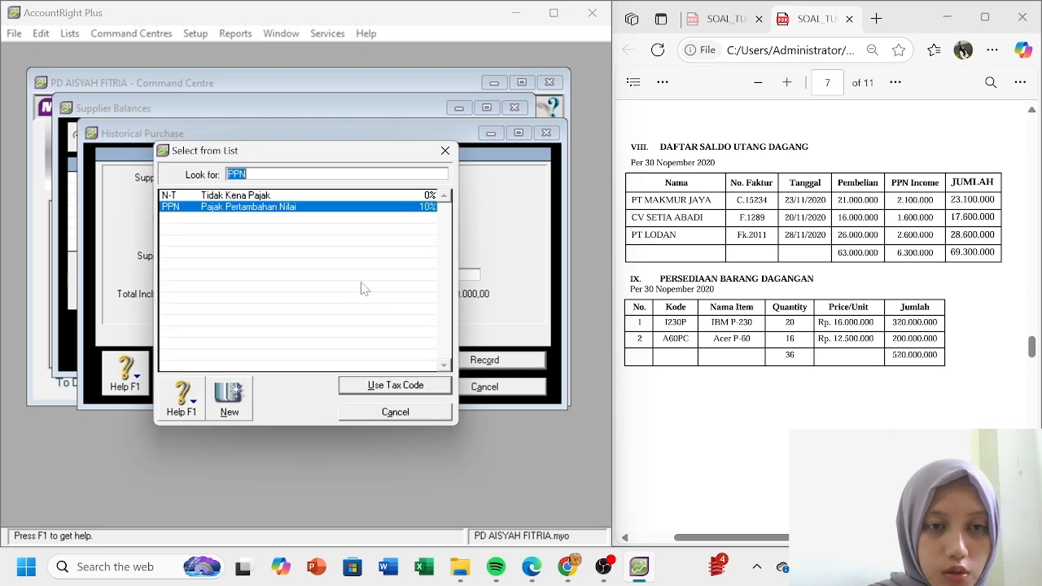
pyautogui.doubleClick(290, 198)
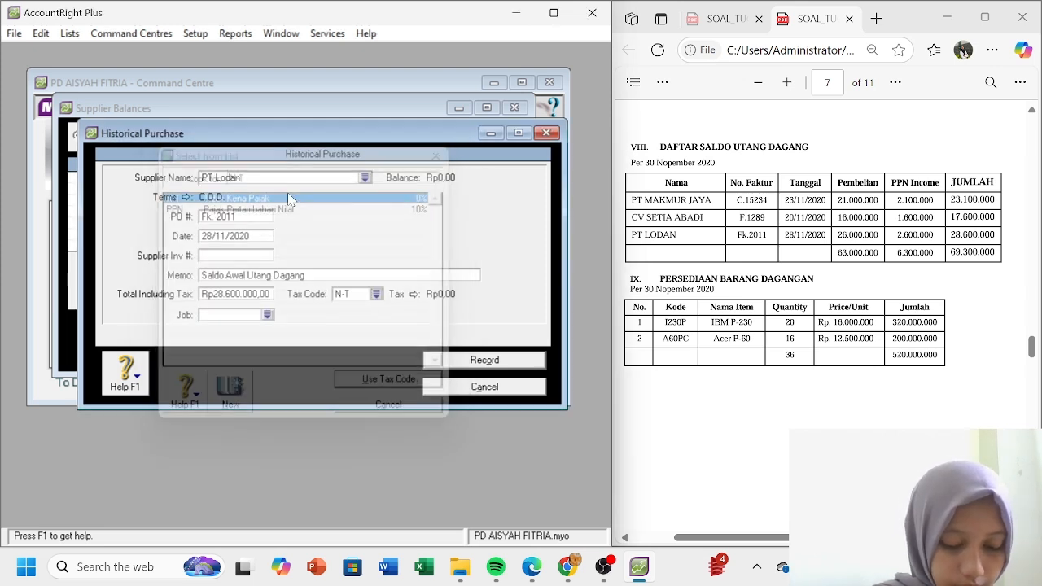
pyautogui.click(479, 363)
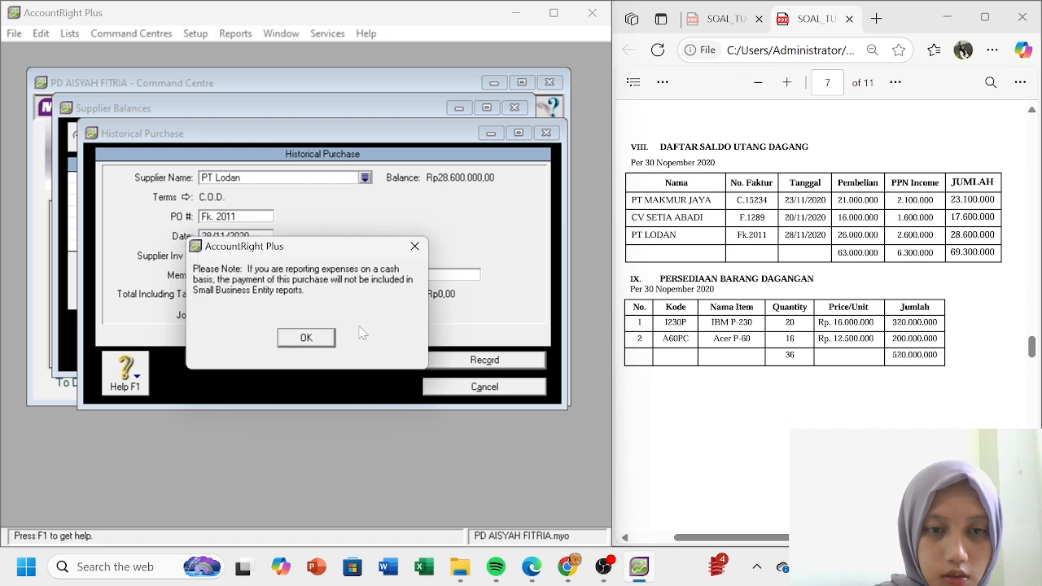
# - Dismiss the cash-basis note and check the balance summary for all suppliers, then close it
pyautogui.click(315, 338)
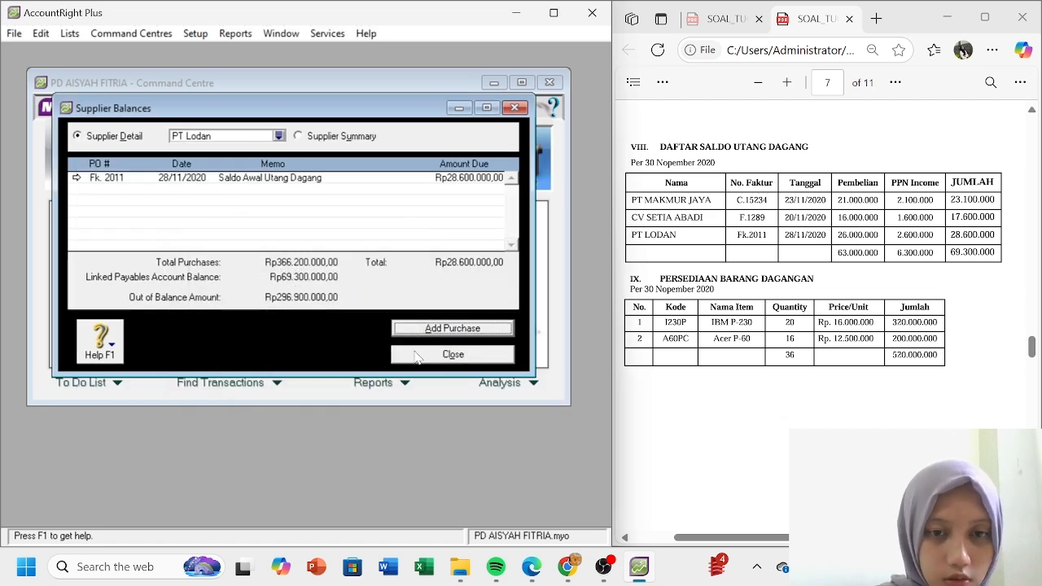
pyautogui.click(299, 136)
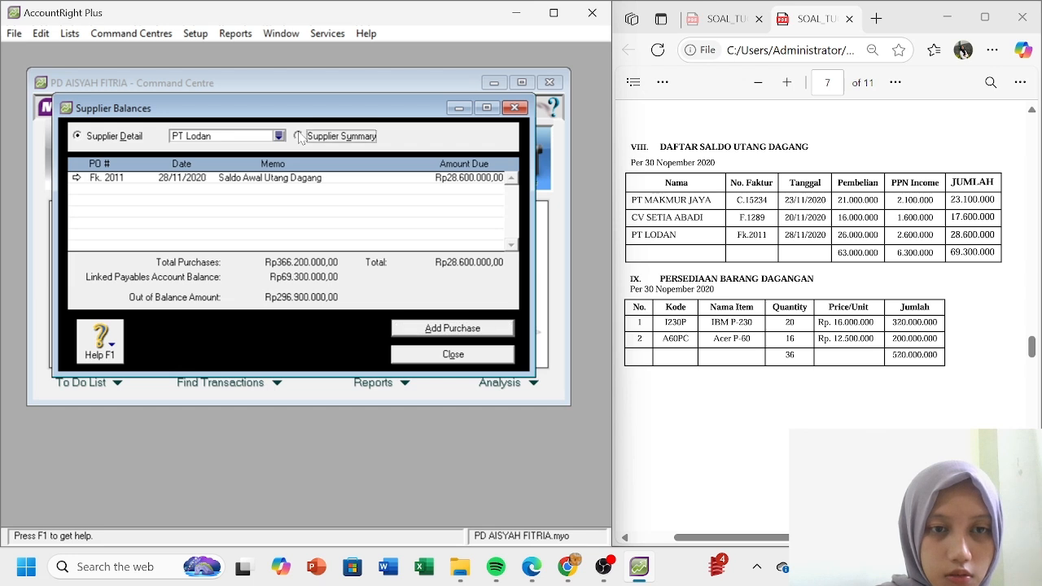
pyautogui.click(464, 356)
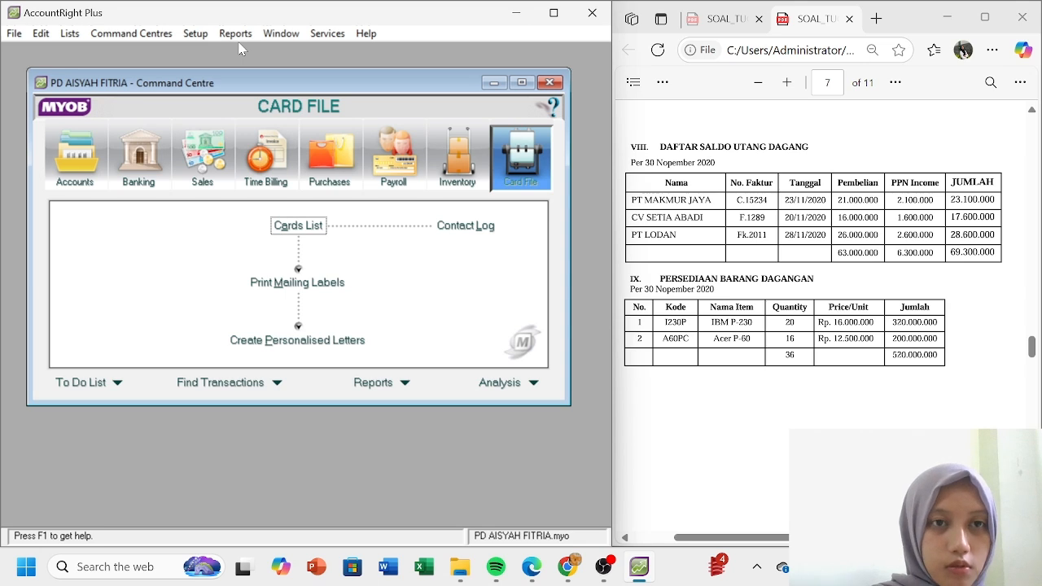
# - Reopen Supplier Balances from Setup > Balances to recheck it, then close it again
pyautogui.click(195, 33)
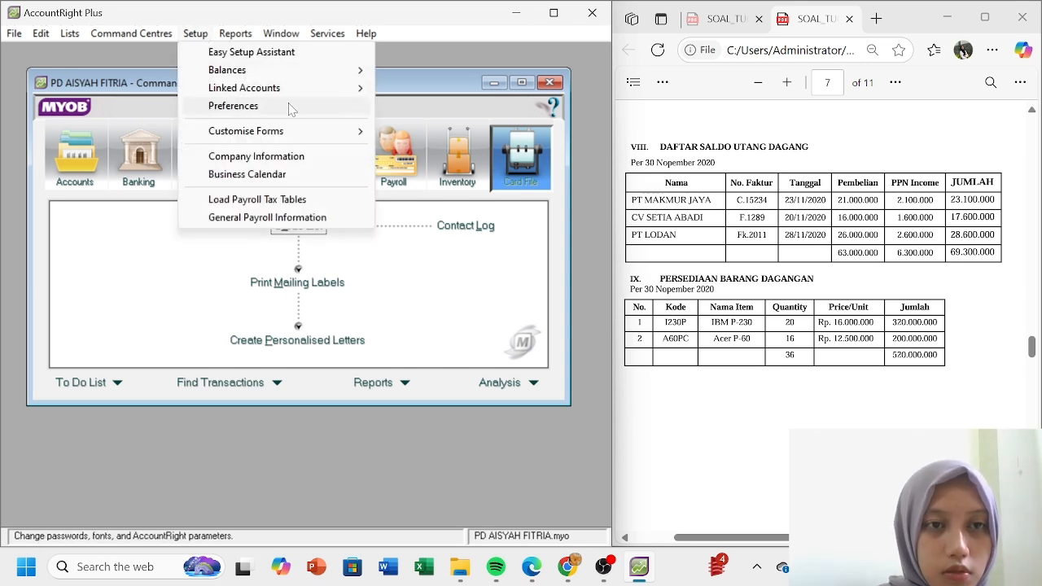
pyautogui.moveTo(309, 70)
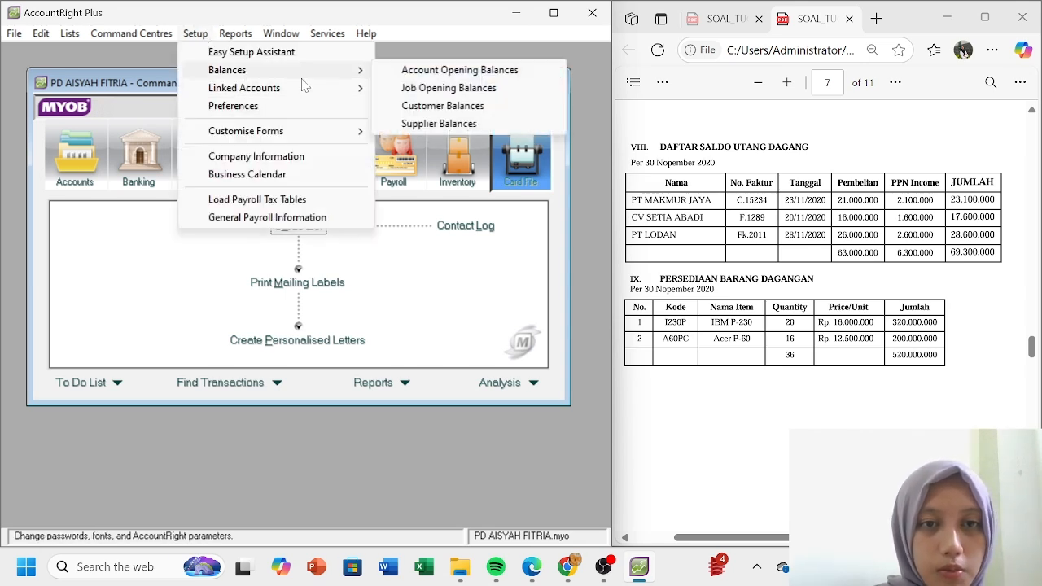
pyautogui.click(427, 125)
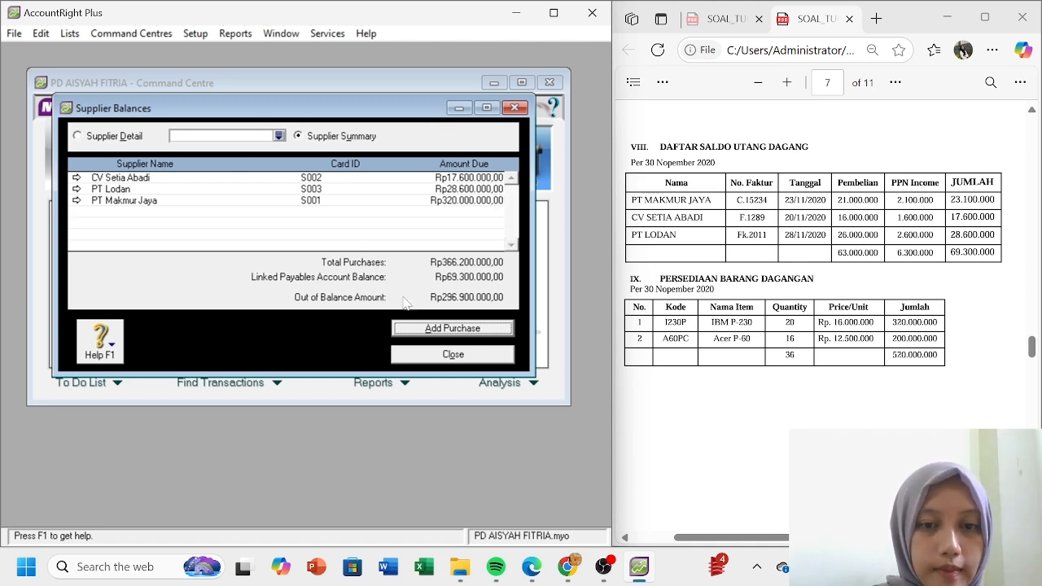
pyautogui.click(434, 355)
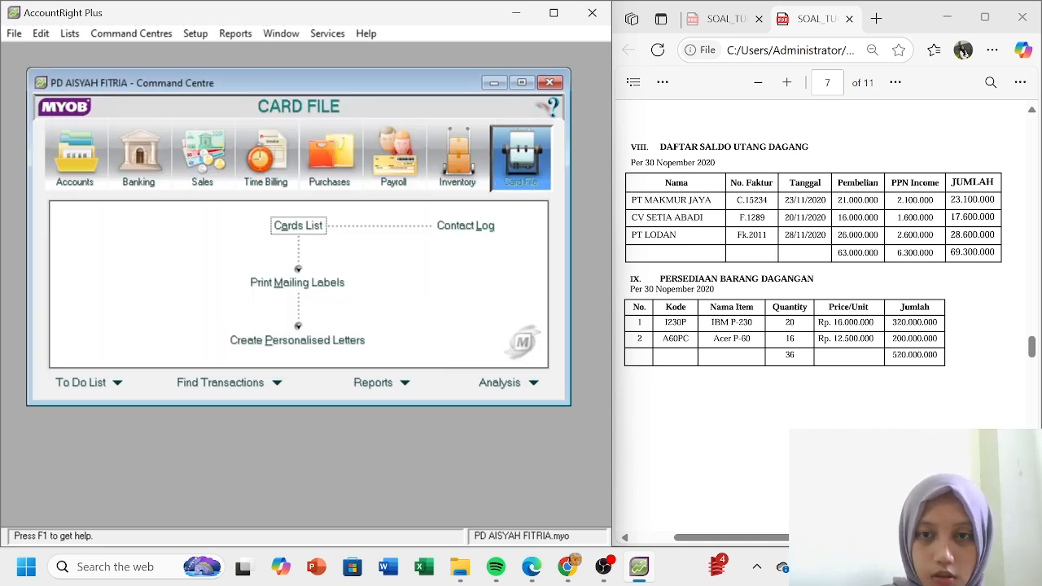
pyautogui.click(911, 452)
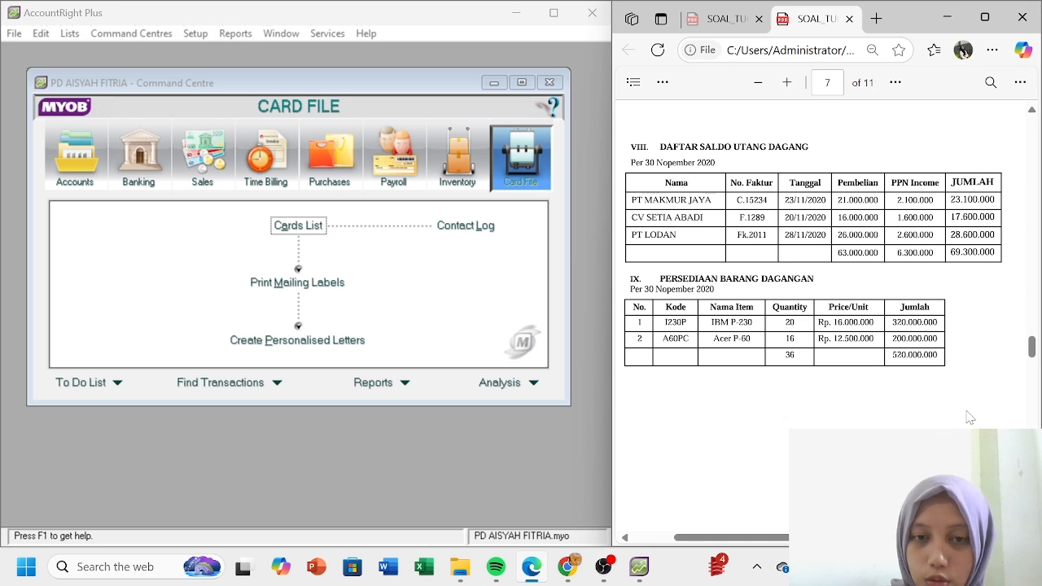
# - Go to the Inventory command centre and open the empty Items List
pyautogui.scroll(-2, 969, 416)
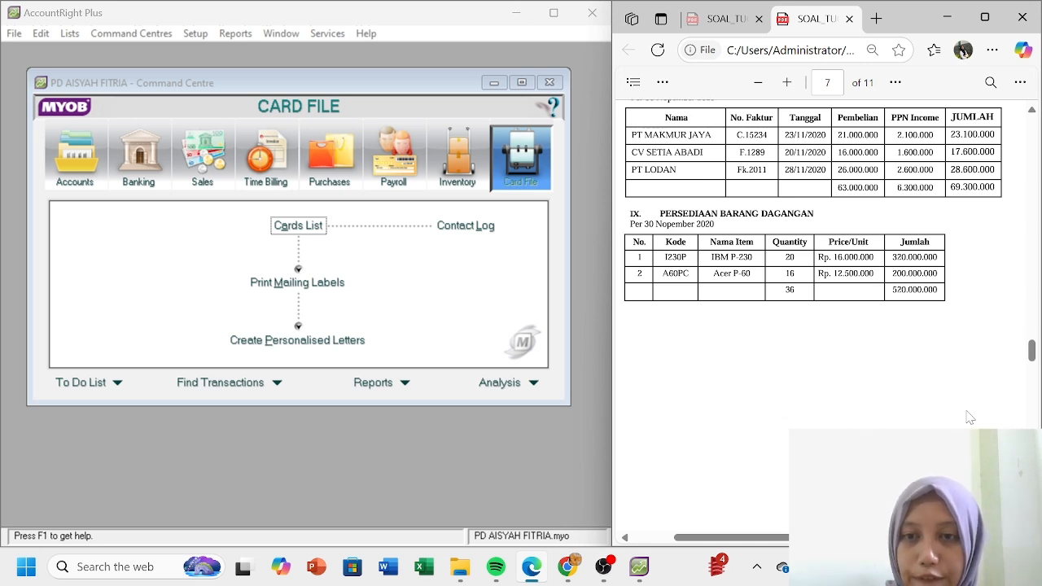
pyautogui.scroll(-1, 968, 417)
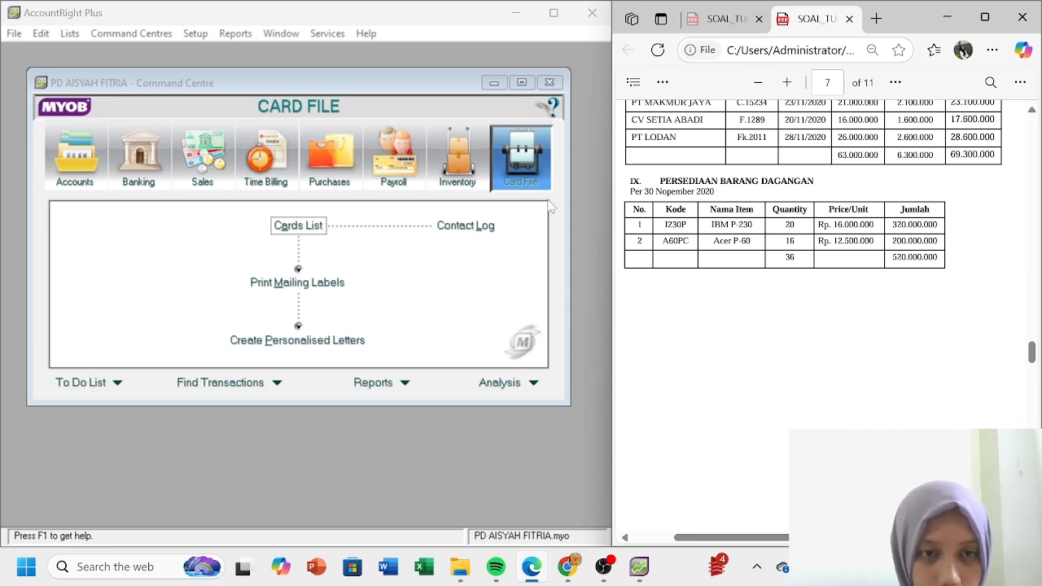
pyautogui.click(452, 163)
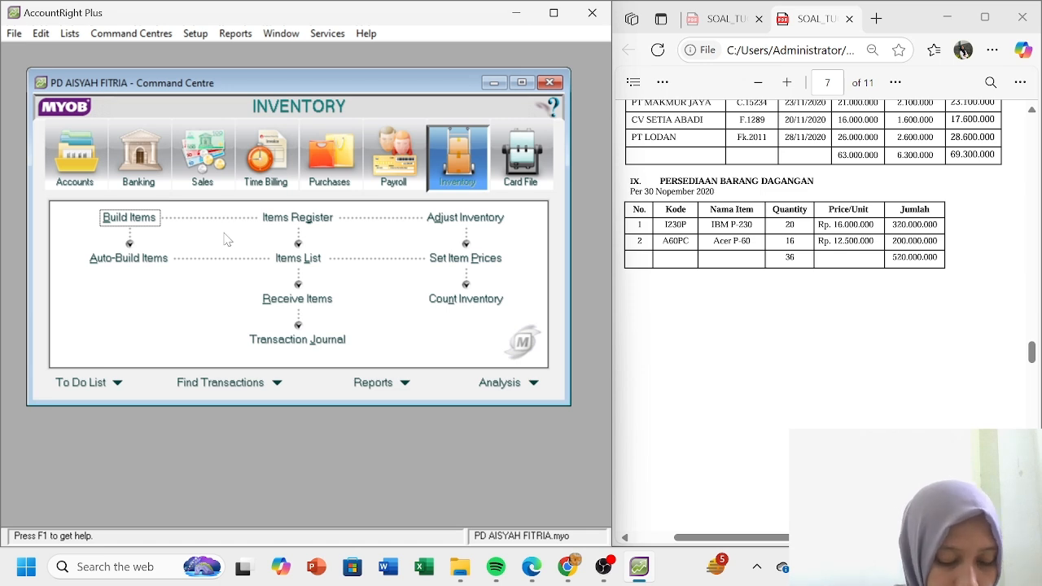
pyautogui.click(292, 259)
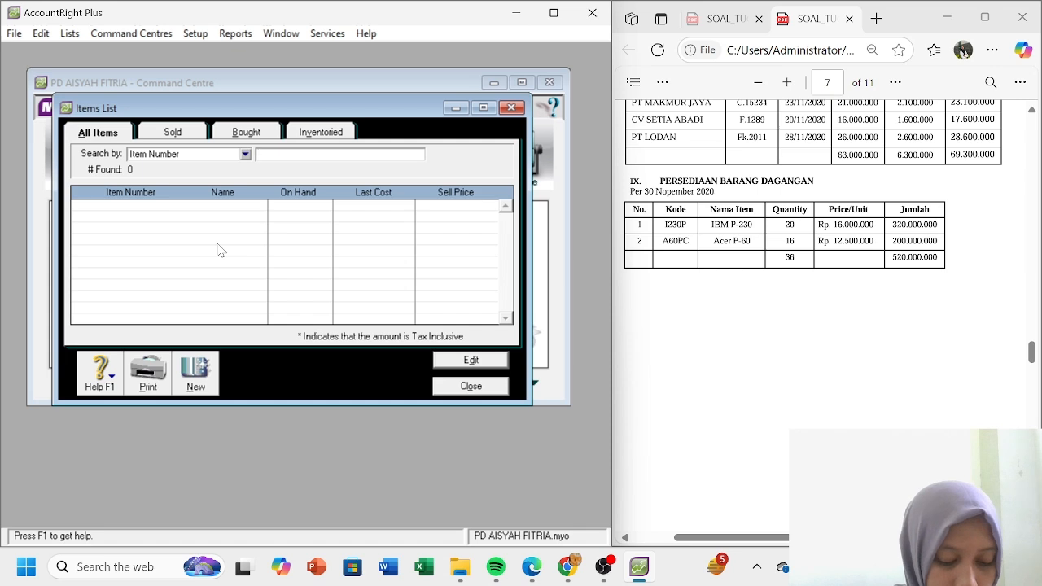
# - Create a new item card with item number 1230P and name IBM P-230
pyautogui.click(195, 370)
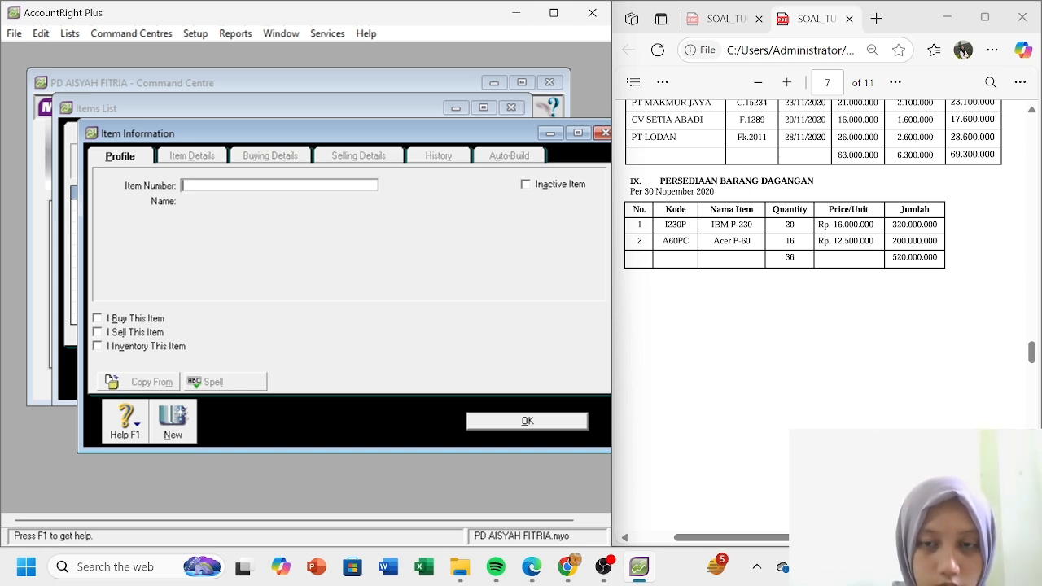
pyautogui.write('I230')
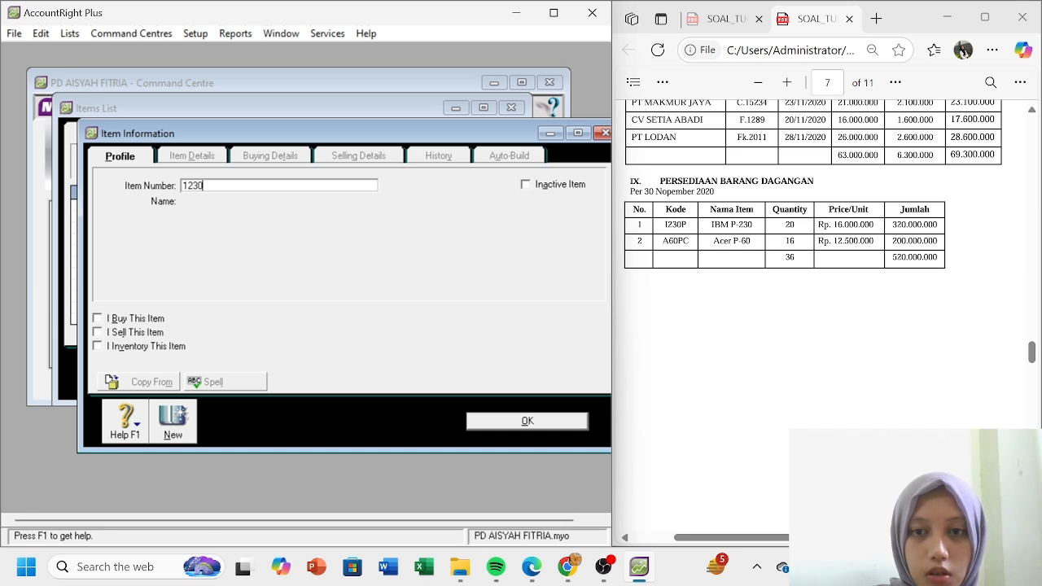
pyautogui.write('P')
pyautogui.press('Tab')
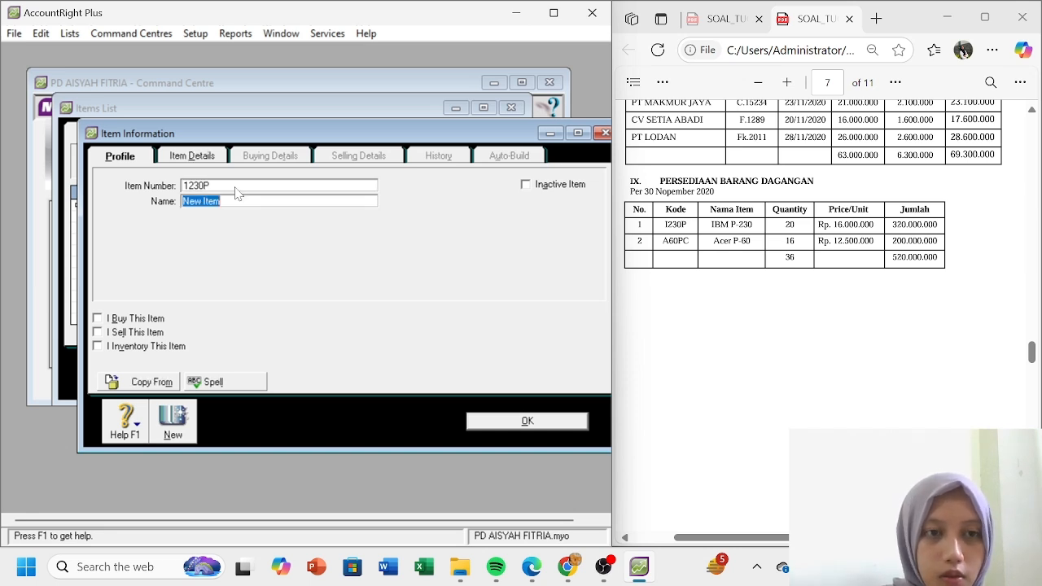
pyautogui.write('IB')
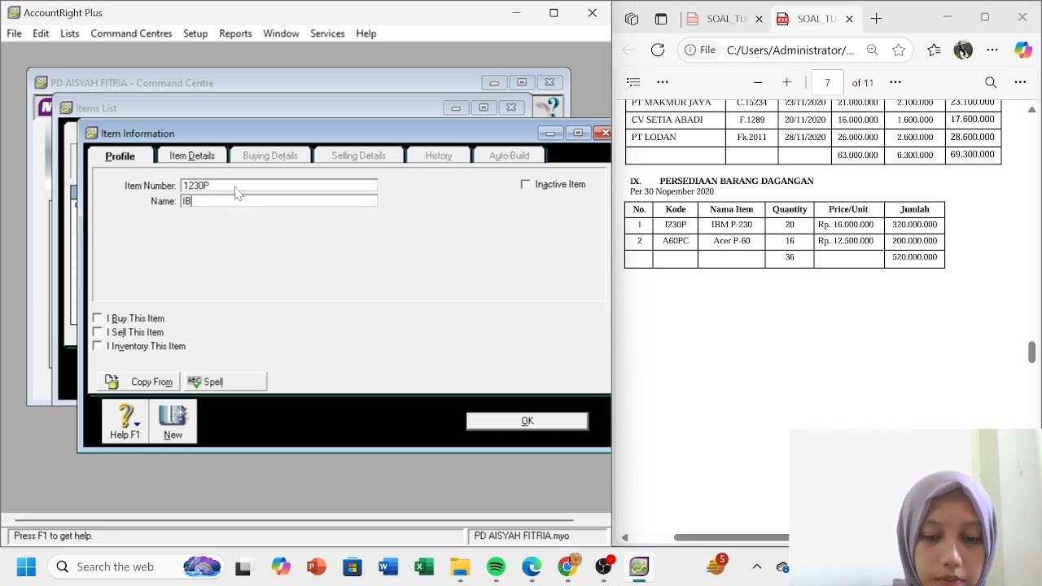
pyautogui.write('M P-230')
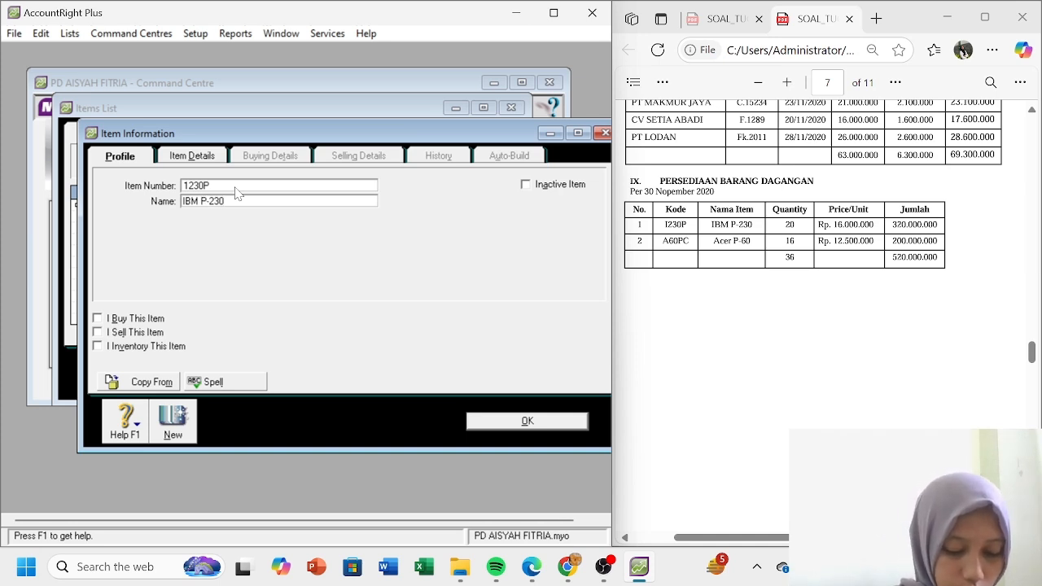
# - Tick I Buy, I Sell and I Inventory, with 5-1100 Cost of Goods Sold as cost of sales account
pyautogui.click(98, 319)
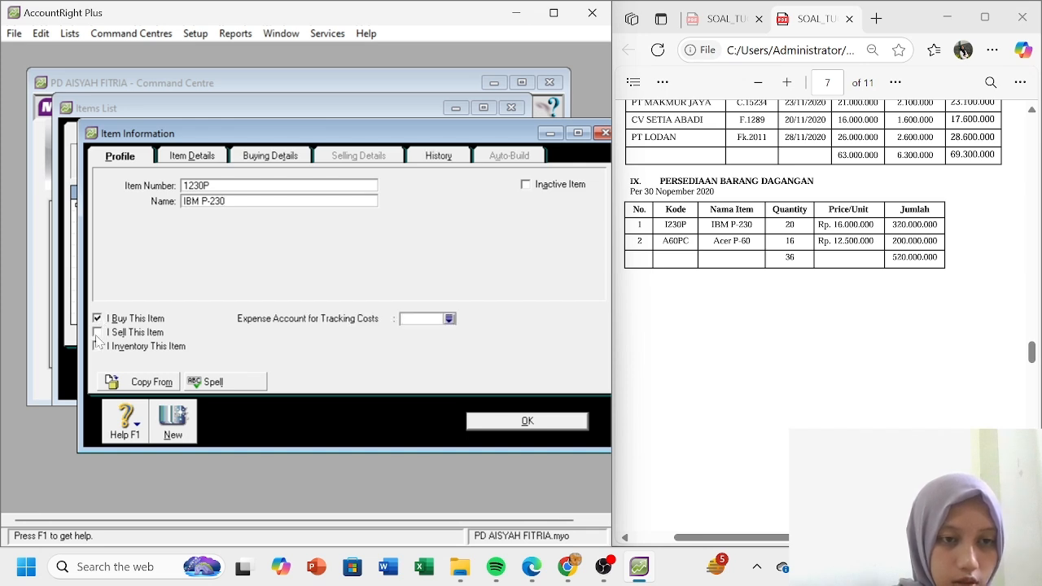
pyautogui.click(98, 332)
pyautogui.click(98, 346)
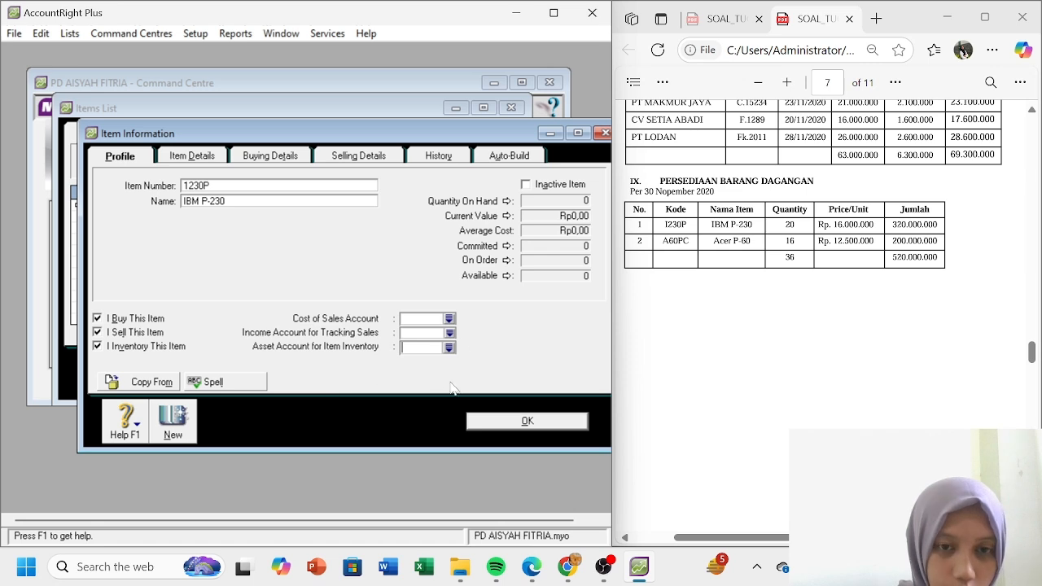
pyautogui.click(450, 319)
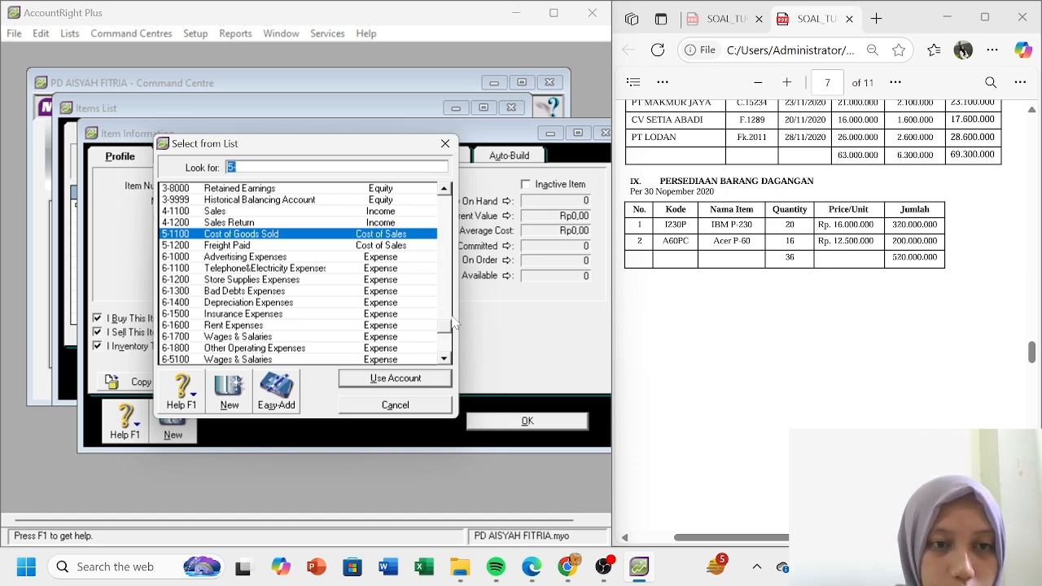
pyautogui.doubleClick(280, 235)
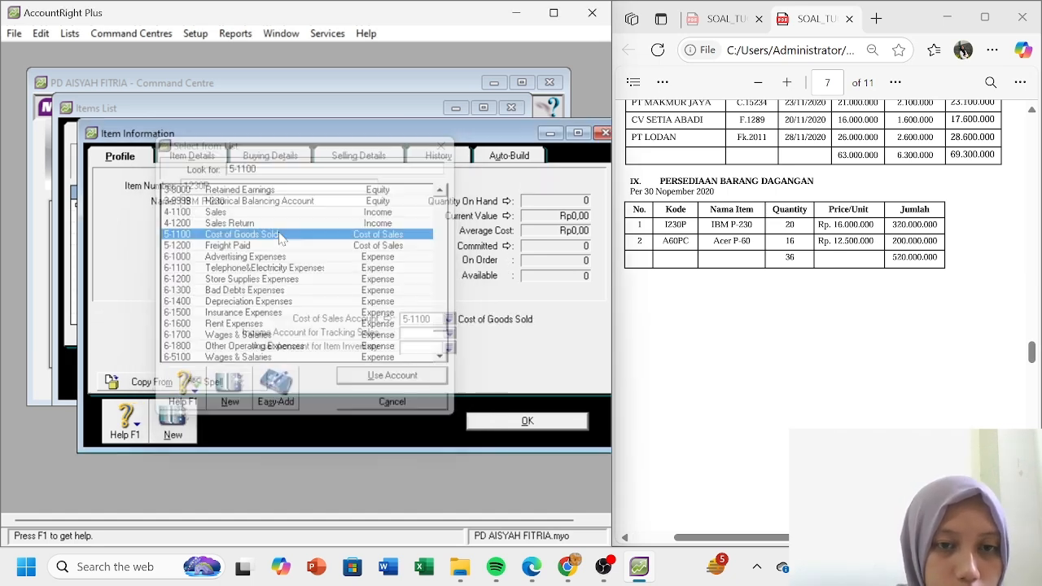
pyautogui.click(452, 334)
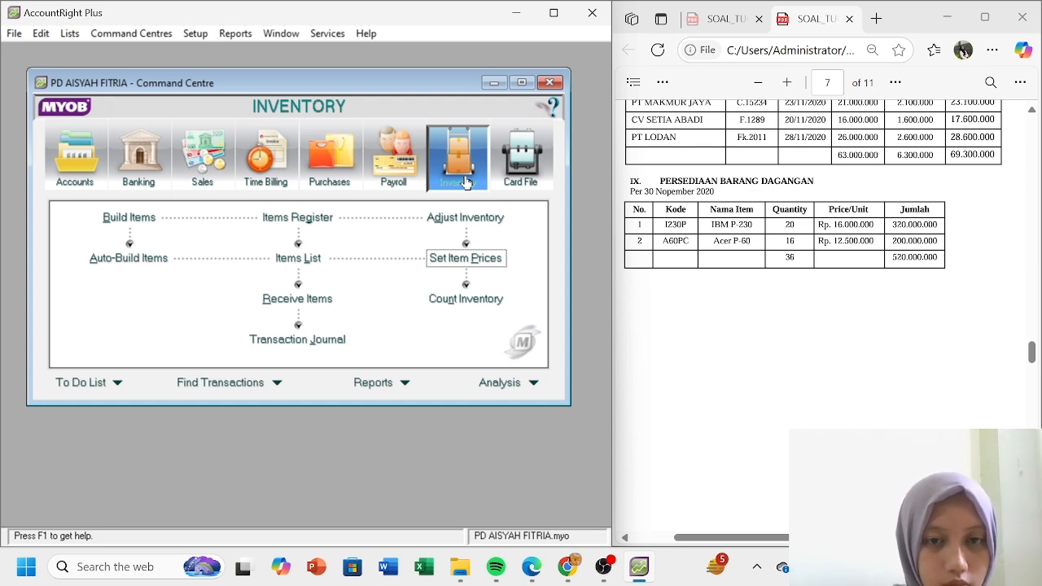
# - Enter stock counts of 20 for 1230P and 16 for A60PC
pyautogui.click(474, 300)
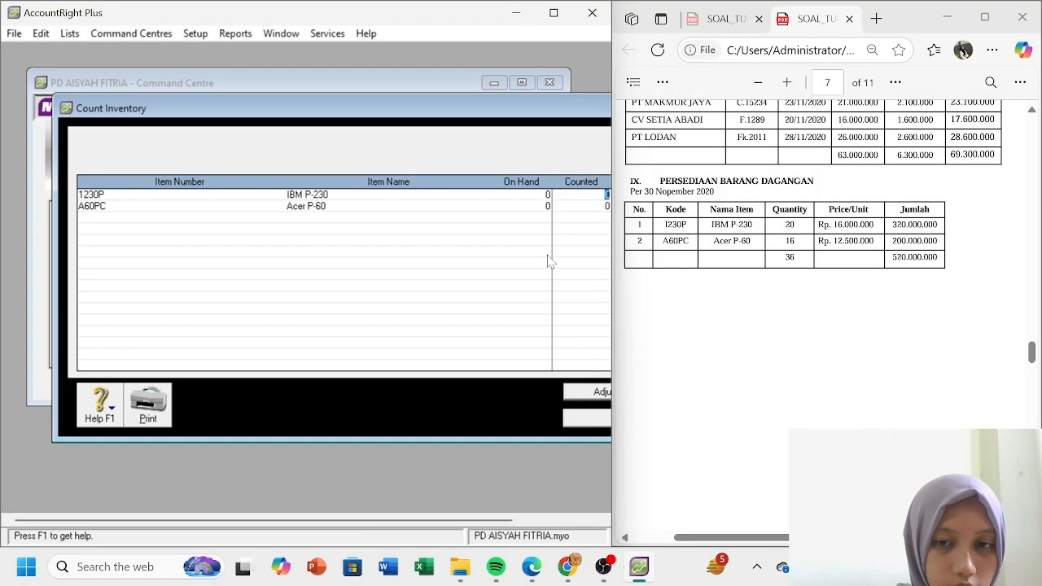
pyautogui.moveTo(434, 527); pyautogui.dragTo(472, 525)
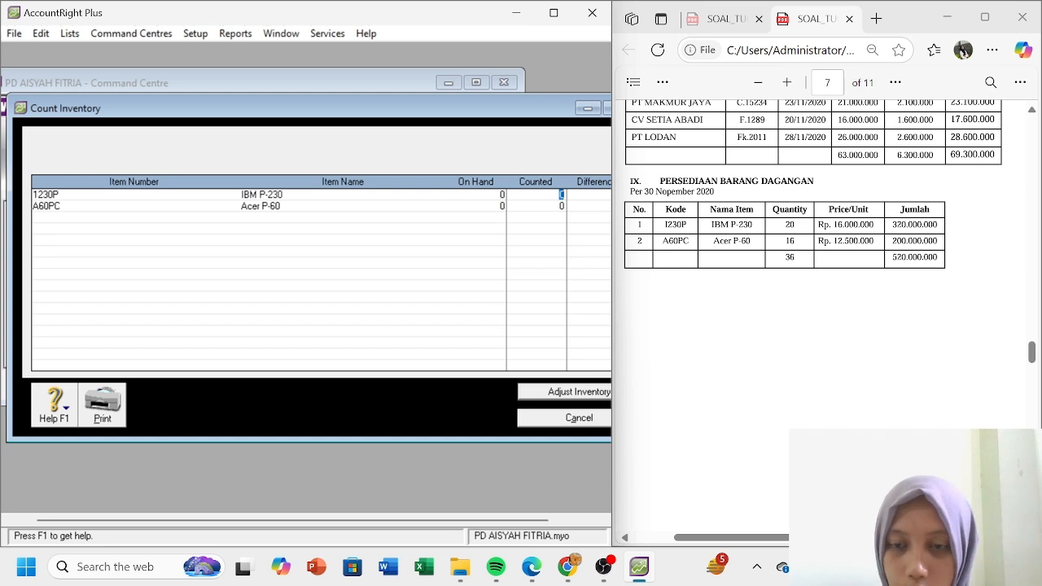
pyautogui.write('20')
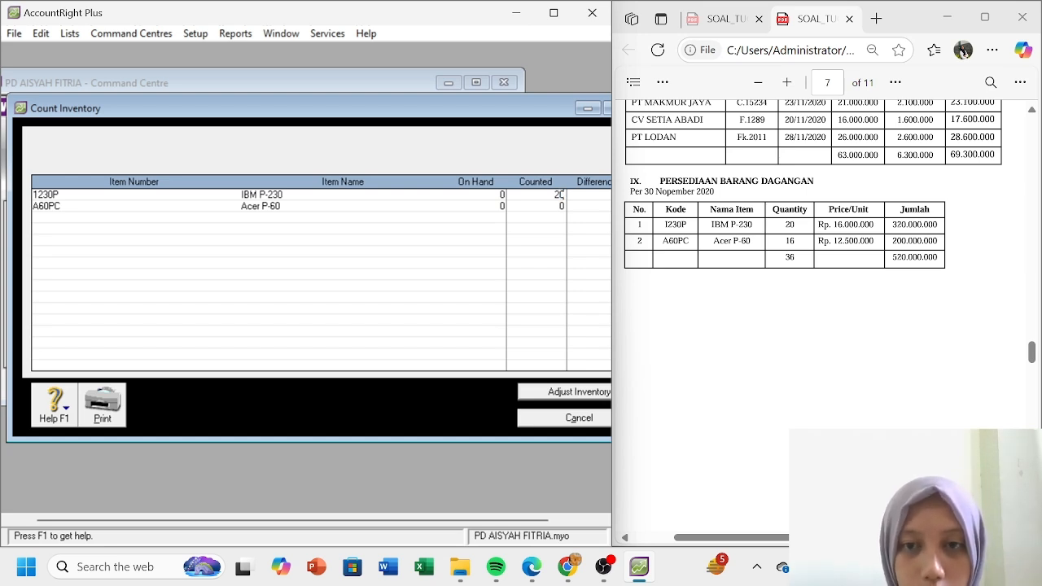
pyautogui.press('Tab')
pyautogui.write('16')
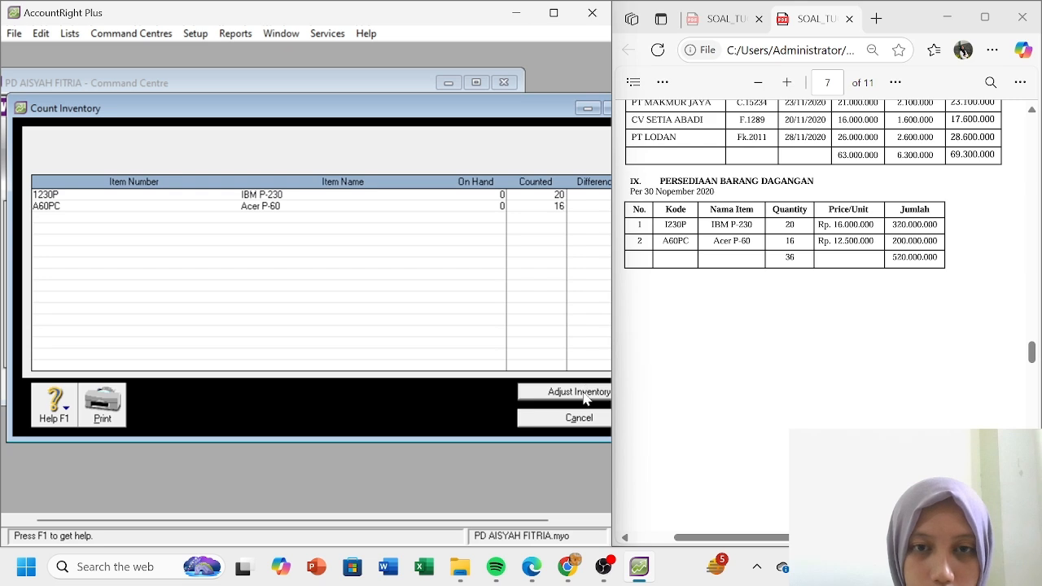
# - Create the adjustment on 1-1500 Merchandise Inventory and record it as opening inventory balances
pyautogui.click(584, 394)
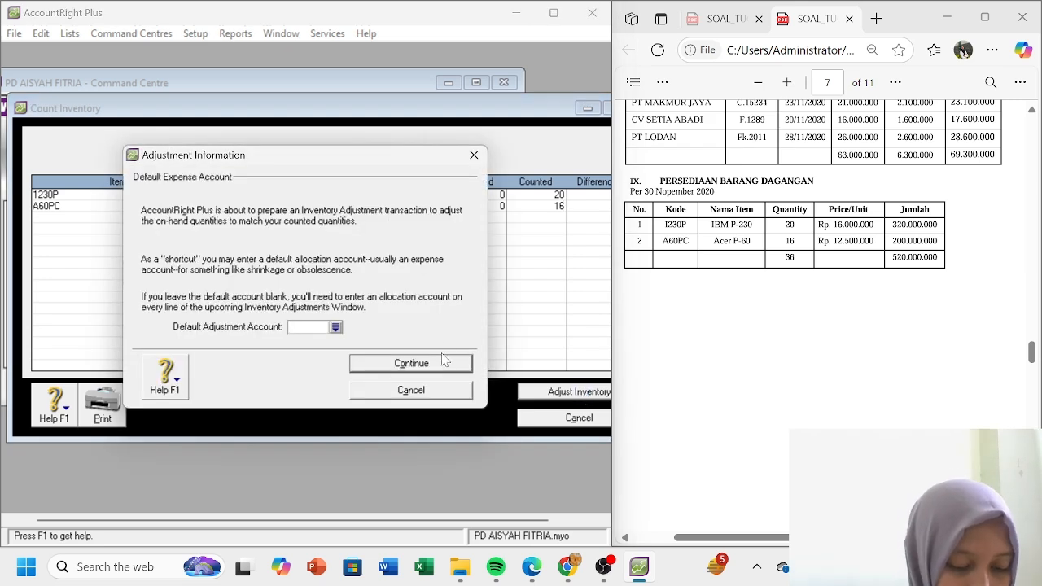
pyautogui.click(335, 327)
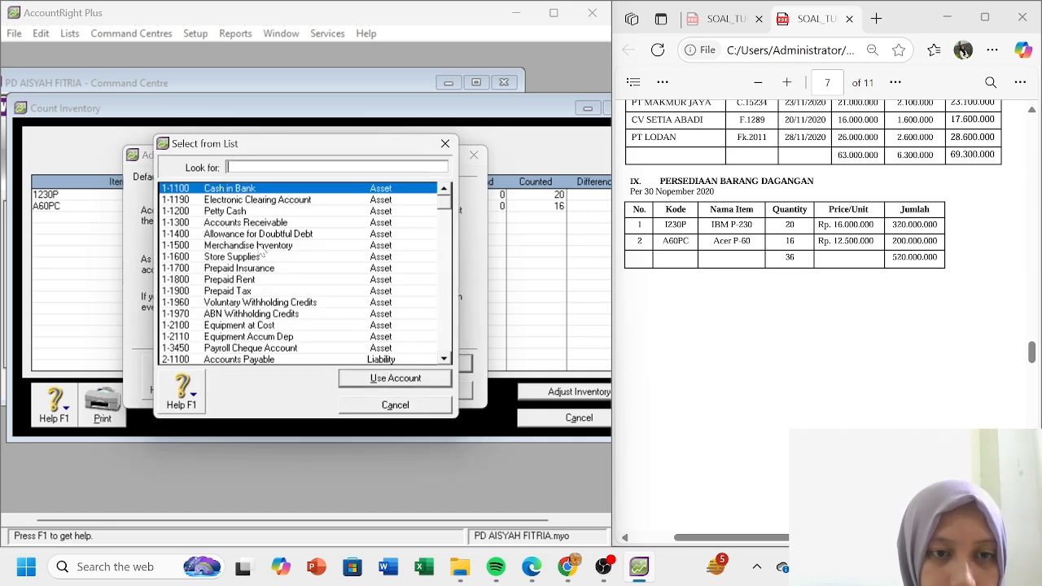
pyautogui.doubleClick(259, 246)
pyautogui.click(390, 368)
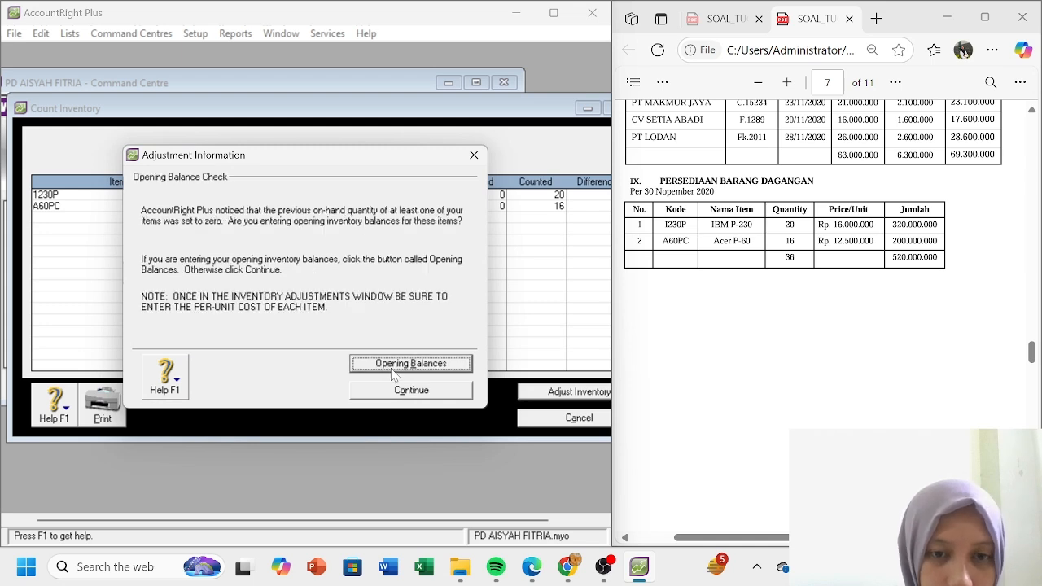
pyautogui.click(409, 365)
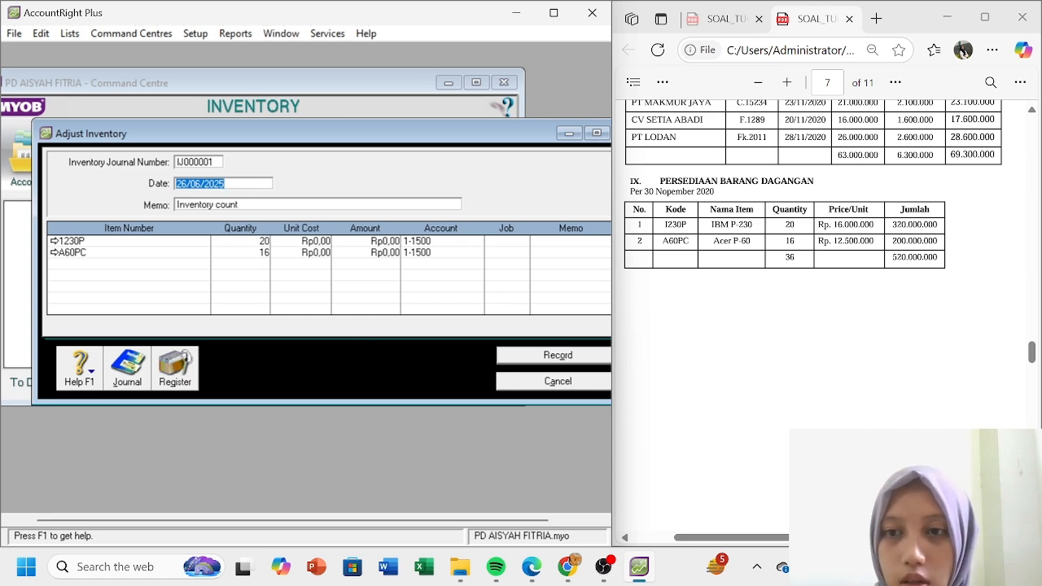
# - Date the adjustment 31/12/2020 with memo 'Saldo Awal Persediaan Barang Dagang'
pyautogui.write('3')
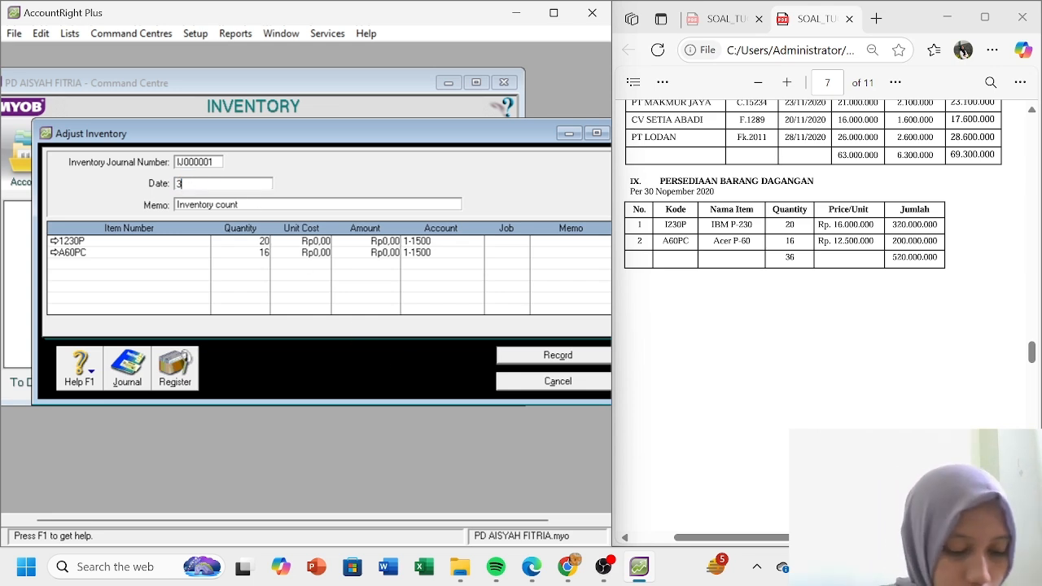
pyautogui.write('1/12/2020')
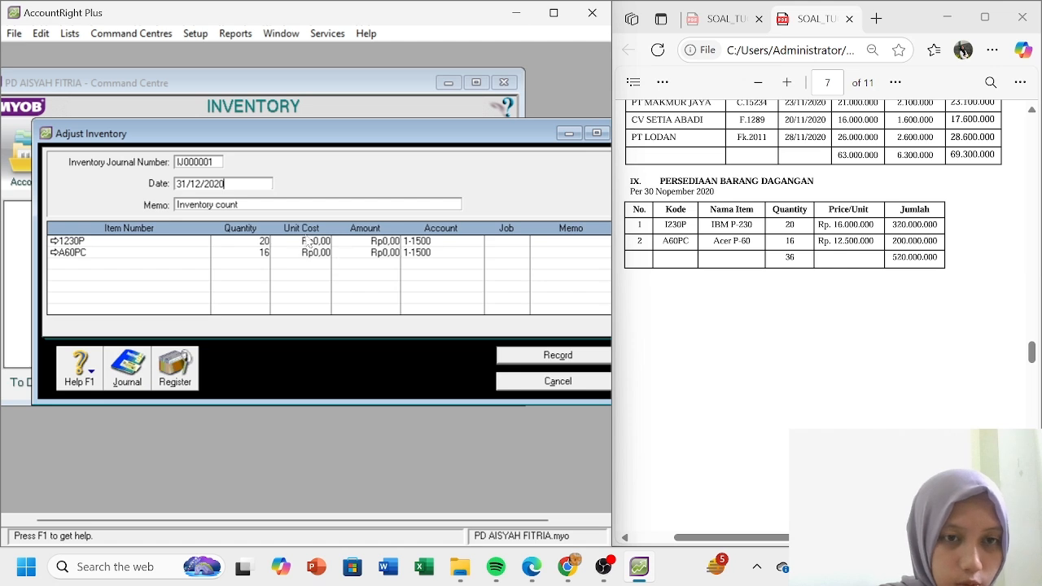
pyautogui.press('Tab')
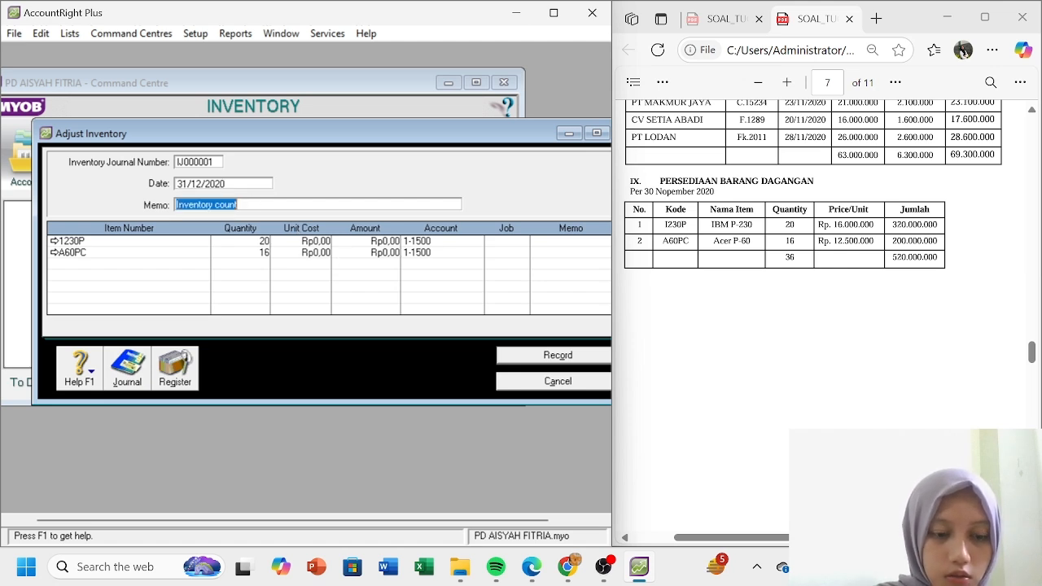
pyautogui.write('Saldo ')
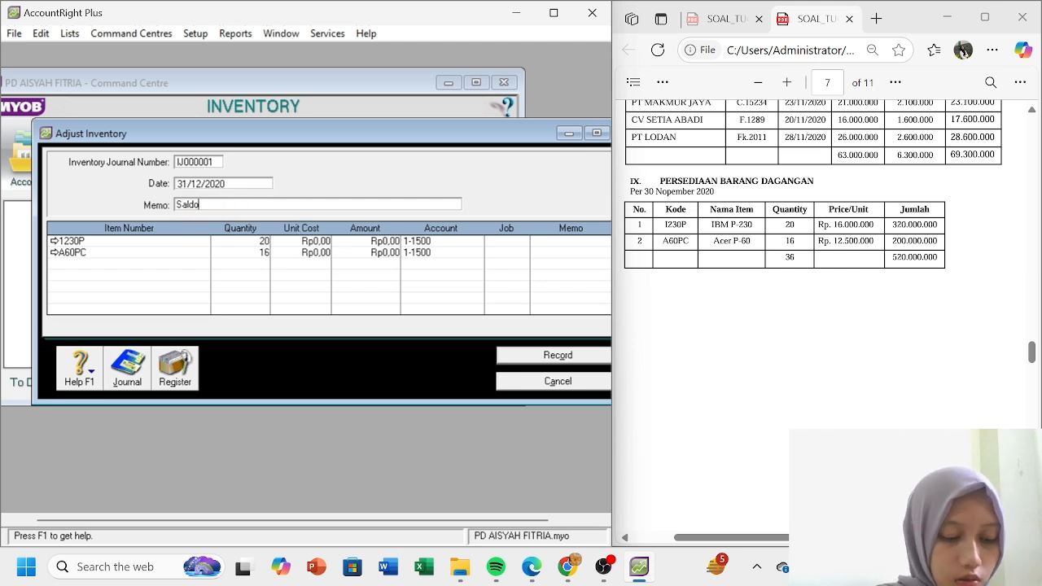
pyautogui.write('Awal ')
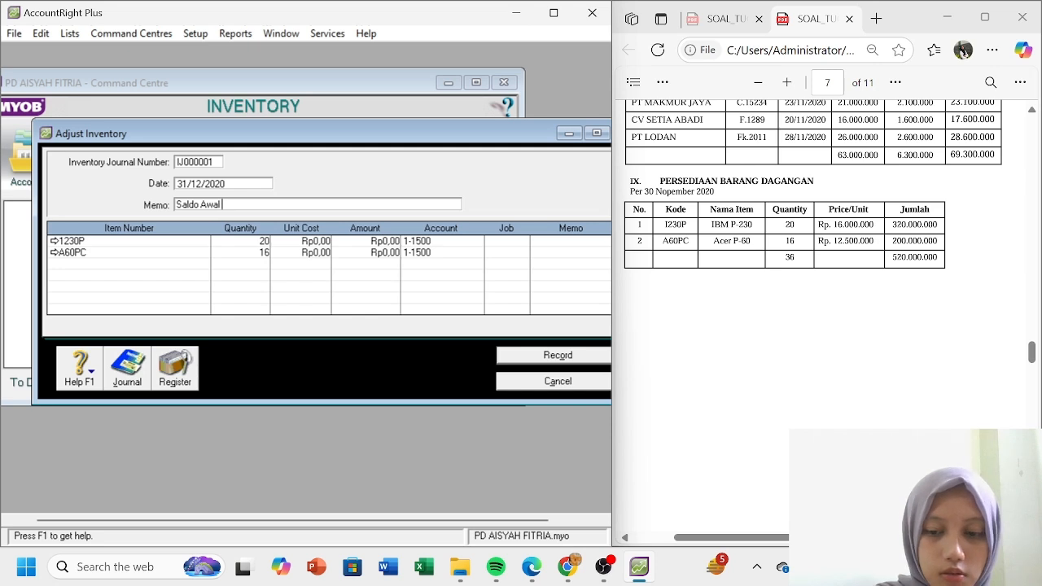
pyautogui.write('Persediaan')
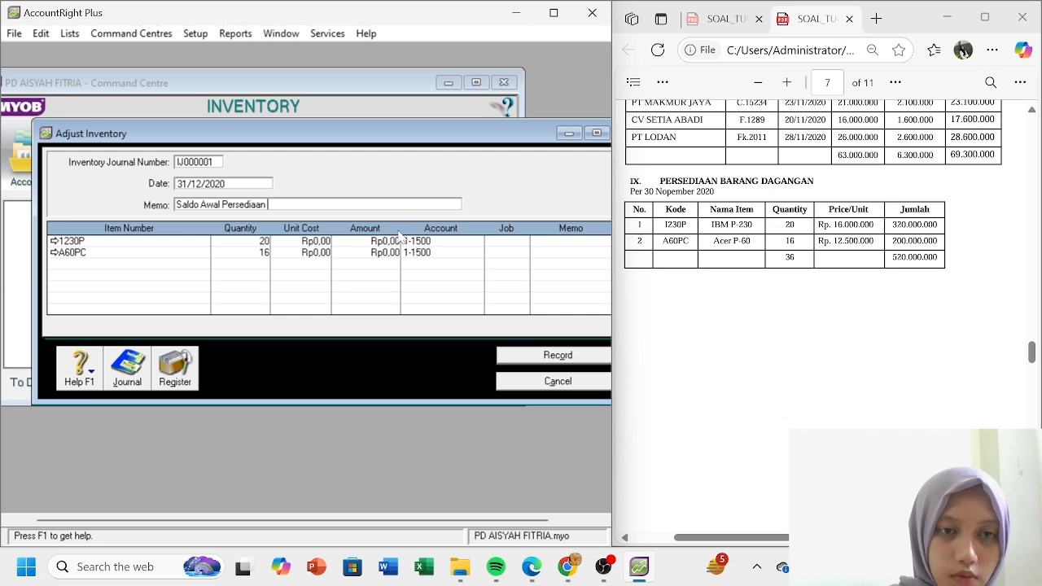
pyautogui.write('Barang ')
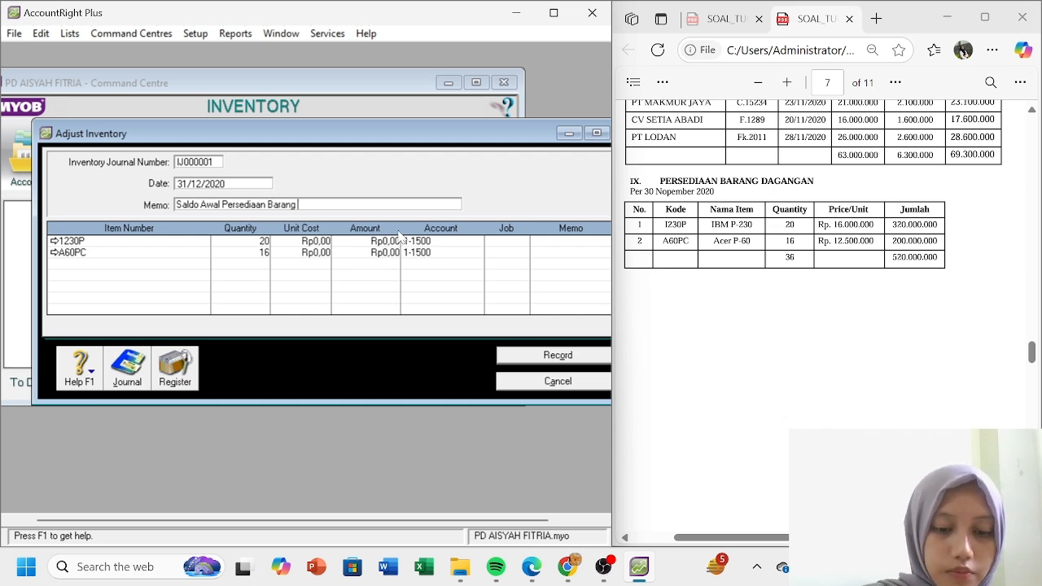
pyautogui.write('Dagang')
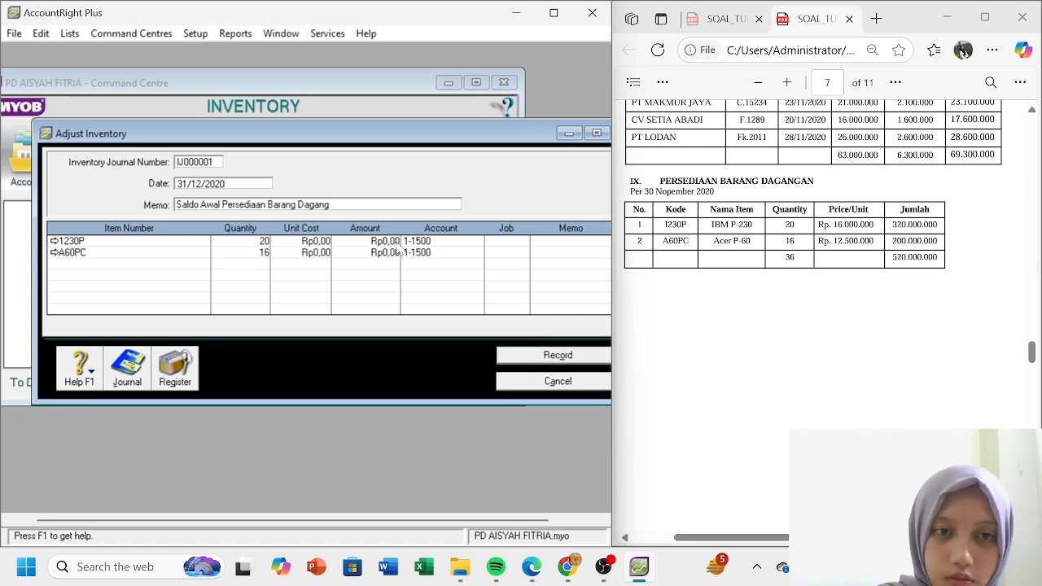
# - Enter unit costs of 16.000.000 for 1230P and 12.500.000 for A60PC
pyautogui.click(324, 241)
pyautogui.write('11')
pyautogui.write('6000')
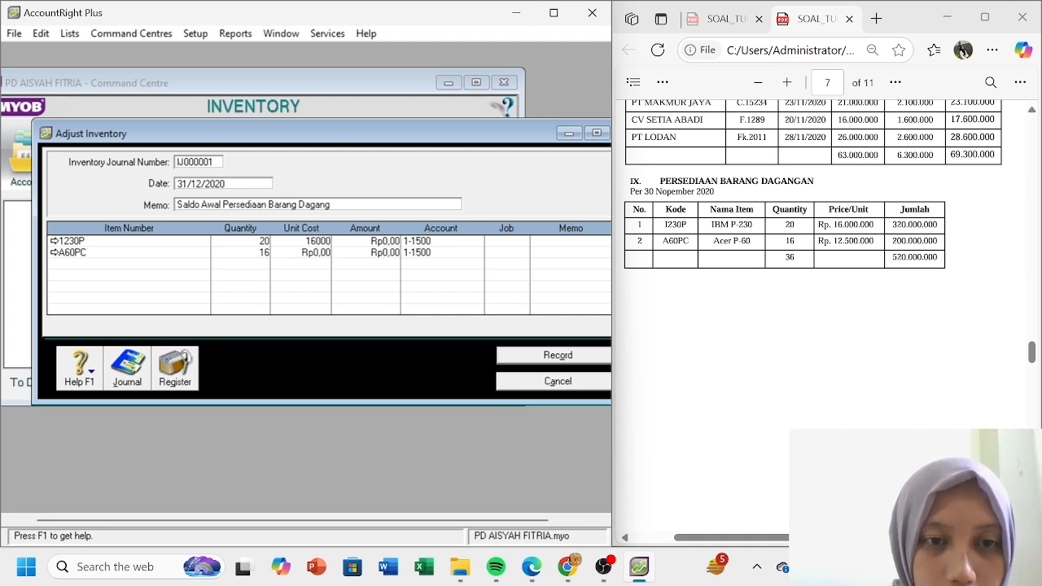
pyautogui.write('000,00')
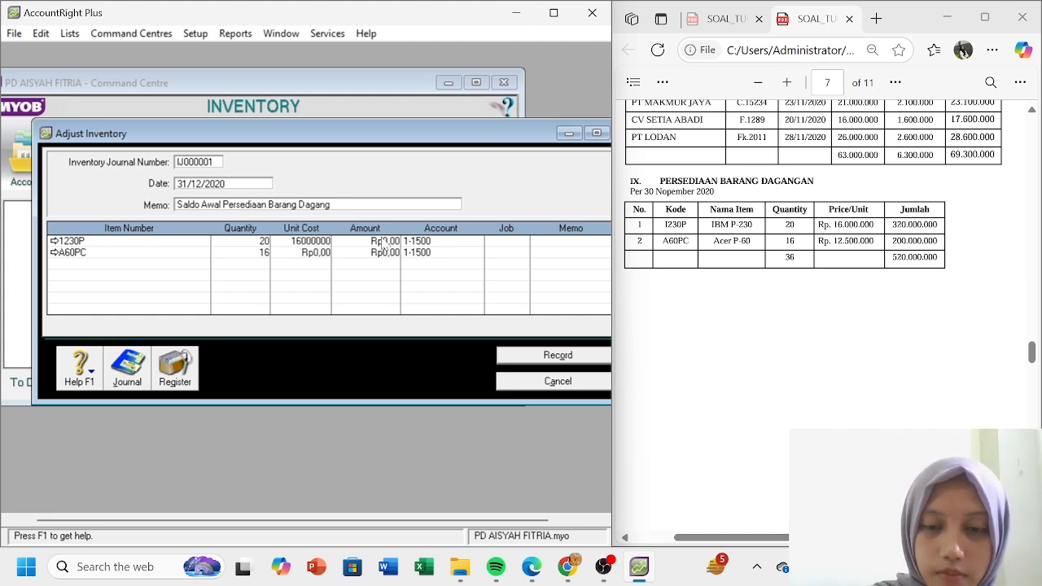
pyautogui.press('Tab')
pyautogui.press('Tab')
pyautogui.write('16')
pyautogui.press('Tab')
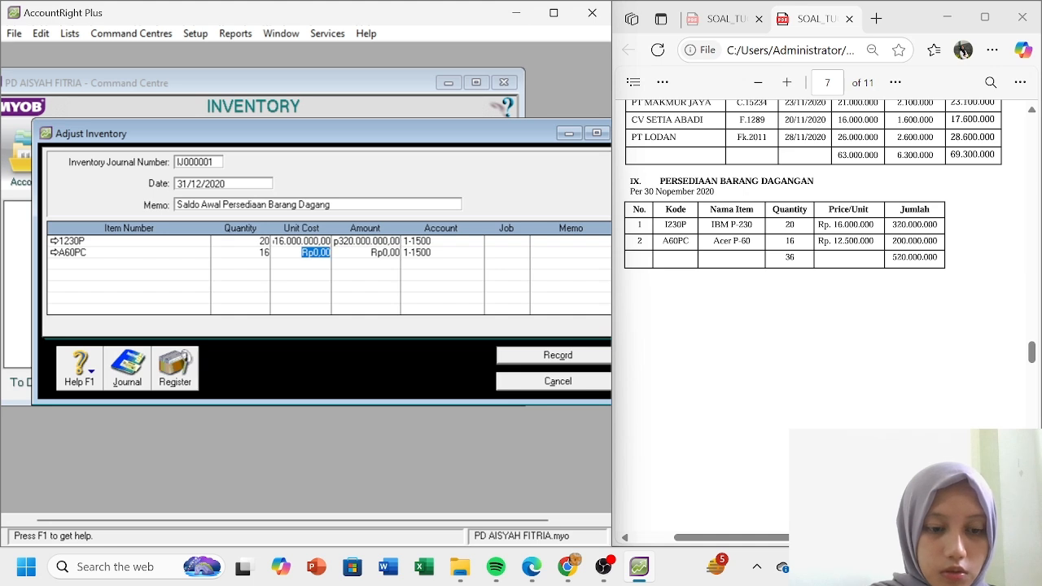
pyautogui.write('12.500.')
pyautogui.write('000')
pyautogui.press('Tab')
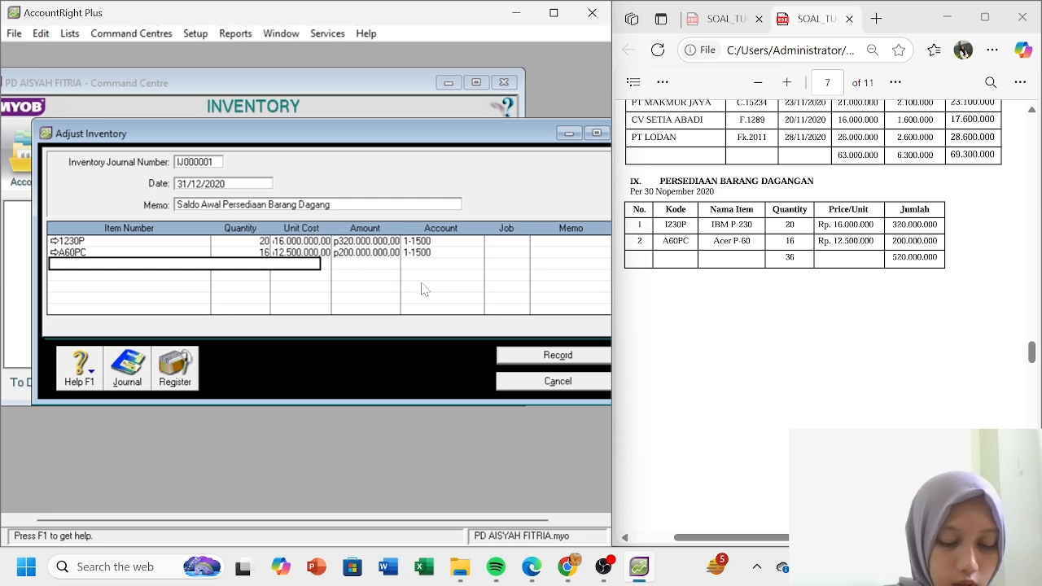
# - Record the stock adjustment and run the Company Data Auditor transaction review for 01/01/2020–31/12/2020
pyautogui.click(553, 356)
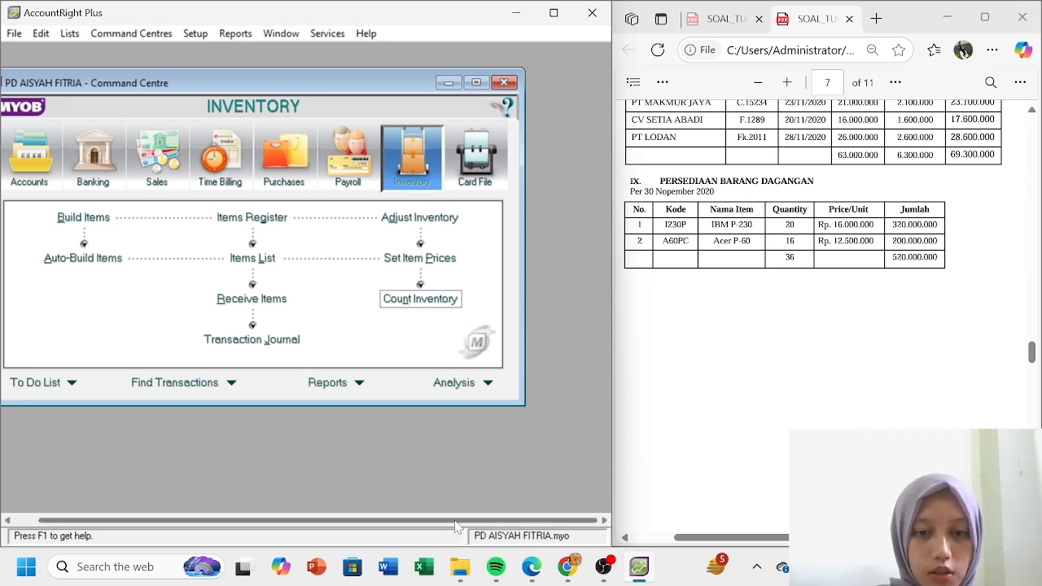
pyautogui.moveTo(444, 521); pyautogui.dragTo(420, 520)
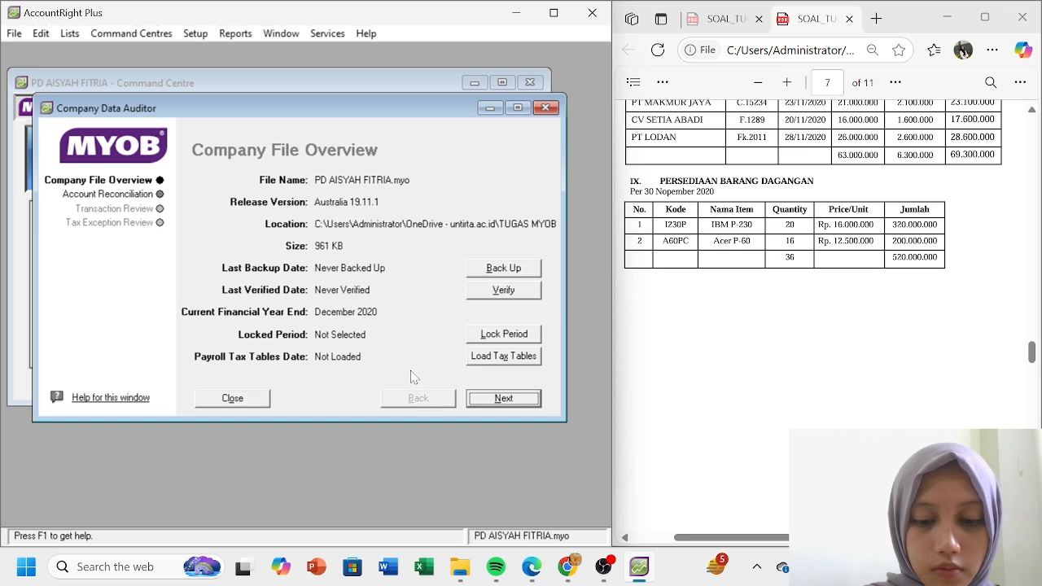
pyautogui.click(517, 405)
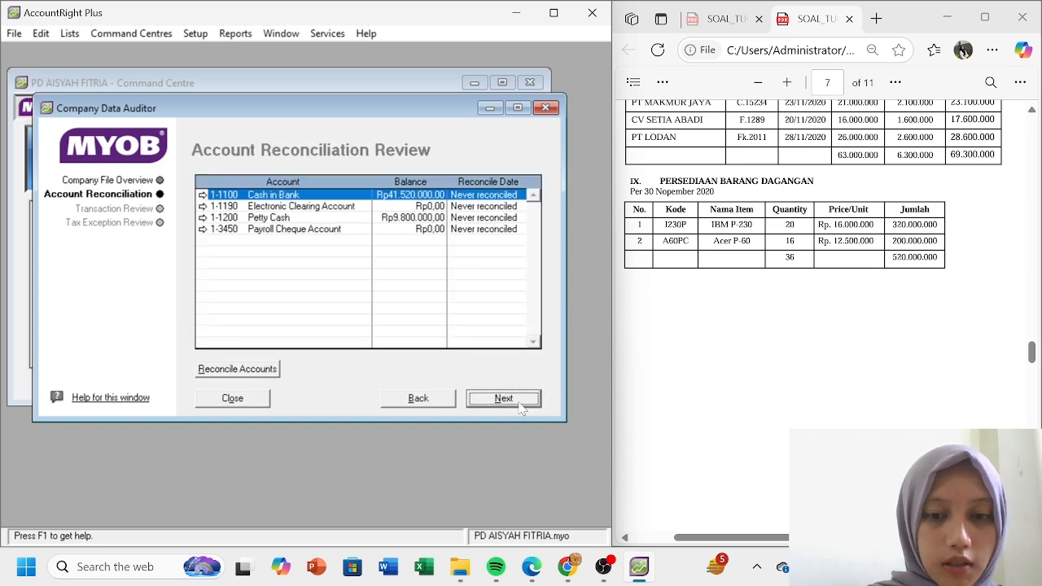
pyautogui.click(520, 407)
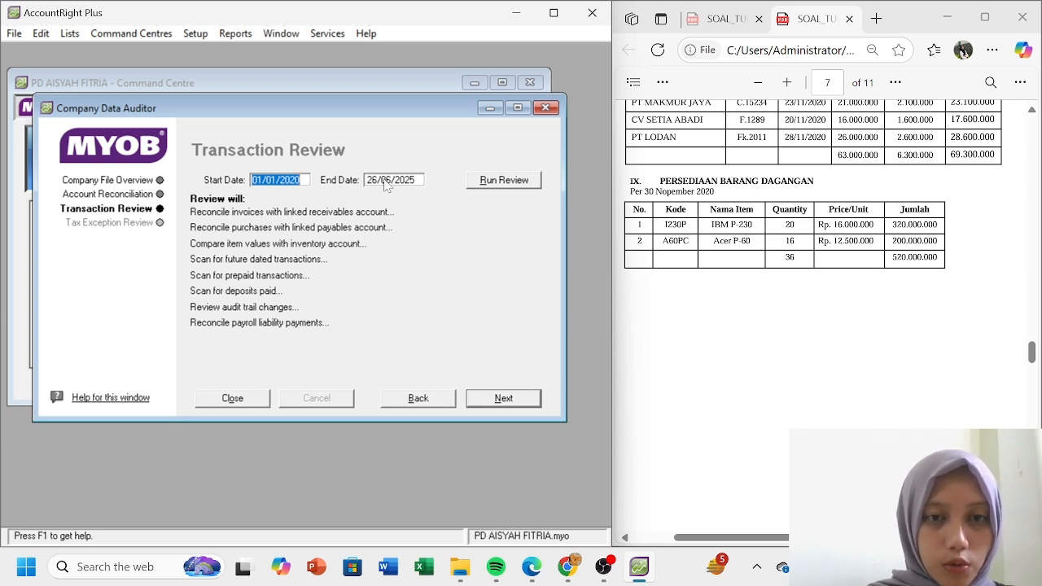
pyautogui.press('Tab')
pyautogui.write('31/')
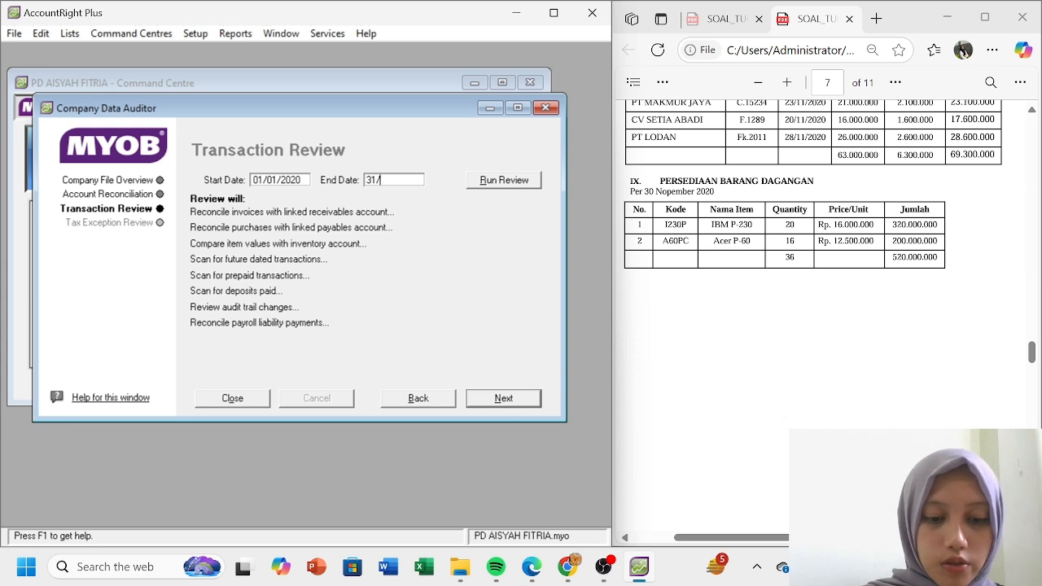
pyautogui.write('12/2020')
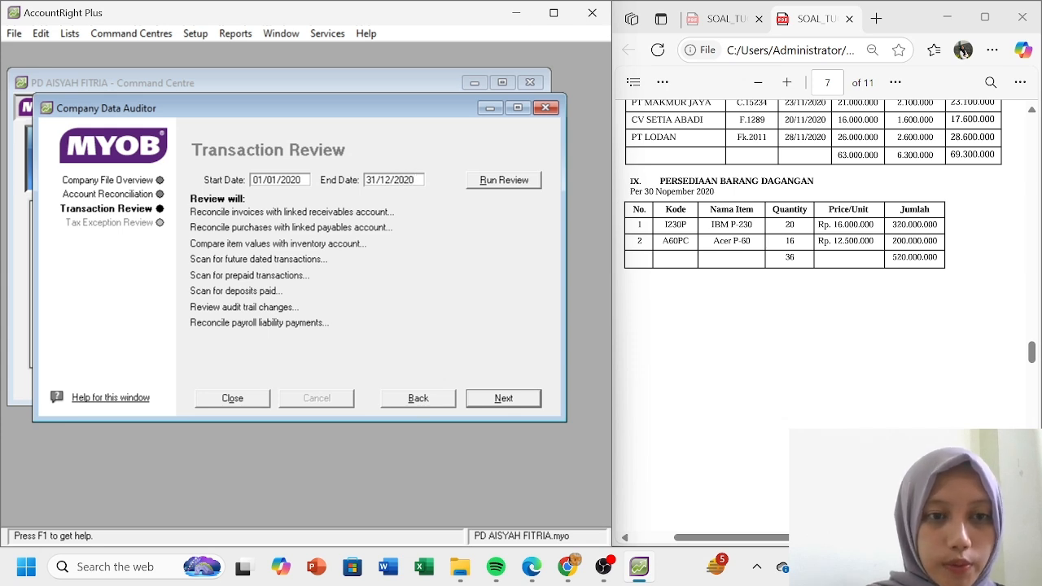
pyautogui.click(506, 181)
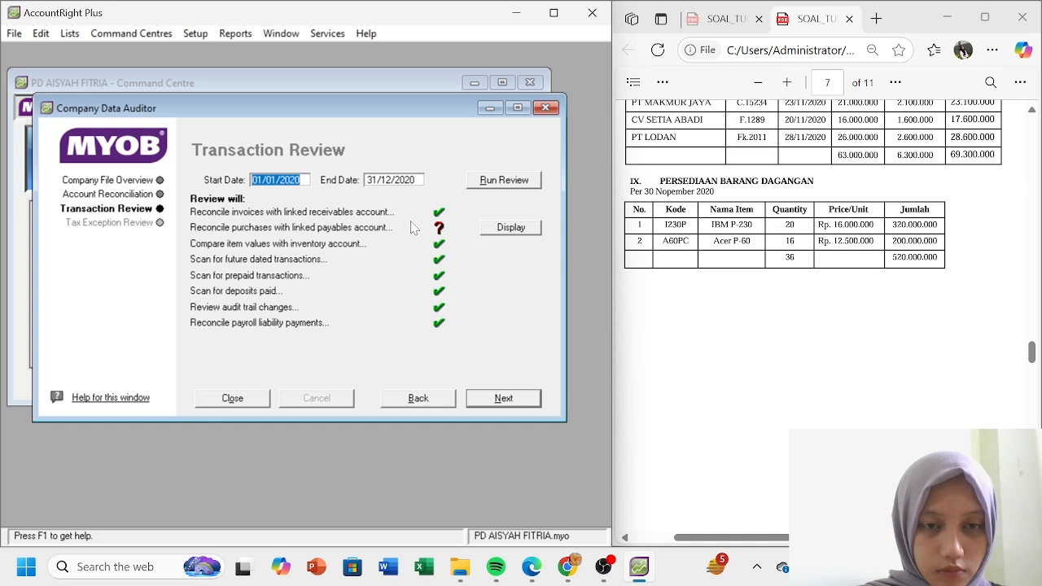
# - Inspect the payables reconciliation exceptions, advance to Tax Exception Review, and minimize the auditor
pyautogui.click(508, 232)
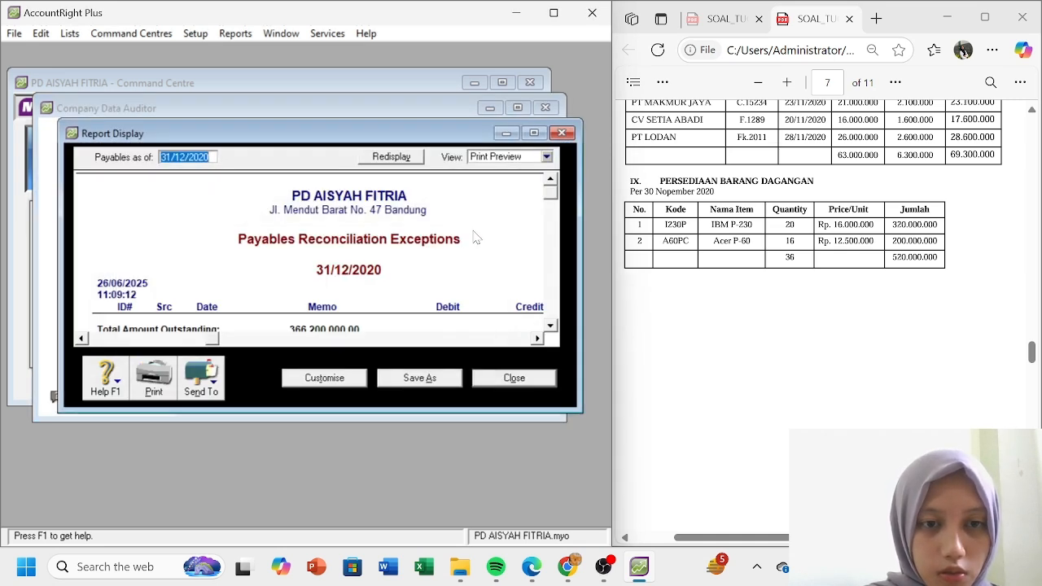
pyautogui.moveTo(550, 197); pyautogui.dragTo(548, 215)
pyautogui.moveTo(213, 344); pyautogui.dragTo(423, 340)
pyautogui.click(516, 379)
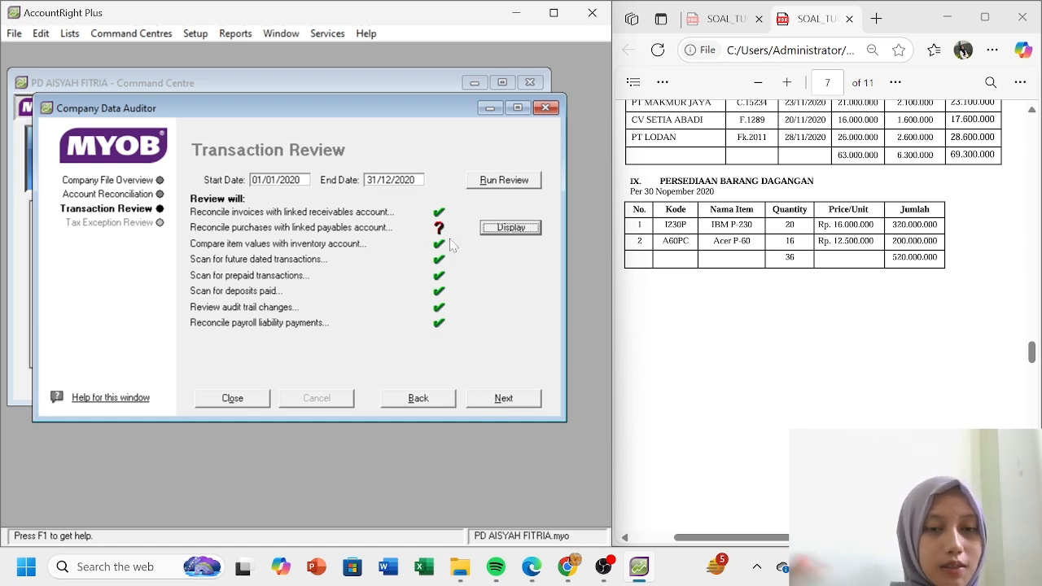
pyautogui.click(502, 398)
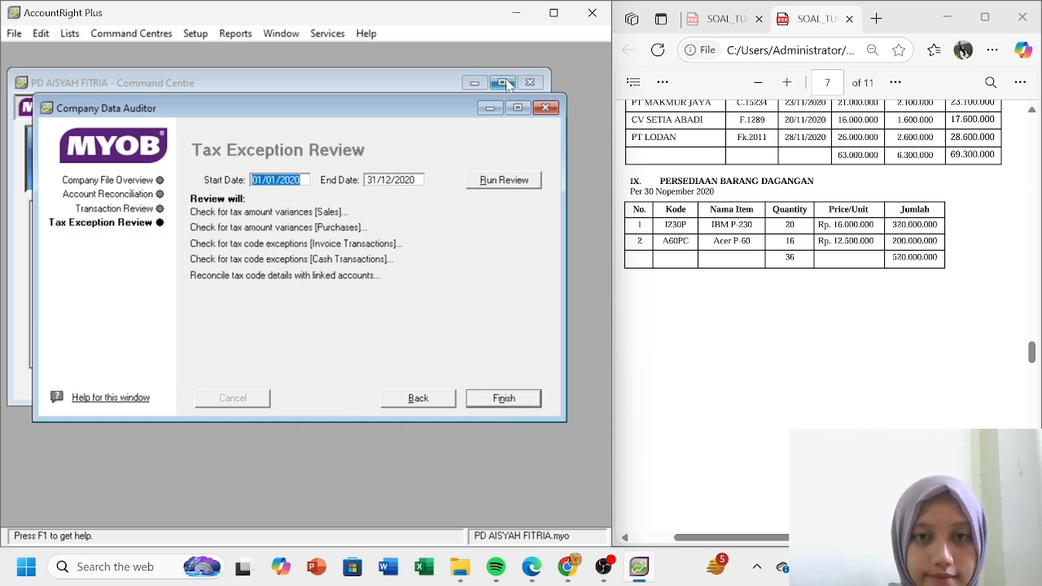
pyautogui.click(489, 108)
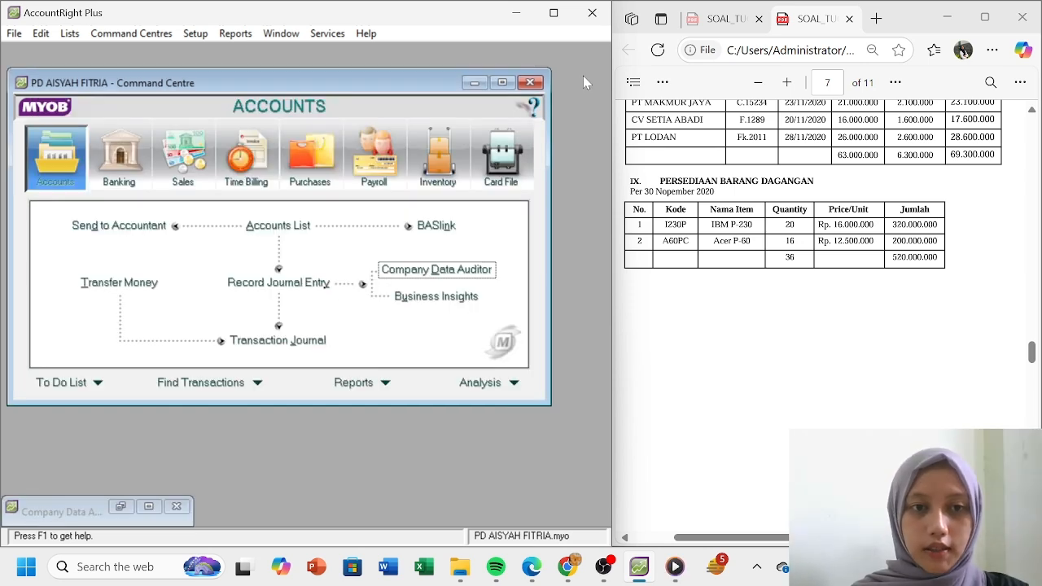